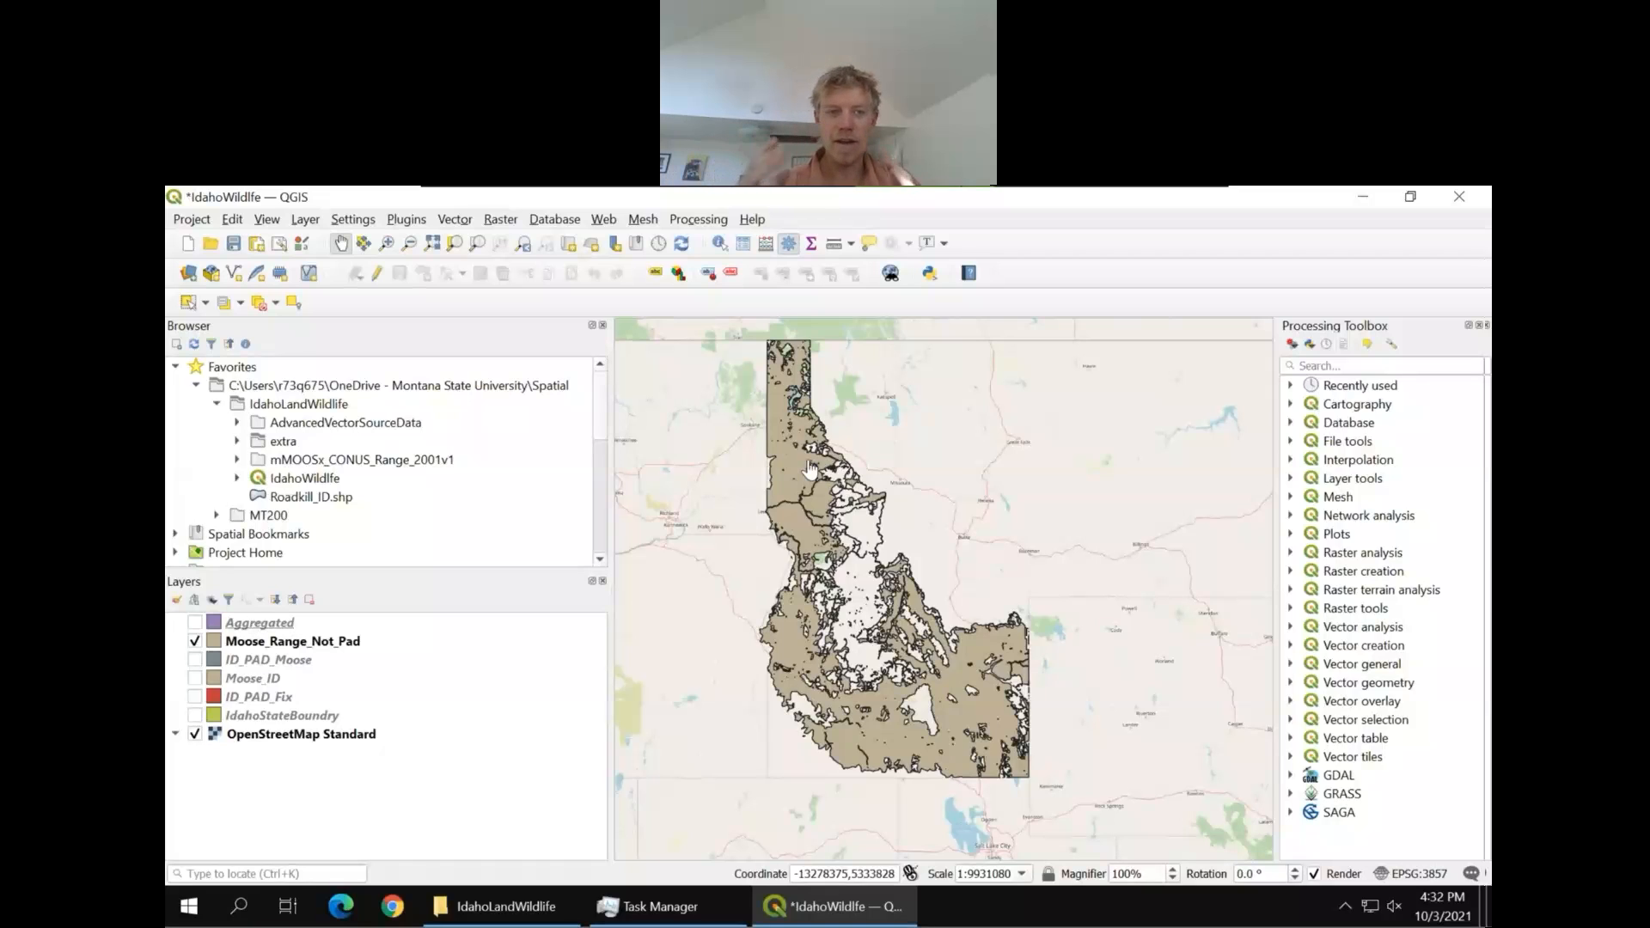
# Compare the Moose_Range_Not_Pad layer with the IdahoStateBoundry and Moose_ID layers by switching their visibility on and off
pyautogui.click(195, 715)
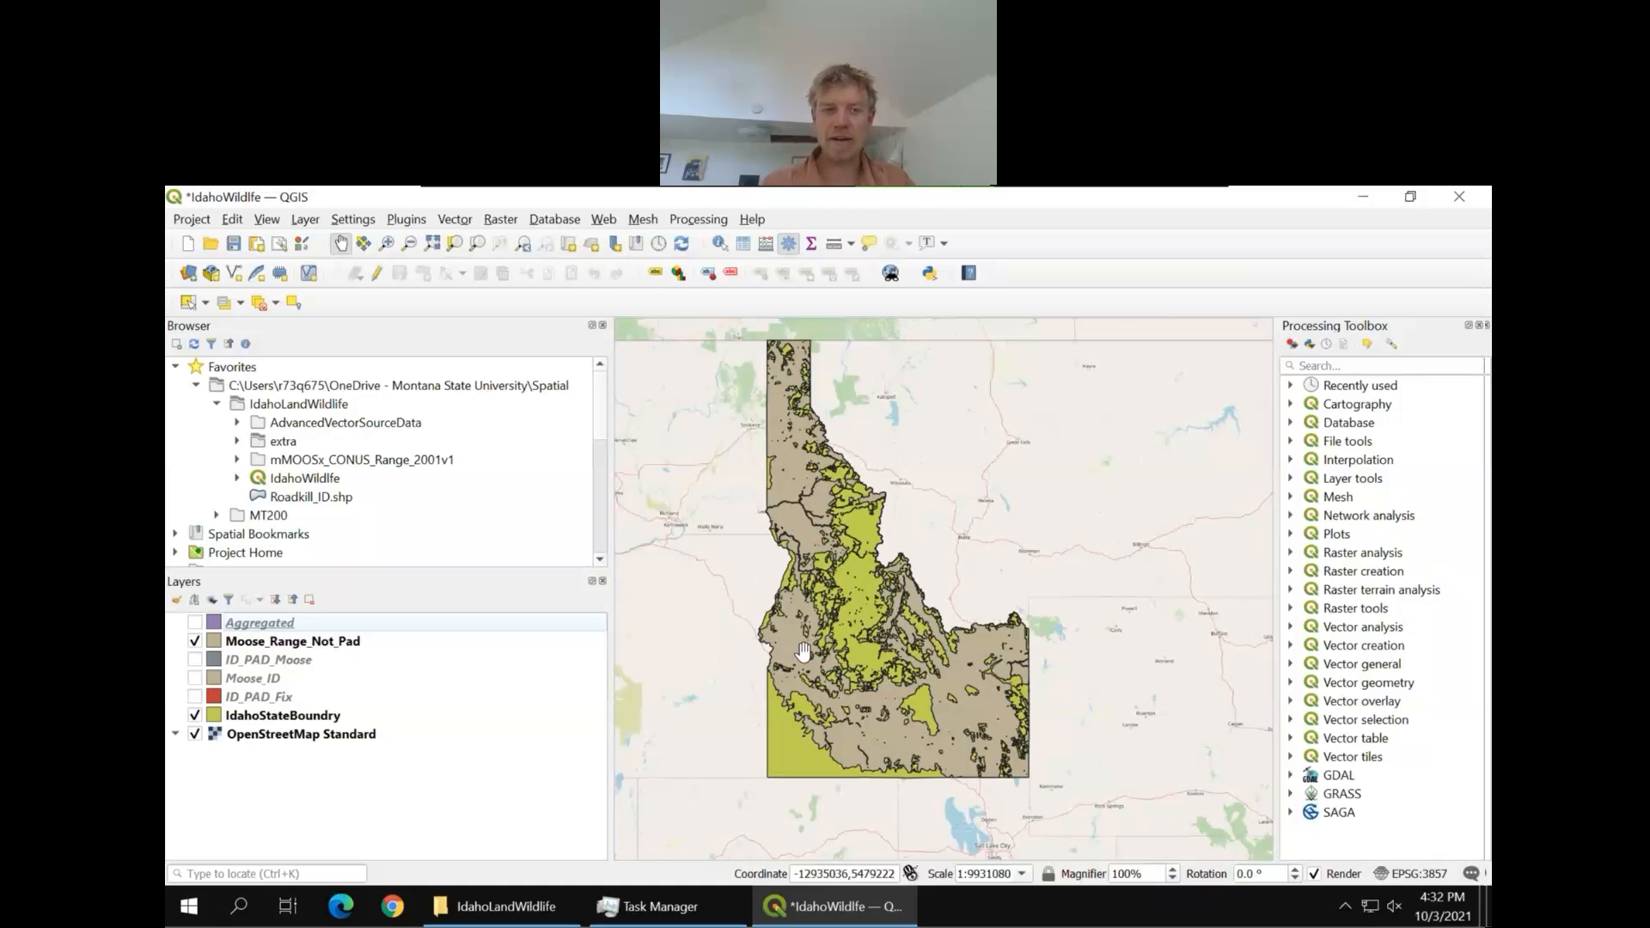
pyautogui.click(195, 715)
pyautogui.click(195, 678)
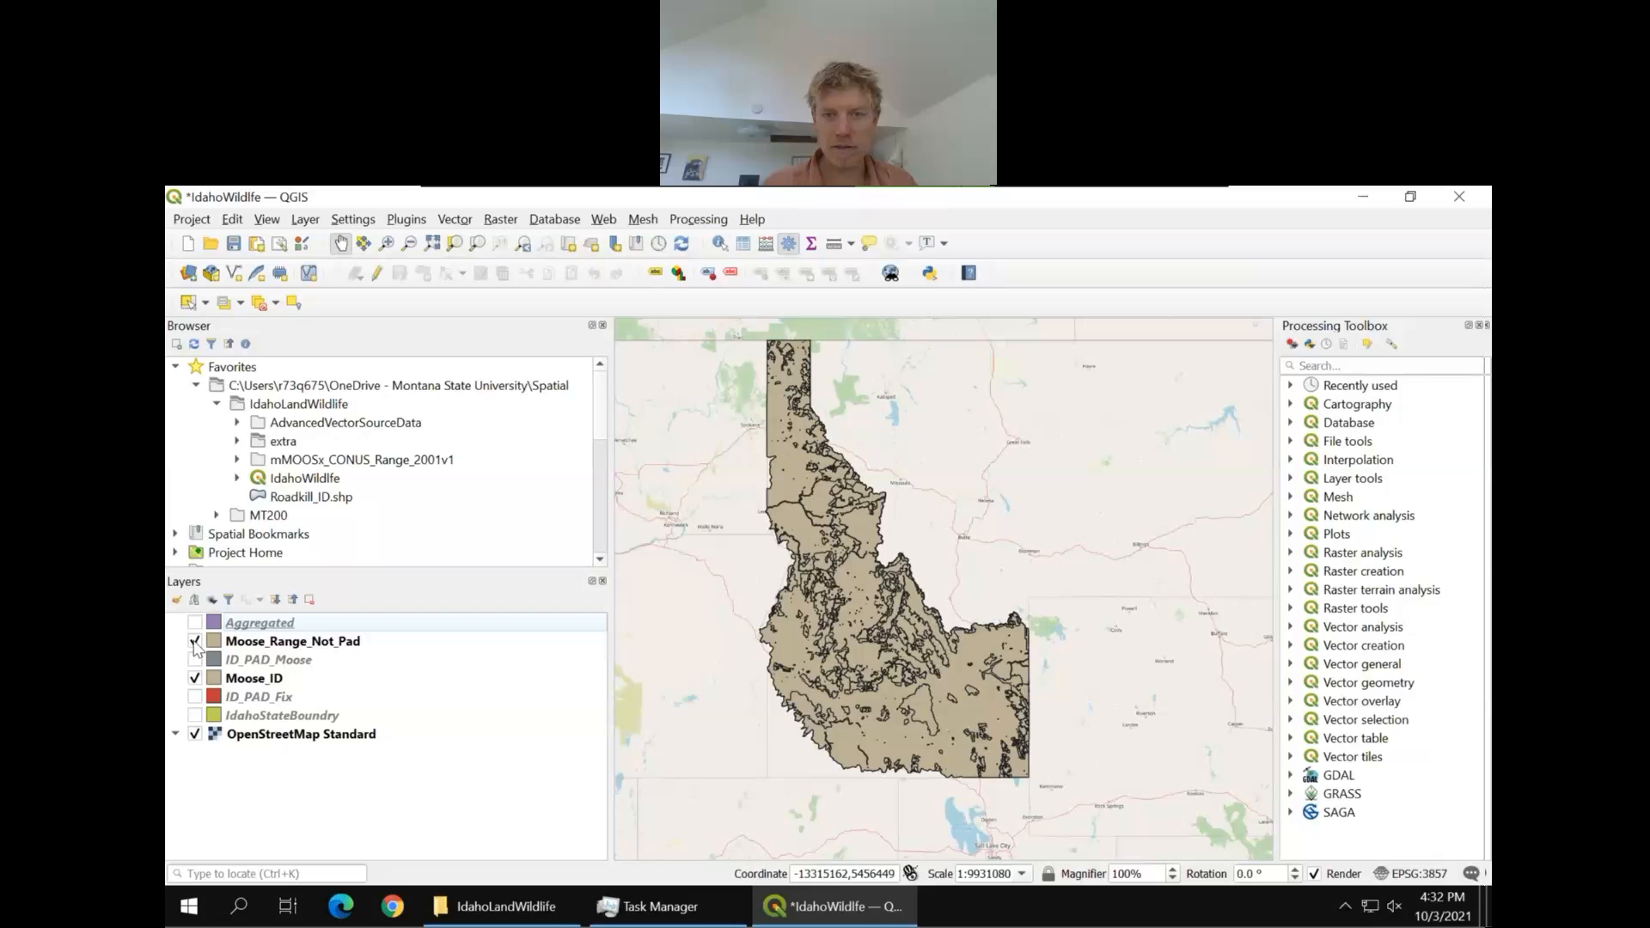
pyautogui.click(195, 642)
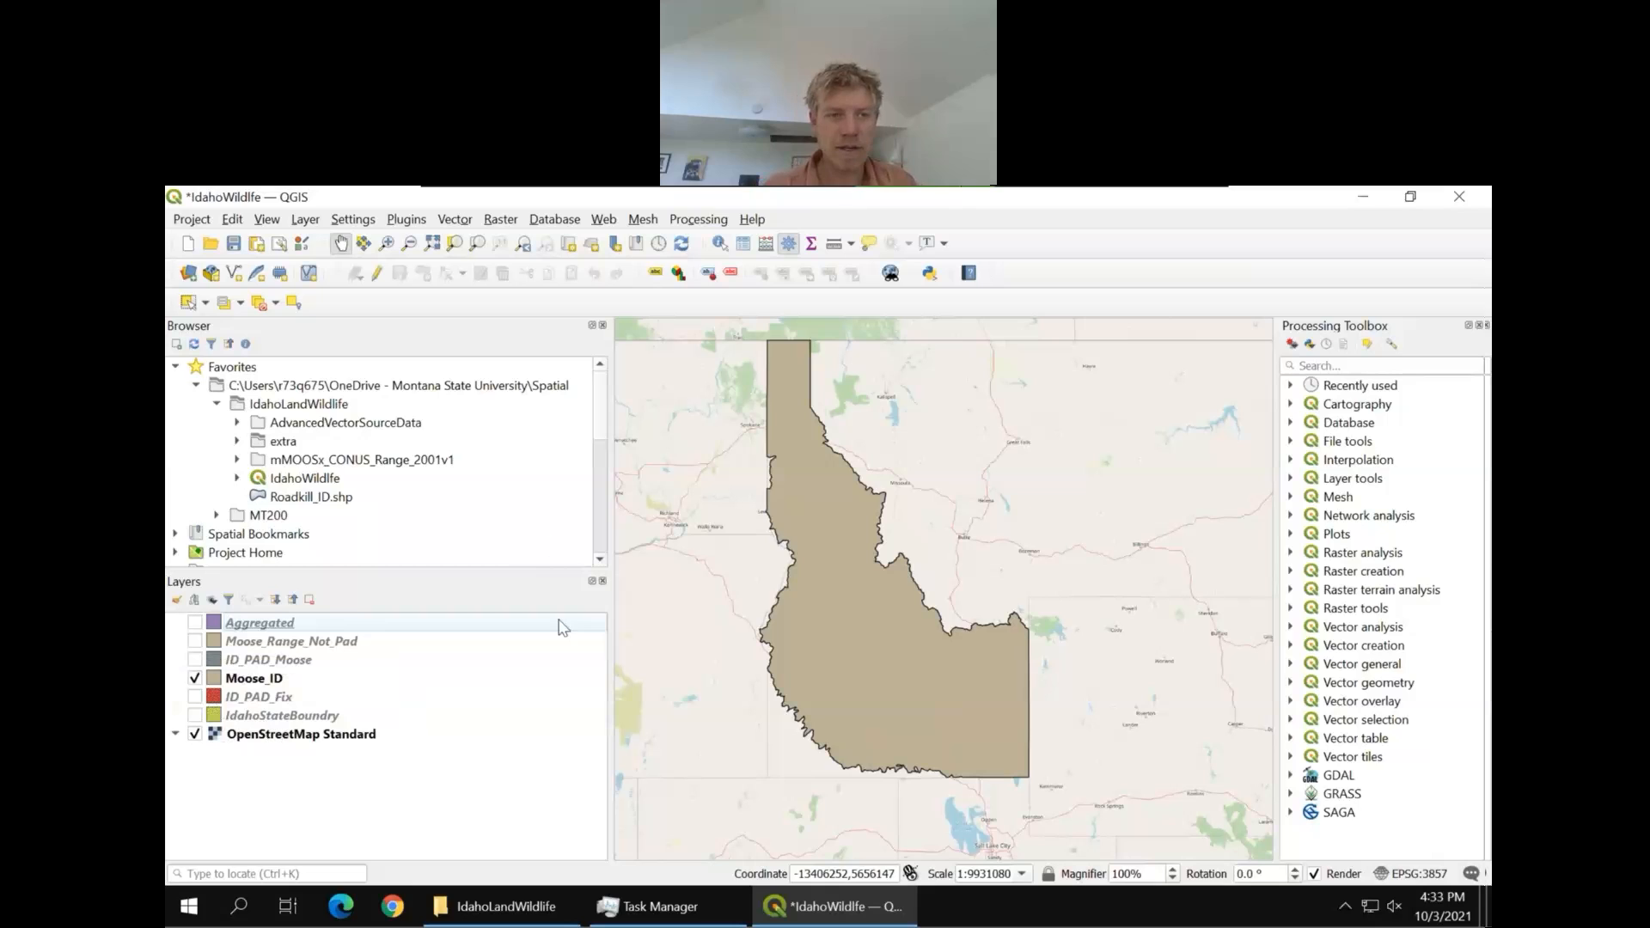
pyautogui.click(195, 679)
pyautogui.click(195, 643)
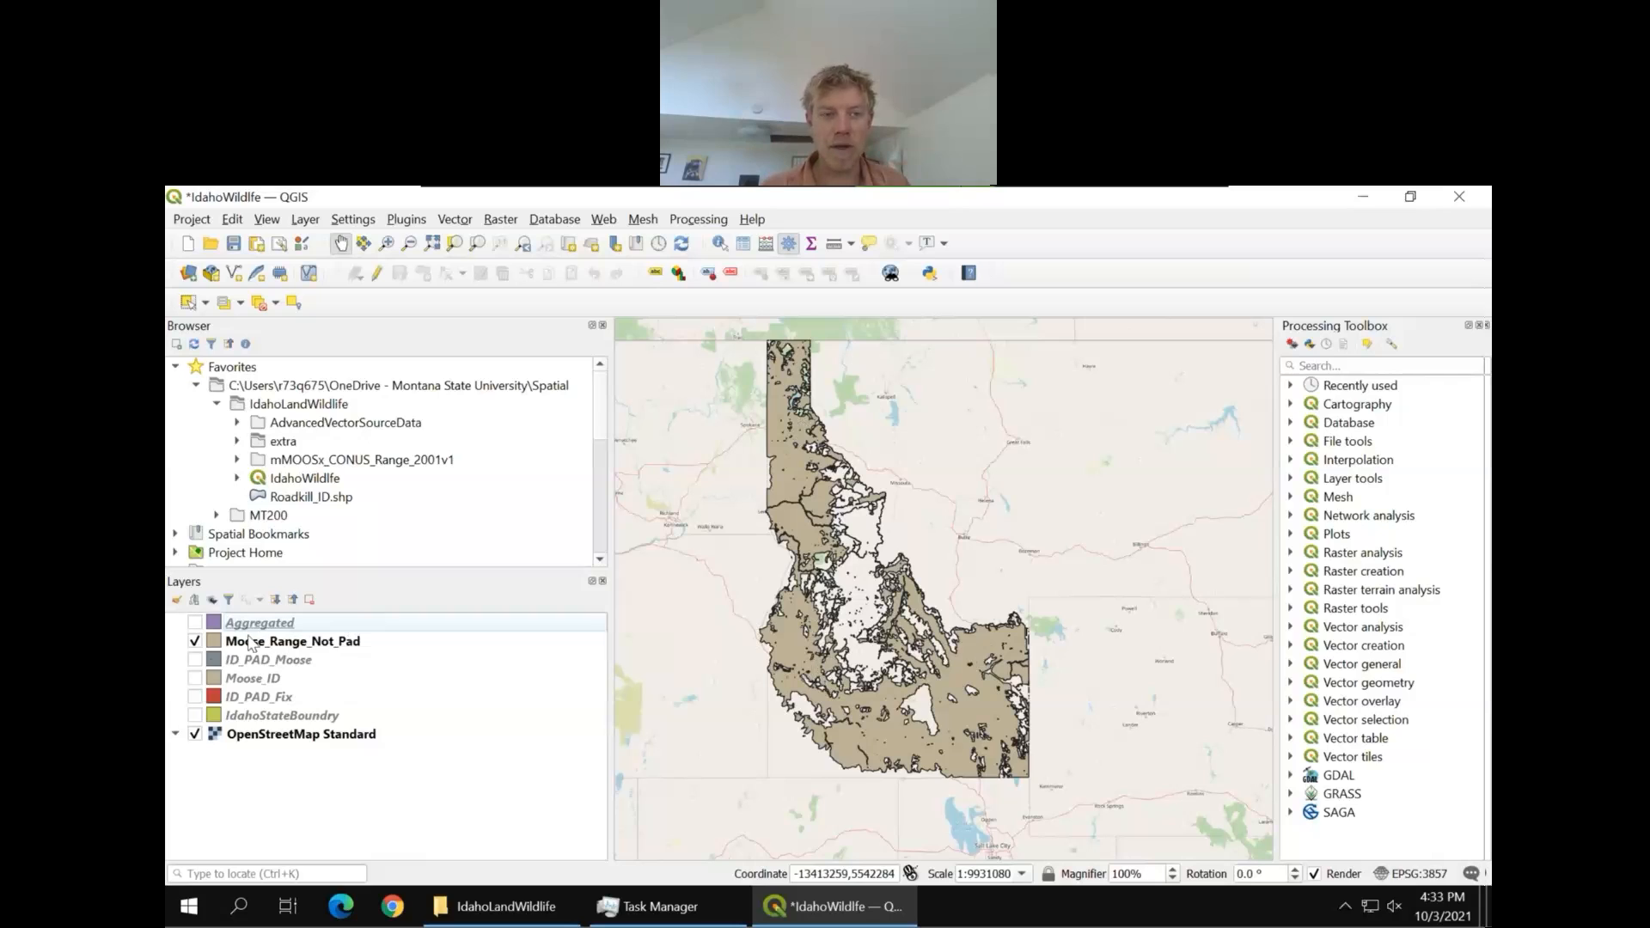
# View the ID_PAD_Moose layer on its own, and display Aggregated together with Moose_Range_Not_Pad over the base map
pyautogui.click(195, 641)
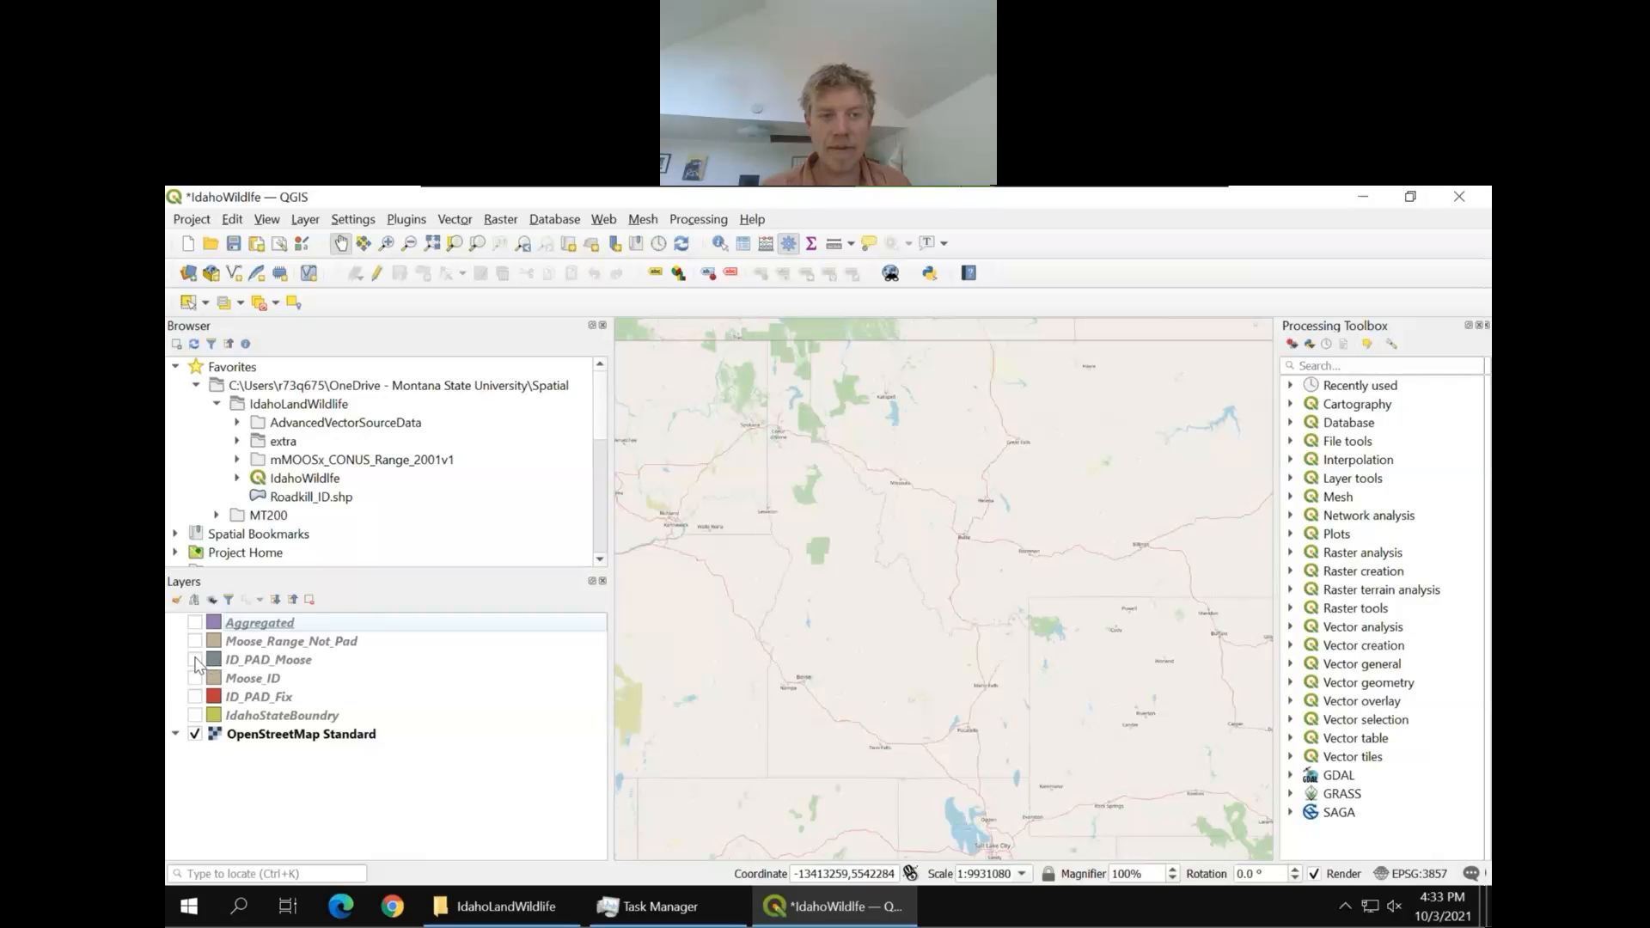
pyautogui.click(195, 660)
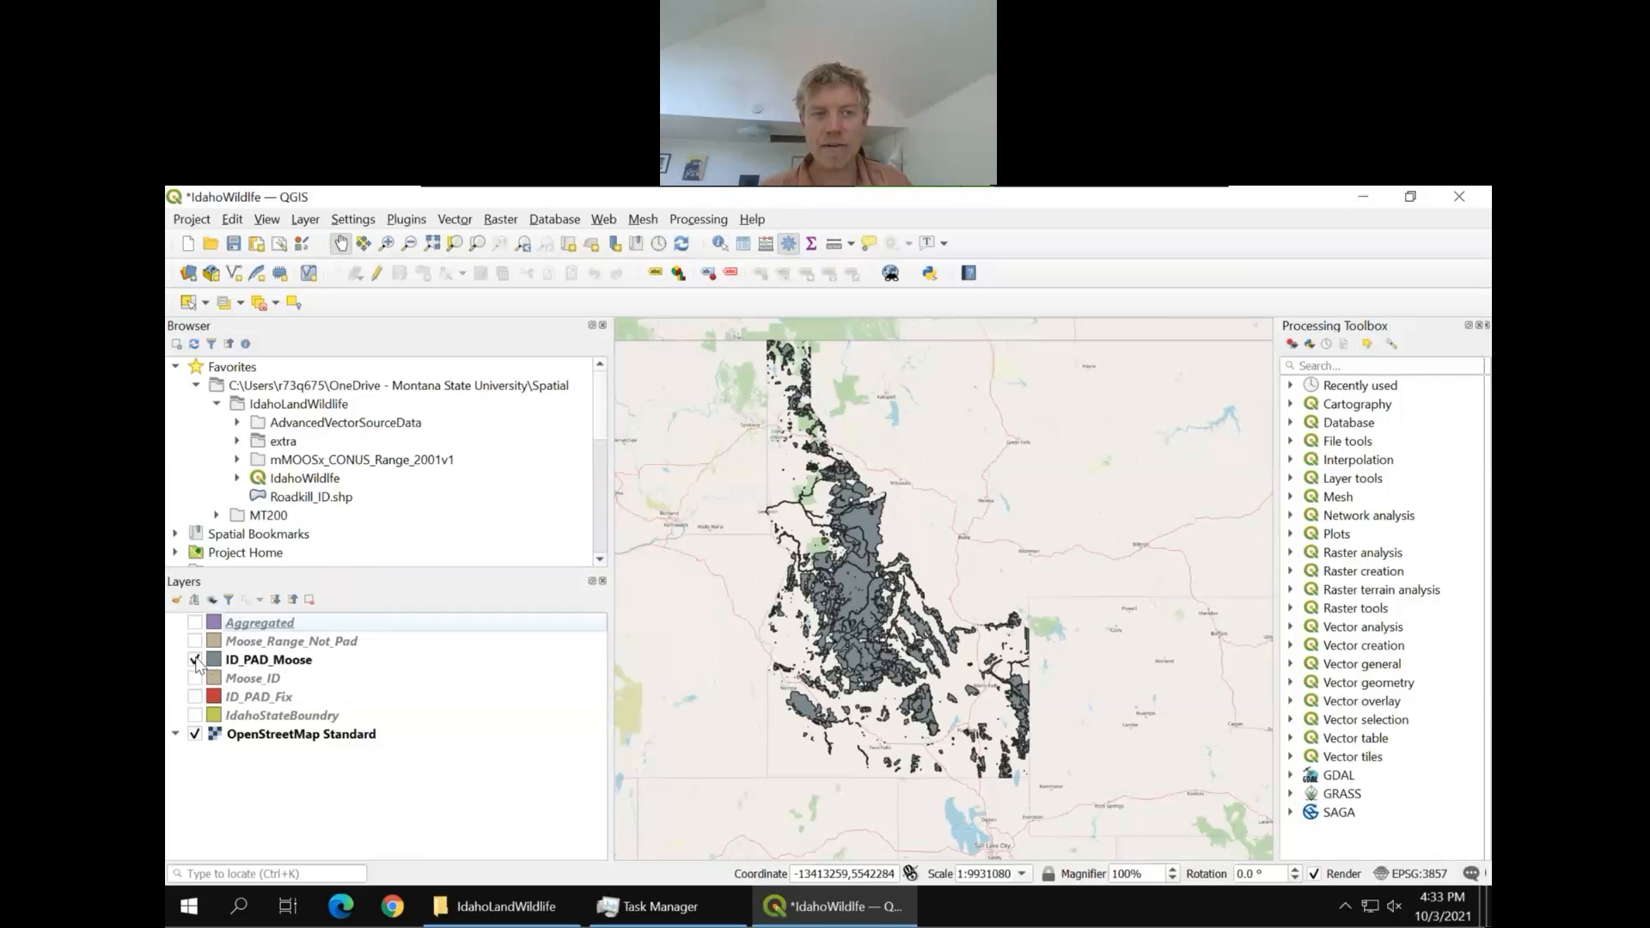
pyautogui.click(195, 660)
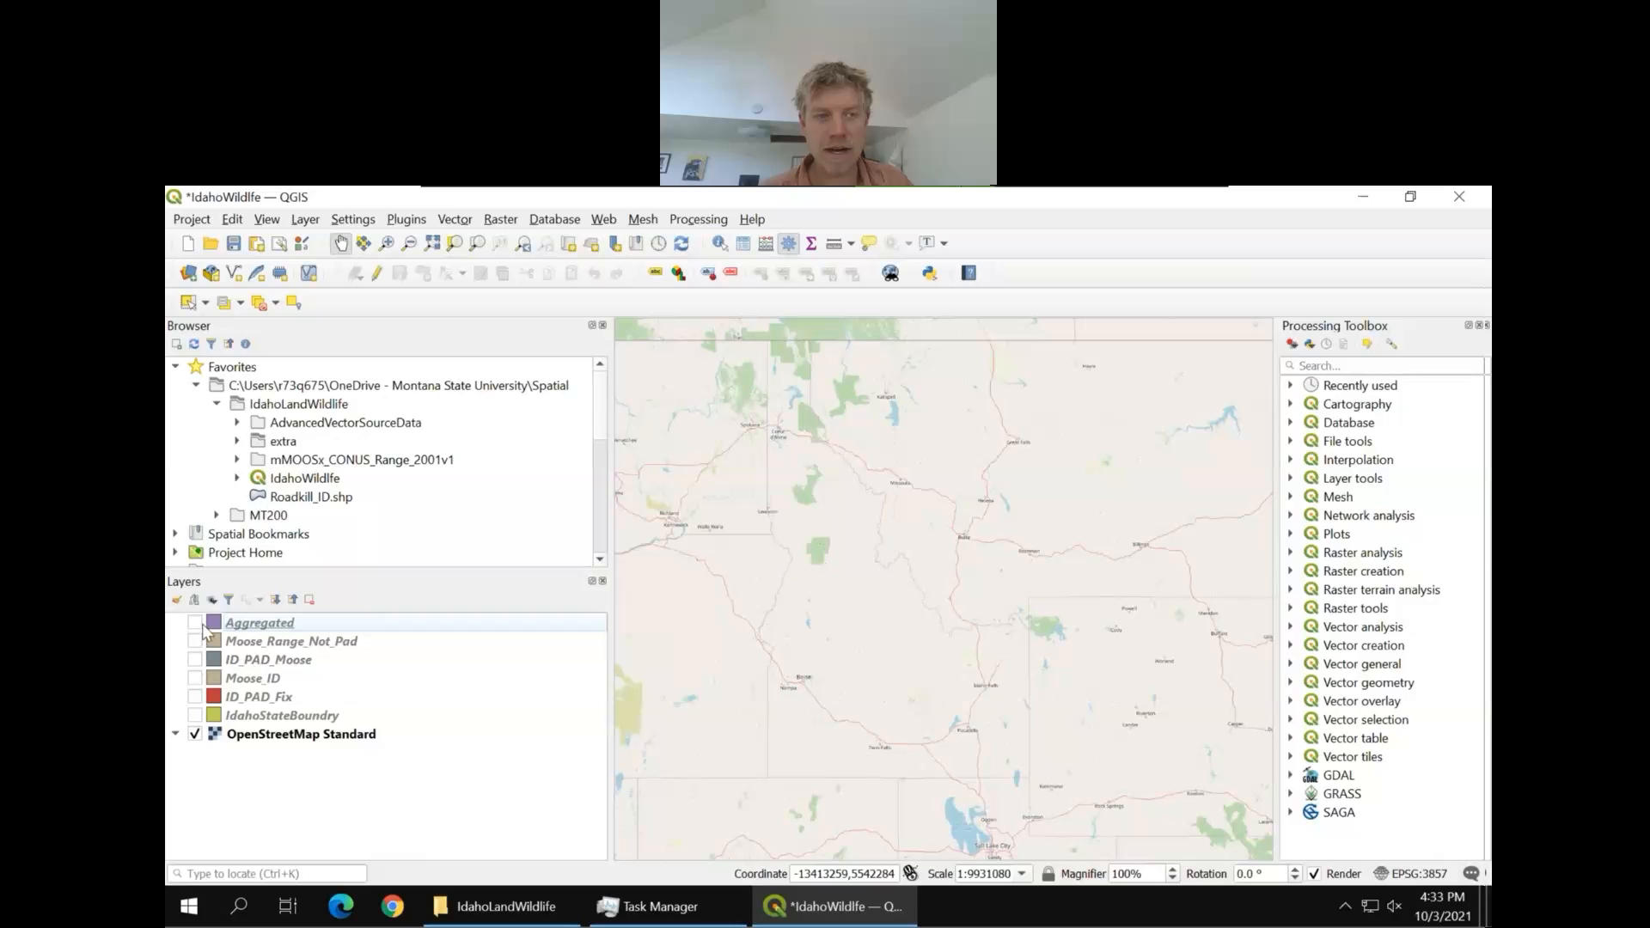
pyautogui.click(195, 623)
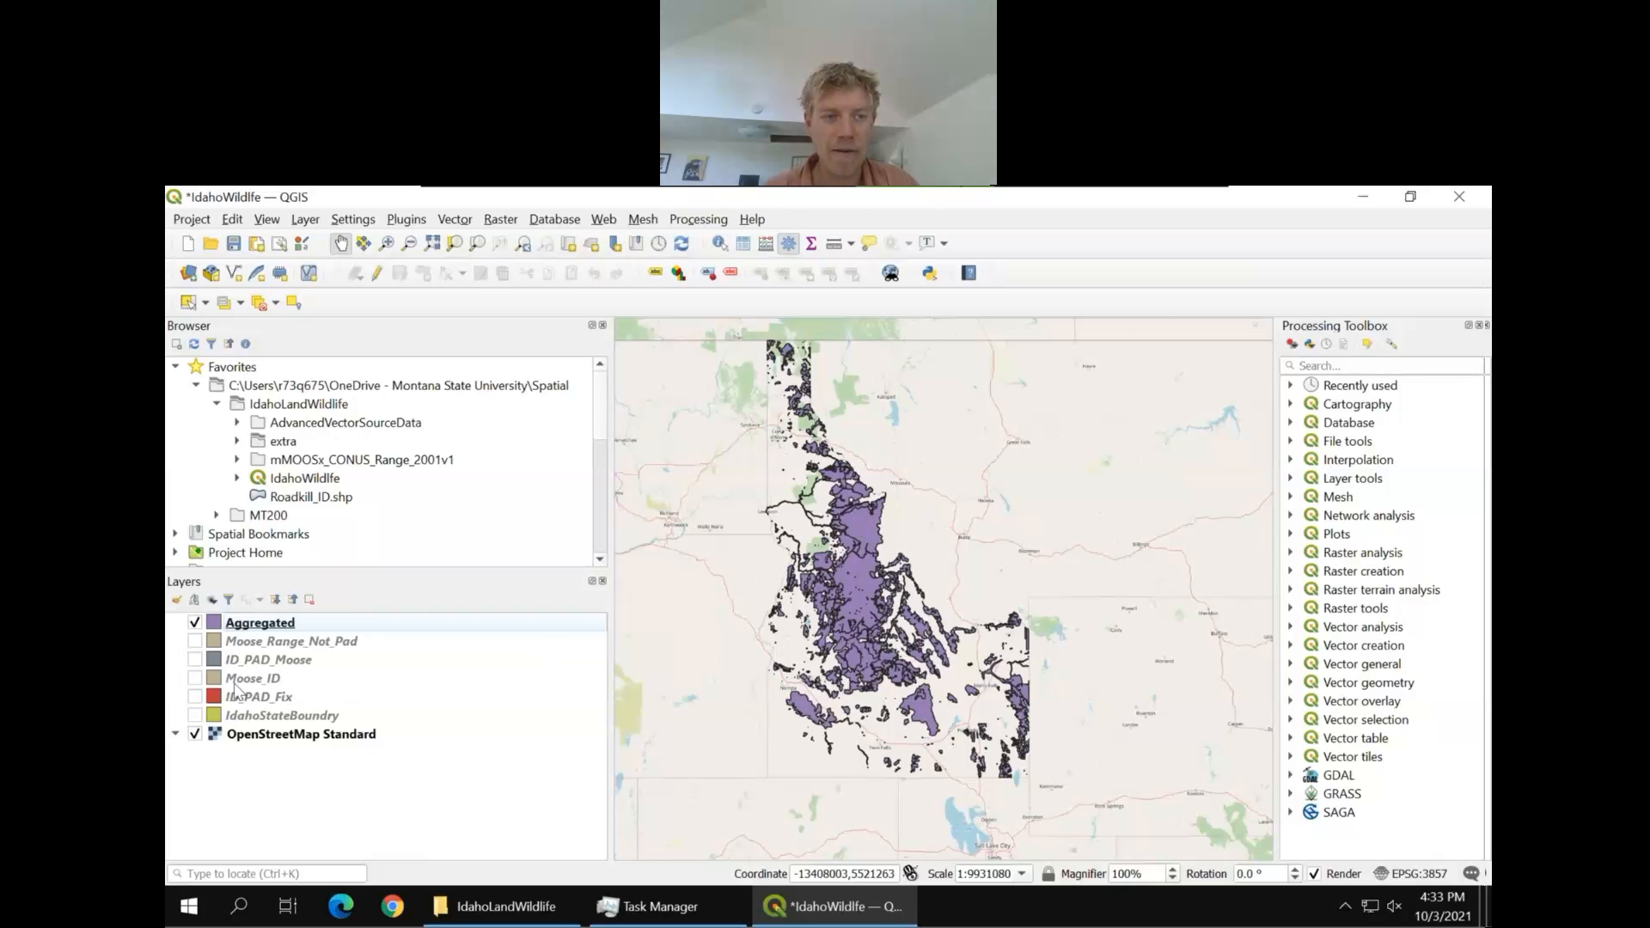
pyautogui.click(195, 641)
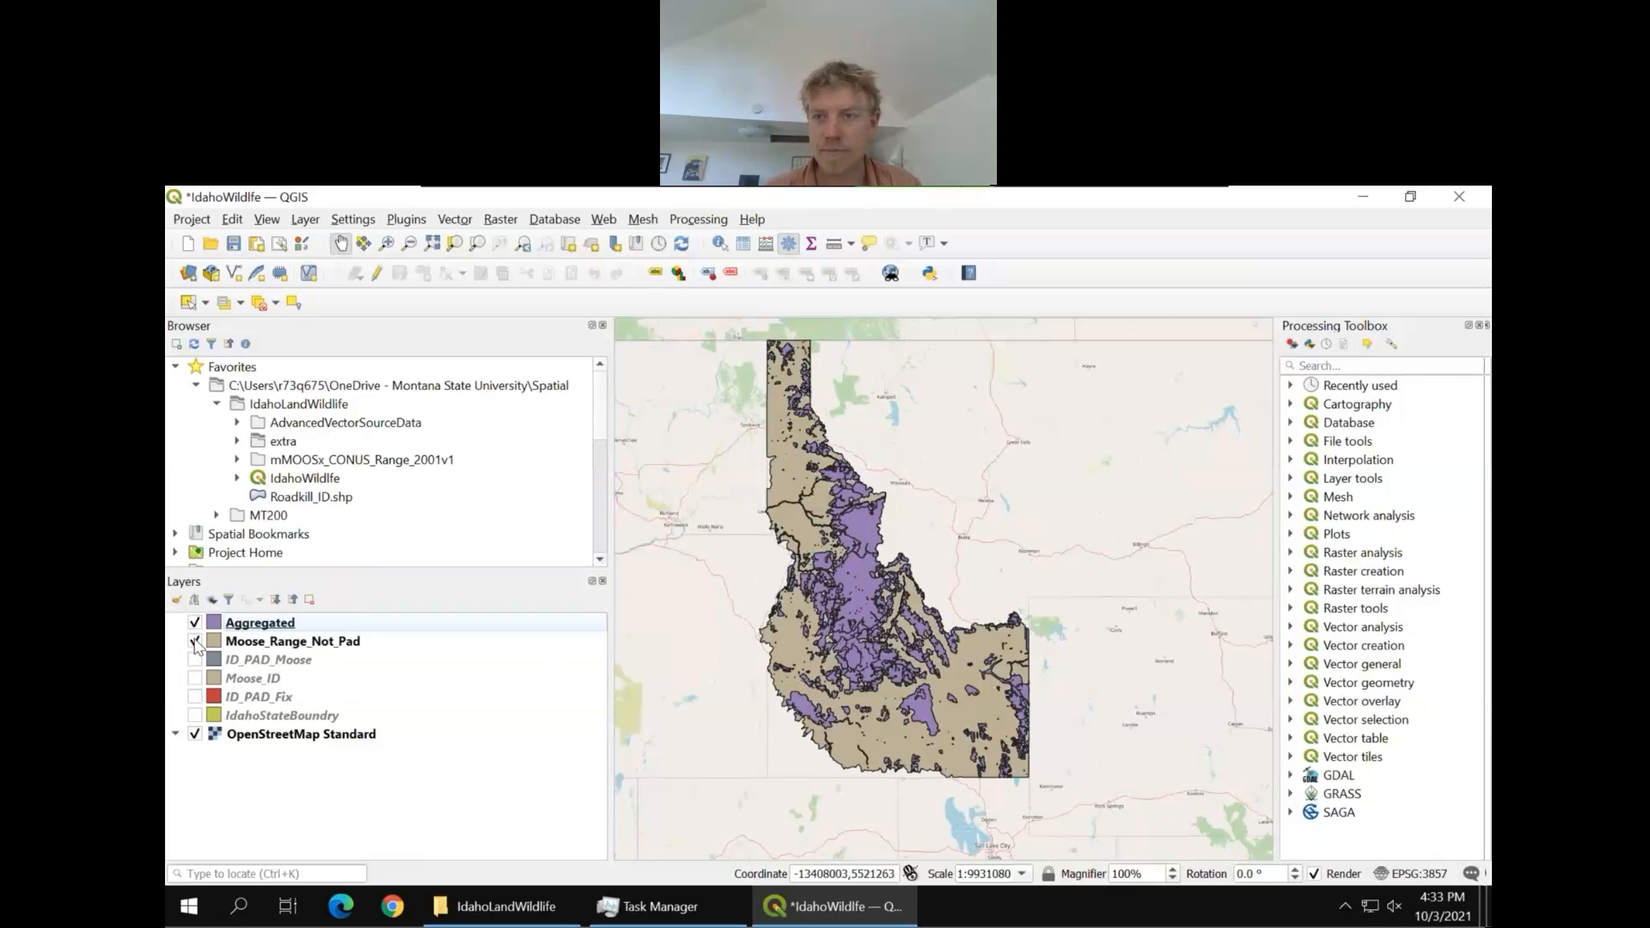
# Open the Merge vector layers tool and choose Aggregated and Moose_Range_Not_Pad as its input layers
pyautogui.click(1313, 365)
pyautogui.write('merg')
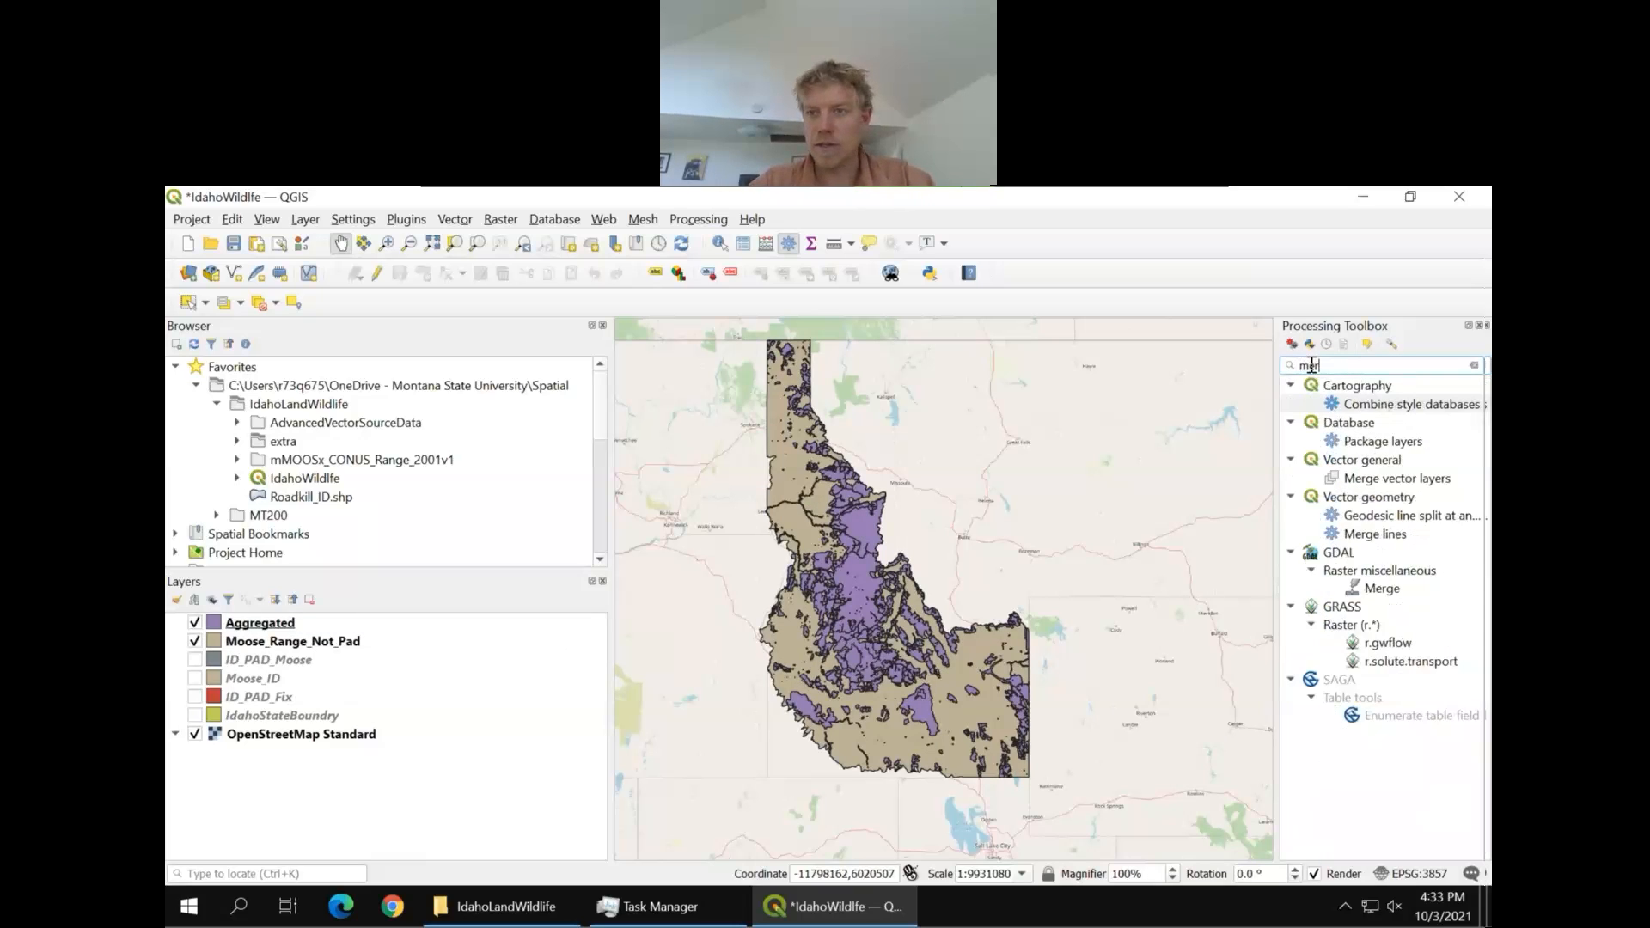
pyautogui.click(1373, 483)
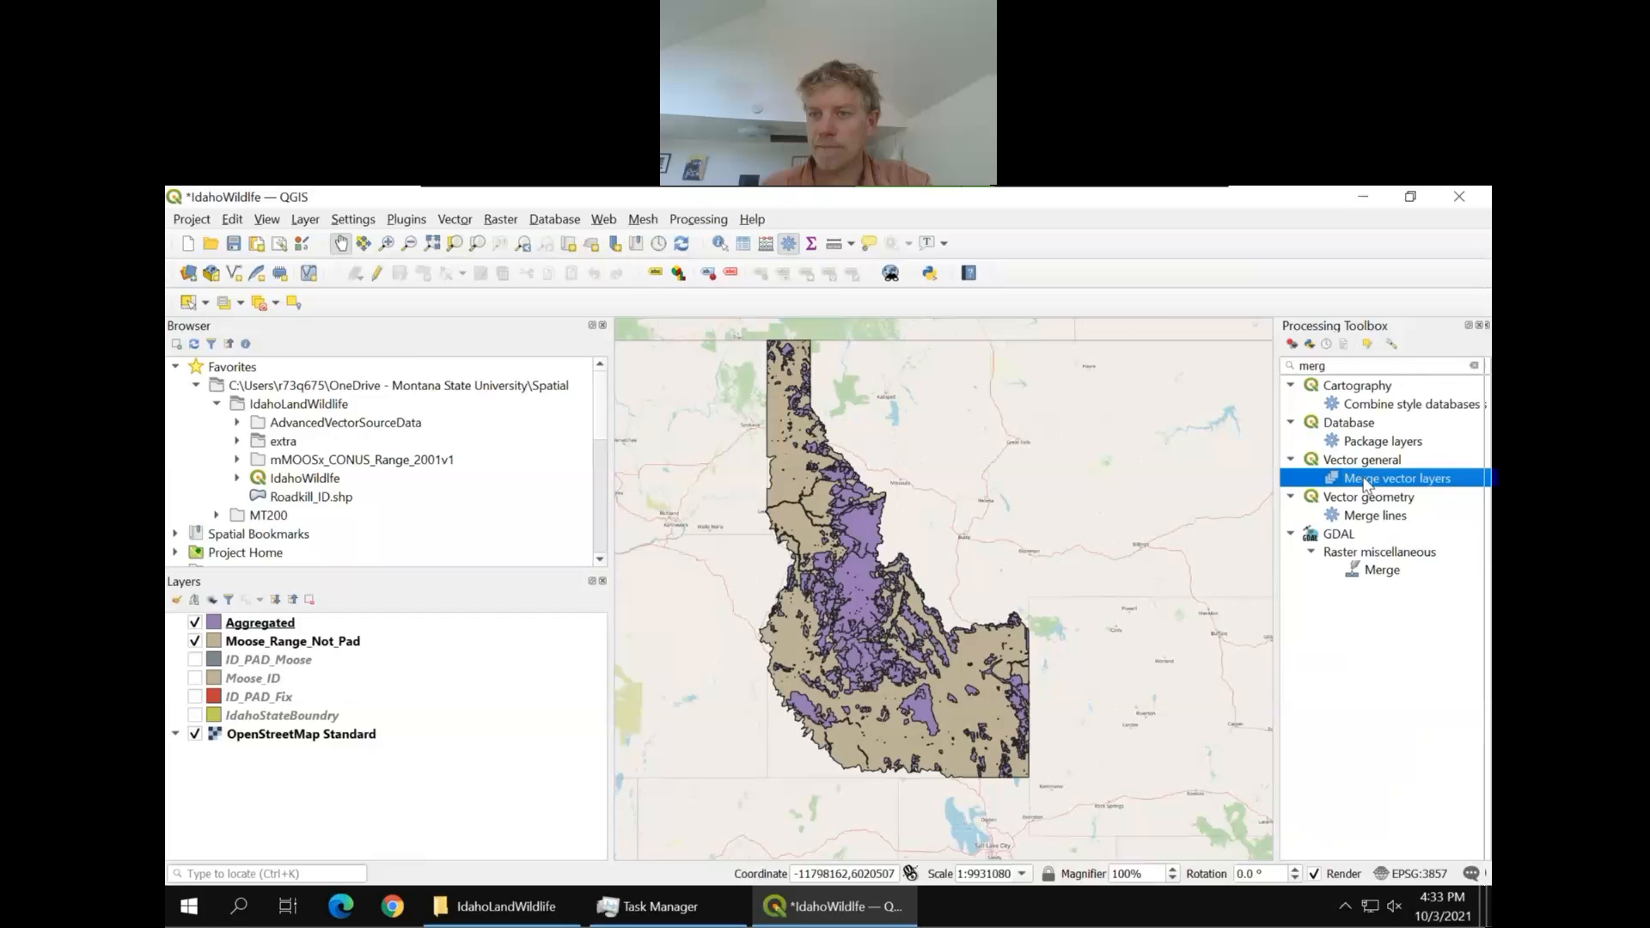
pyautogui.doubleClick(1368, 483)
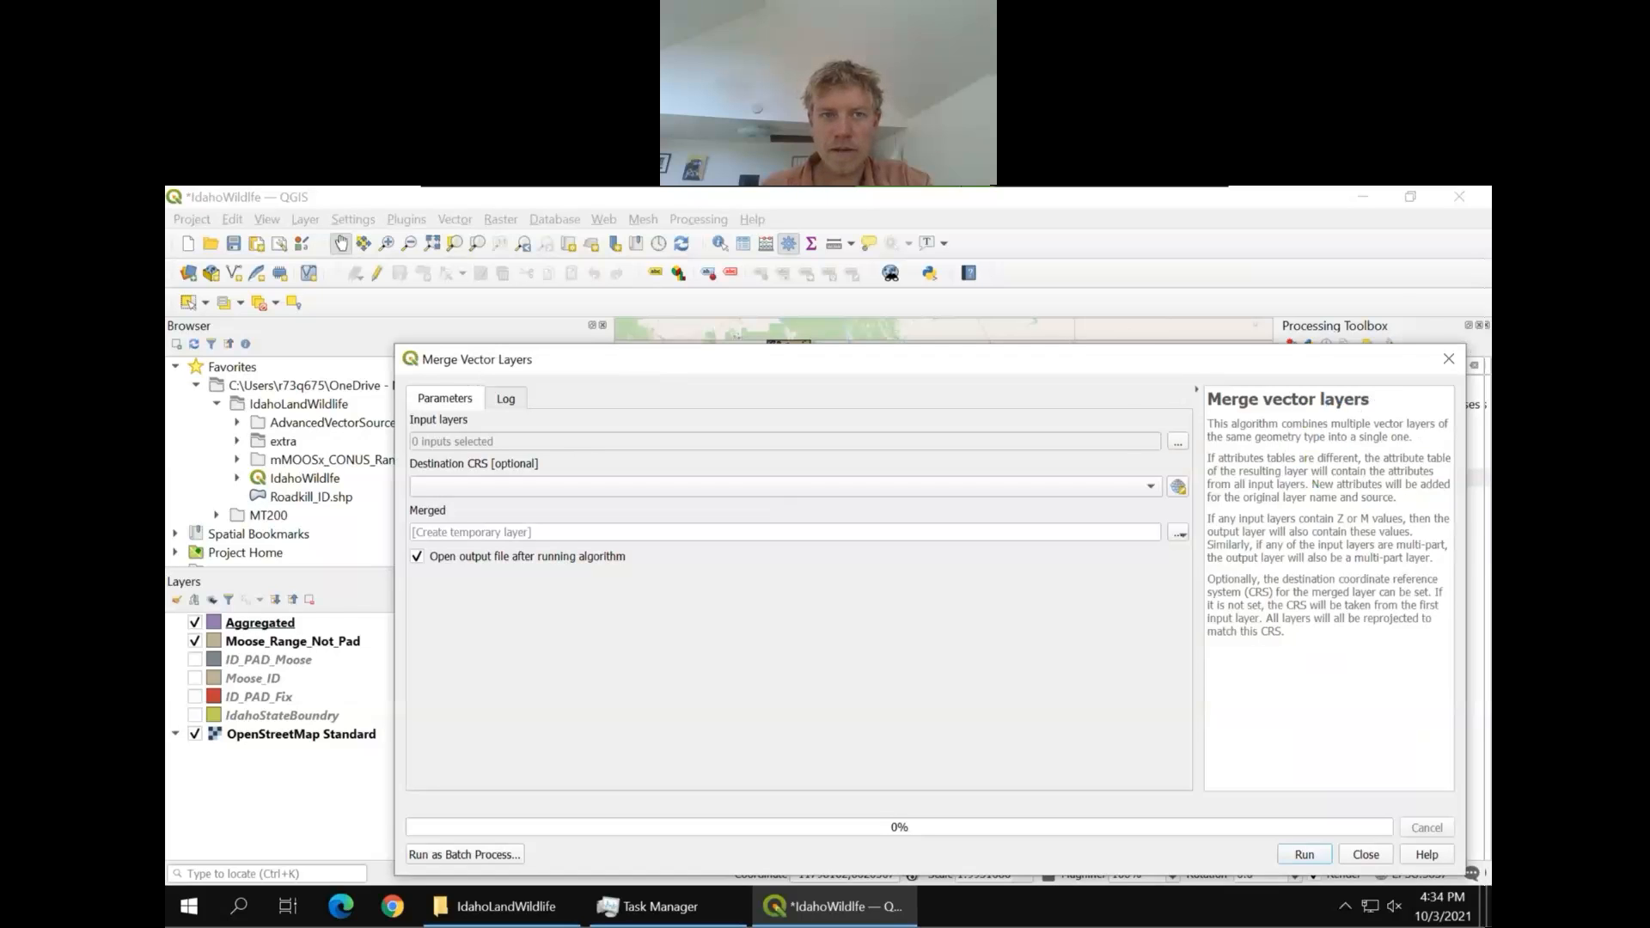
pyautogui.moveTo(639, 361); pyautogui.dragTo(550, 289)
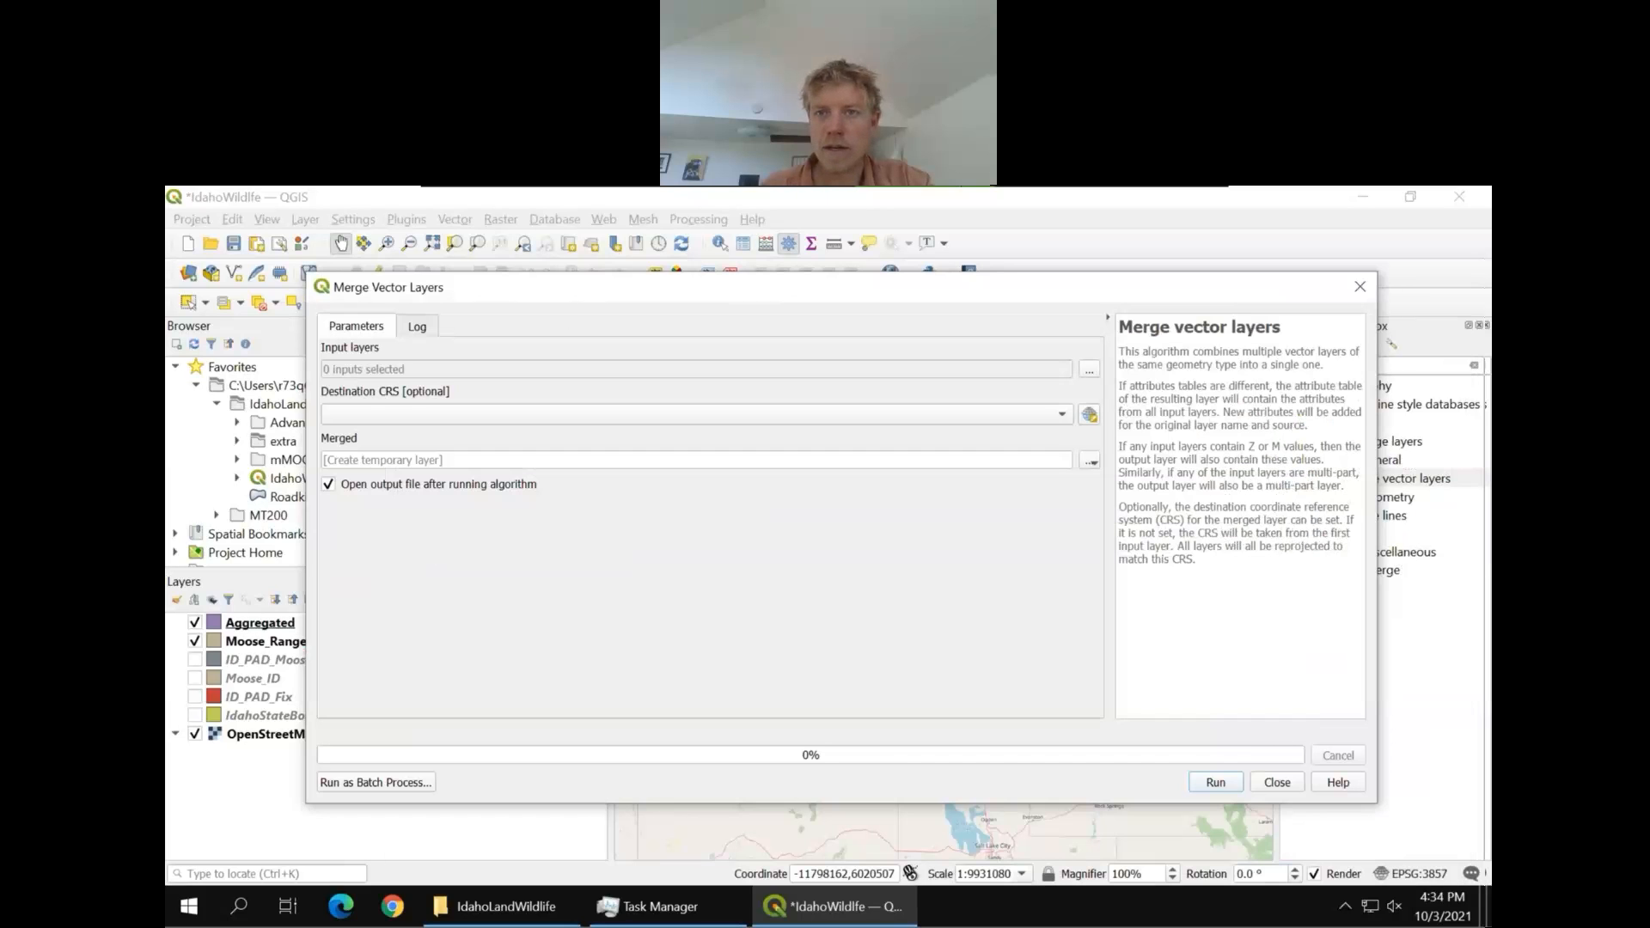
pyautogui.click(1095, 369)
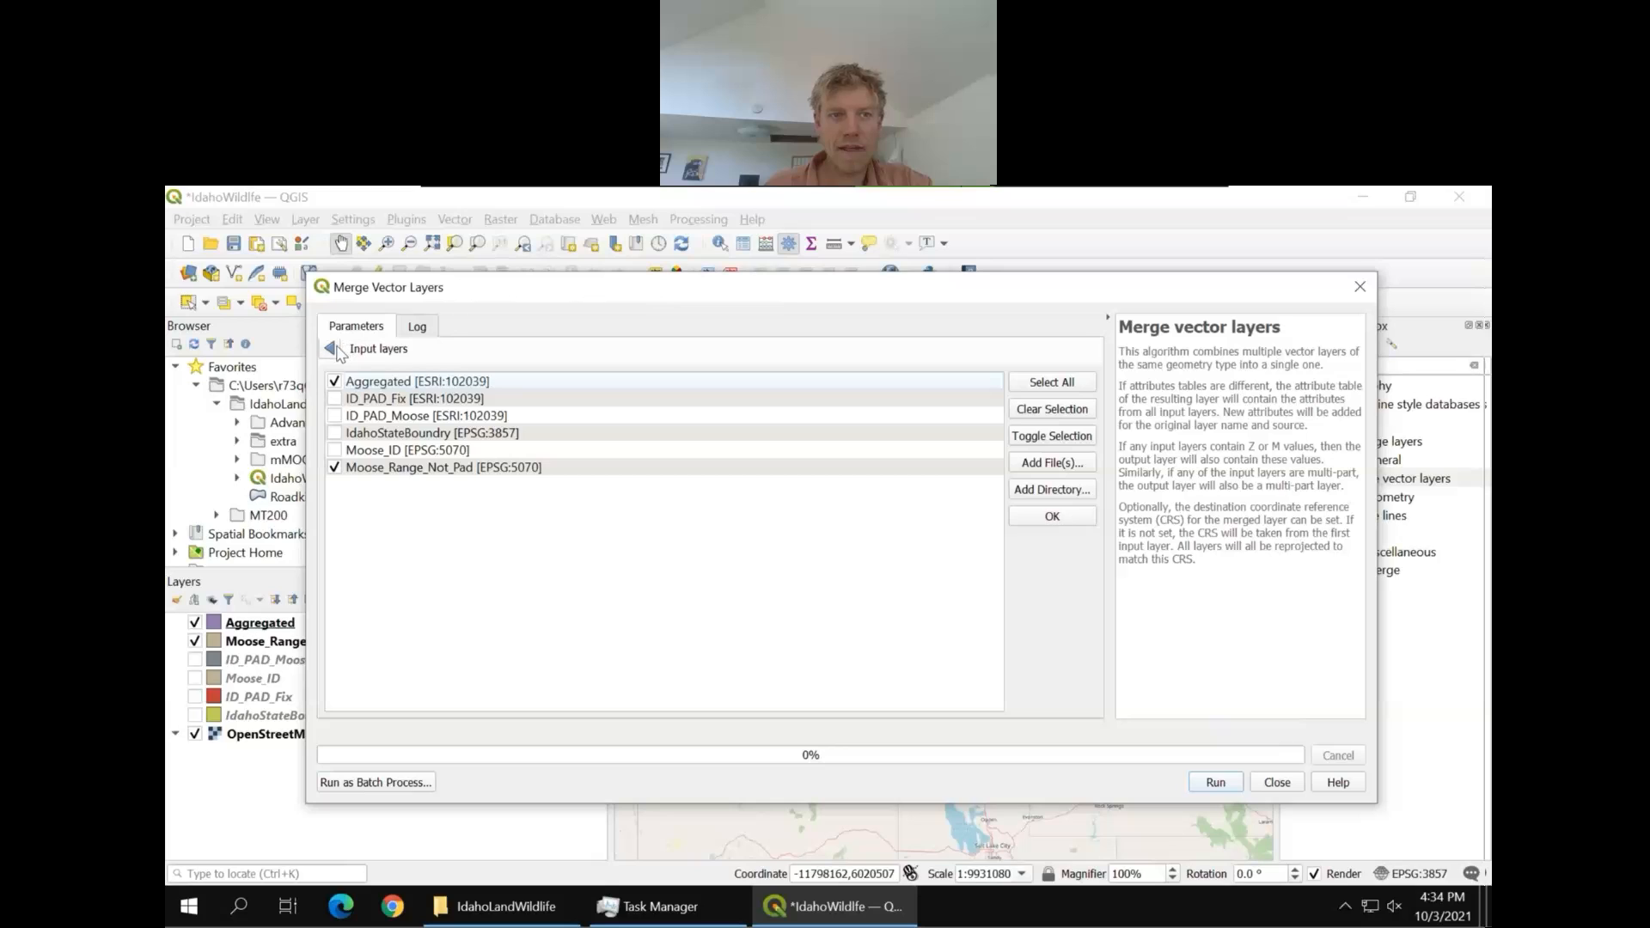
pyautogui.click(331, 348)
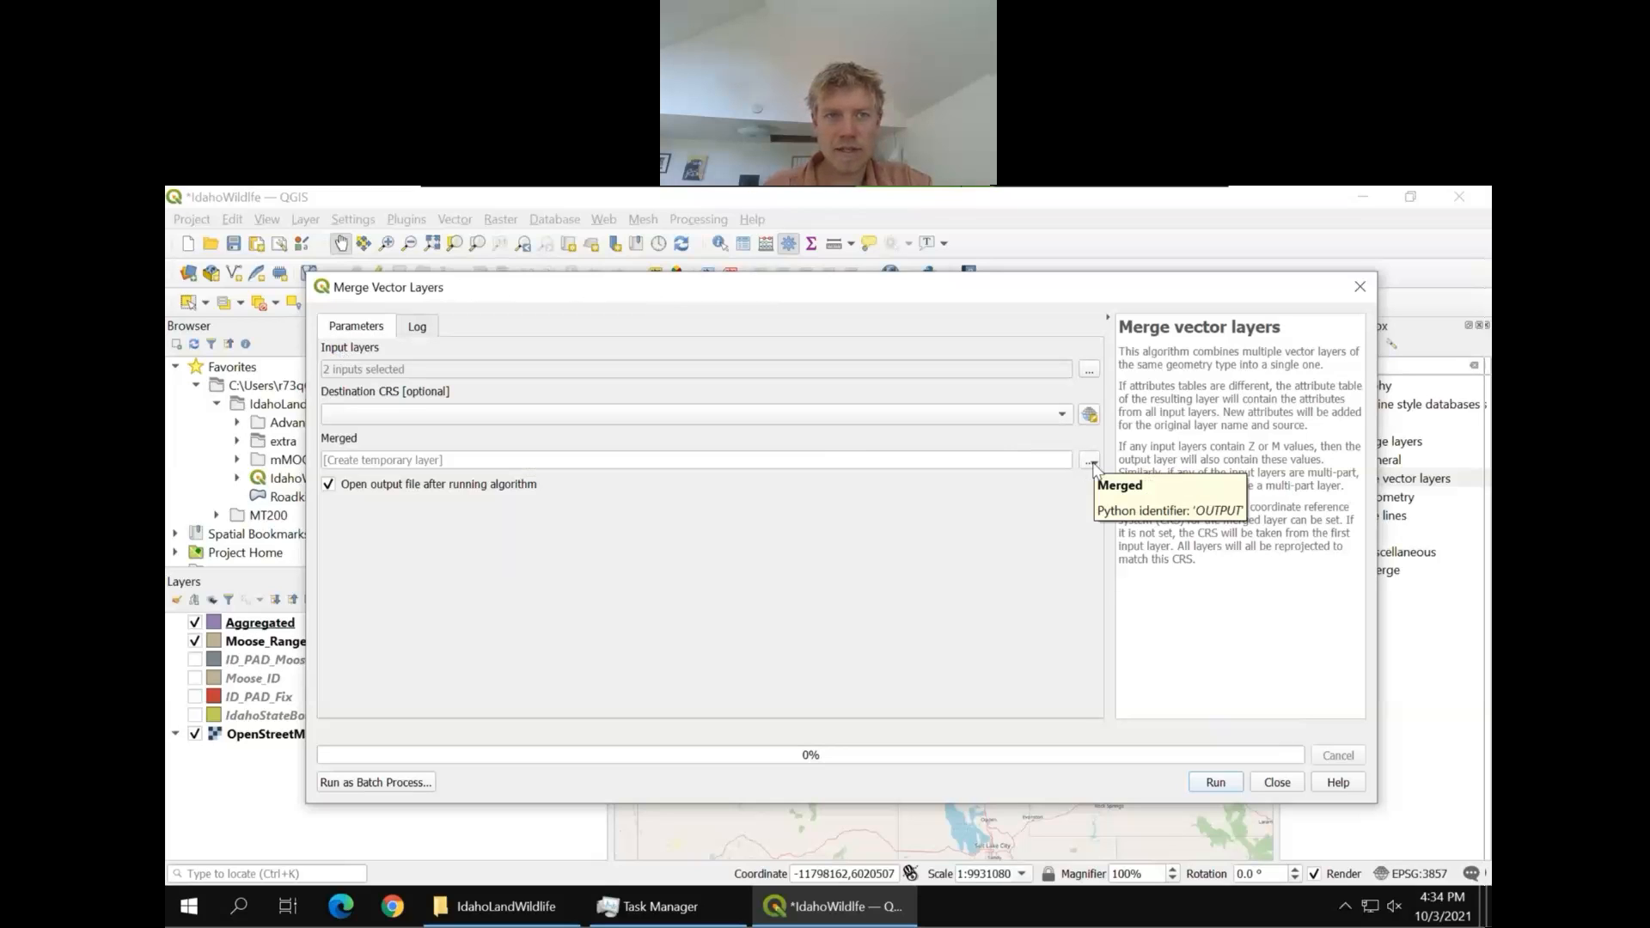
# Set the merged output to a shapefile named All_Moose_Range in the AdvancedVectorSourceData folder and run the merge
pyautogui.click(1091, 462)
pyautogui.click(1122, 497)
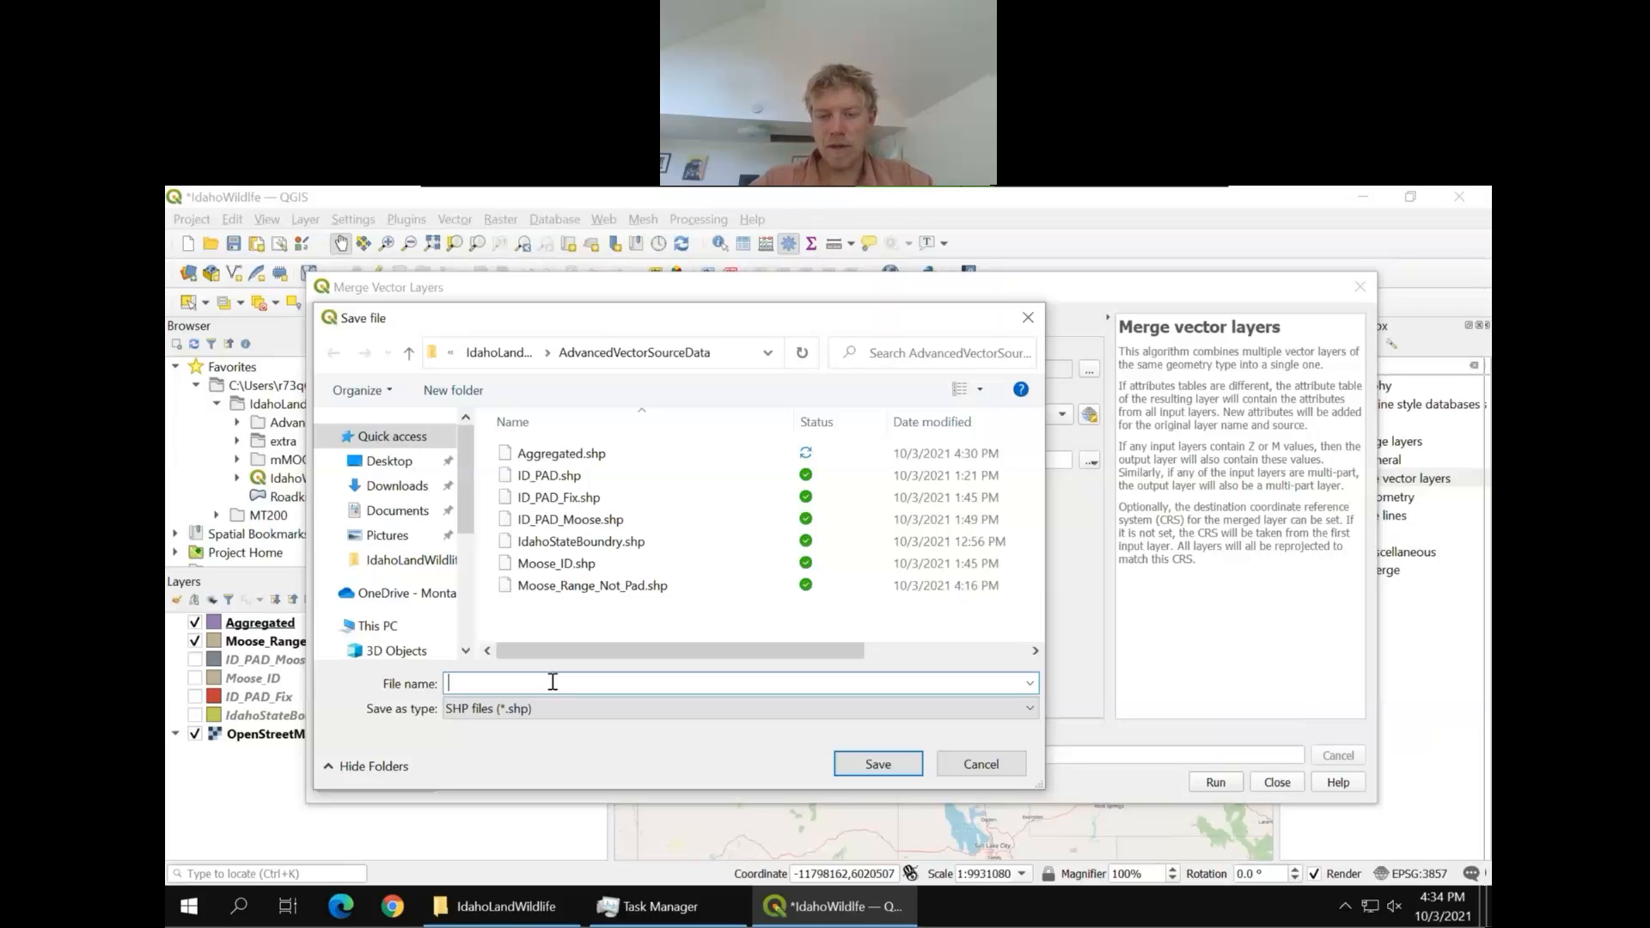
pyautogui.write('All_Moos')
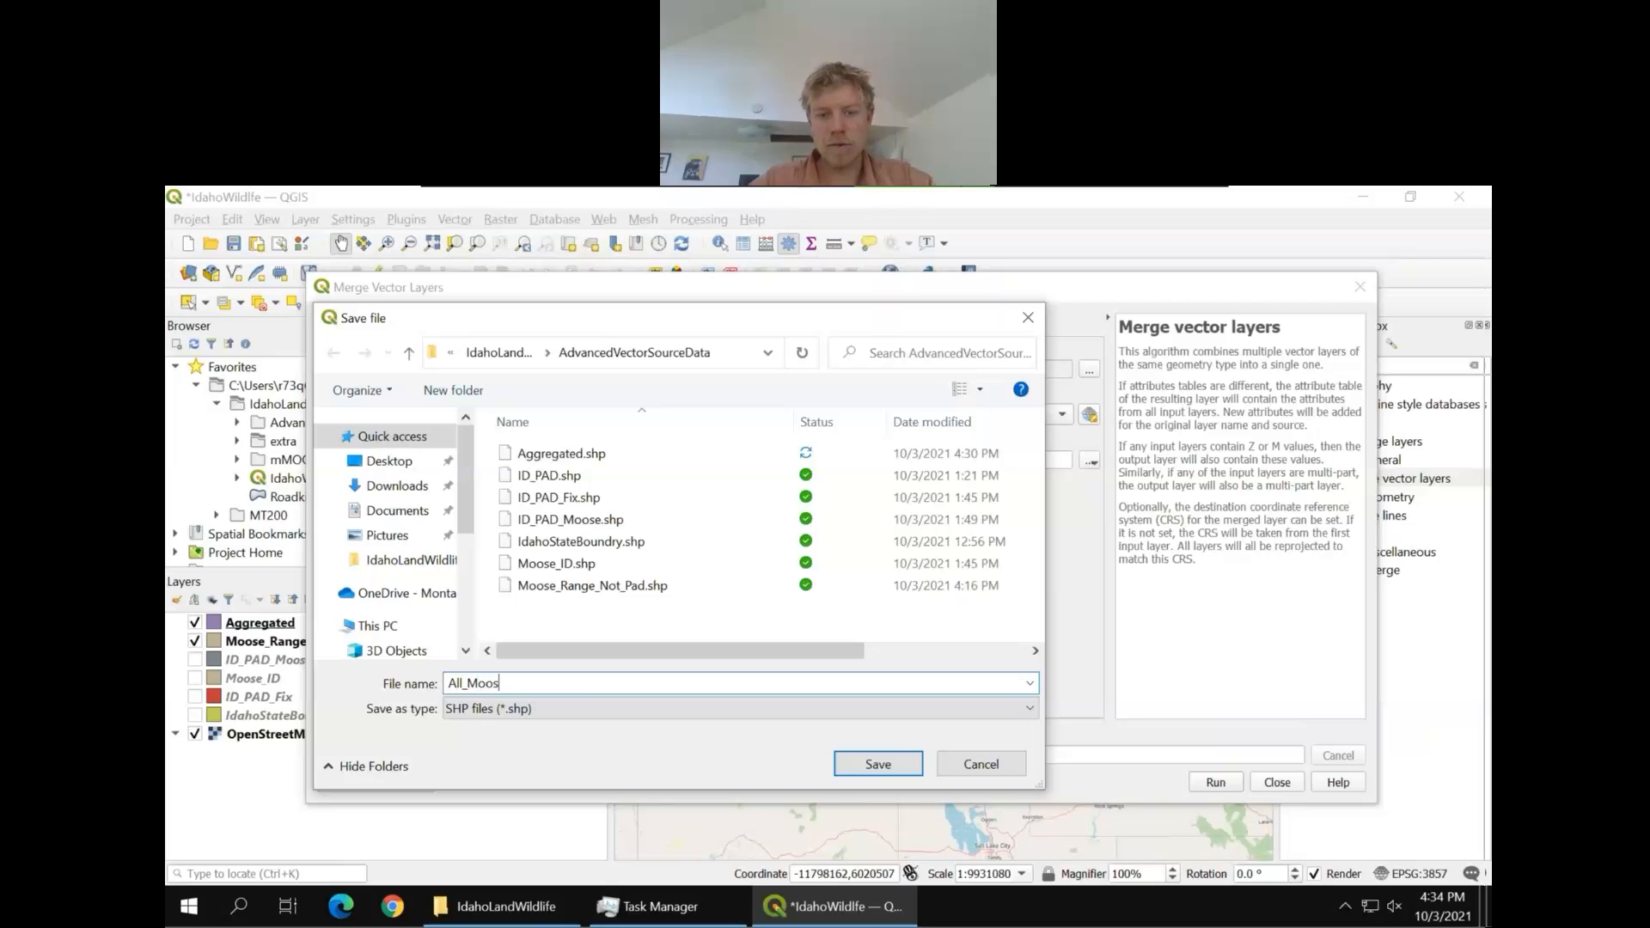
pyautogui.write('e_Range')
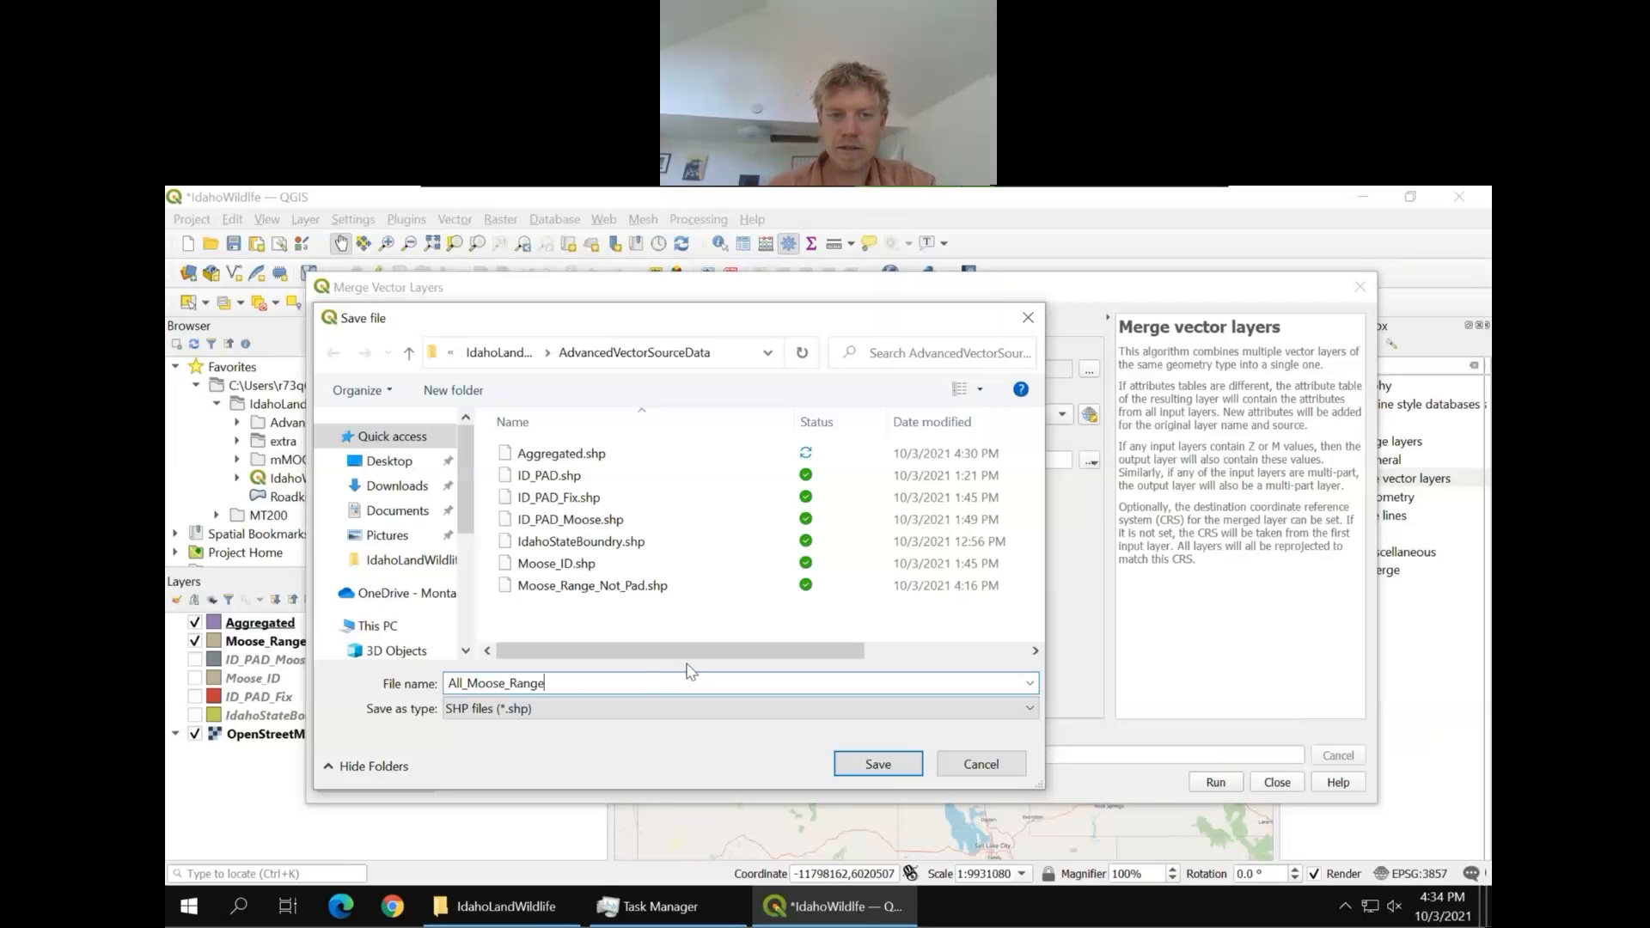
pyautogui.click(878, 764)
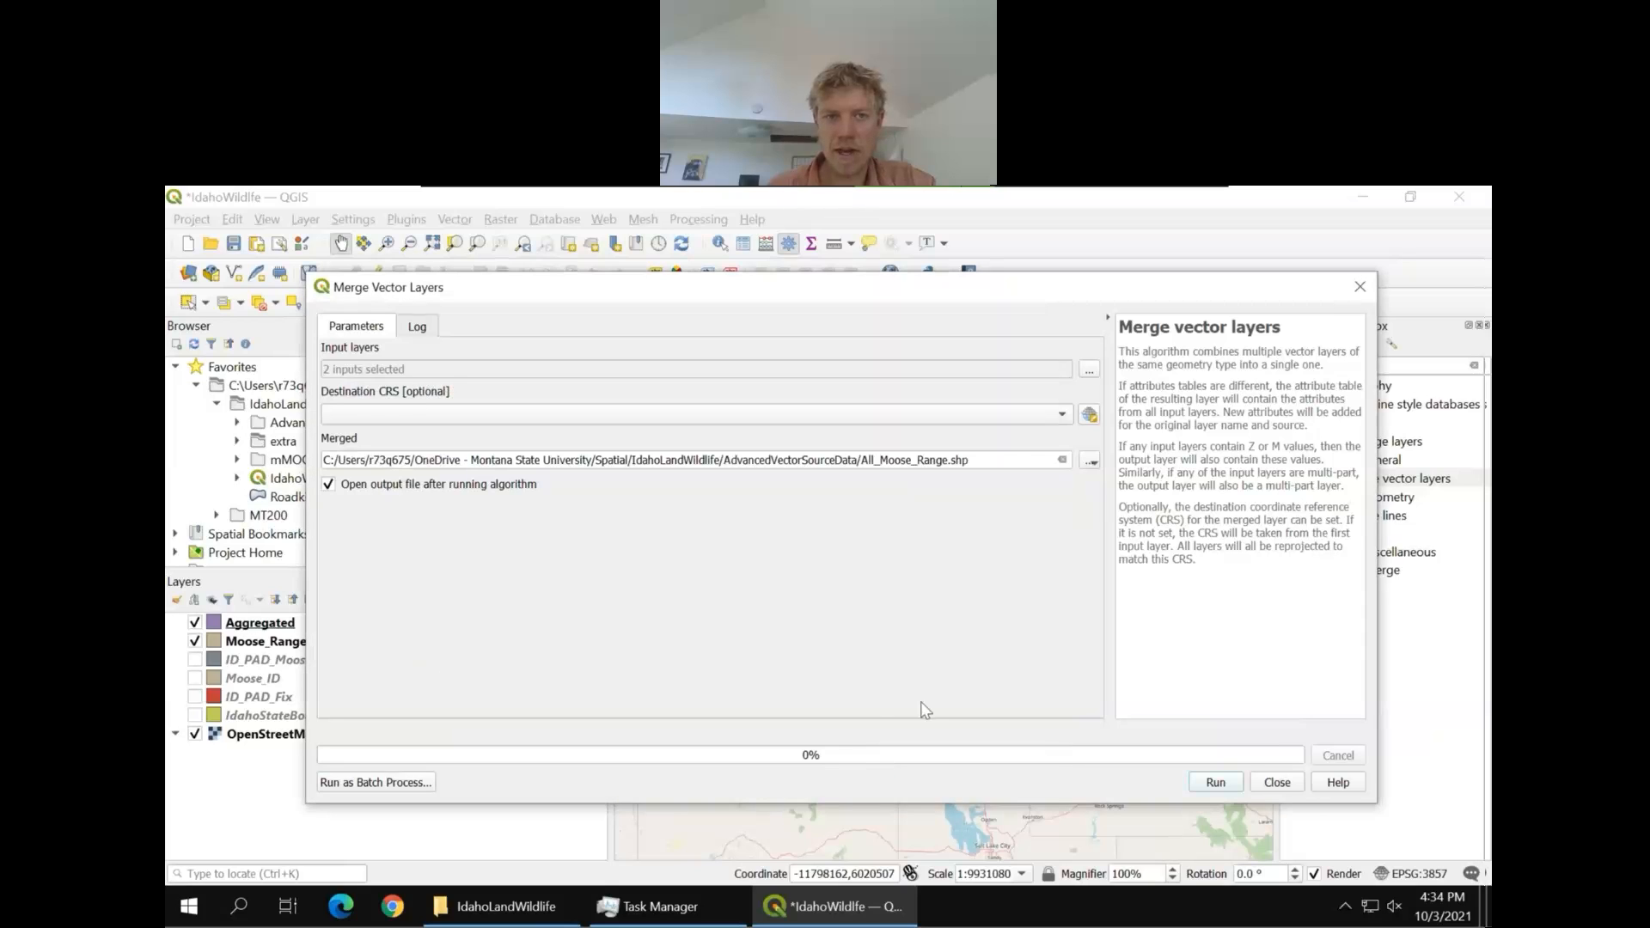
pyautogui.click(1238, 789)
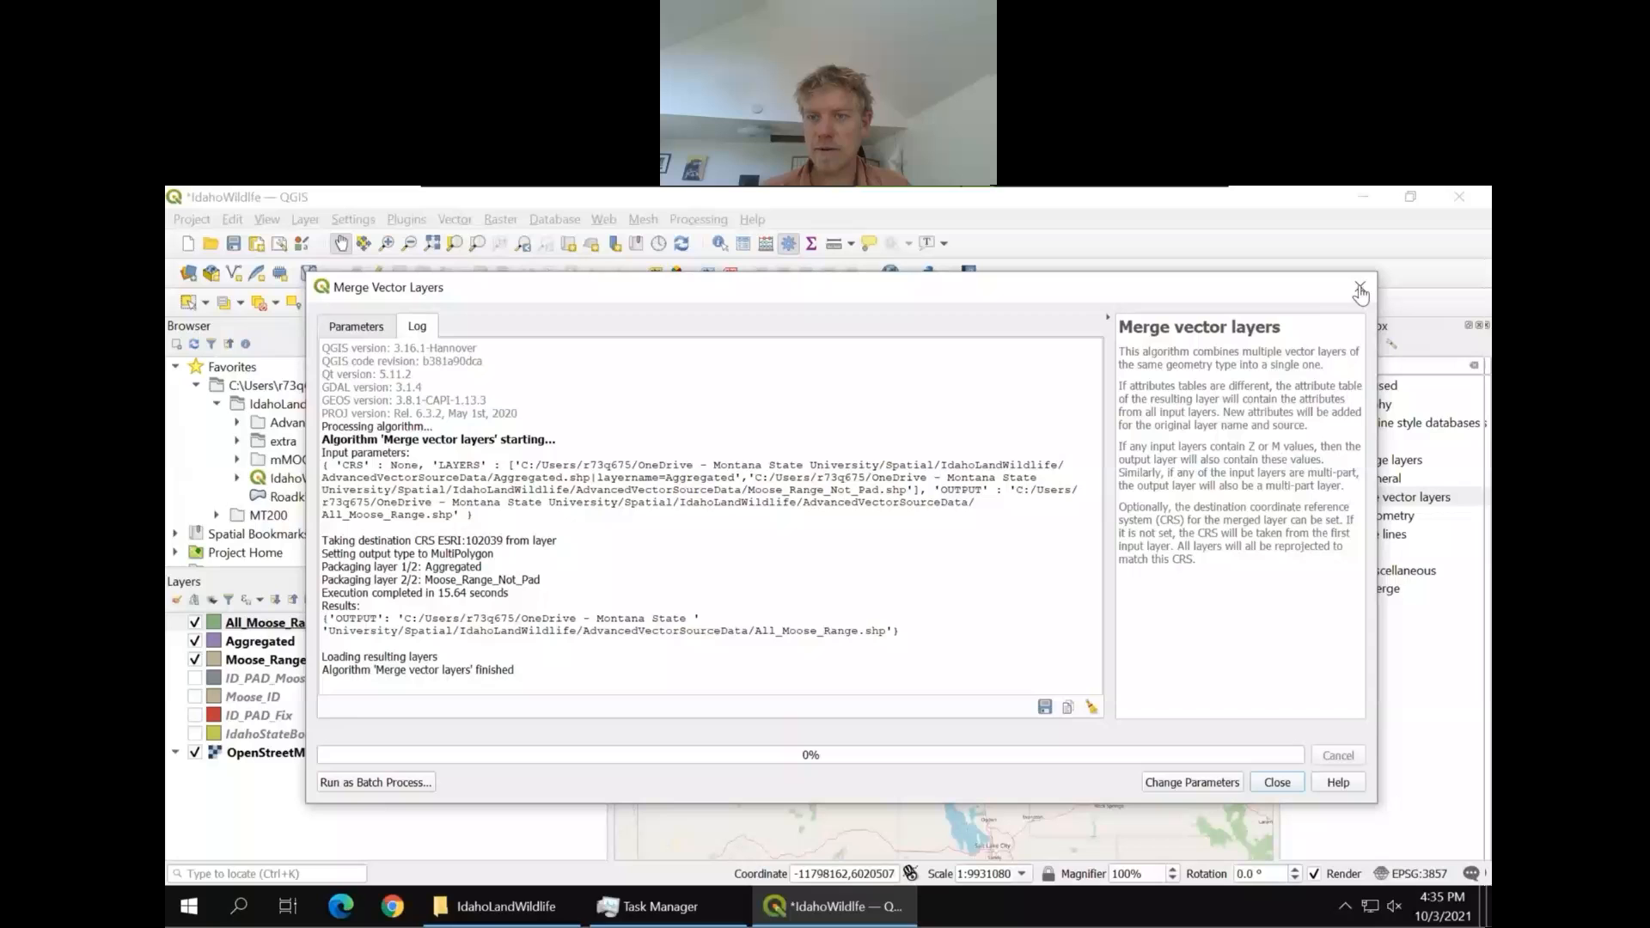
pyautogui.click(1278, 782)
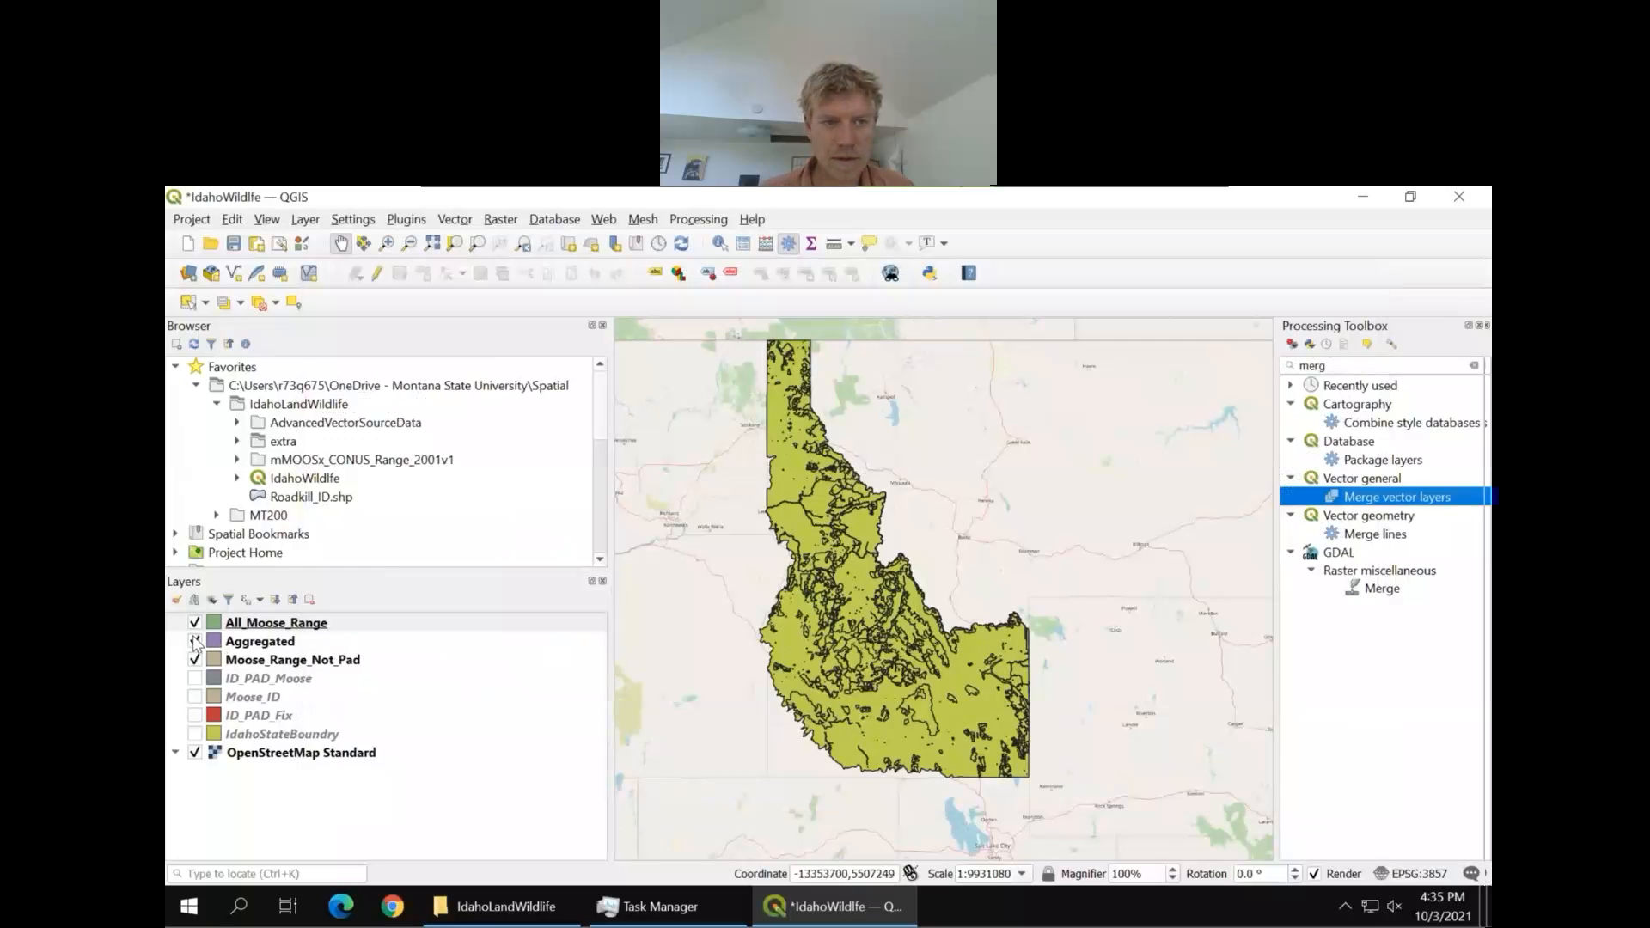
# Hide the Aggregated and Moose_Range_Not_Pad layers and review the attribute table of All_Moose_Range
pyautogui.click(195, 642)
pyautogui.click(195, 660)
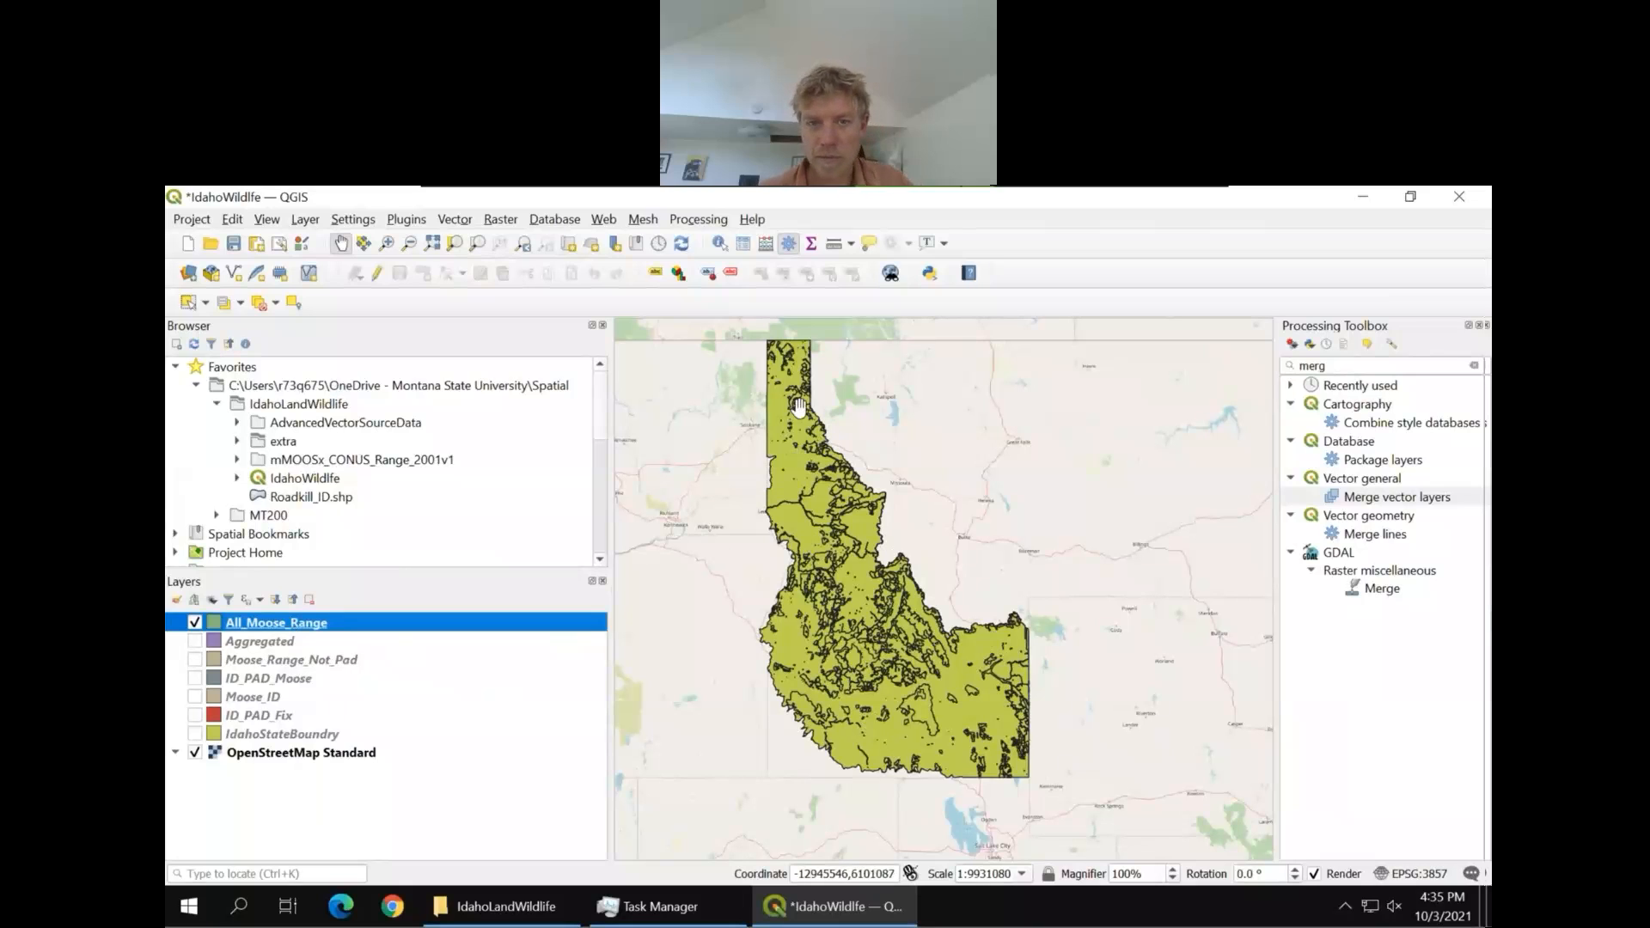
pyautogui.rightClick(311, 622)
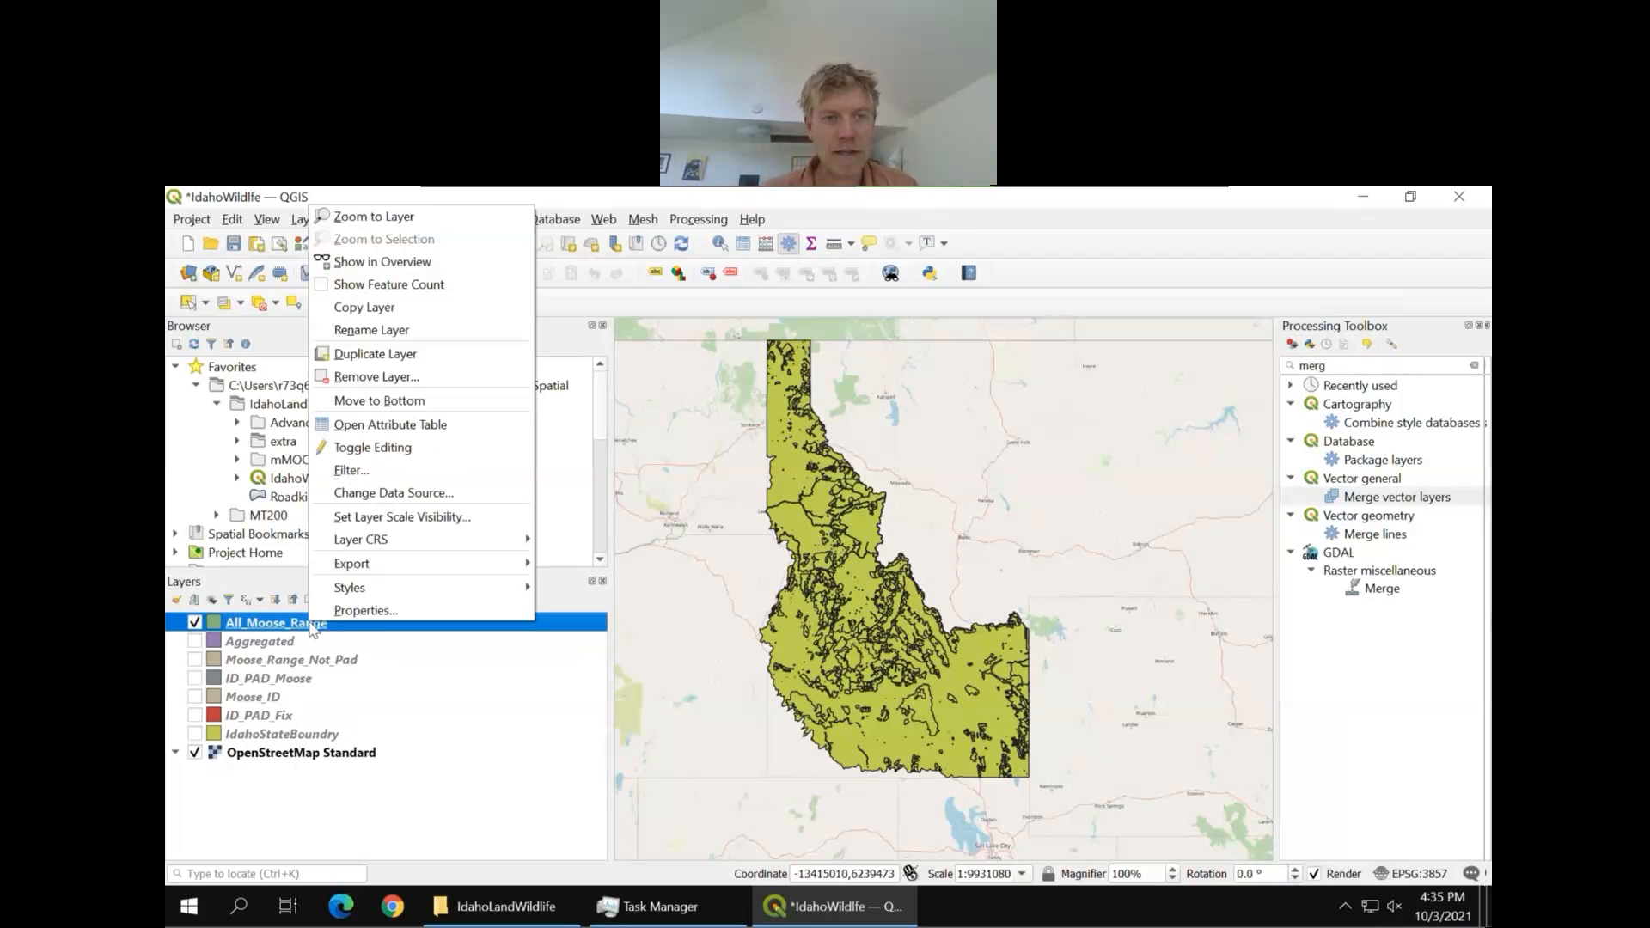
pyautogui.click(424, 427)
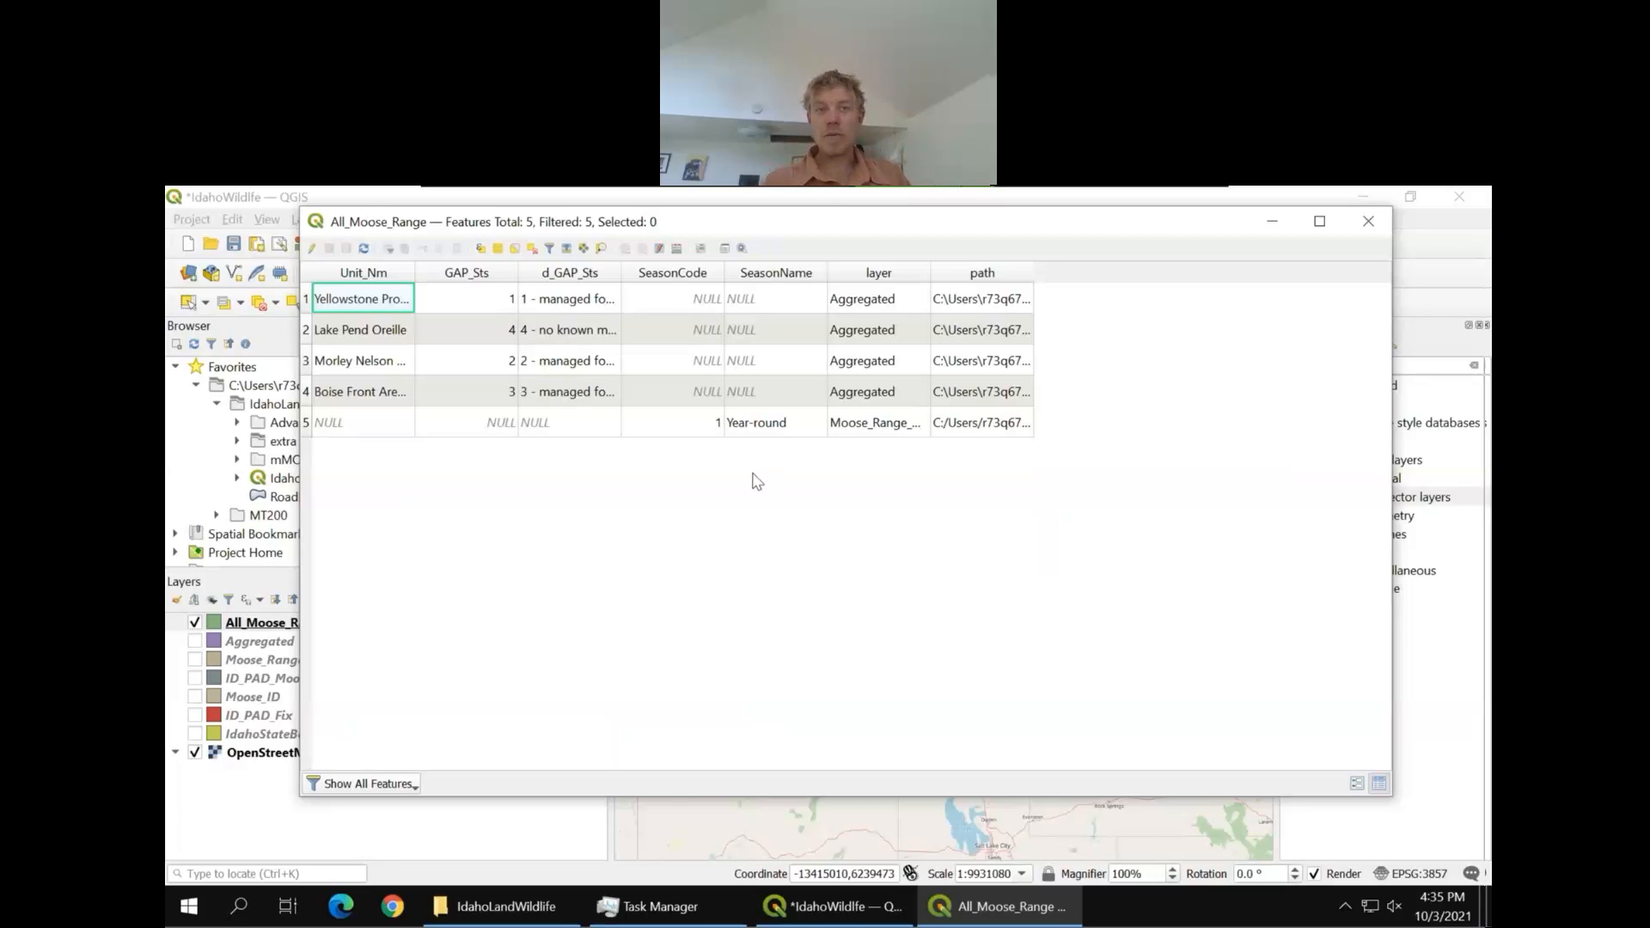
pyautogui.click(1376, 225)
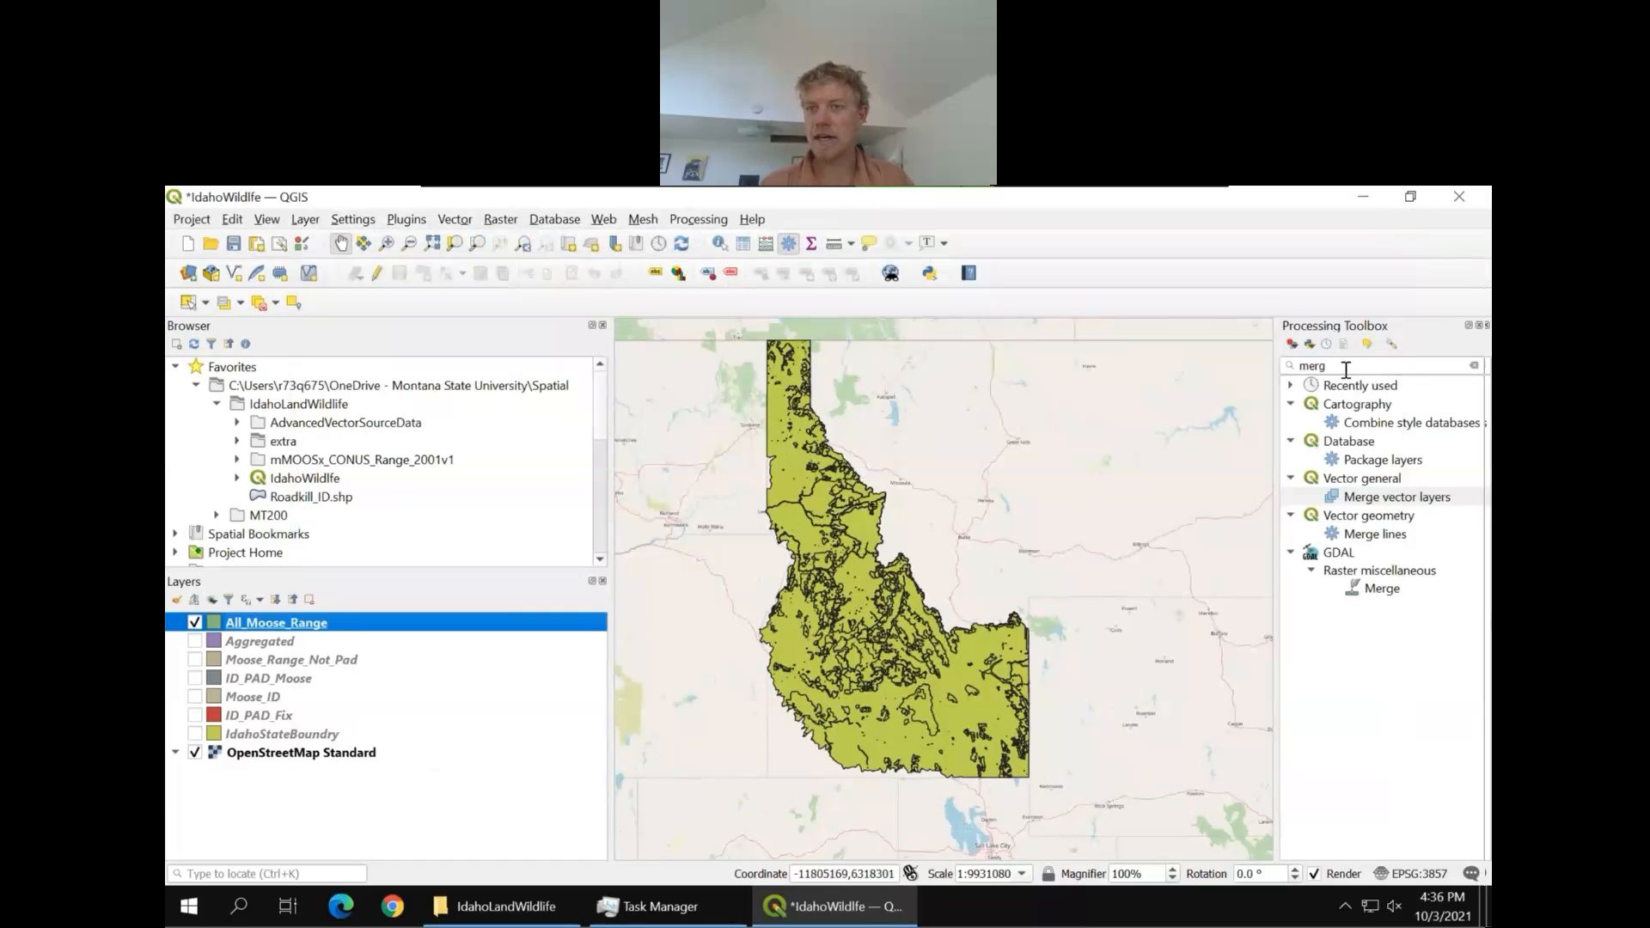
# Search the processing tools for geometry, widen the toolbox, and open Add geometry attributes for the All_Moose_Range layer
pyautogui.doubleClick(1346, 367)
pyautogui.press('BackSpace')
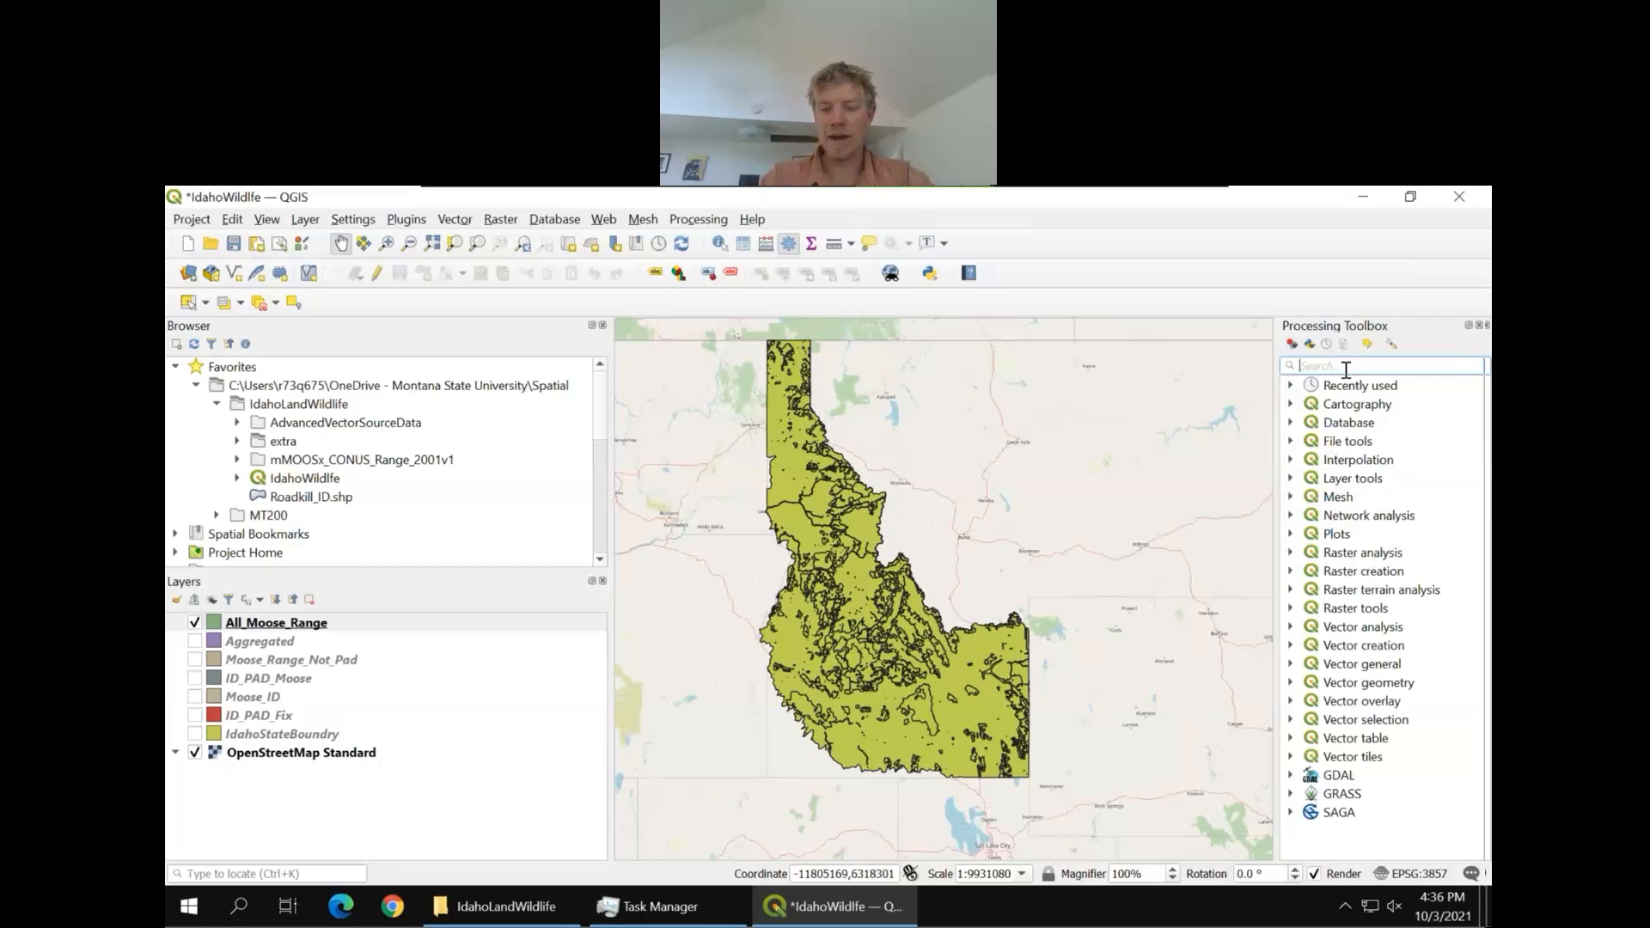
pyautogui.write('geomet')
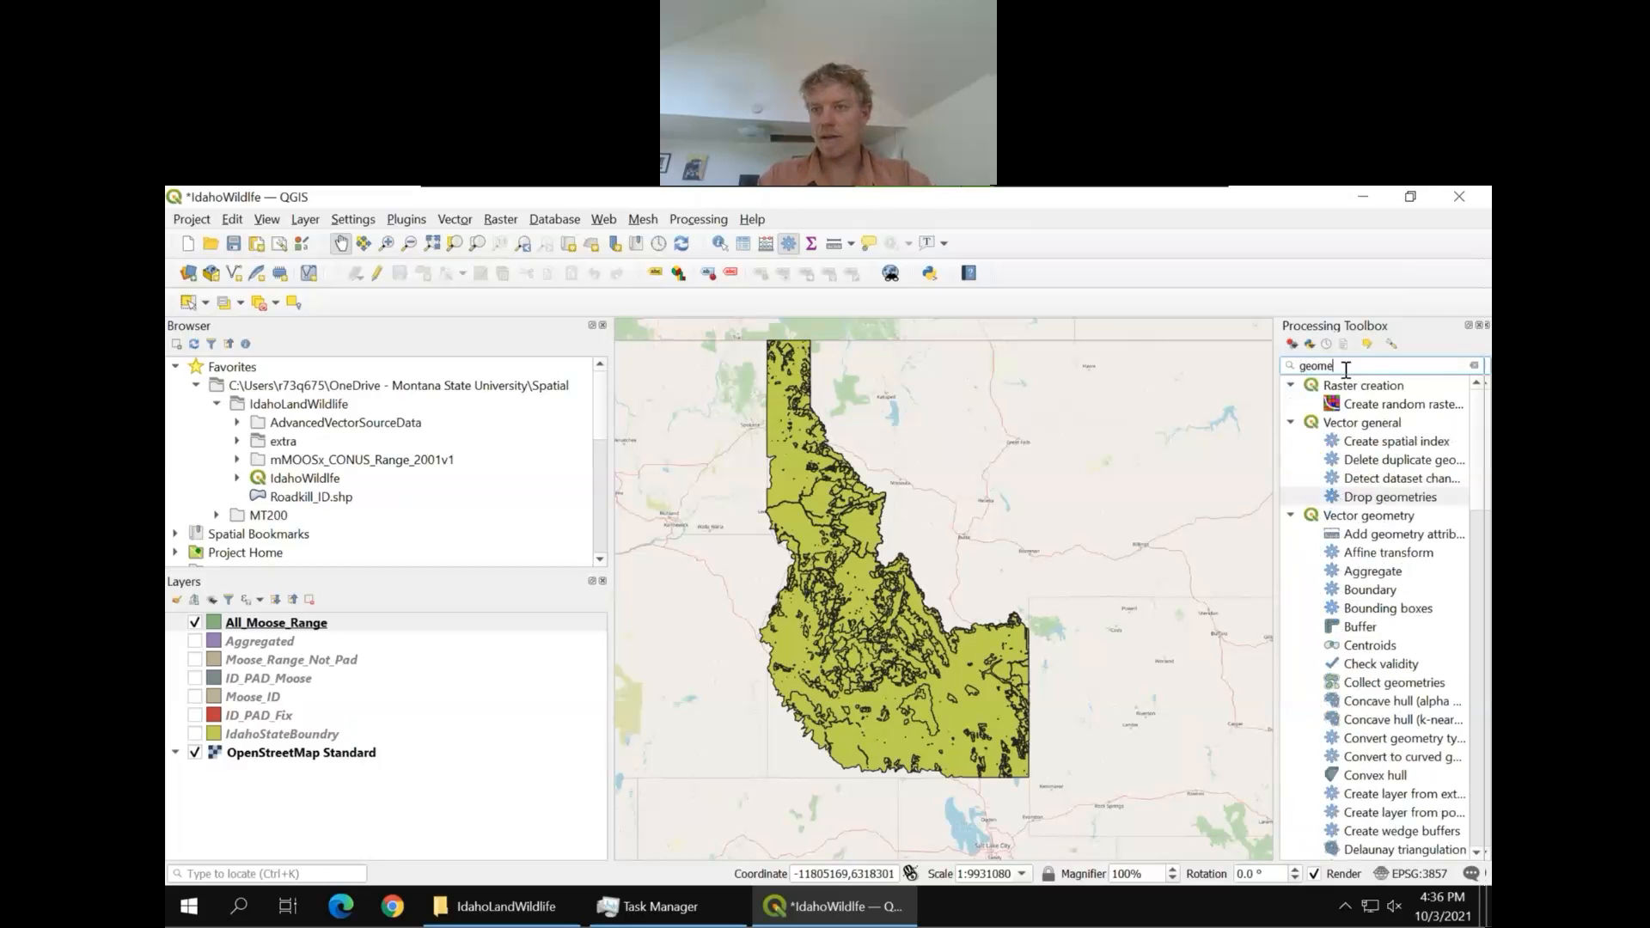
pyautogui.click(1384, 538)
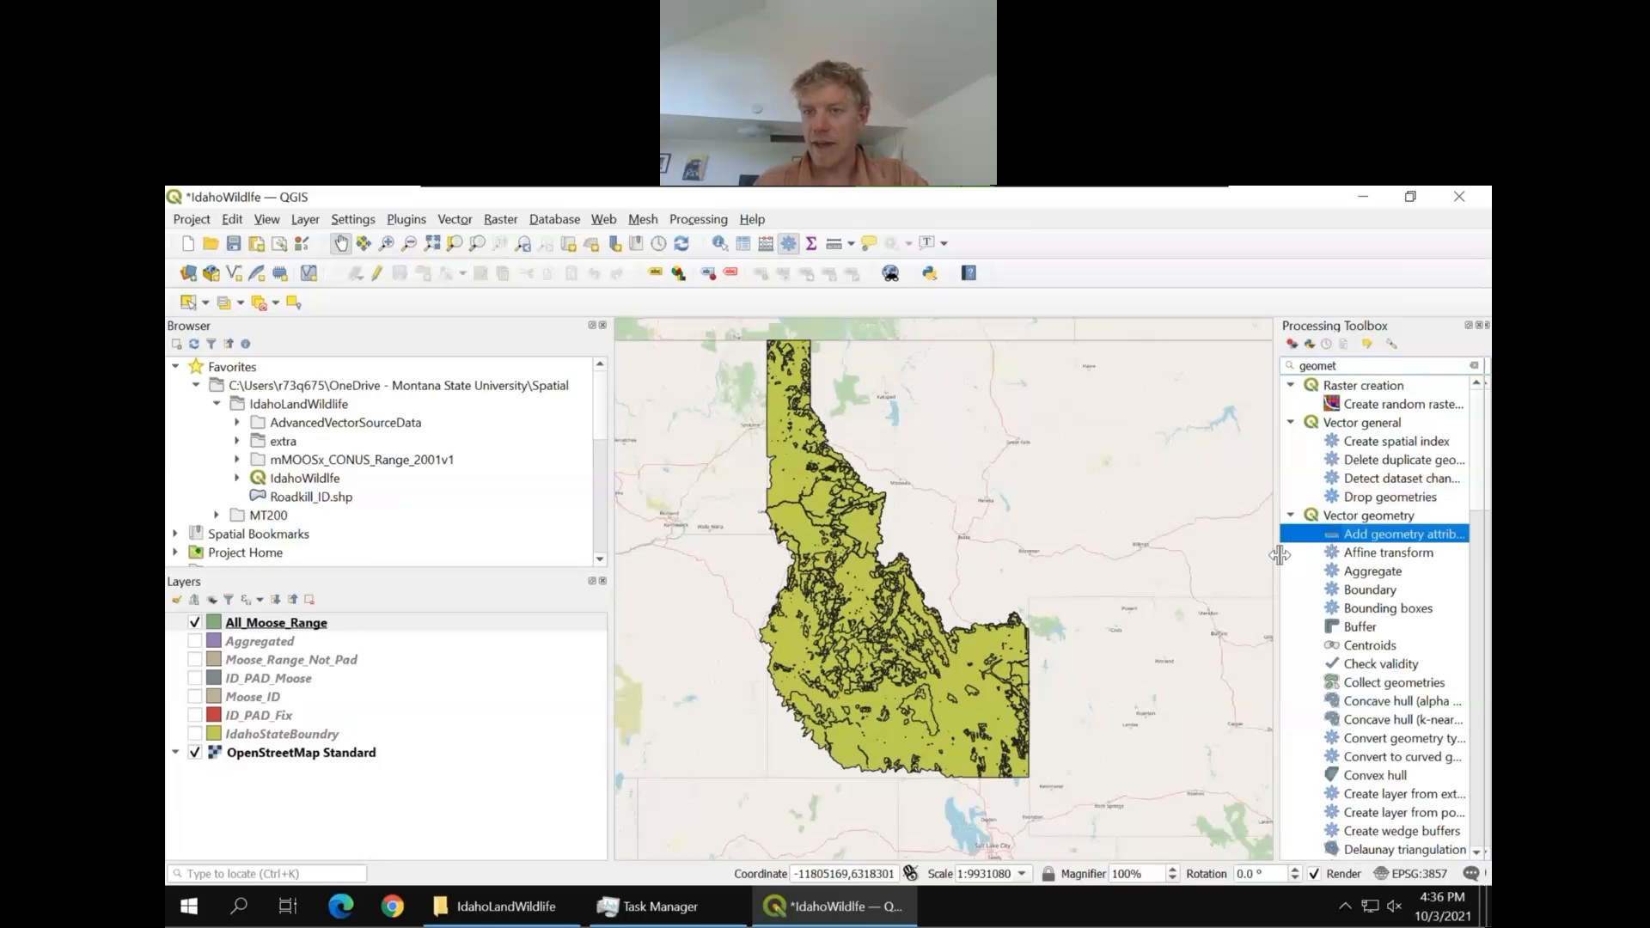
pyautogui.press('Down')
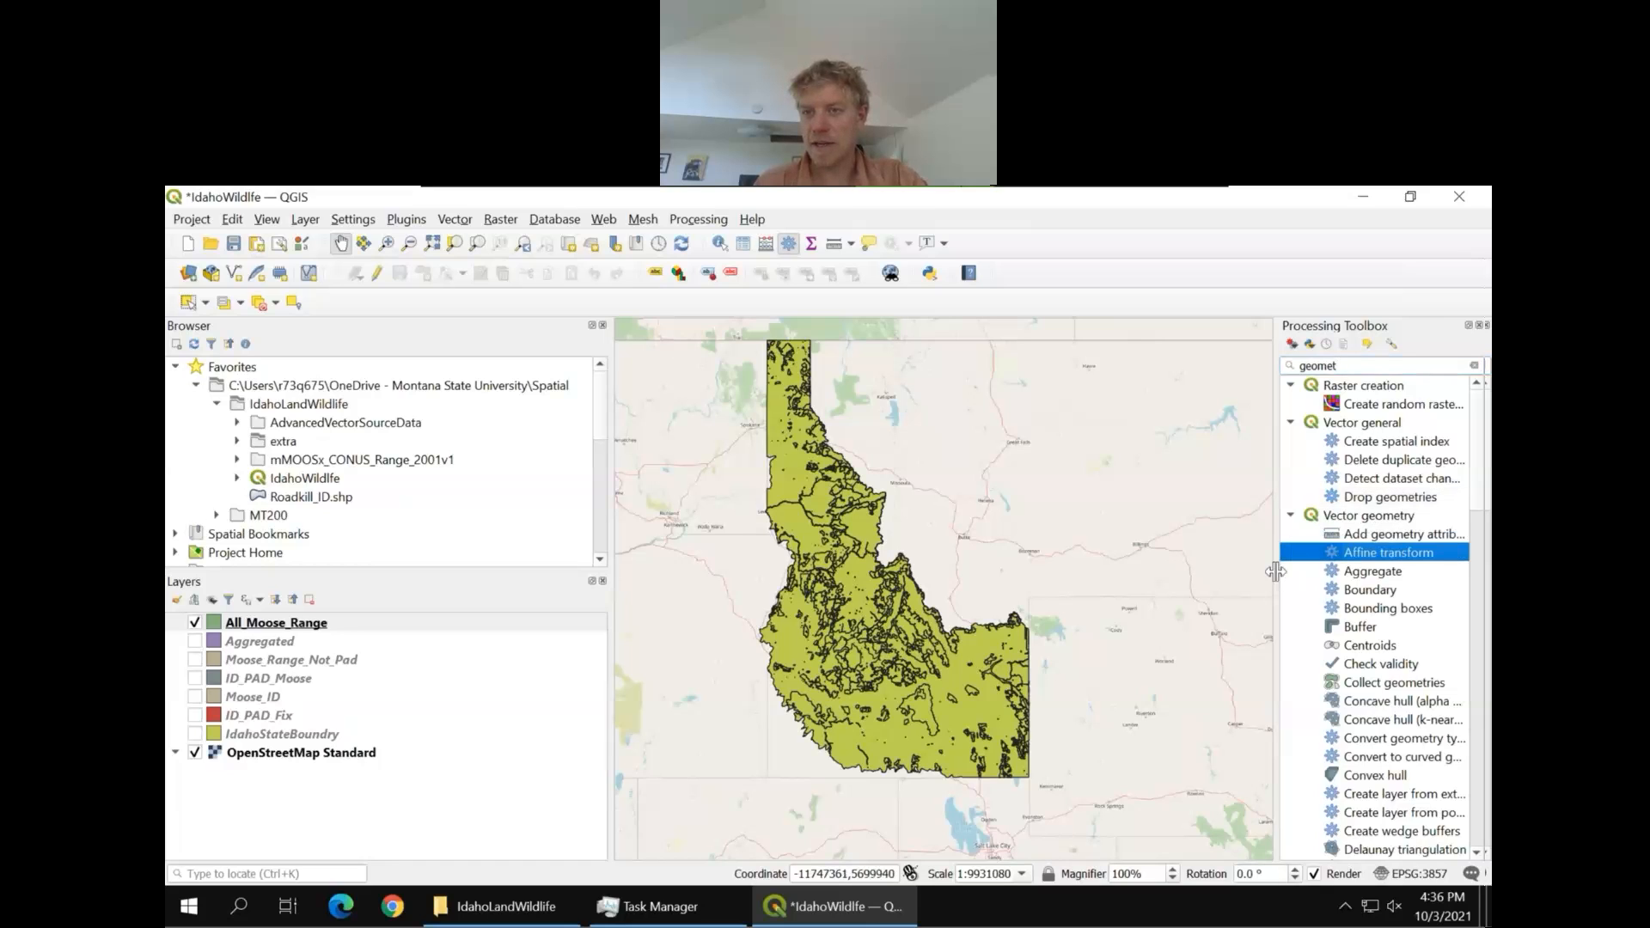
pyautogui.moveTo(1276, 571); pyautogui.dragTo(1171, 571)
pyautogui.click(1292, 535)
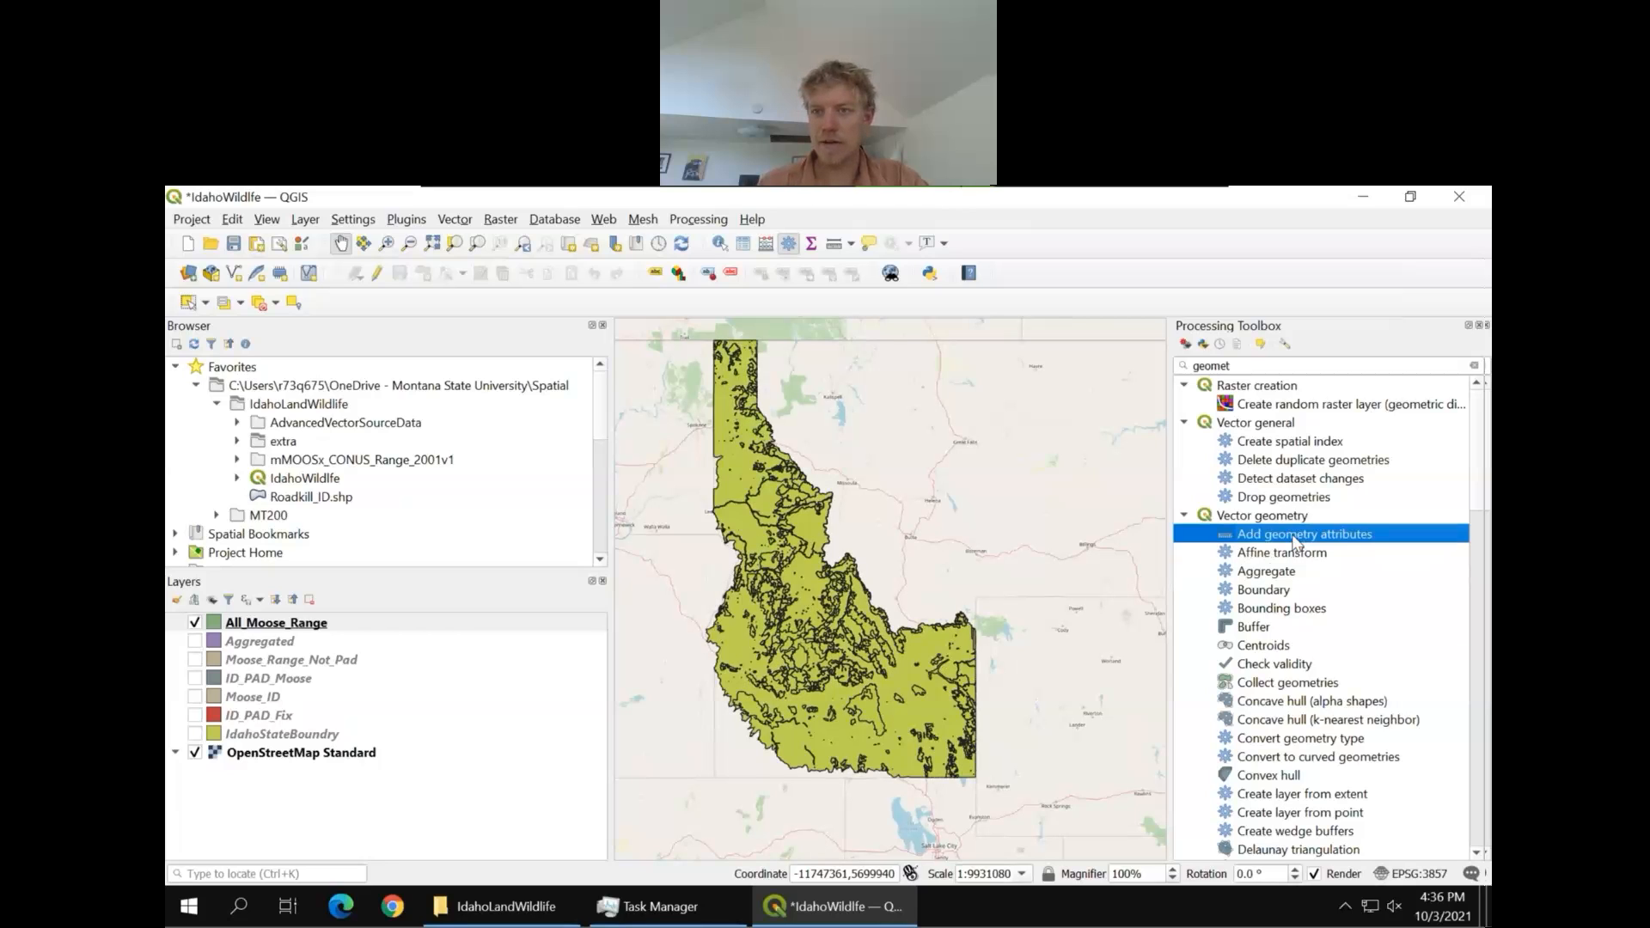
pyautogui.doubleClick(1295, 536)
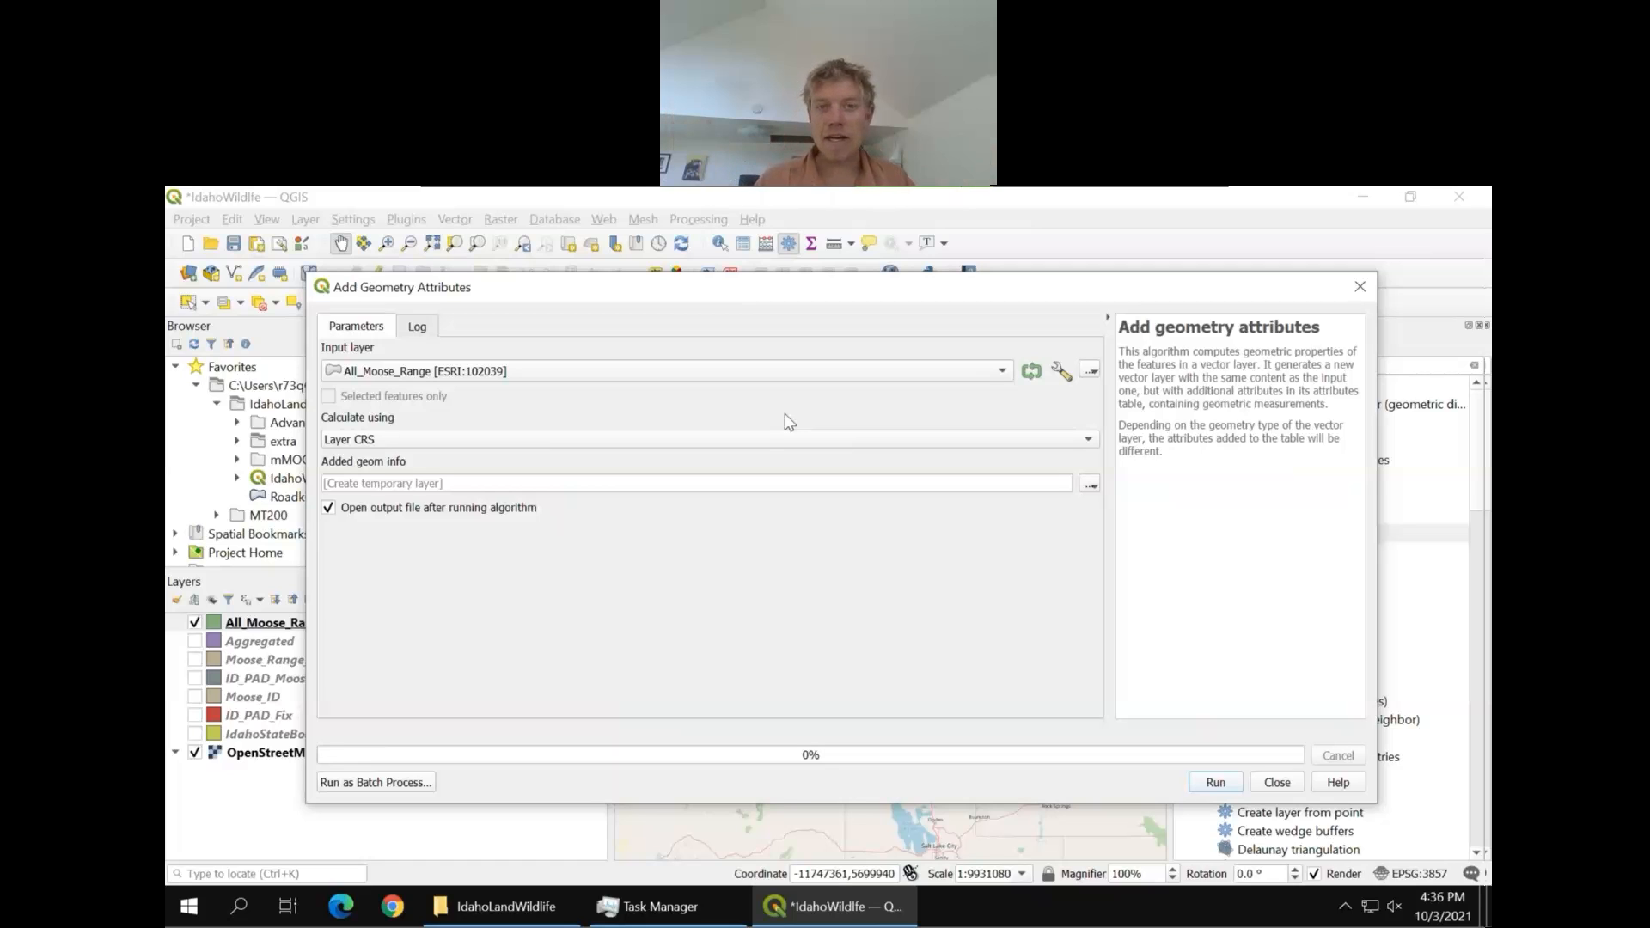
# Set the geometry attributes output to a shapefile named All_moose_range_areas in AdvancedVectorSourceData, run the tool, and close its dialog
pyautogui.click(1090, 488)
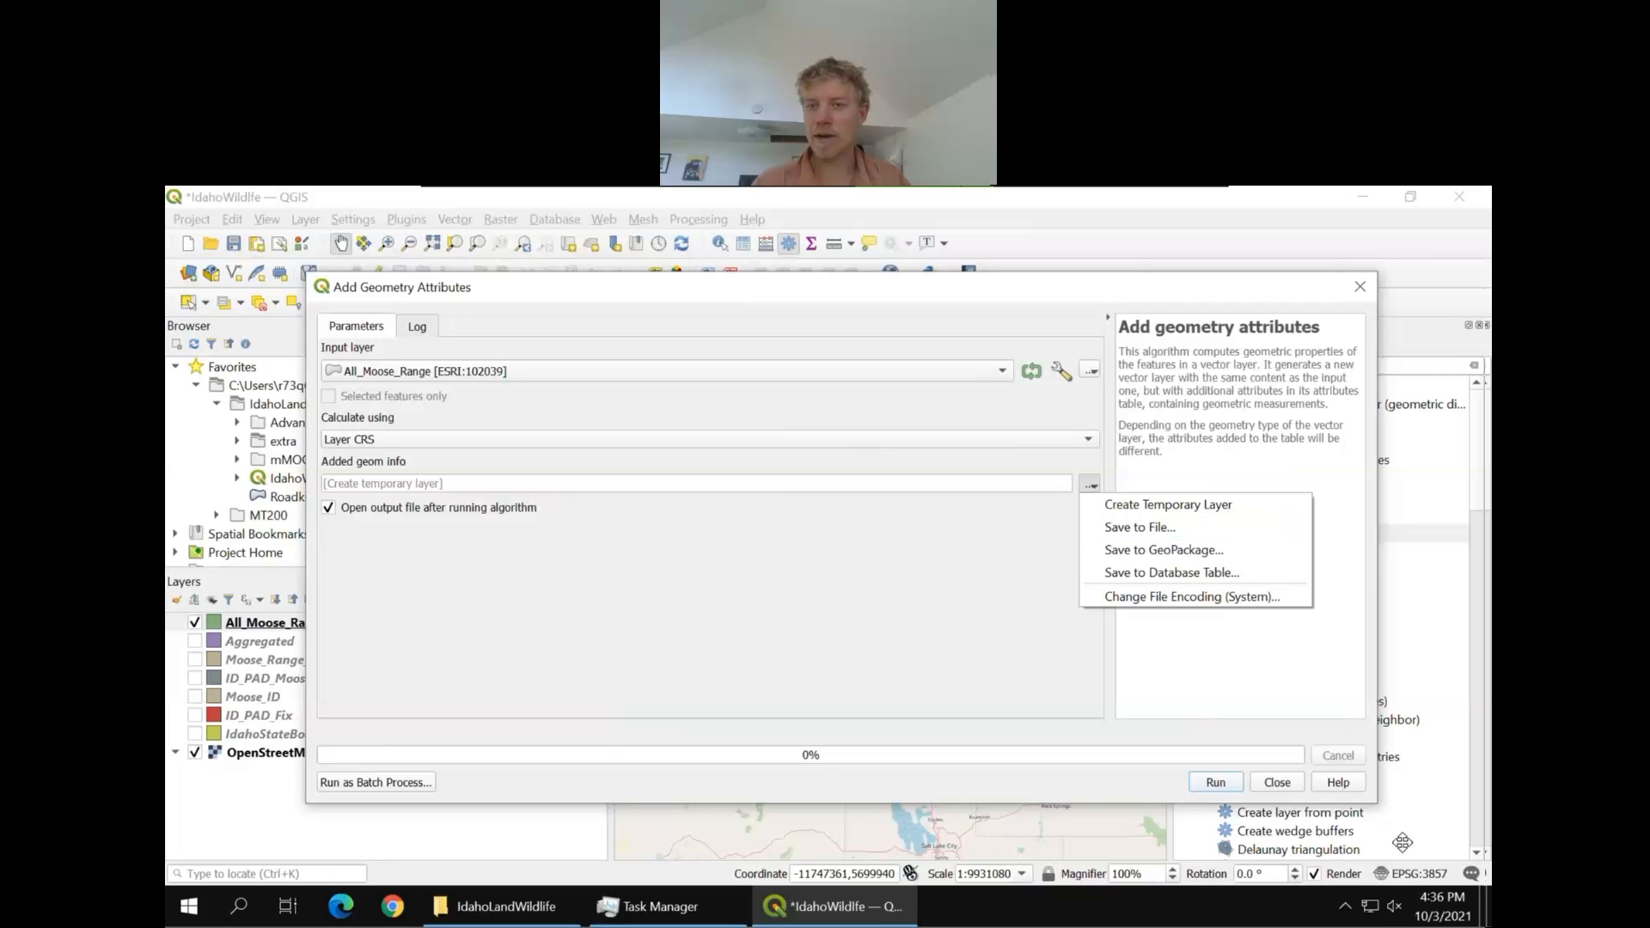
pyautogui.click(1169, 539)
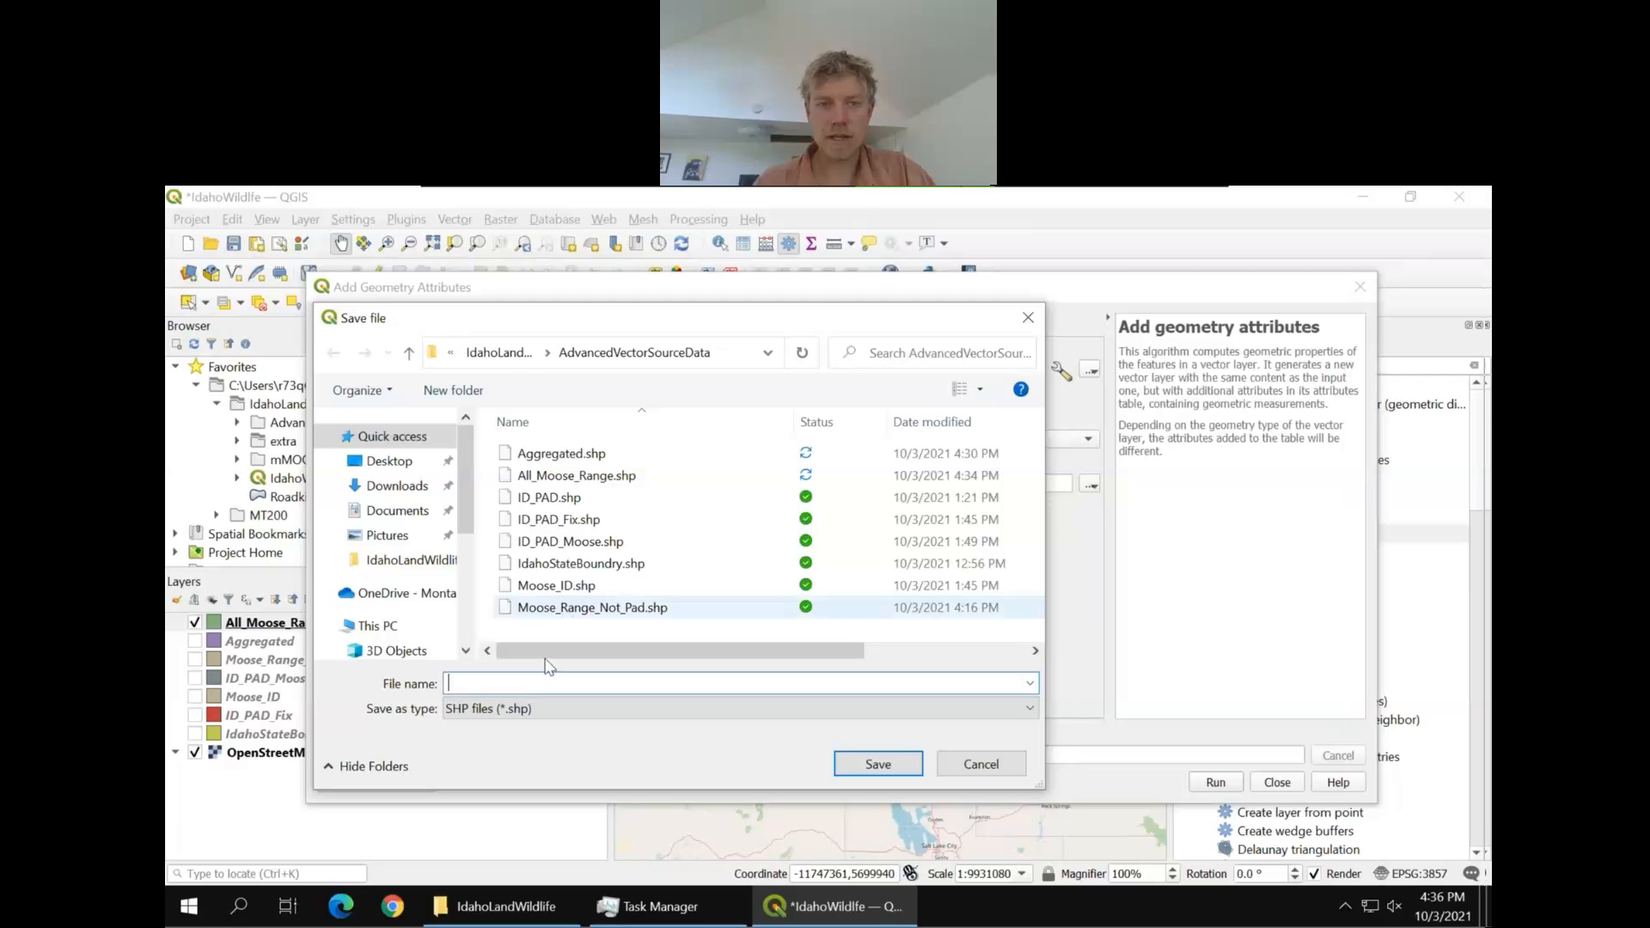
pyautogui.write('AllMo')
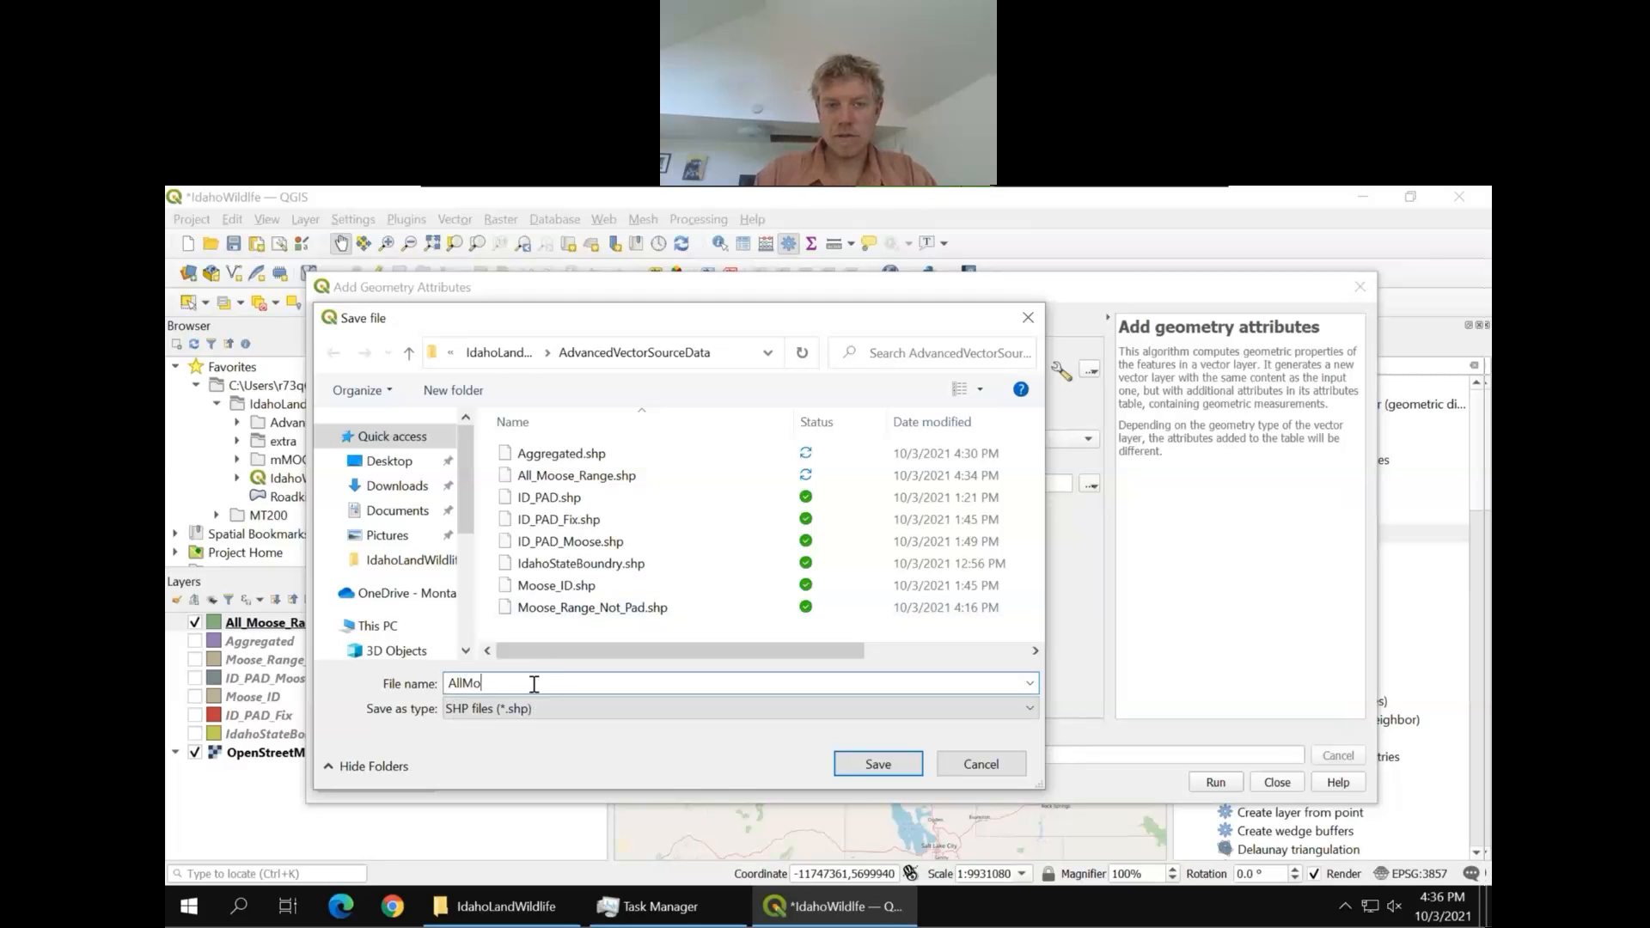
pyautogui.press('BackSpace')
pyautogui.press('BackSpace')
pyautogui.write('_moose')
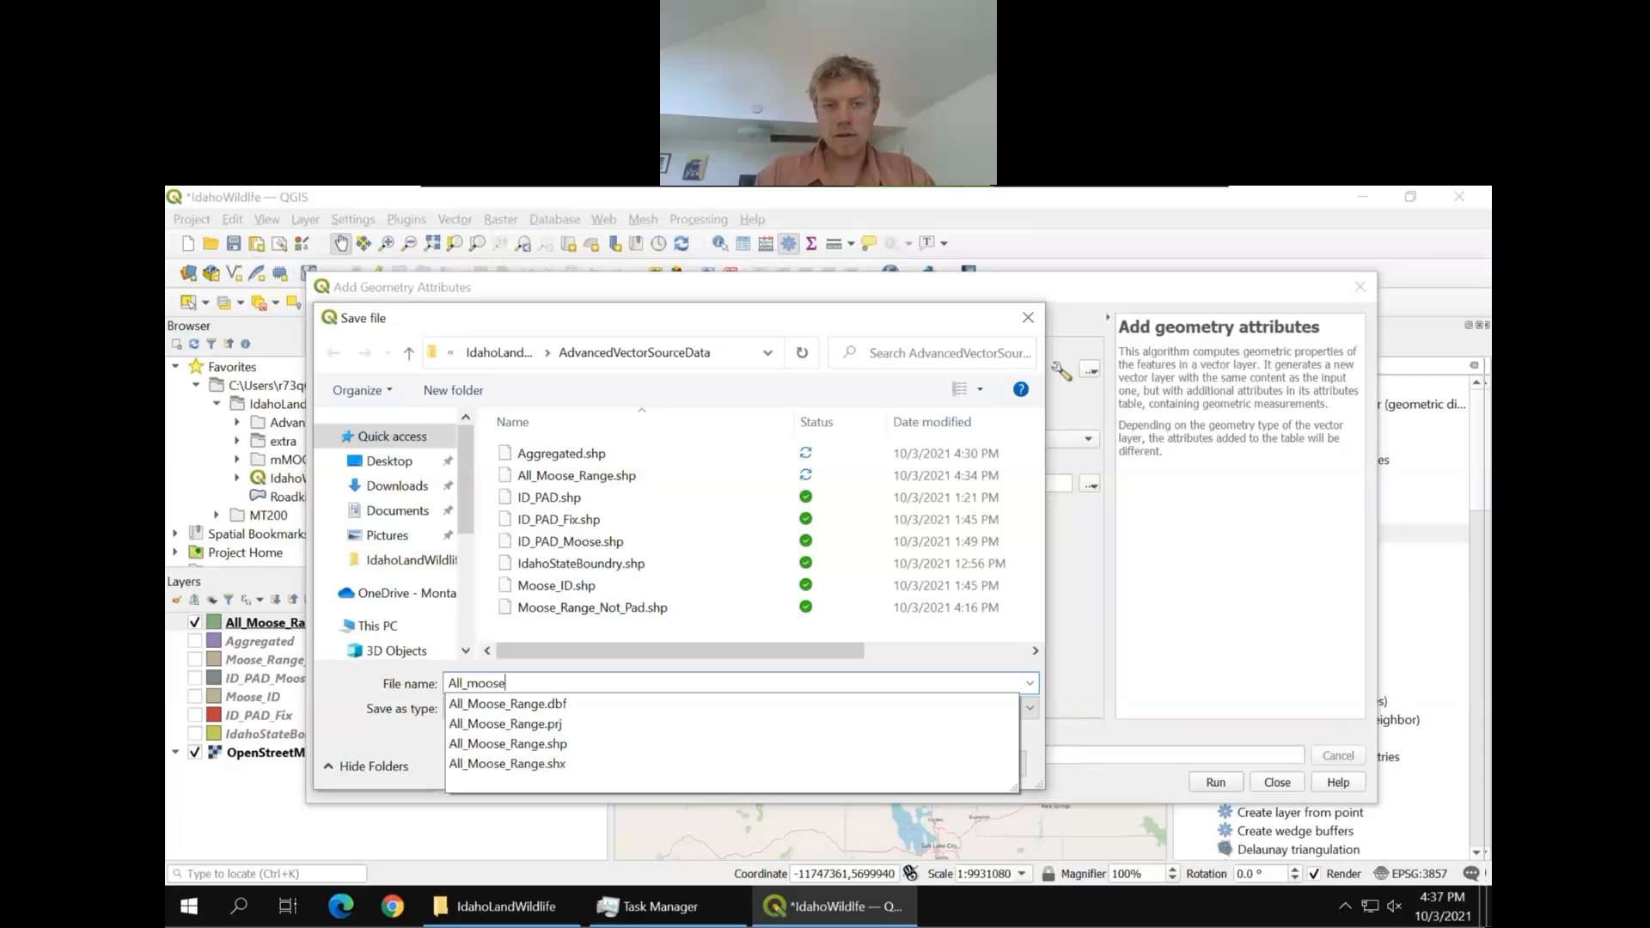
pyautogui.write('_range_areas')
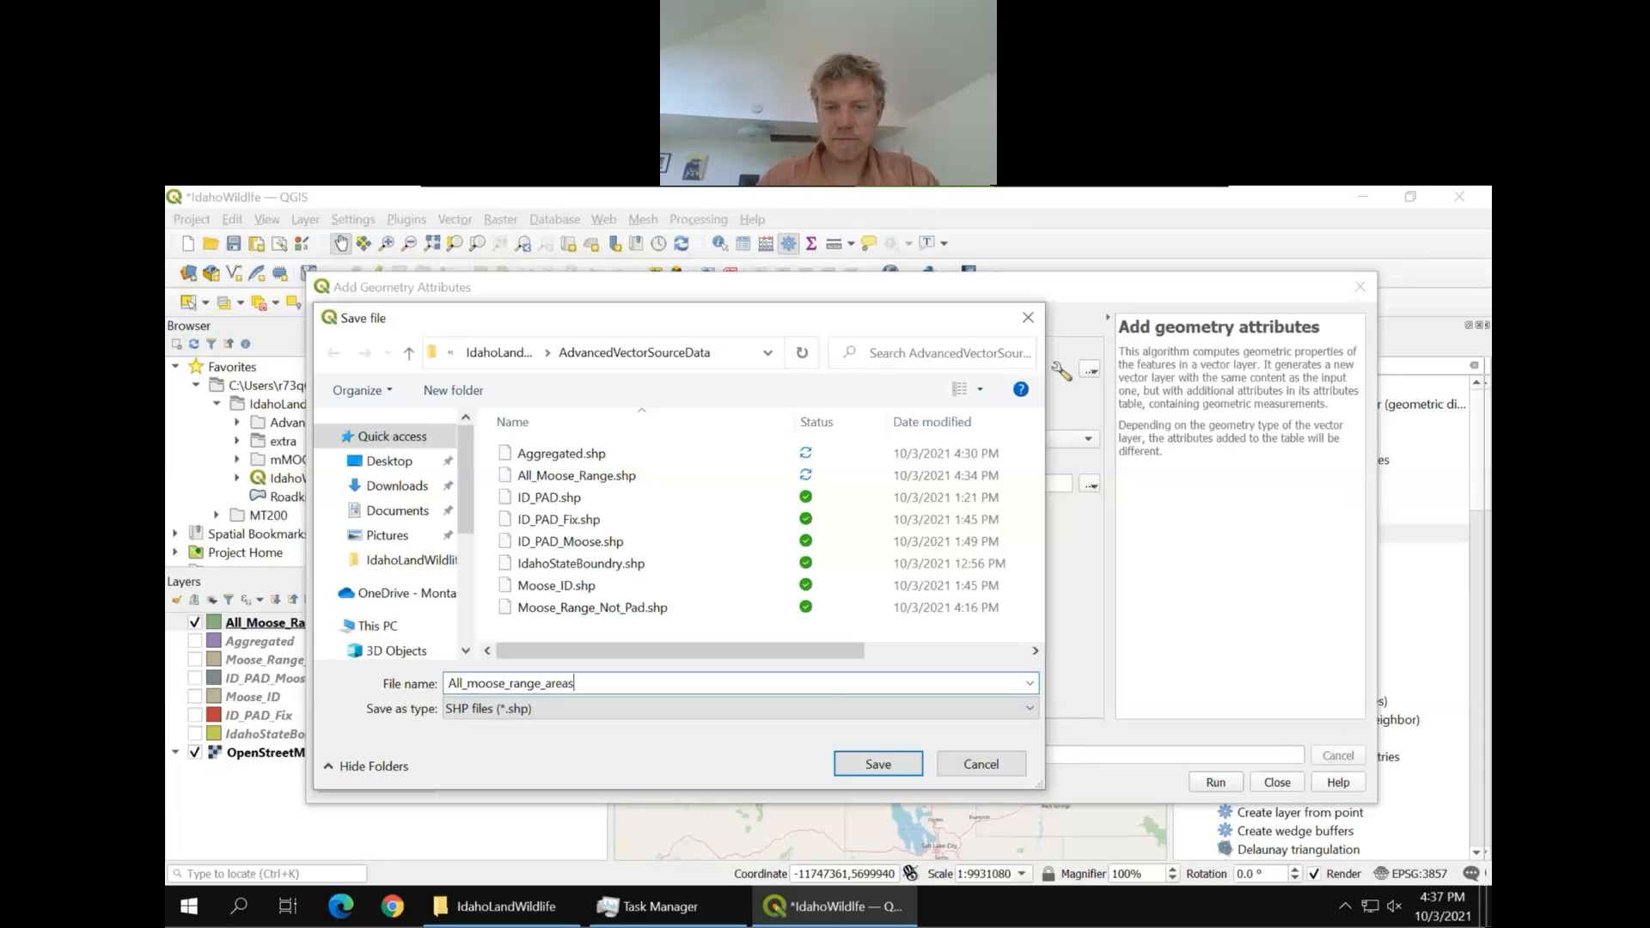
pyautogui.click(876, 767)
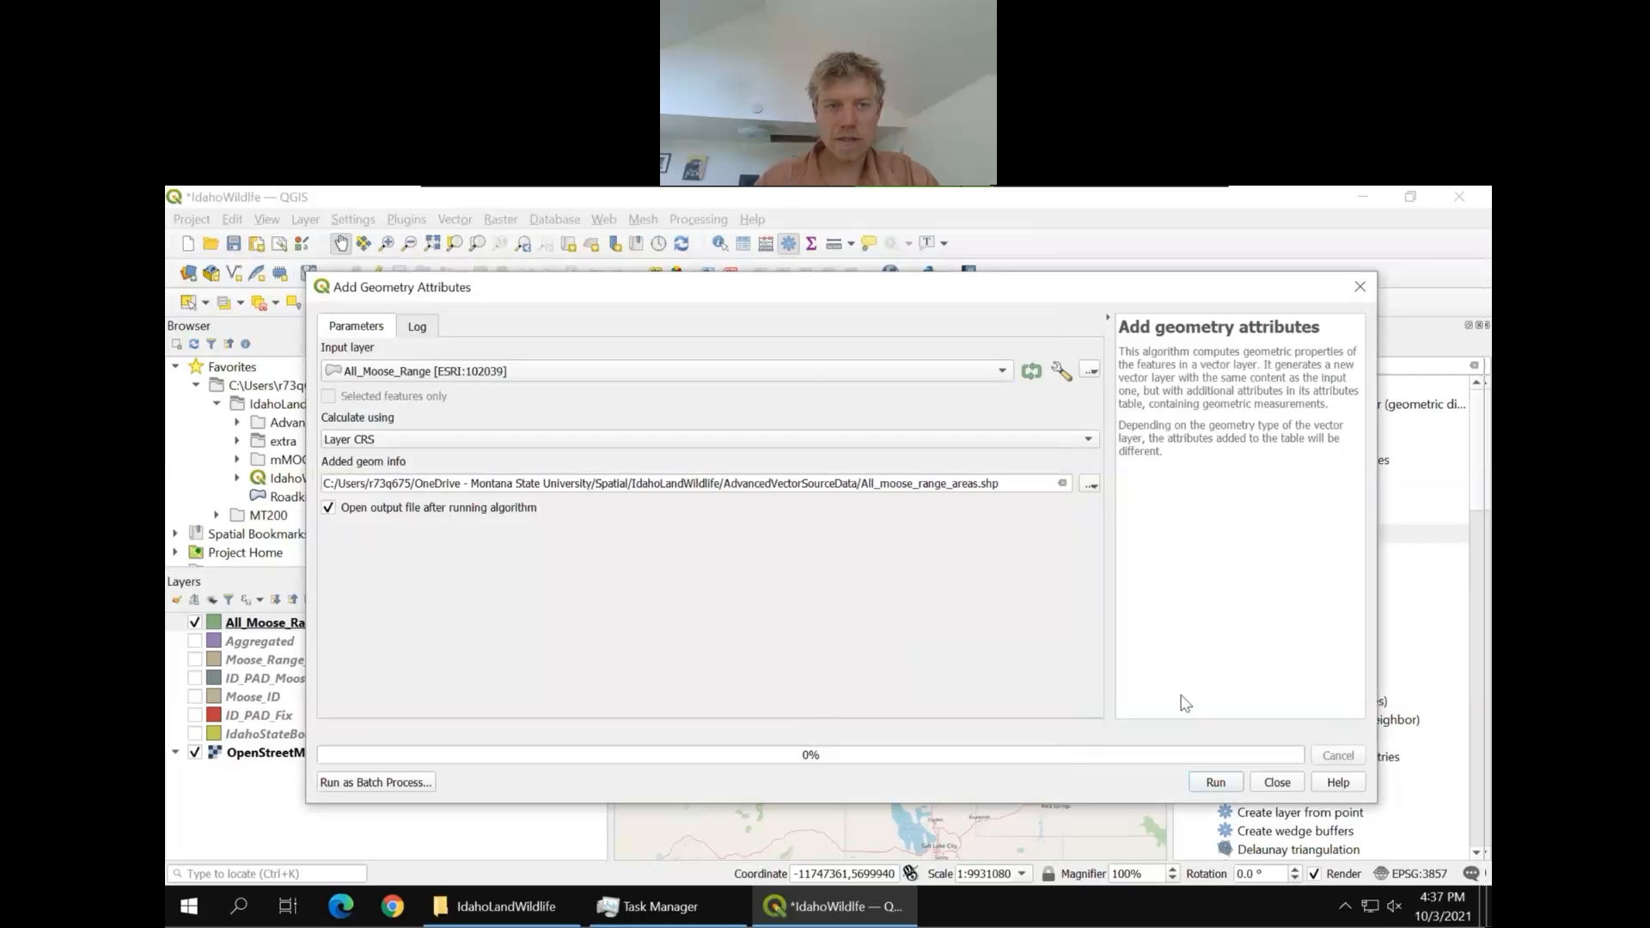
pyautogui.click(1212, 783)
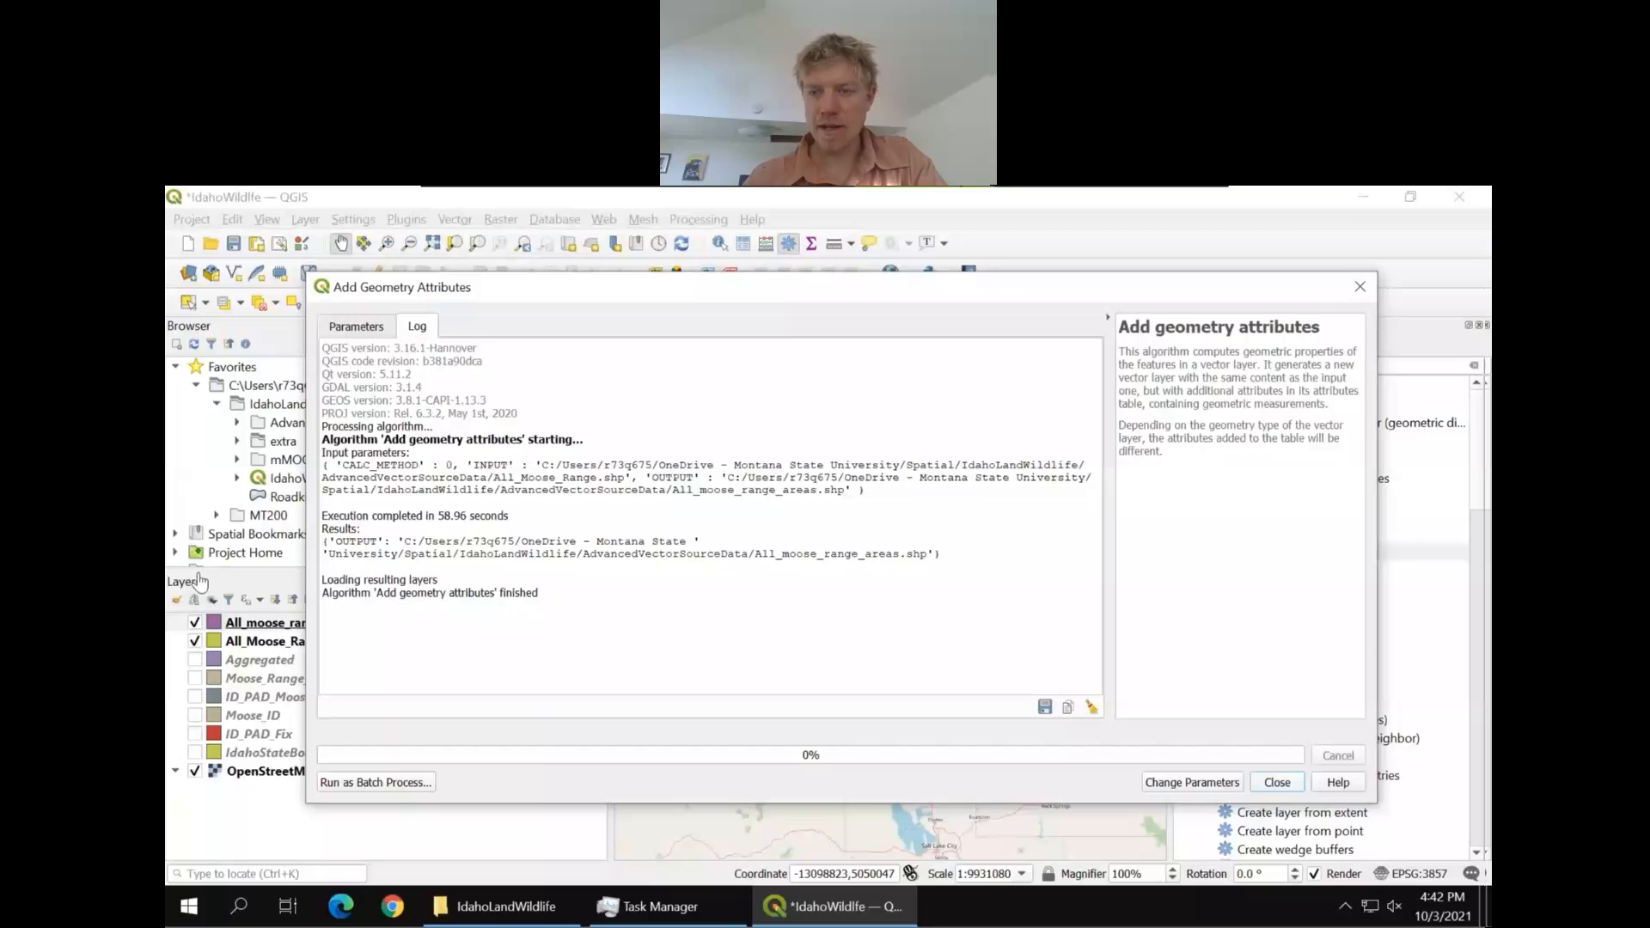
pyautogui.click(1277, 782)
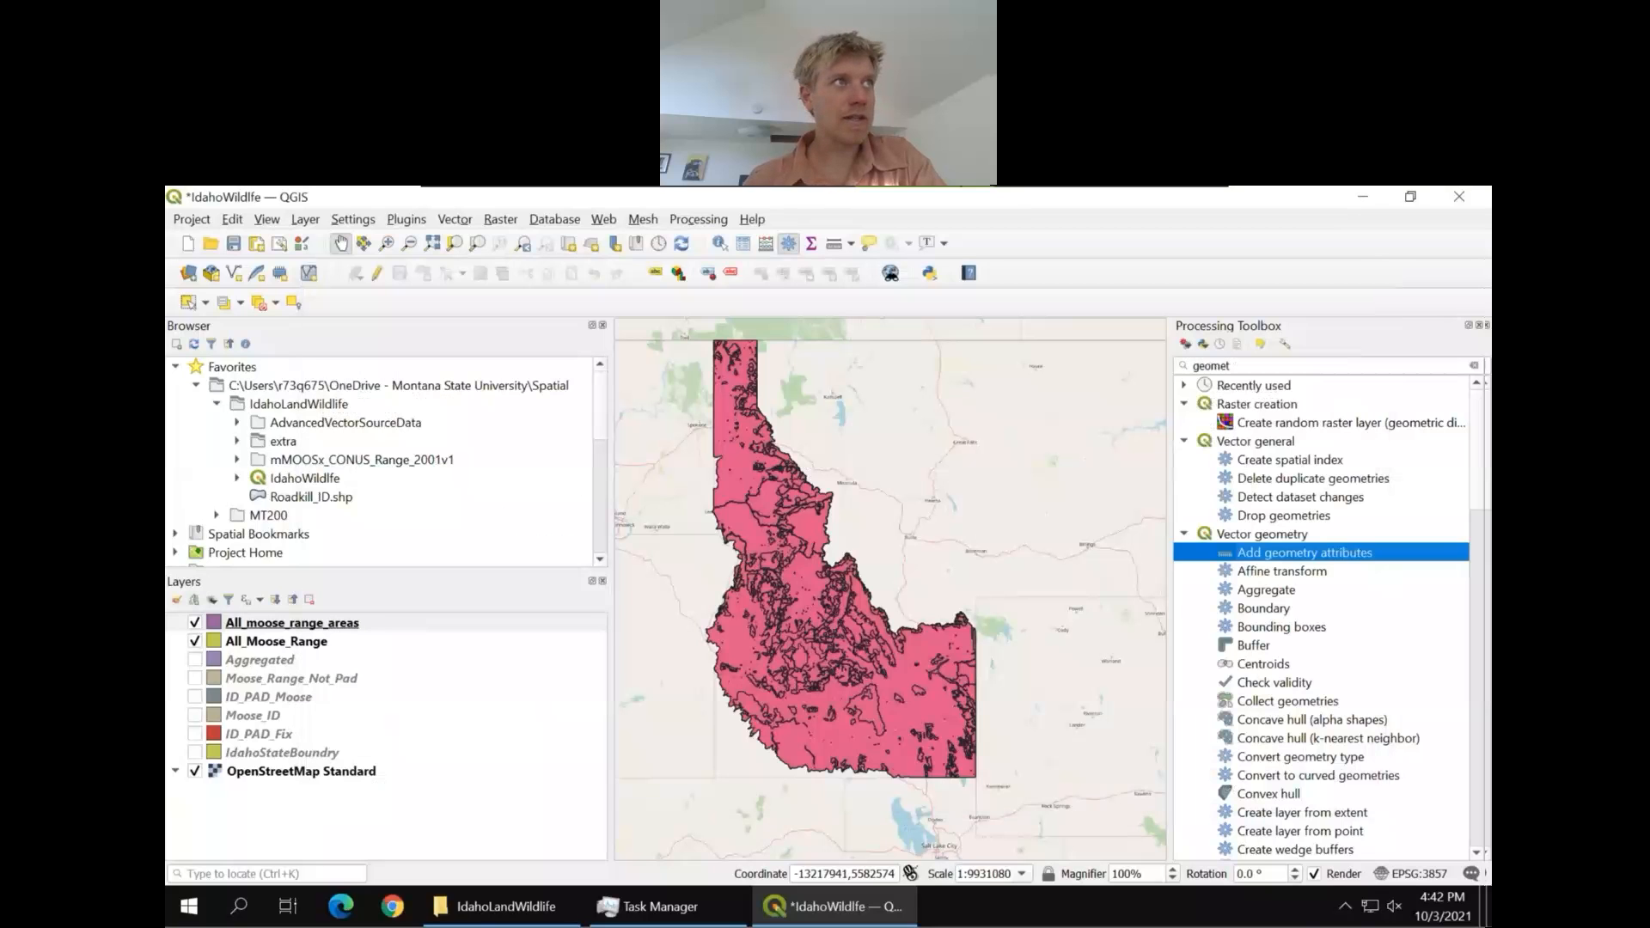
# Open the attribute table of All_moose_range_areas and widen the area and perimeter columns to read their values
pyautogui.click(344, 623)
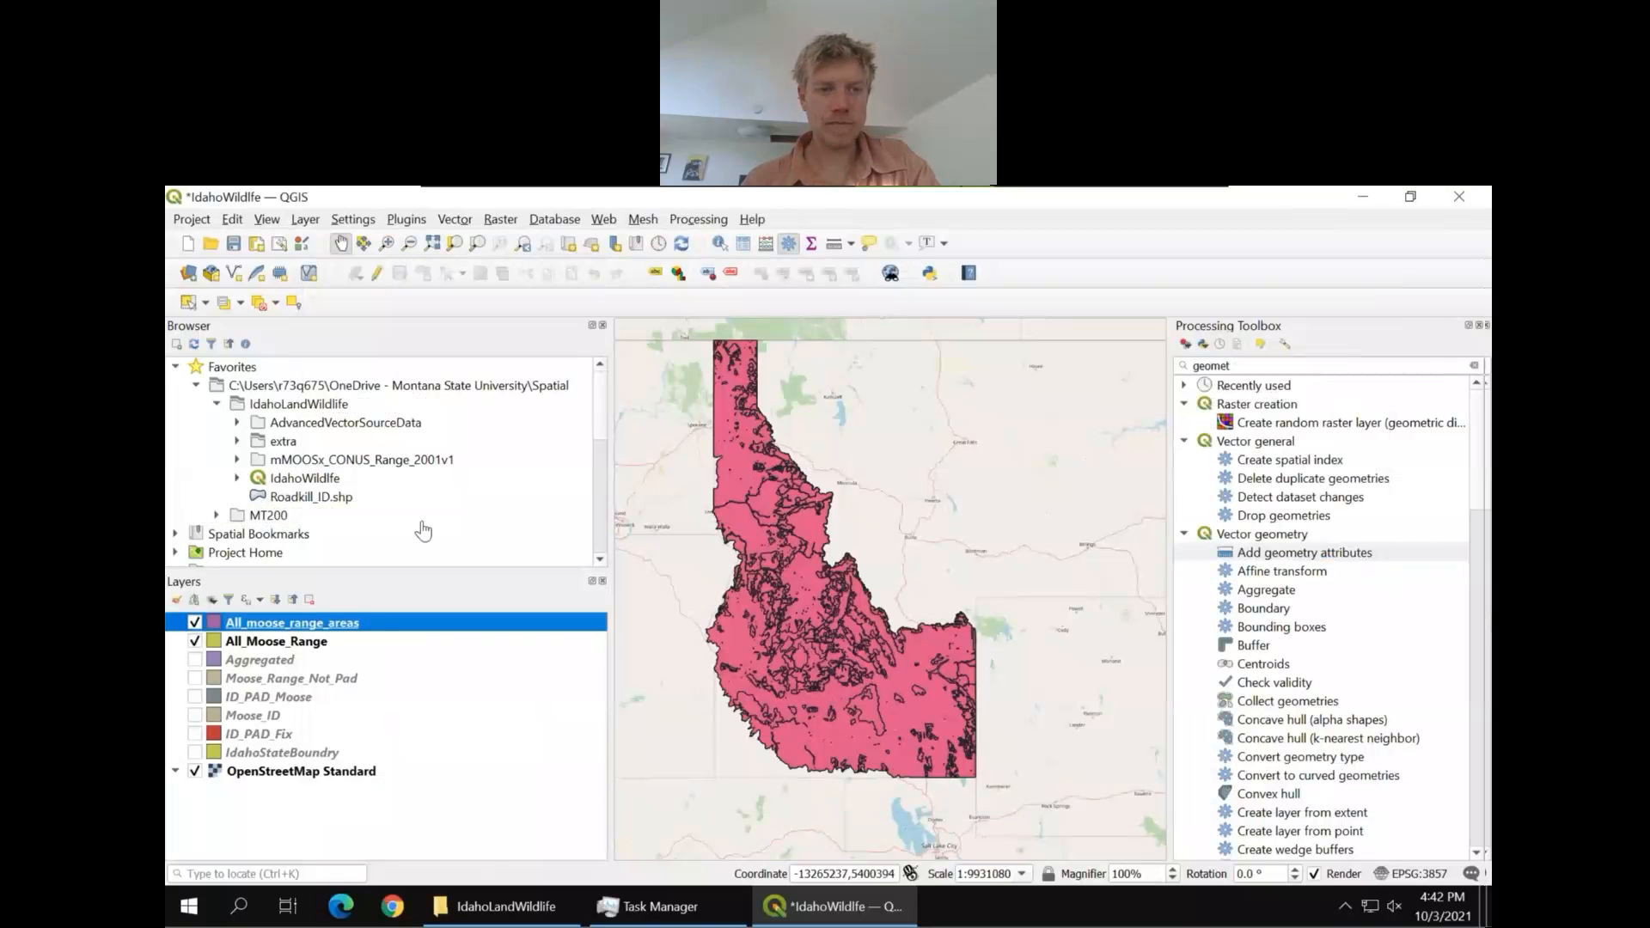
pyautogui.rightClick(375, 632)
pyautogui.click(511, 428)
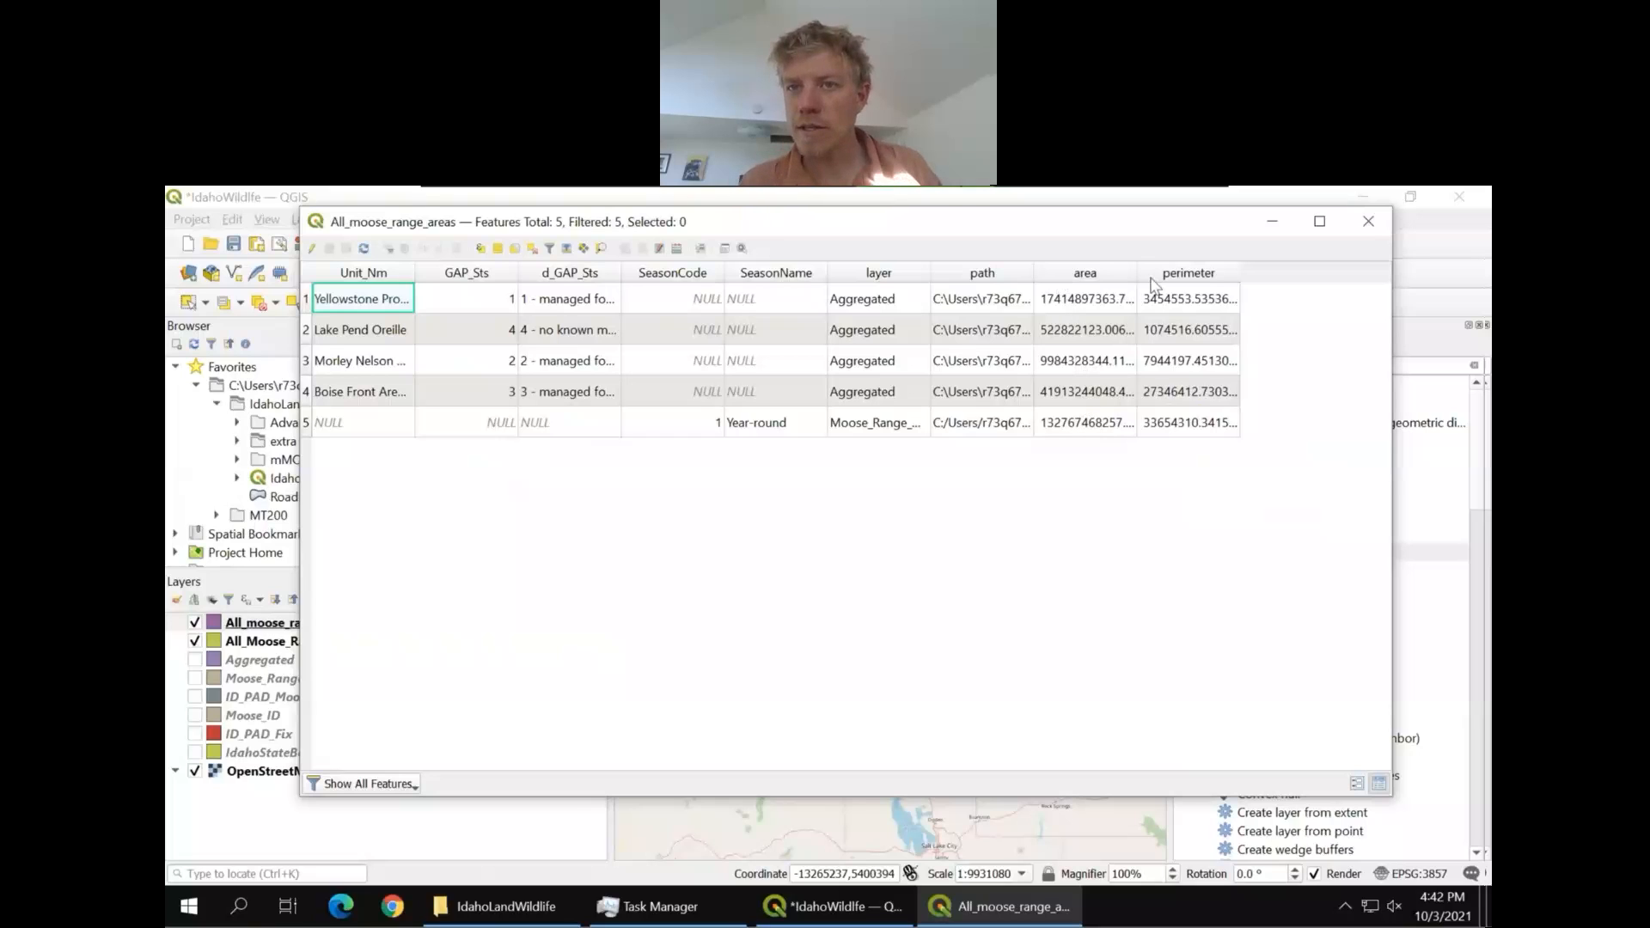
pyautogui.moveTo(1137, 284); pyautogui.dragTo(1220, 284)
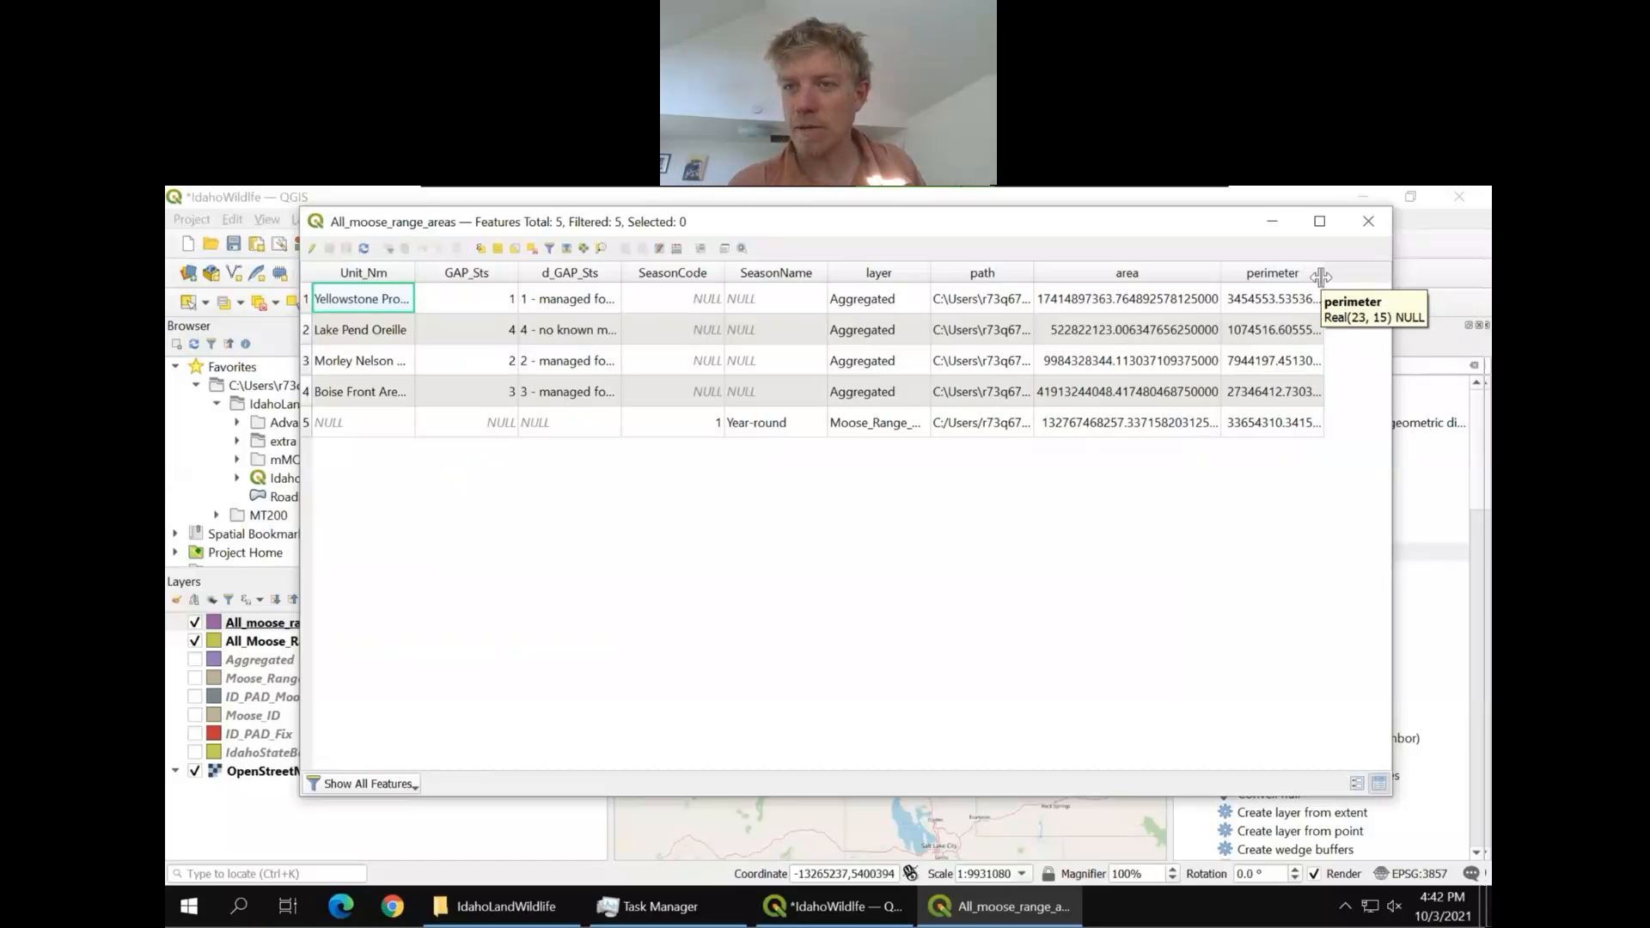
pyautogui.moveTo(1321, 276); pyautogui.dragTo(1330, 280)
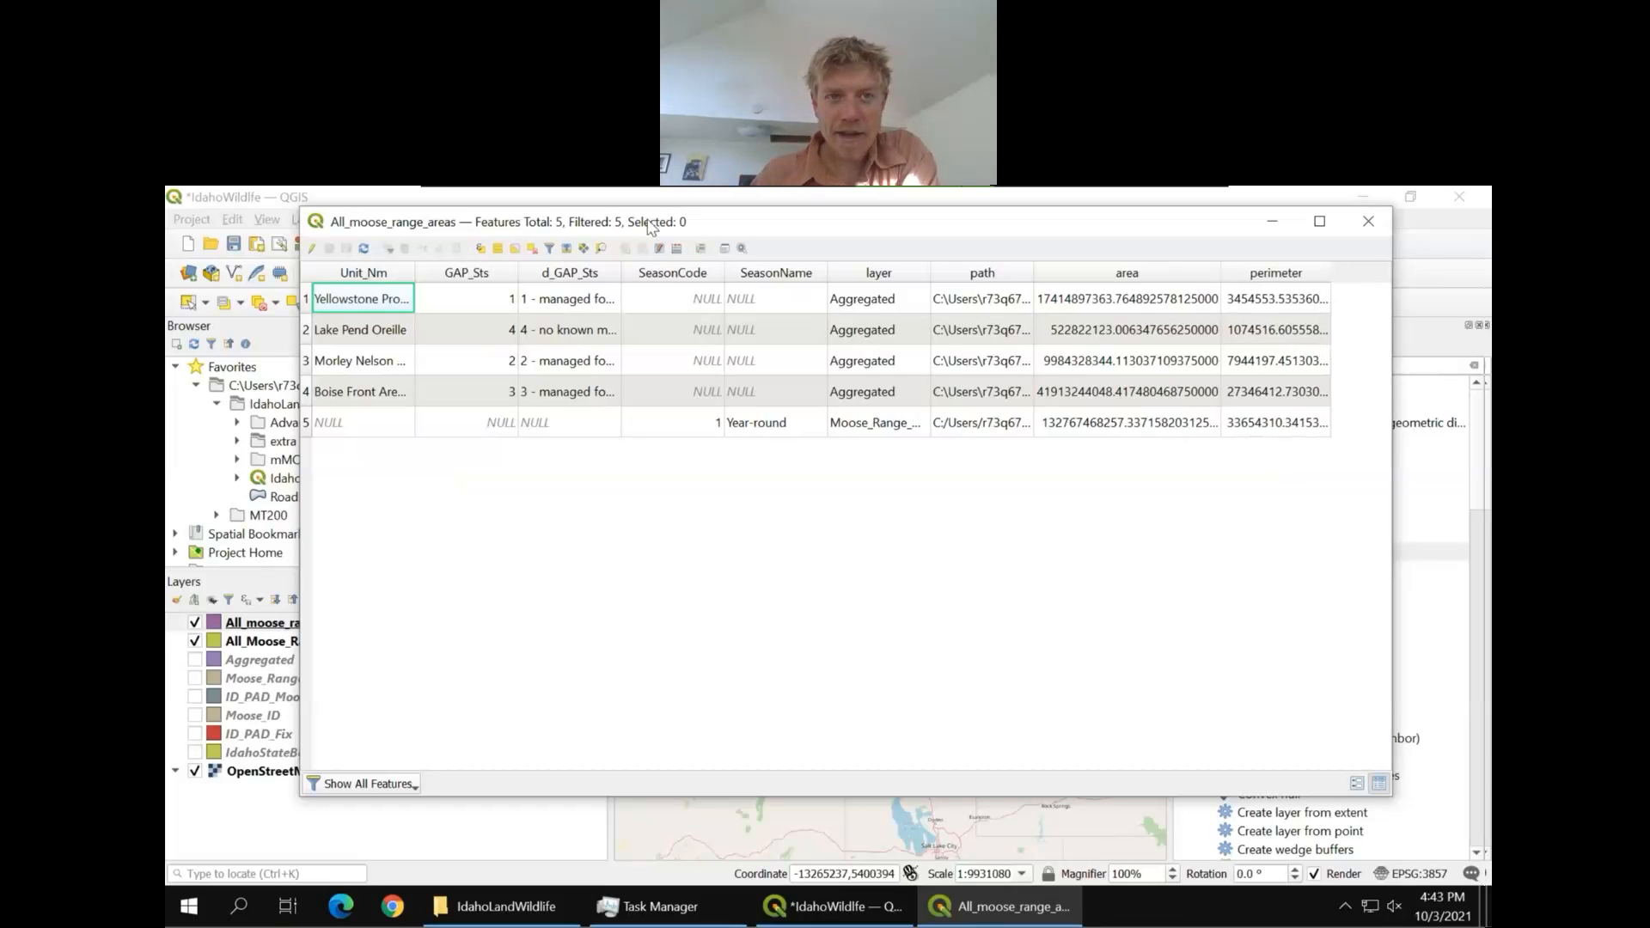
# Enable editing, set GAP_Sts to 5 and d_GAP_Sts to "5 - other" for the Year-round feature, and save the edits
pyautogui.click(311, 248)
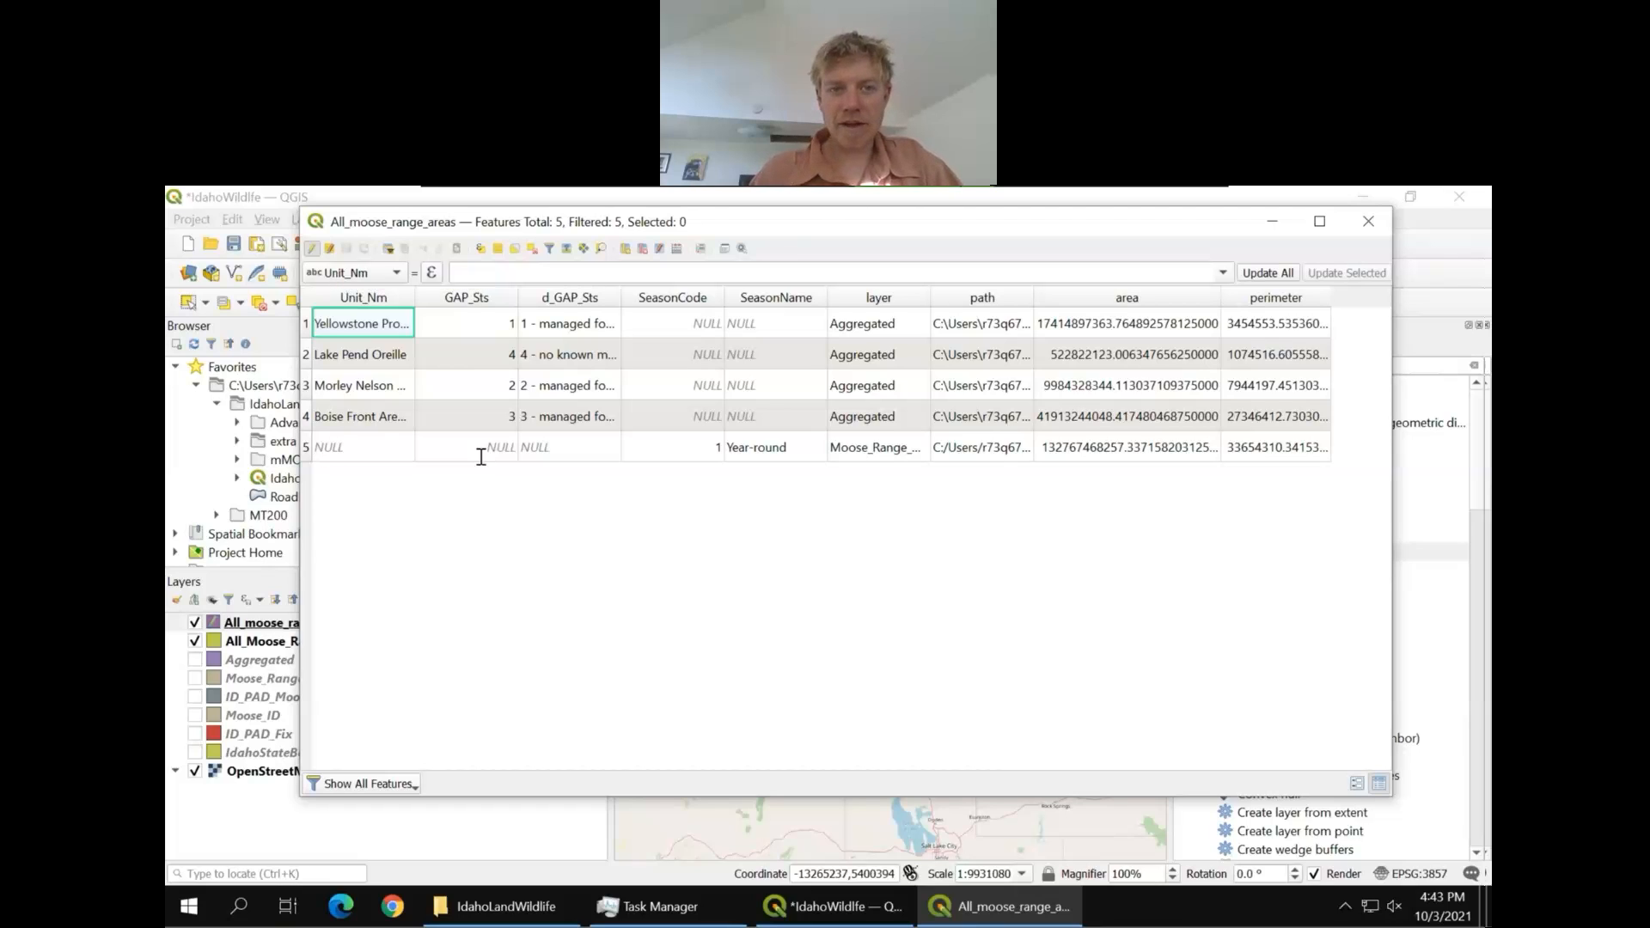
pyautogui.doubleClick(479, 449)
pyautogui.write('5')
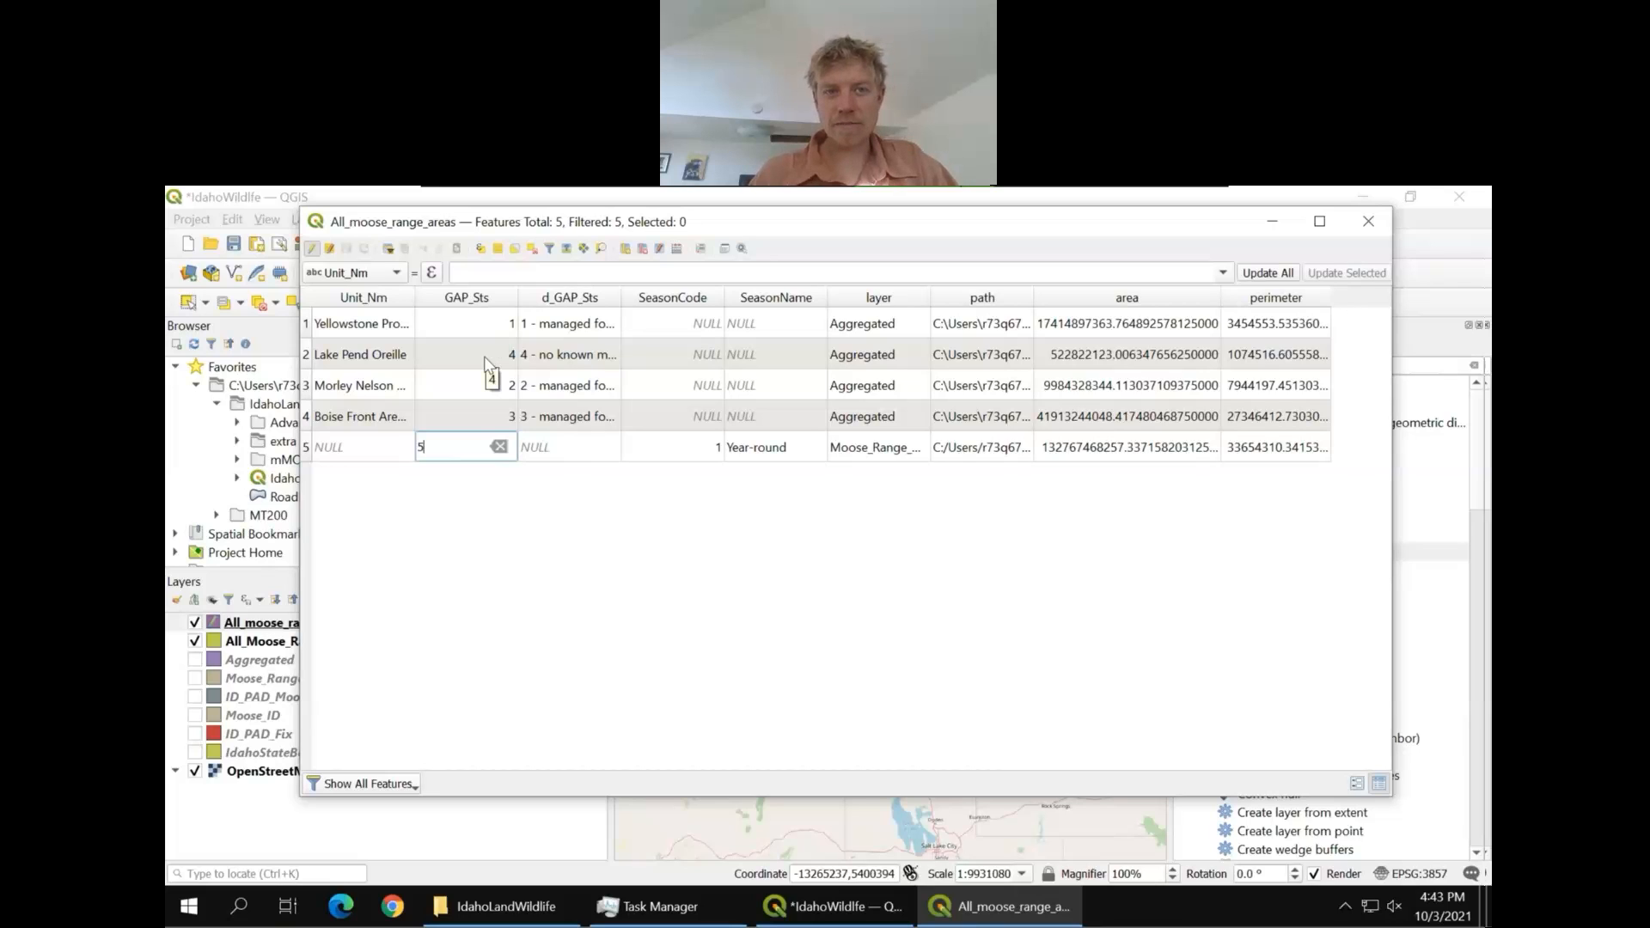
pyautogui.doubleClick(549, 447)
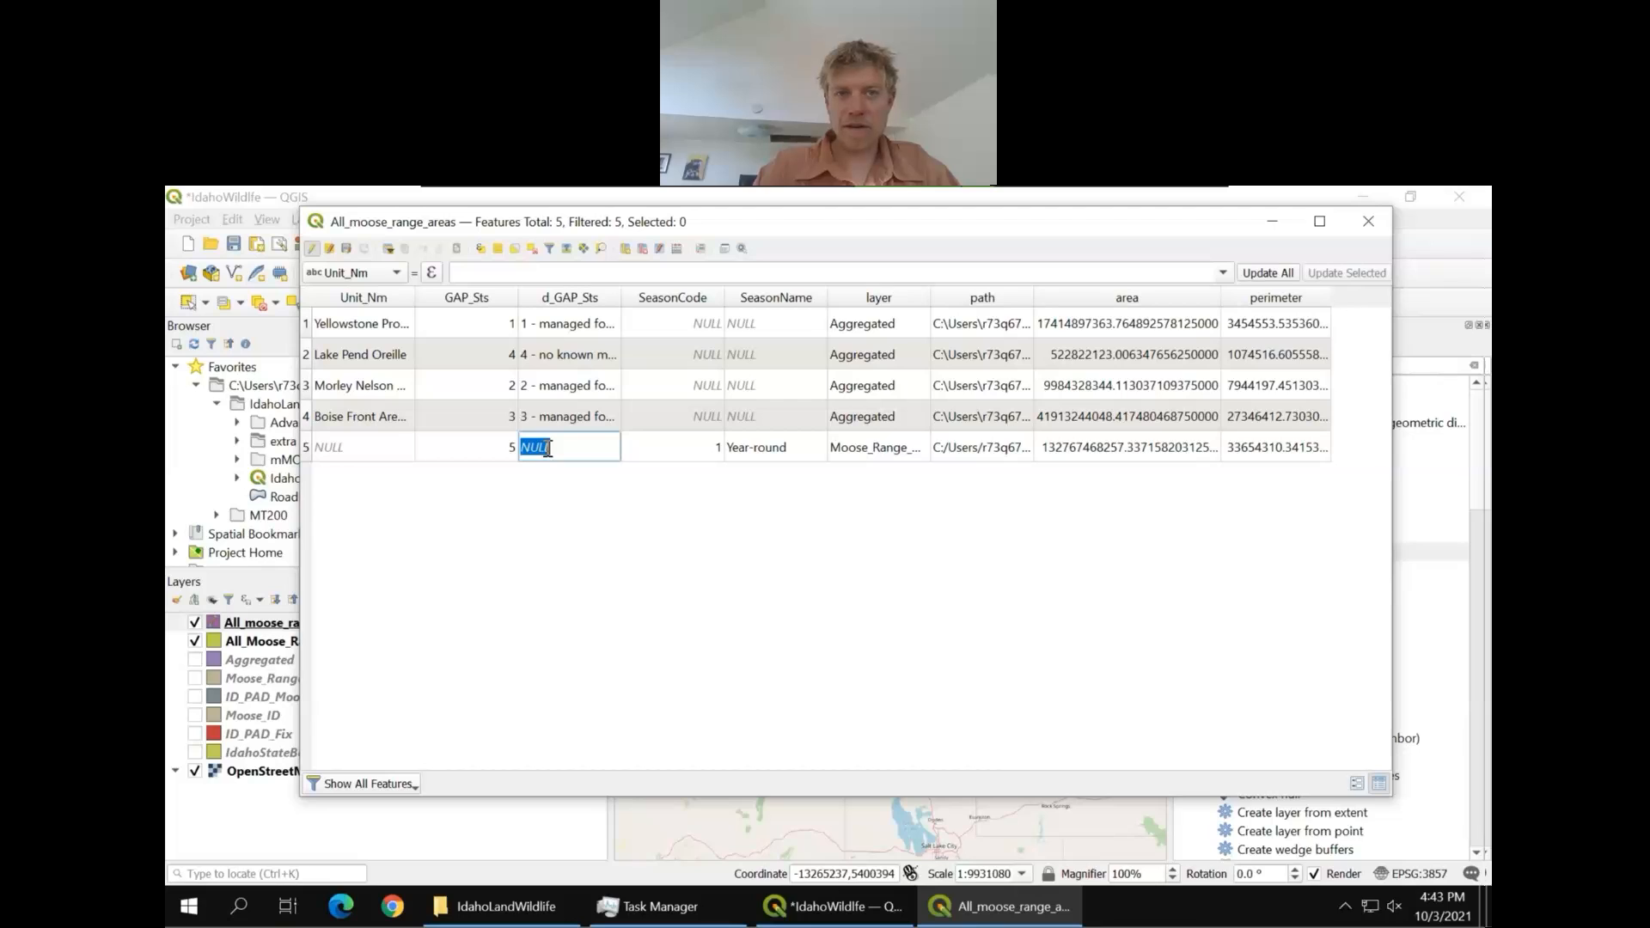
pyautogui.write('5 - other')
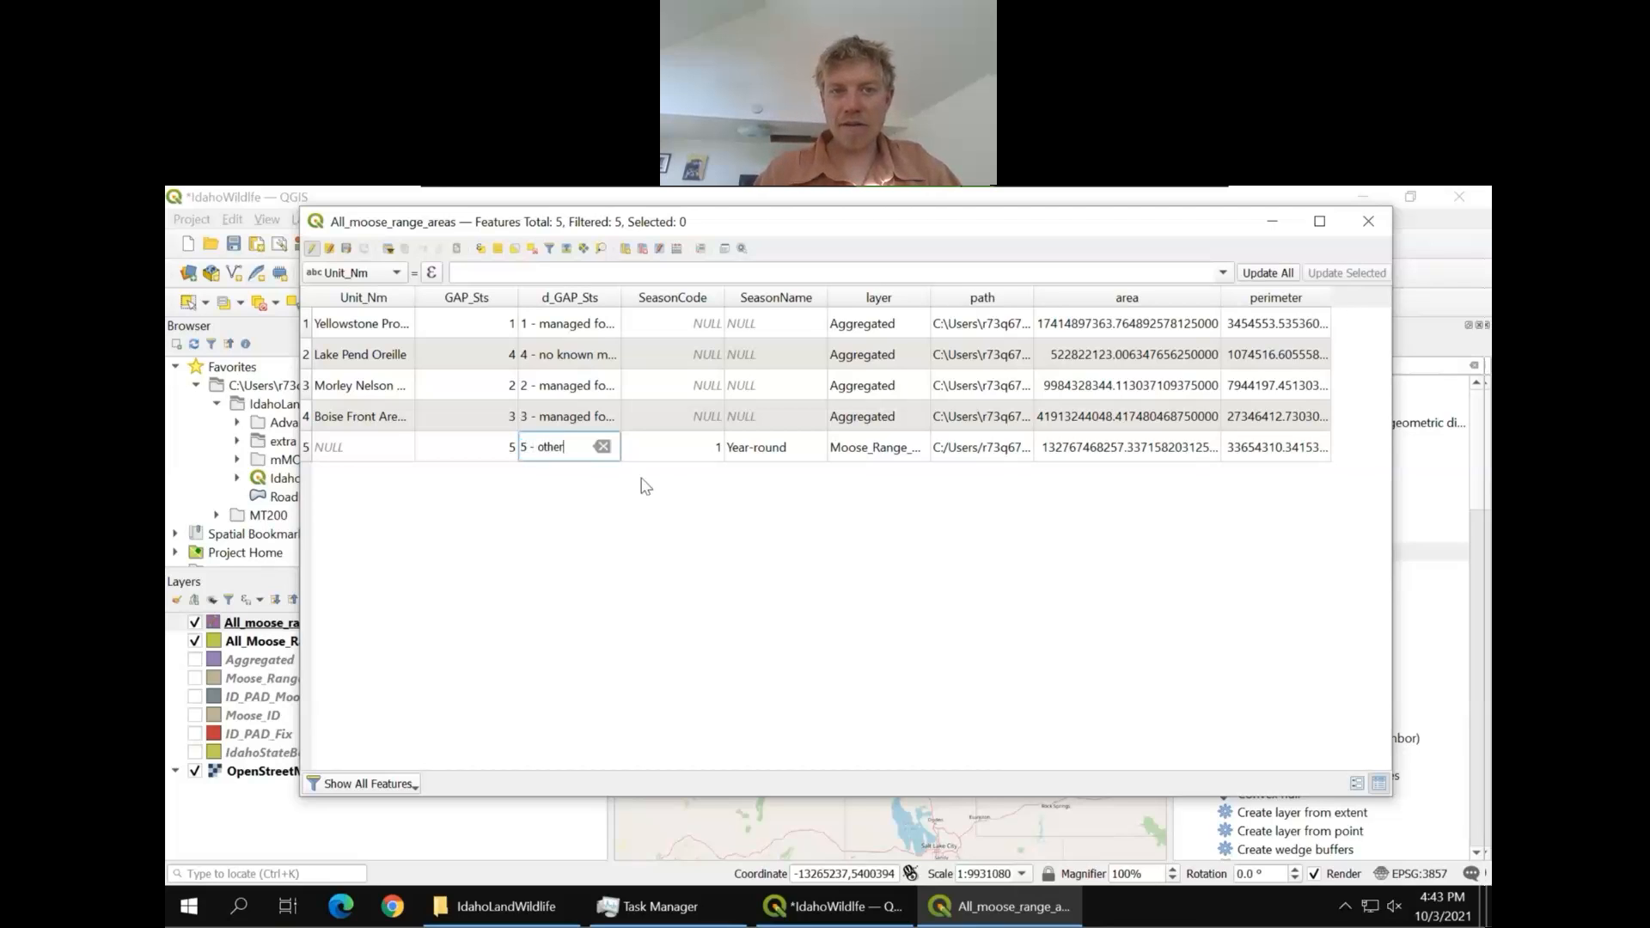
pyautogui.click(348, 249)
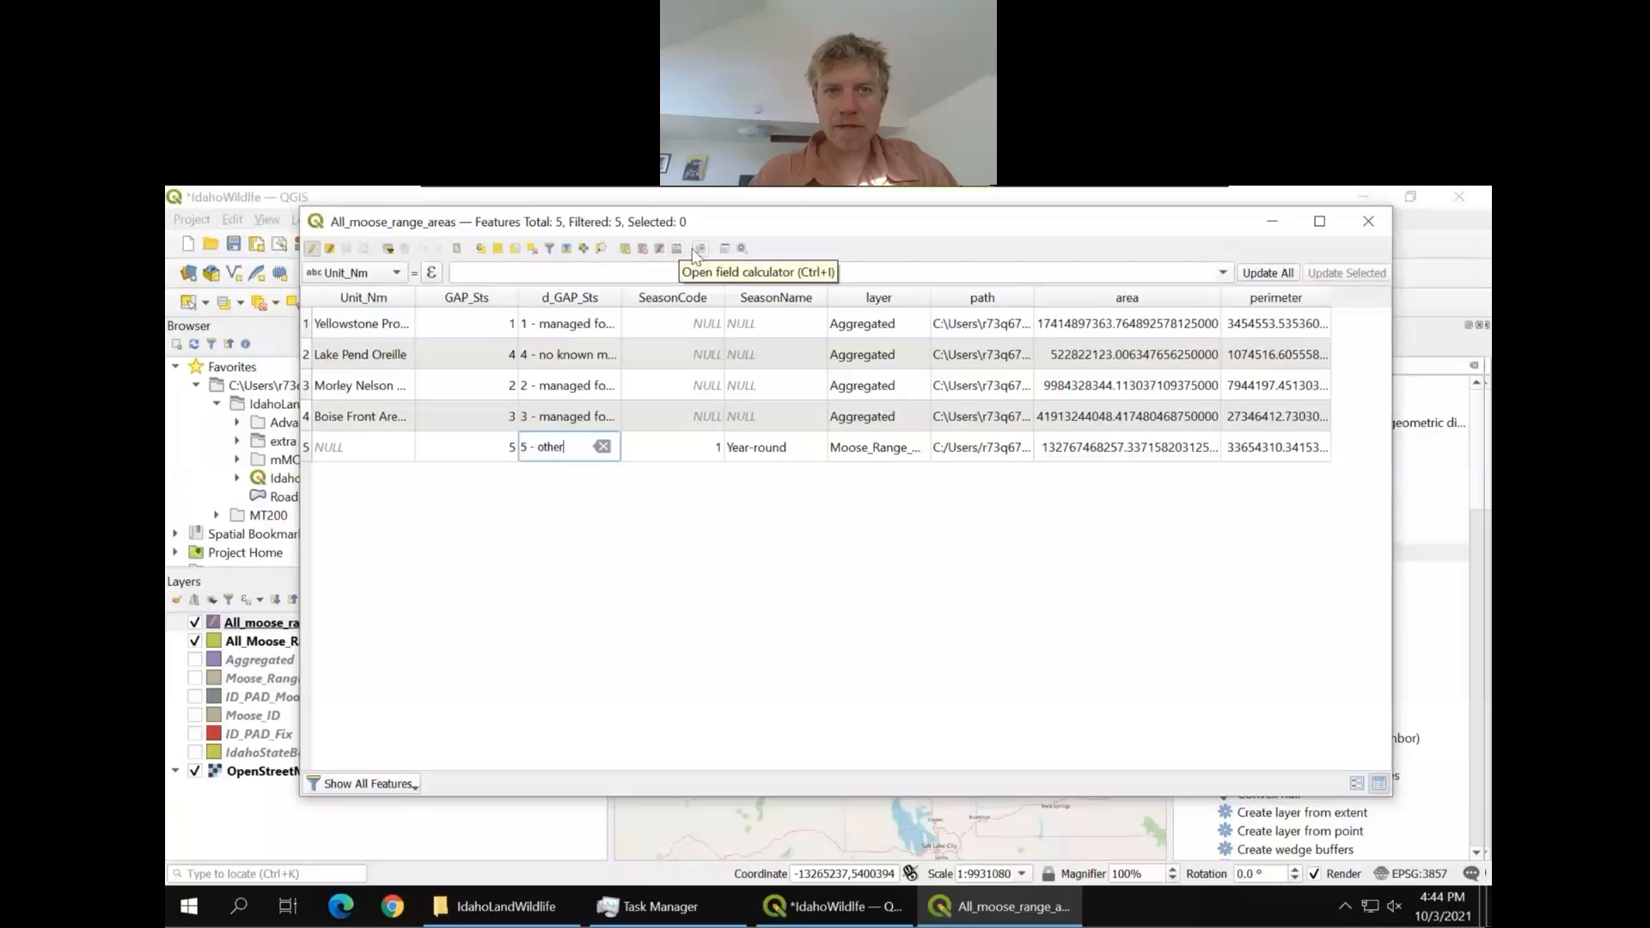
# Delete the Unit_Nm, SeasonCode, SeasonName, layer, path and perimeter fields, then end editing and close the attribute table
pyautogui.click(643, 249)
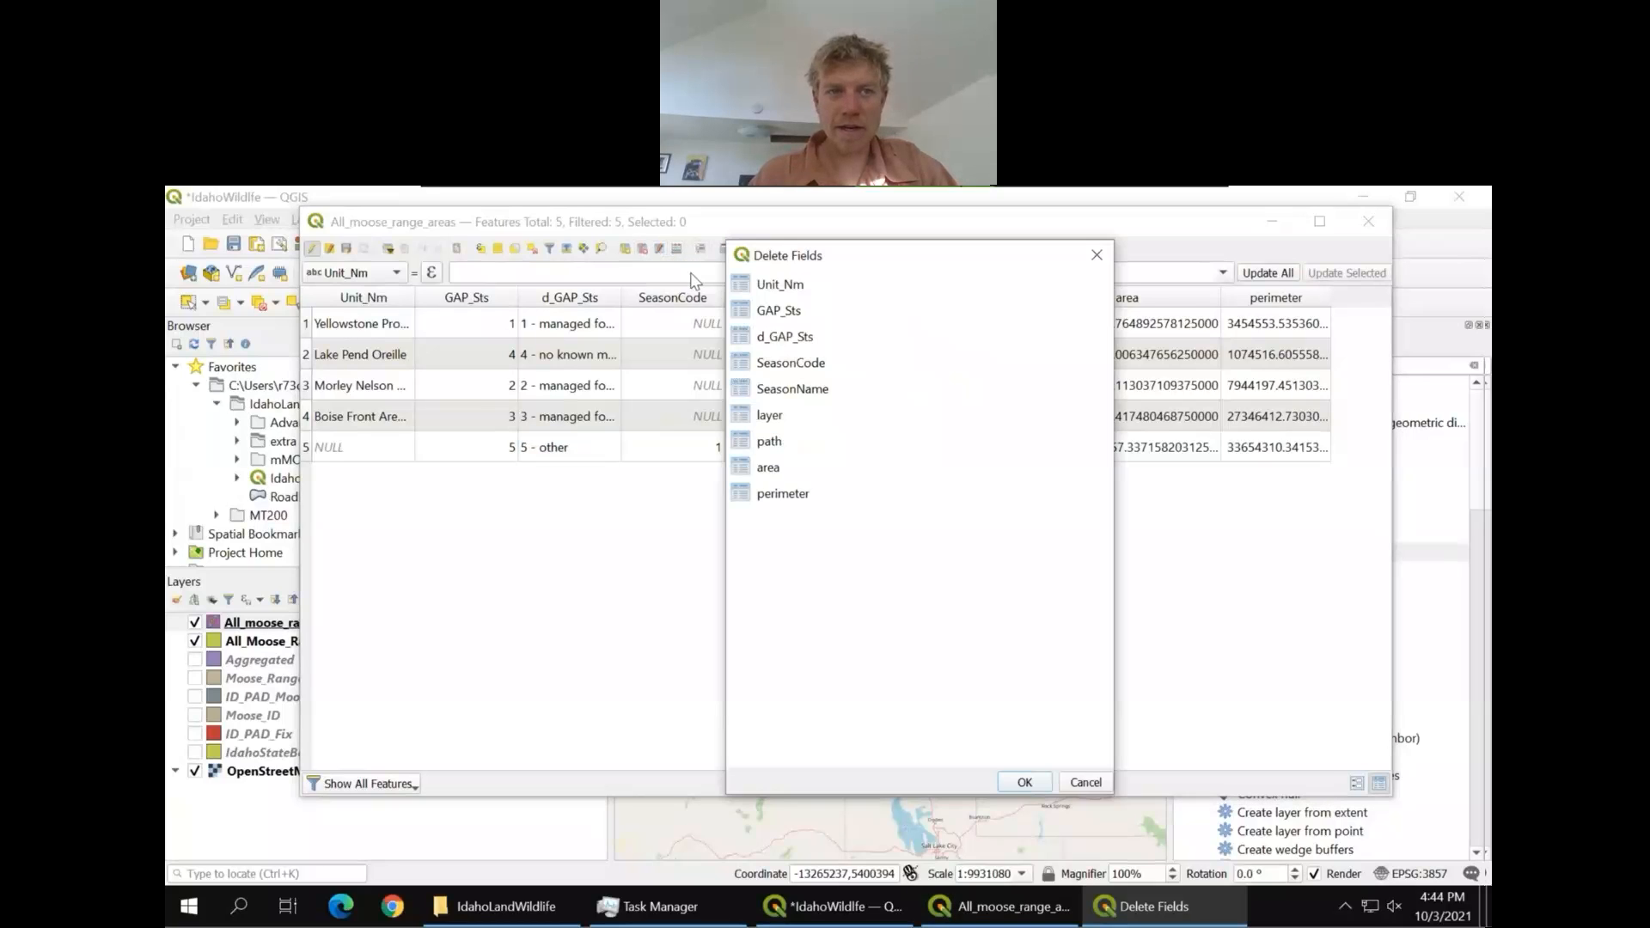
pyautogui.click(741, 291)
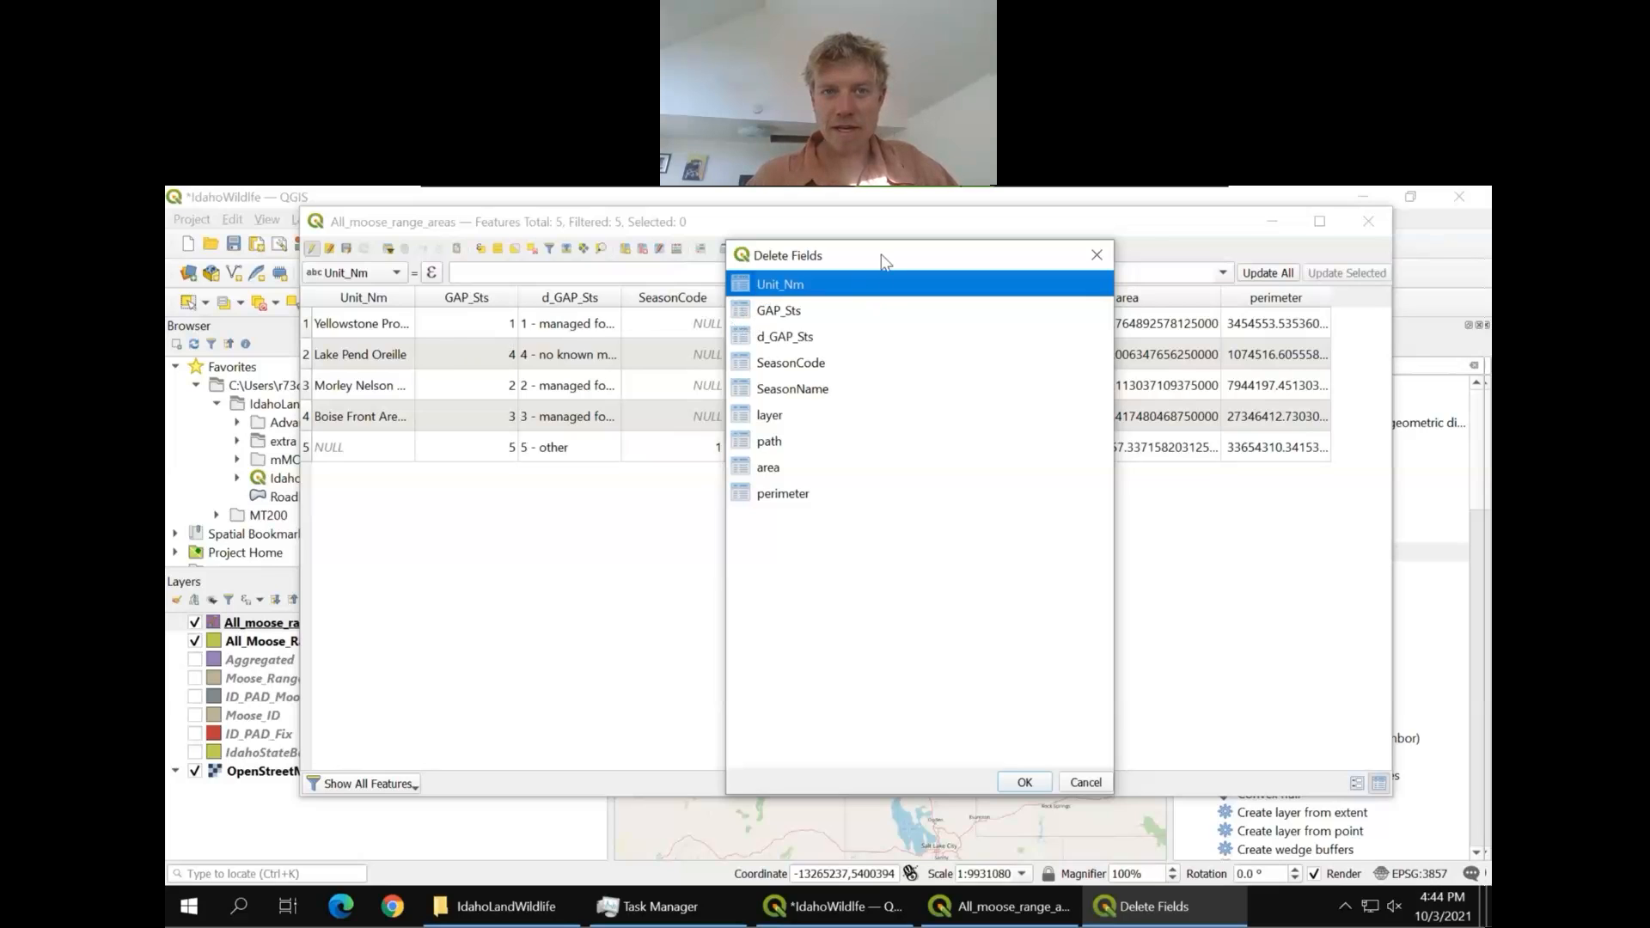
pyautogui.moveTo(885, 260); pyautogui.dragTo(692, 493)
pyautogui.click(621, 597)
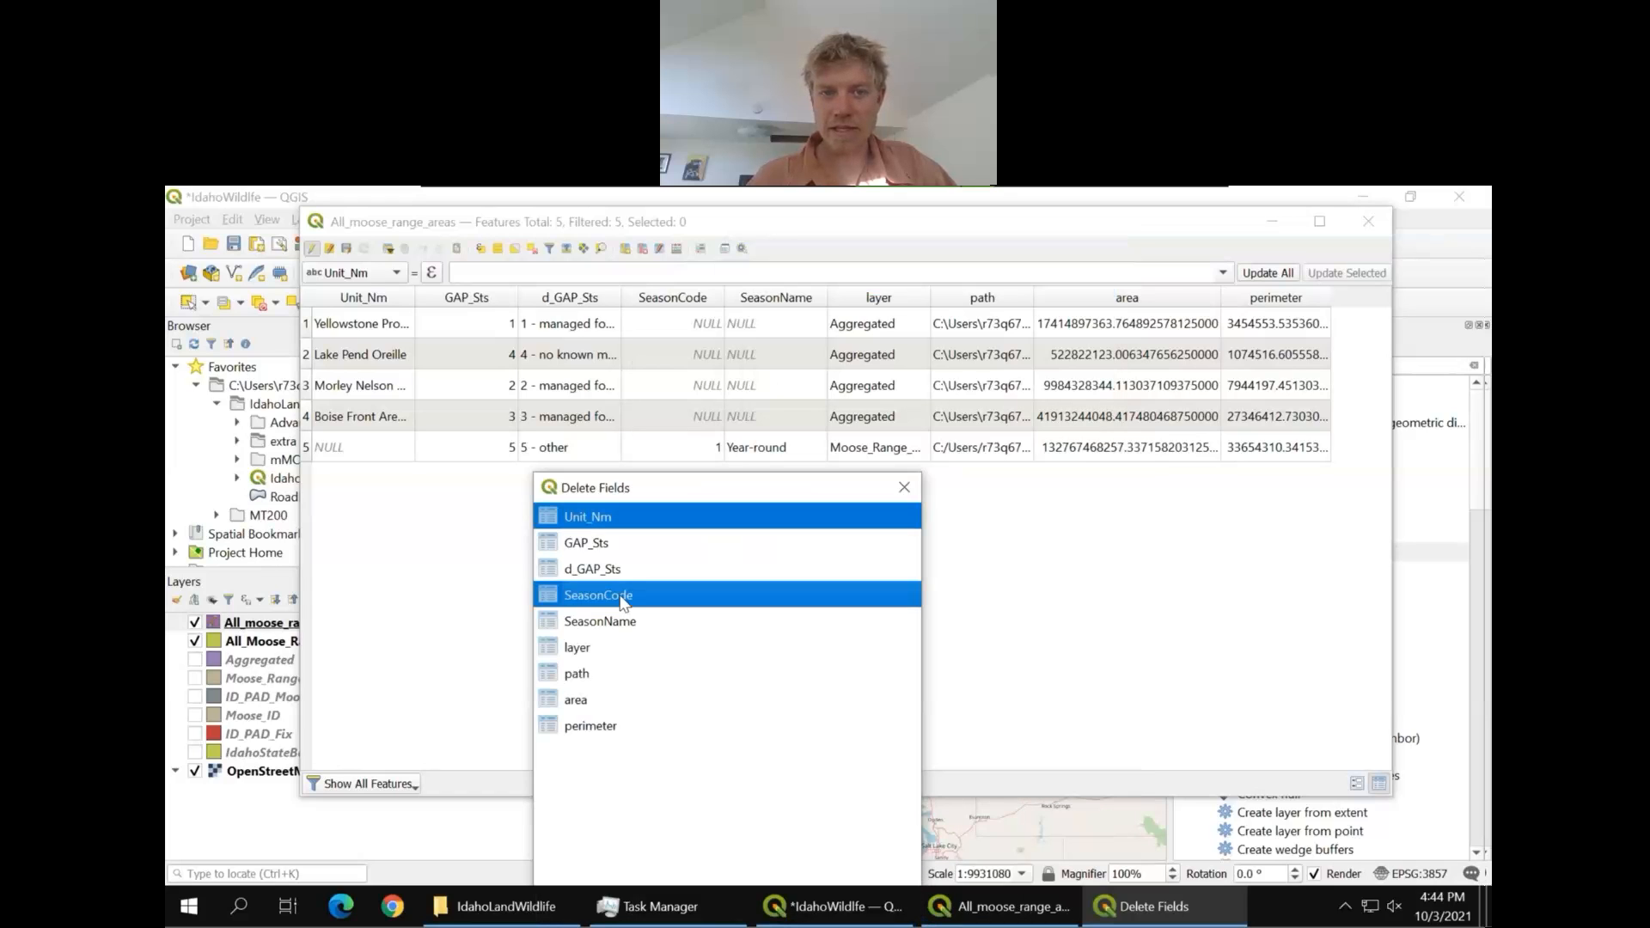
pyautogui.keyDown('ctrl'); pyautogui.click(629, 625); pyautogui.keyUp('ctrl')
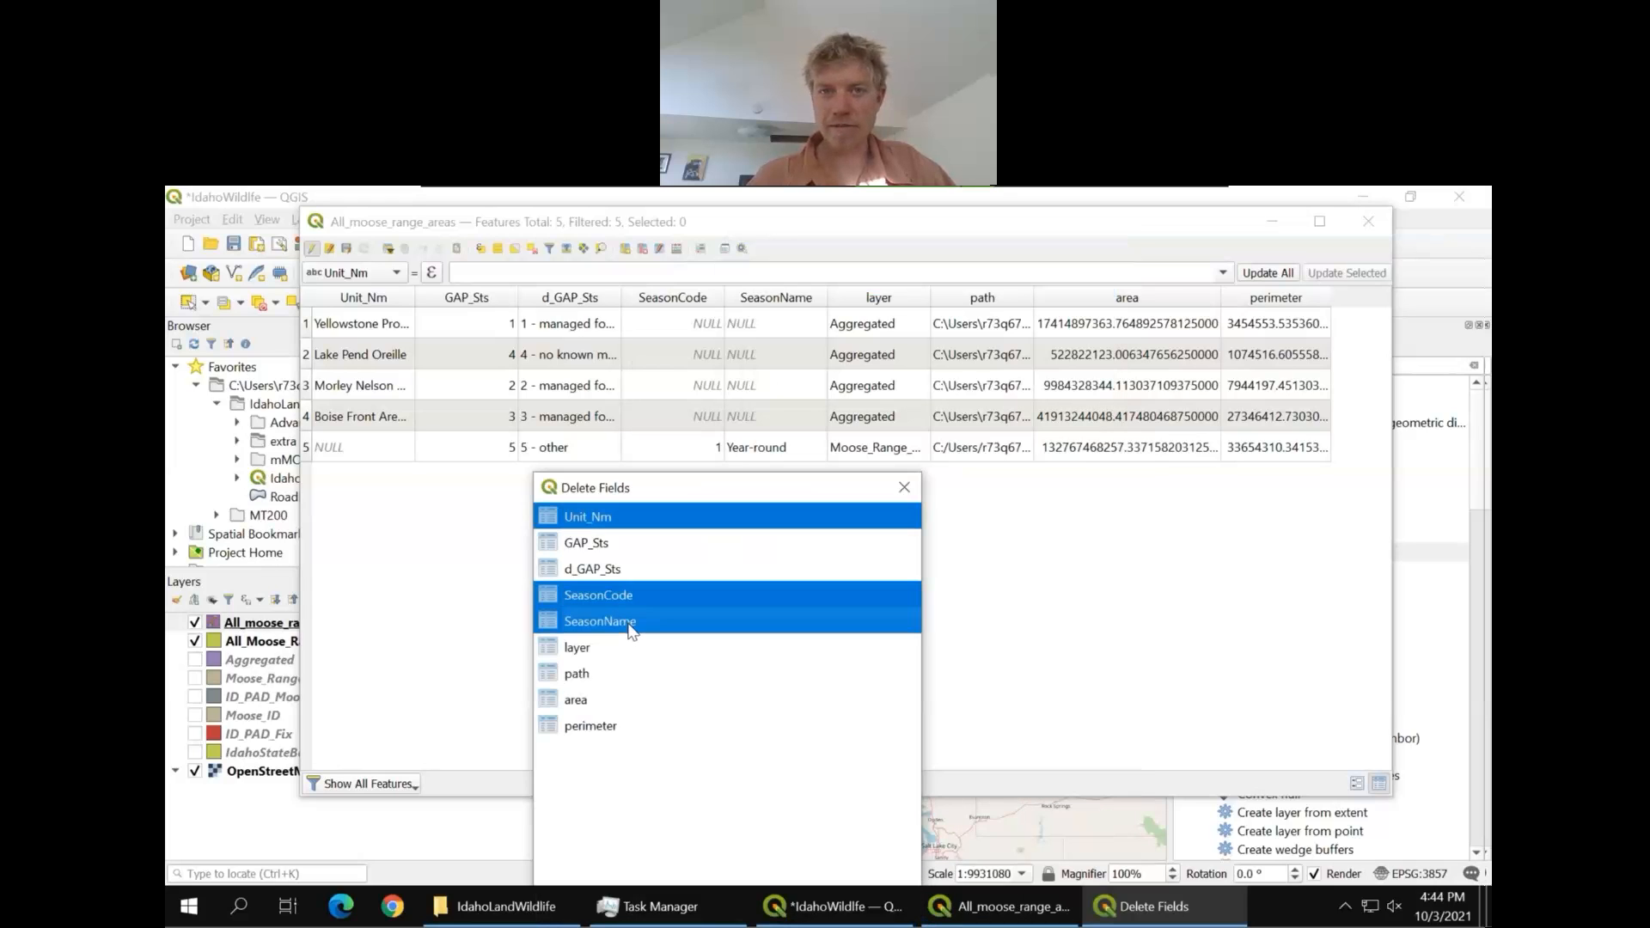
pyautogui.keyDown('ctrl'); pyautogui.click(593, 651); pyautogui.keyUp('ctrl')
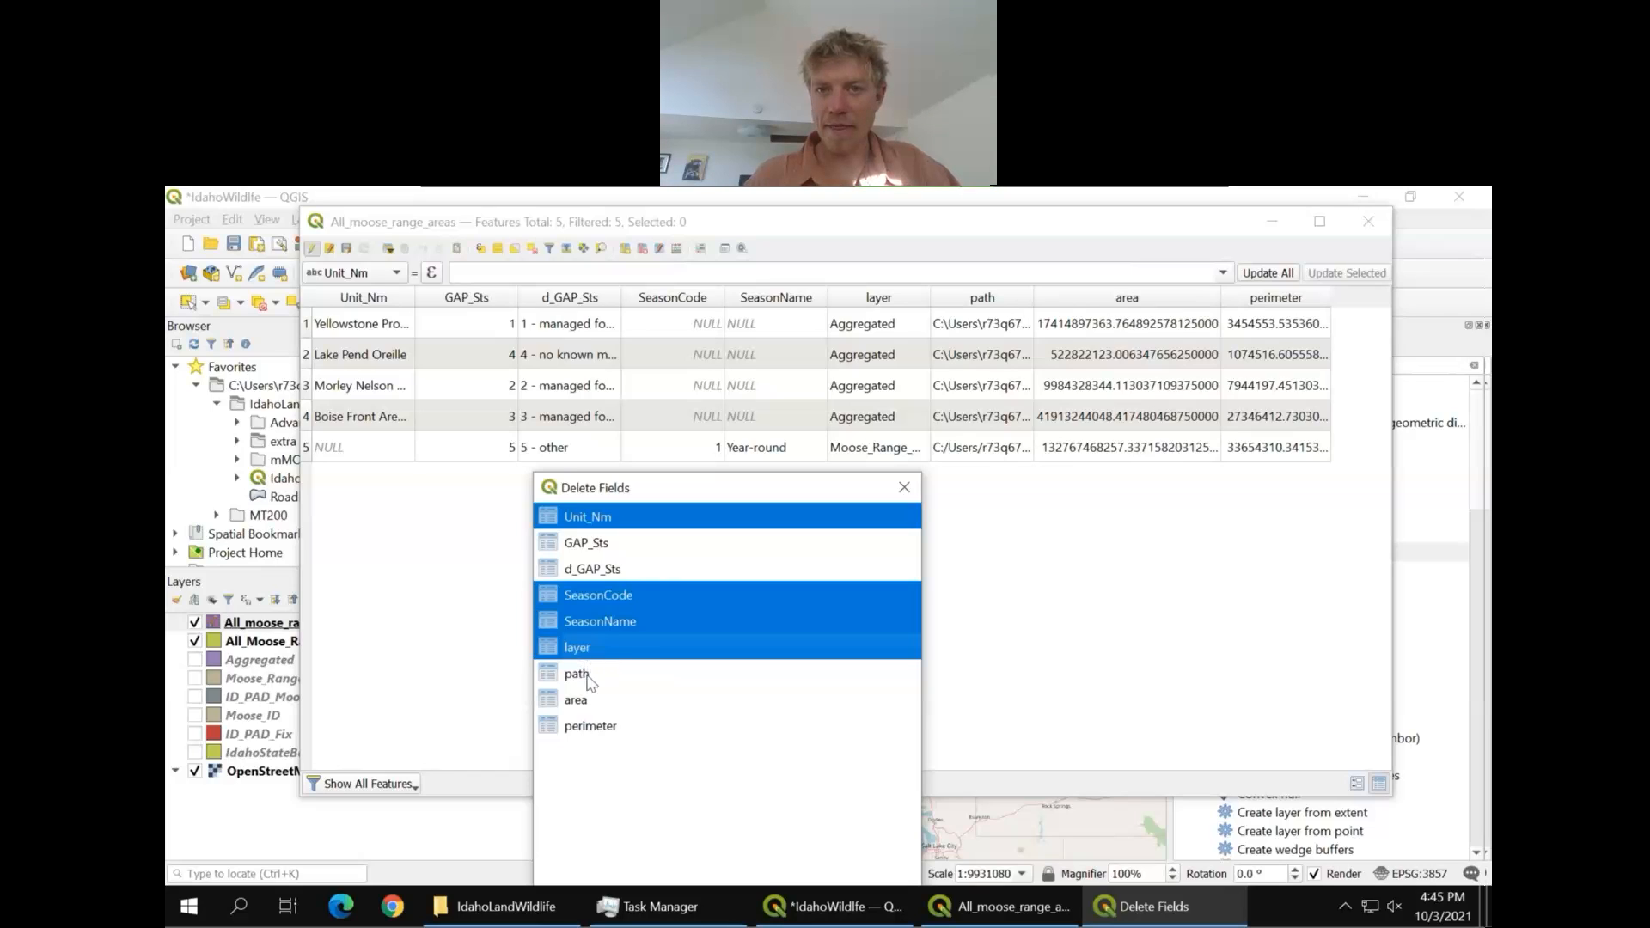
pyautogui.click(590, 679)
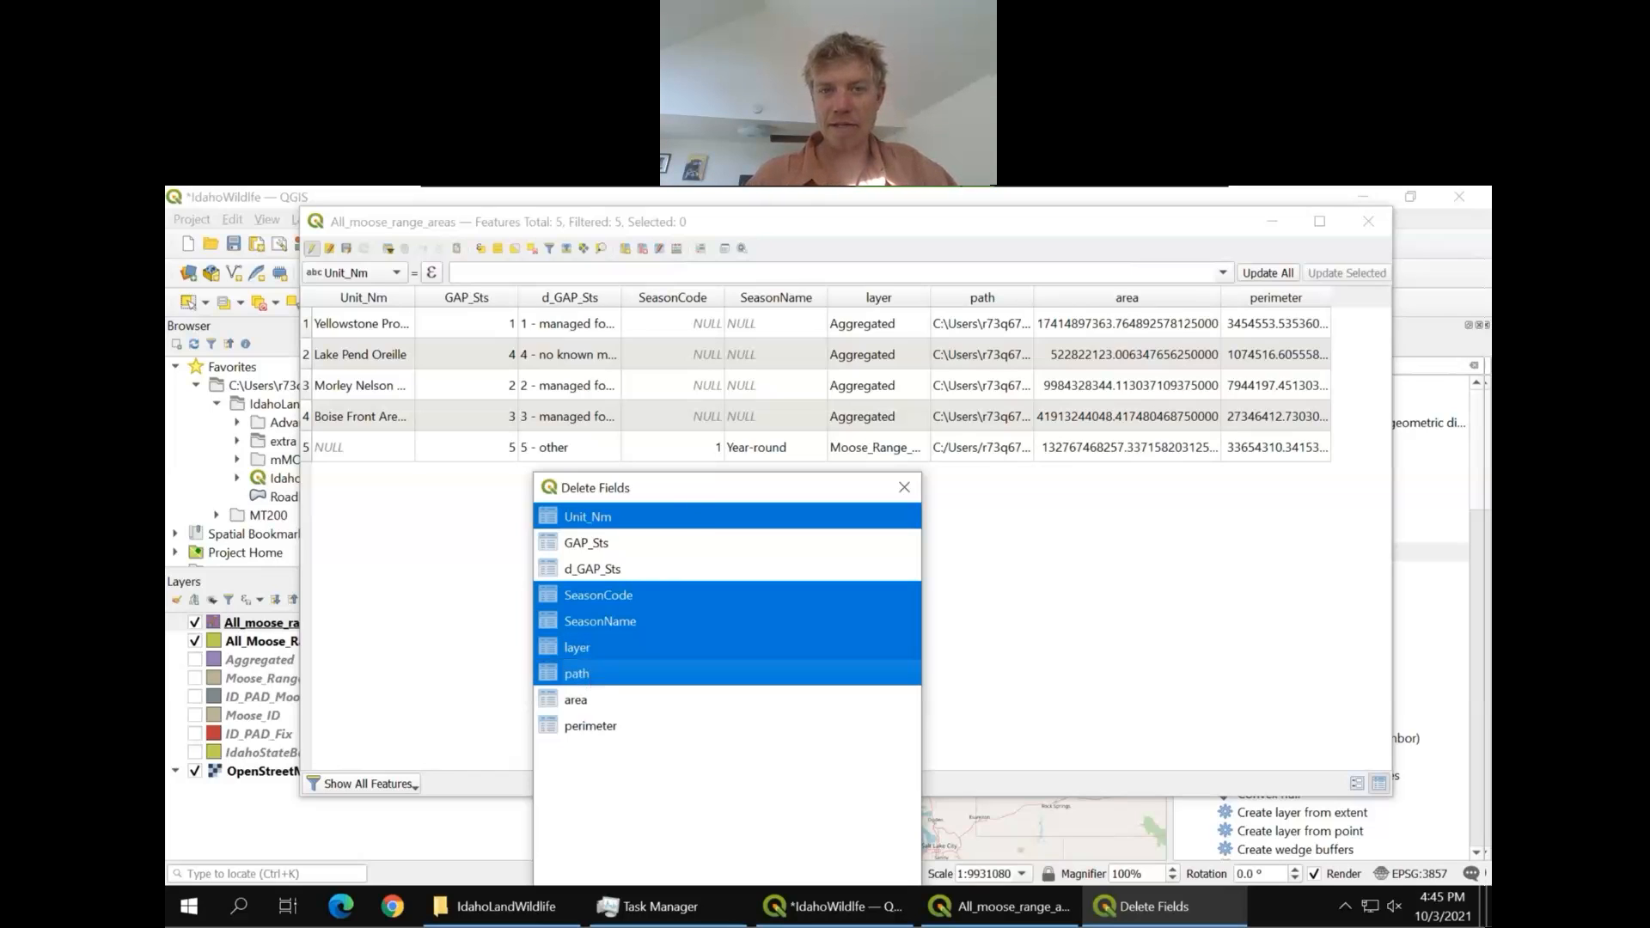
pyautogui.moveTo(653, 487); pyautogui.dragTo(445, 335)
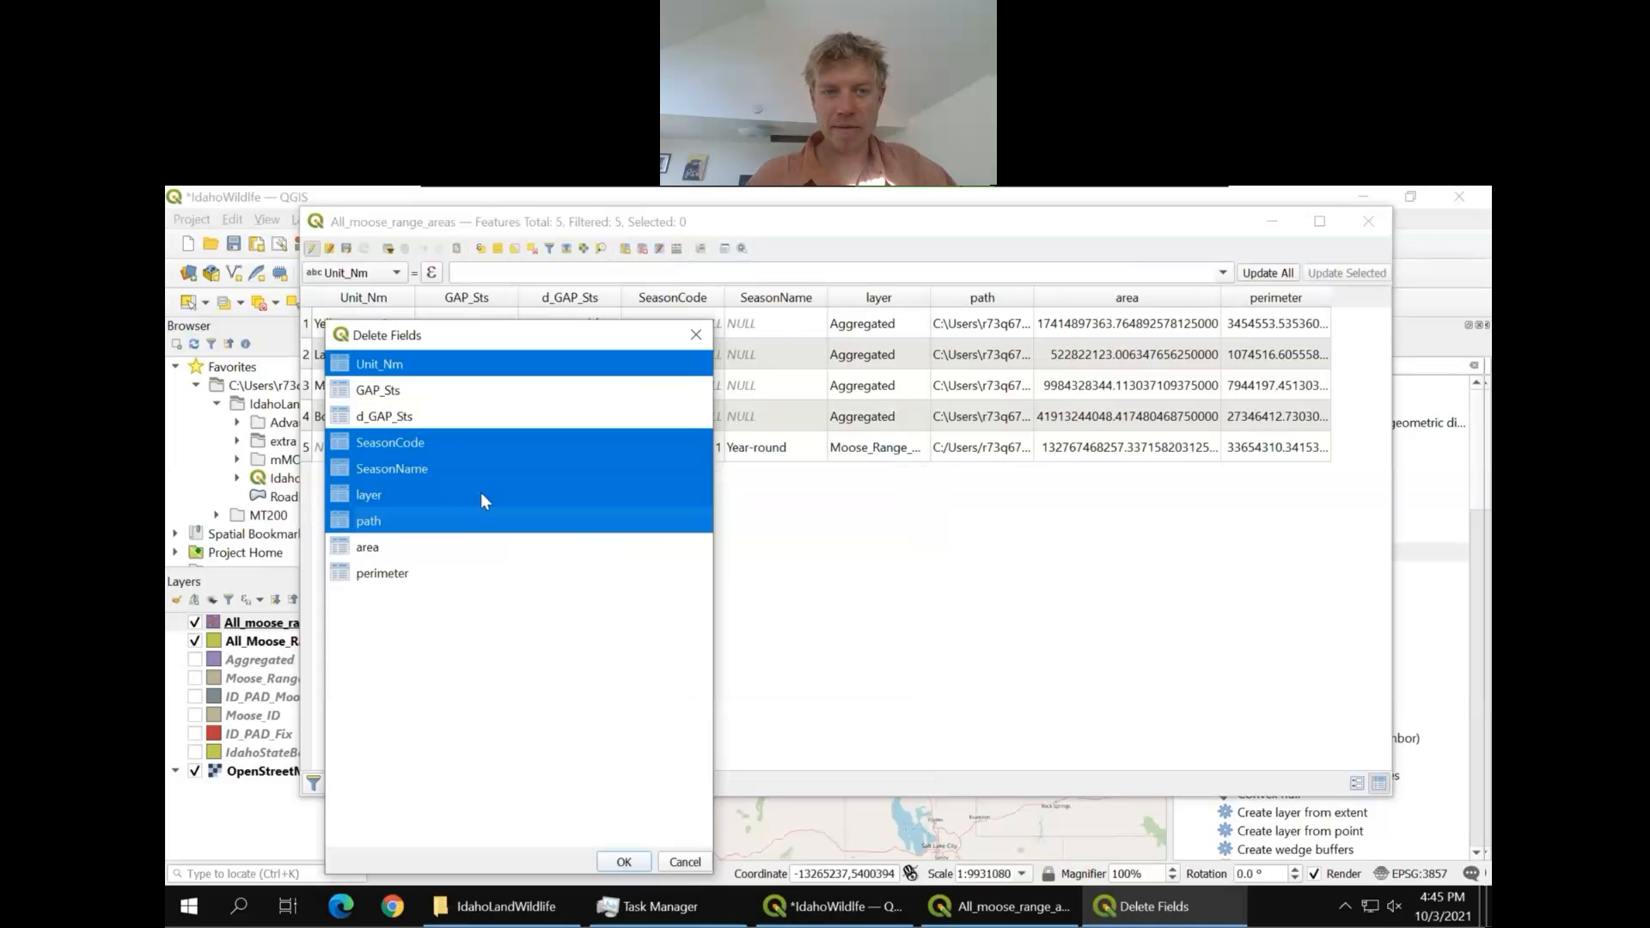
pyautogui.click(408, 575)
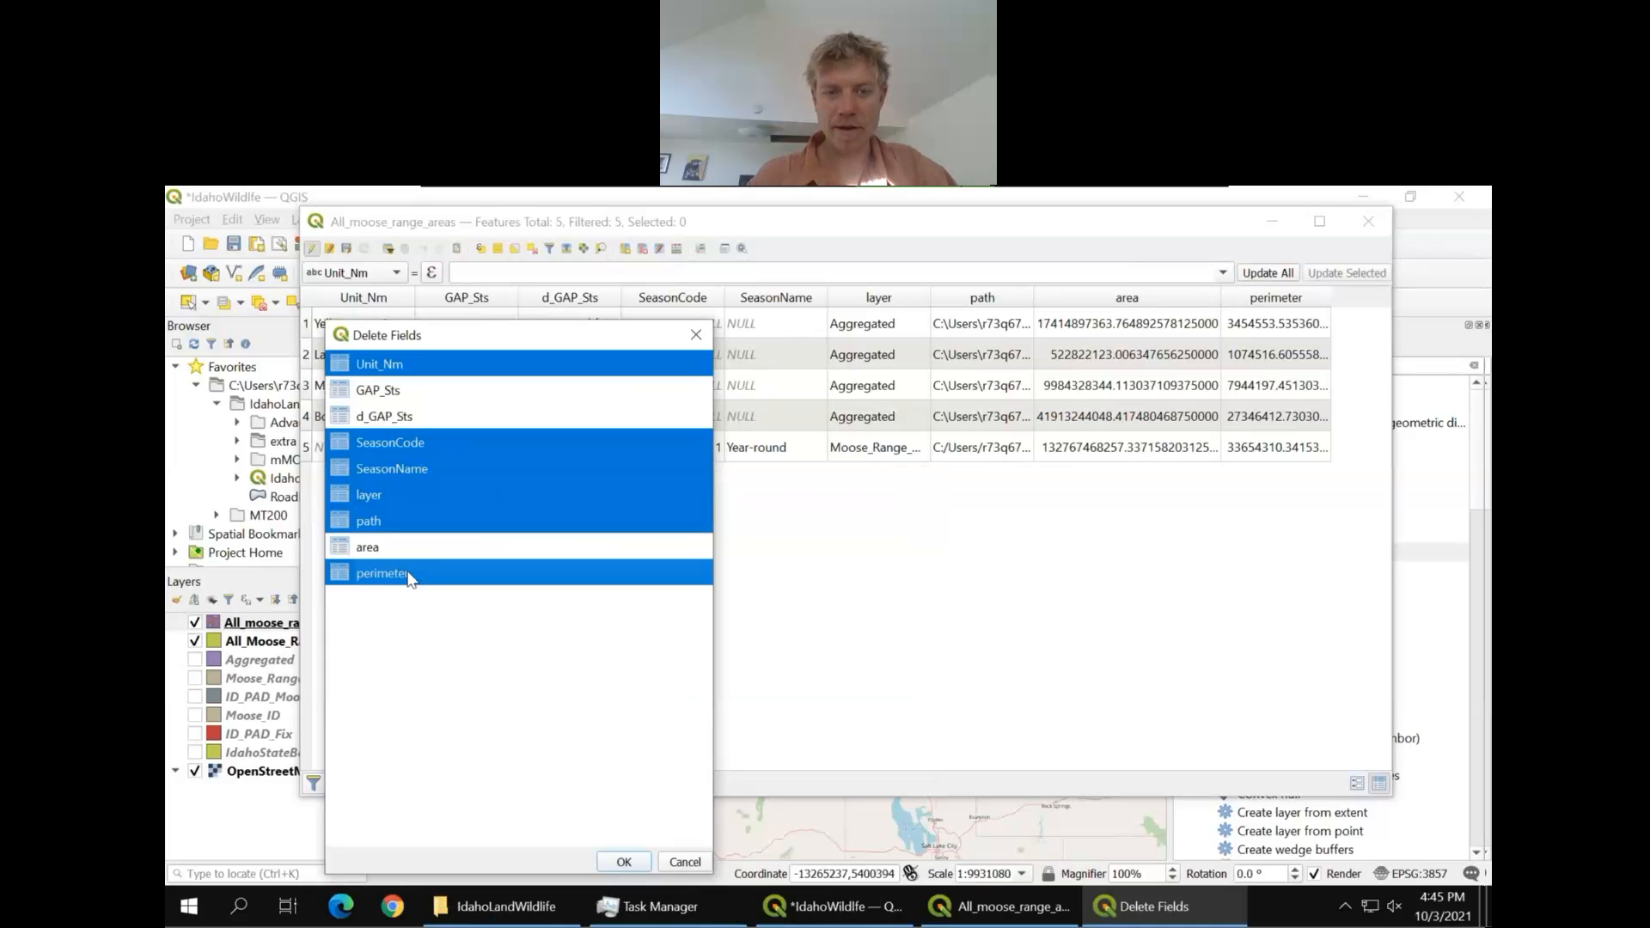
pyautogui.click(624, 864)
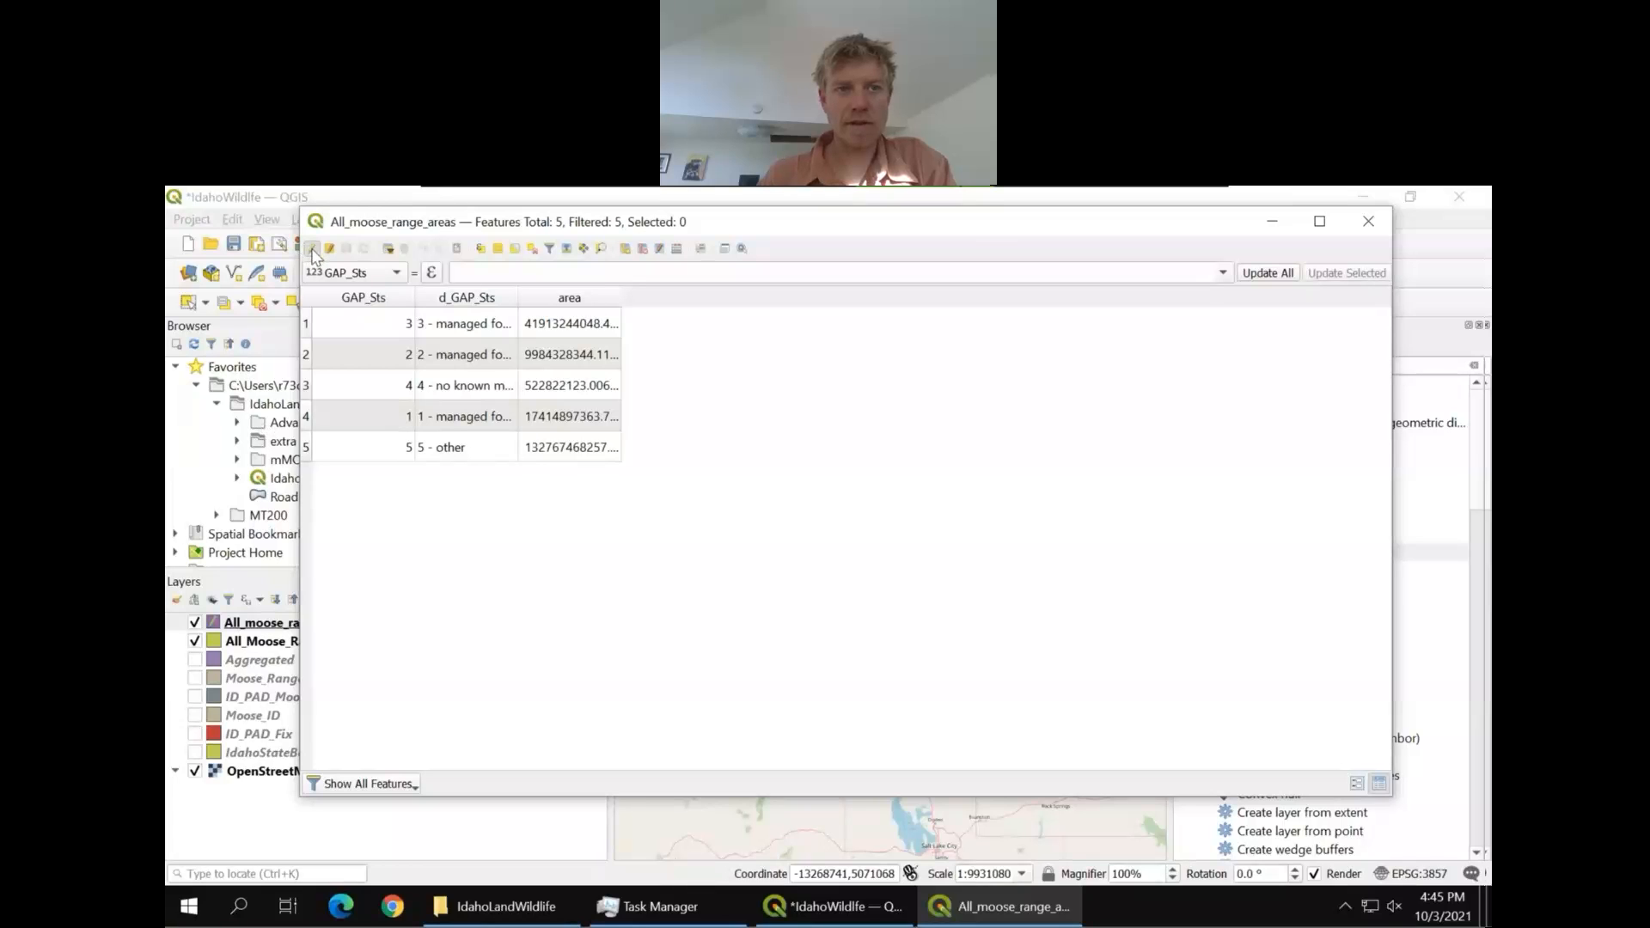
pyautogui.click(312, 249)
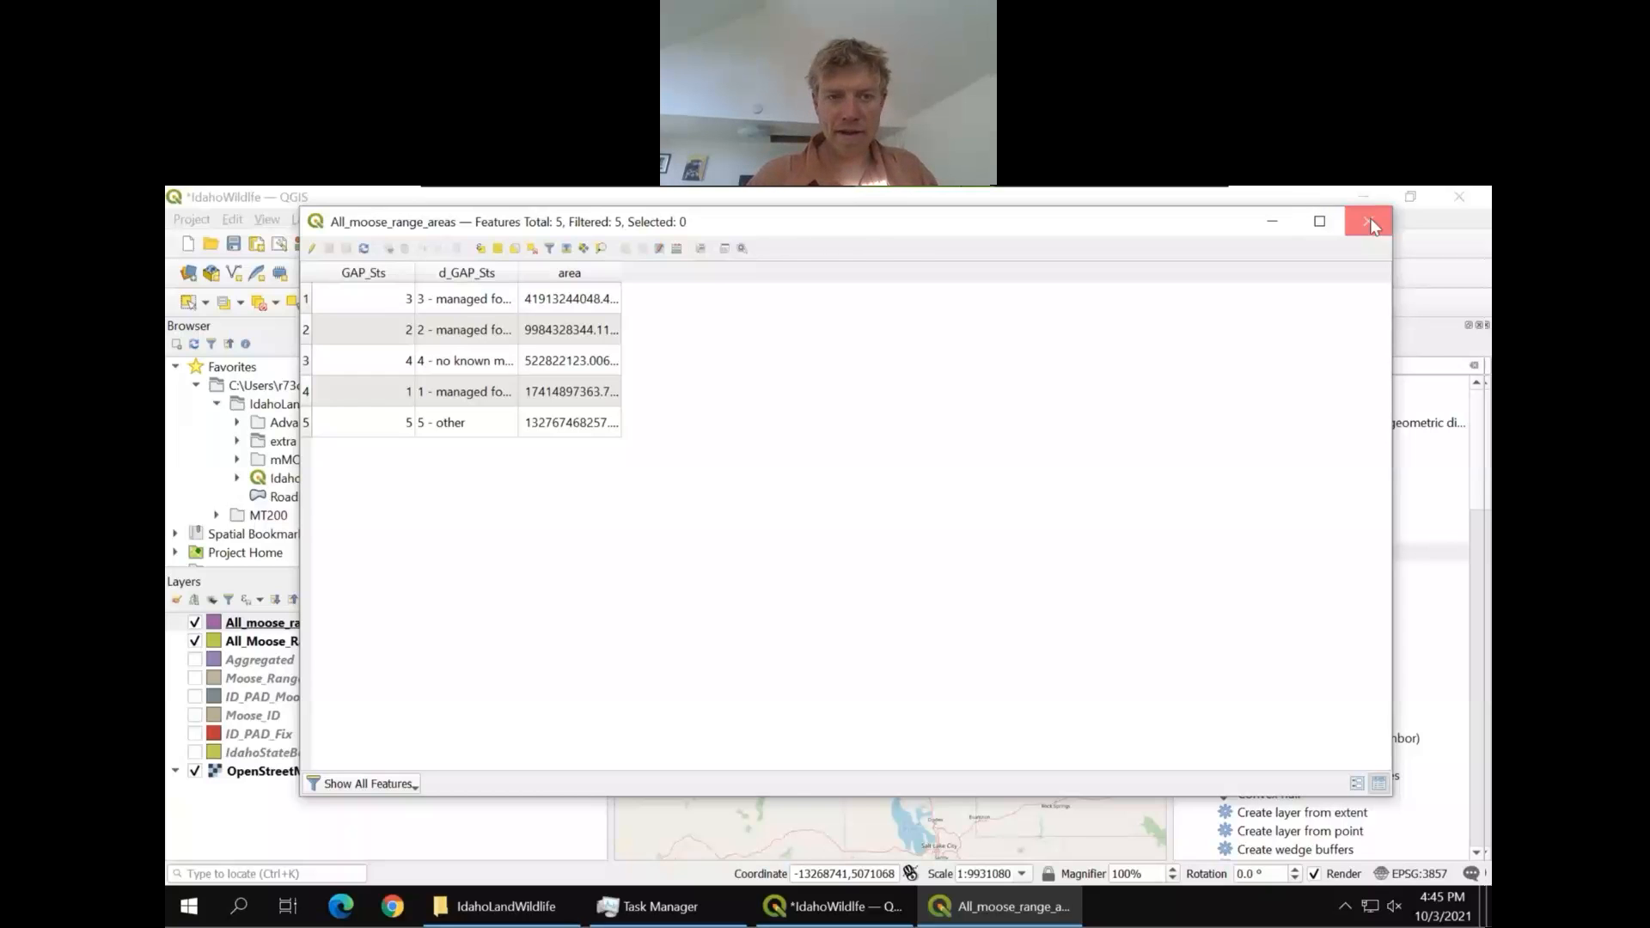
pyautogui.click(1370, 222)
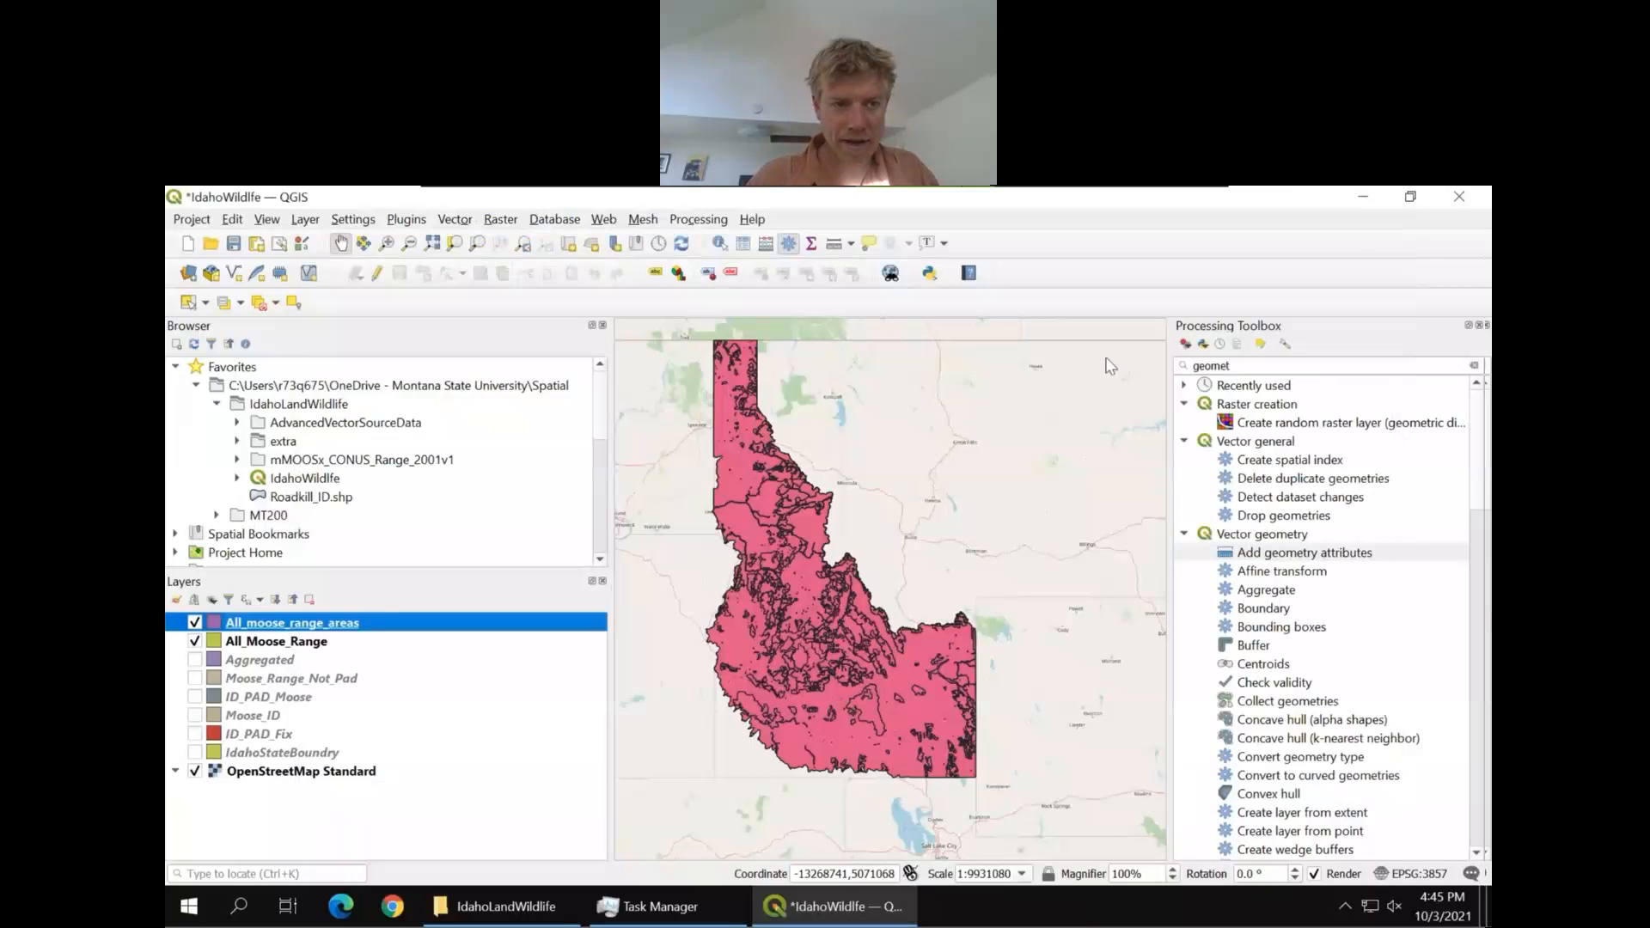
# Remove the seven layers from All_Moose_Range through IdahoStateBoundry from the project and save the project
pyautogui.click(245, 643)
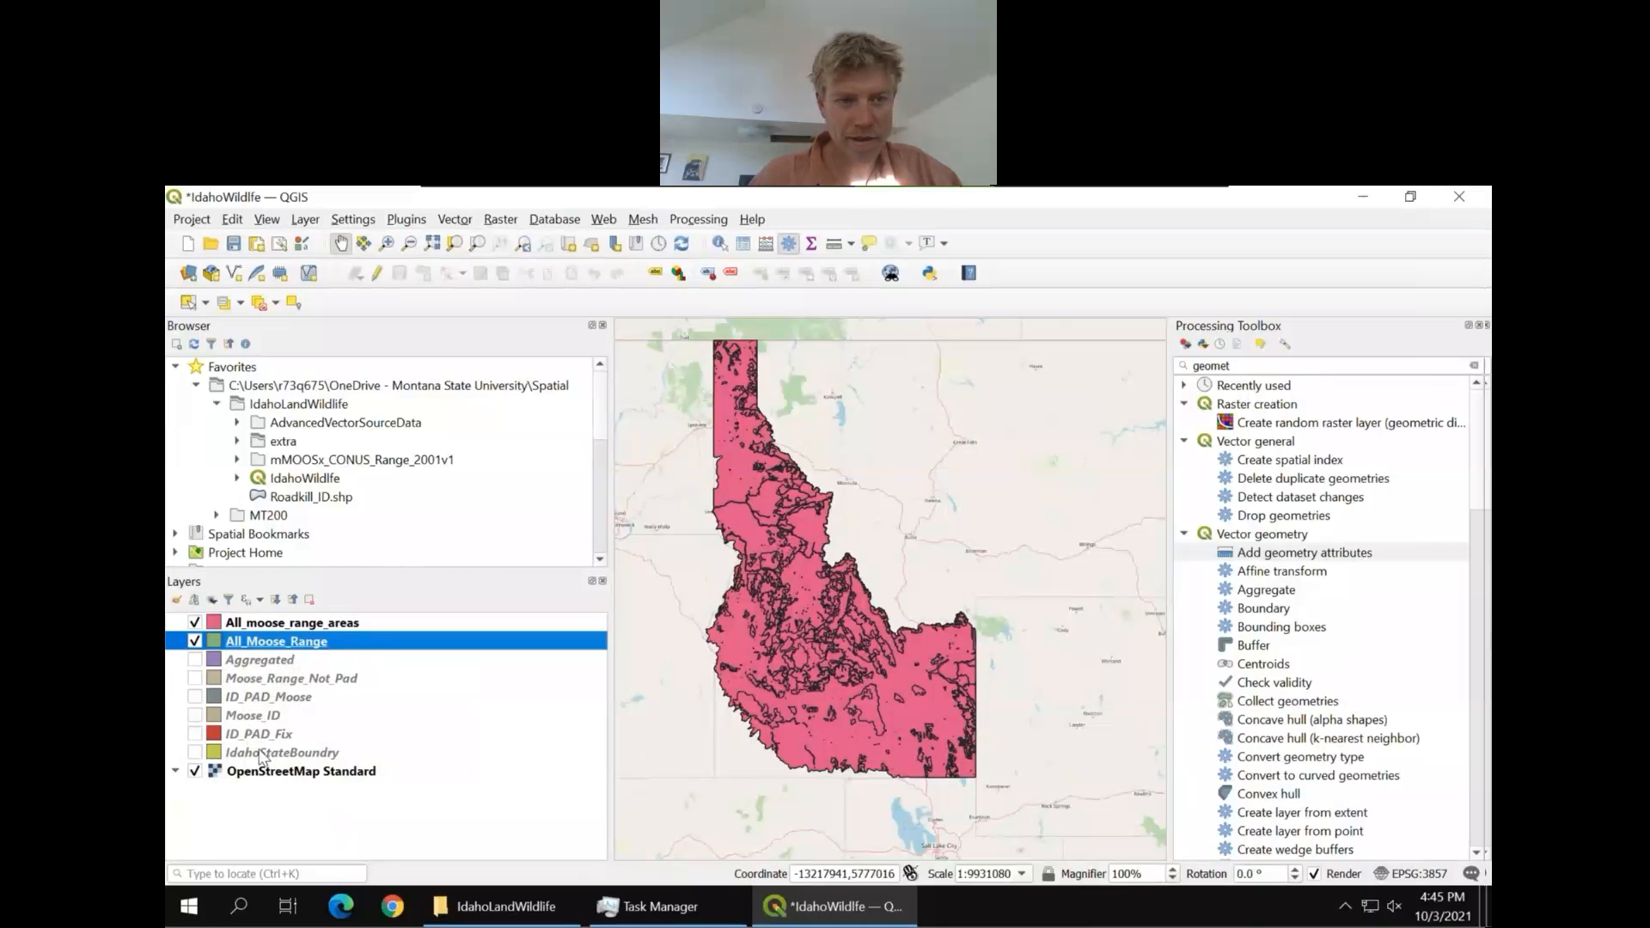
pyautogui.keyDown('shift'); pyautogui.click(262, 754); pyautogui.keyUp('shift')
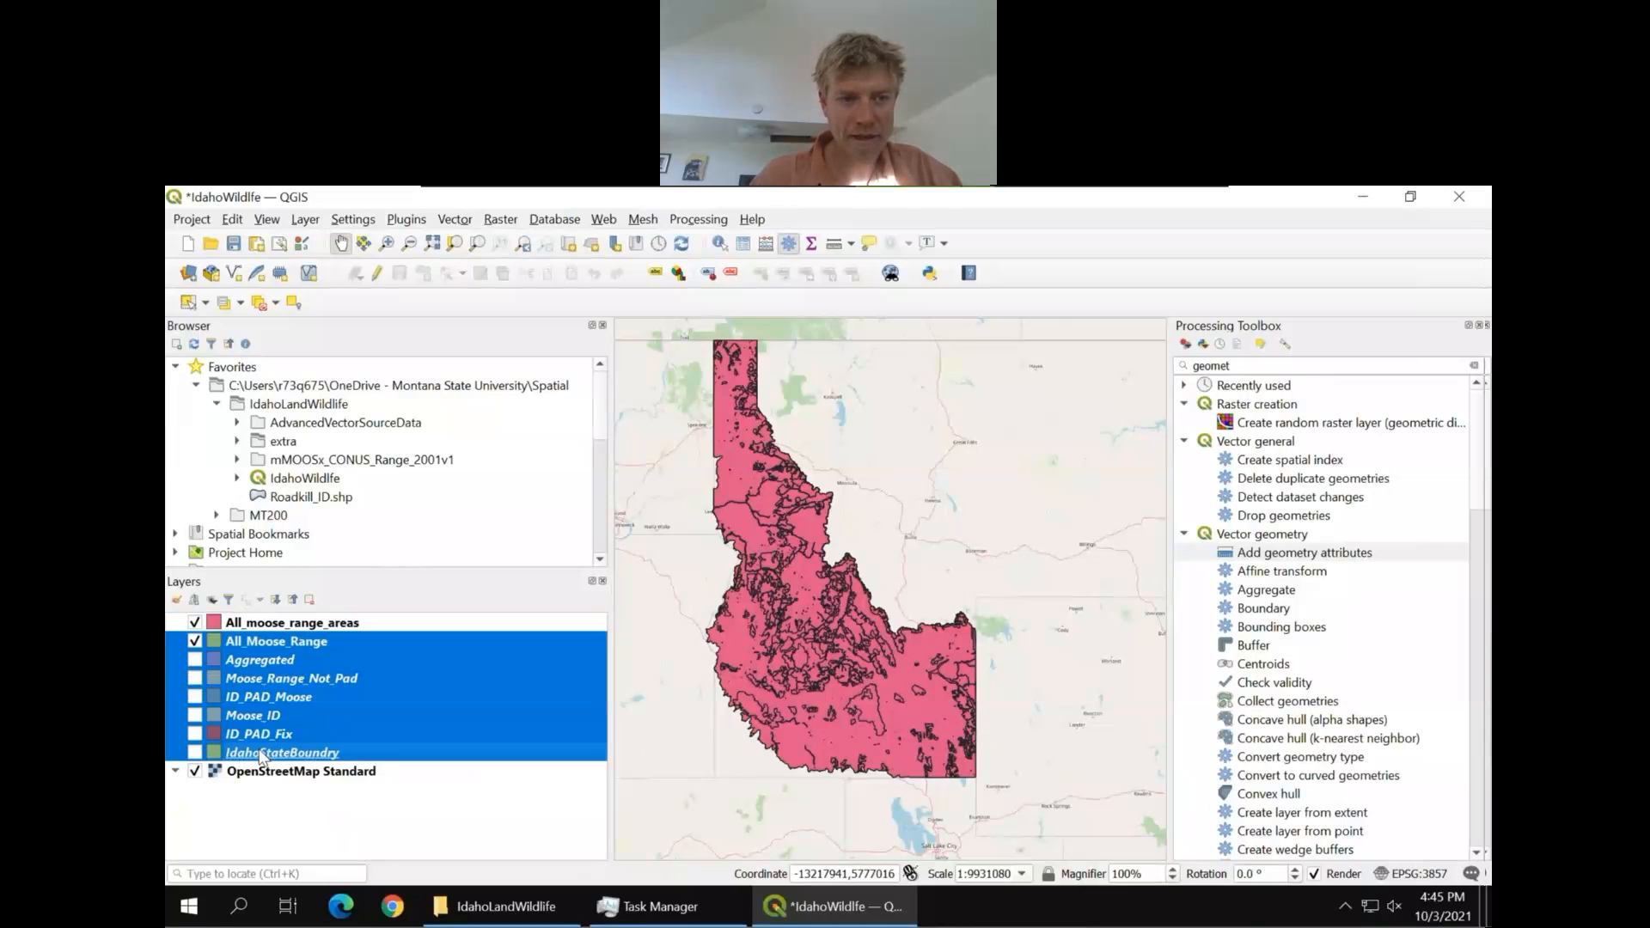
pyautogui.rightClick(272, 649)
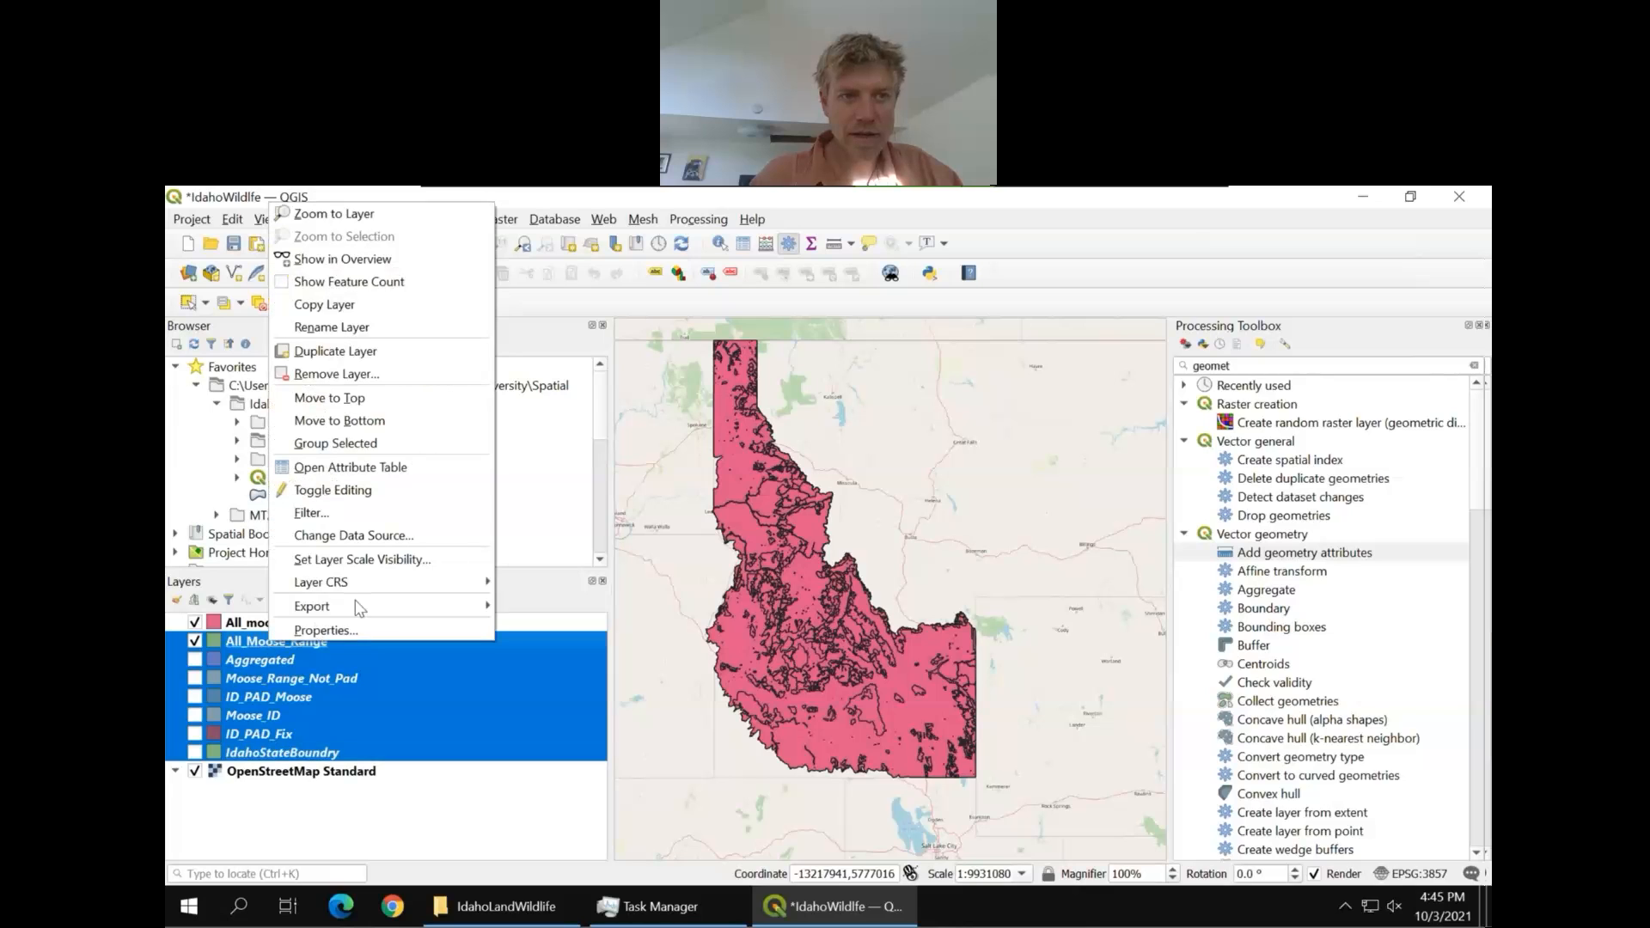
pyautogui.click(348, 379)
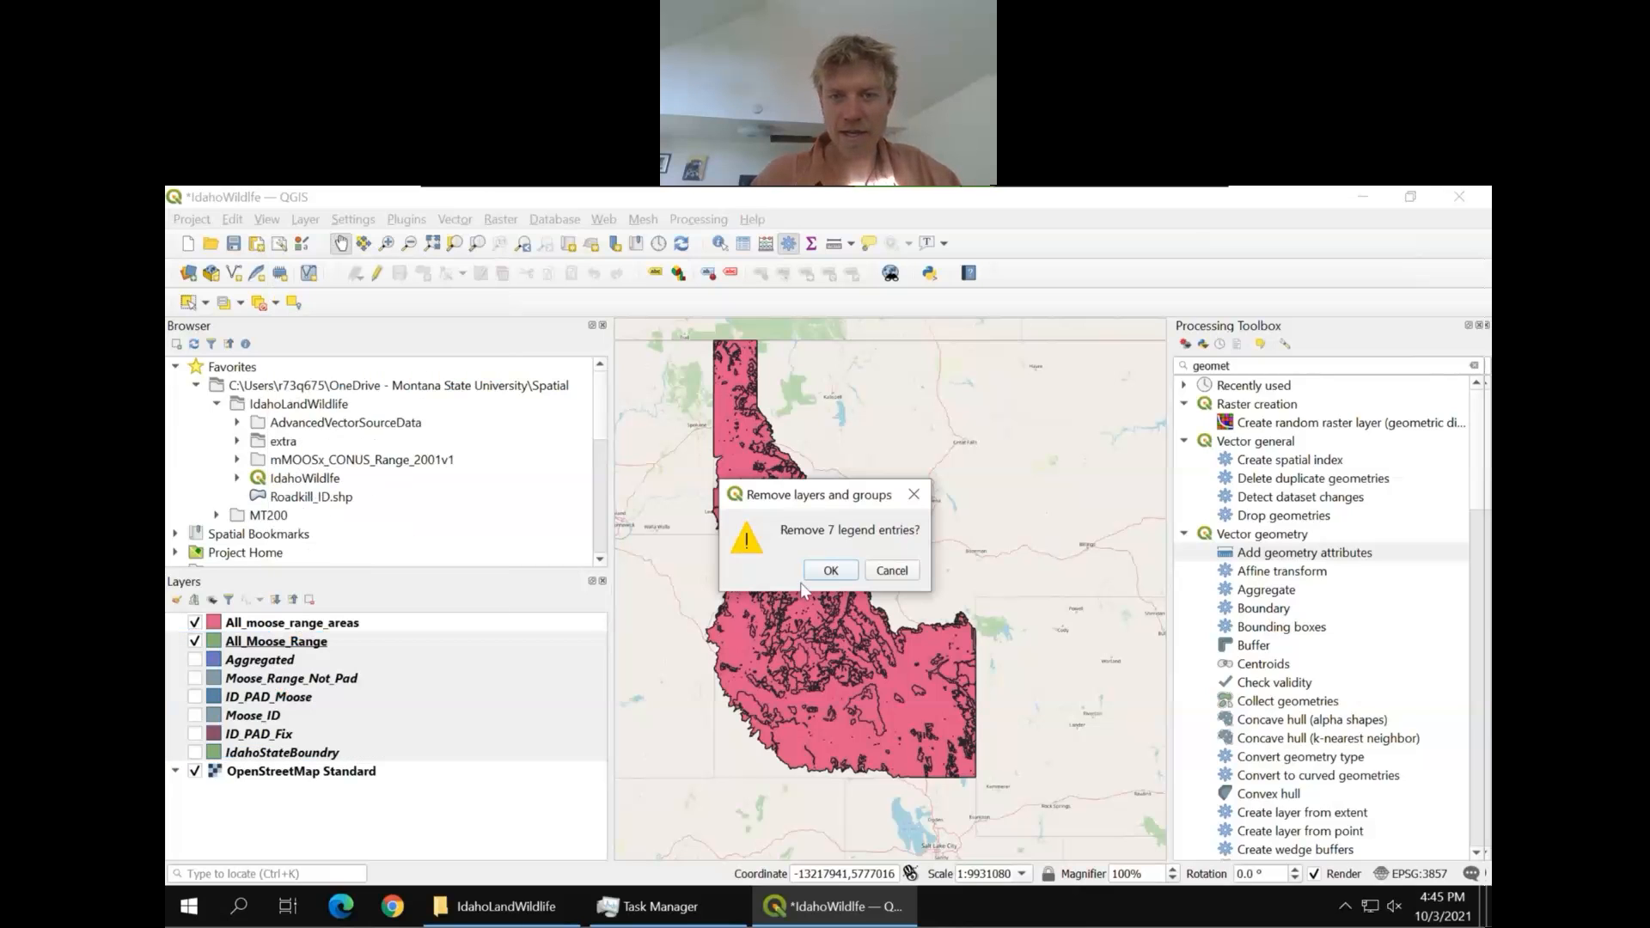
pyautogui.click(829, 573)
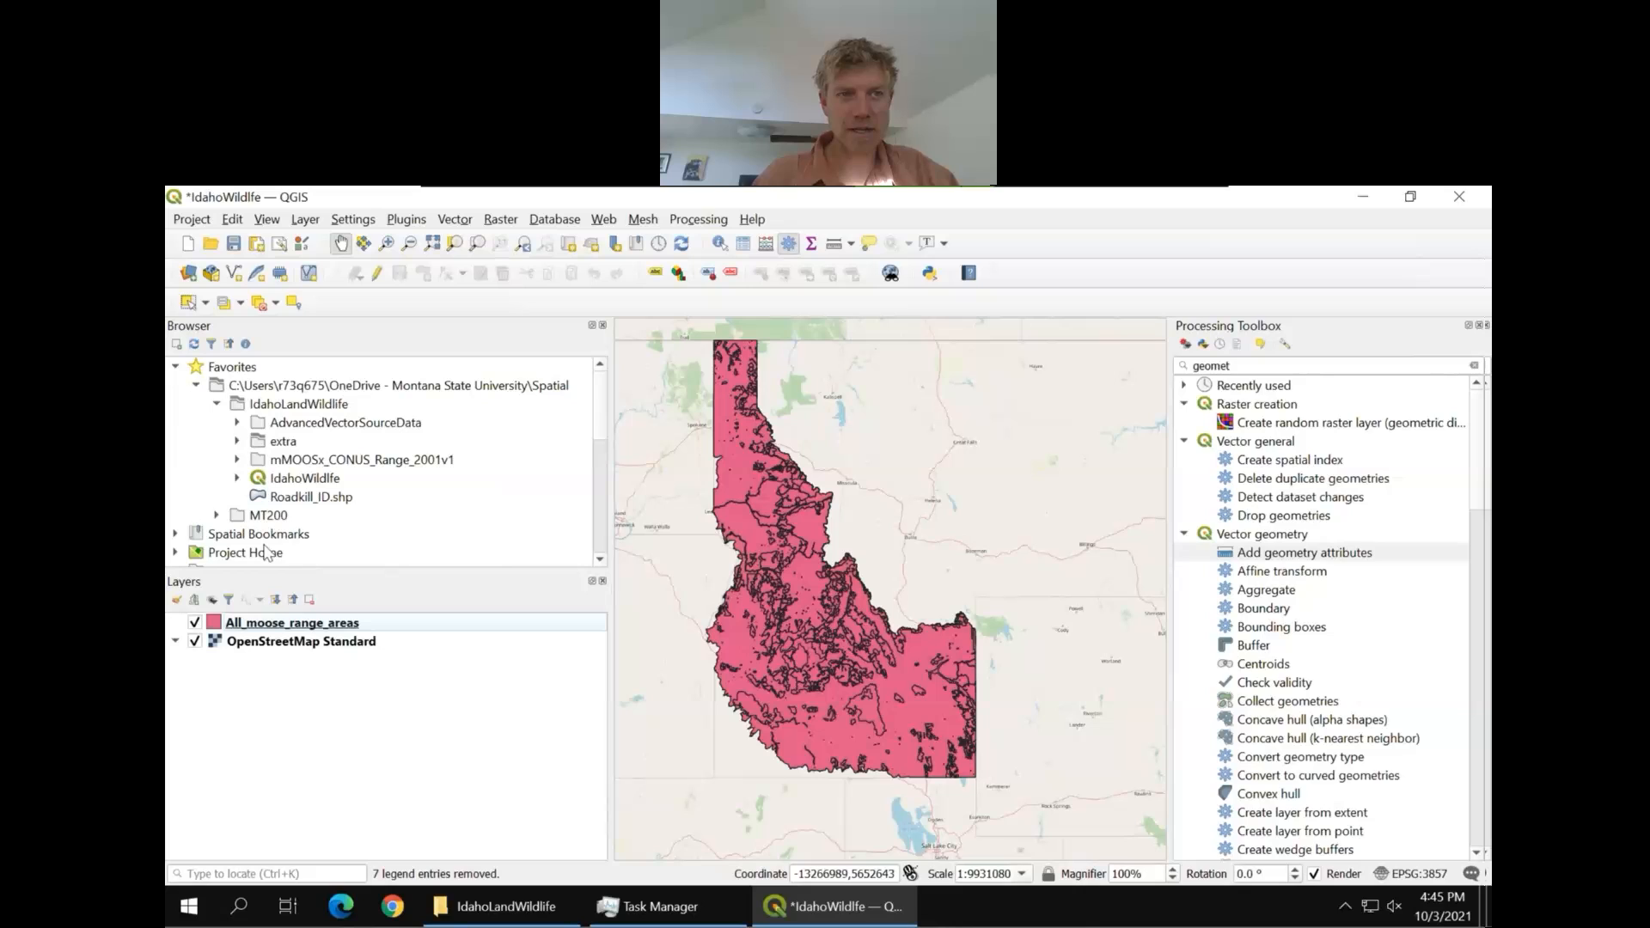
pyautogui.click(234, 244)
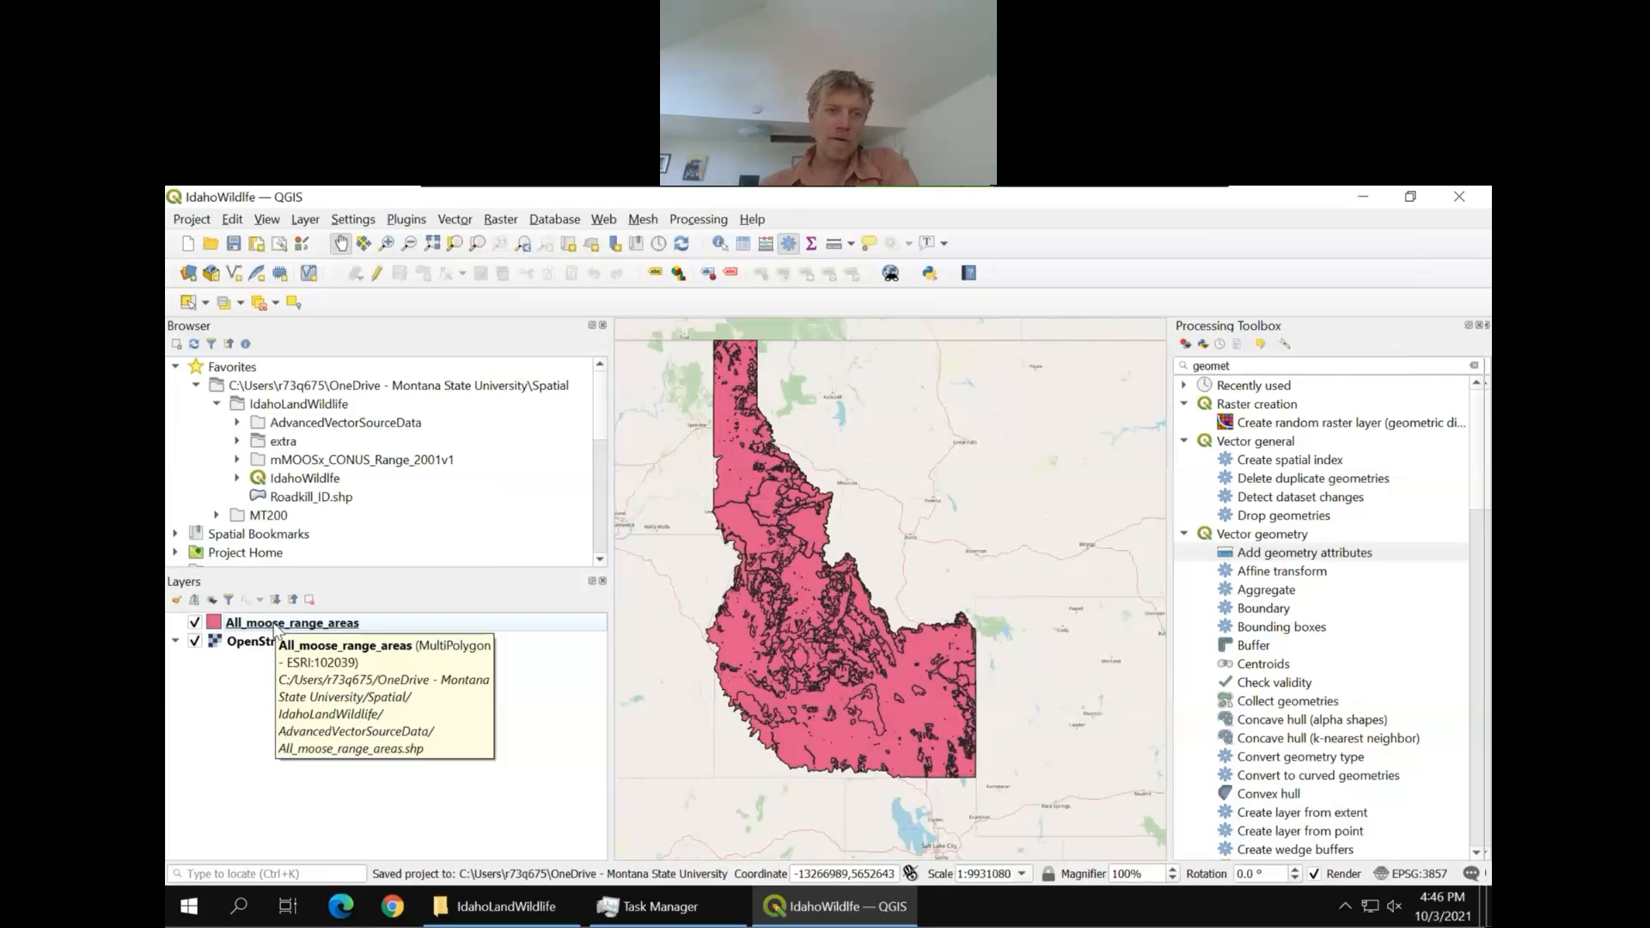
# Start exporting the All_moose_range_areas layer's features, with Comma Separated Value [CSV] as the format
pyautogui.rightClick(275, 629)
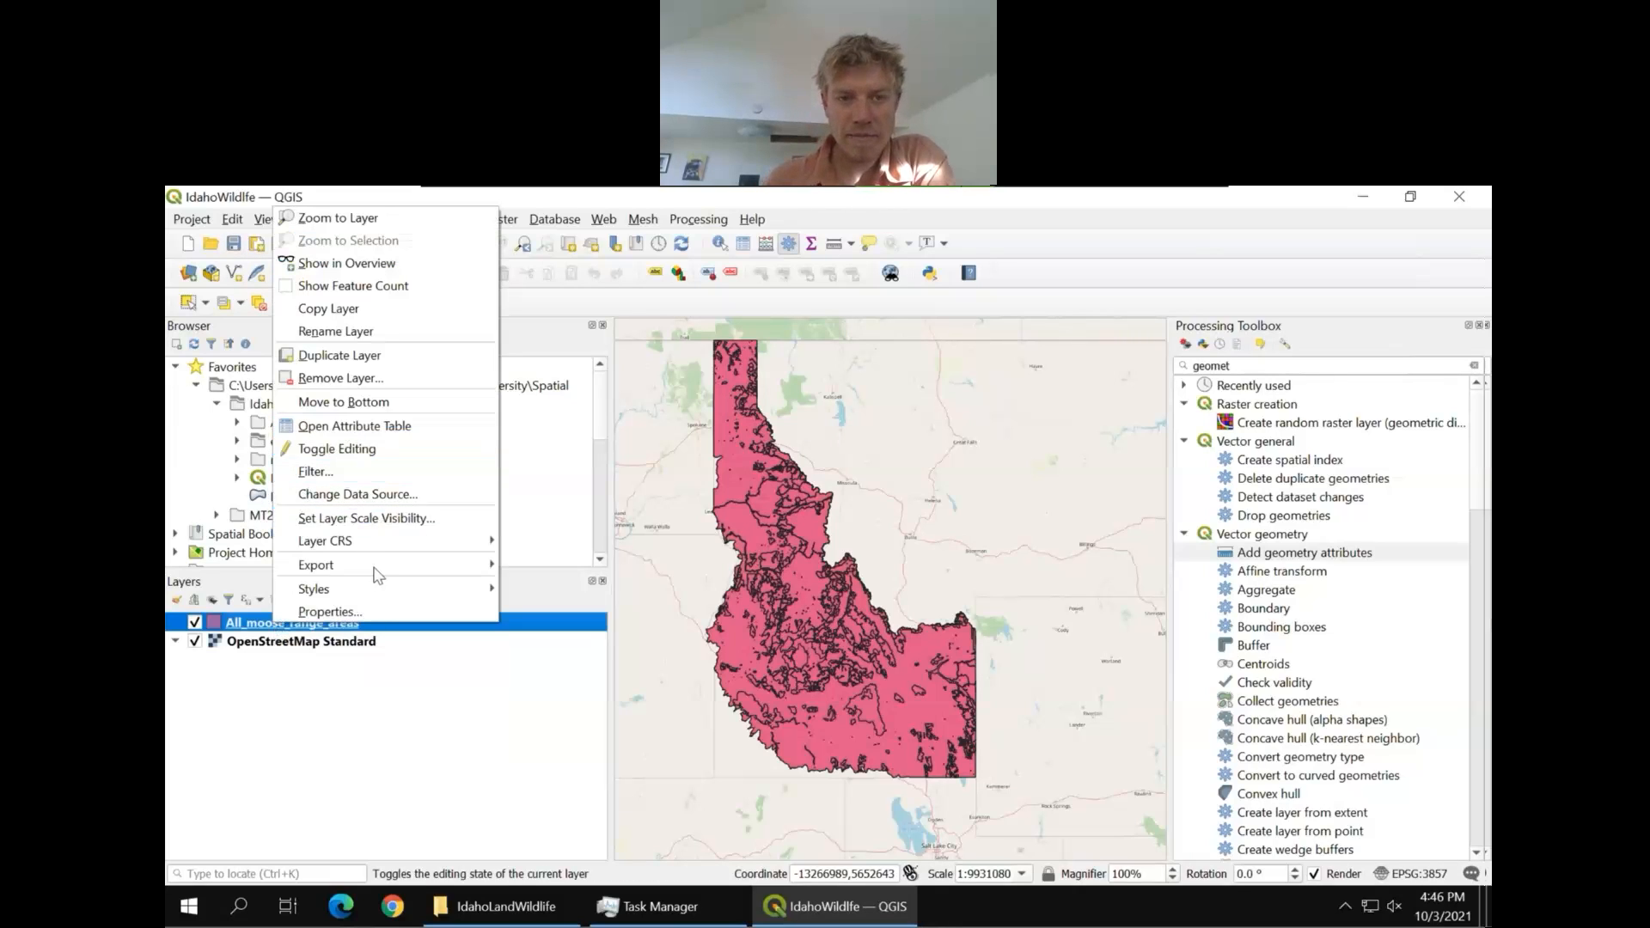
pyautogui.moveTo(378, 573)
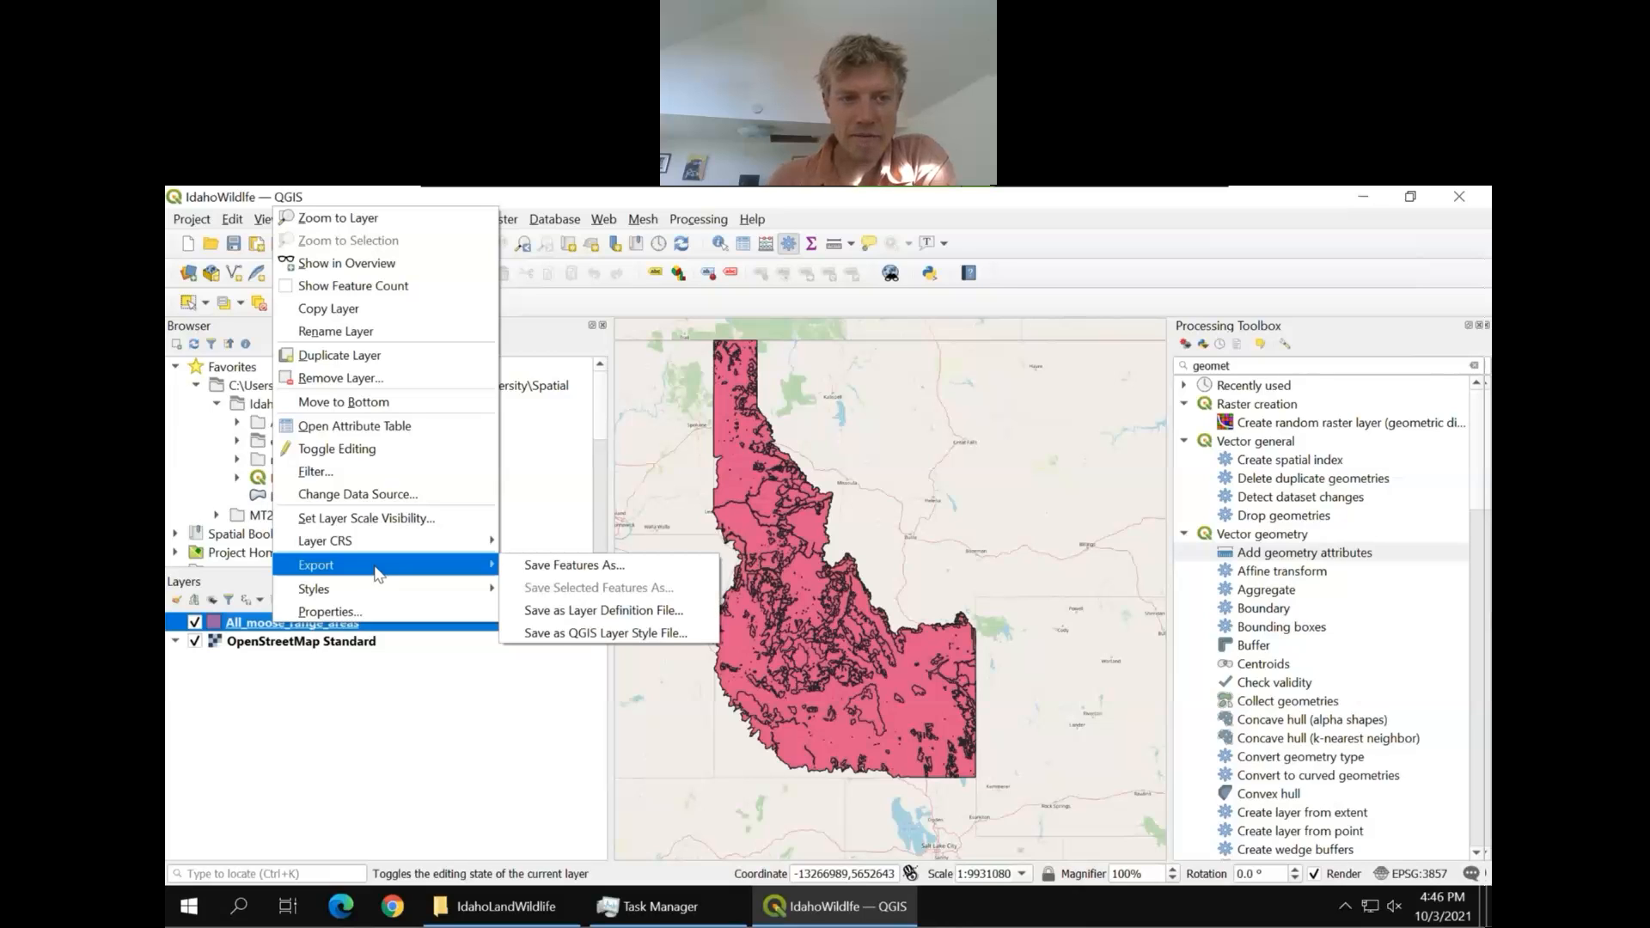
pyautogui.click(561, 567)
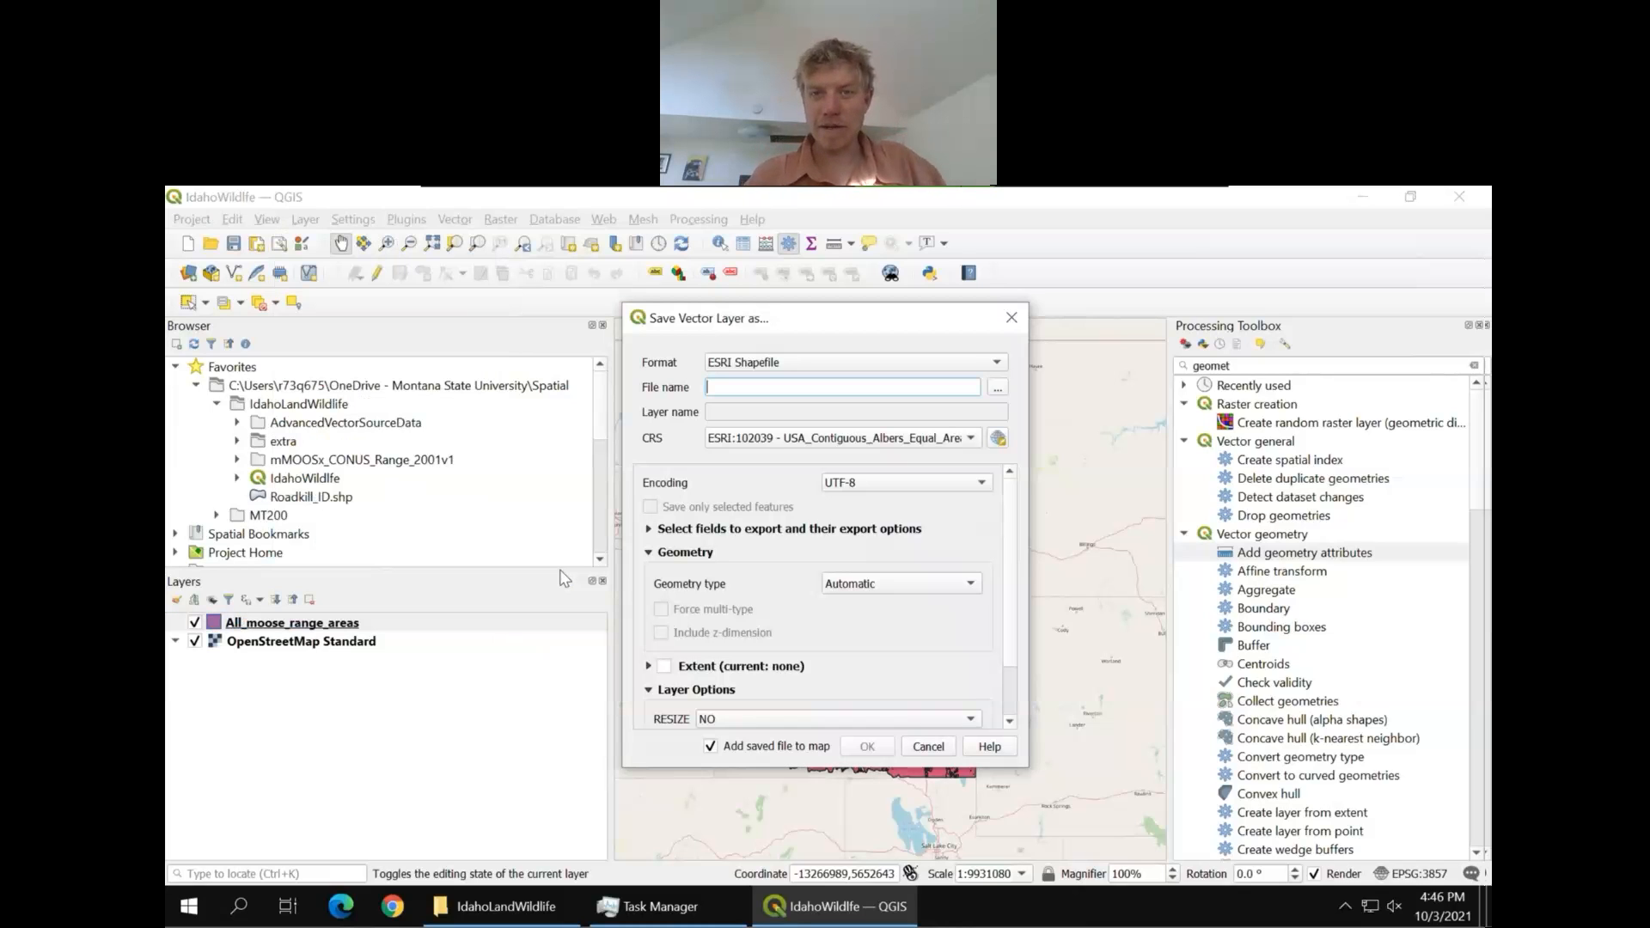
pyautogui.click(909, 369)
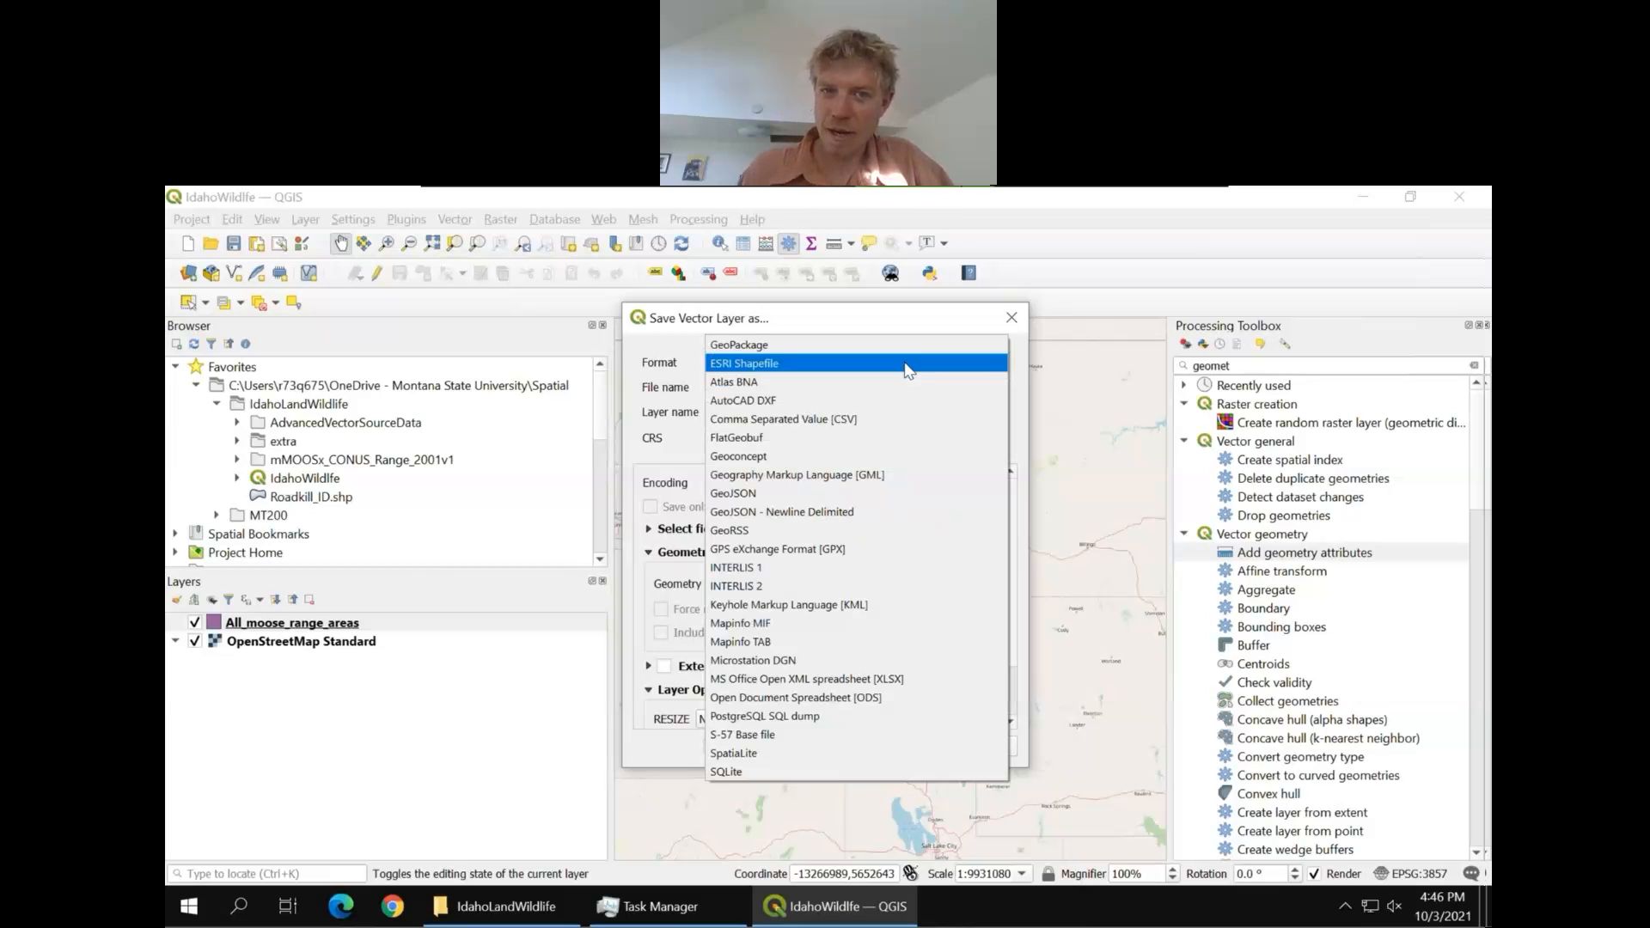
pyautogui.click(908, 421)
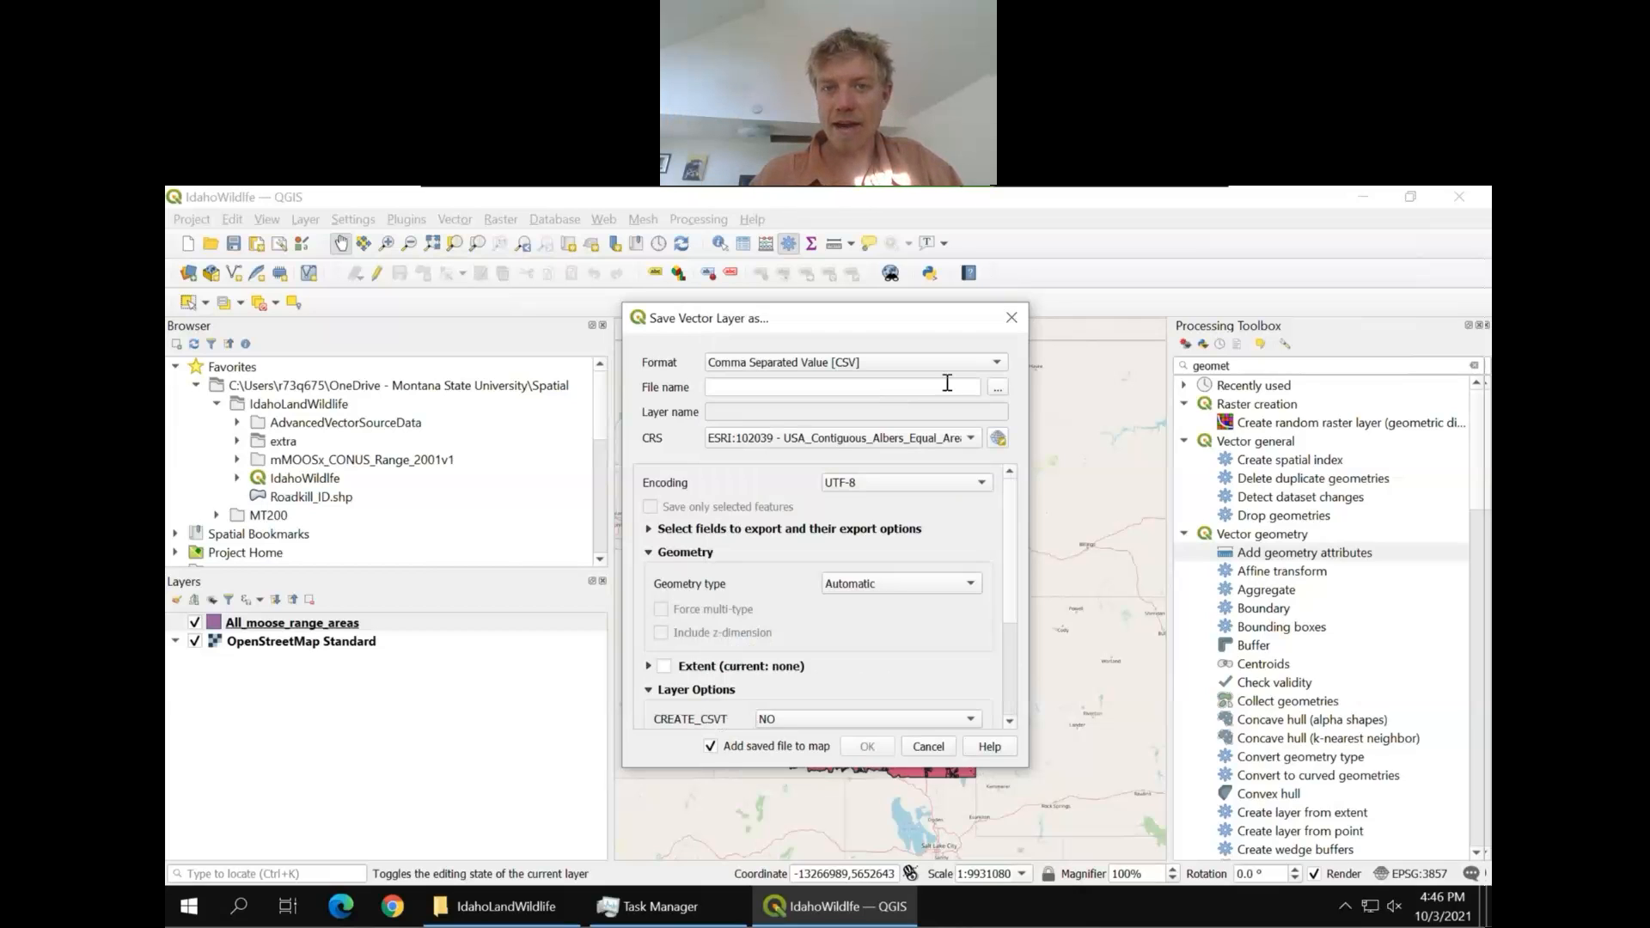
# Name the output file IdahoMooseRangeAreas in the AdvancedVectorSourceData folder and export the CSV, adding it to the map
pyautogui.click(998, 392)
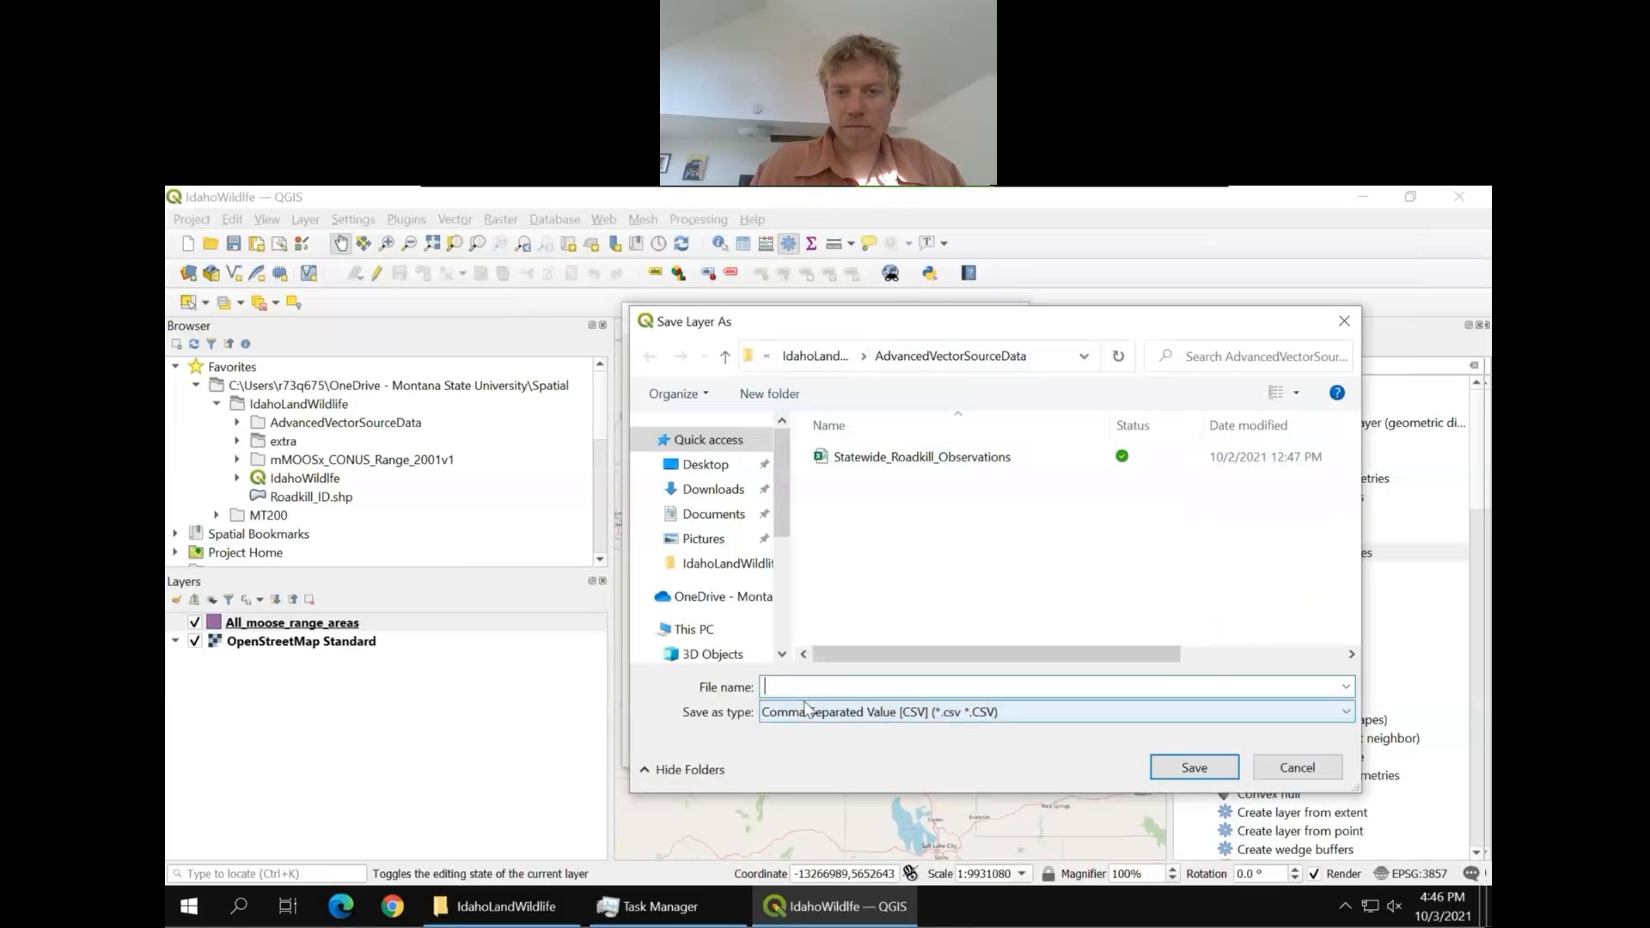
pyautogui.write('Moos')
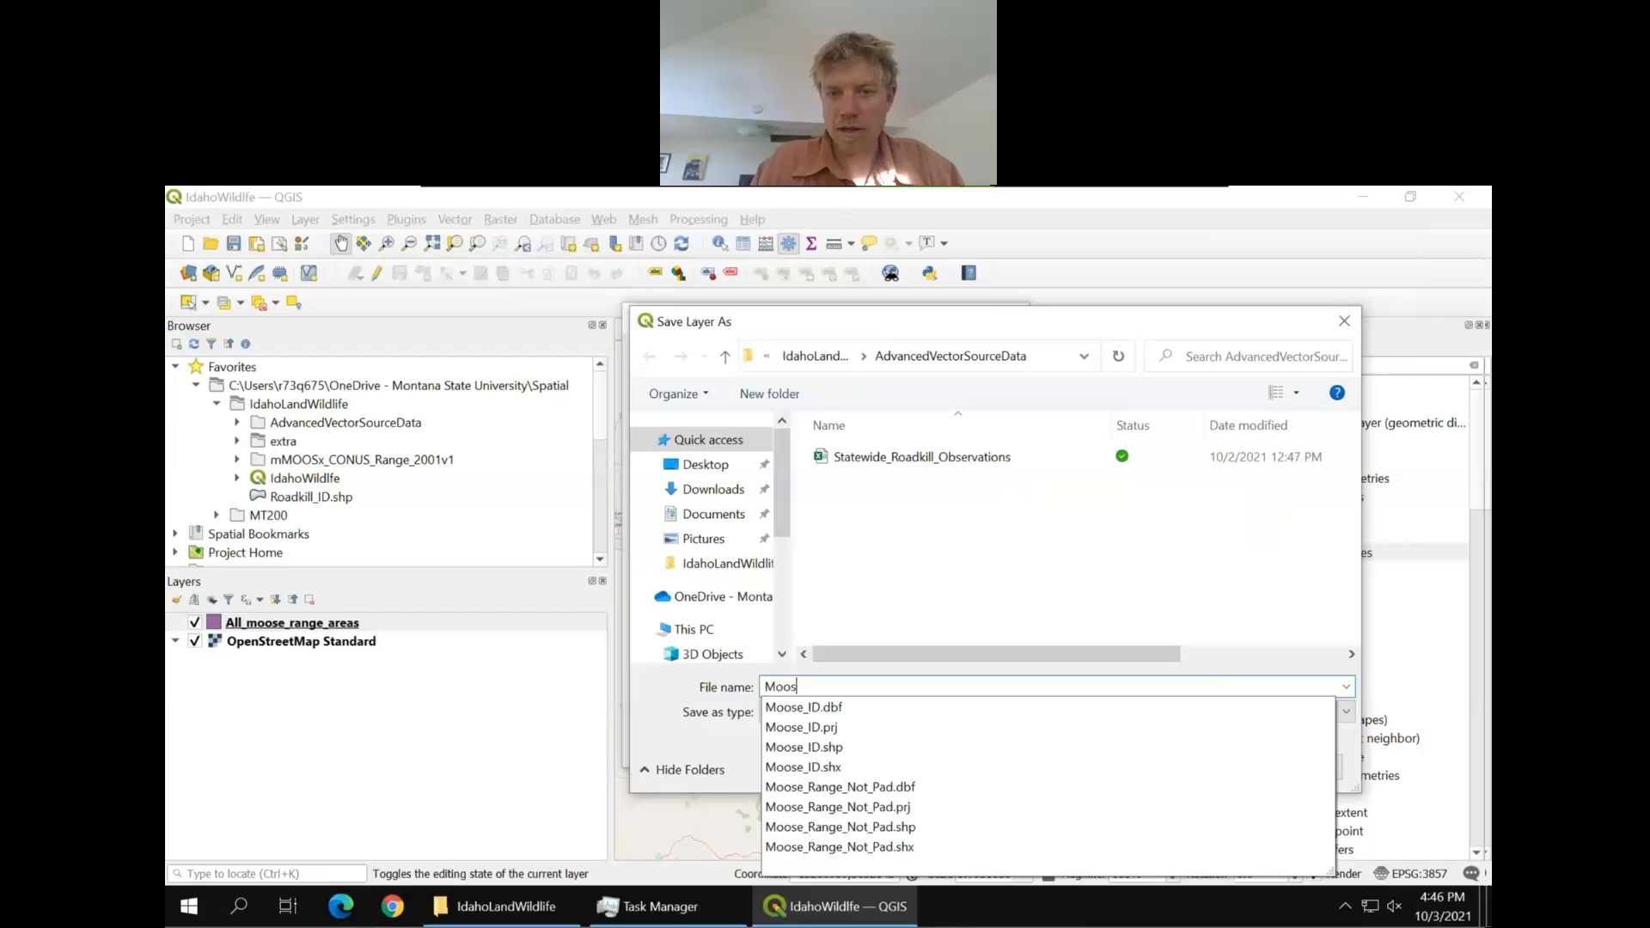
pyautogui.write('e')
pyautogui.press('BackSpace')
pyautogui.press('BackSpace')
pyautogui.press('BackSpace')
pyautogui.press('BackSpace')
pyautogui.press('BackSpace')
pyautogui.write('I')
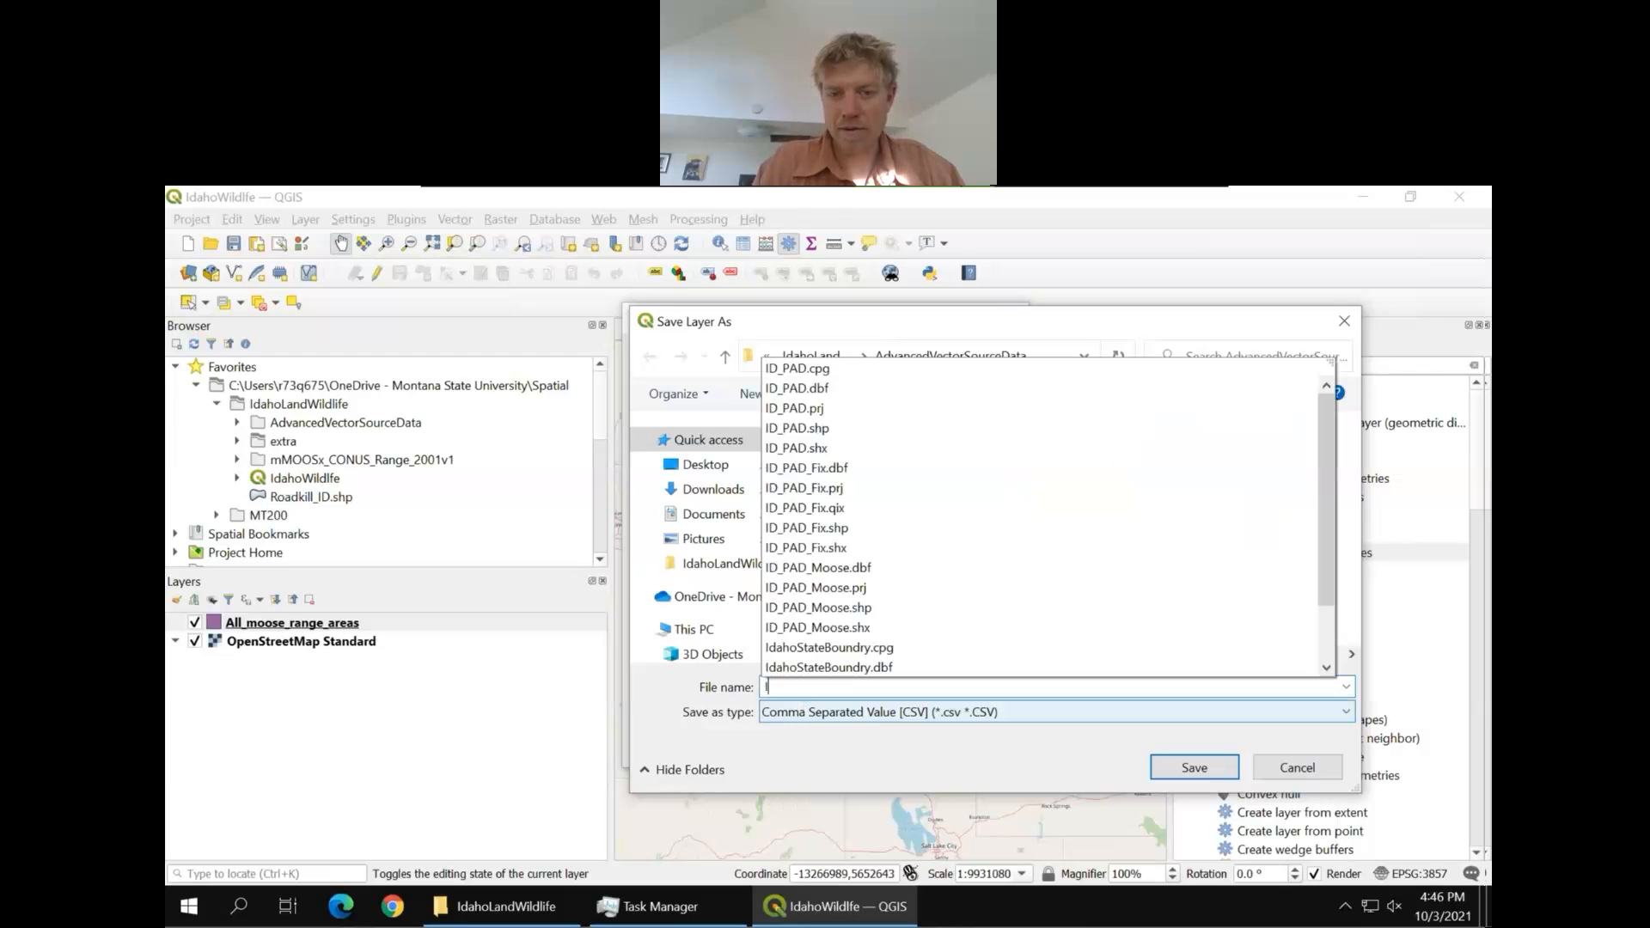
pyautogui.write('dahoMo')
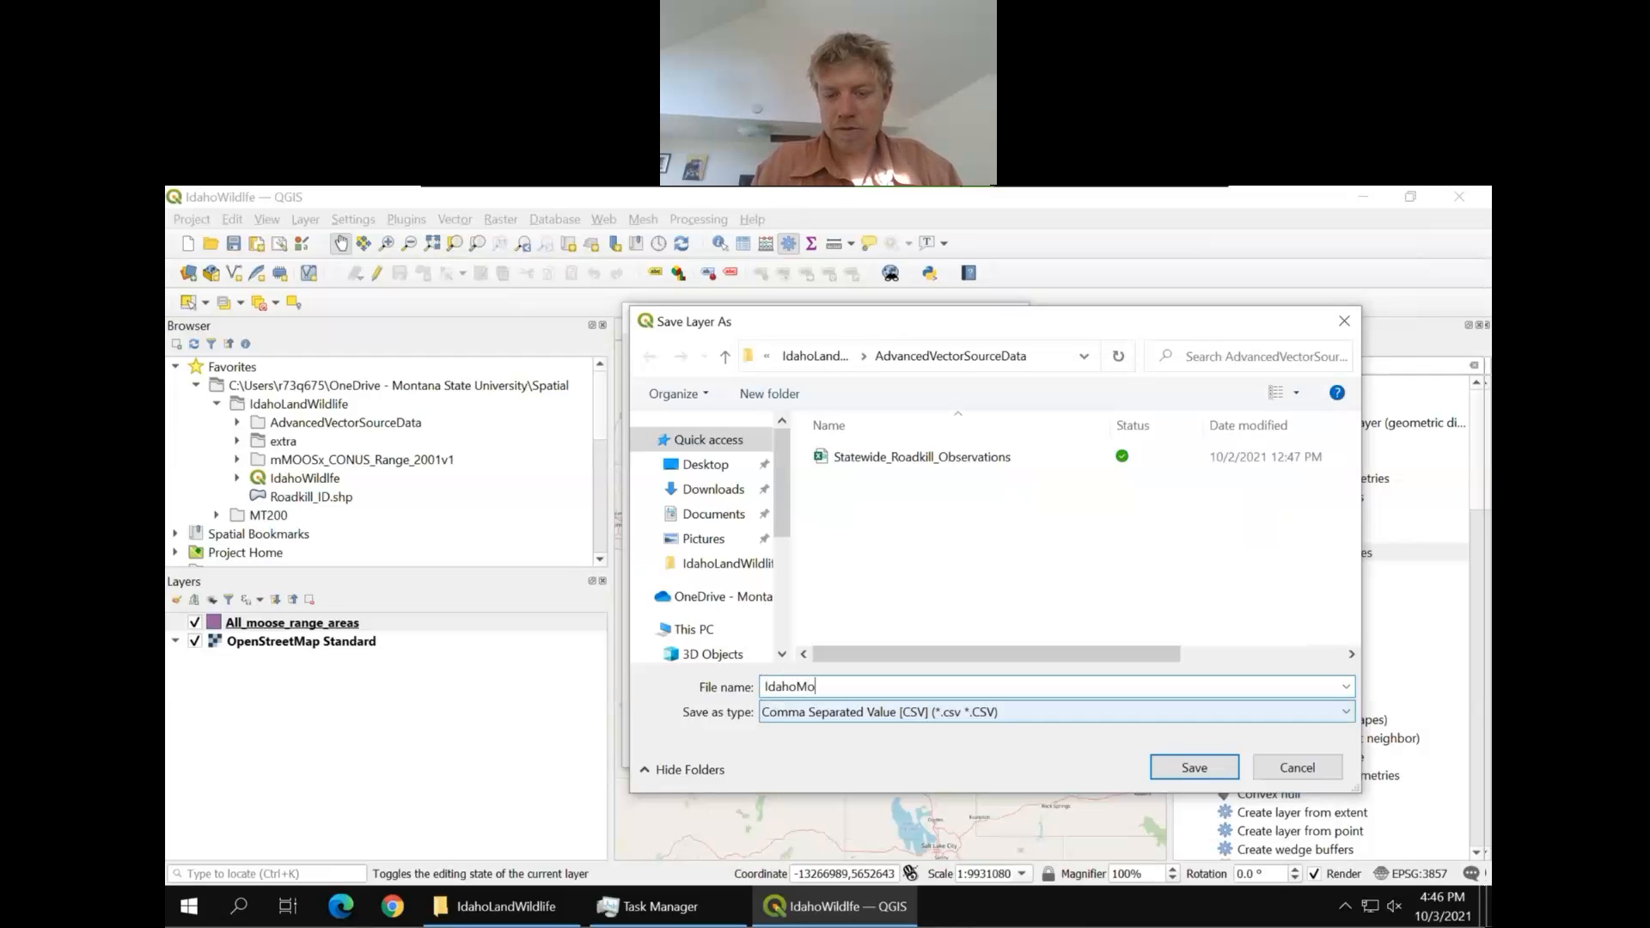
pyautogui.write('oserange')
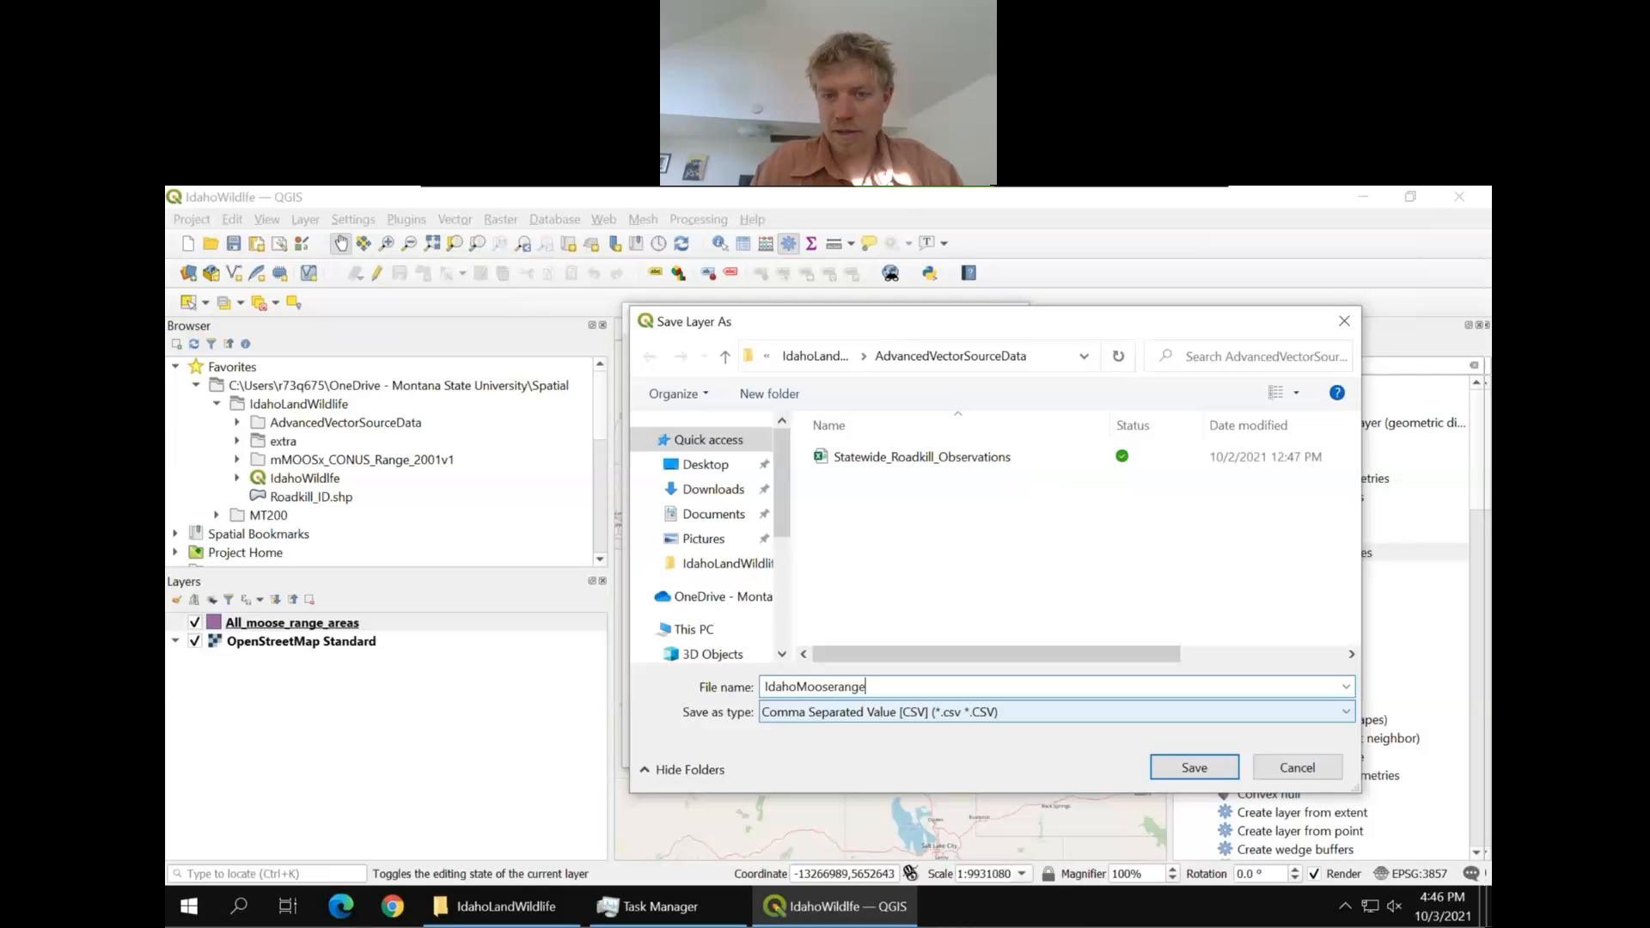
pyautogui.press('BackSpace')
pyautogui.press('BackSpace')
pyautogui.press('BackSpace')
pyautogui.write('Ra')
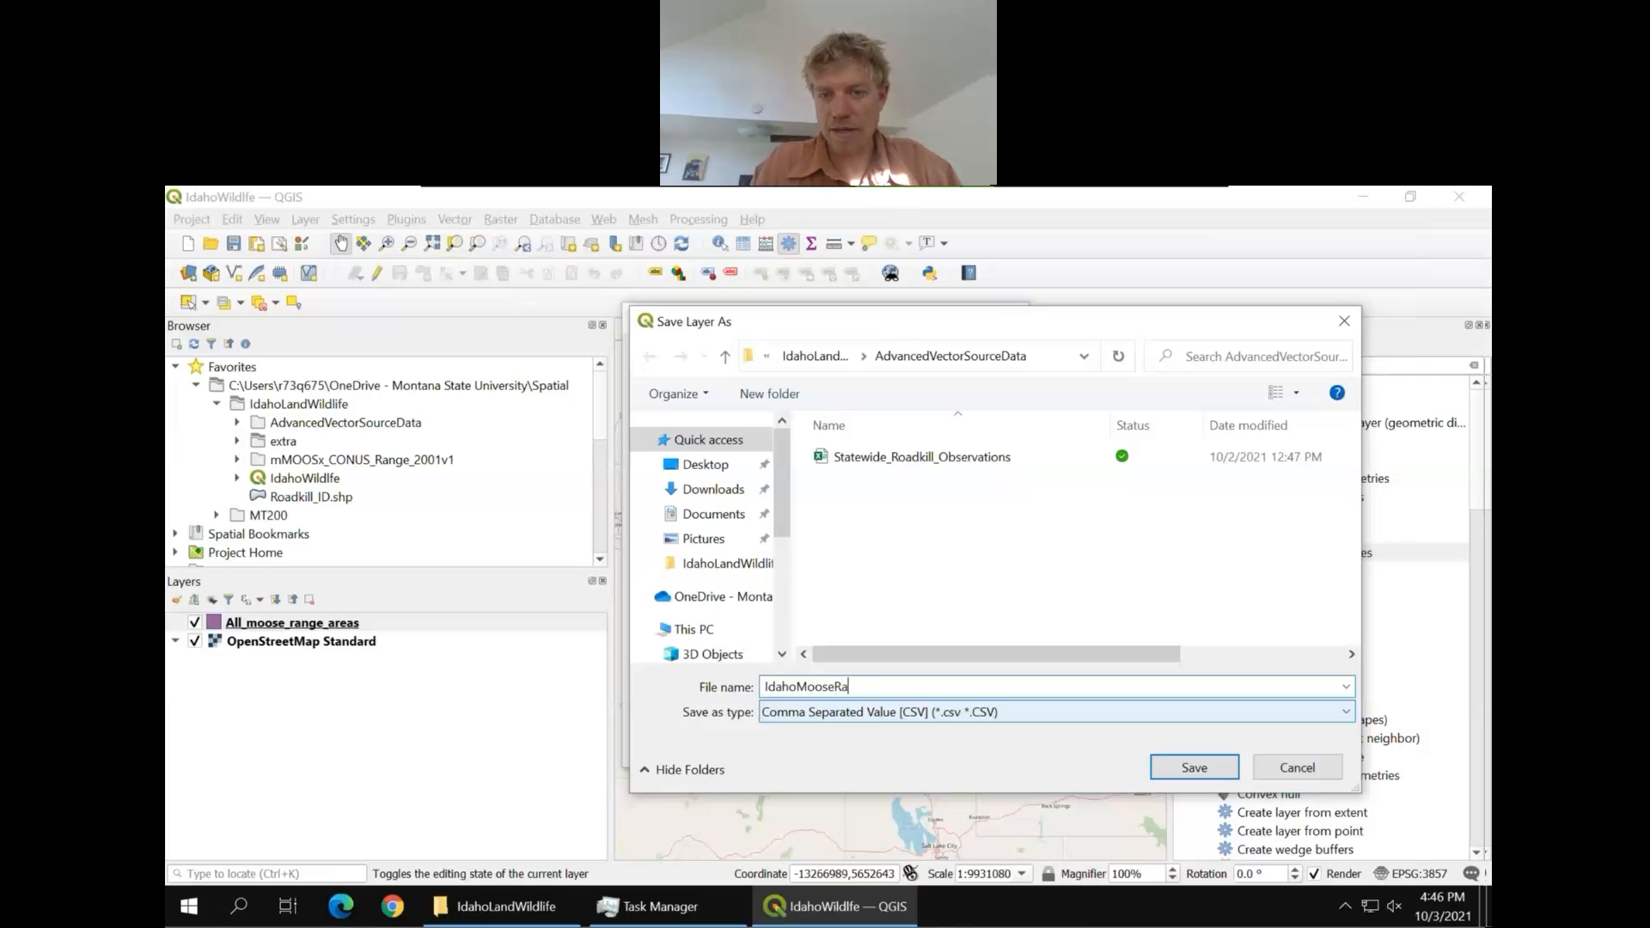
pyautogui.write('ngeAreas')
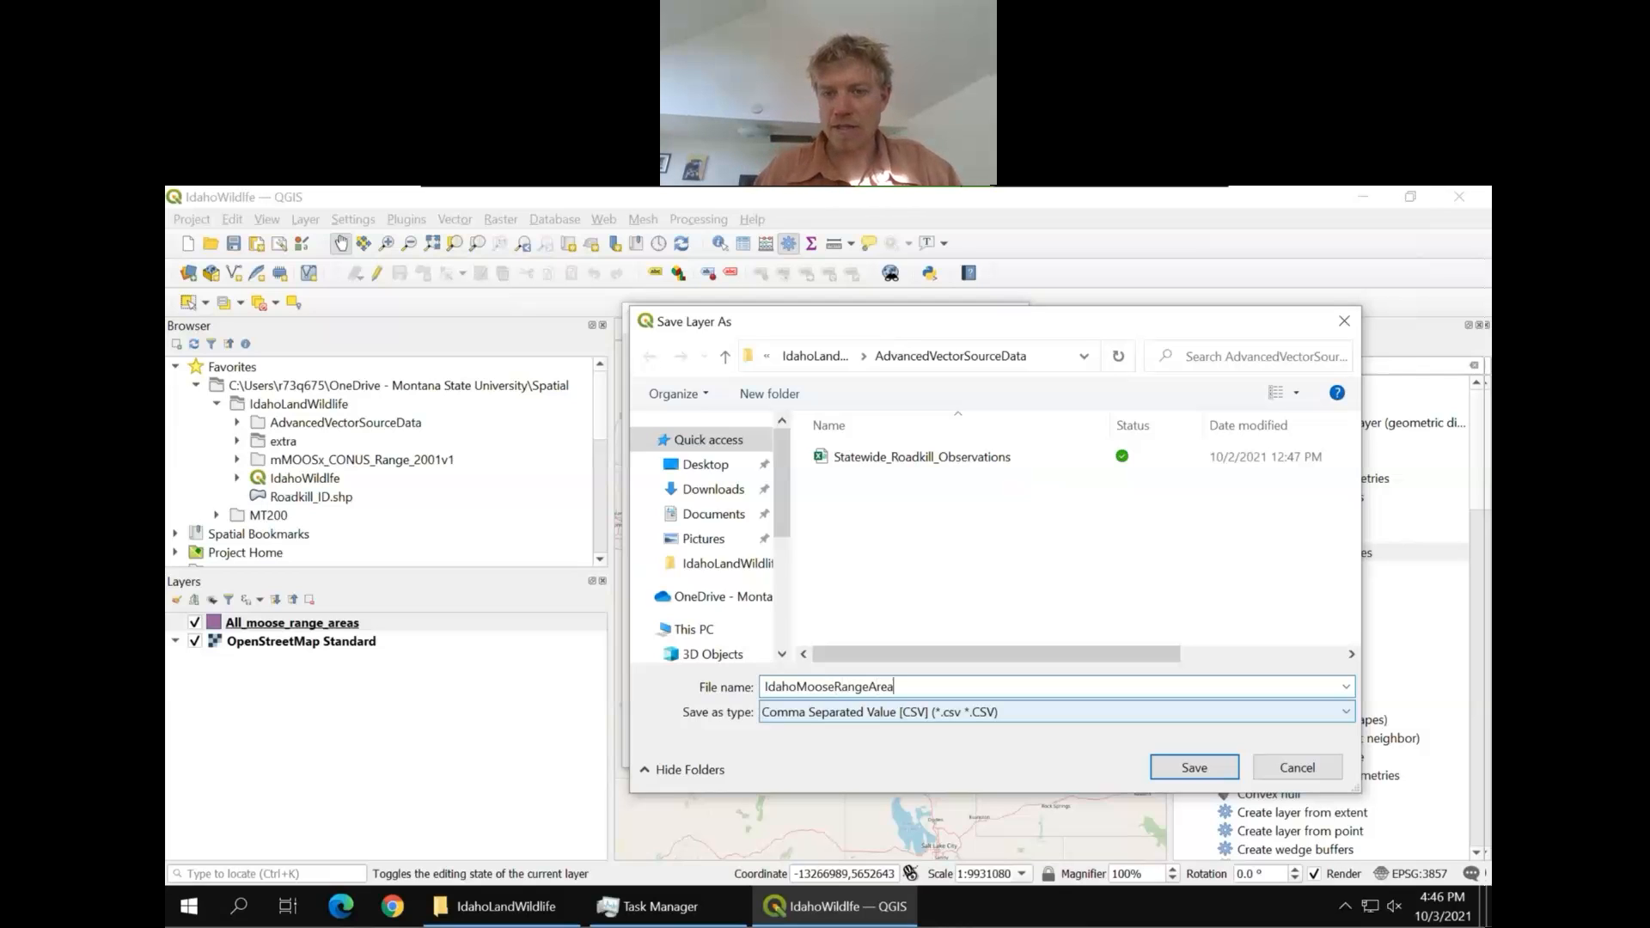
pyautogui.click(1219, 769)
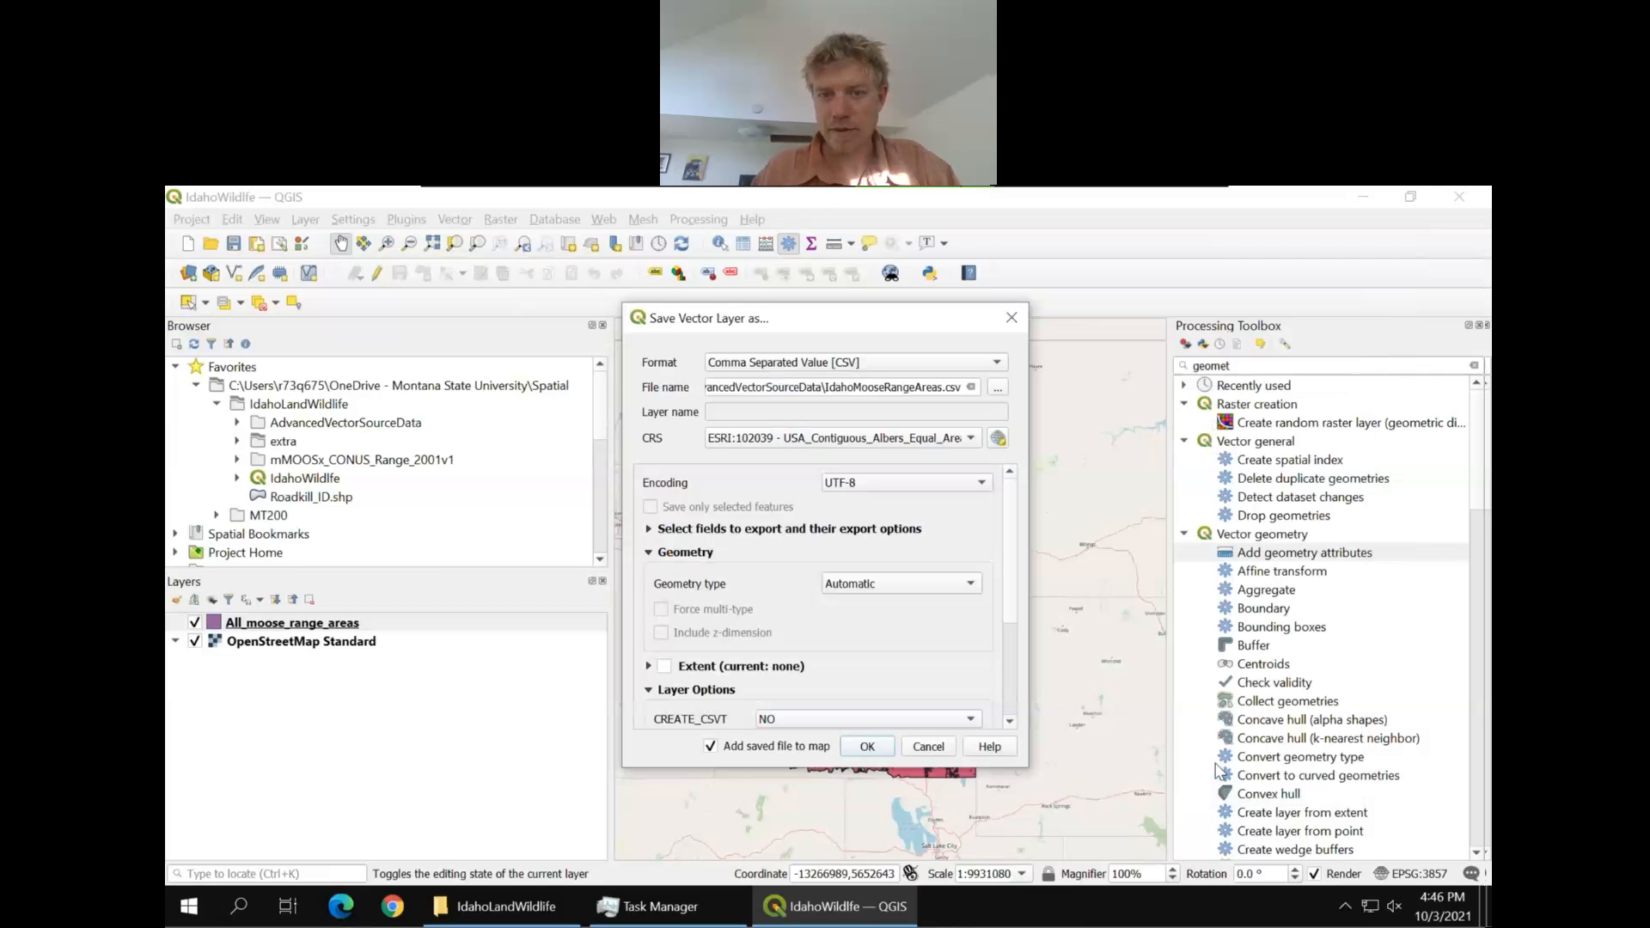
pyautogui.click(864, 746)
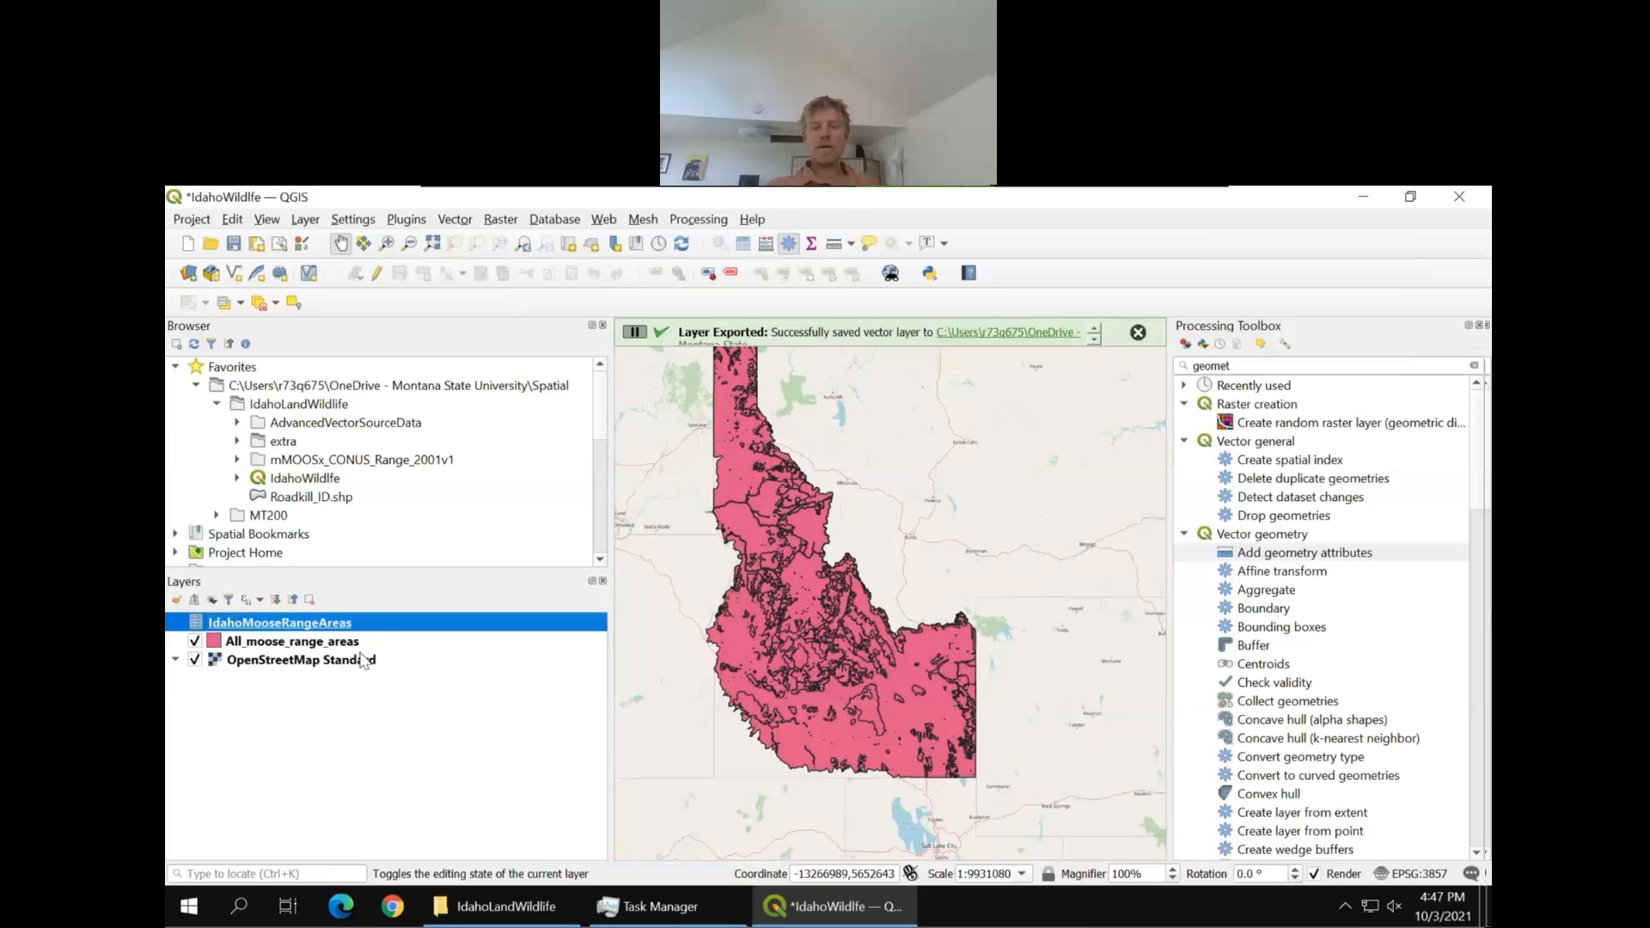
# Open the attribute table of IdahoMooseRangeAreas and widen the area column to read its full values
pyautogui.rightClick(230, 632)
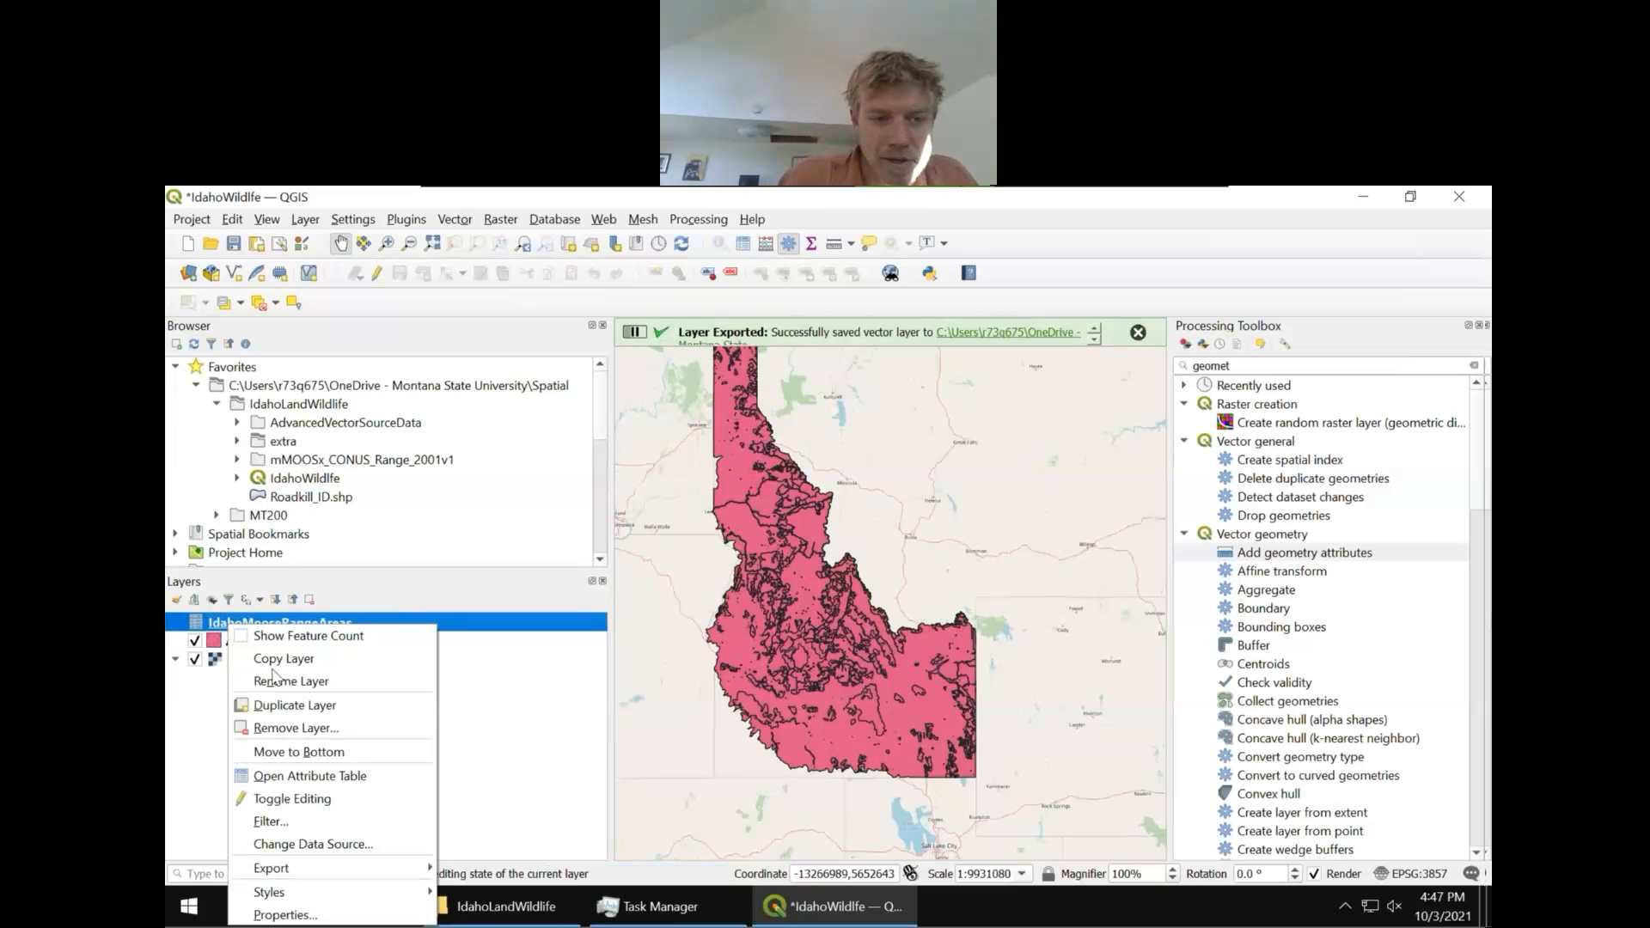
pyautogui.click(279, 773)
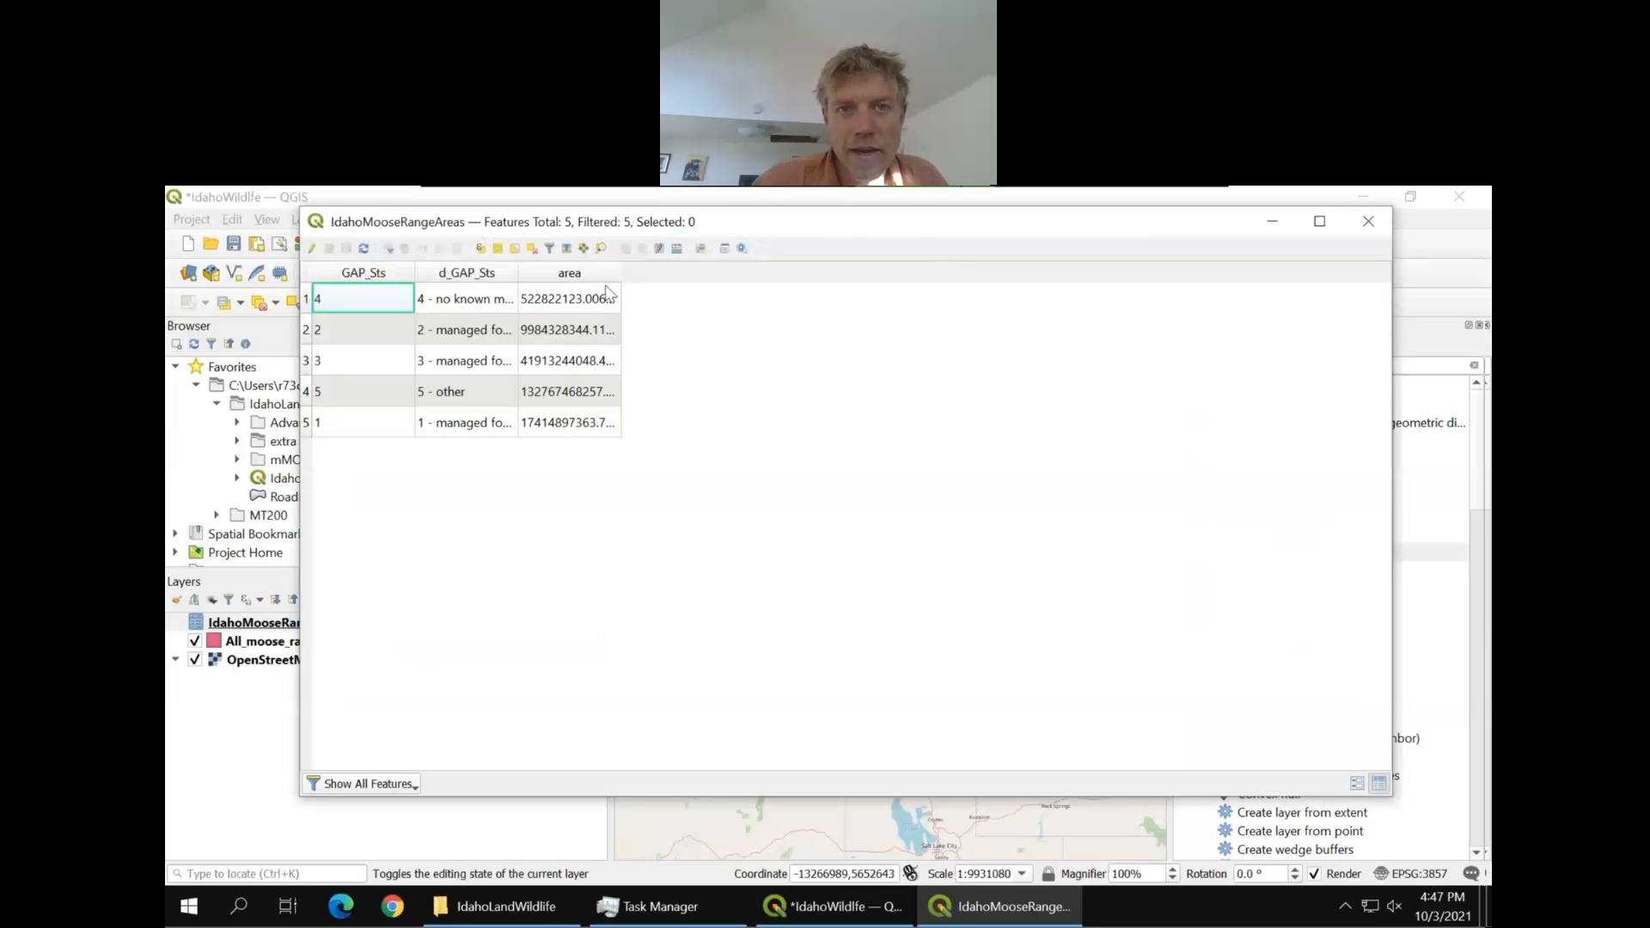
pyautogui.moveTo(620, 277); pyautogui.dragTo(901, 307)
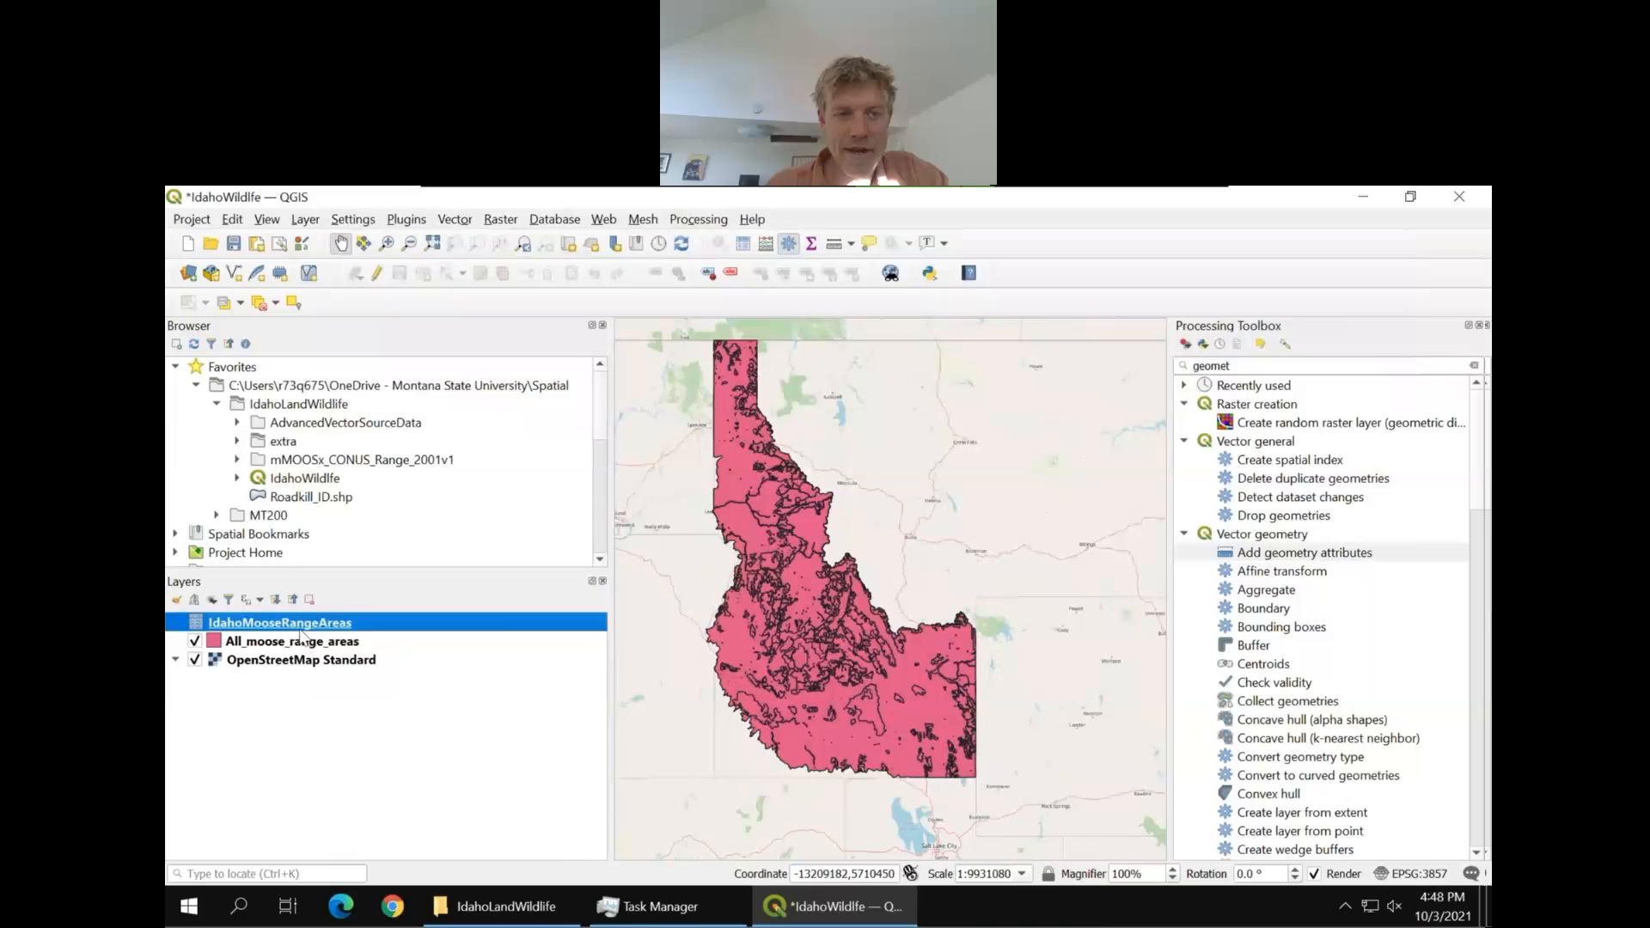
# Remove the IdahoMooseRangeAreas table from the project
pyautogui.rightClick(298, 627)
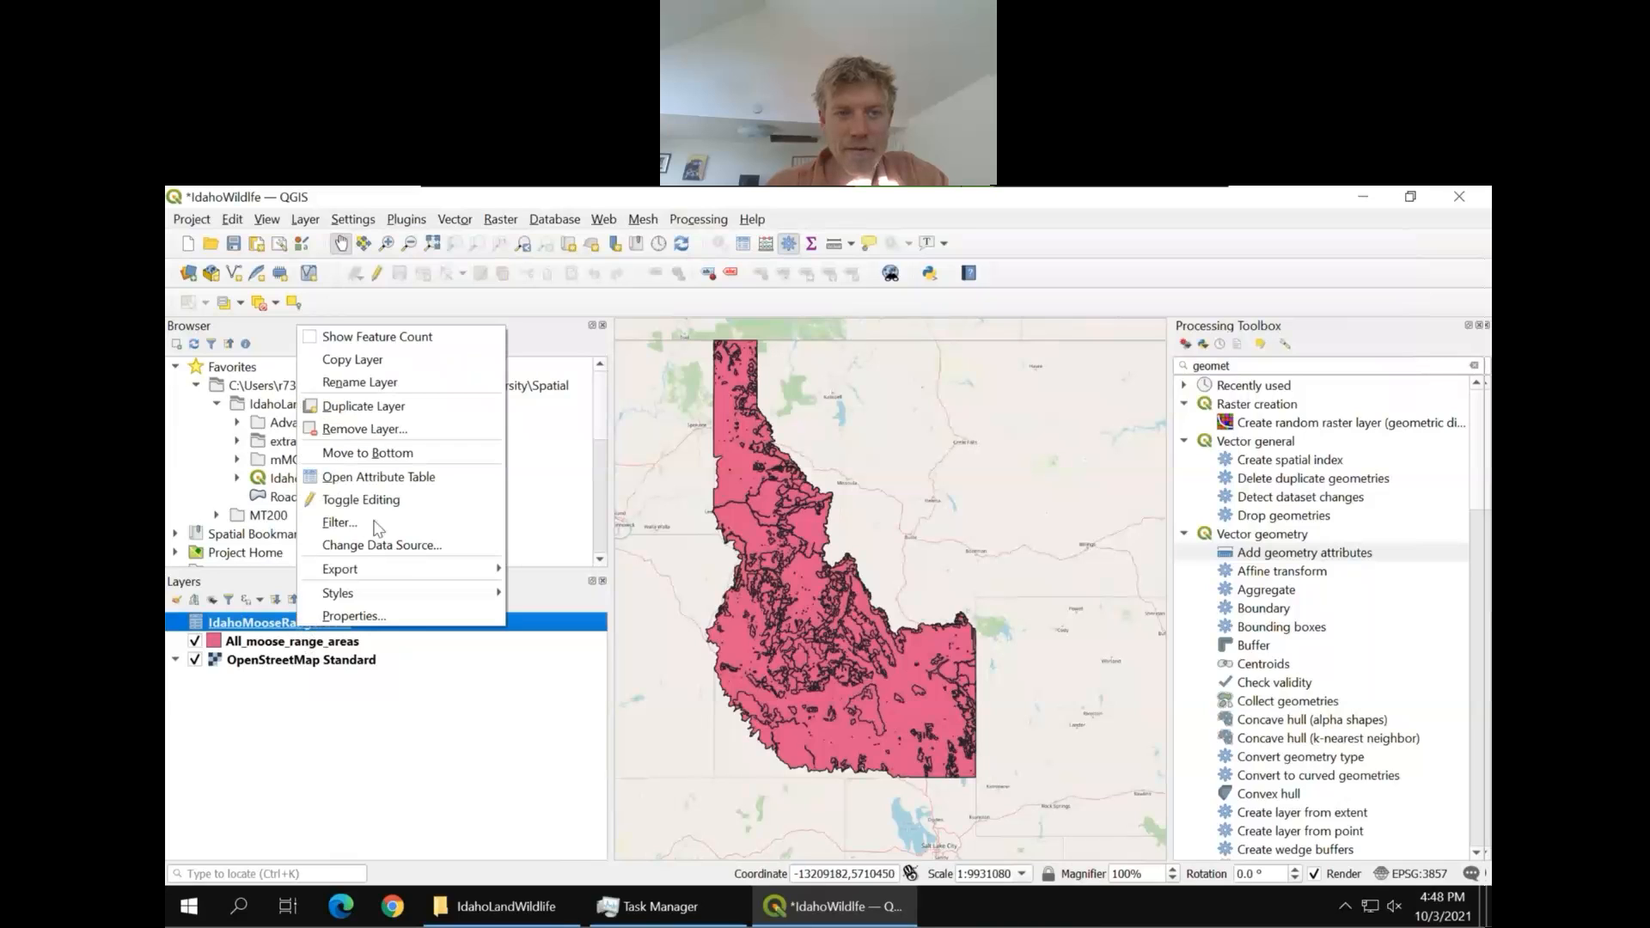
pyautogui.click(379, 435)
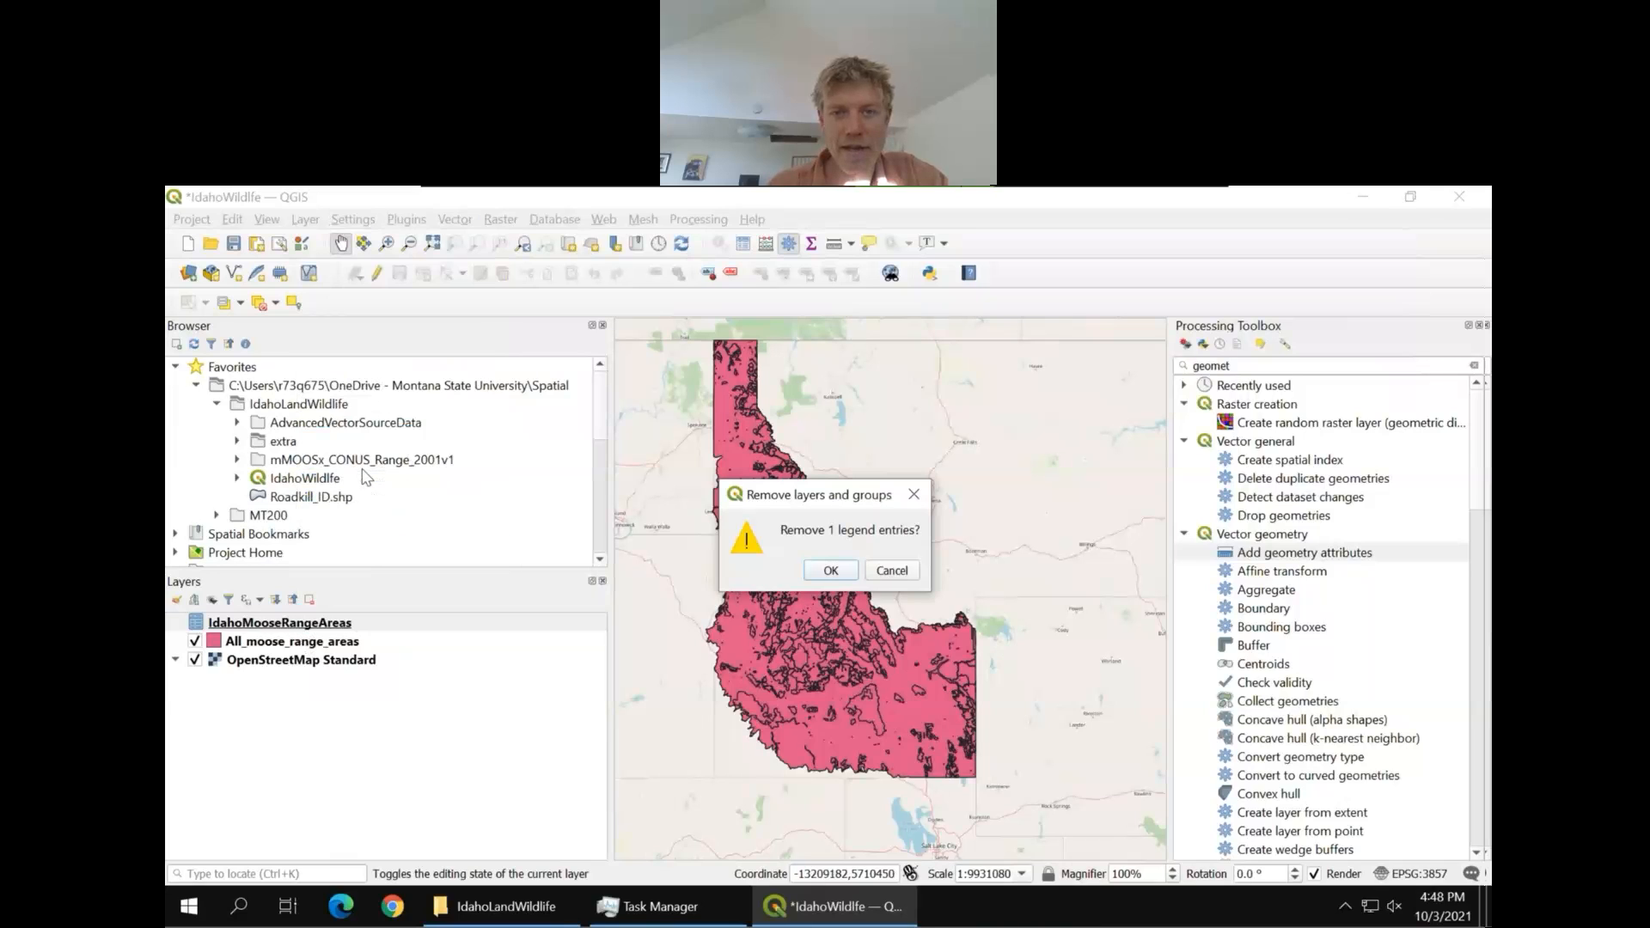
pyautogui.click(831, 572)
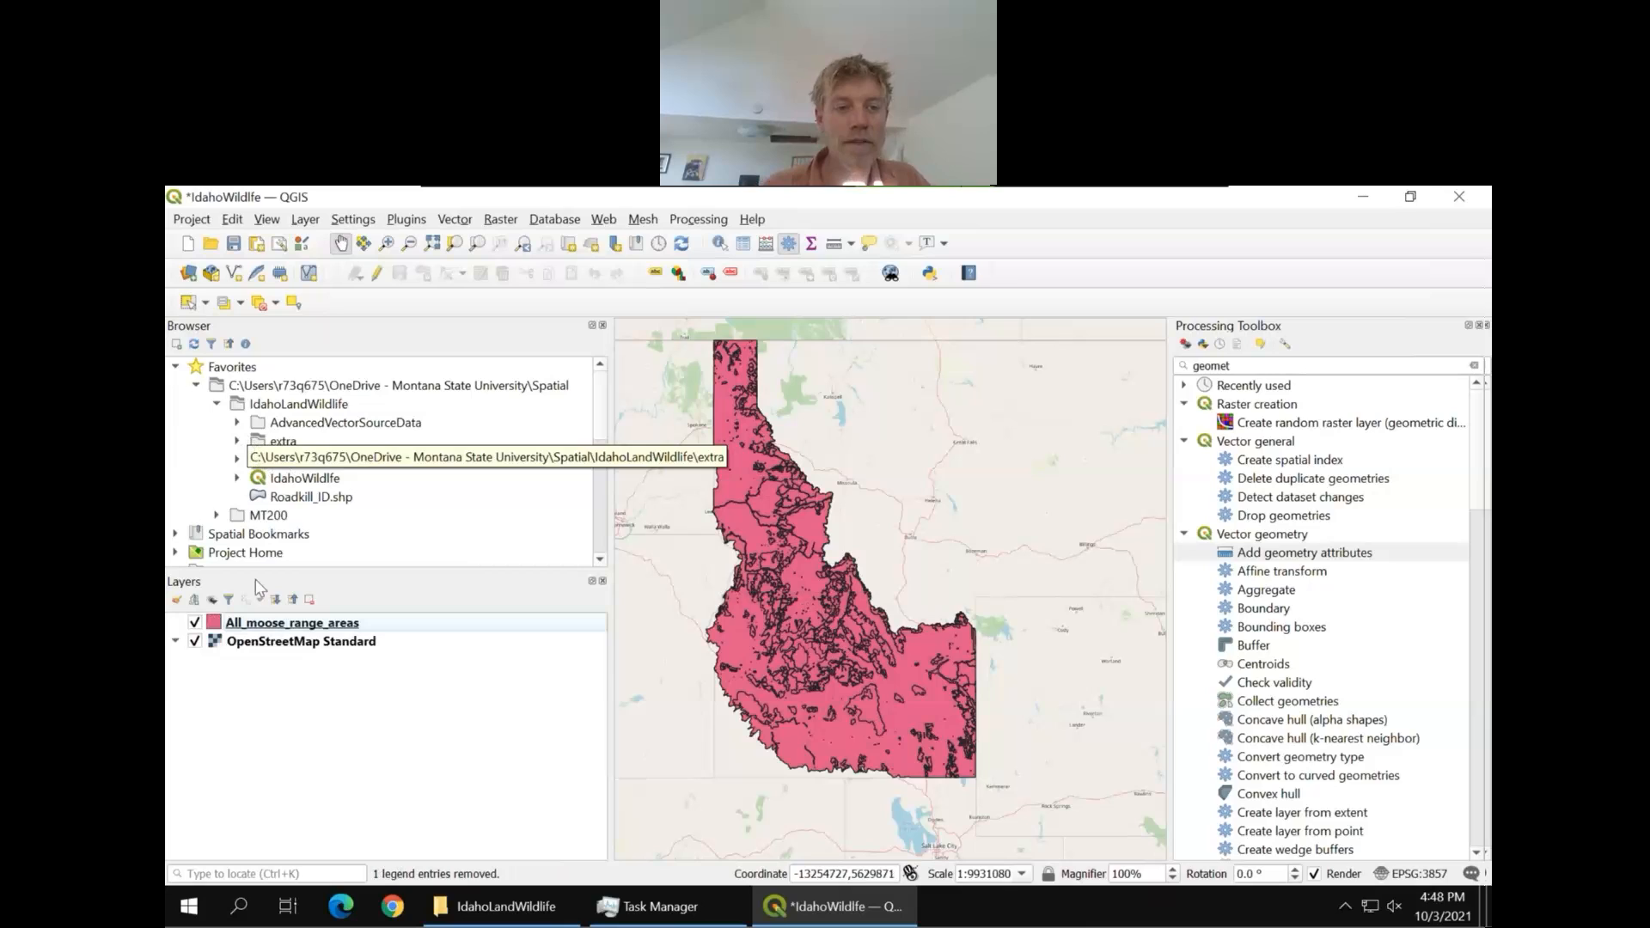
# Open the symbology properties of All_moose_range_areas and switch the renderer from Single Symbol to Categorized
pyautogui.rightClick(275, 626)
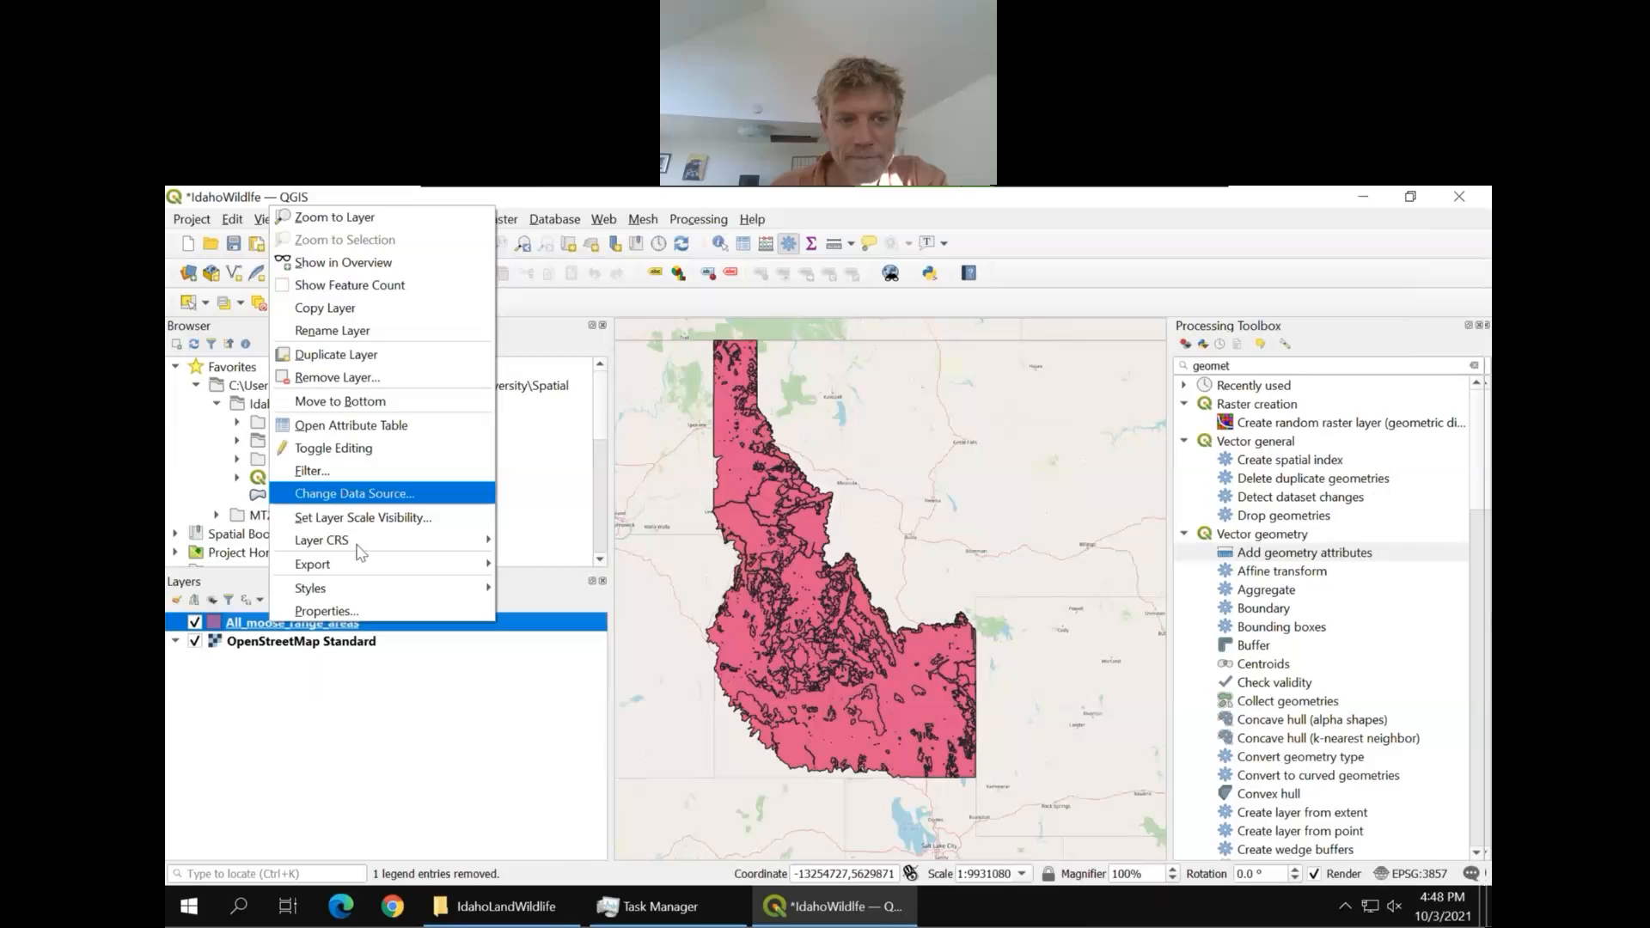
pyautogui.moveTo(355, 593)
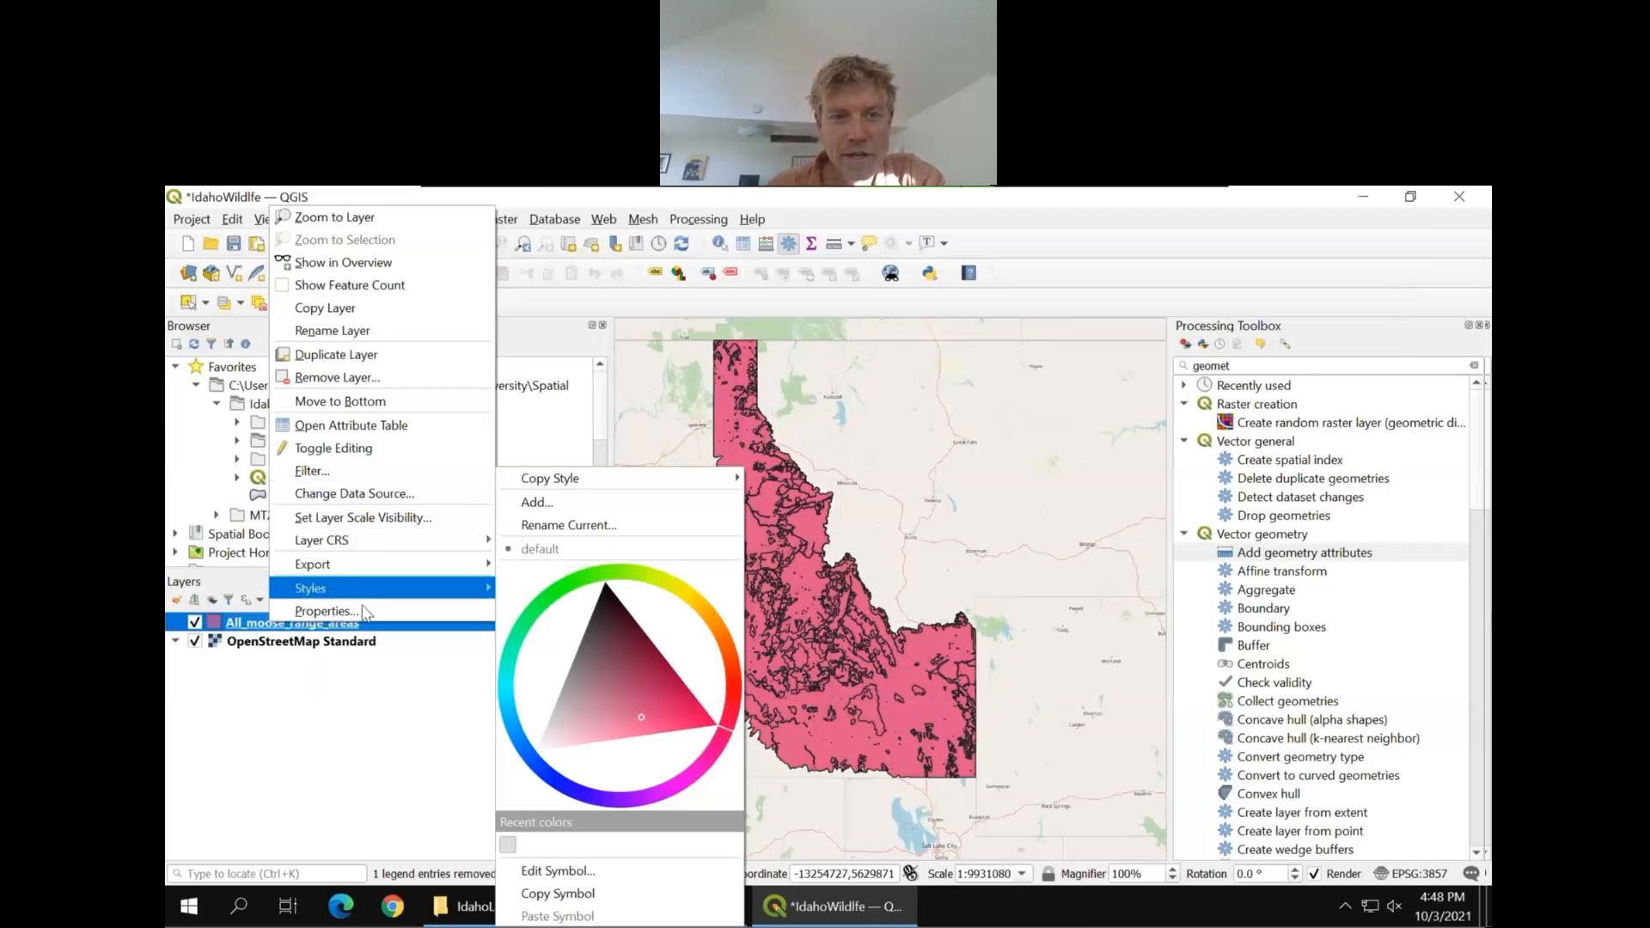
pyautogui.click(358, 611)
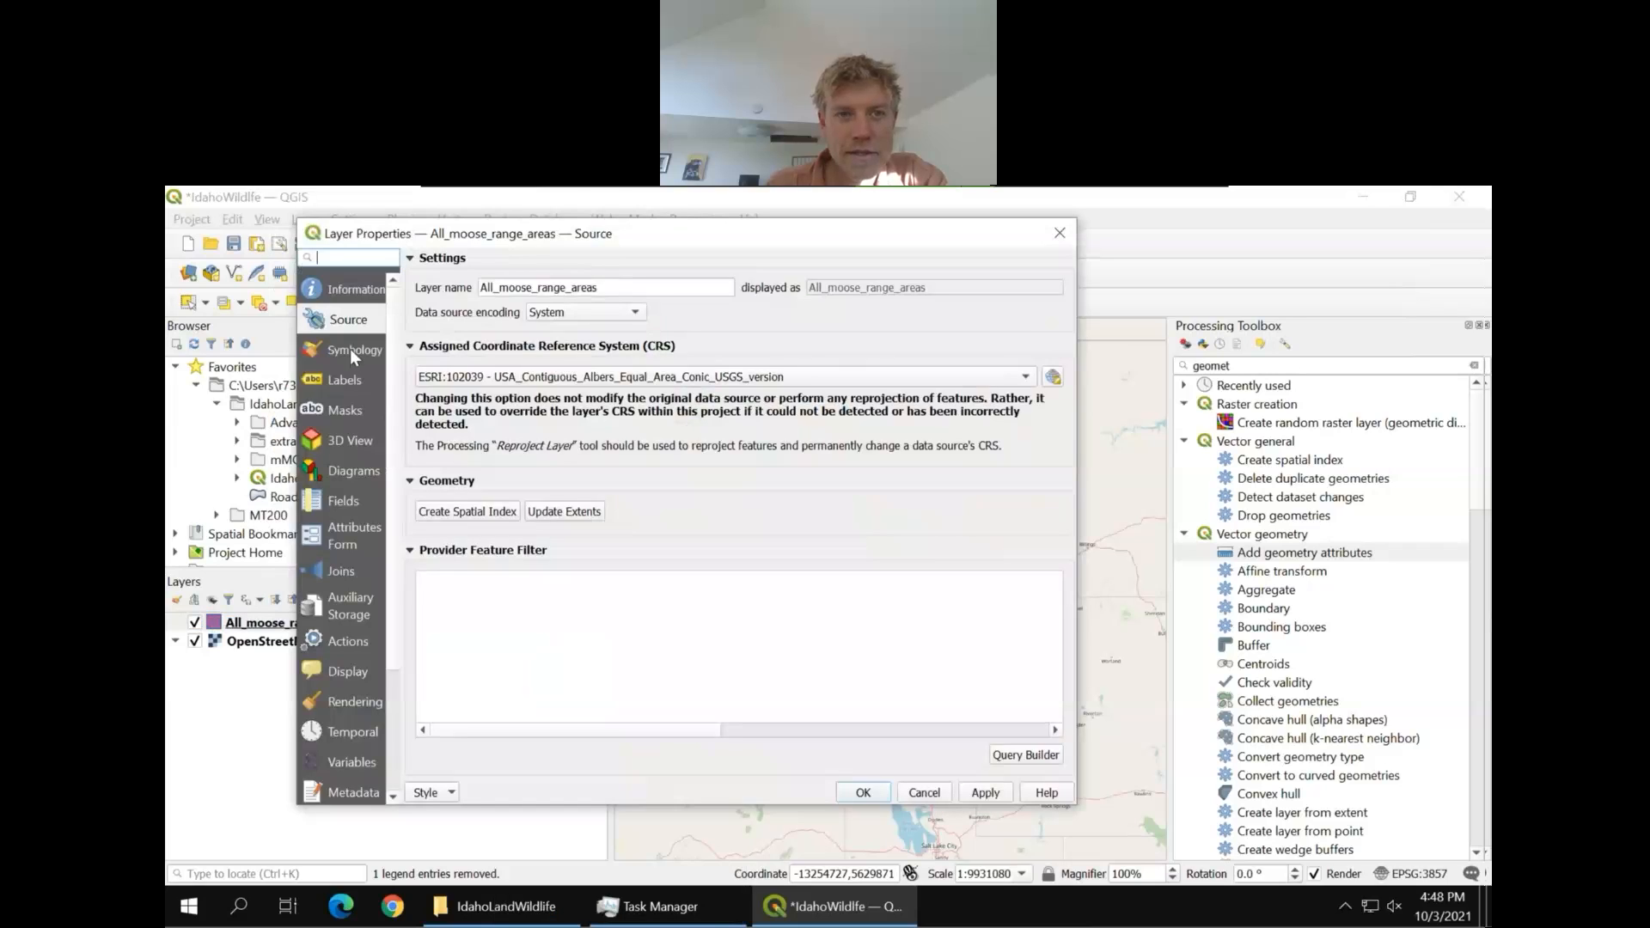
pyautogui.click(349, 349)
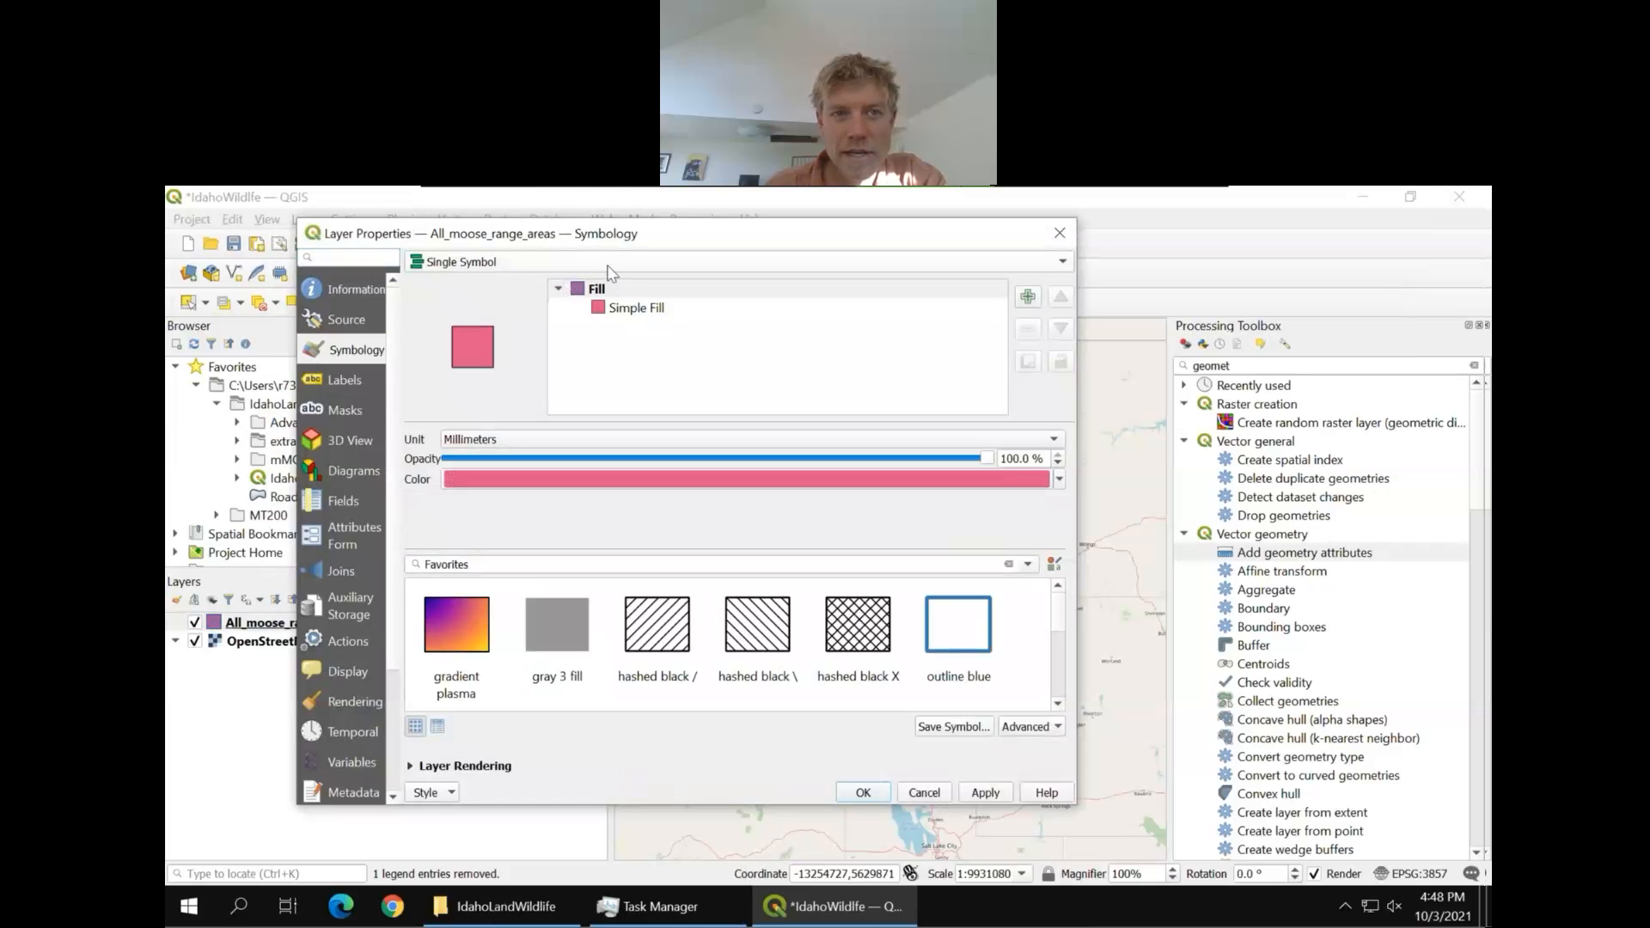
pyautogui.click(604, 267)
pyautogui.click(594, 282)
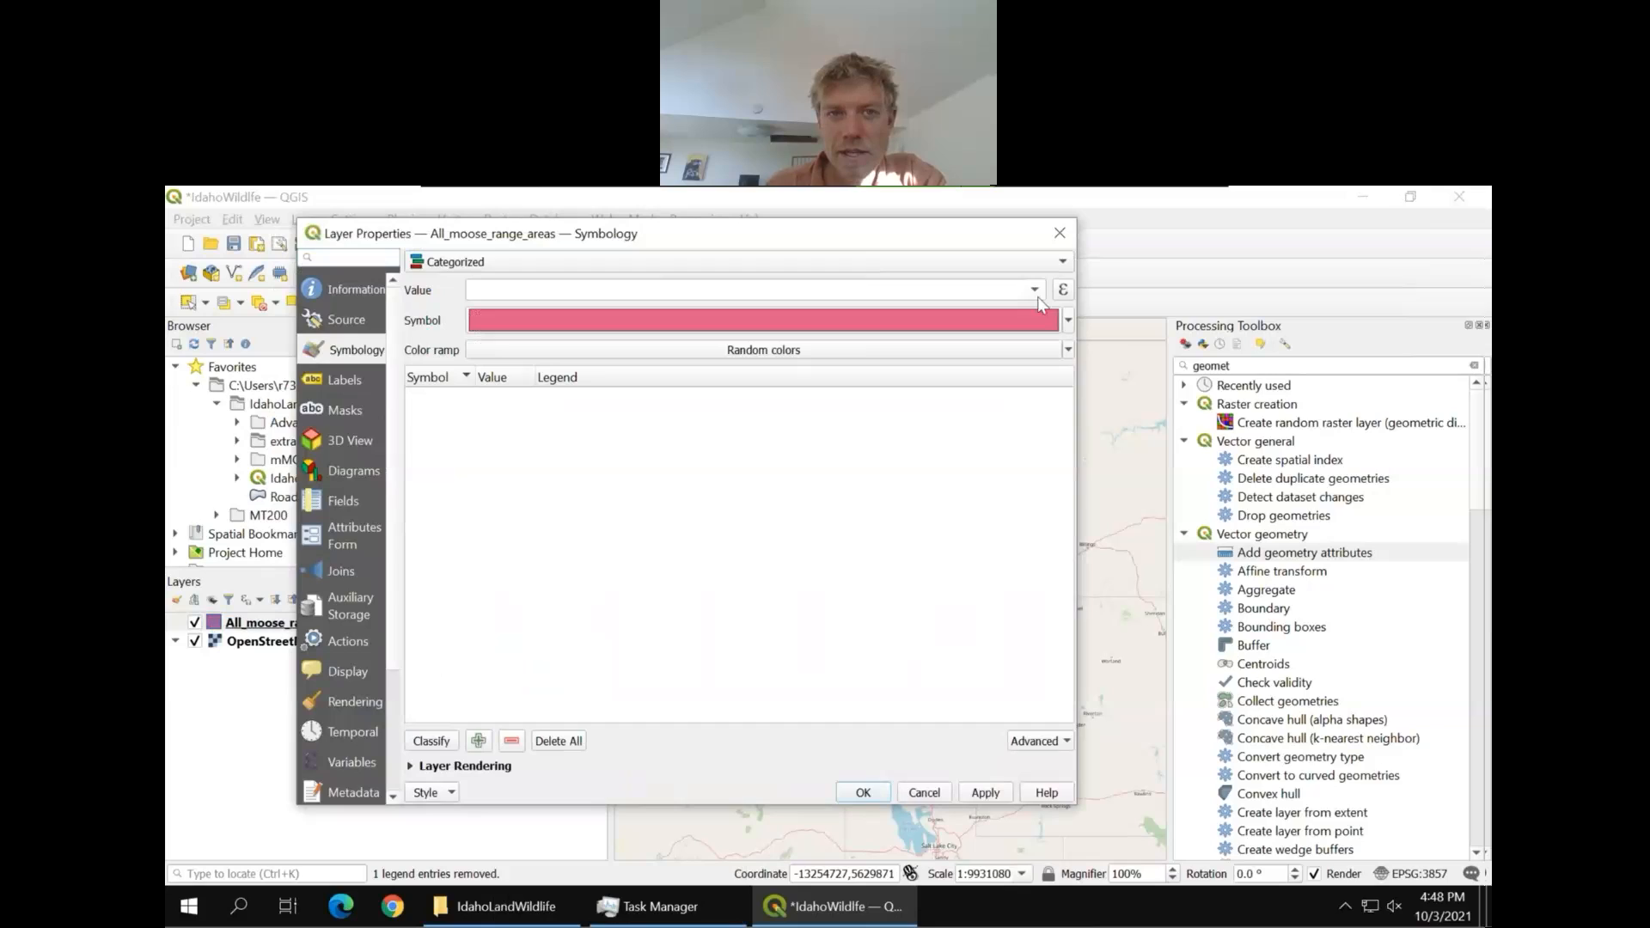
pyautogui.click(1035, 292)
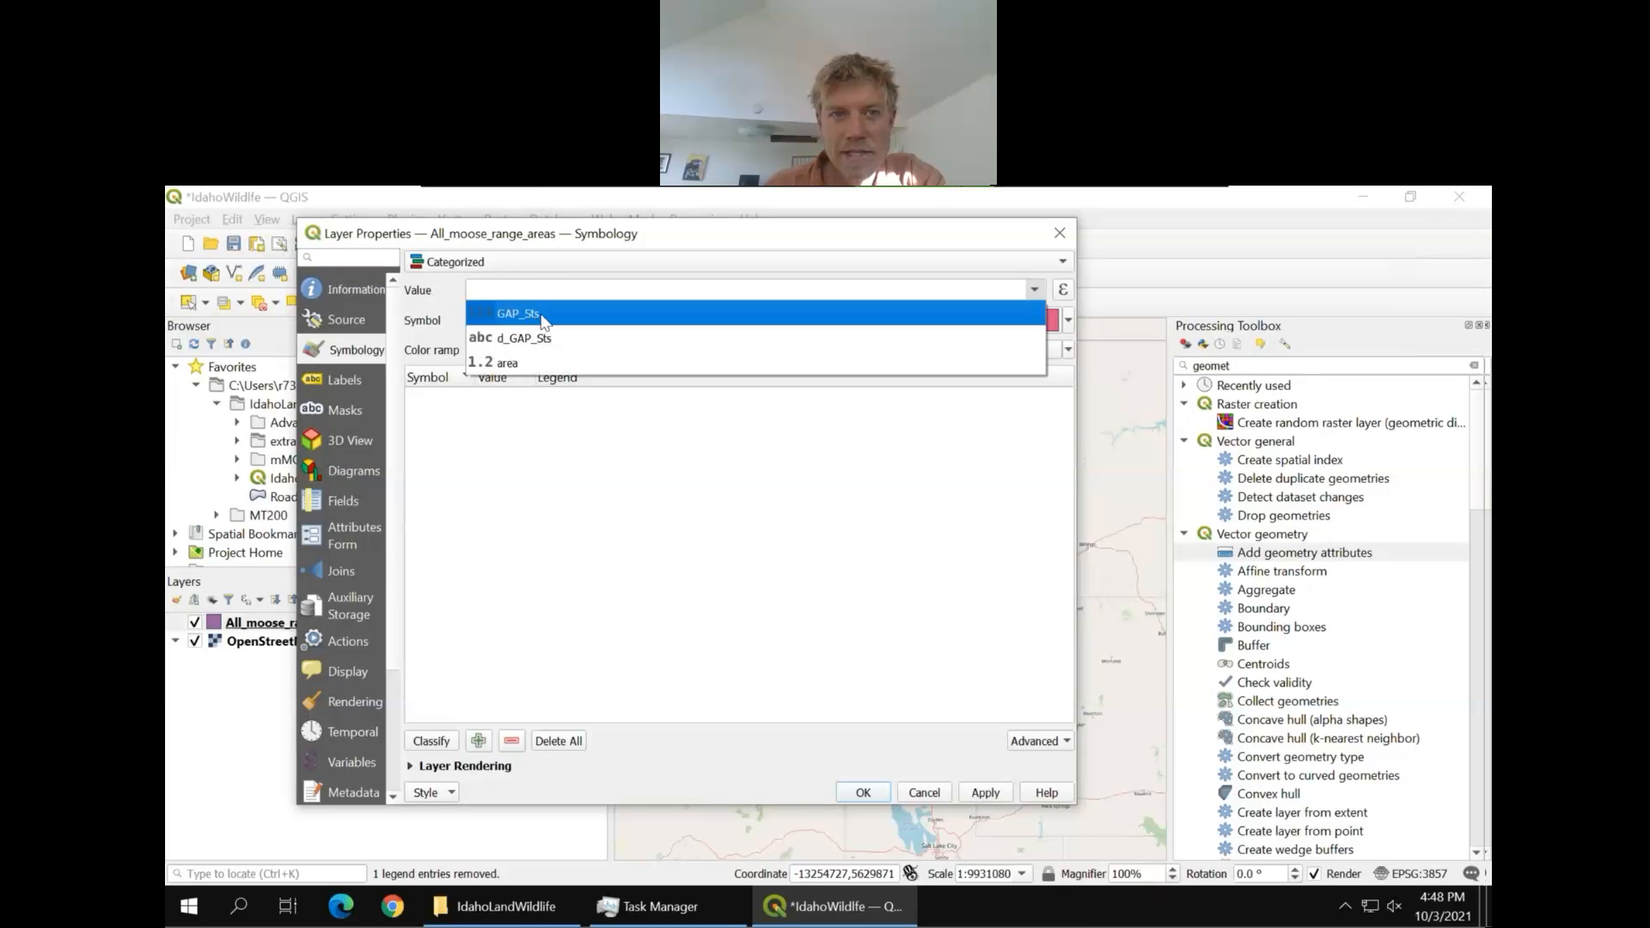
# Switch the renderer to Graduated and choose GAP_Sts as the value field
pyautogui.click(533, 266)
pyautogui.click(509, 277)
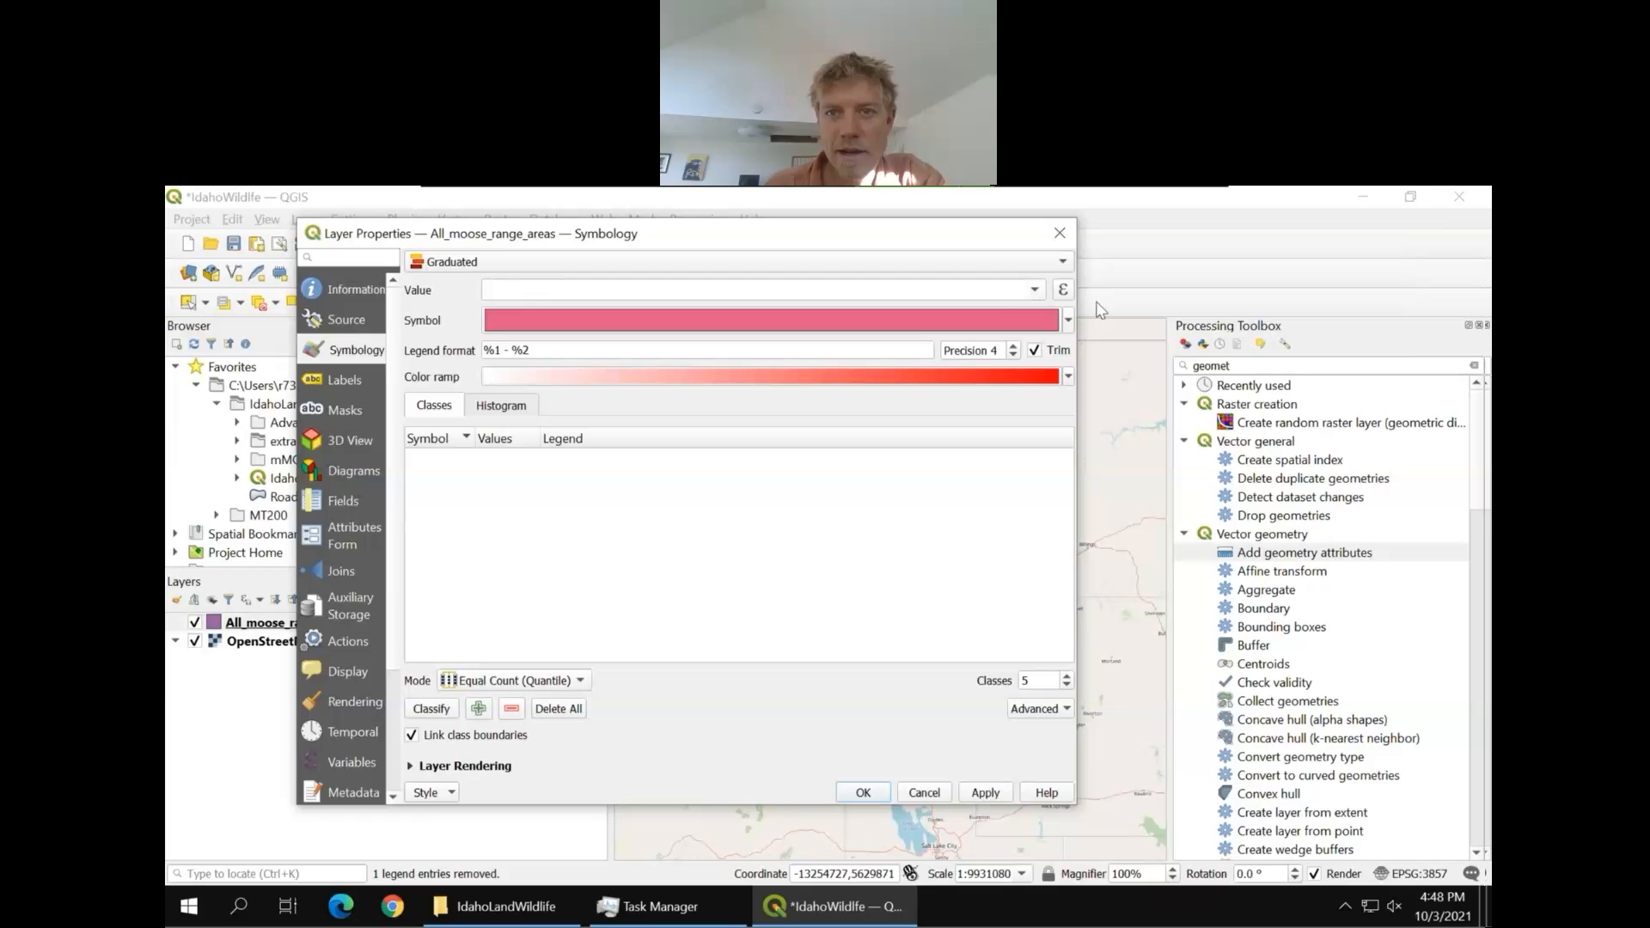
pyautogui.click(899, 293)
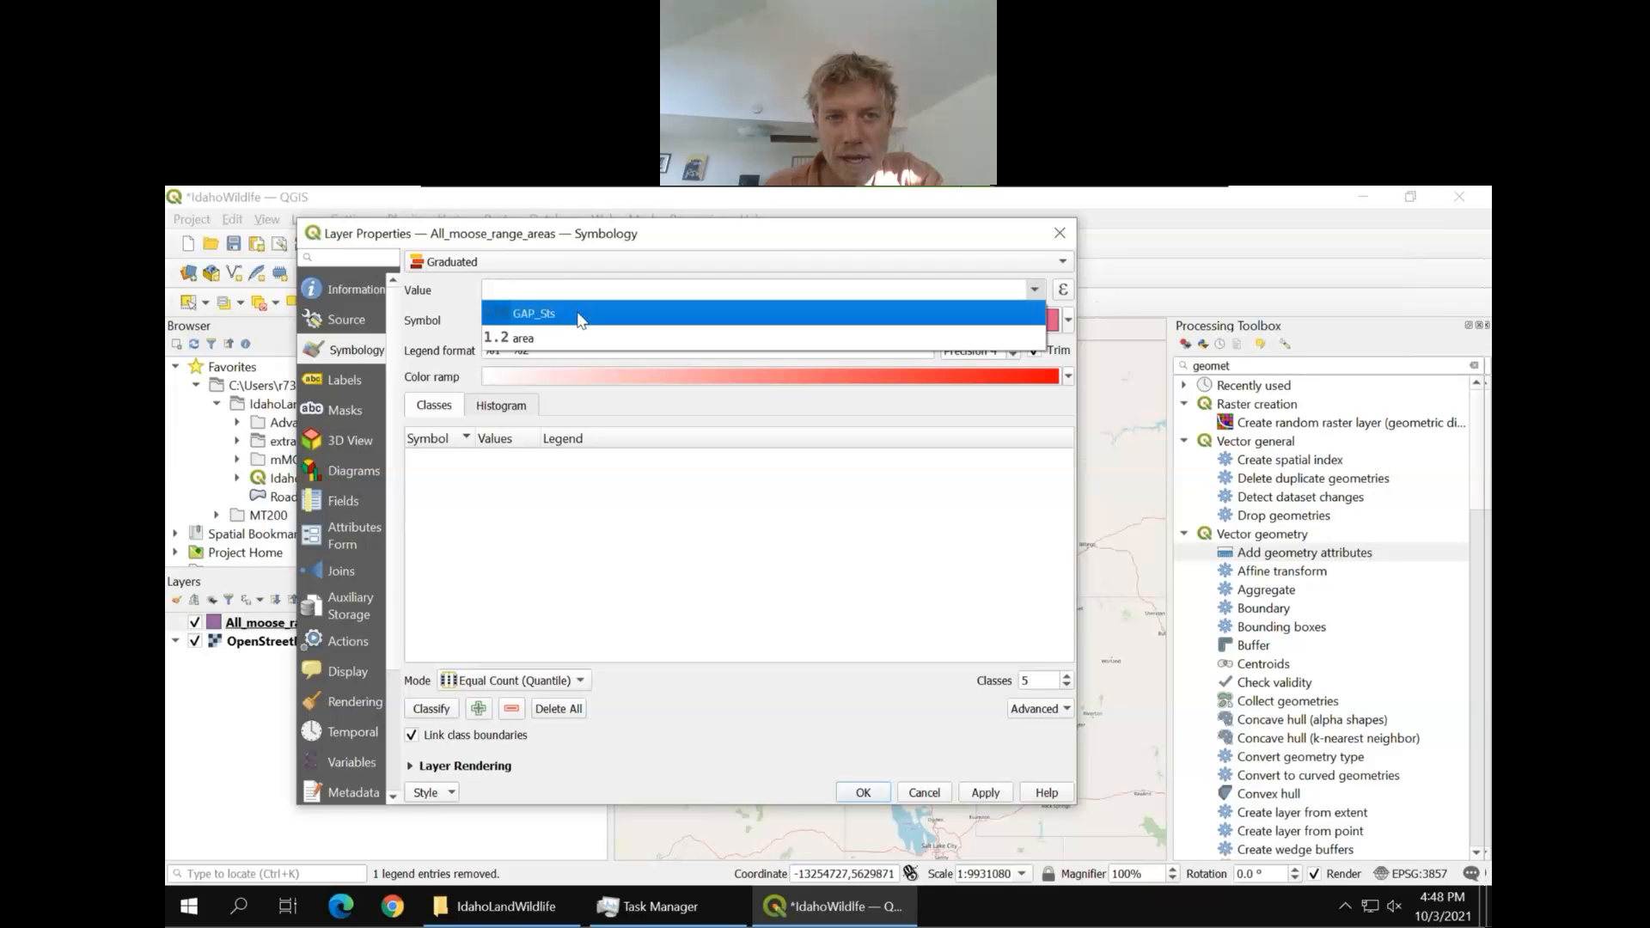
pyautogui.click(580, 317)
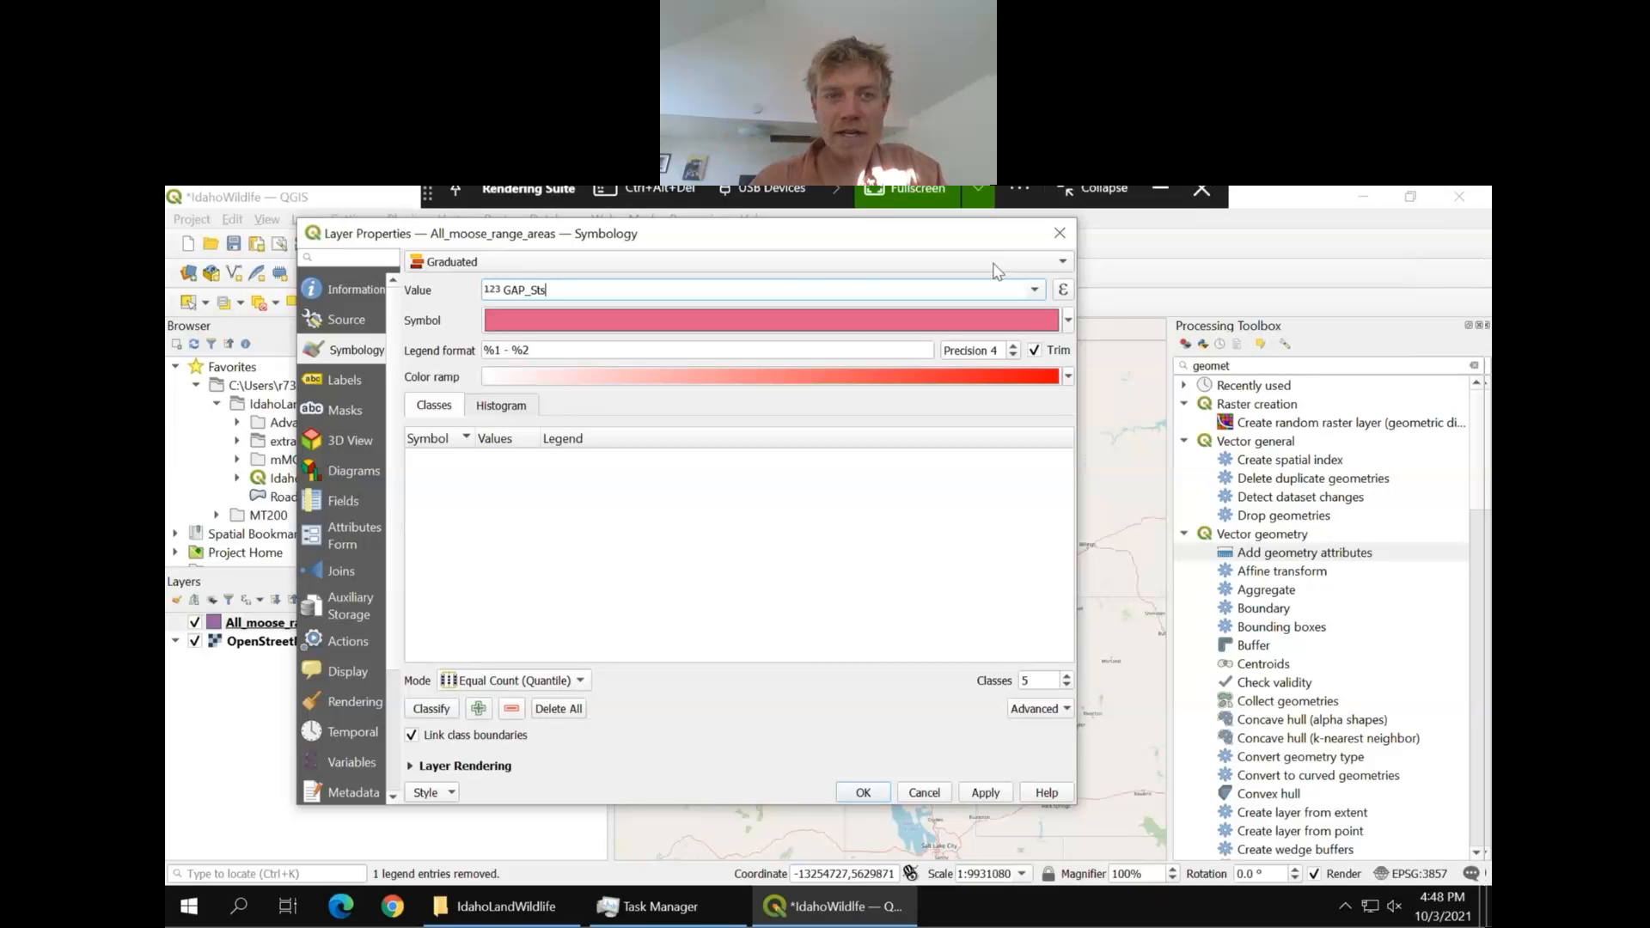
# Set the renderer back to Categorized, apply the Greens color ramp, and classify the GAP_Sts values
pyautogui.click(603, 261)
pyautogui.click(588, 244)
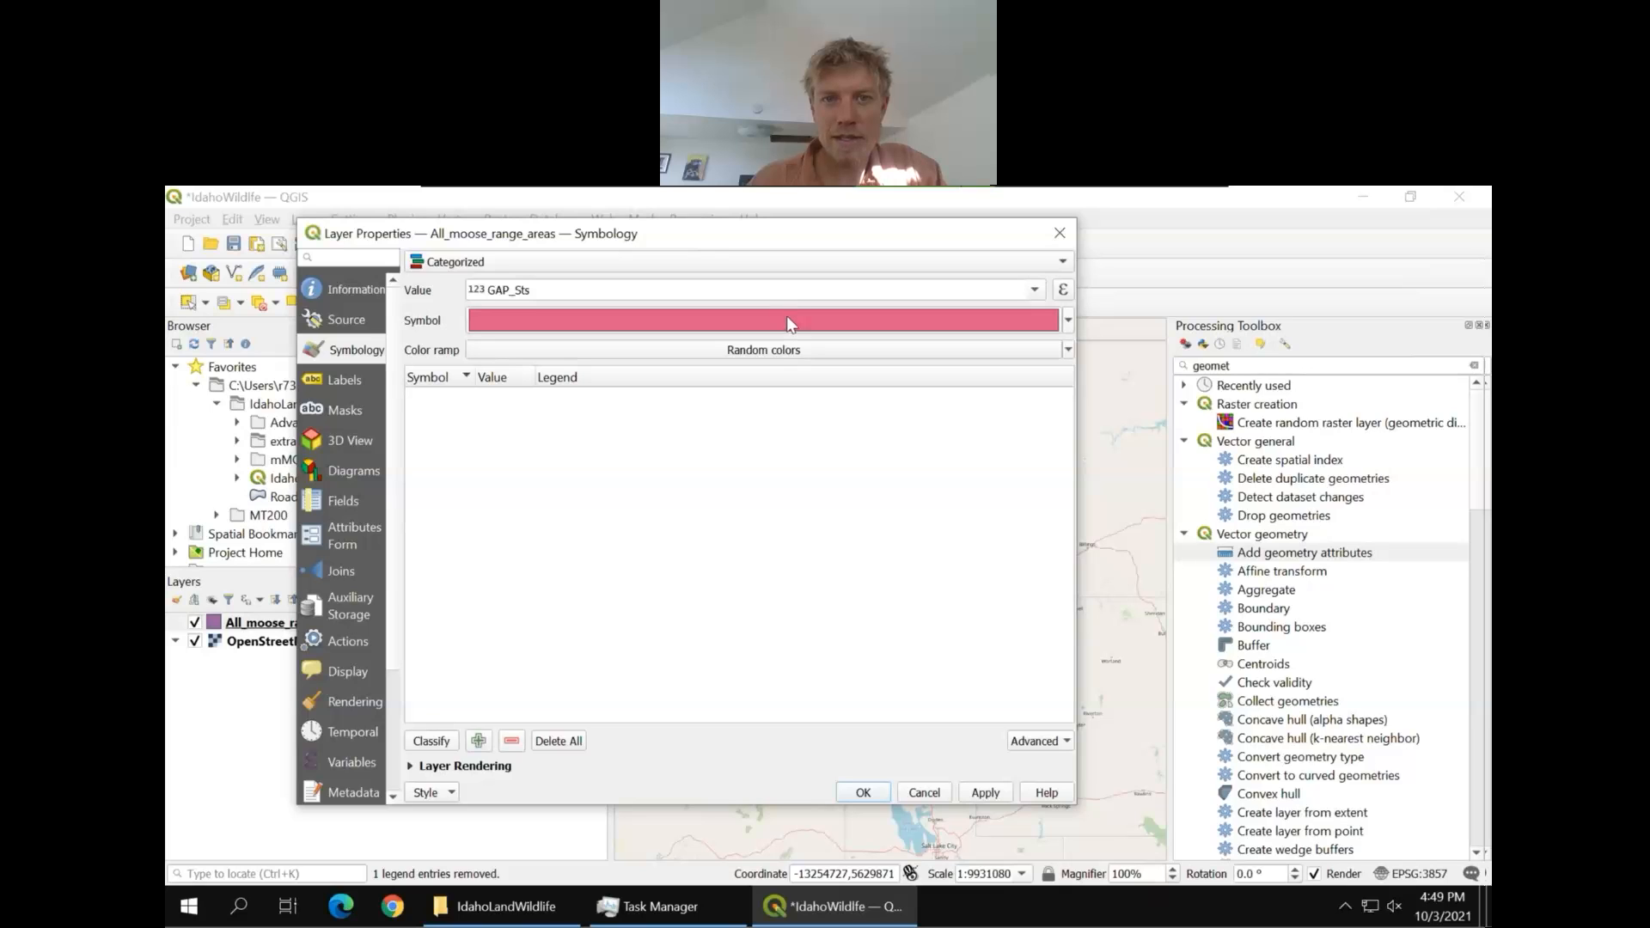
pyautogui.click(780, 354)
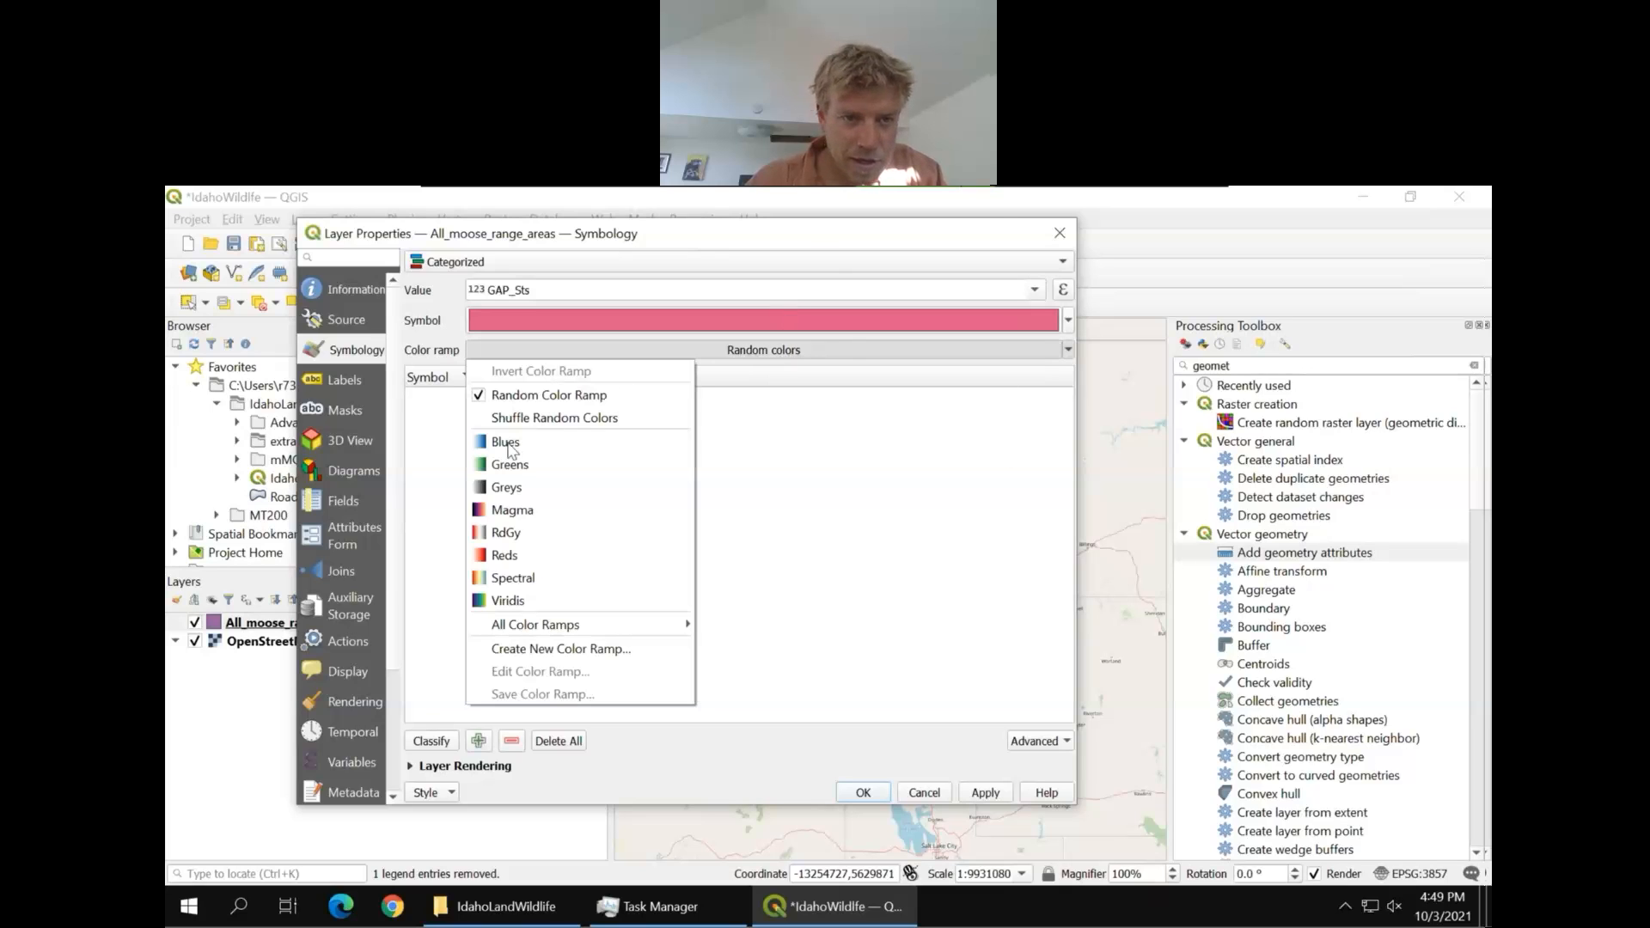
pyautogui.click(521, 471)
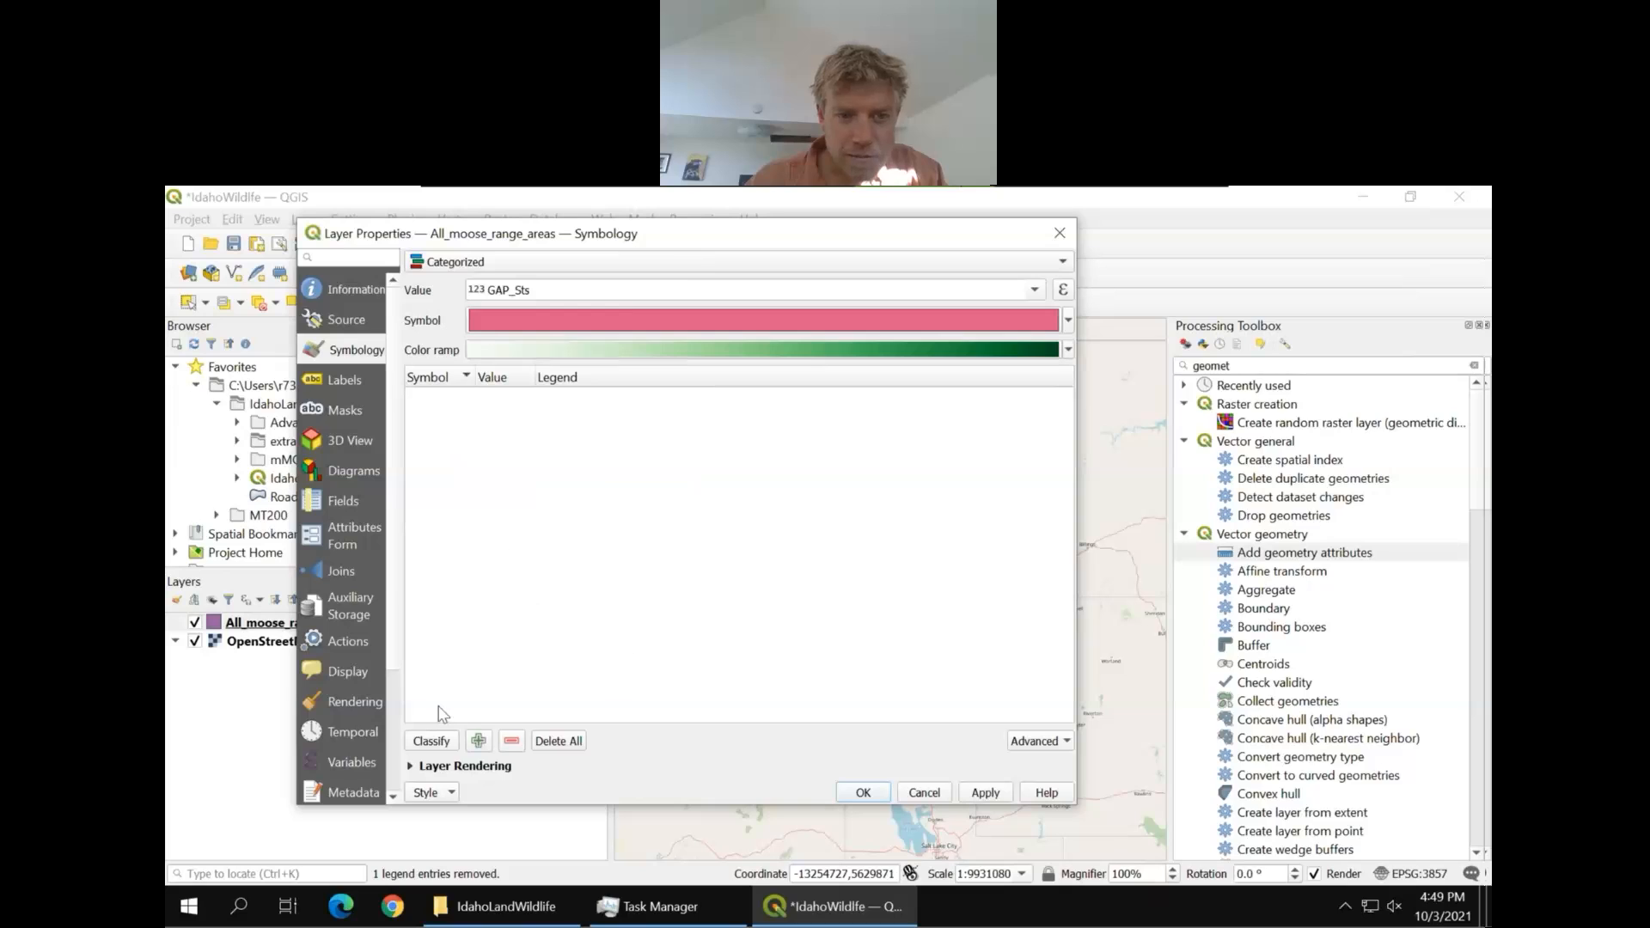
pyautogui.click(430, 741)
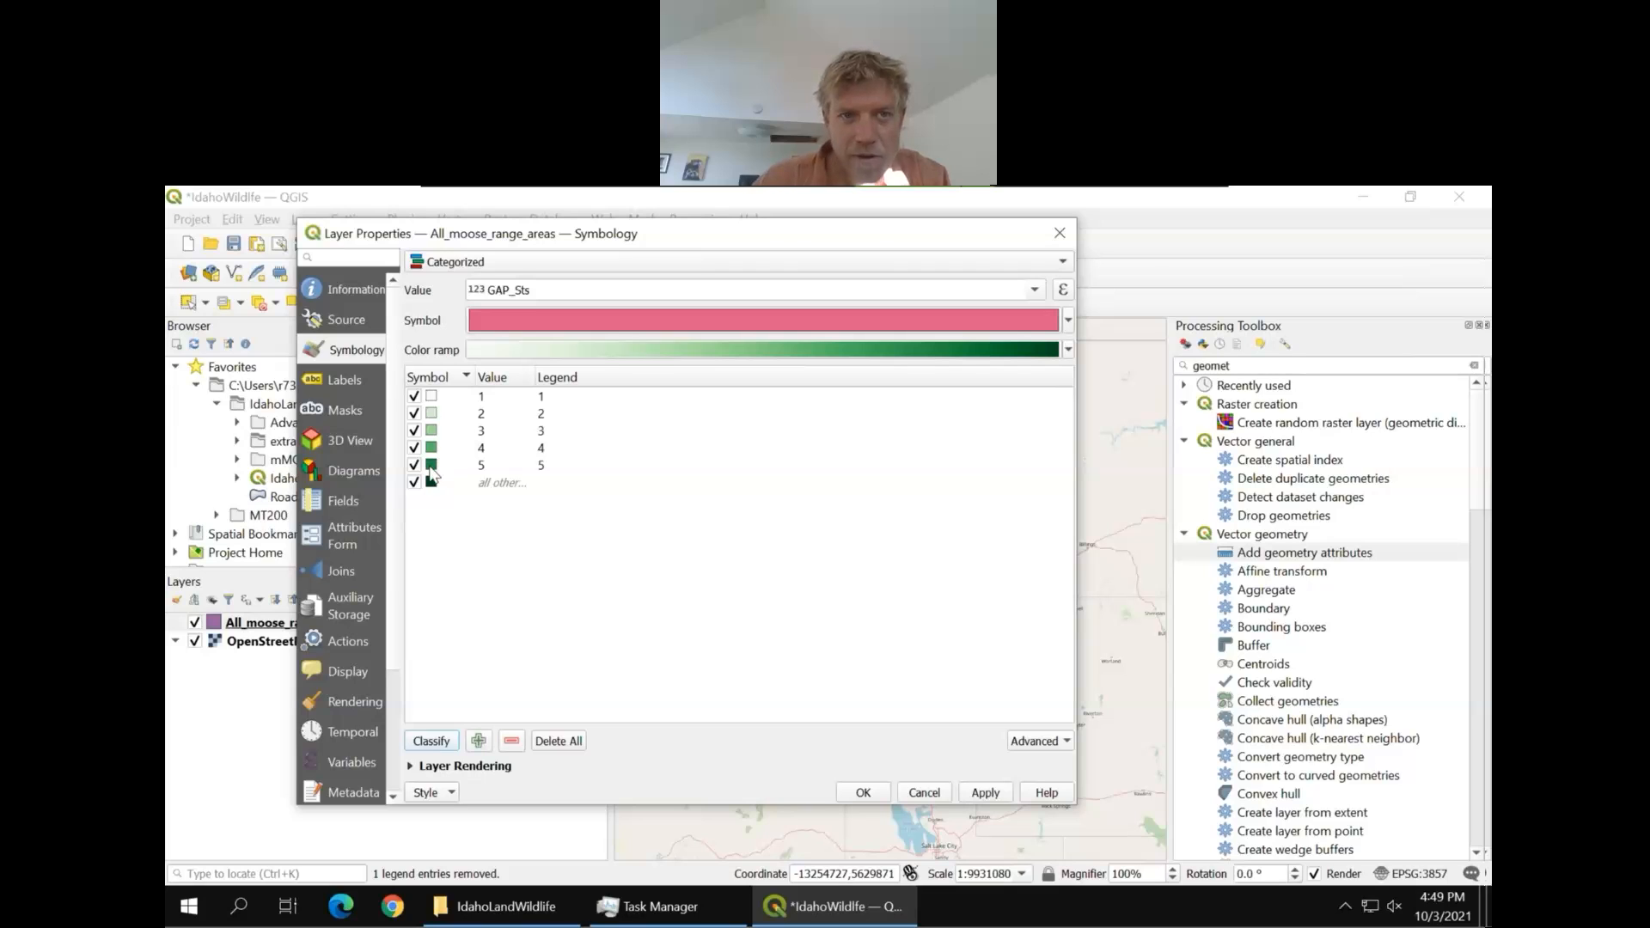
# Invert the Greens color ramp for the GAP_Sts categories and apply the symbology to All_moose_range_areas
pyautogui.moveTo(526, 240); pyautogui.dragTo(676, 239)
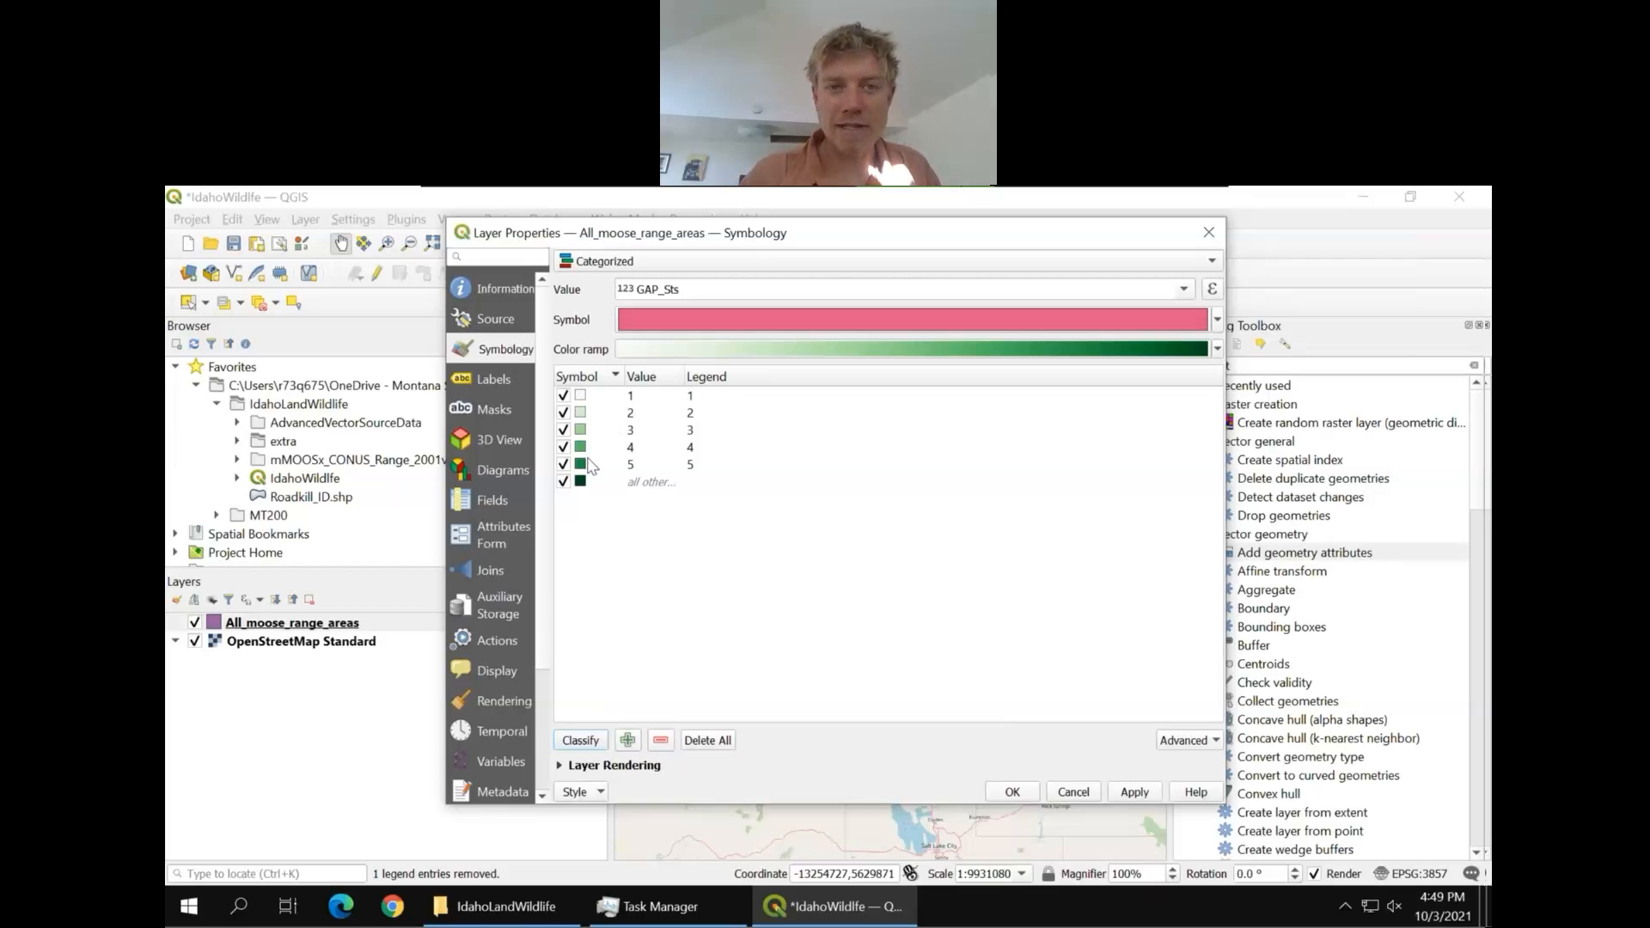
pyautogui.click(701, 352)
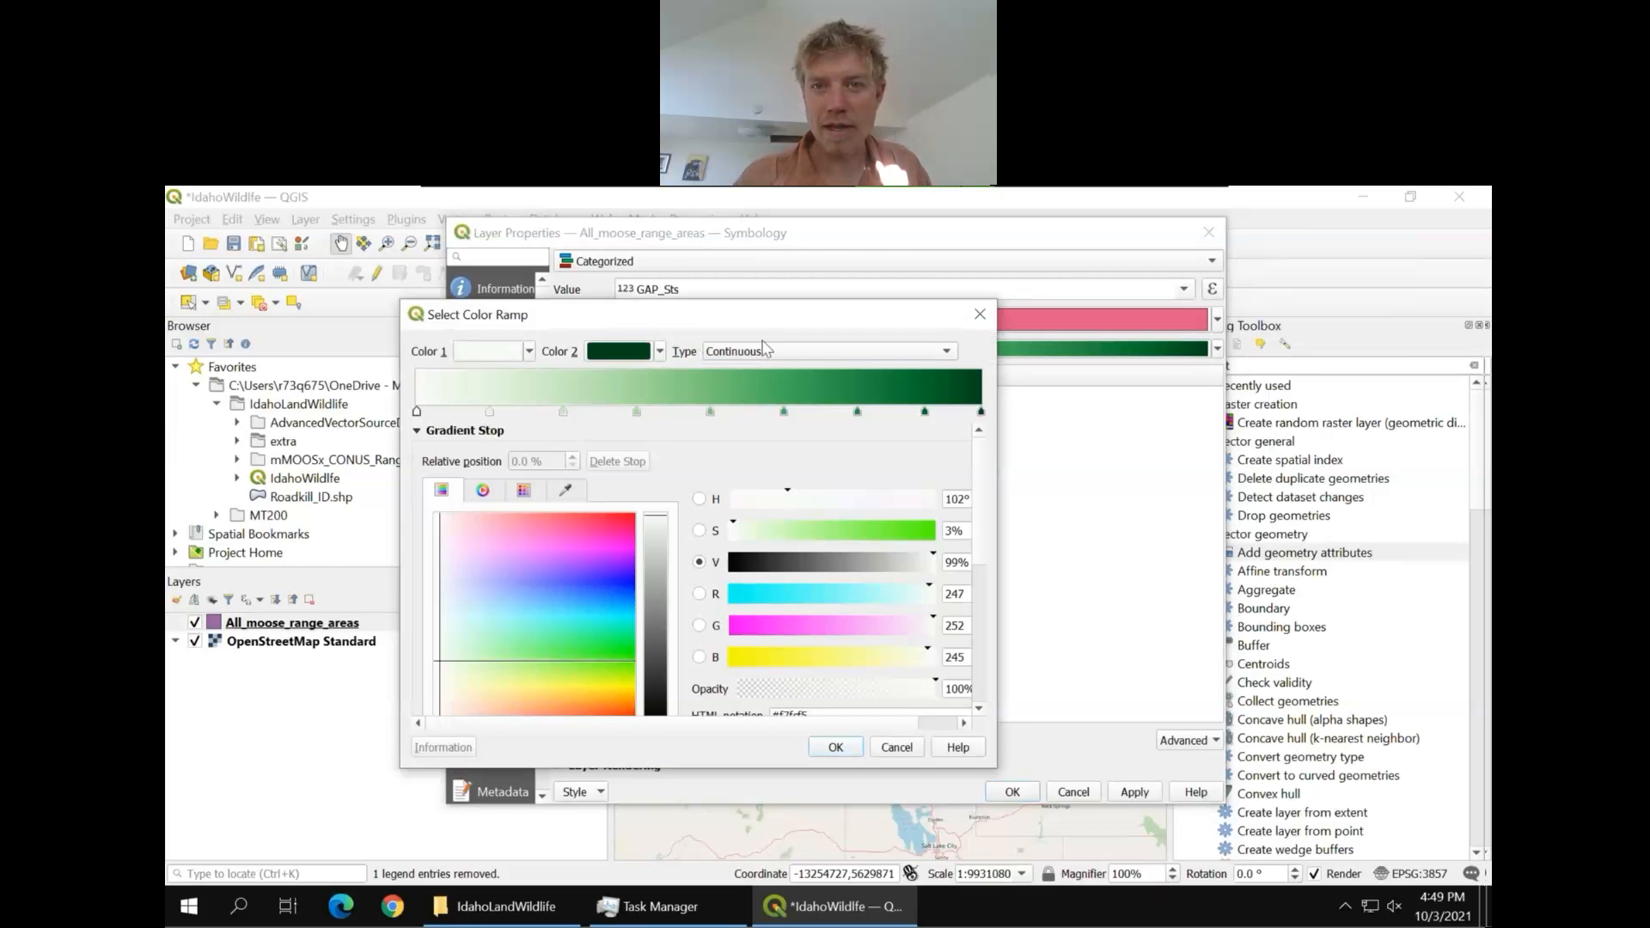
pyautogui.click(980, 315)
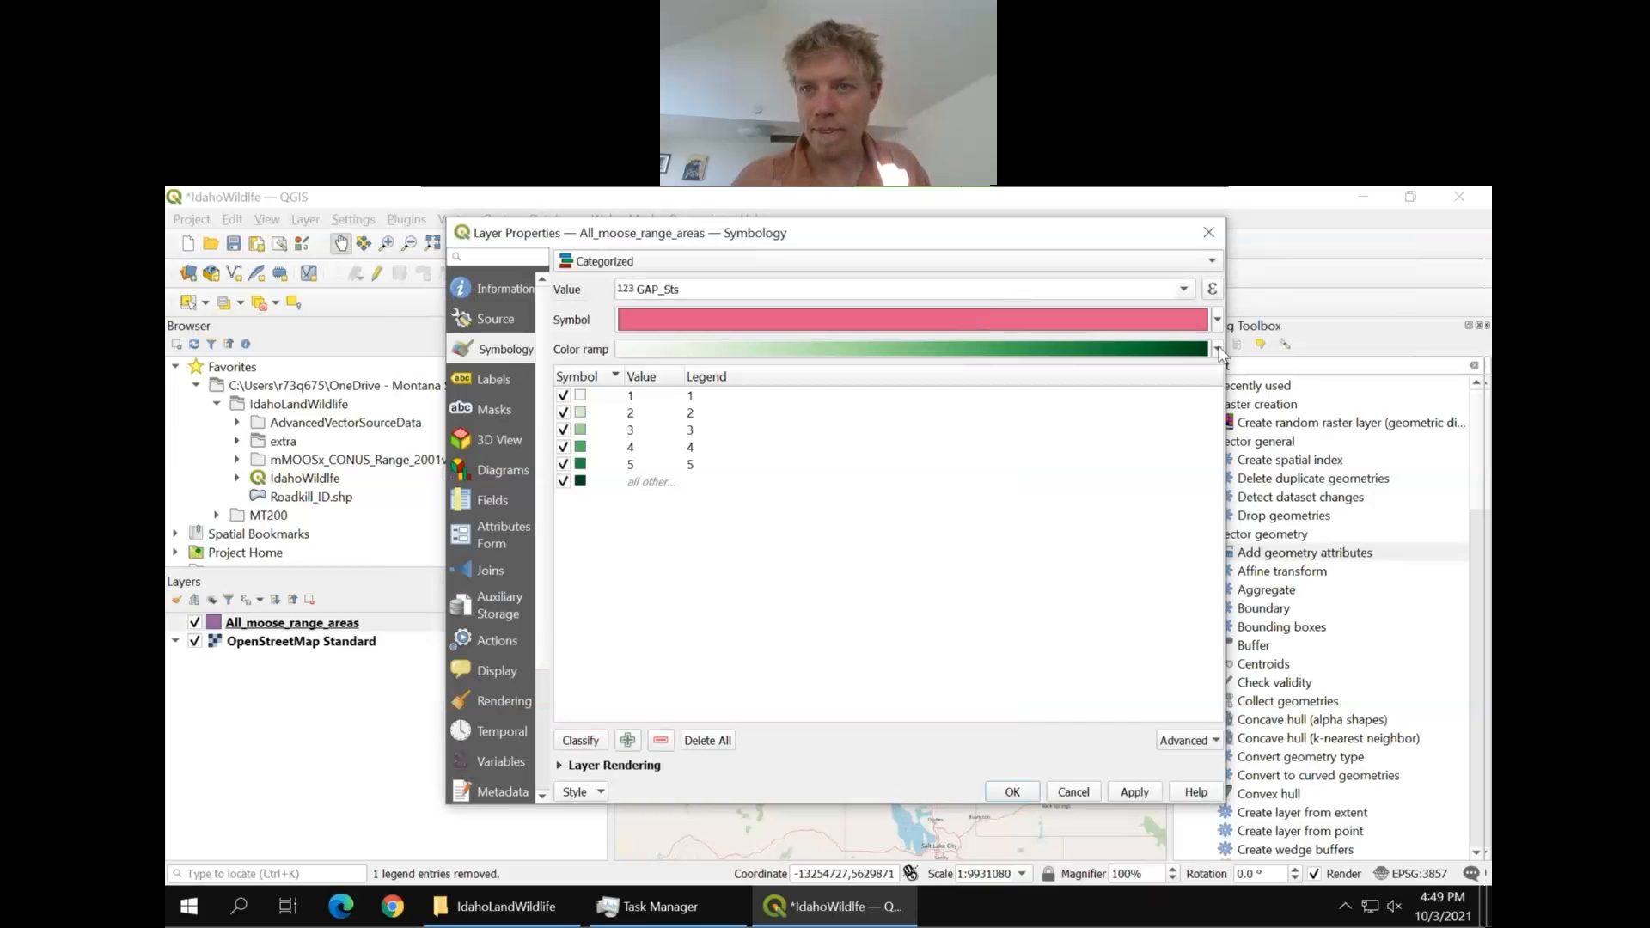
pyautogui.click(1218, 350)
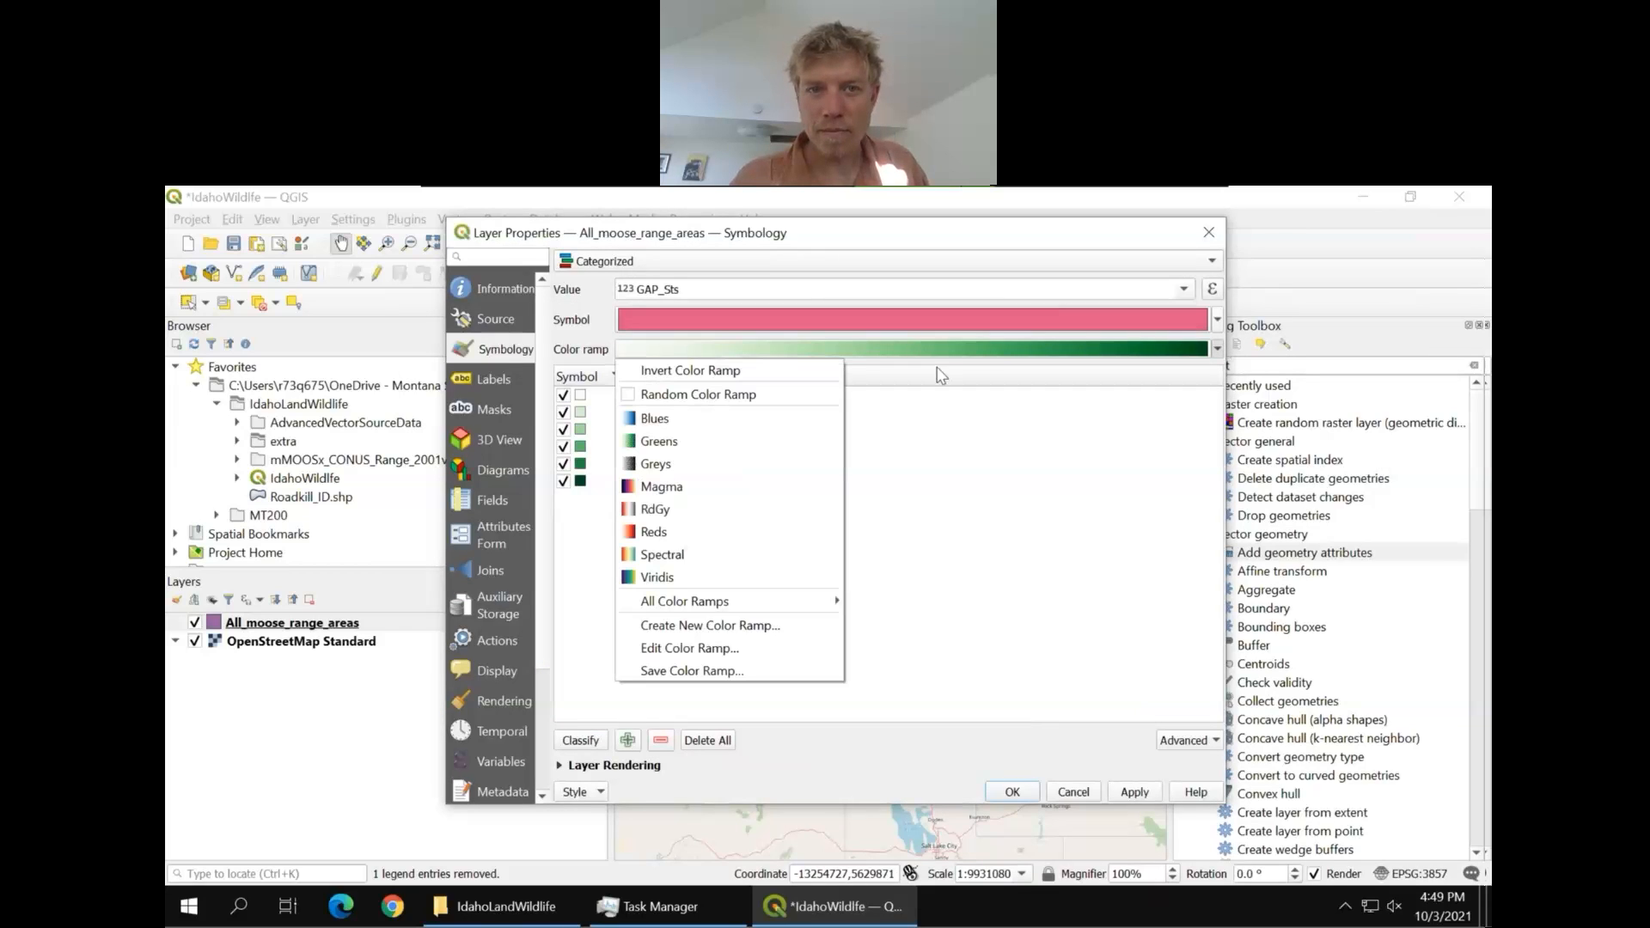
pyautogui.click(725, 373)
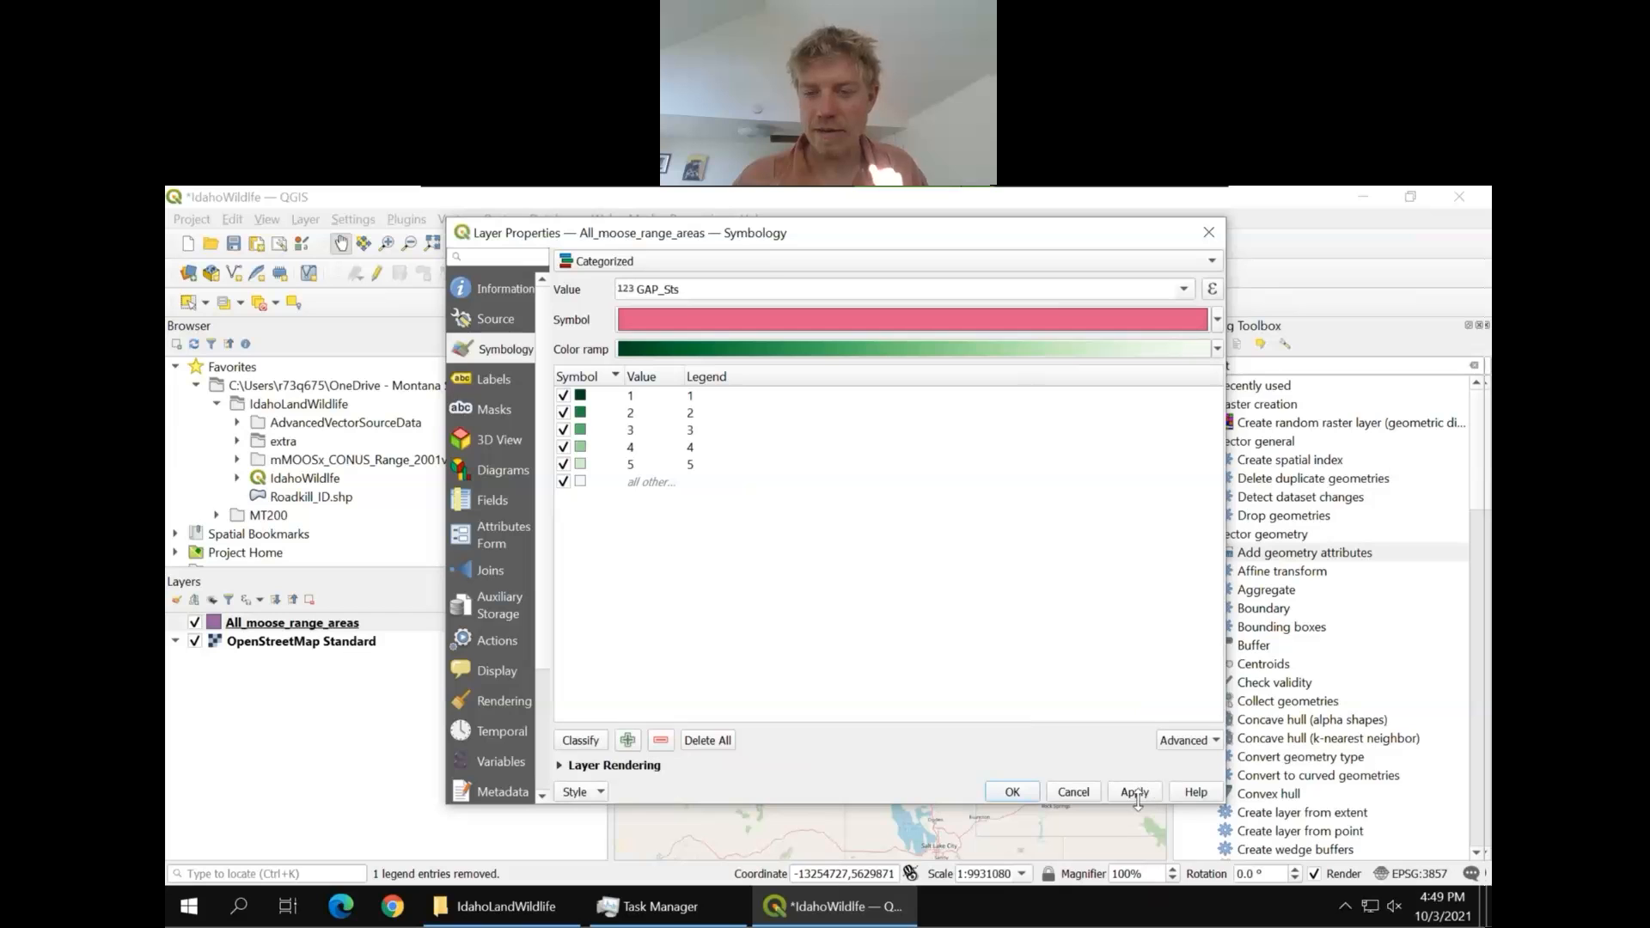
pyautogui.click(1012, 792)
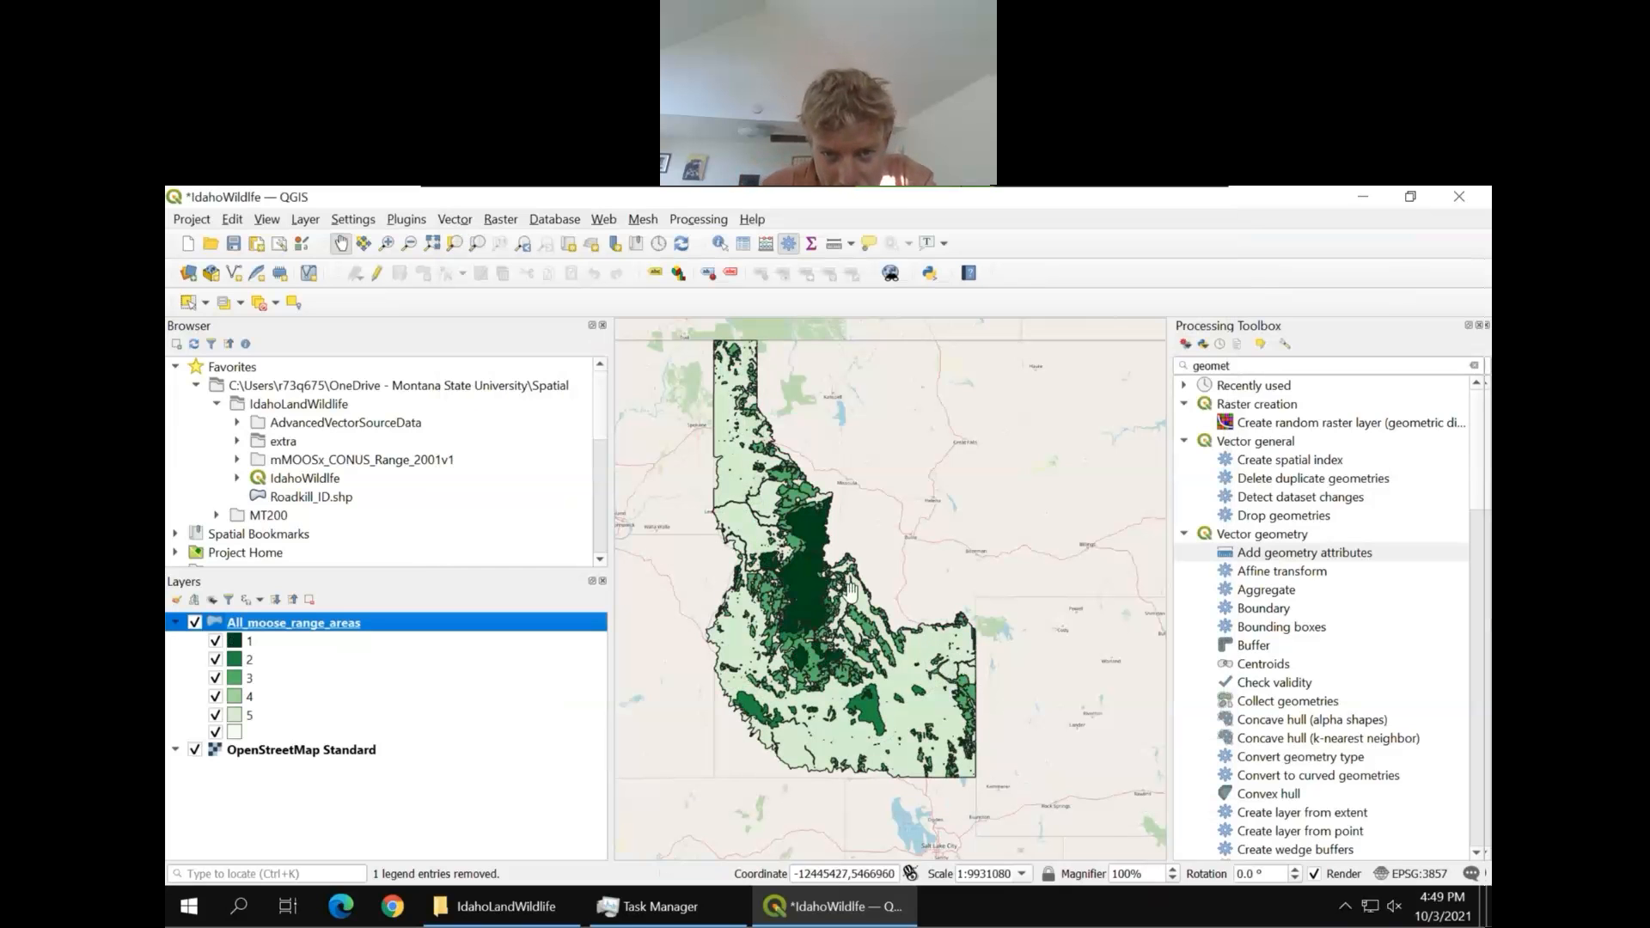
# Review the GAP status values in the attribute table of All_moose_range_areas
pyautogui.rightClick(368, 622)
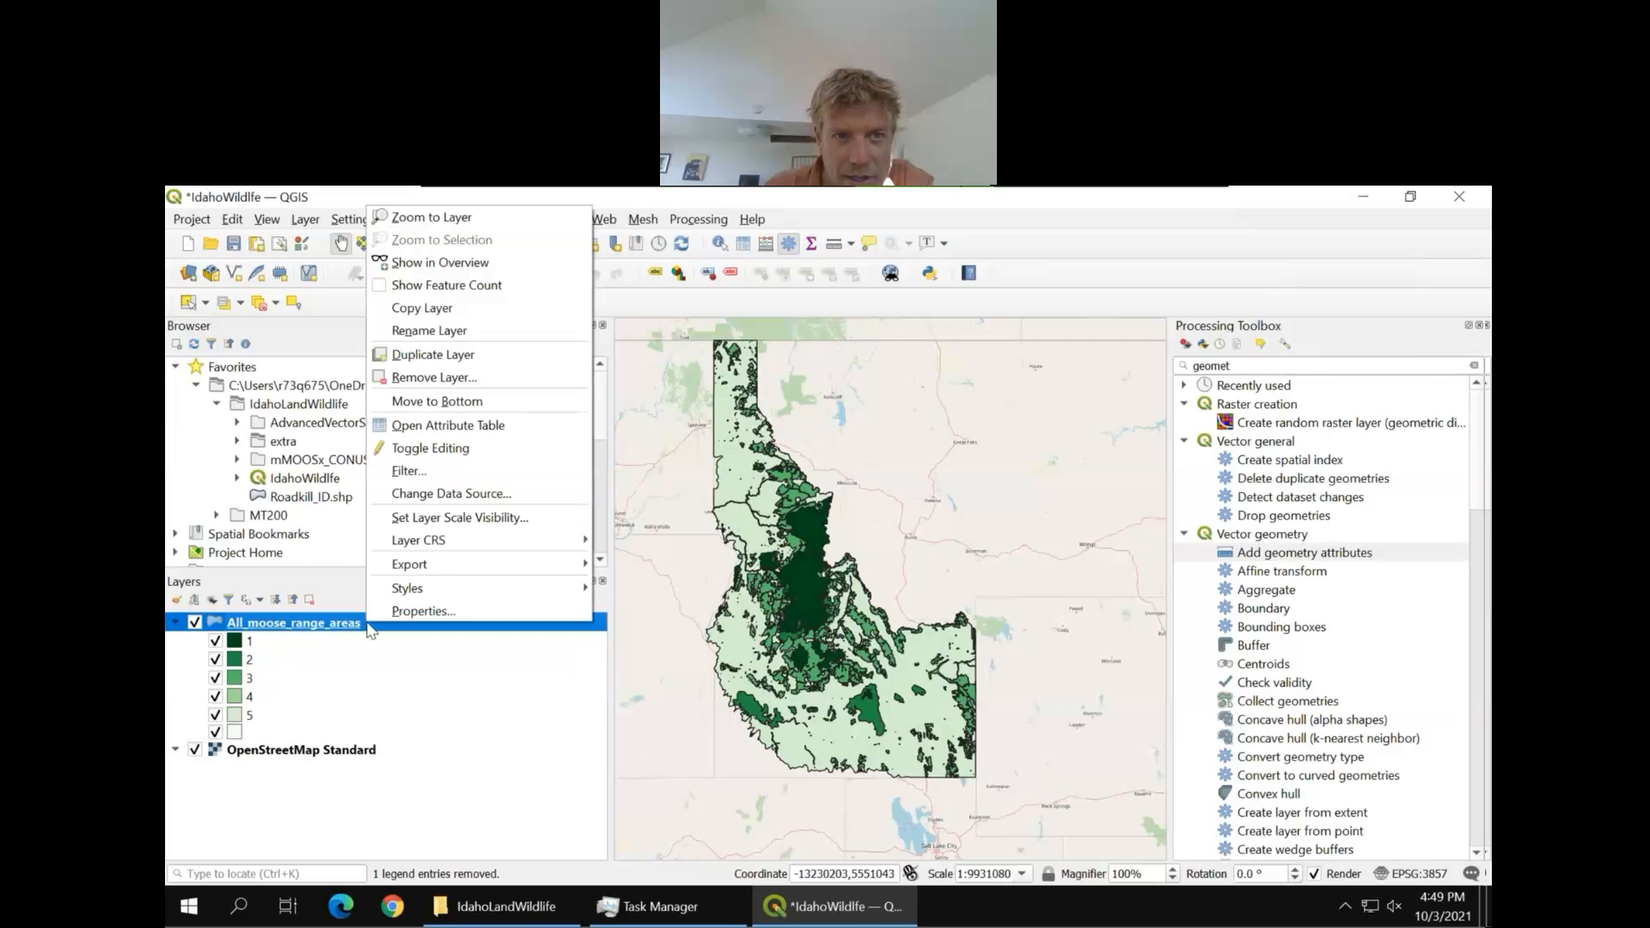
pyautogui.click(447, 426)
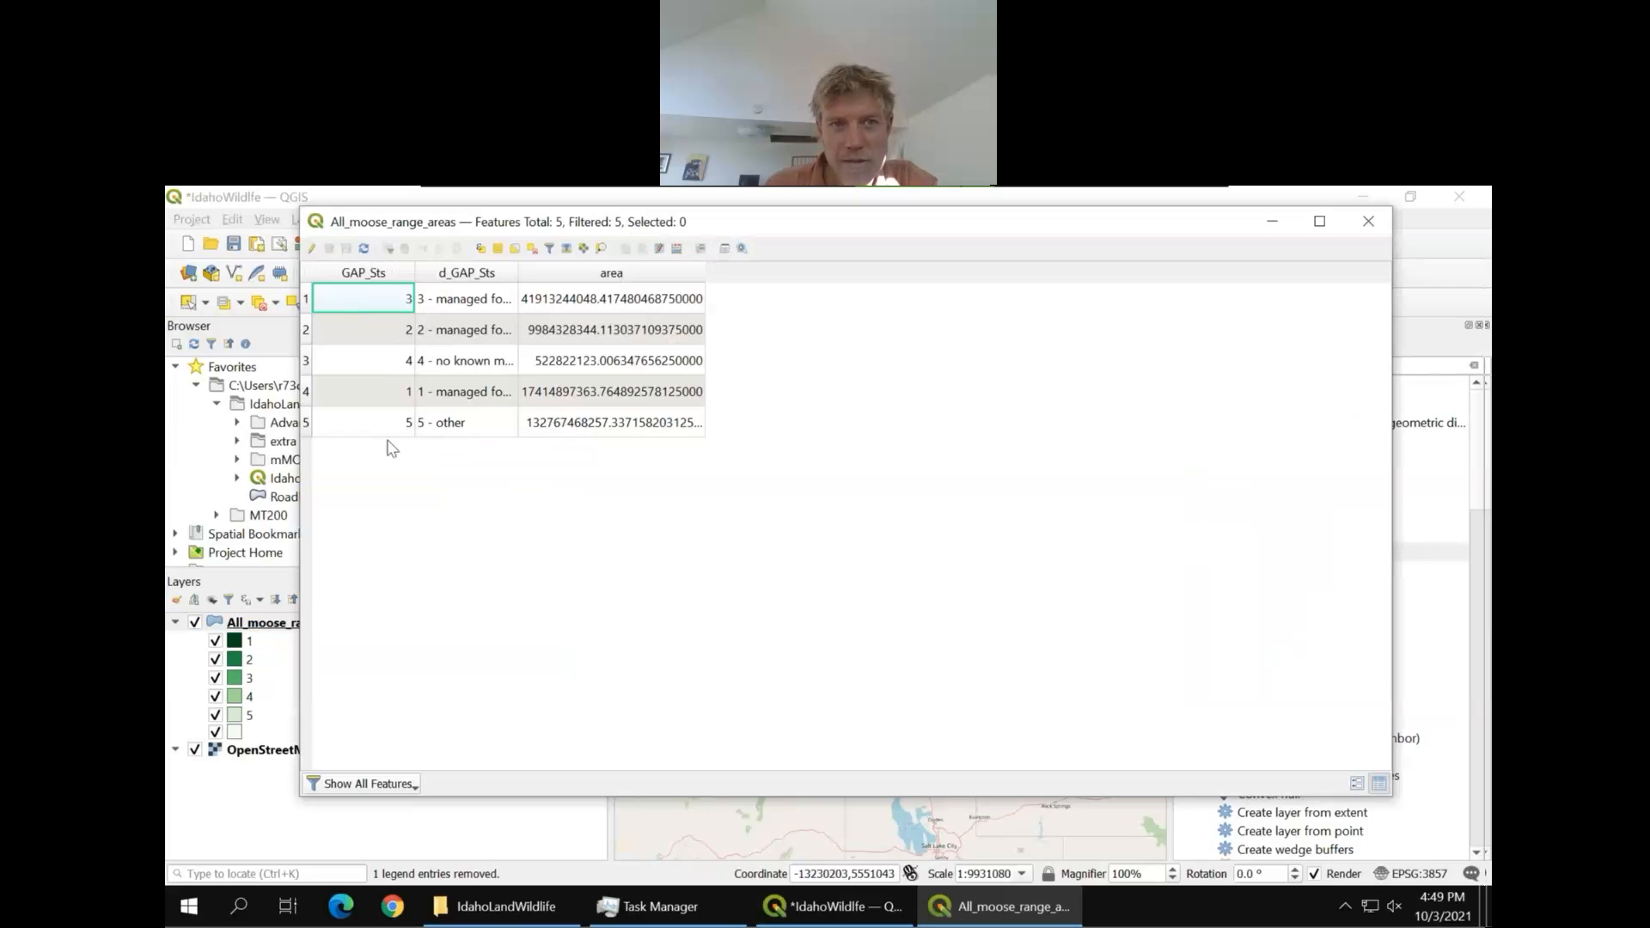
pyautogui.click(1368, 221)
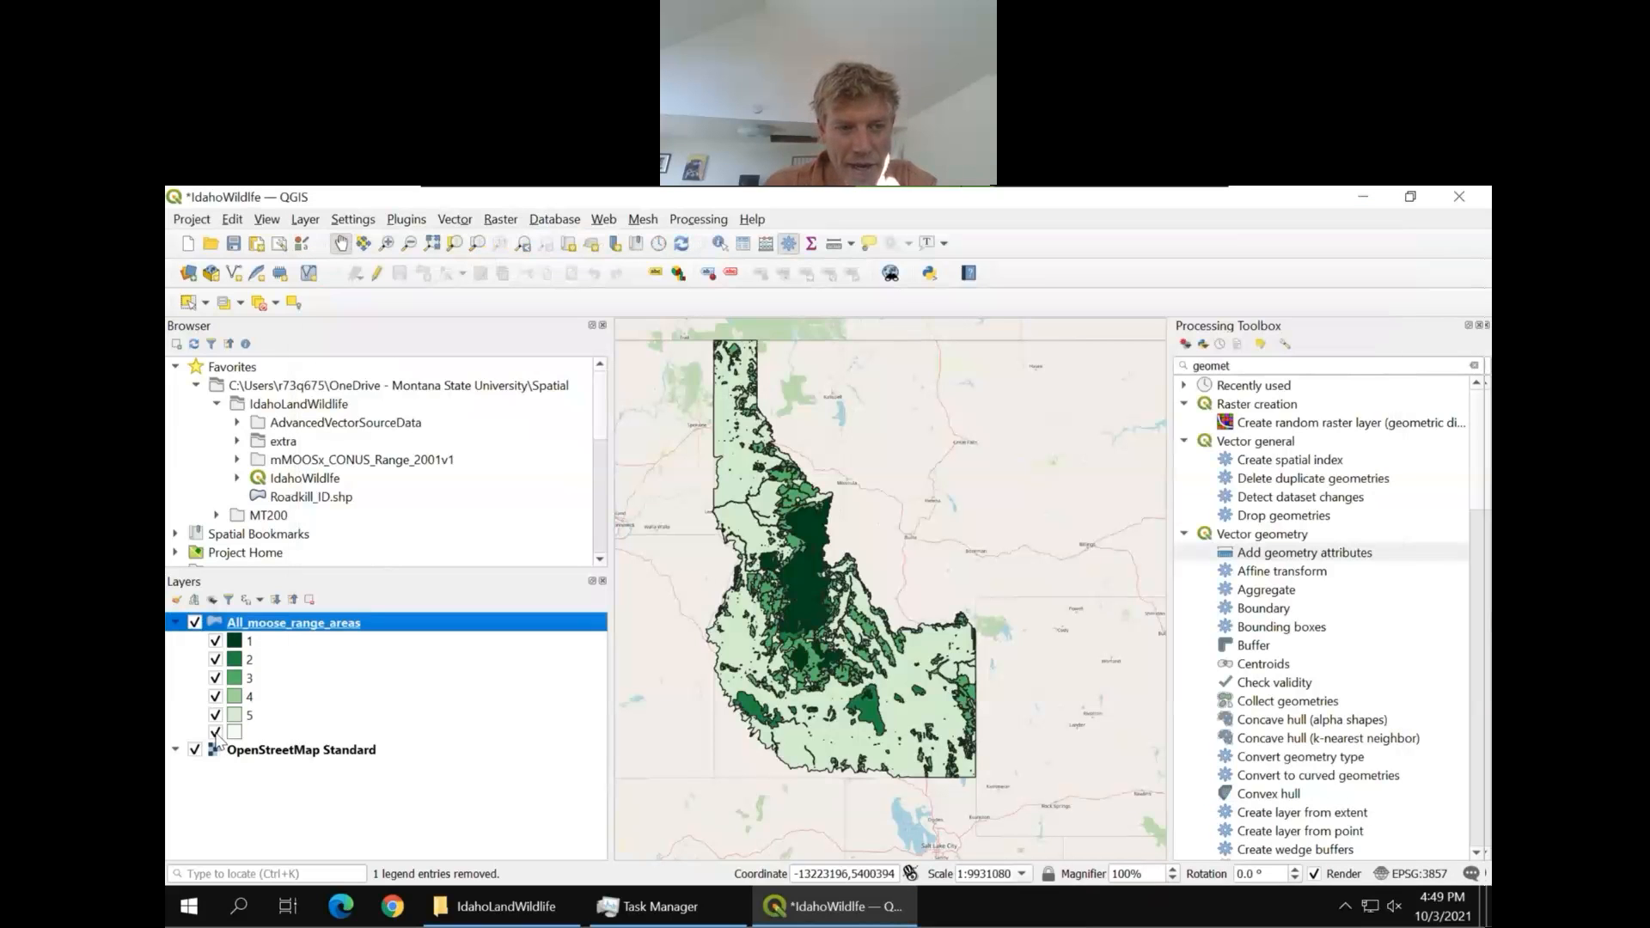
# Hide the unlabelled all-other-values class of All_moose_range_areas on the map
pyautogui.click(215, 733)
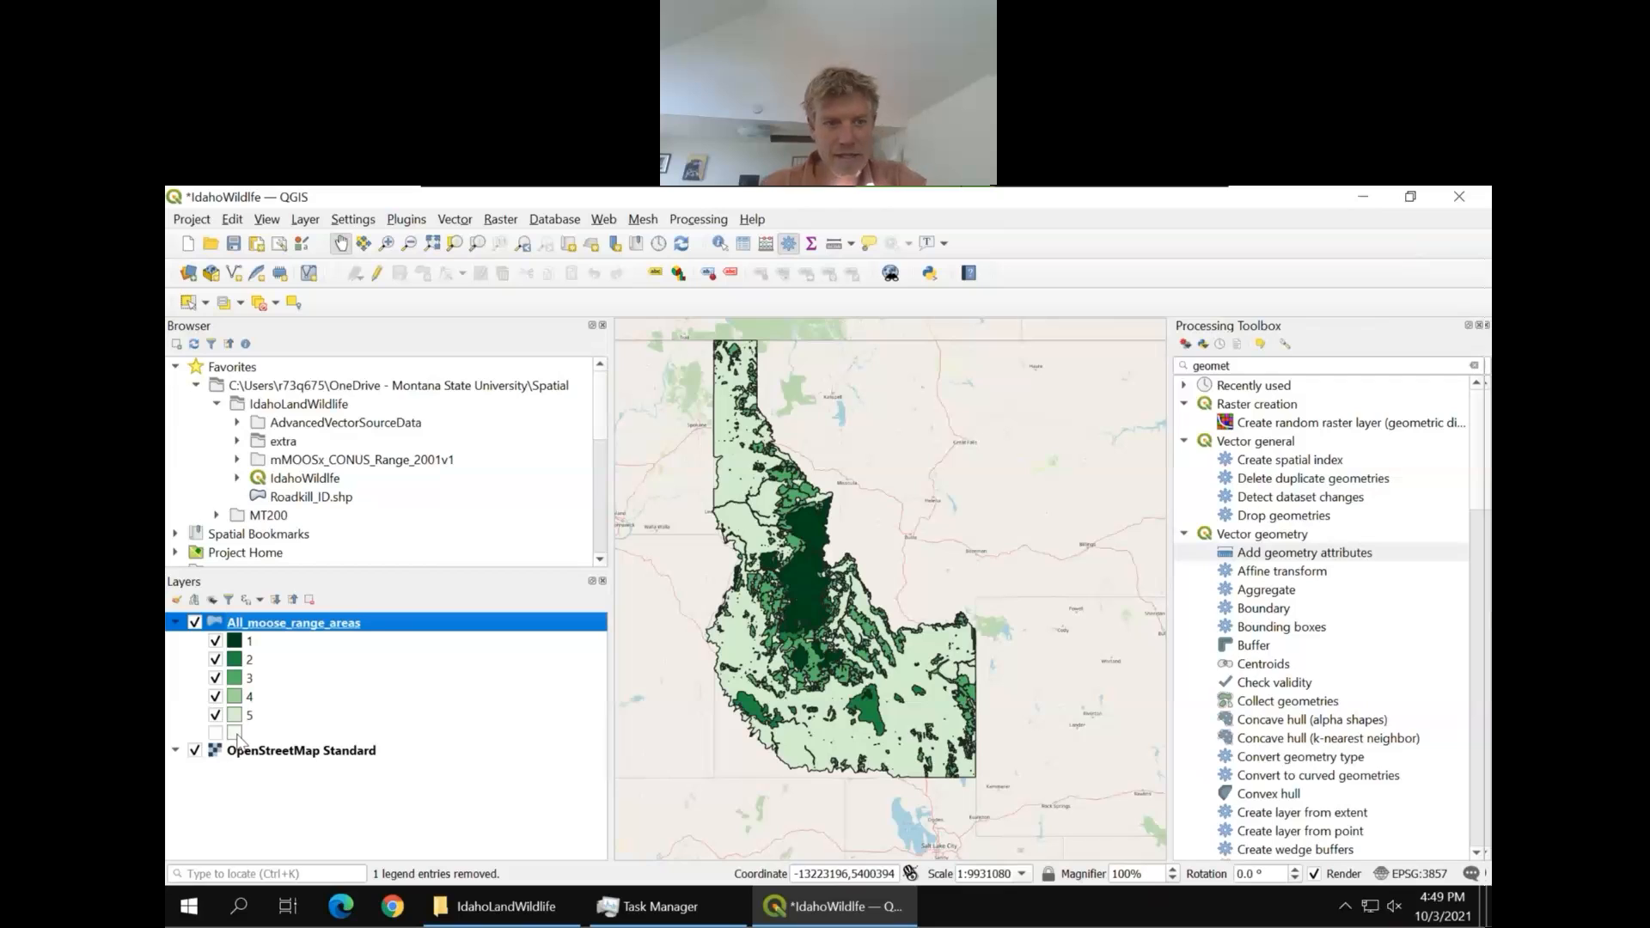
pyautogui.click(216, 733)
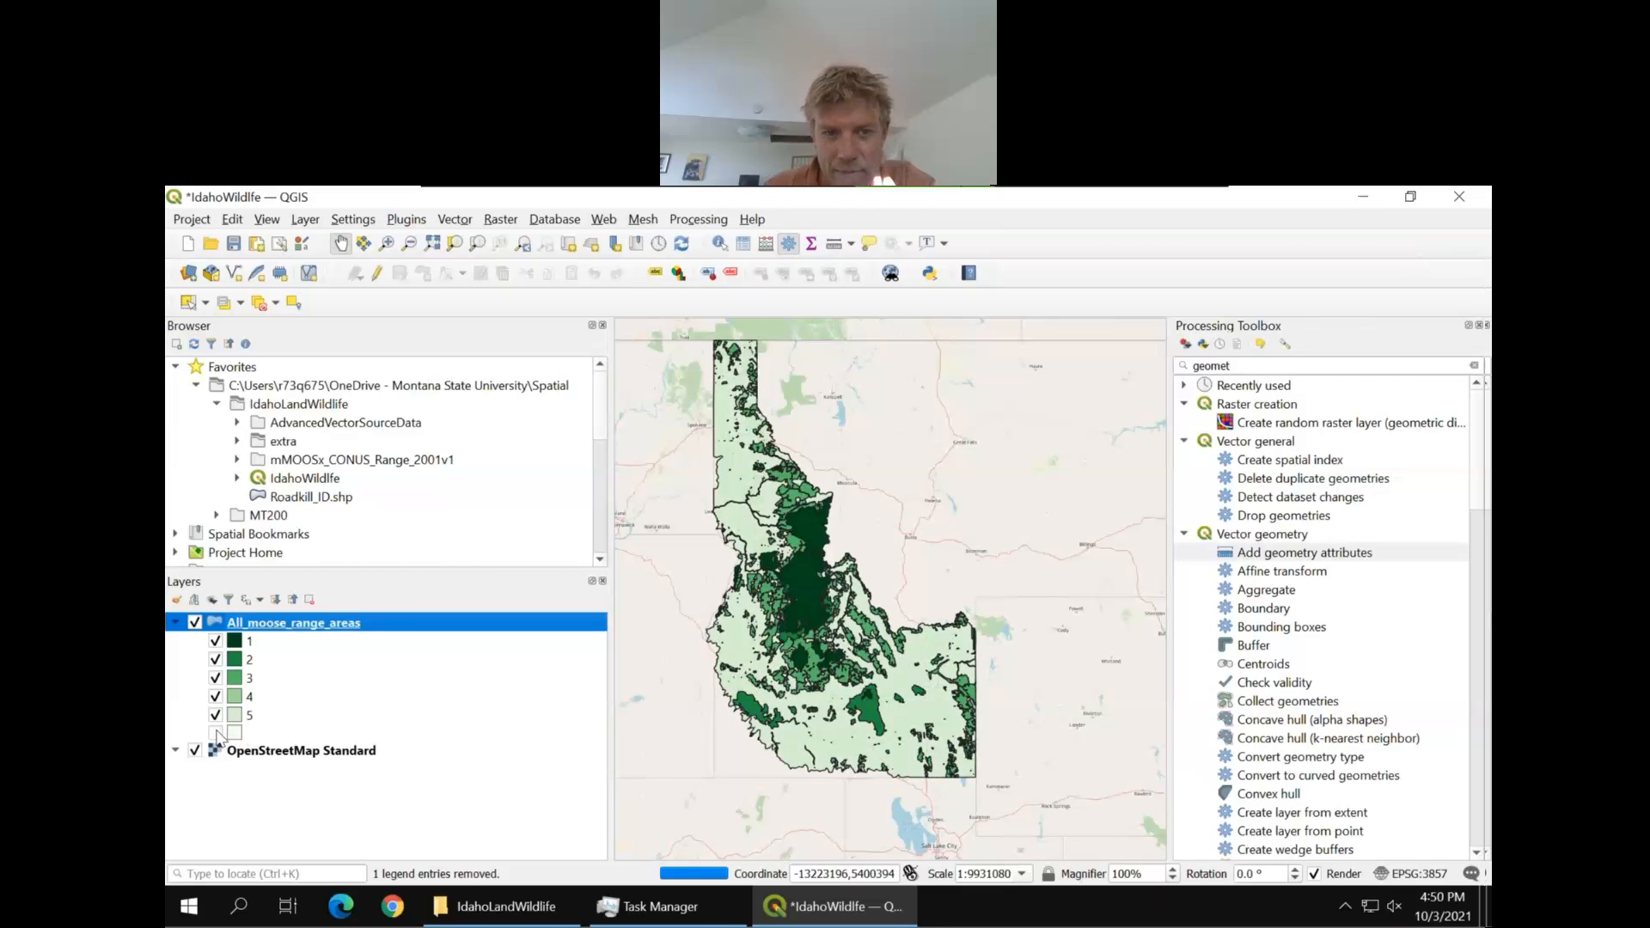
pyautogui.click(215, 733)
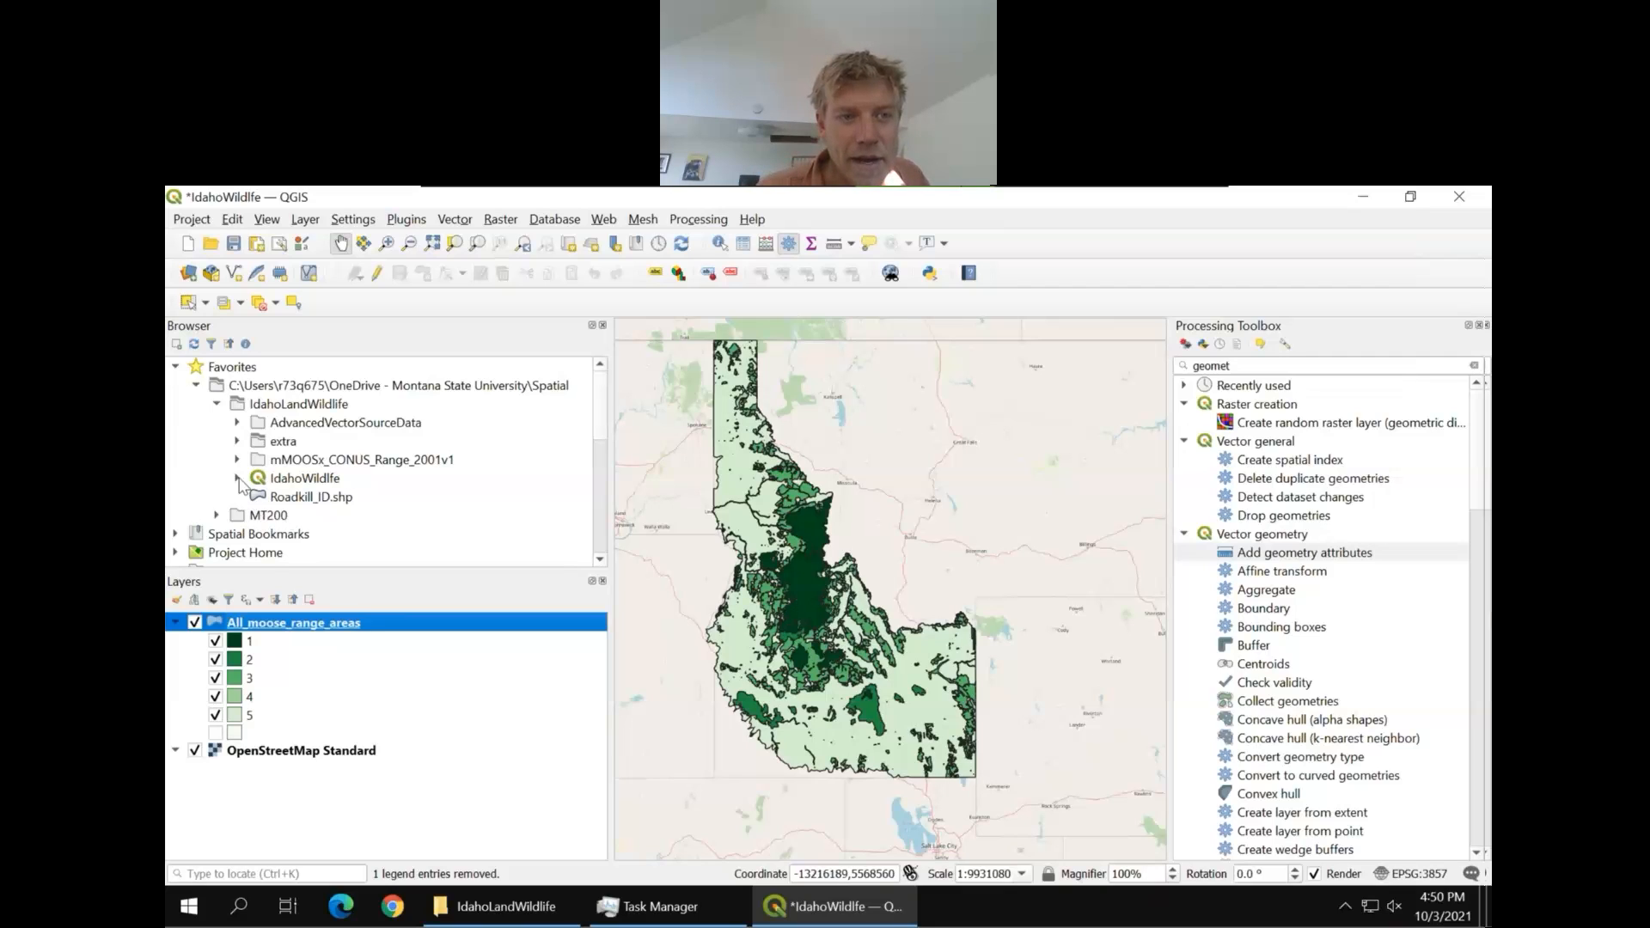
# Add Roadkill_ID.shp and, from the AdvancedVectorSourceData folder, Moose_ID.shp to the map
pyautogui.click(300, 498)
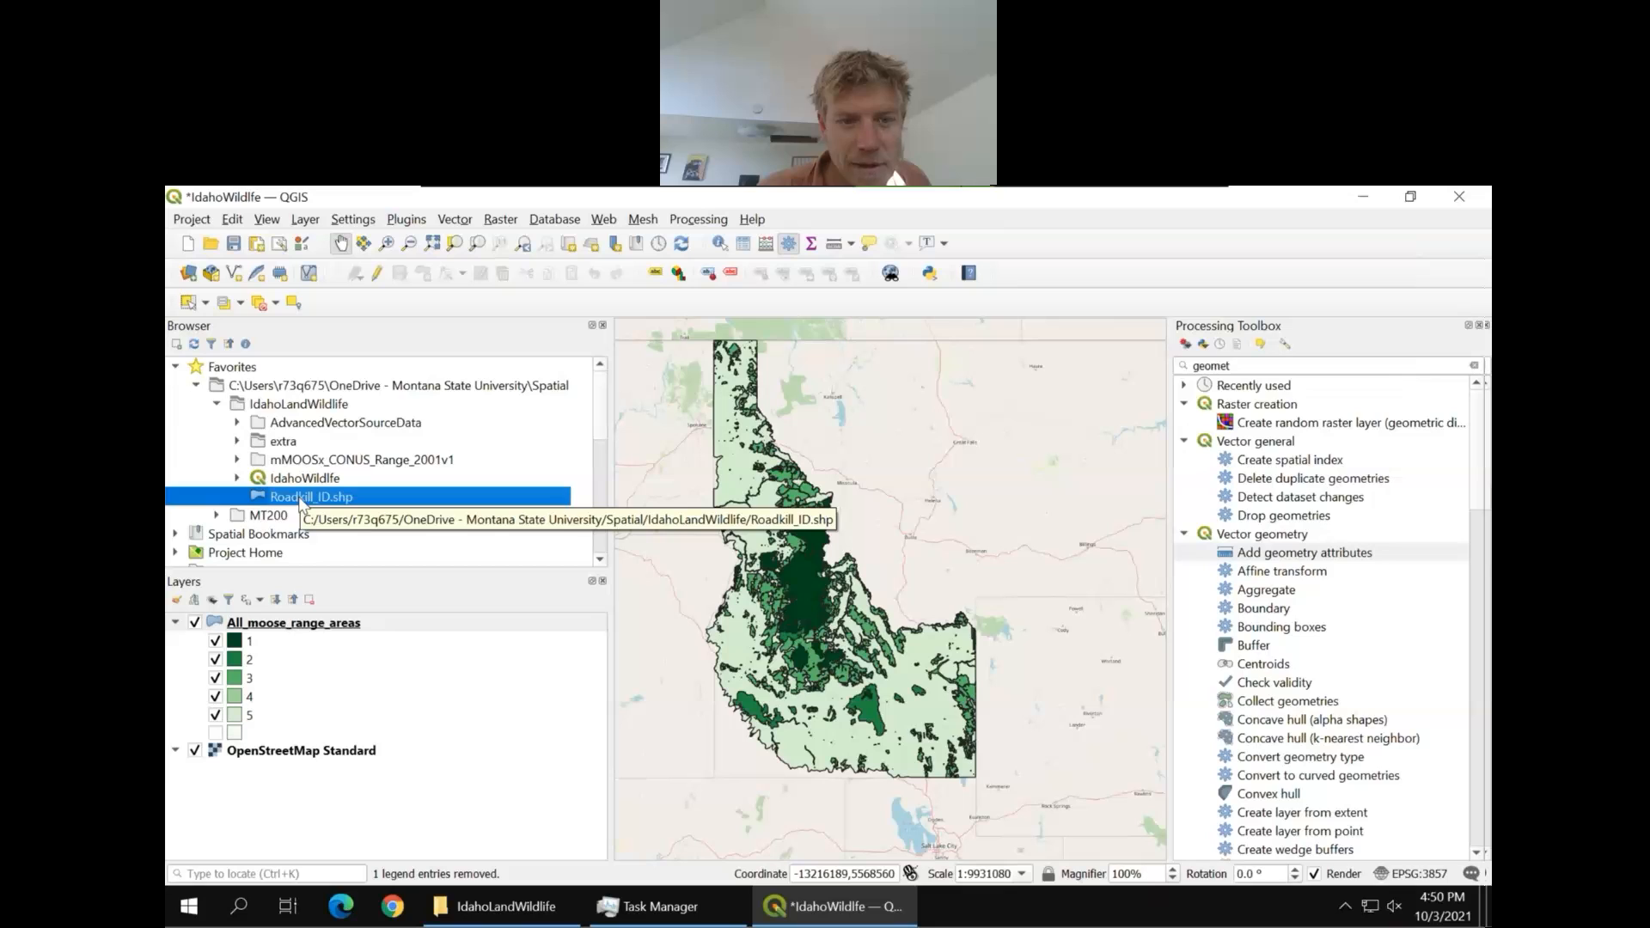
pyautogui.doubleClick(301, 503)
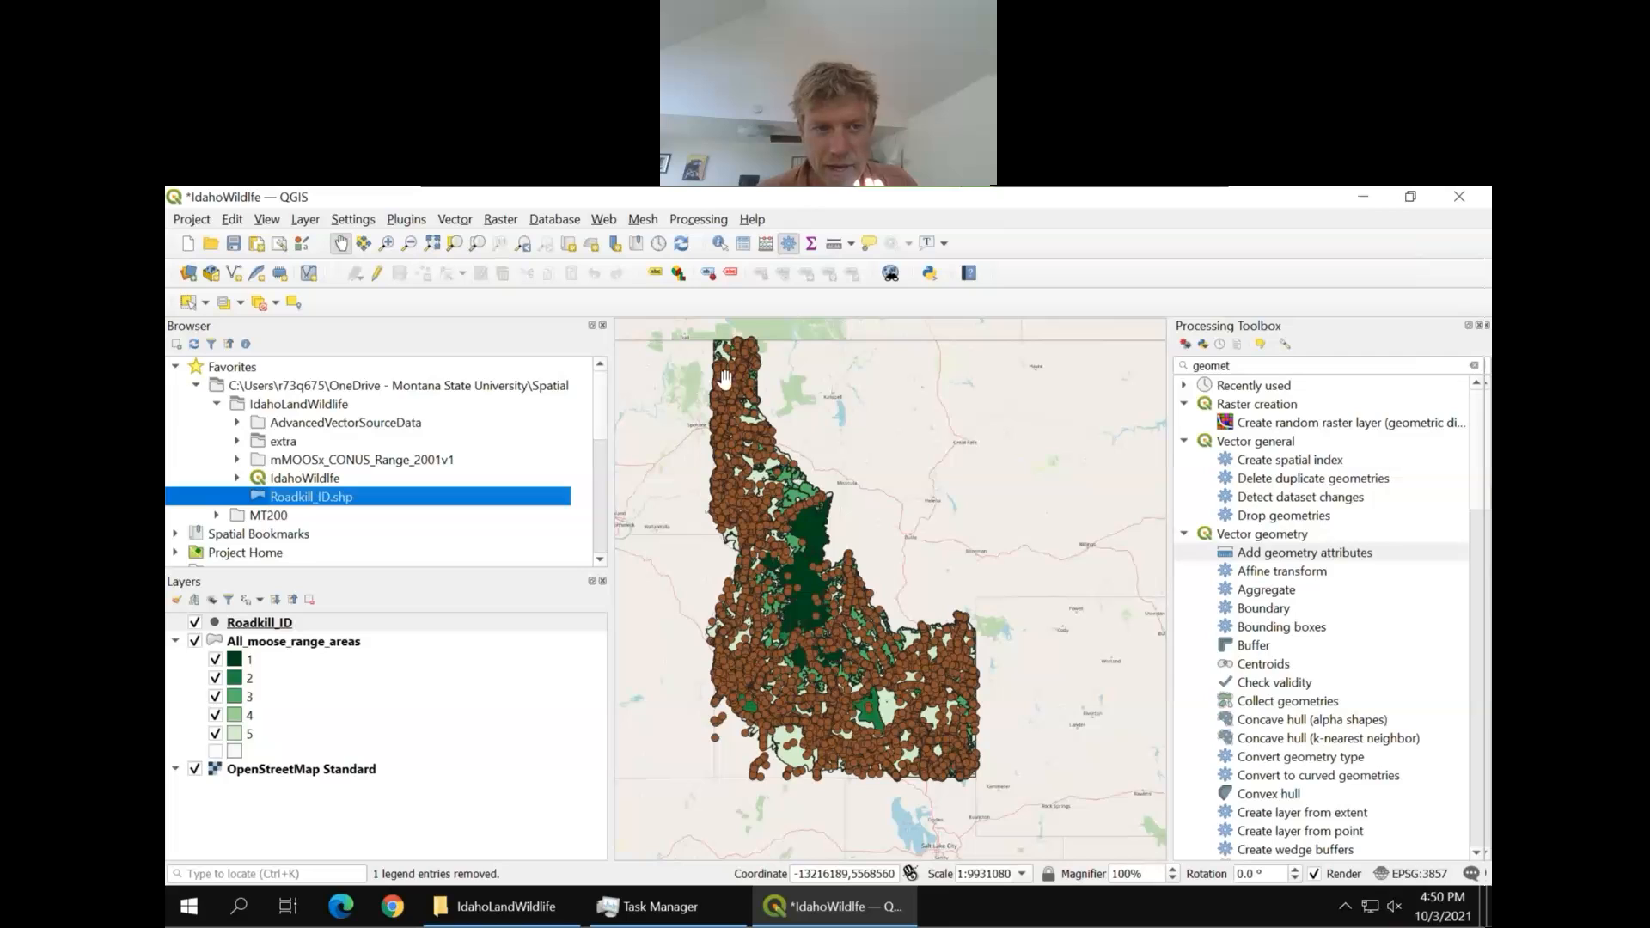
pyautogui.click(238, 423)
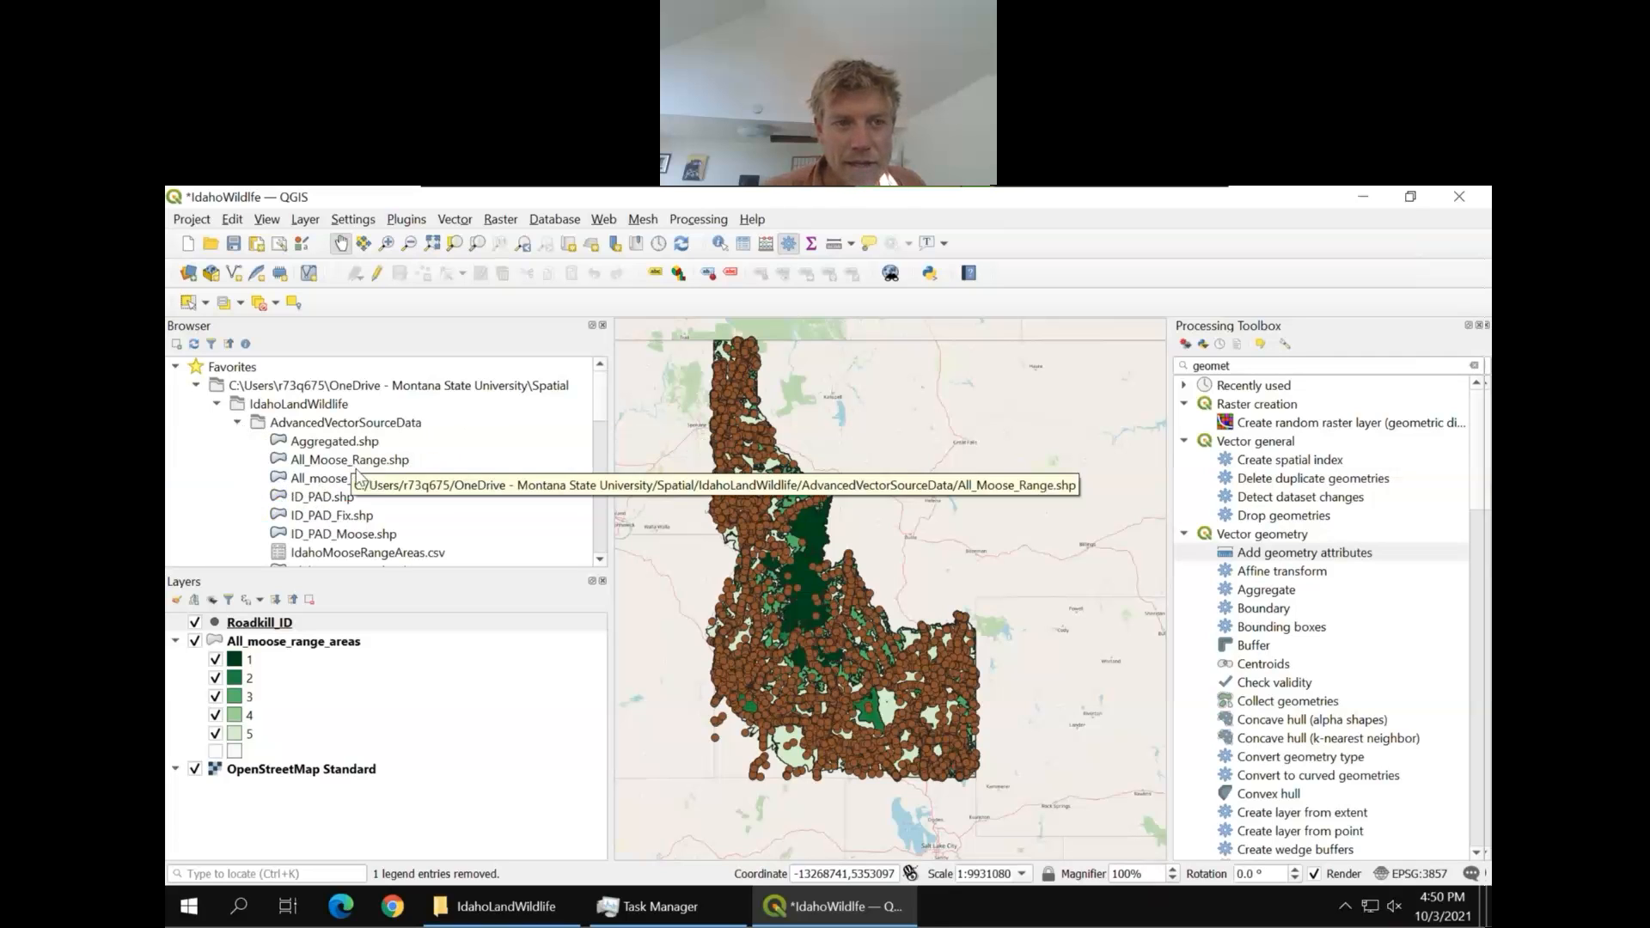
pyautogui.scroll(-1, 353, 500)
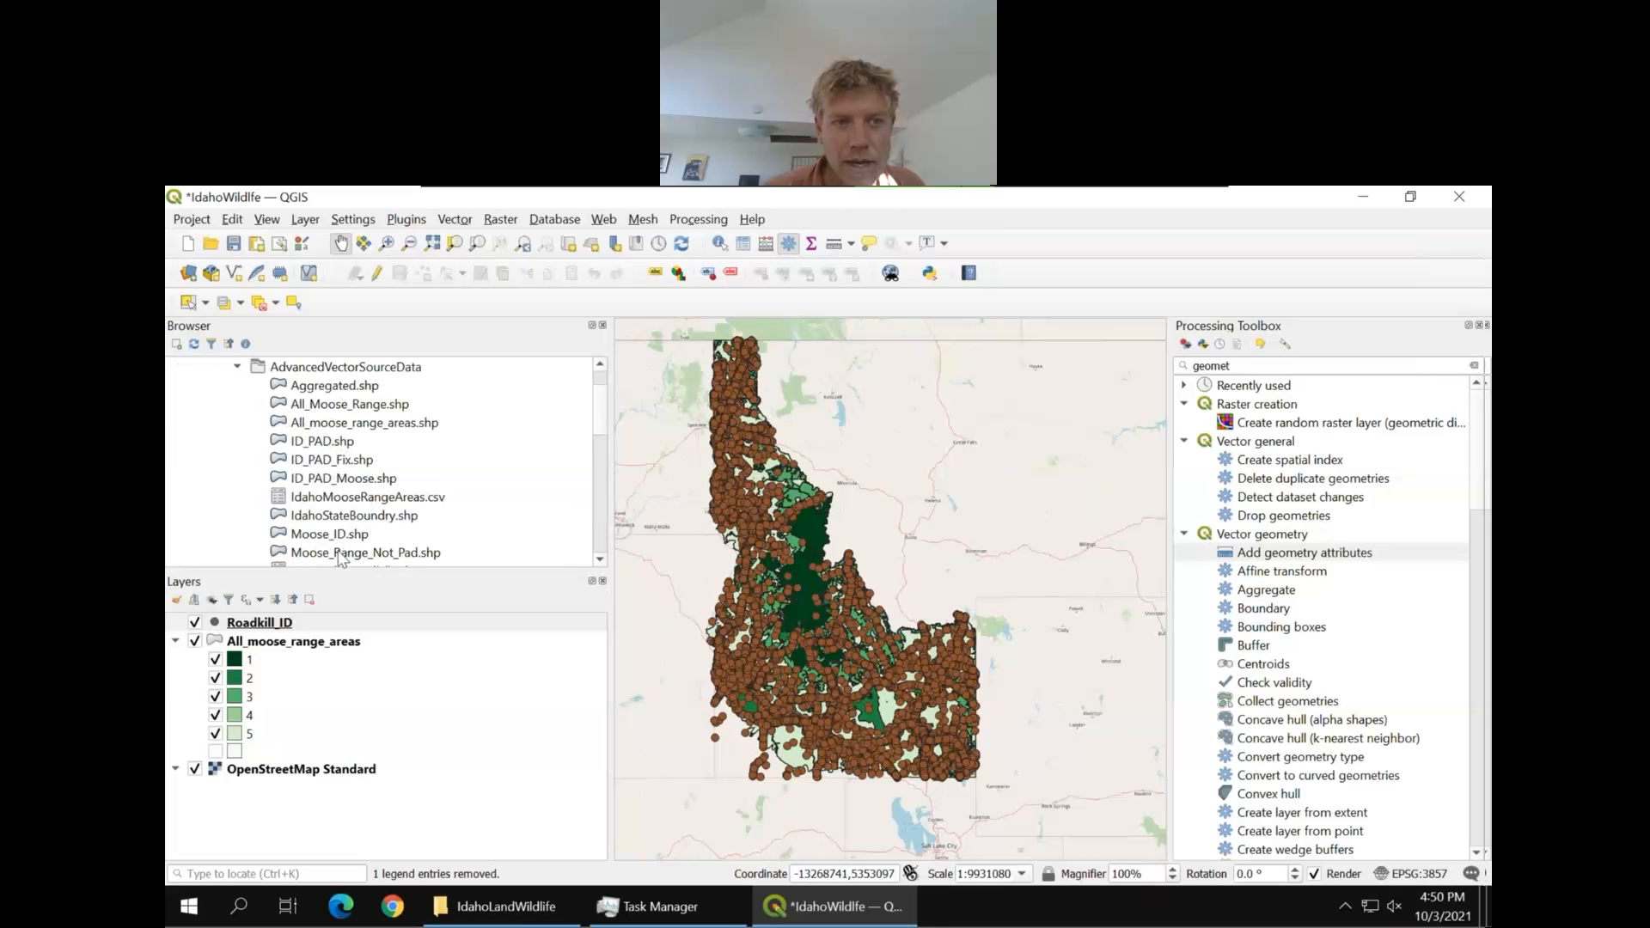
pyautogui.scroll(-1, 361, 481)
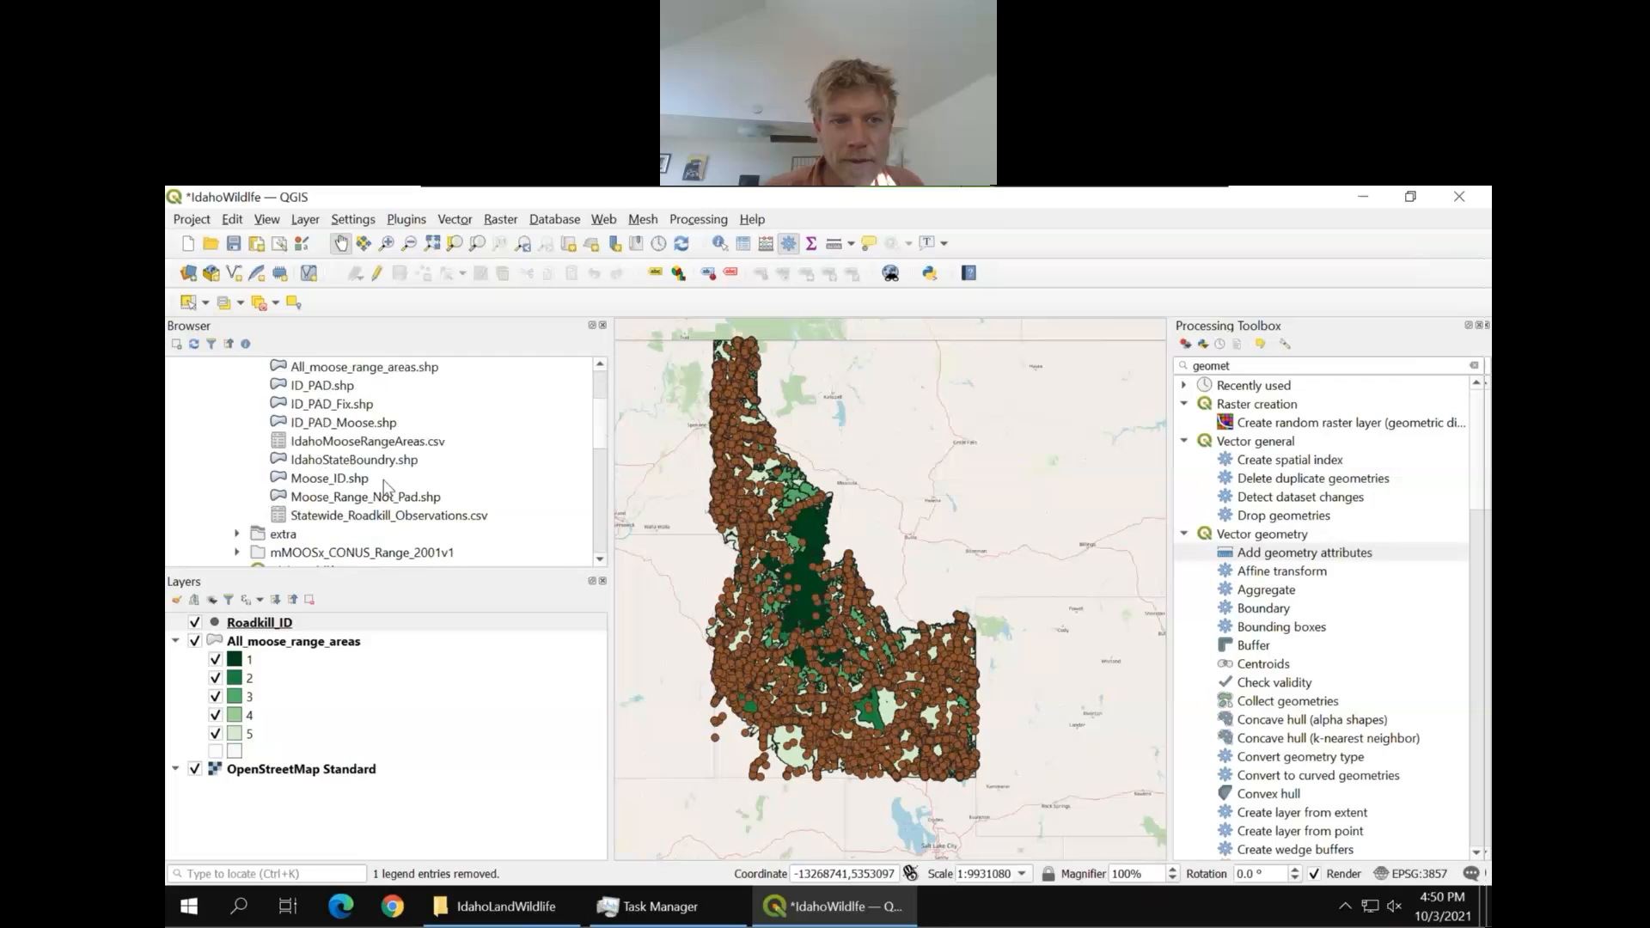
pyautogui.click(318, 483)
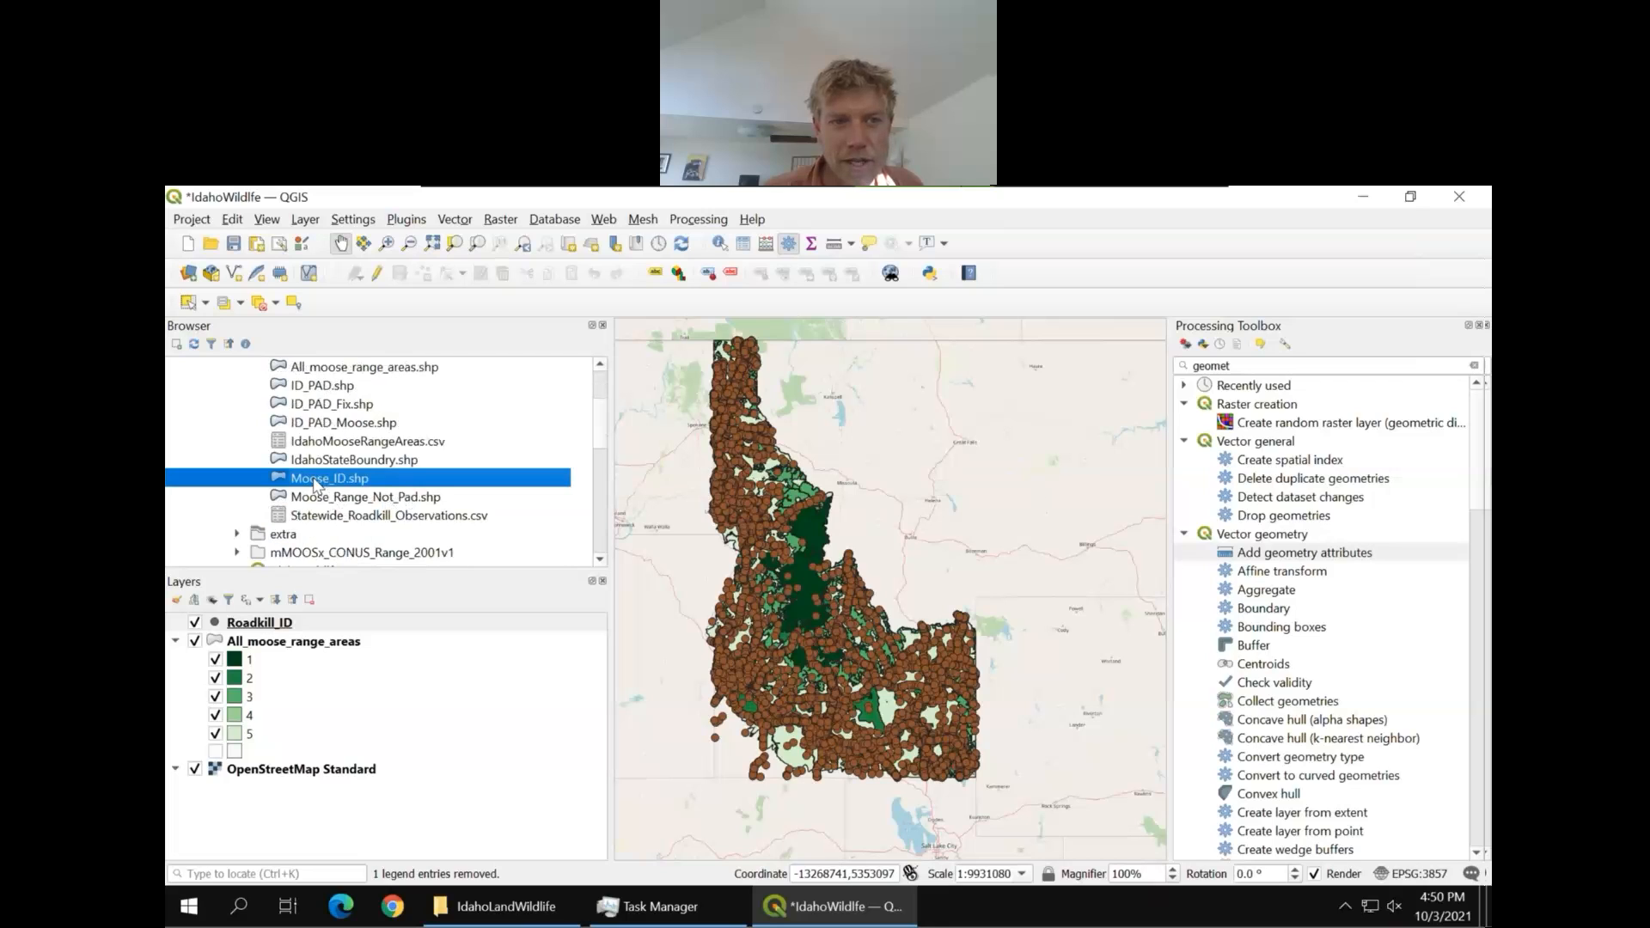
pyautogui.doubleClick(316, 481)
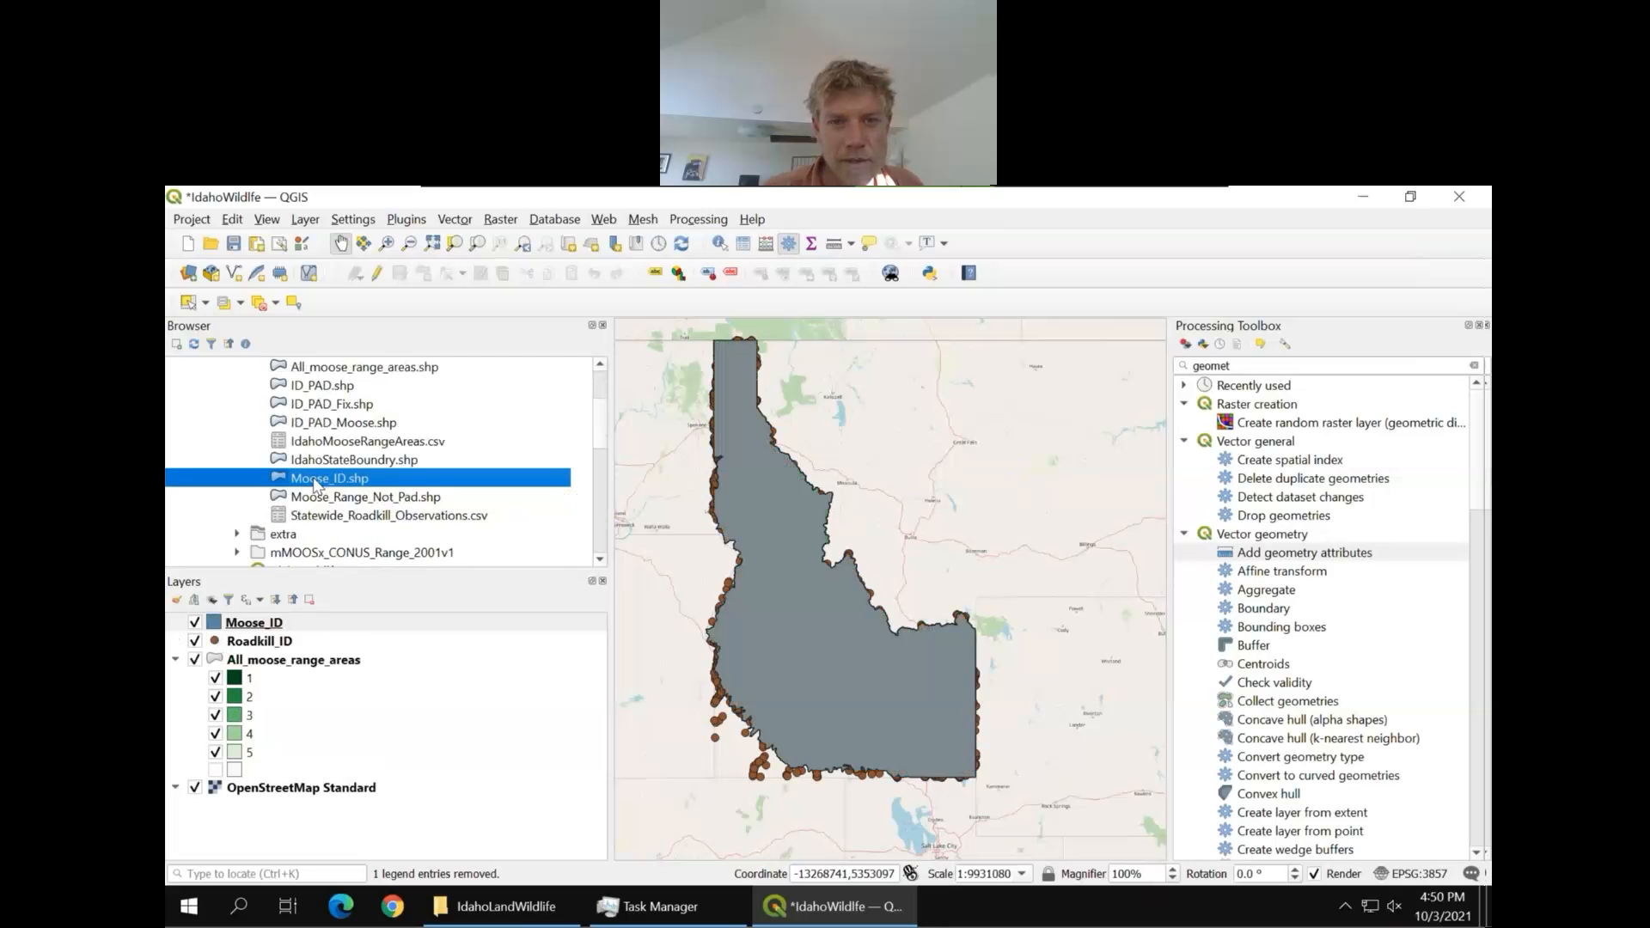
# Hide and collapse All_moose_range_areas, and place Moose_ID beneath Roadkill_ID in the layer order
pyautogui.click(195, 661)
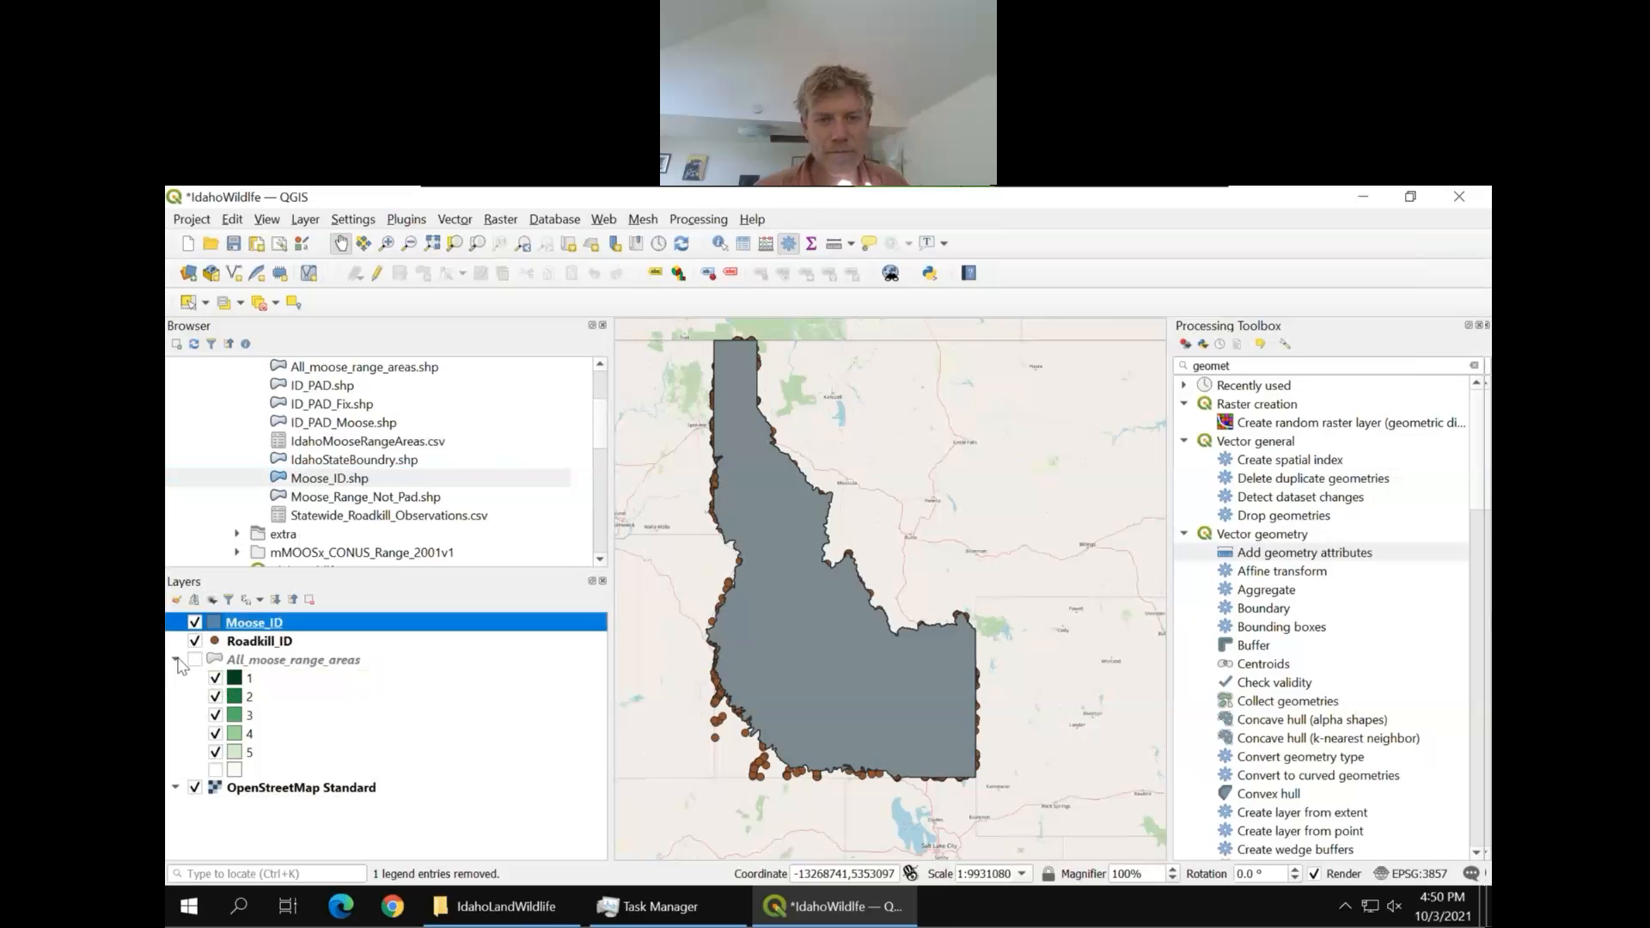
pyautogui.click(177, 660)
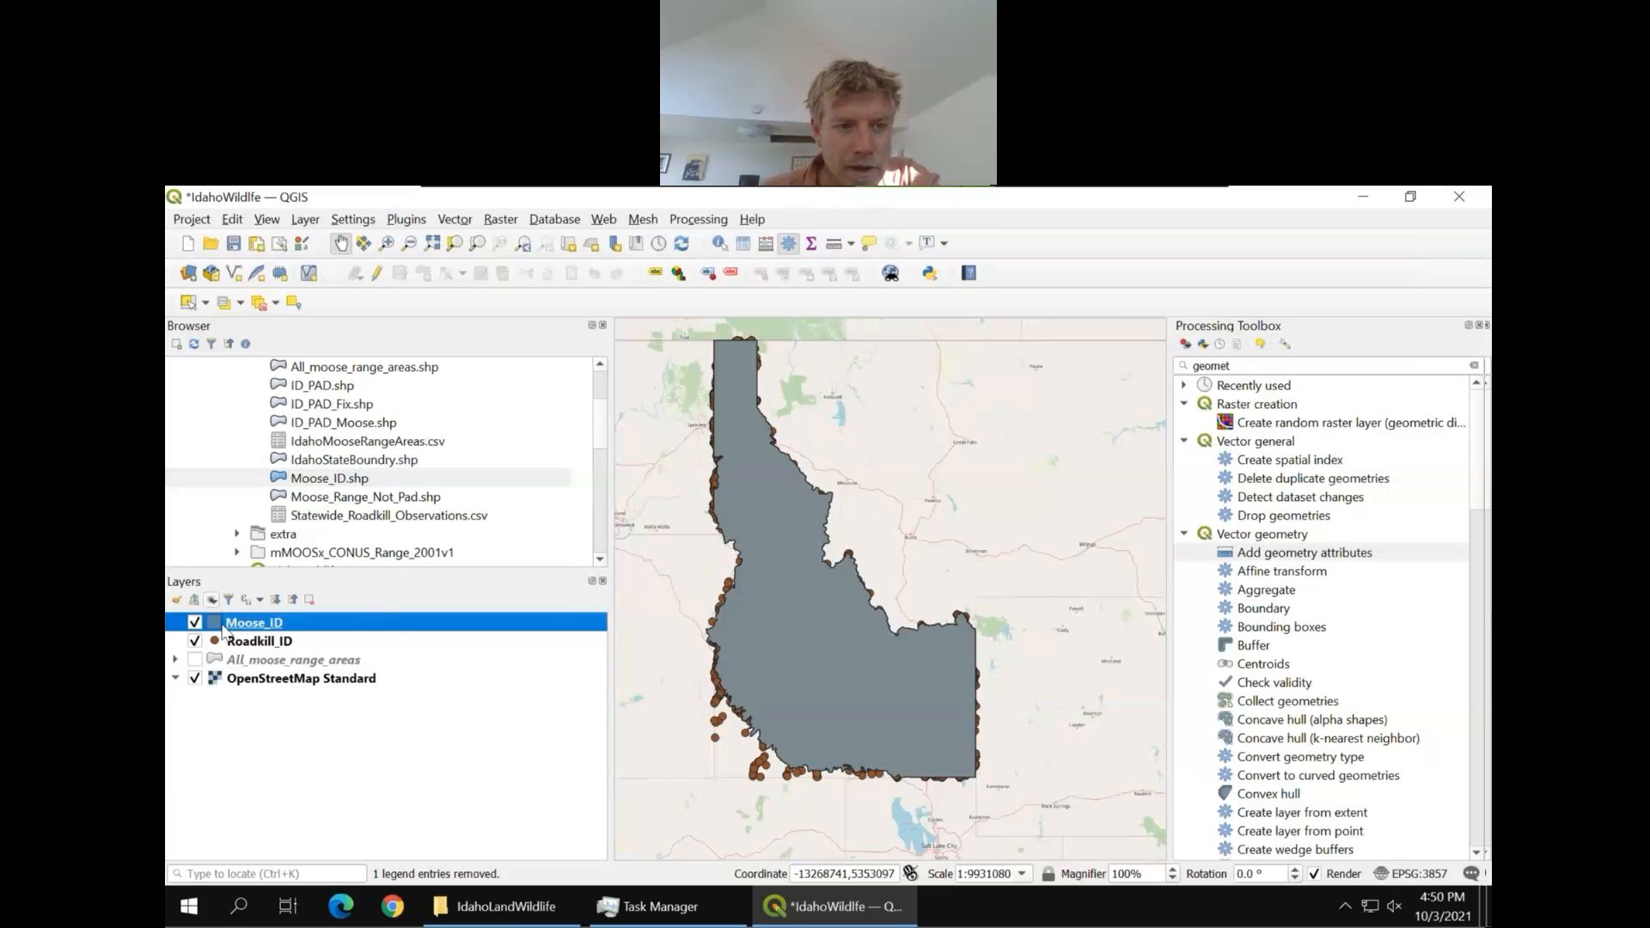
pyautogui.moveTo(228, 630); pyautogui.dragTo(238, 661)
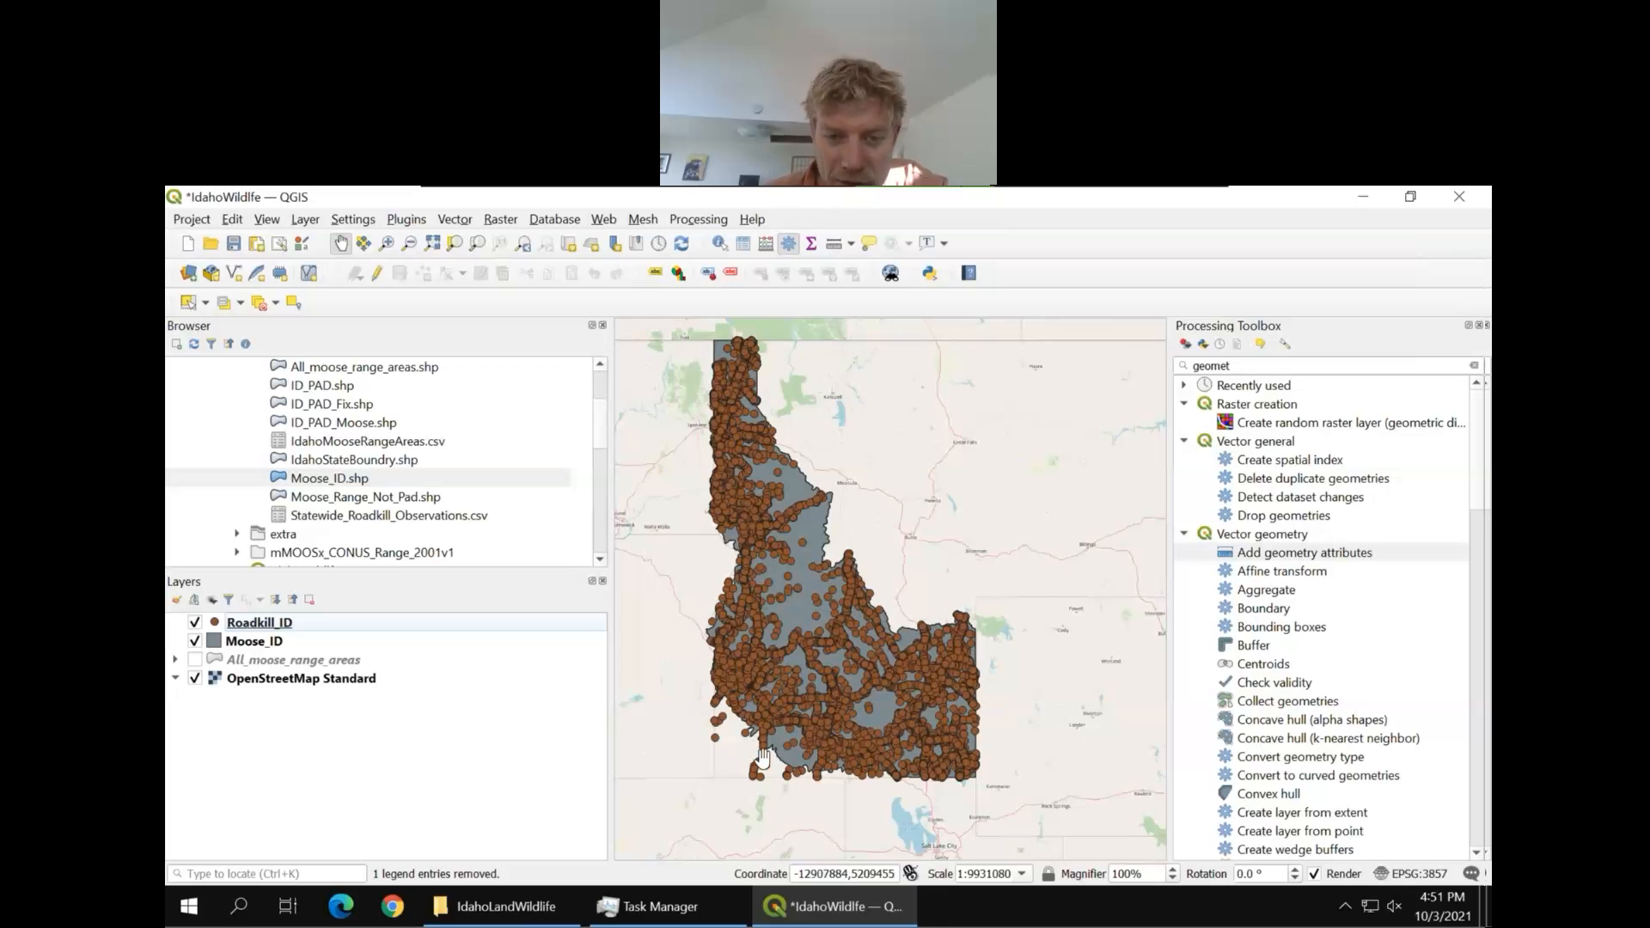
pyautogui.scroll(2, 762, 756)
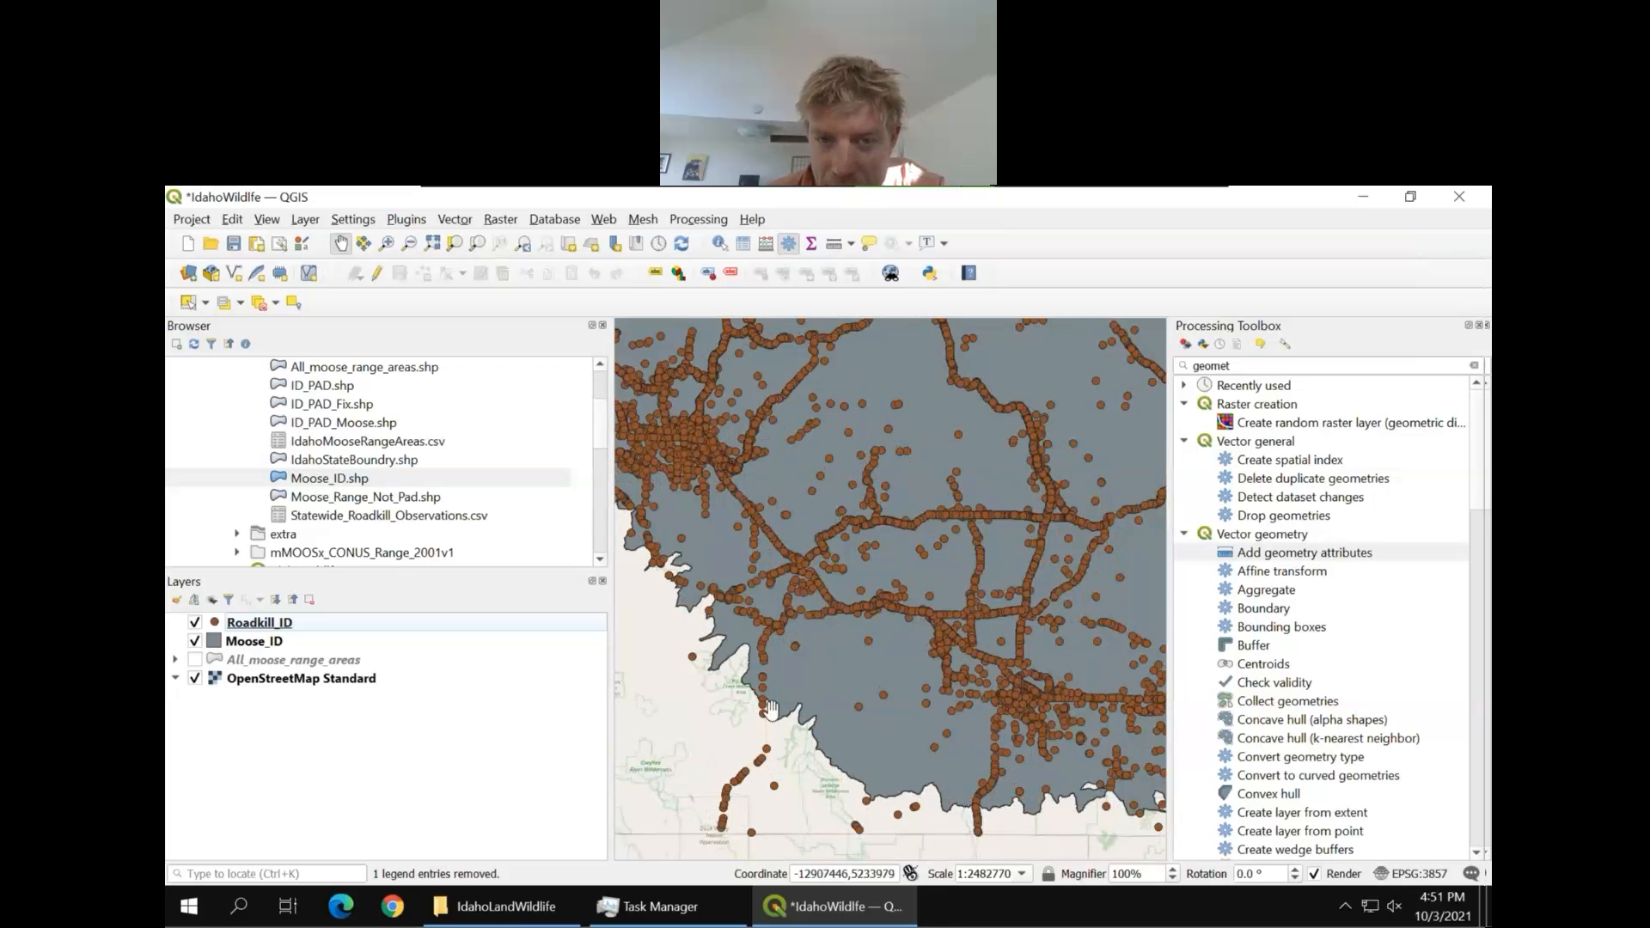
pyautogui.moveTo(771, 709); pyautogui.dragTo(692, 588)
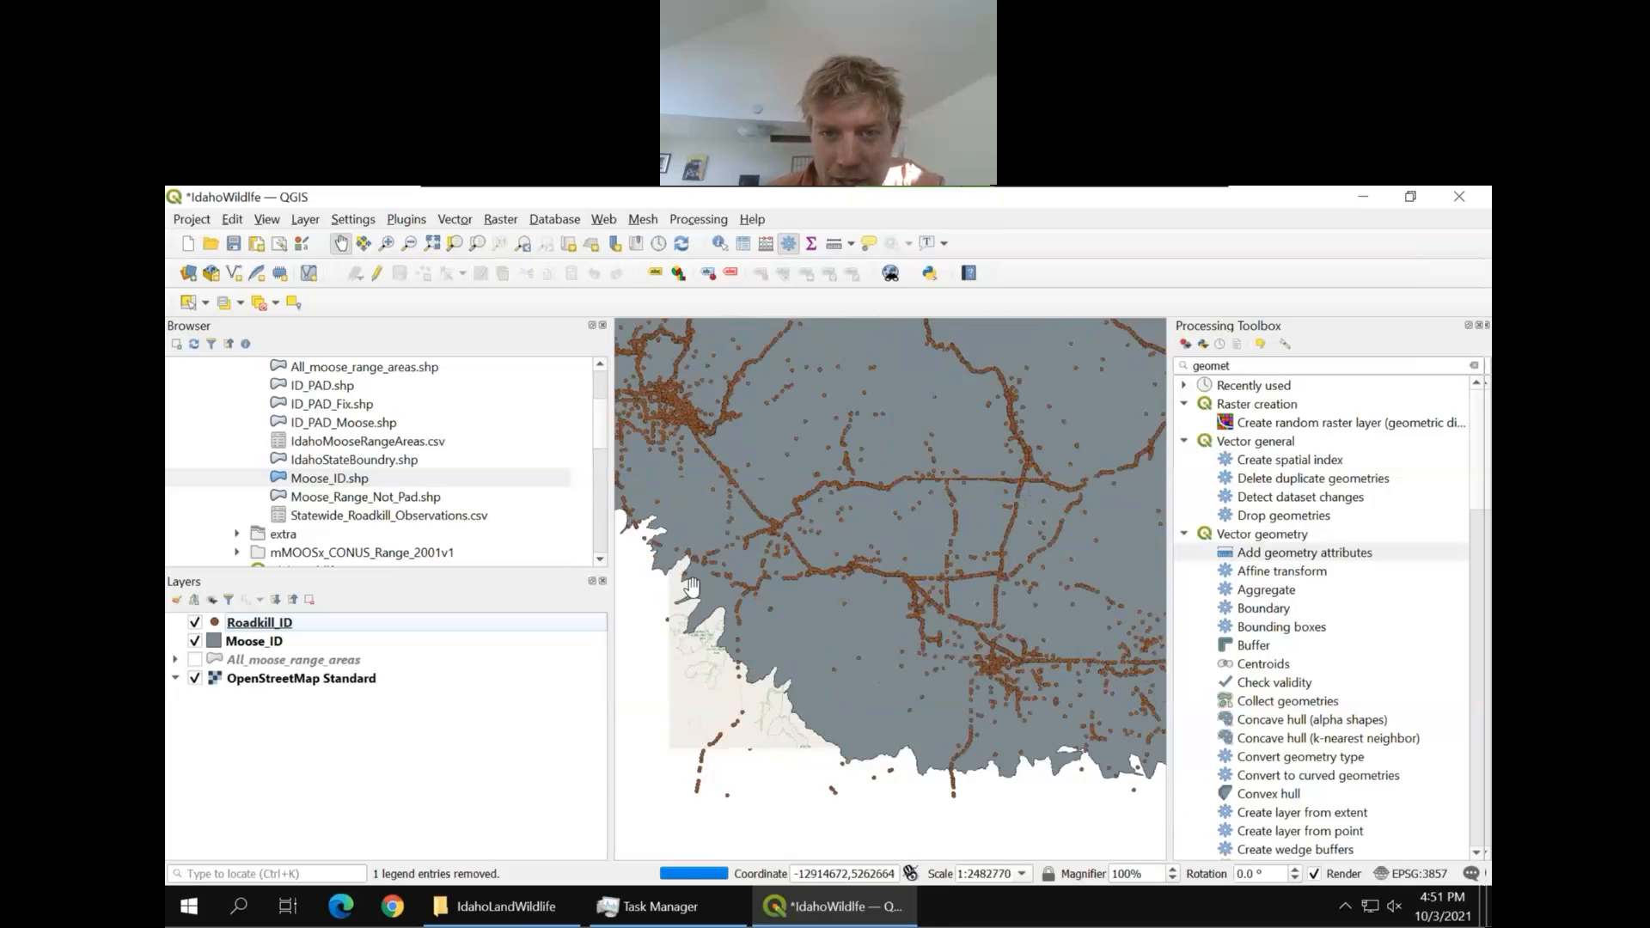
pyautogui.scroll(-1, 692, 587)
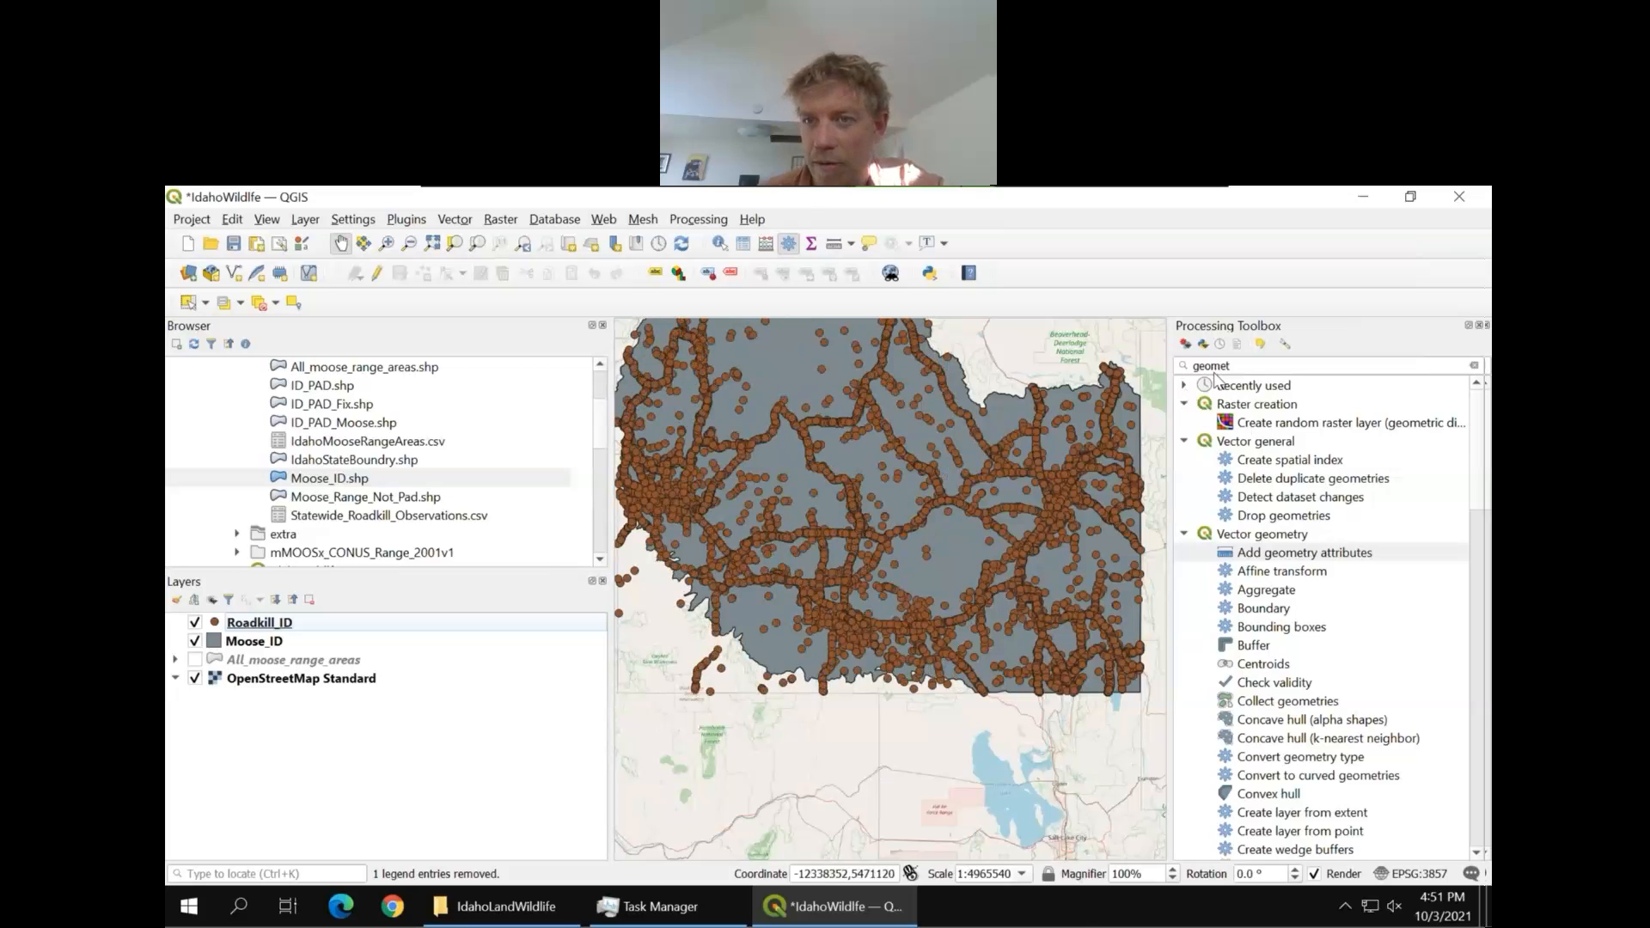
# Search the processing tools for "points" and select Count points in polygon
pyautogui.press('BackSpace')
pyautogui.press('BackSpace')
pyautogui.press('BackSpace')
pyautogui.press('BackSpace')
pyautogui.press('BackSpace')
pyautogui.press('BackSpace')
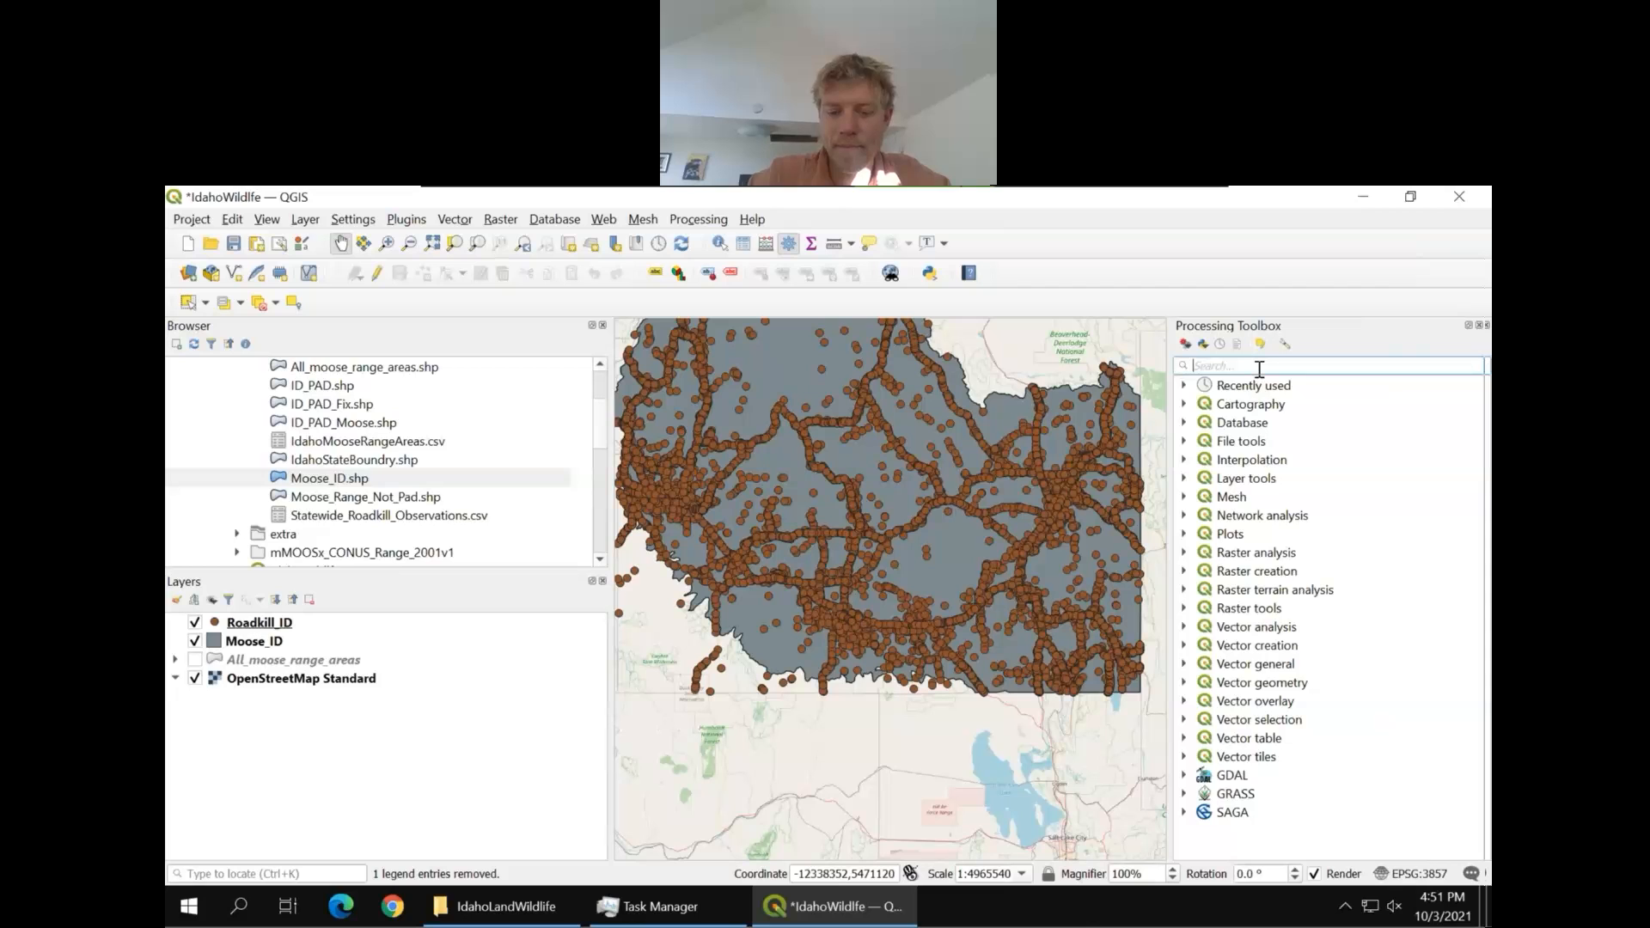
pyautogui.write('point')
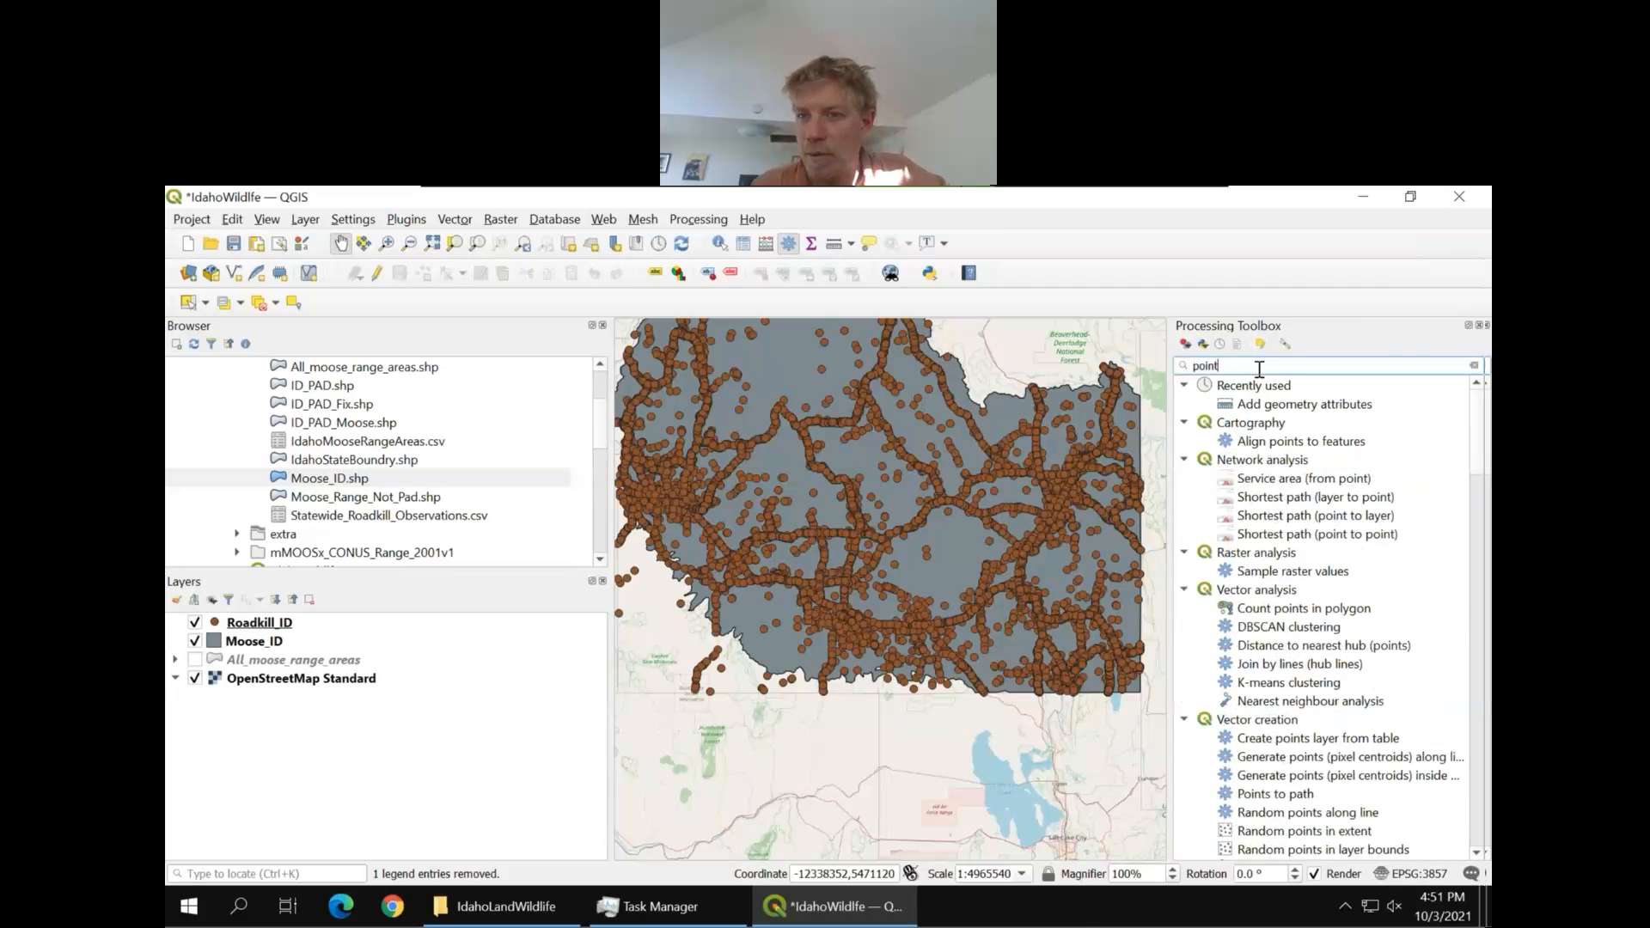
pyautogui.write('s')
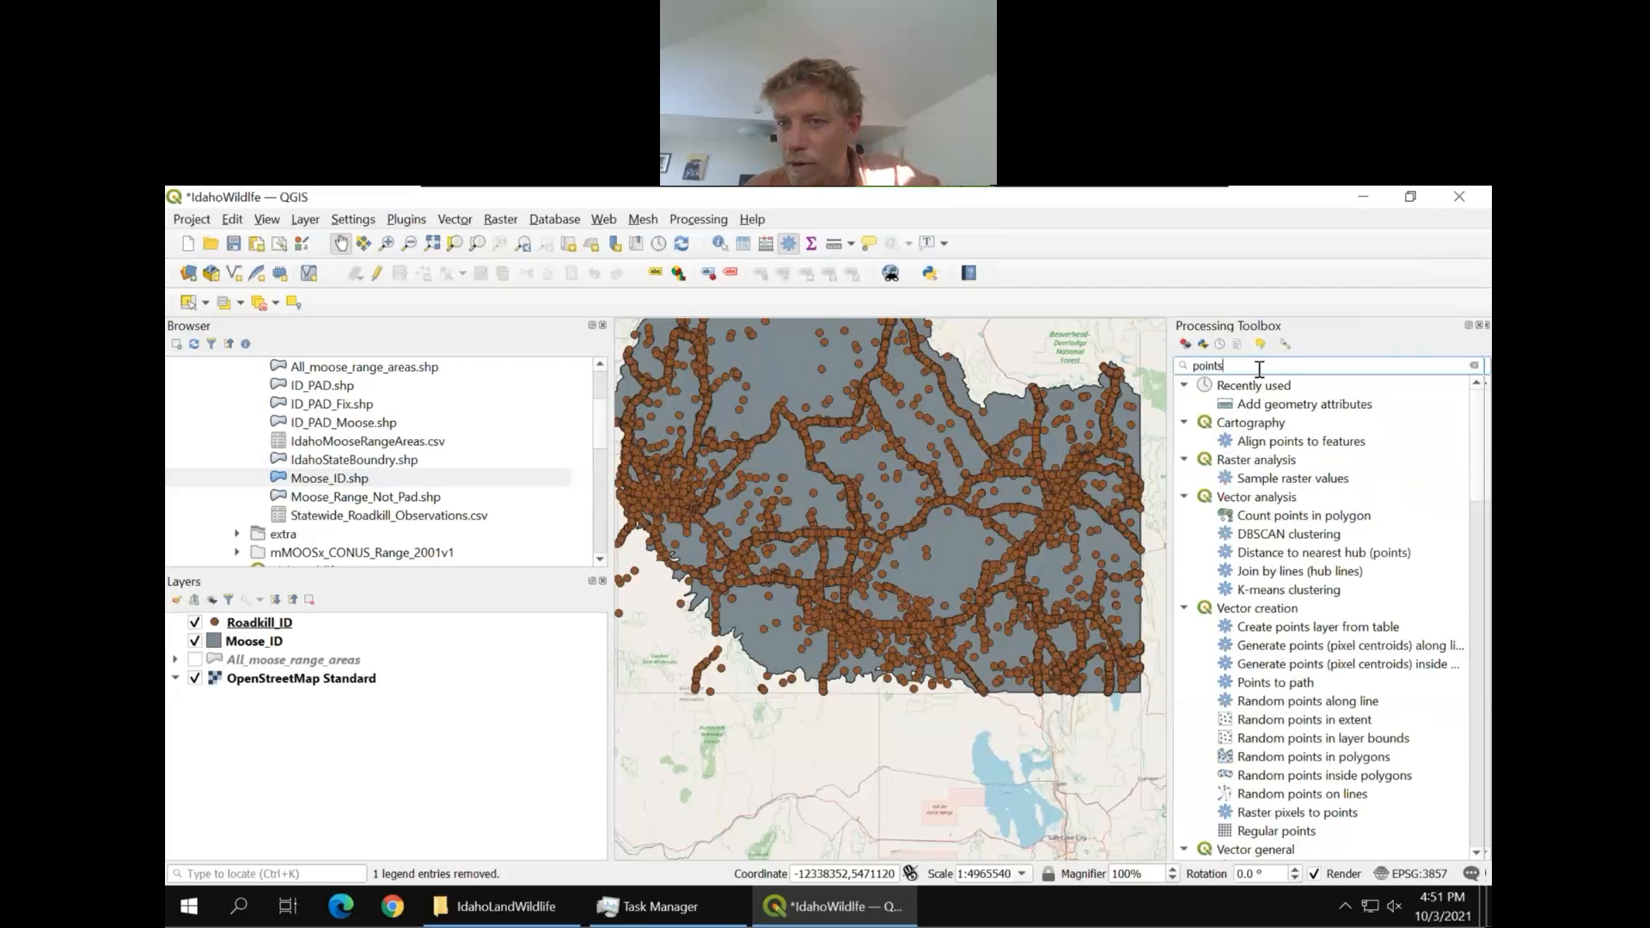
pyautogui.click(1279, 519)
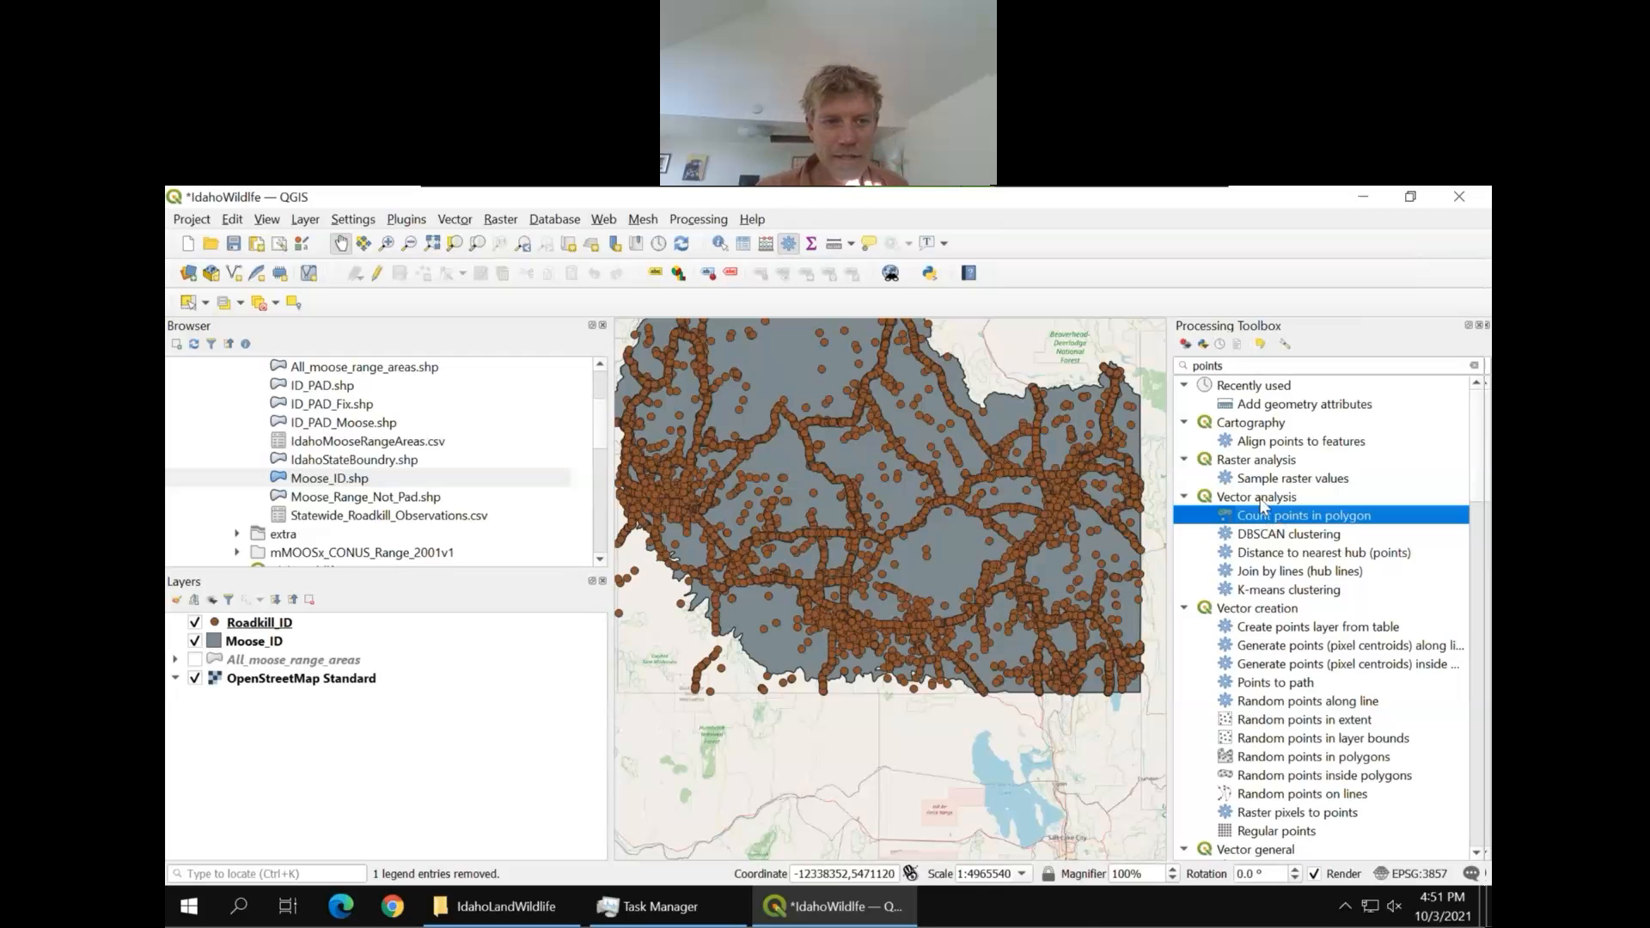
# Examine the roadkill records in the attribute table of Roadkill_ID
pyautogui.rightClick(276, 626)
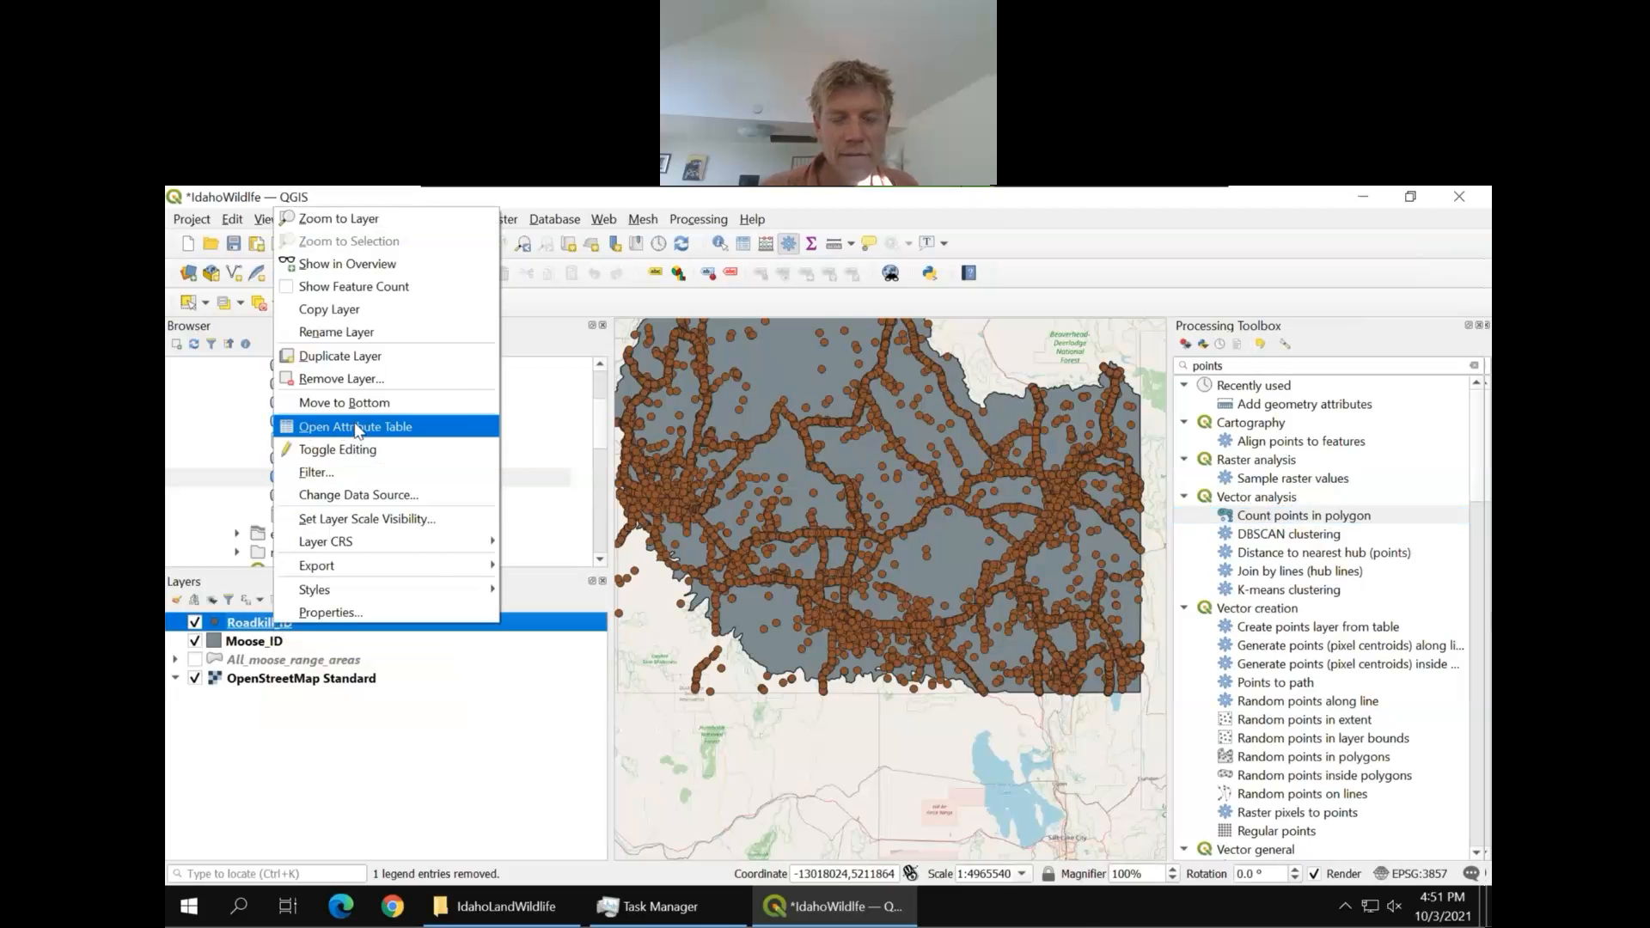
pyautogui.click(357, 428)
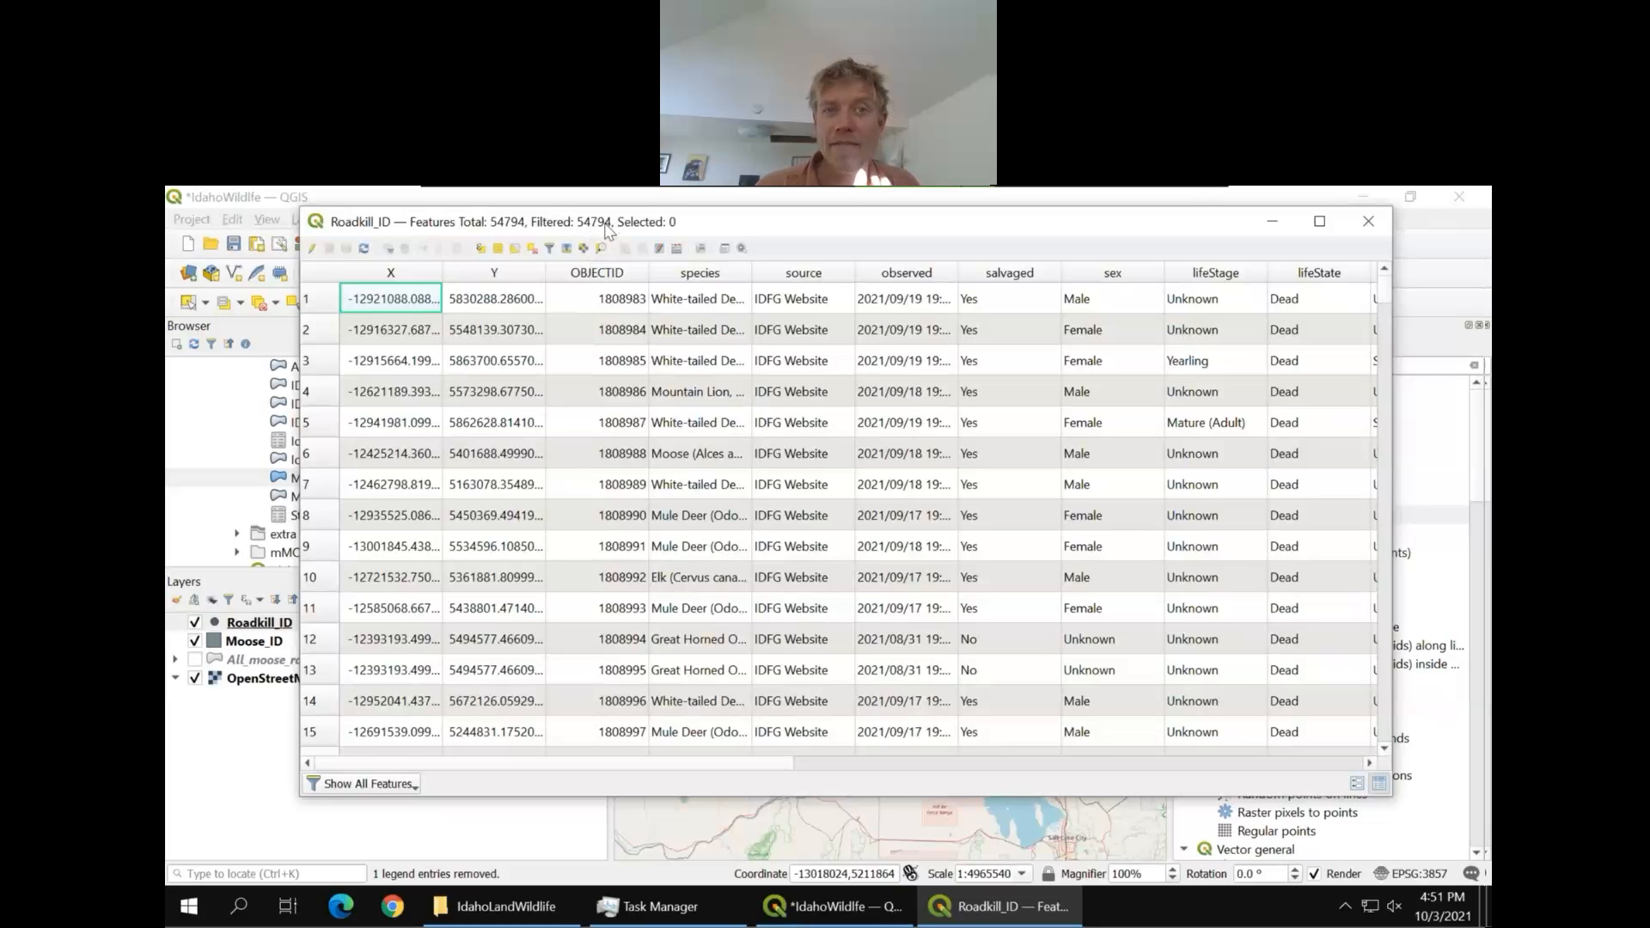
pyautogui.click(1372, 223)
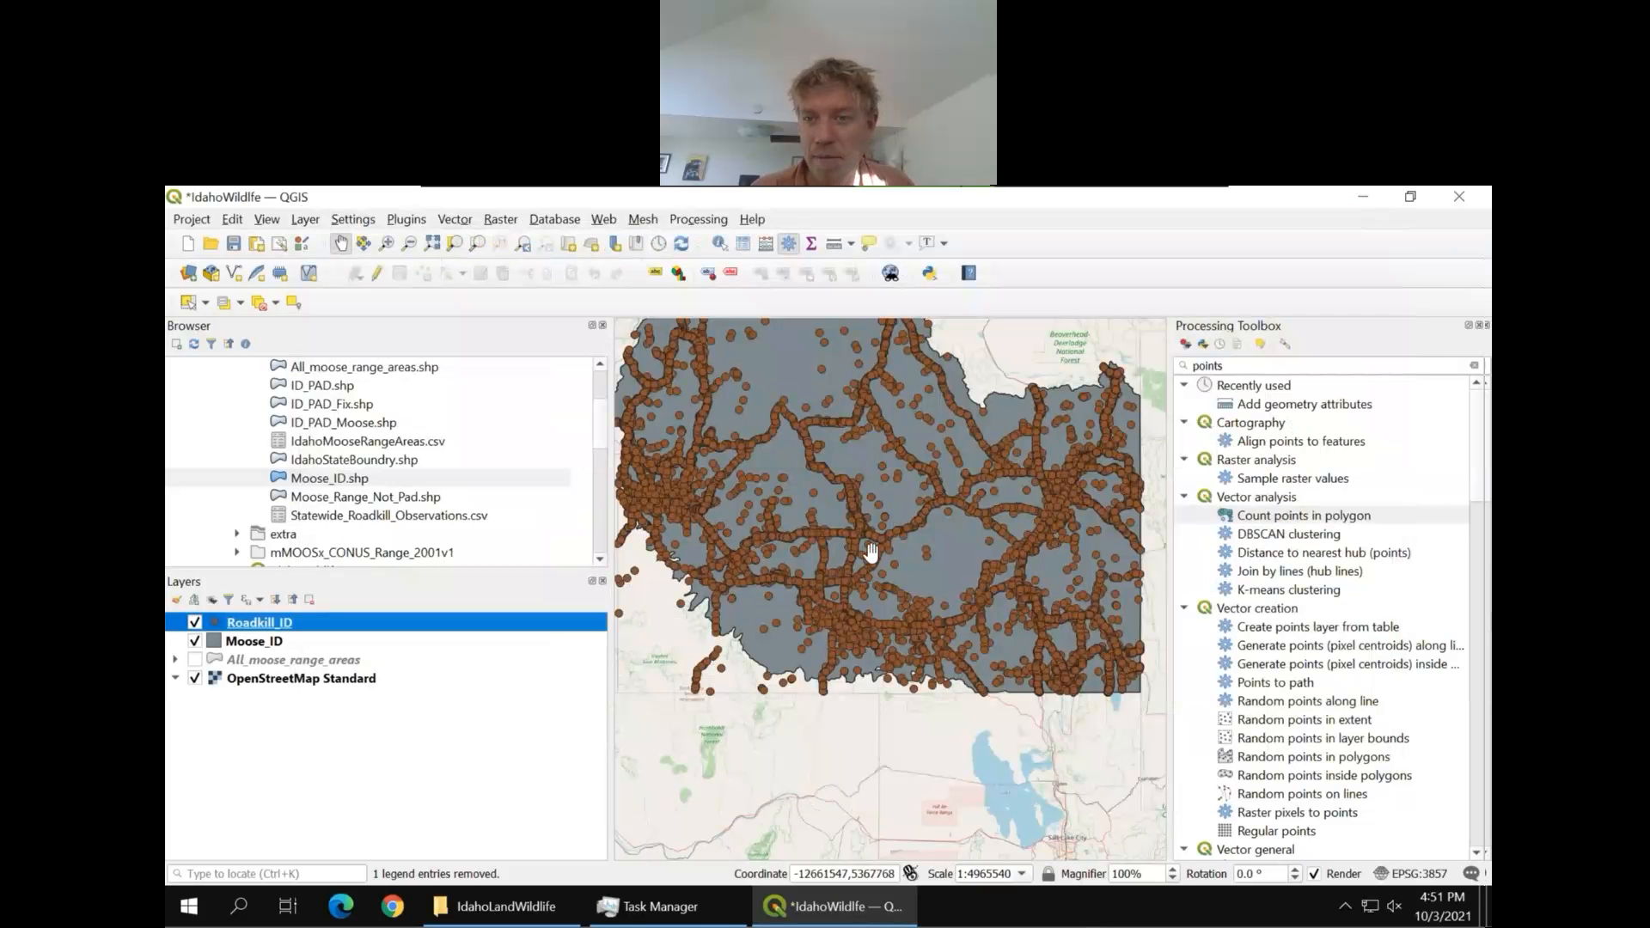
# Count the Roadkill_ID points inside the Moose_ID polygons into a temporary layer, using NUMPOINTS as the count field name
pyautogui.scroll(-1, 875, 555)
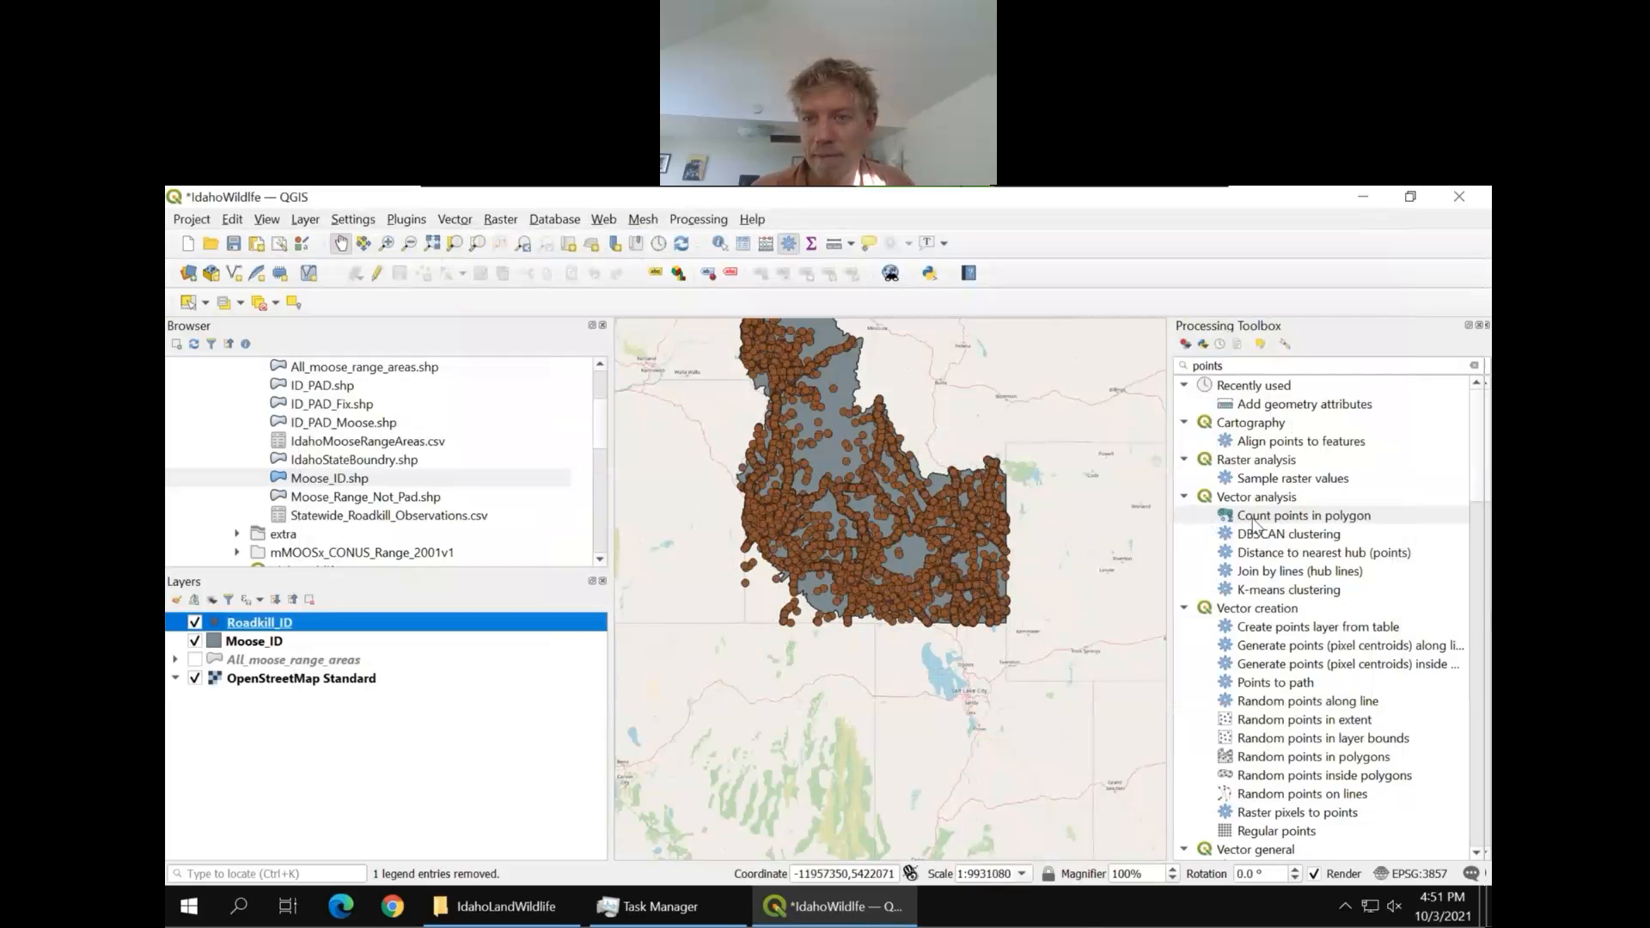
pyautogui.doubleClick(1254, 517)
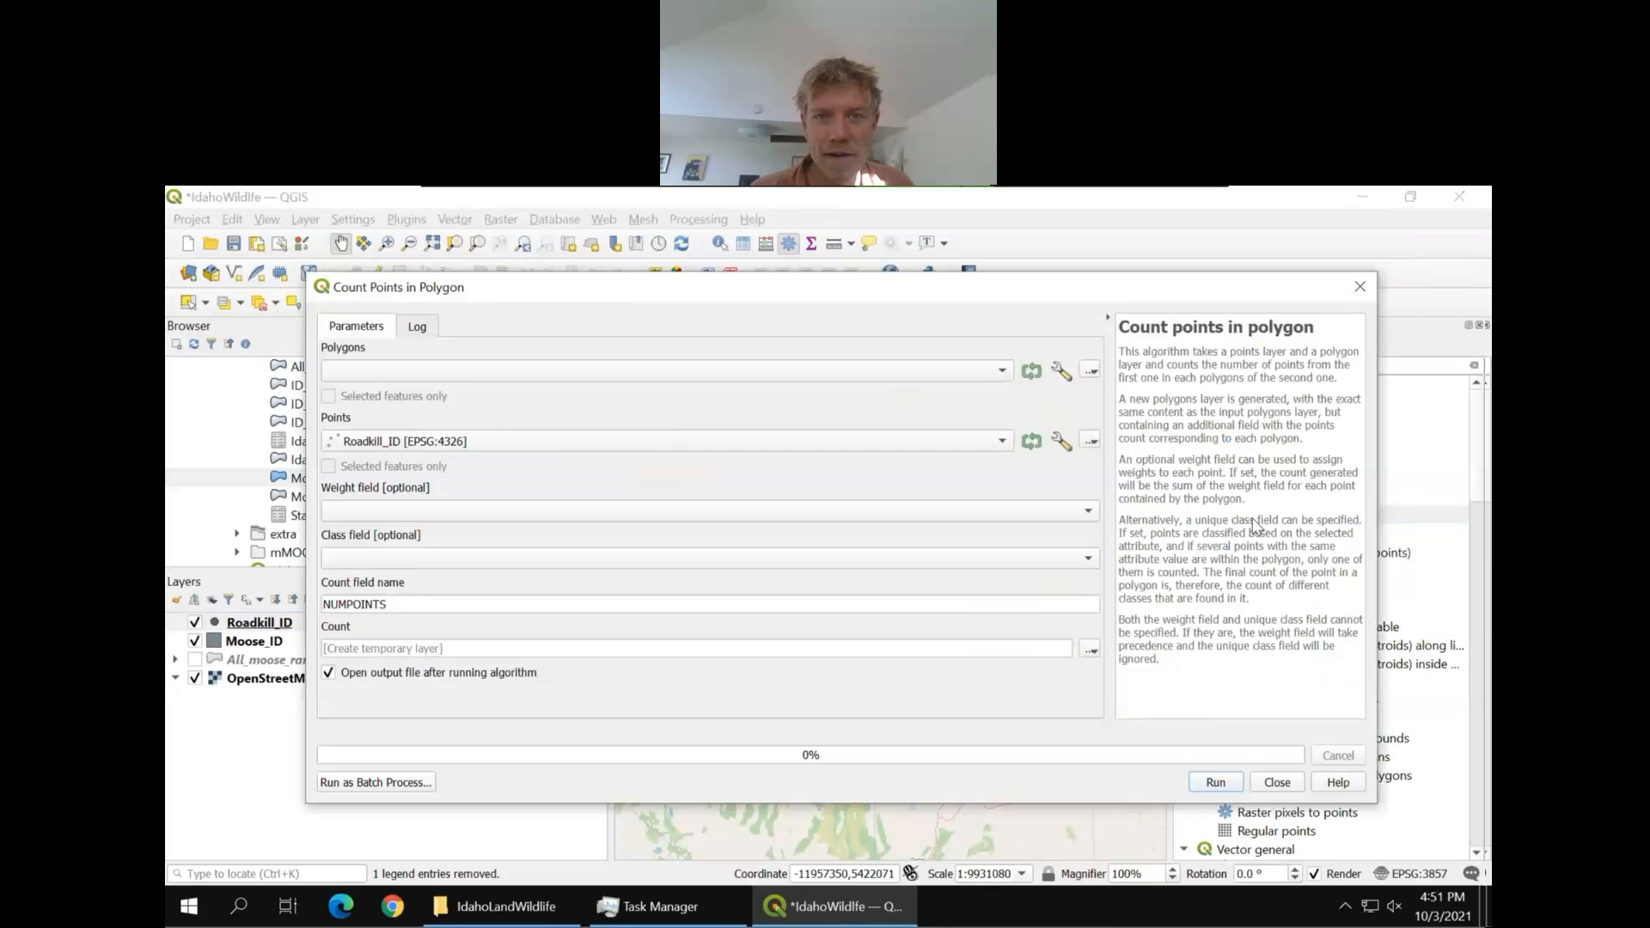
pyautogui.click(1002, 370)
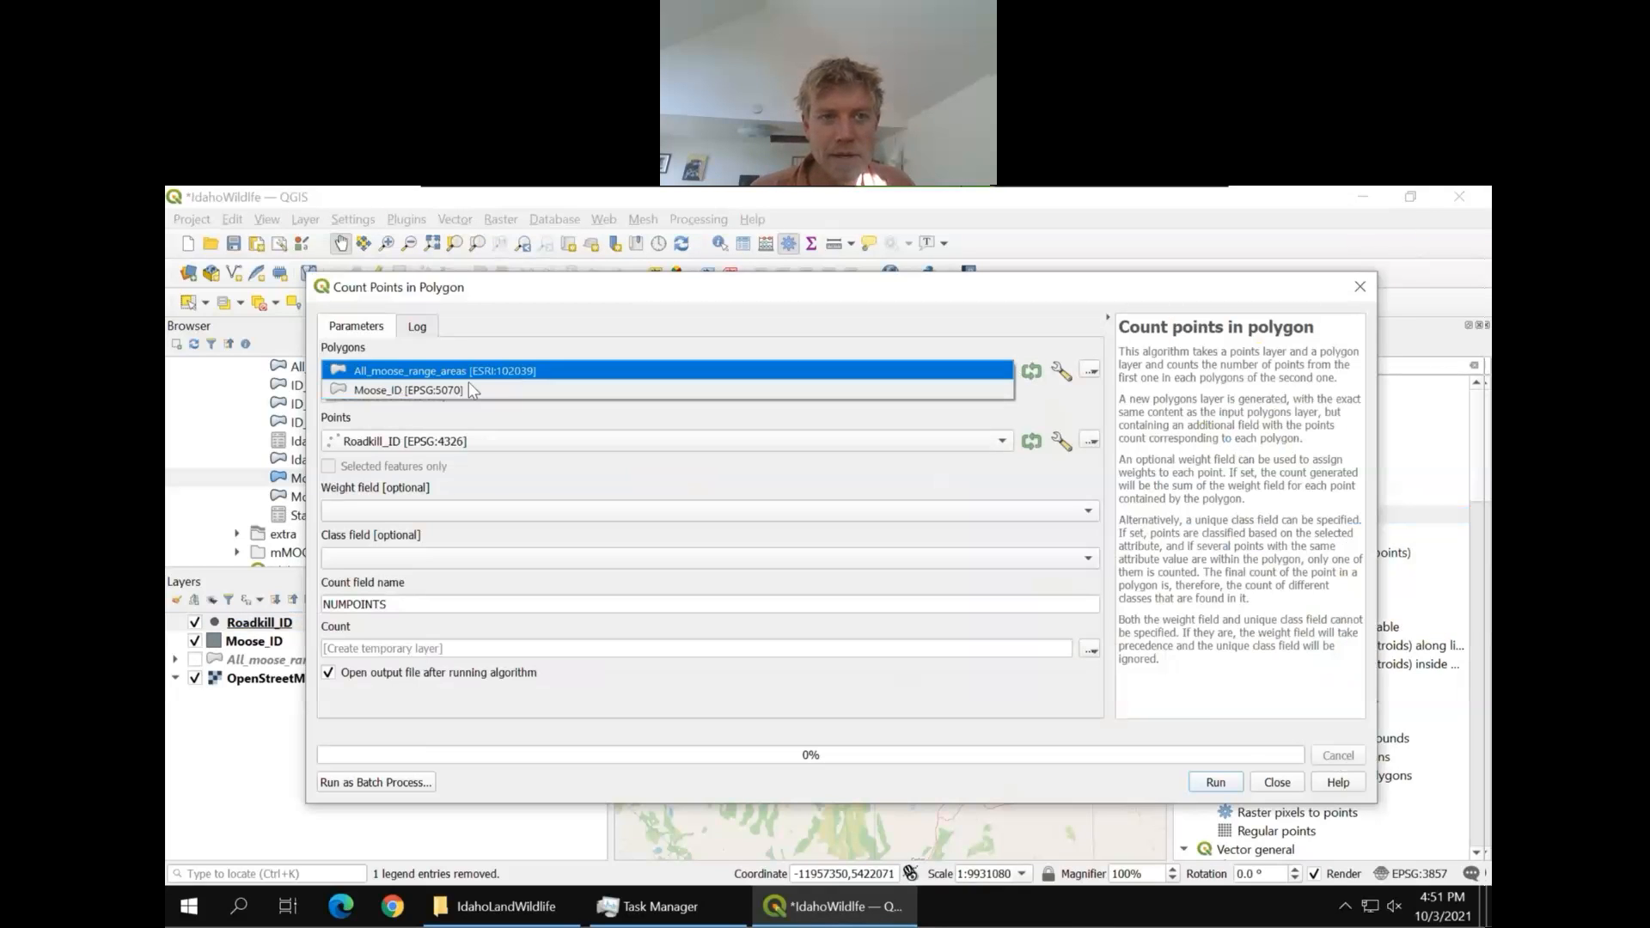
pyautogui.click(453, 392)
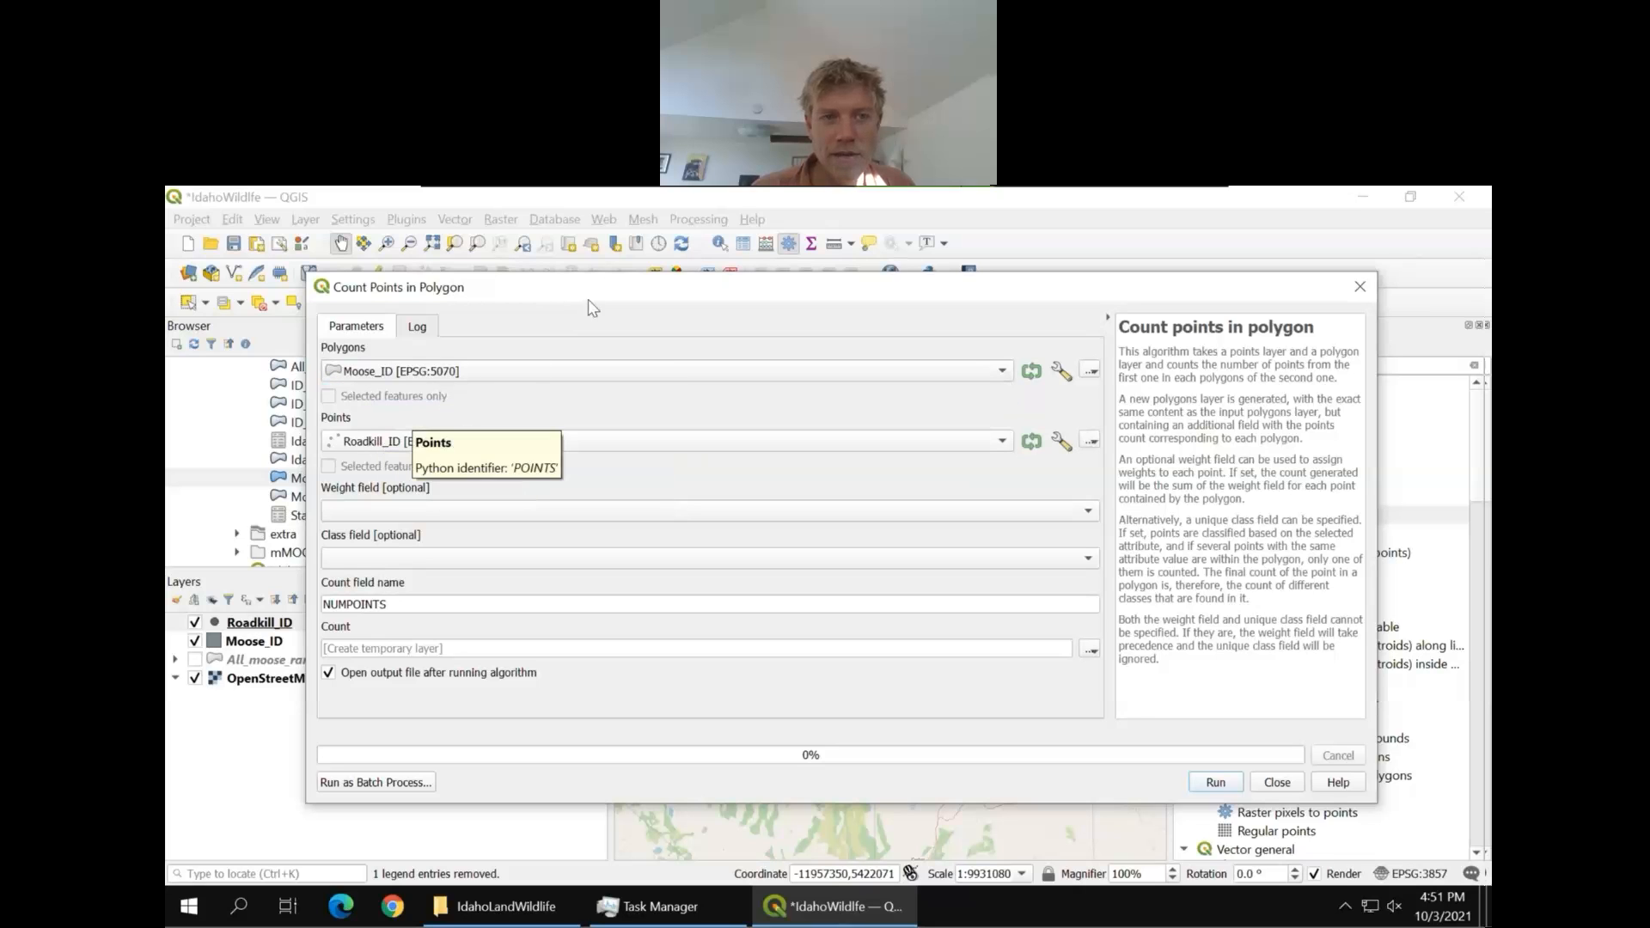
pyautogui.moveTo(595, 286); pyautogui.dragTo(582, 284)
pyautogui.moveTo(558, 262); pyautogui.dragTo(558, 262)
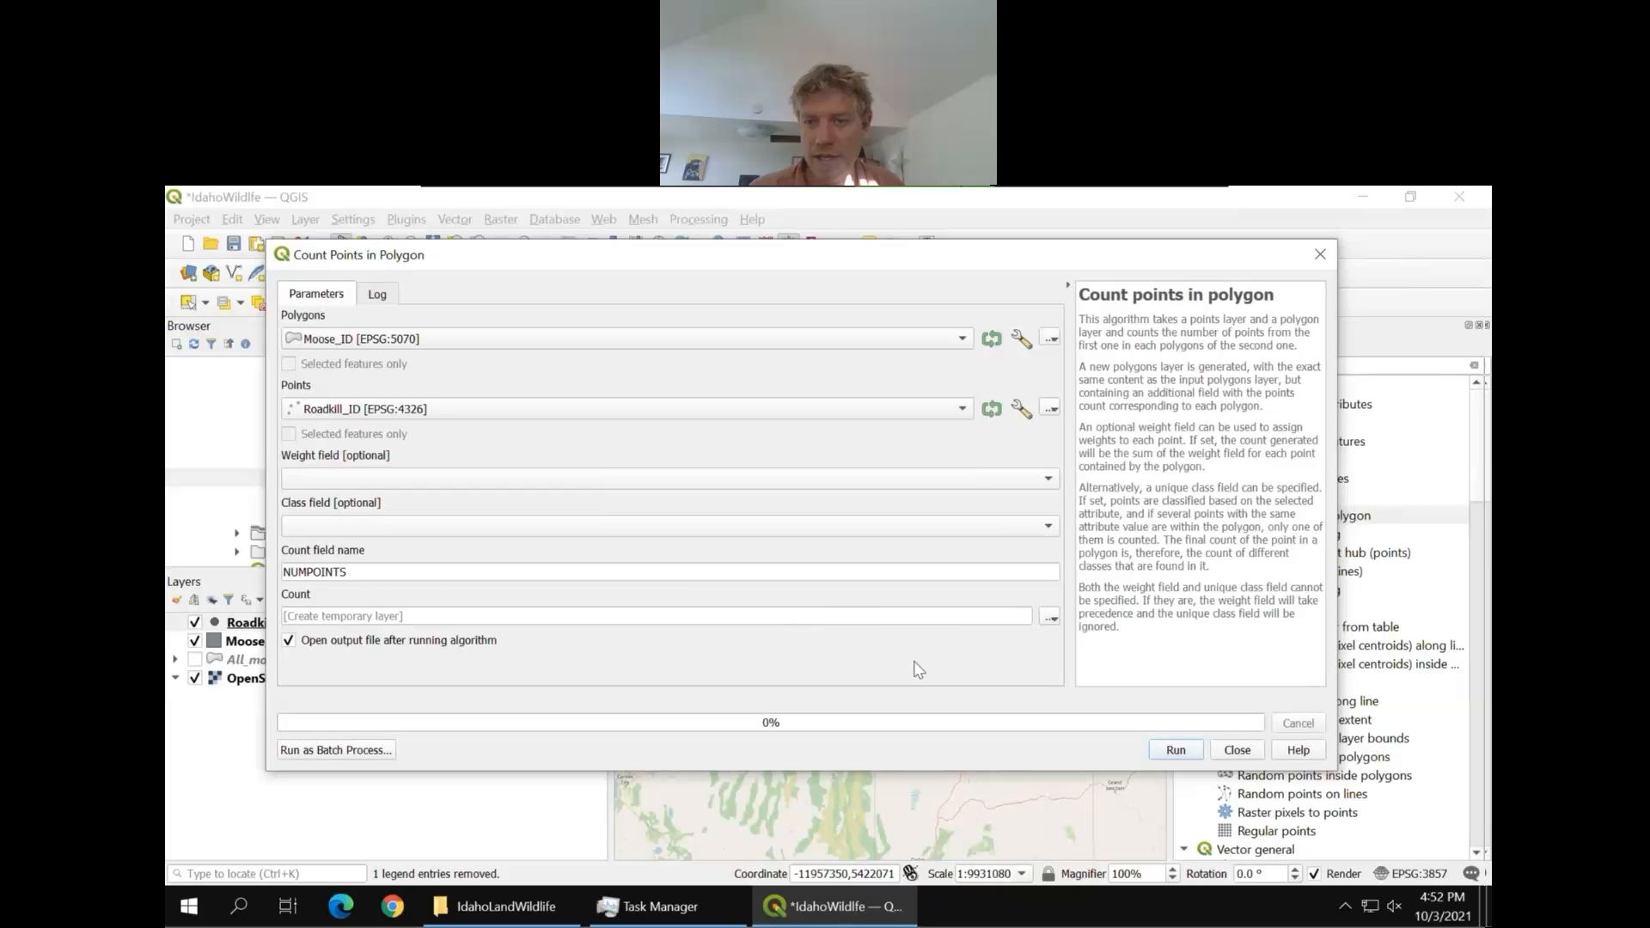
pyautogui.click(1175, 751)
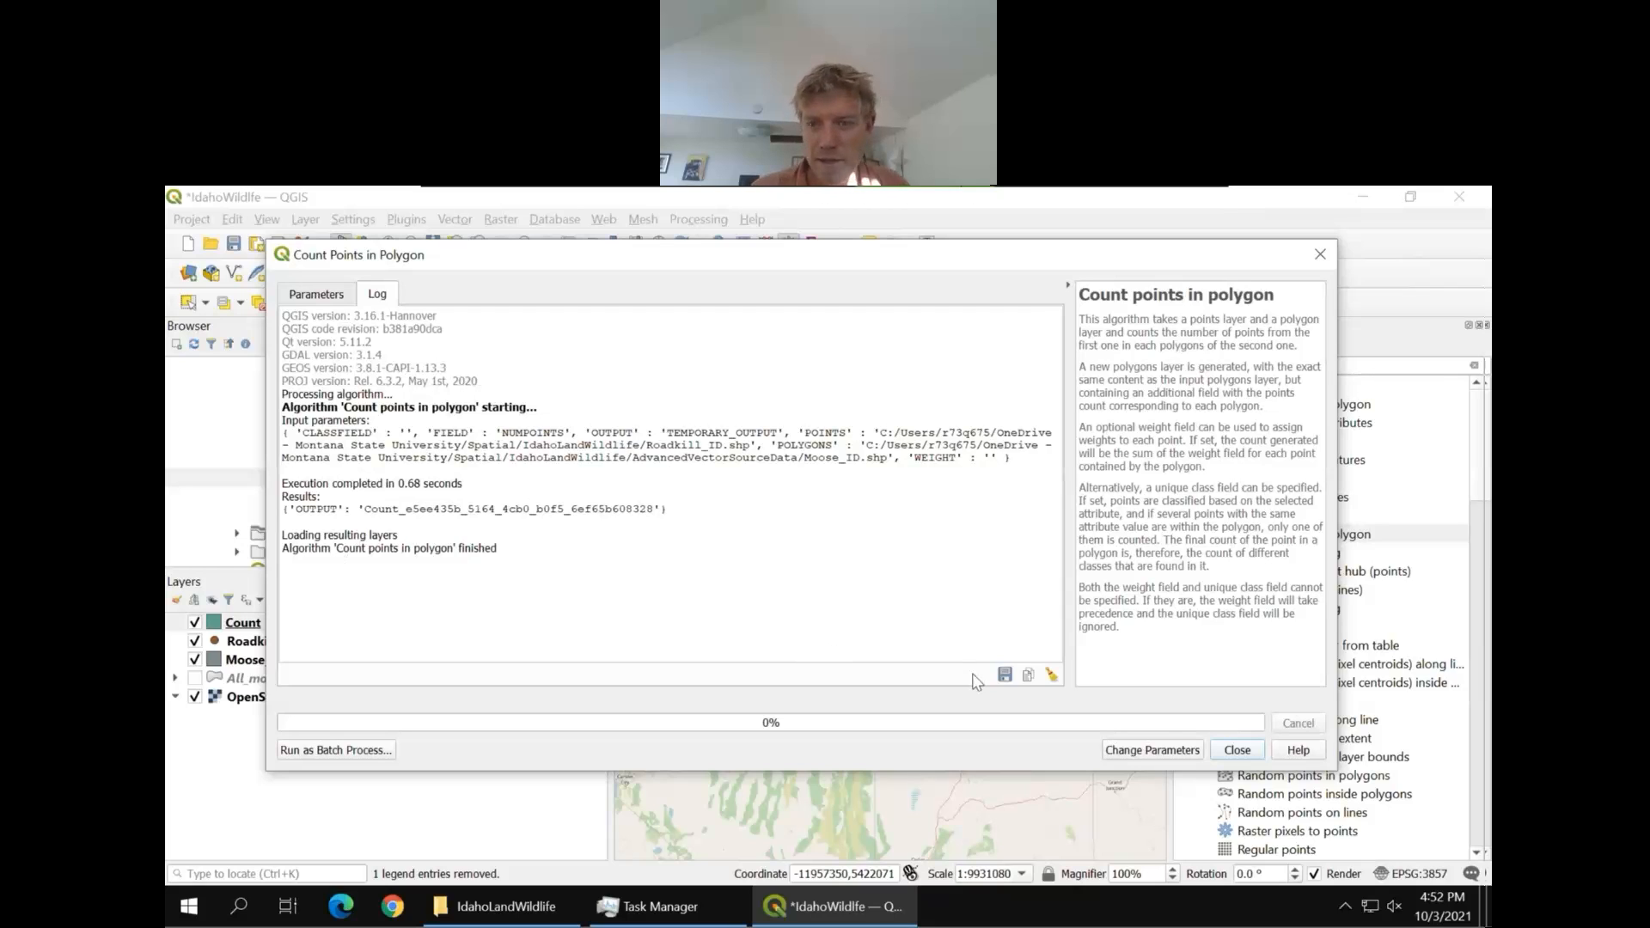
pyautogui.click(1238, 751)
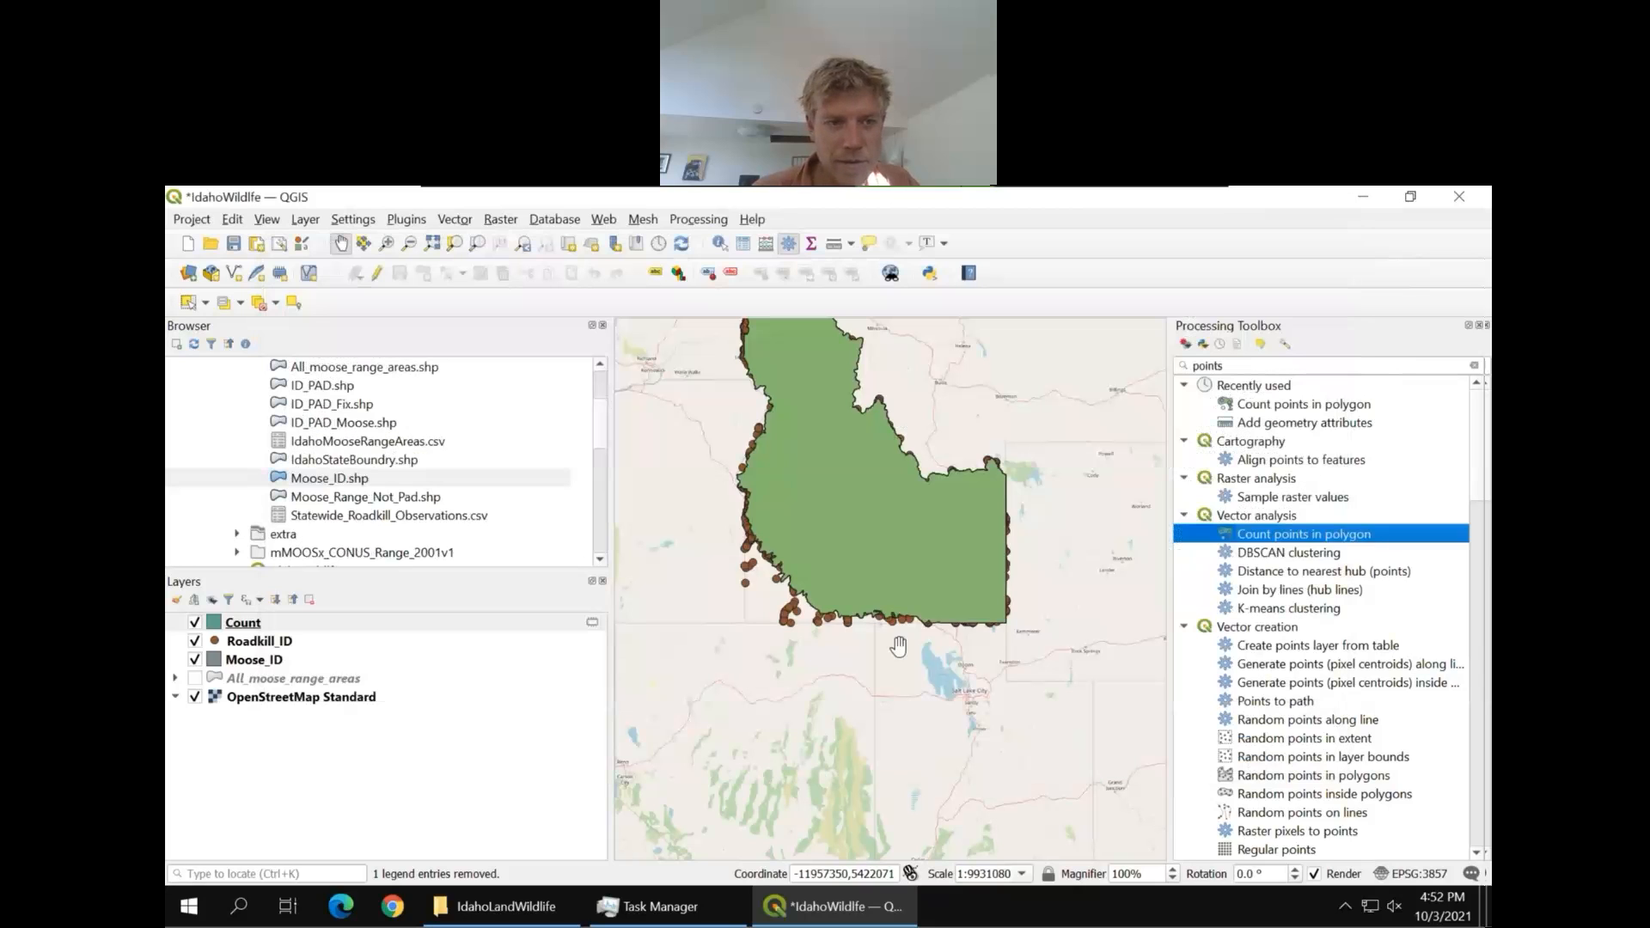
# Check the NUMPOINTS value in the Count layer's attribute table and close the table
pyautogui.rightClick(264, 627)
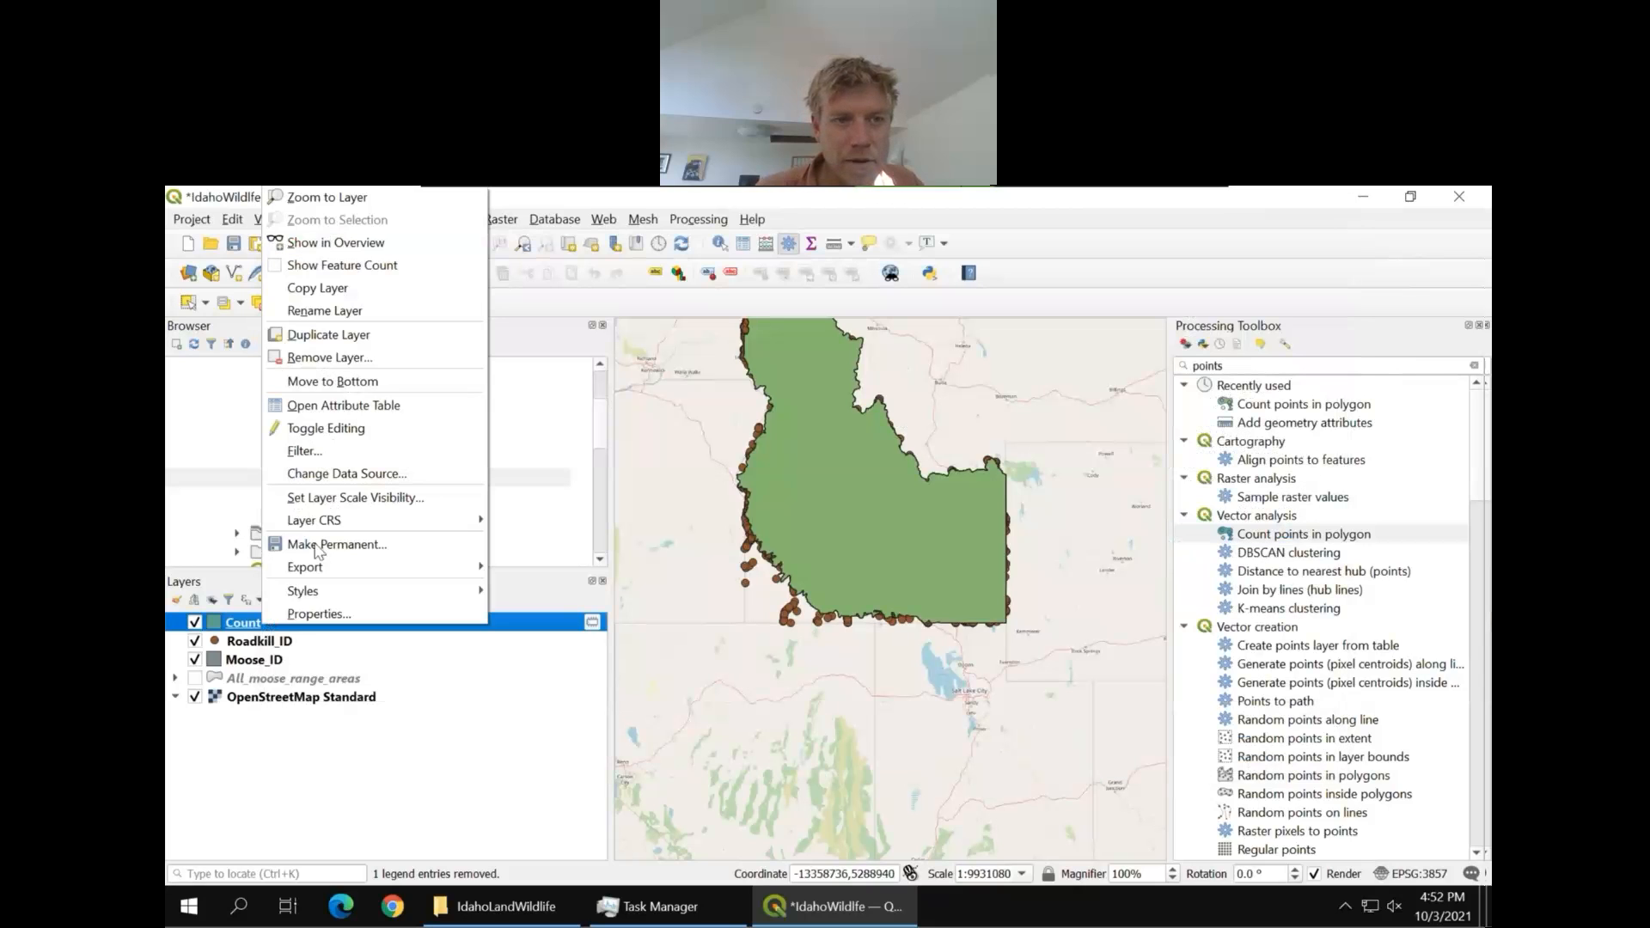
pyautogui.click(352, 411)
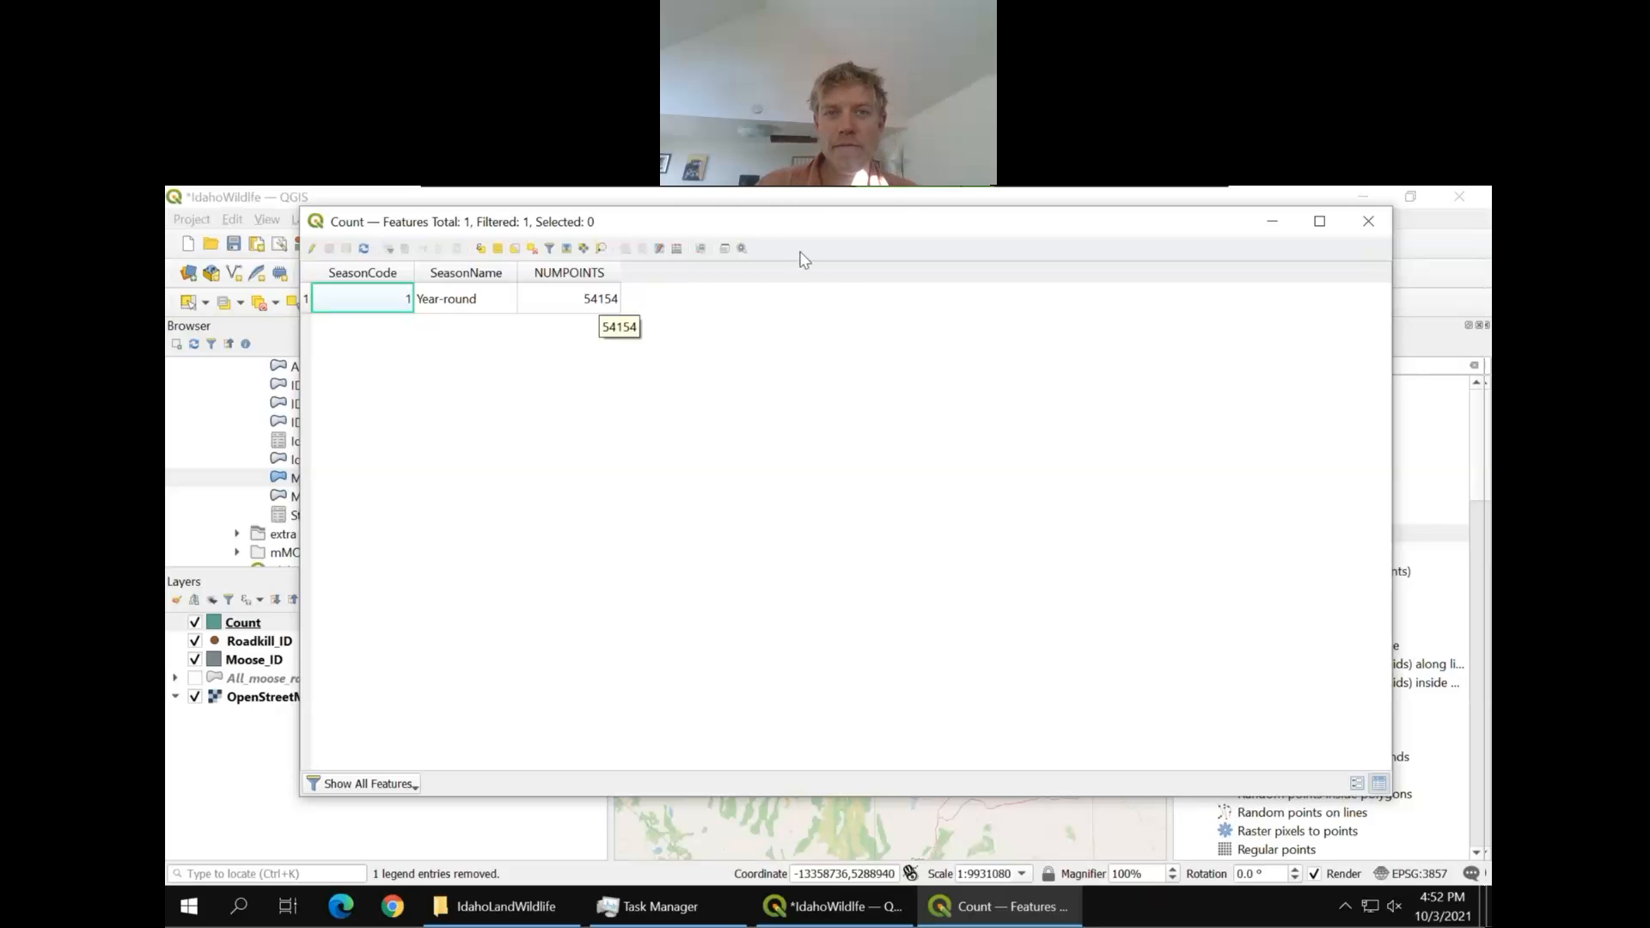
pyautogui.moveTo(766, 220); pyautogui.dragTo(800, 269)
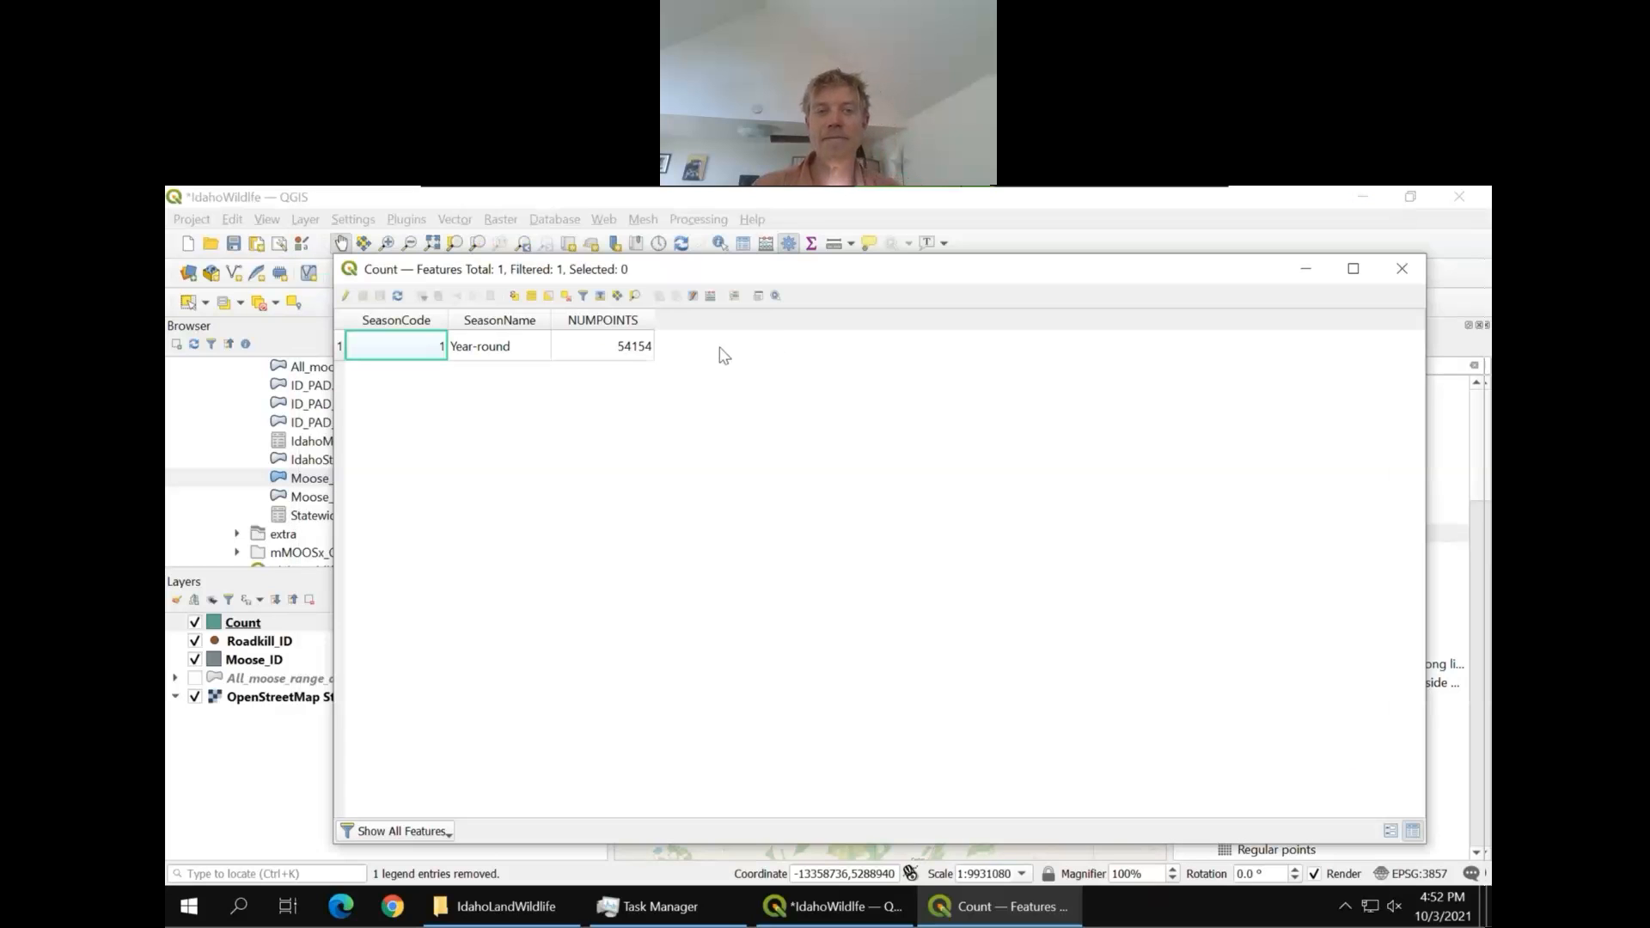
pyautogui.click(1403, 269)
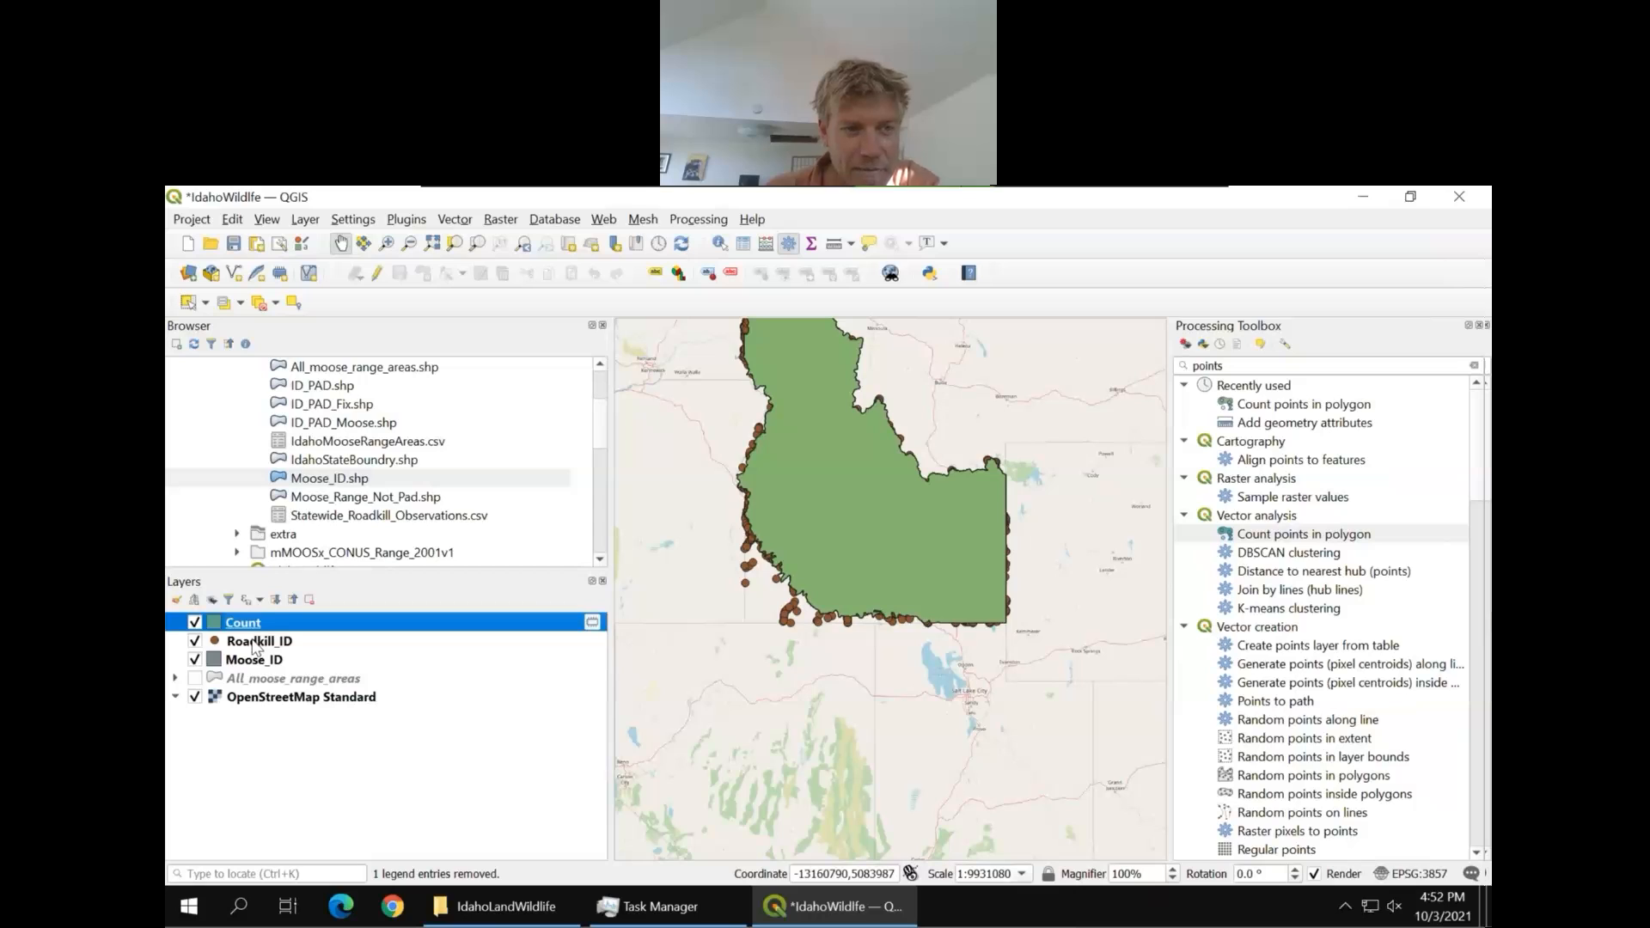
# Remove the temporary Count layer from the project
pyautogui.click(255, 647)
pyautogui.rightClick(241, 625)
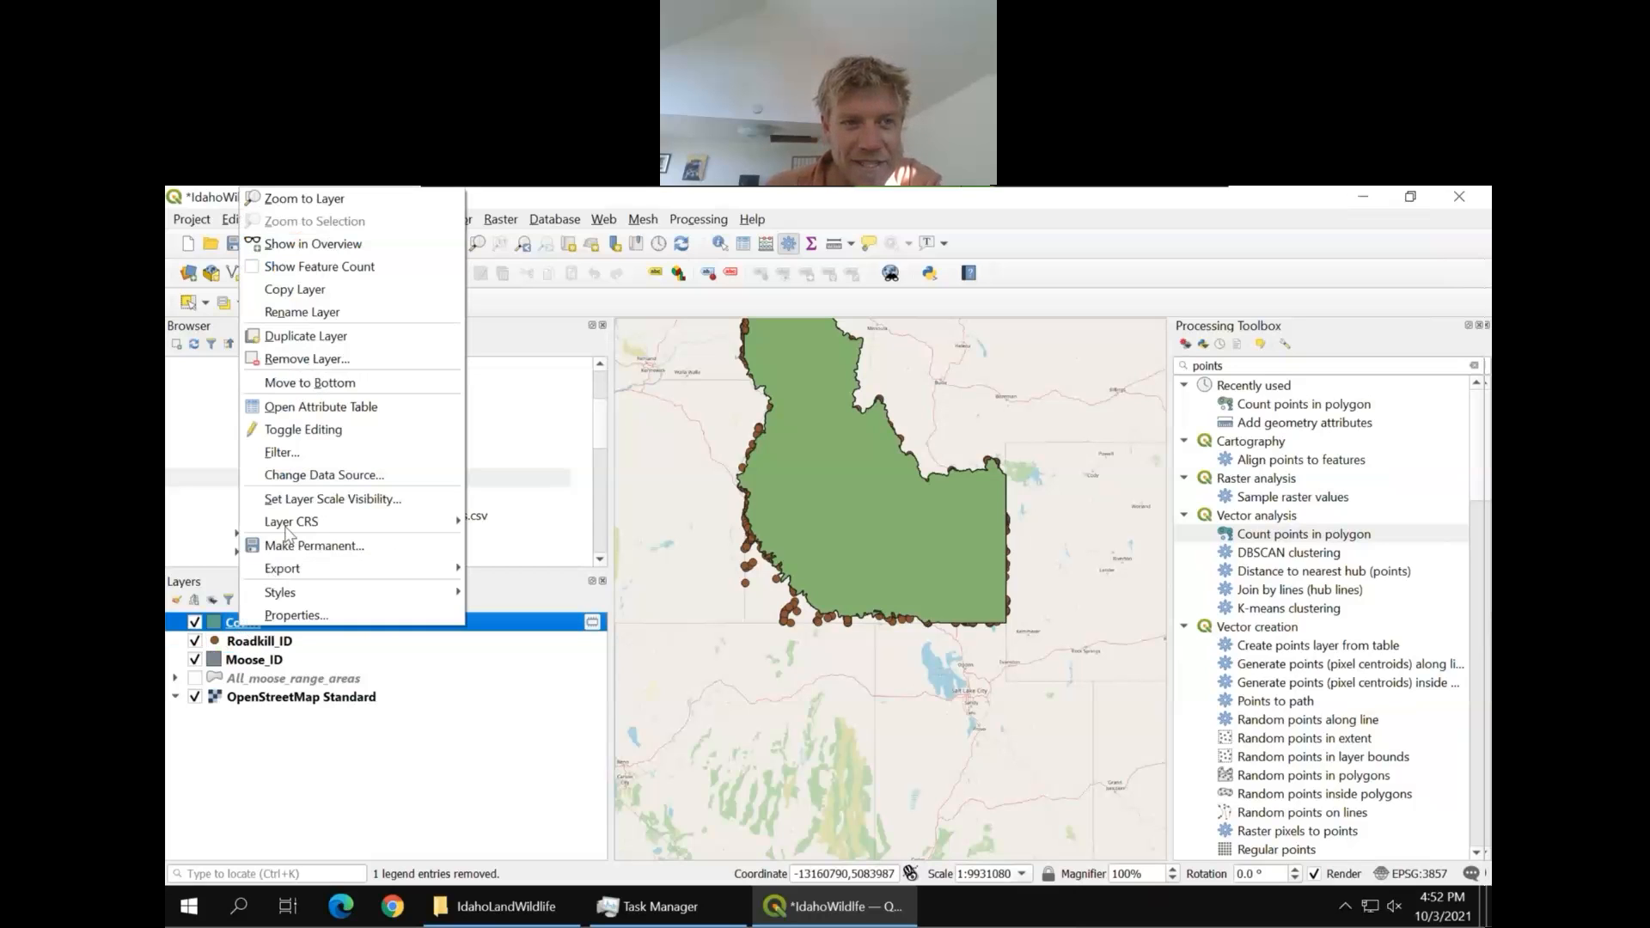
pyautogui.click(308, 360)
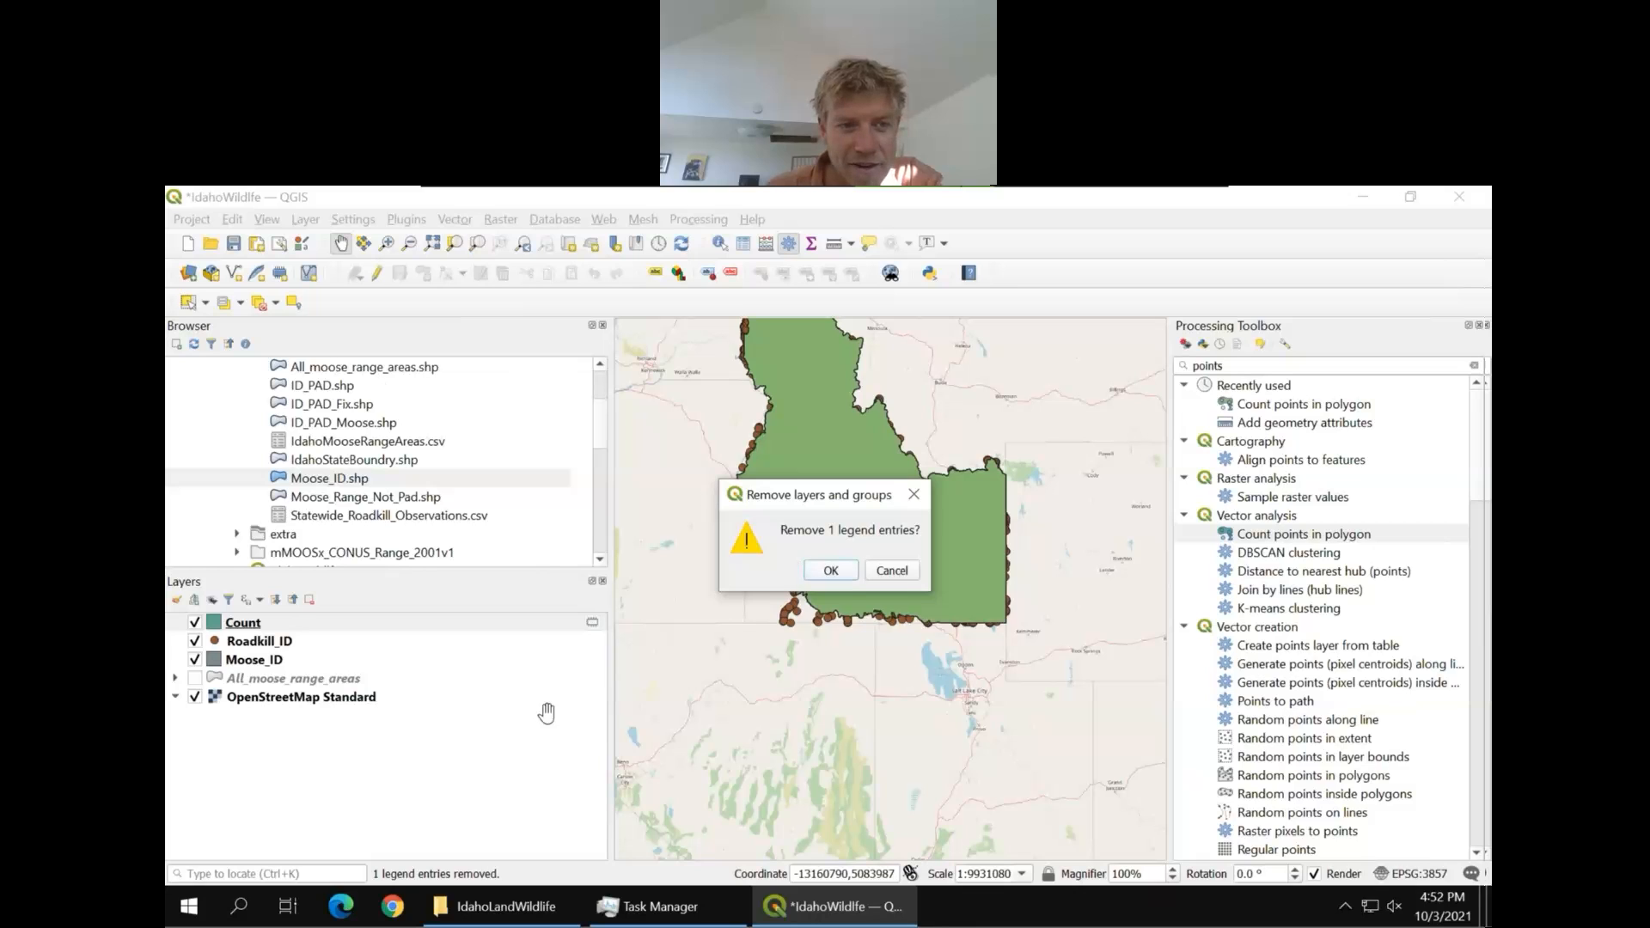
pyautogui.click(830, 570)
# Open the attribute table of Roadkill_ID and switch to selecting and filtering features with a form
pyautogui.click(256, 622)
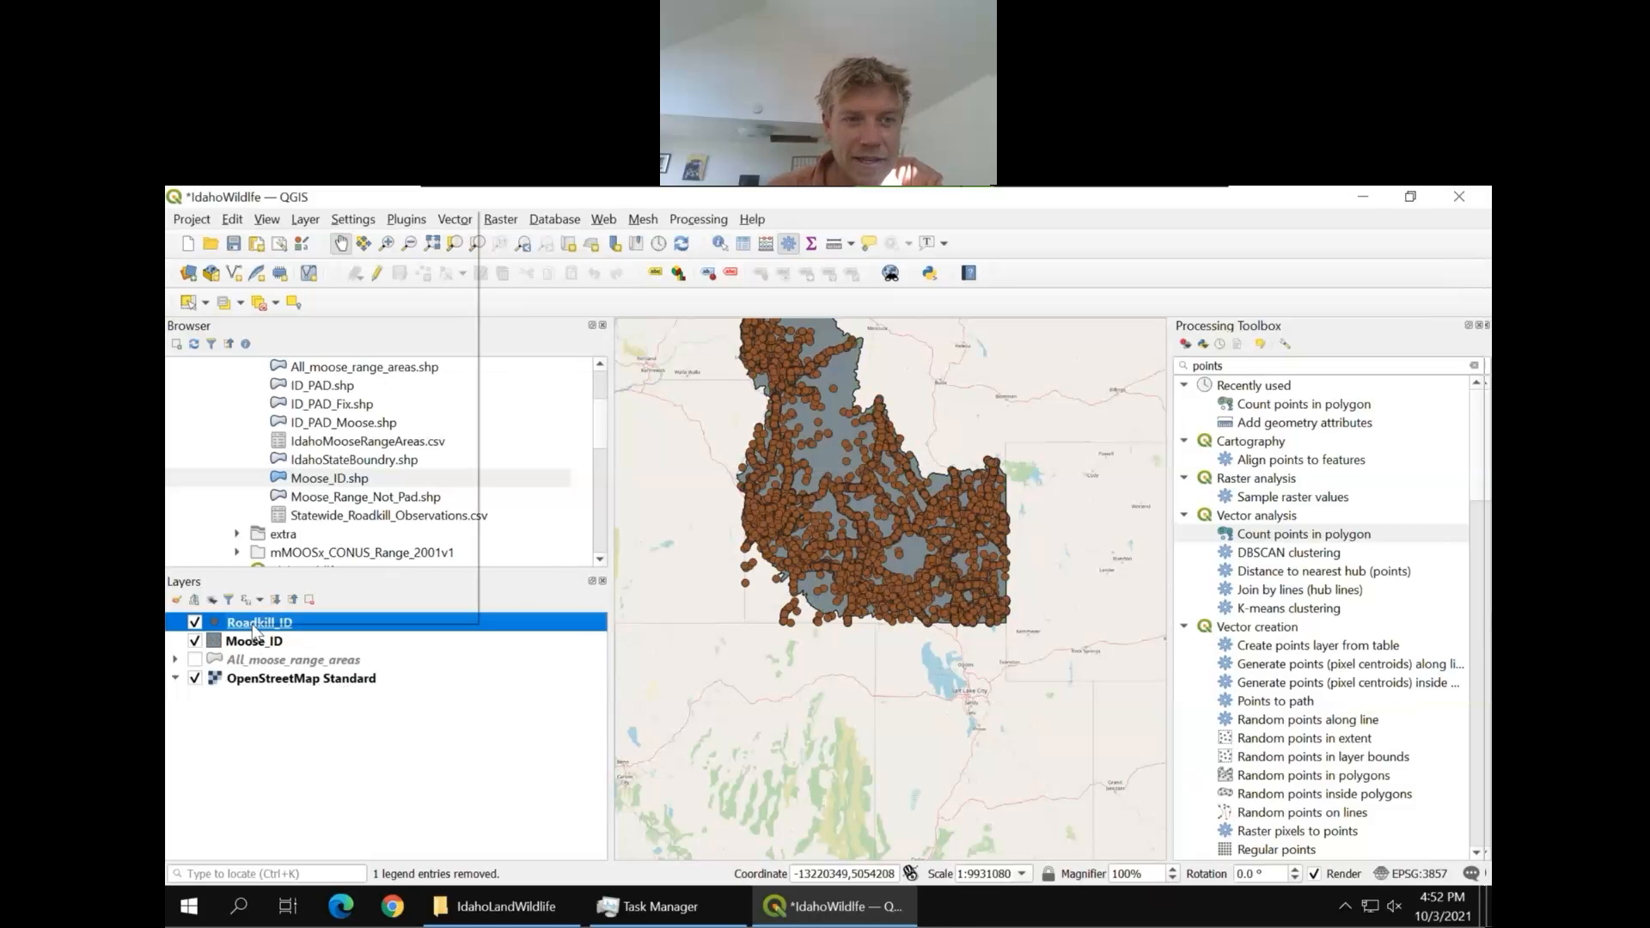
pyautogui.rightClick(255, 632)
pyautogui.click(331, 427)
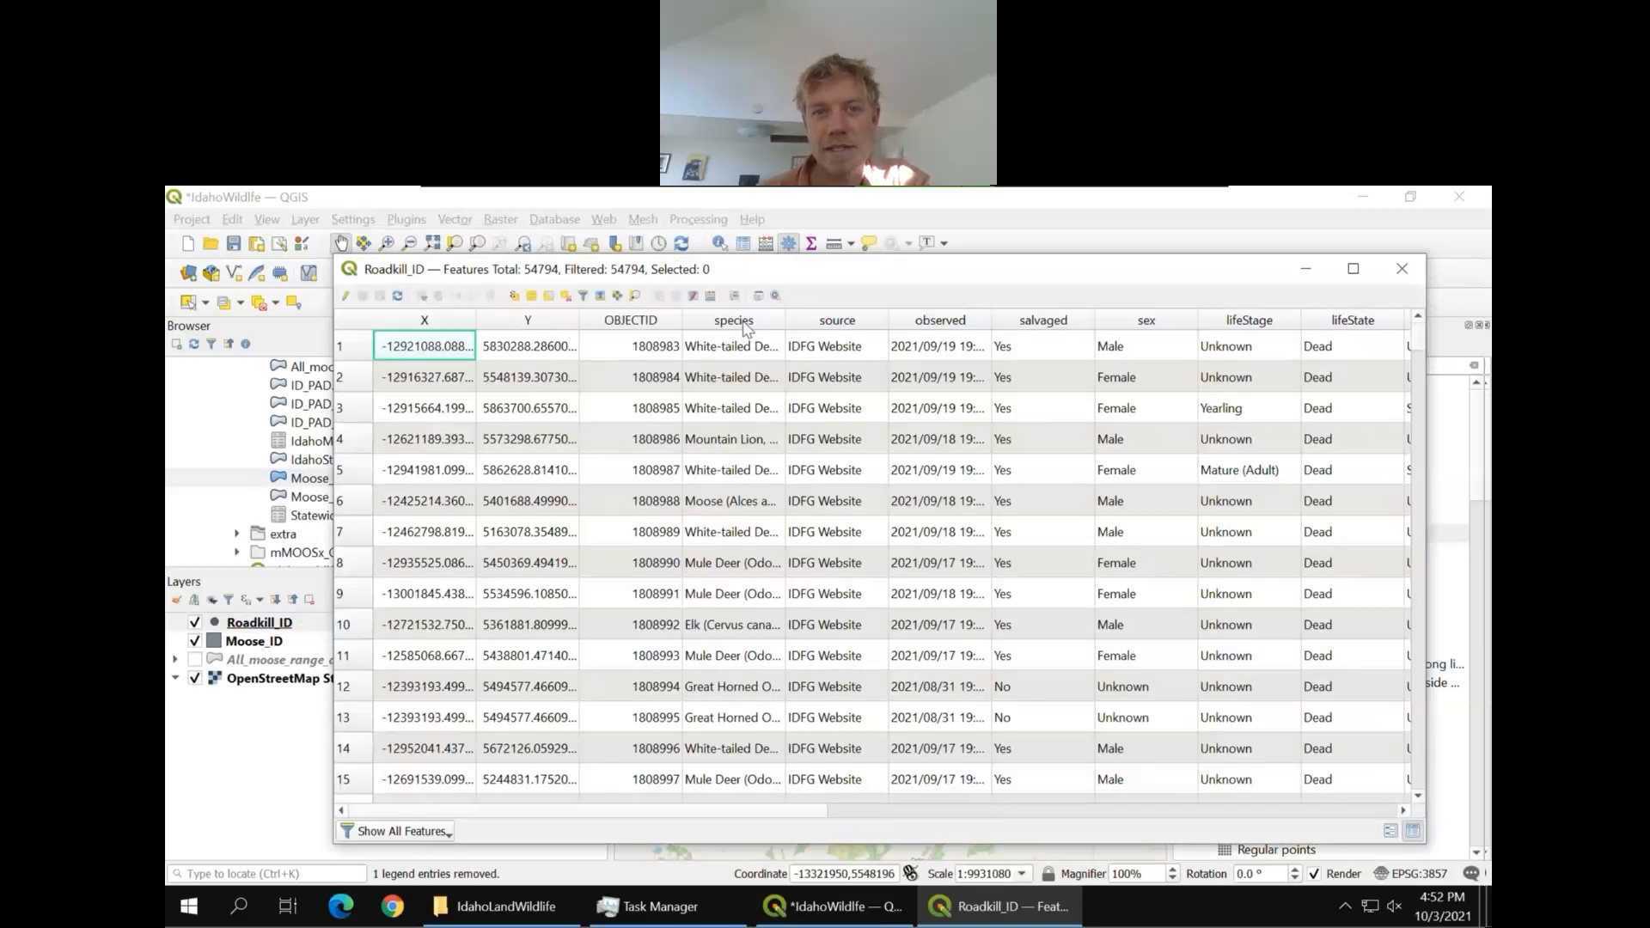
pyautogui.click(584, 295)
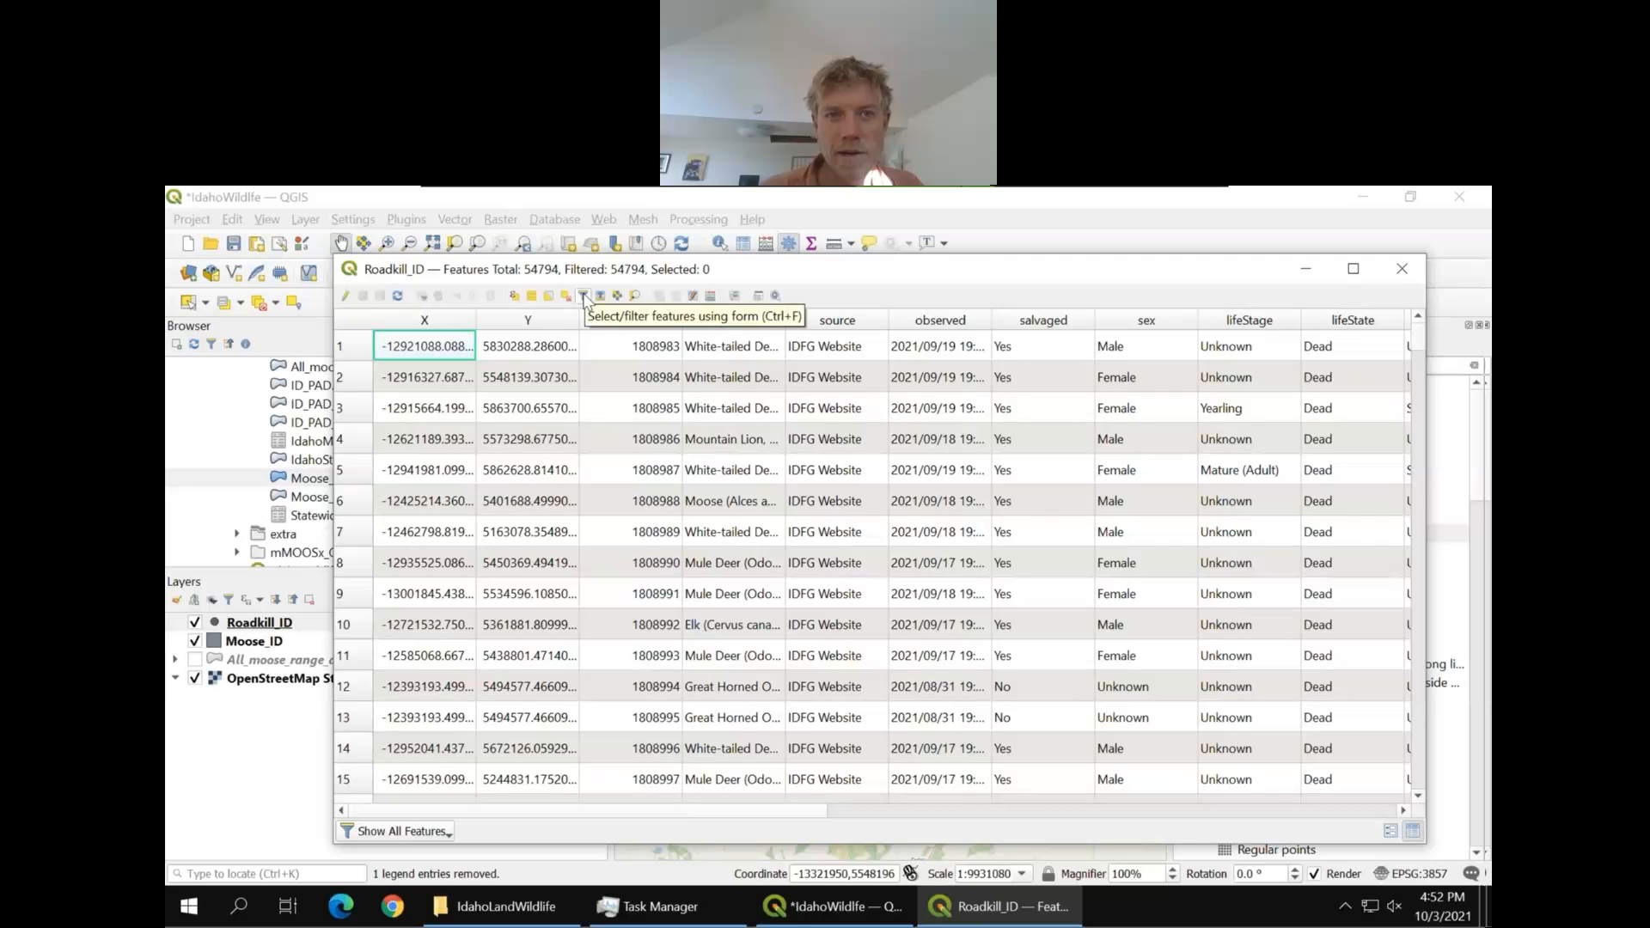
pyautogui.click(583, 294)
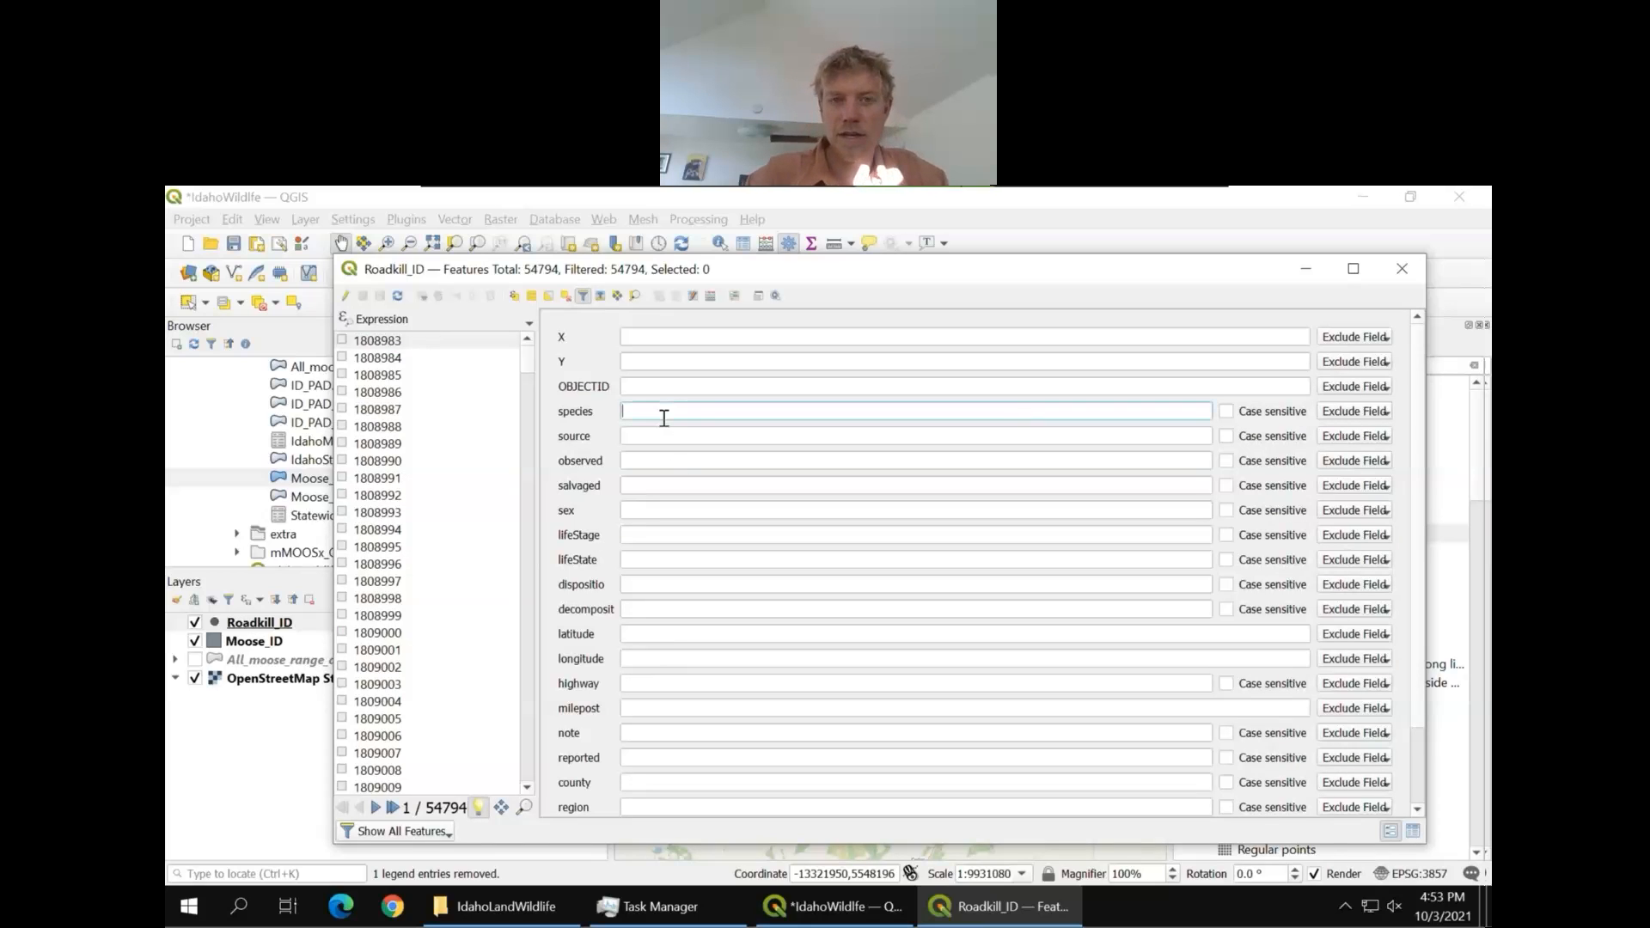
pyautogui.write('m')
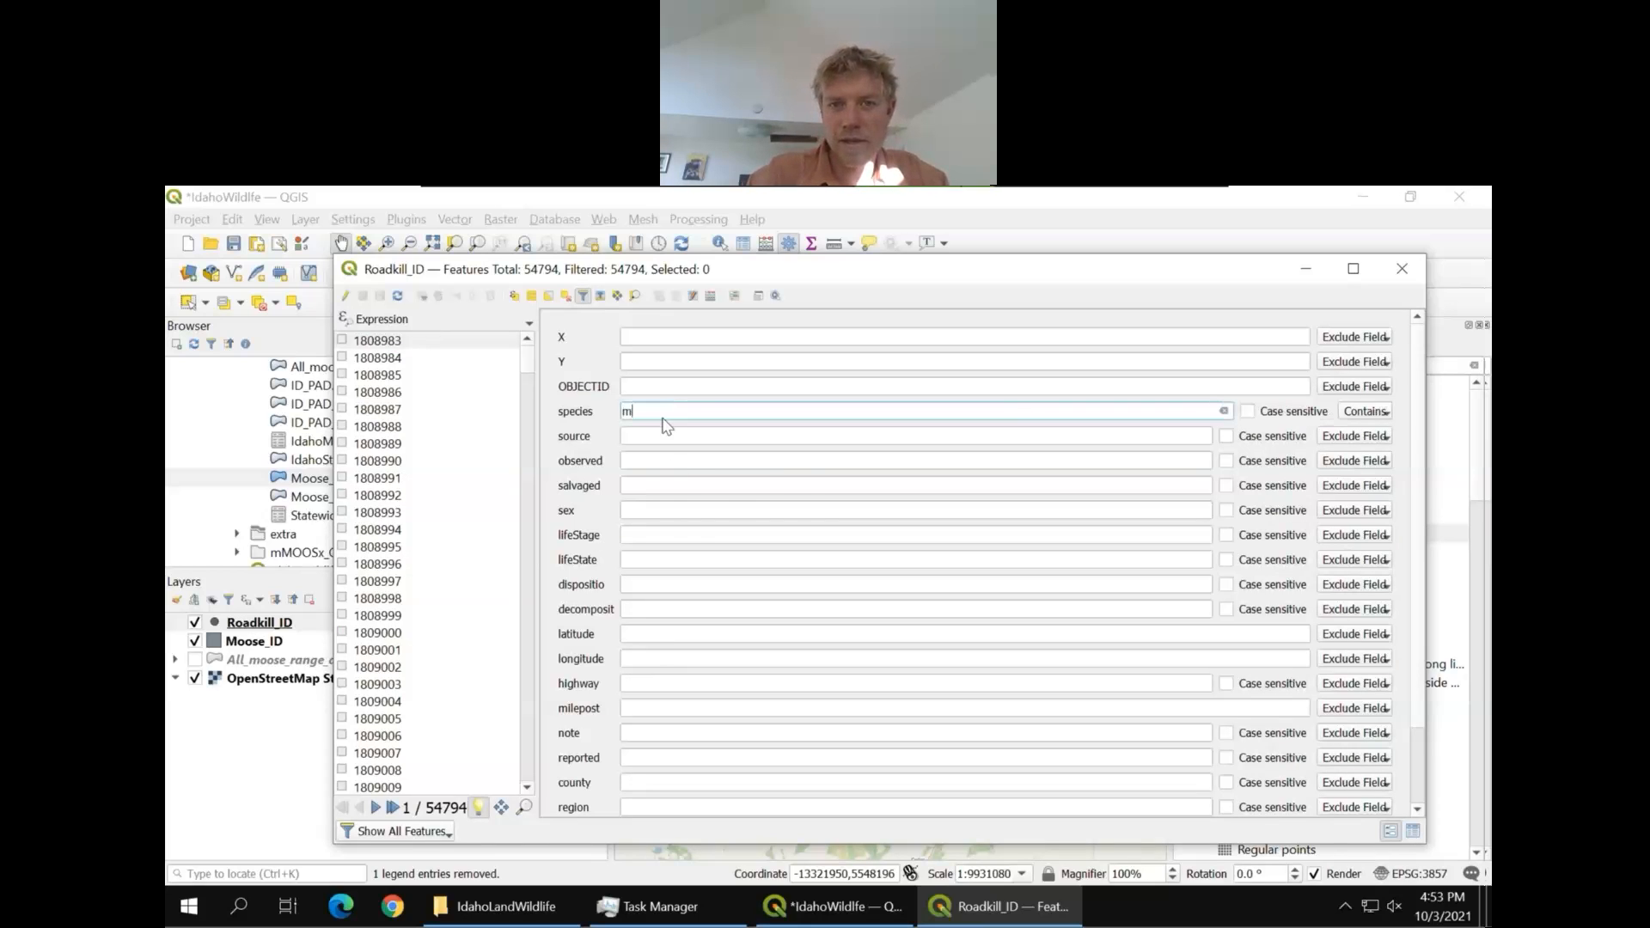
pyautogui.write('oose')
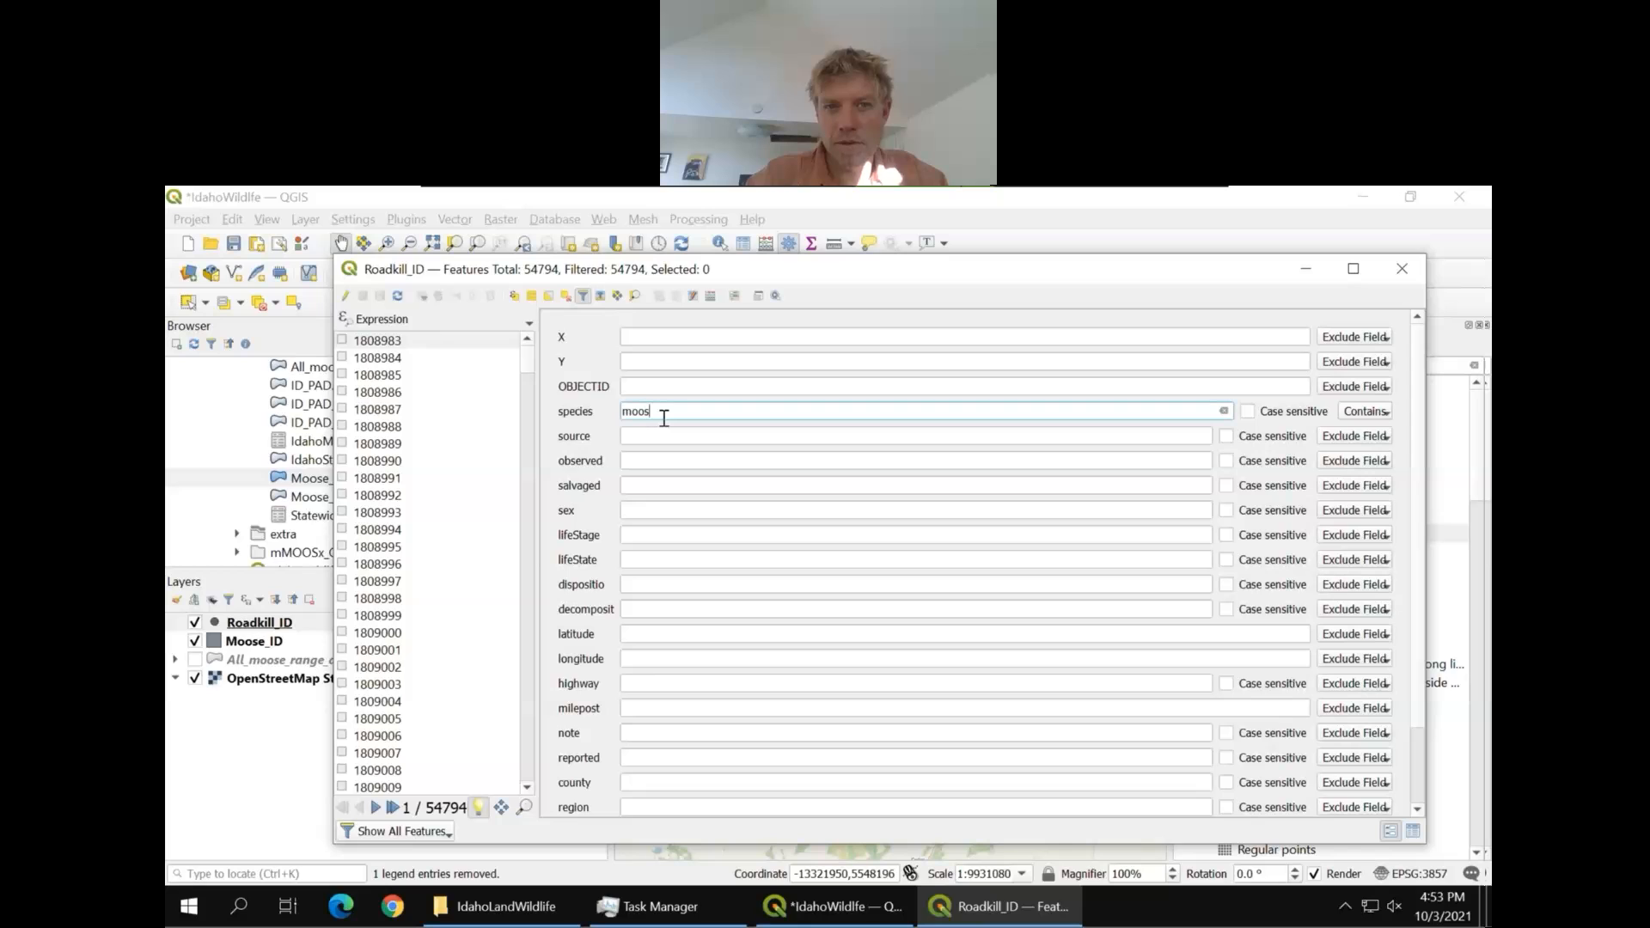
pyautogui.press('BackSpace')
pyautogui.press('BackSpace')
pyautogui.press('BackSpace')
pyautogui.press('BackSpace')
pyautogui.press('BackSpace')
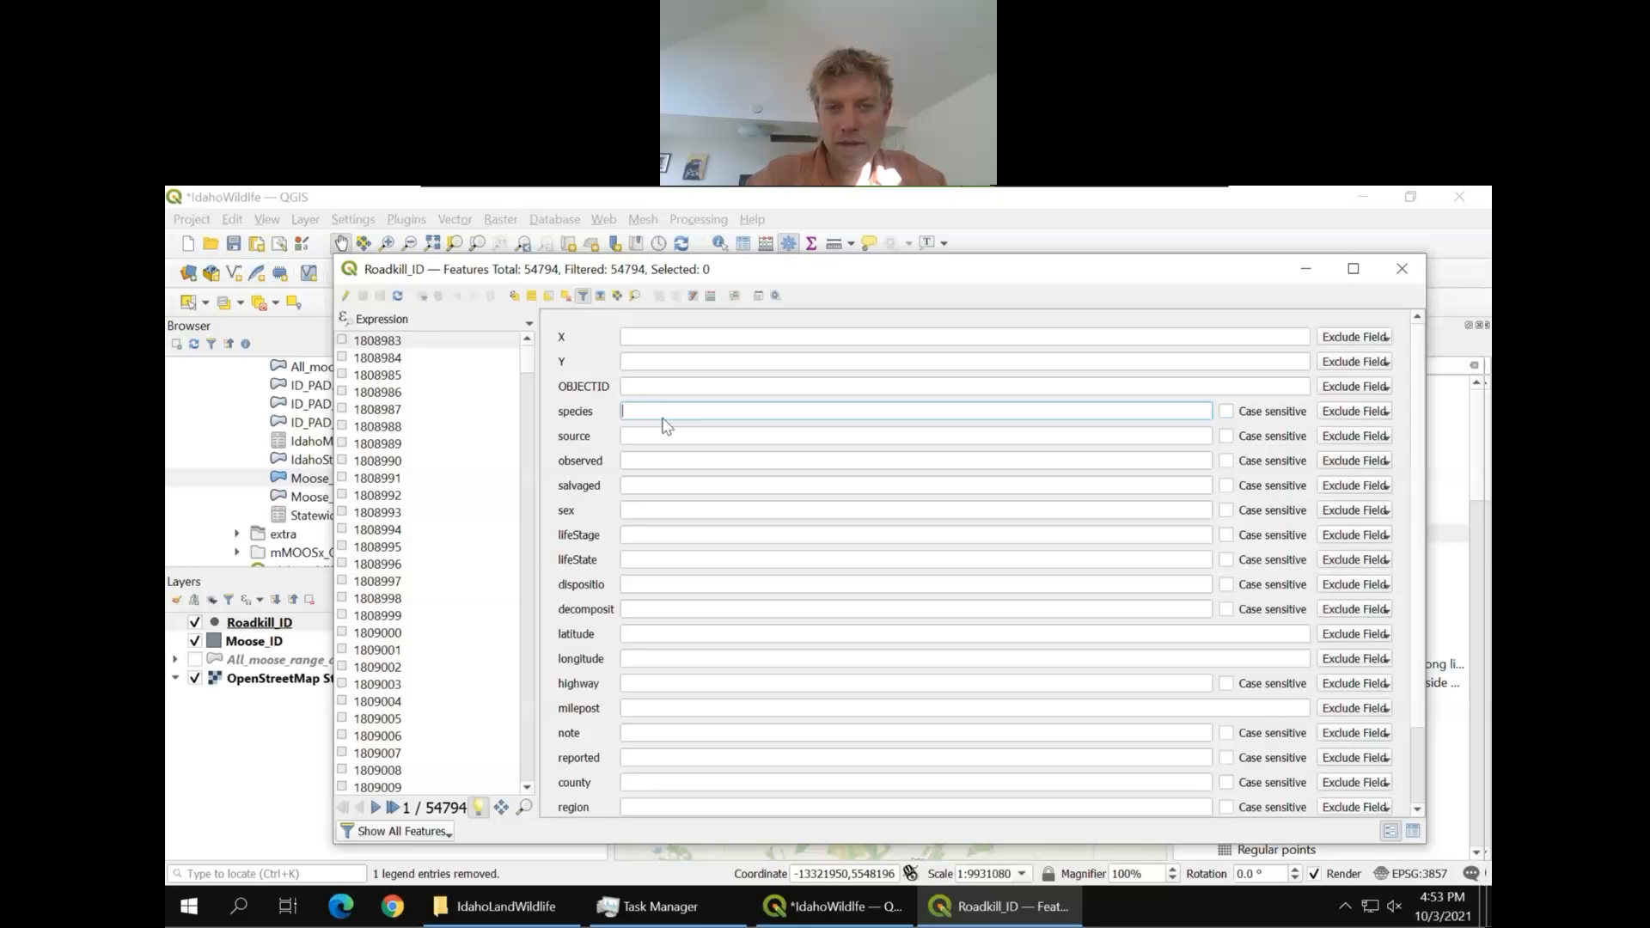
# Select the roadkill features whose species is equal to Moose (Alces americanus)
pyautogui.write('M')
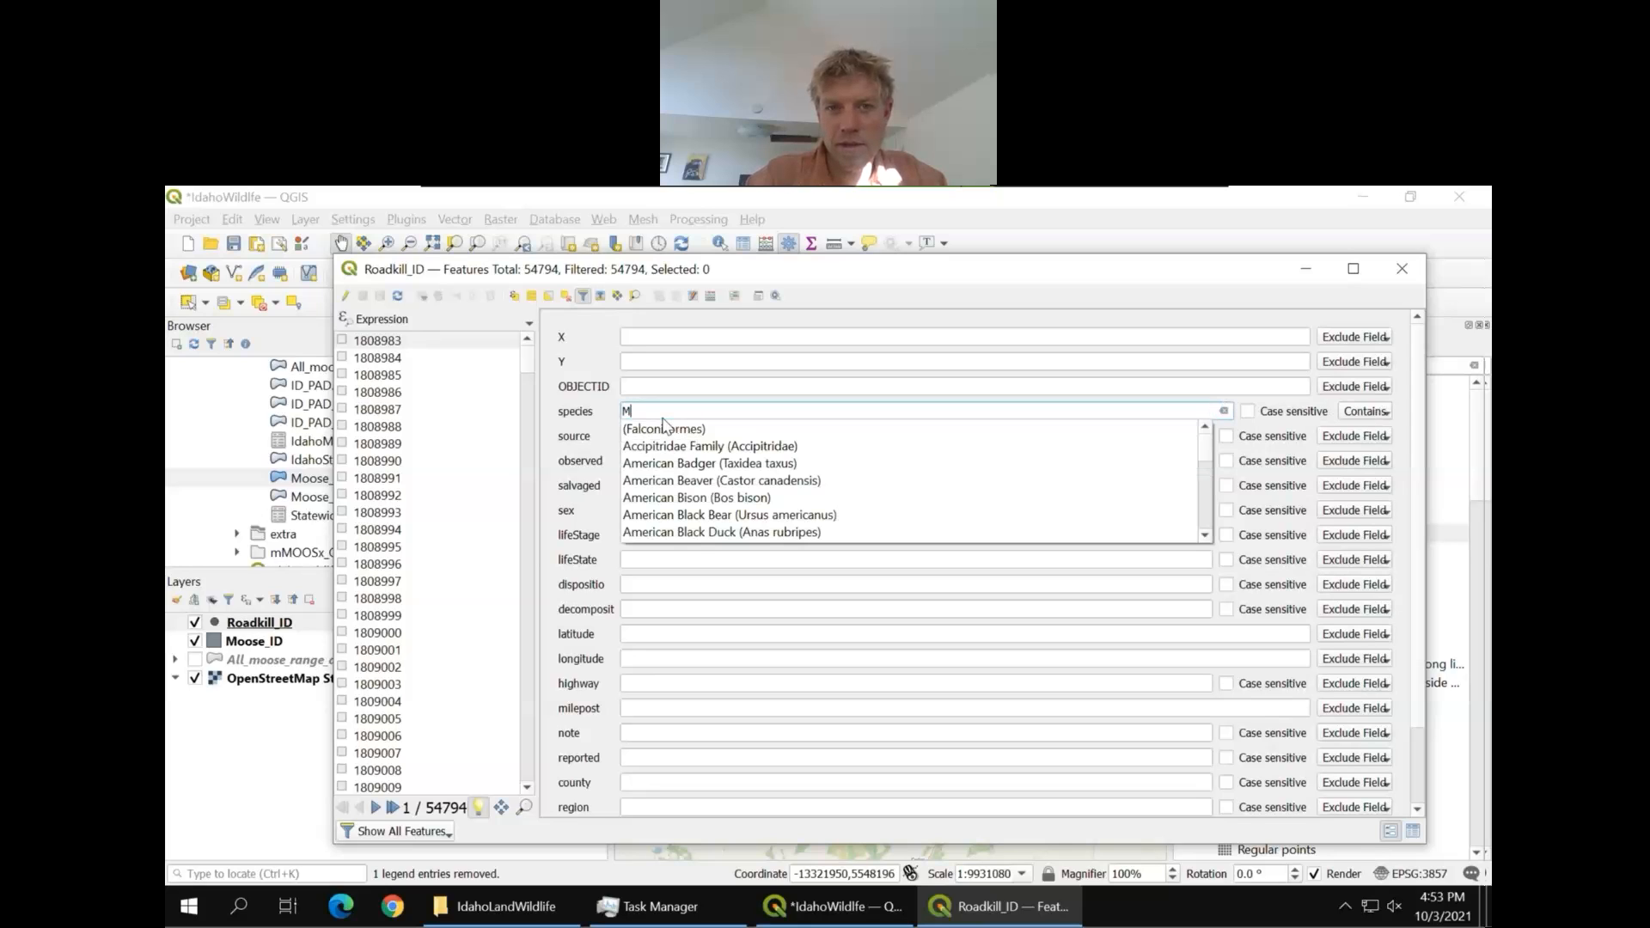
pyautogui.write('oo')
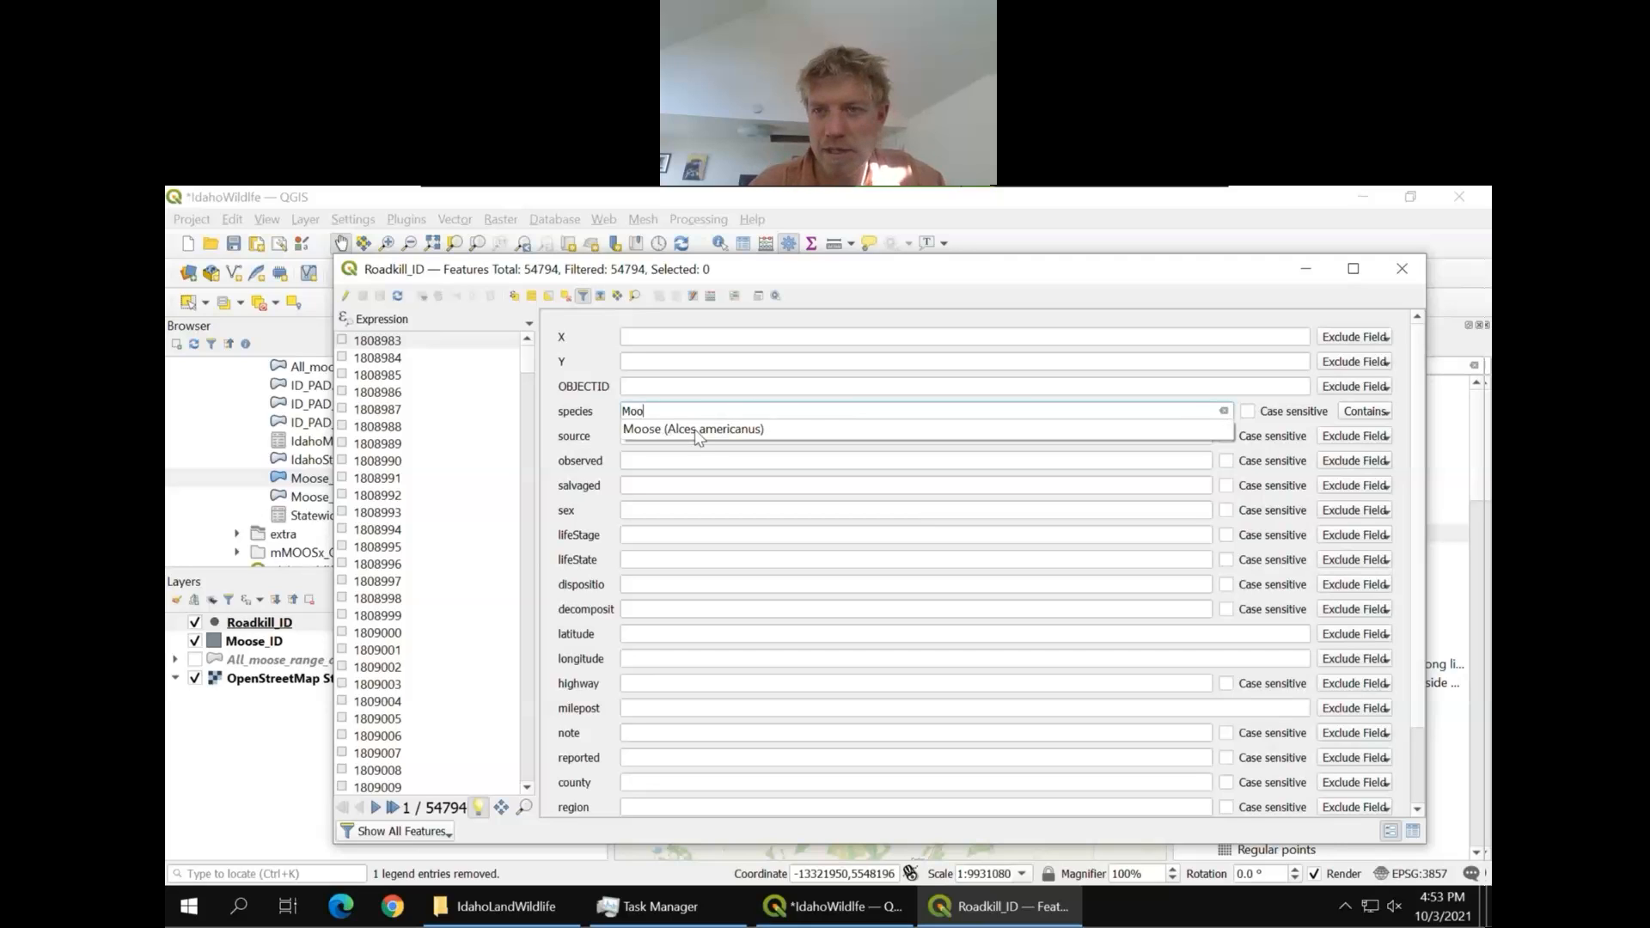
pyautogui.click(697, 434)
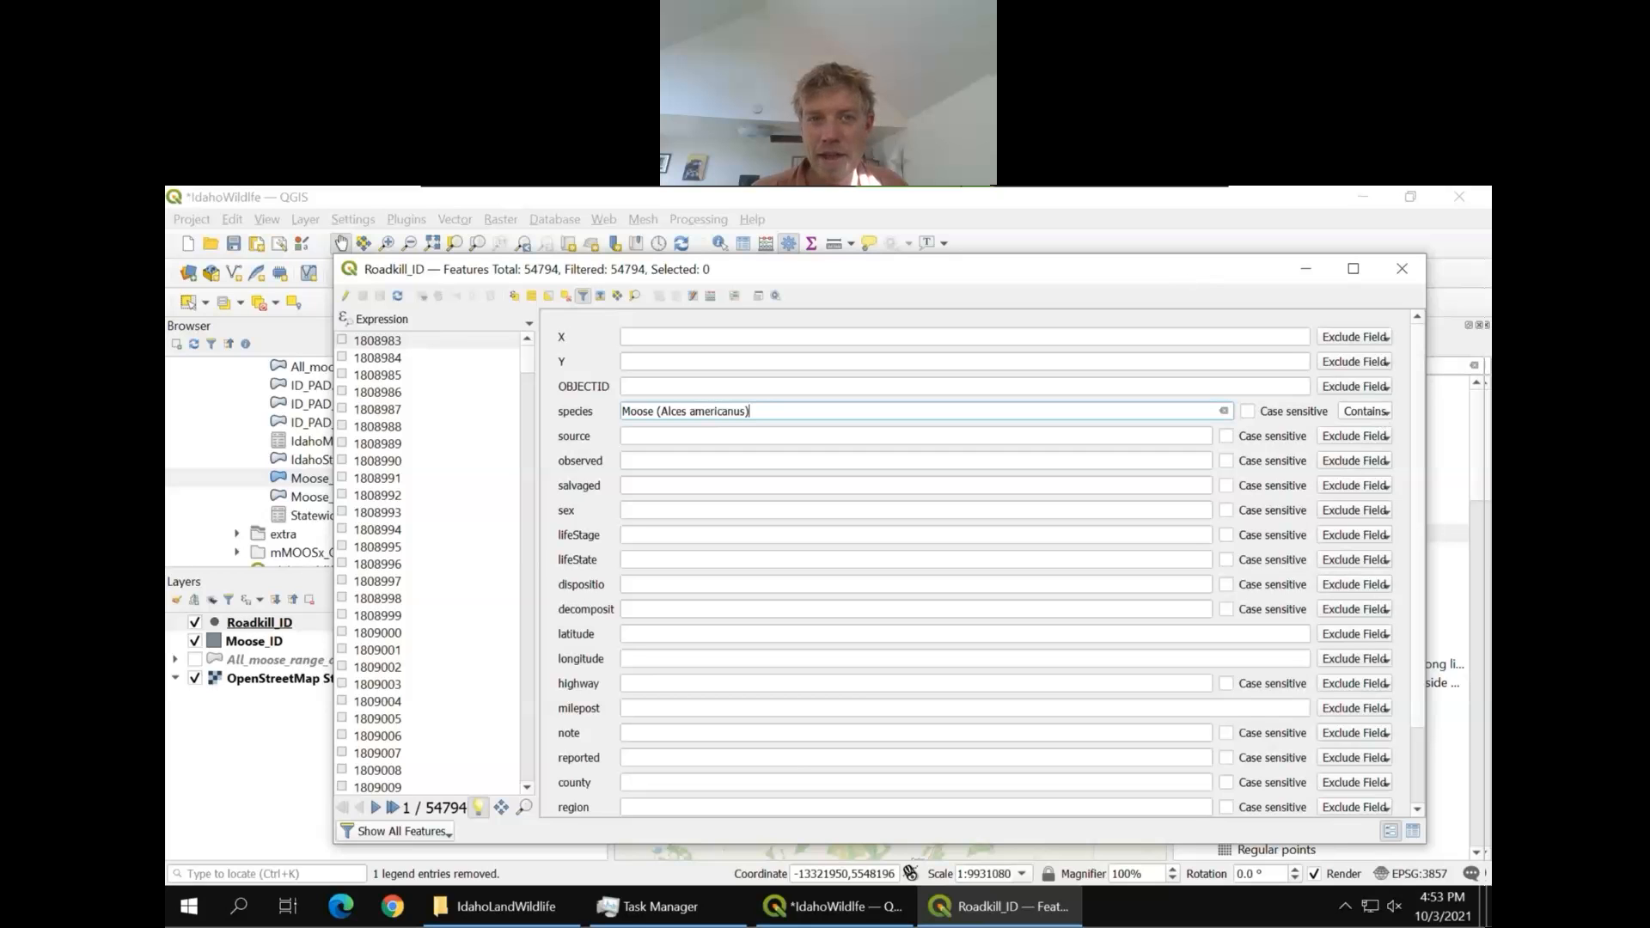
pyautogui.moveTo(1175, 267); pyautogui.dragTo(1141, 233)
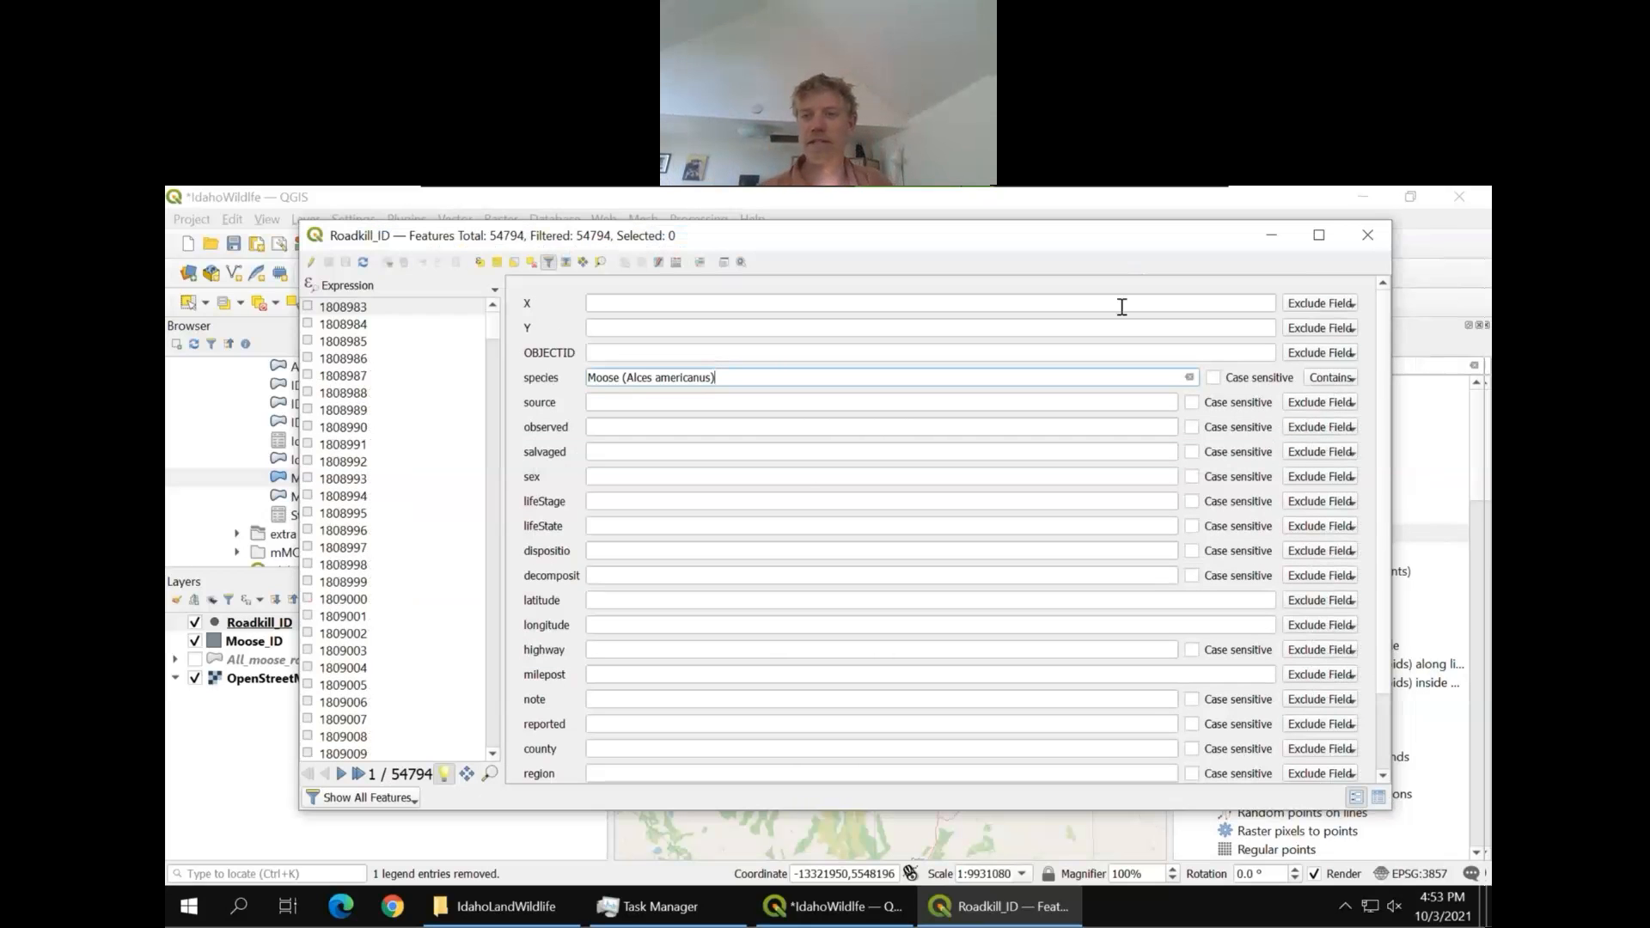
pyautogui.click(1351, 384)
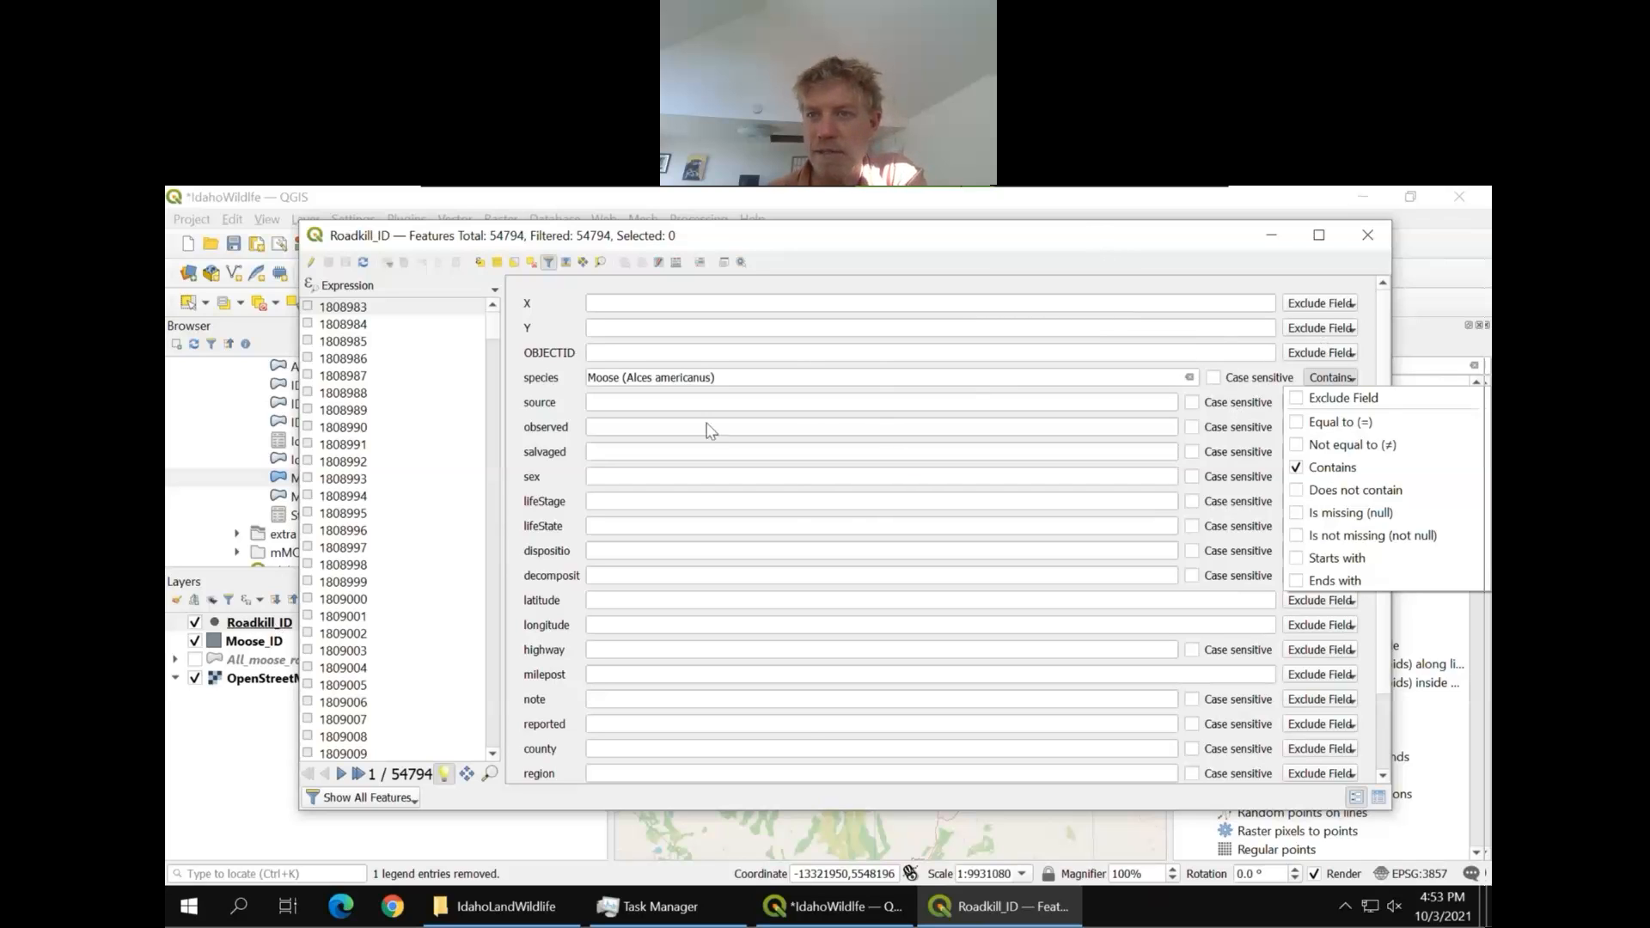
pyautogui.click(1300, 429)
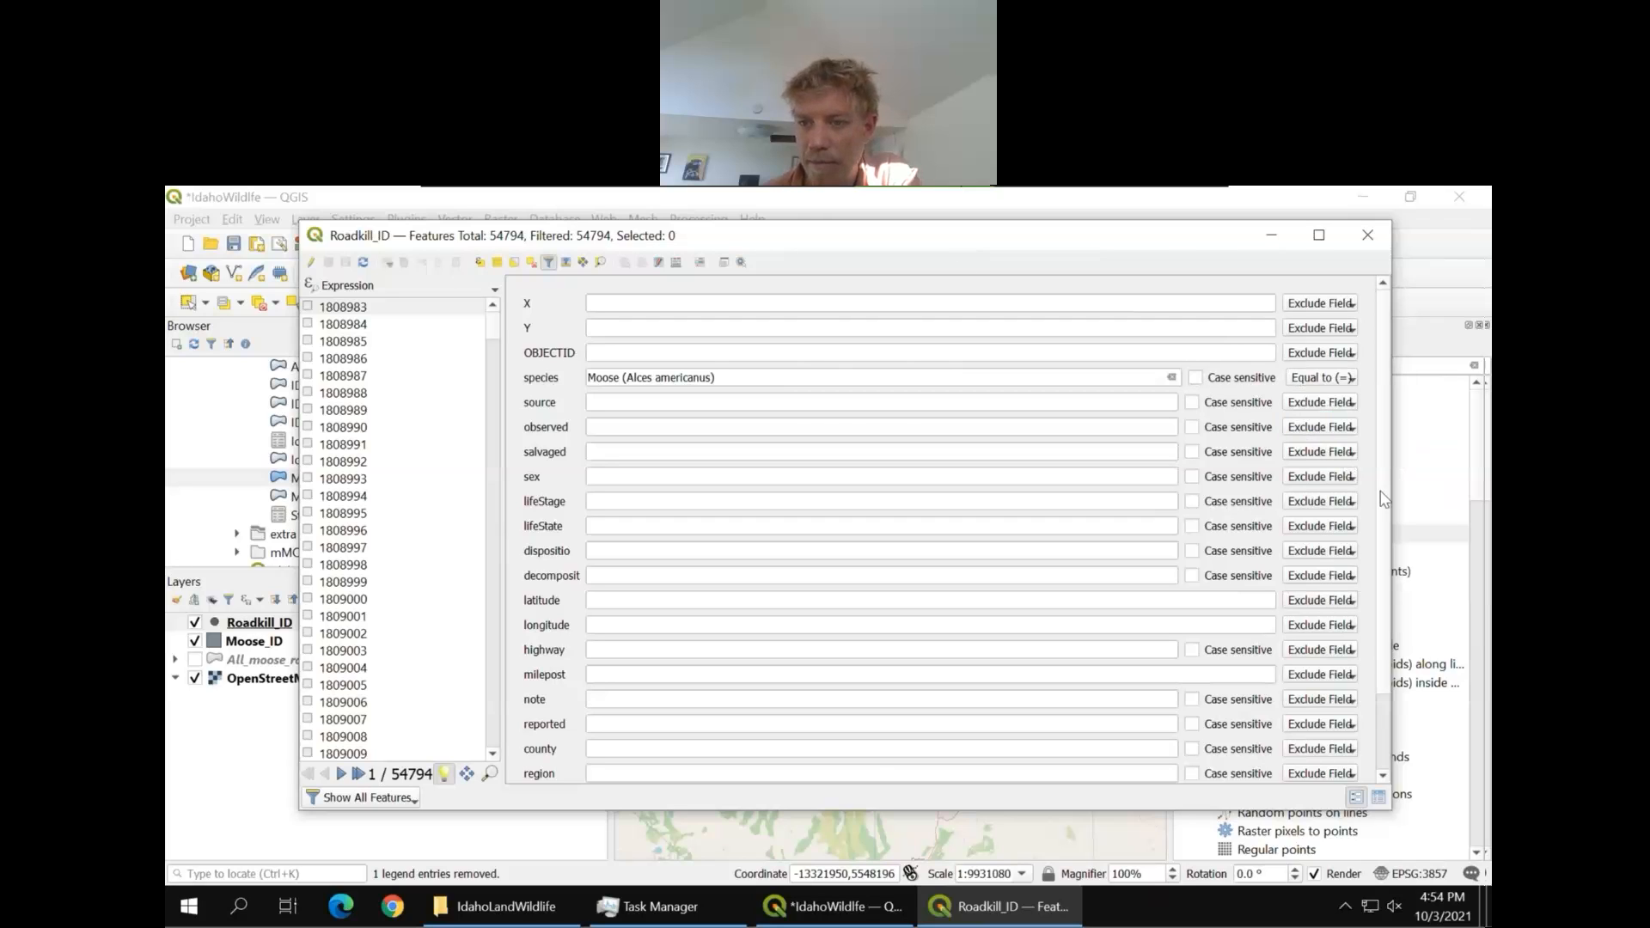
pyautogui.moveTo(1382, 494); pyautogui.dragTo(1382, 708)
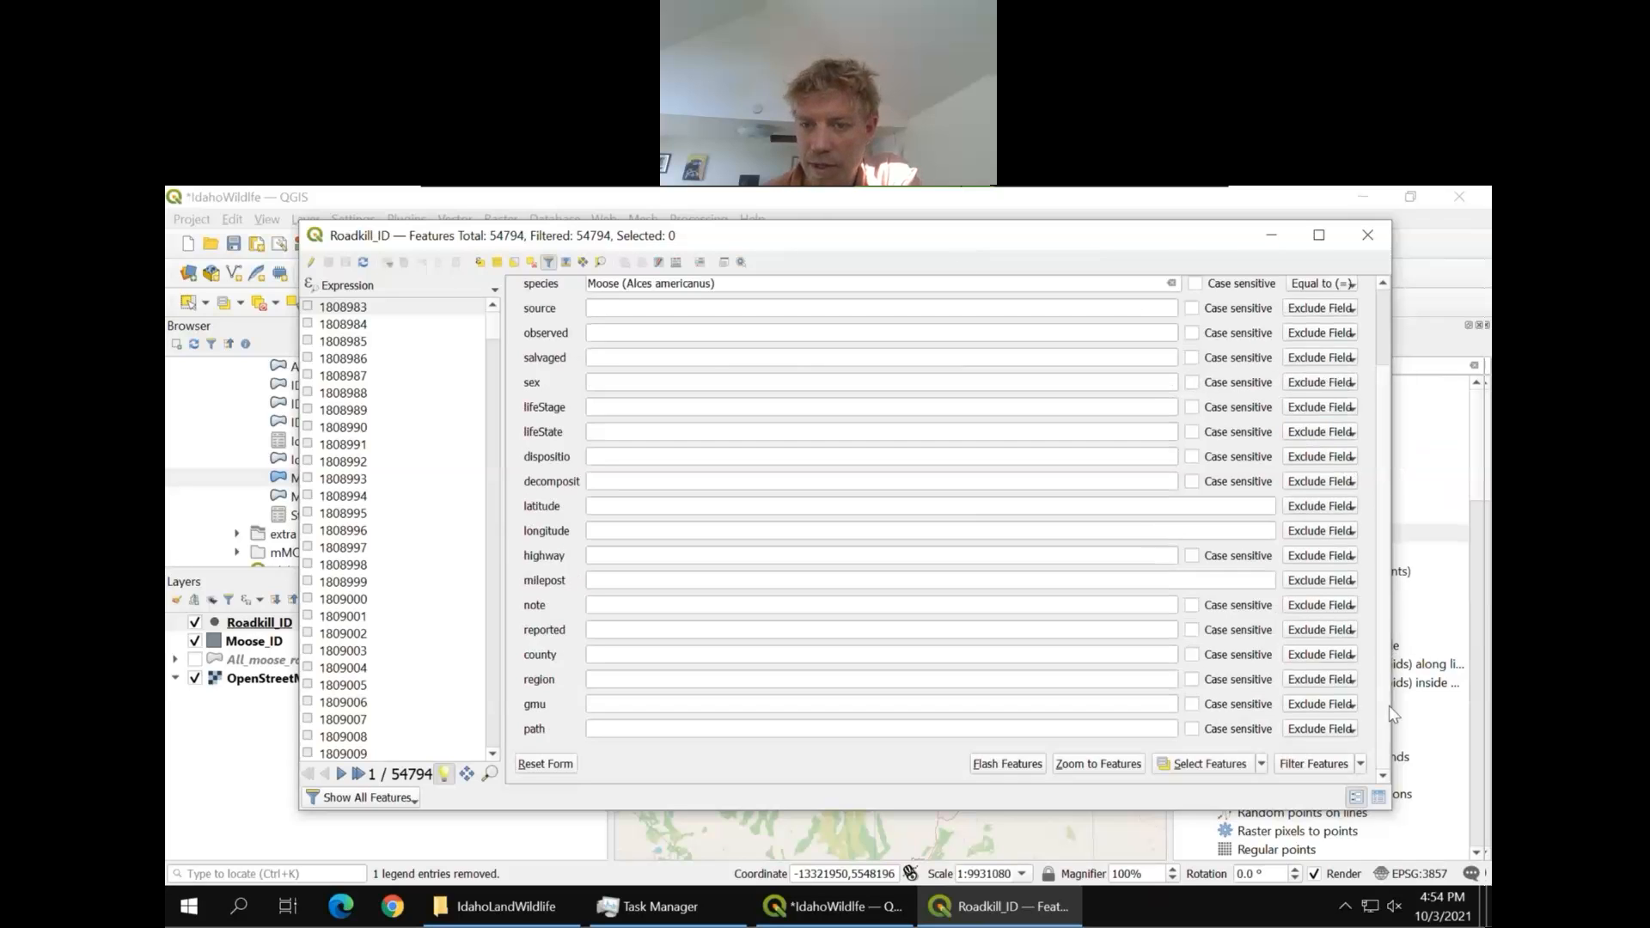
pyautogui.click(1202, 767)
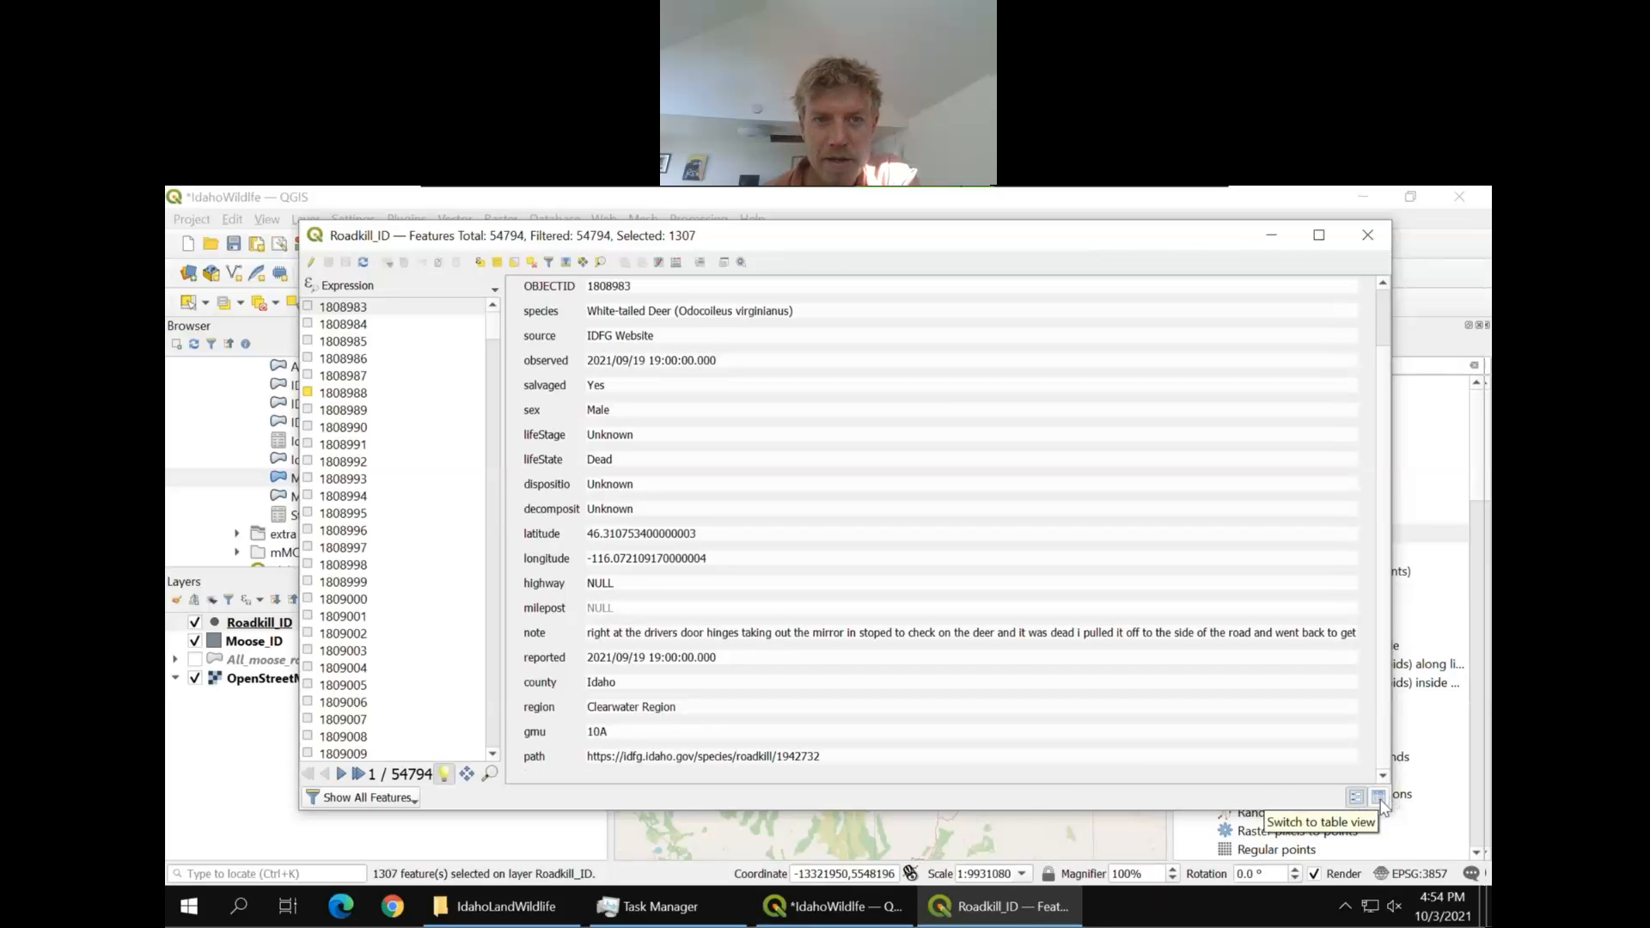
# Look through the selected moose records in the table view of Roadkill_ID and close the attribute table
pyautogui.click(1379, 798)
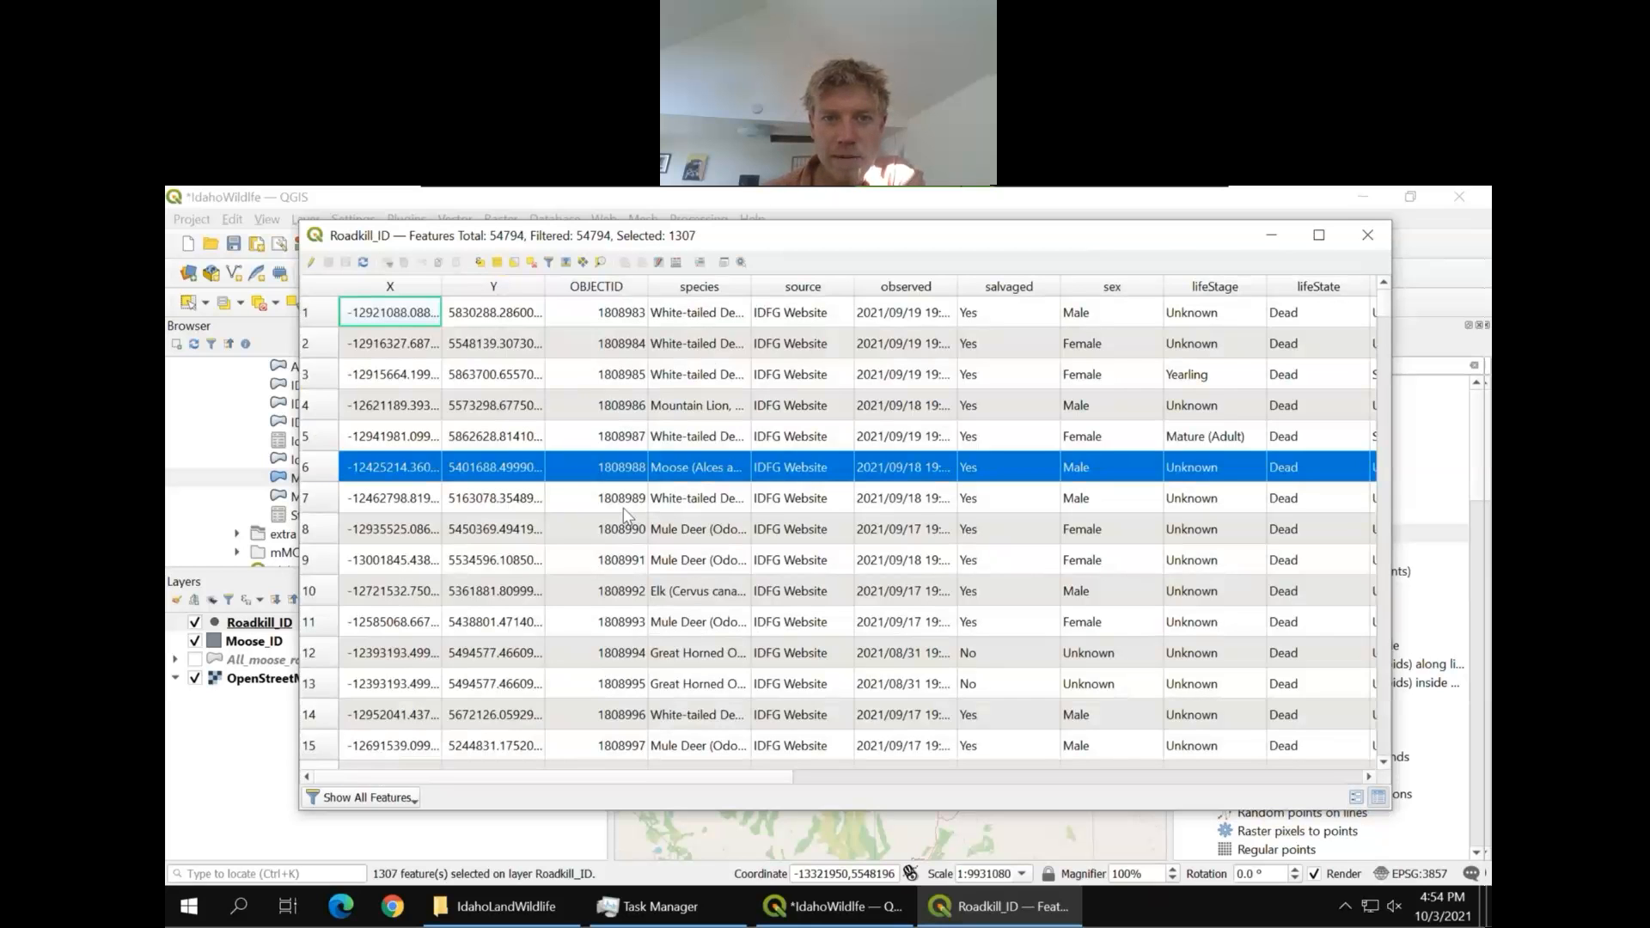
pyautogui.scroll(-10, 679, 509)
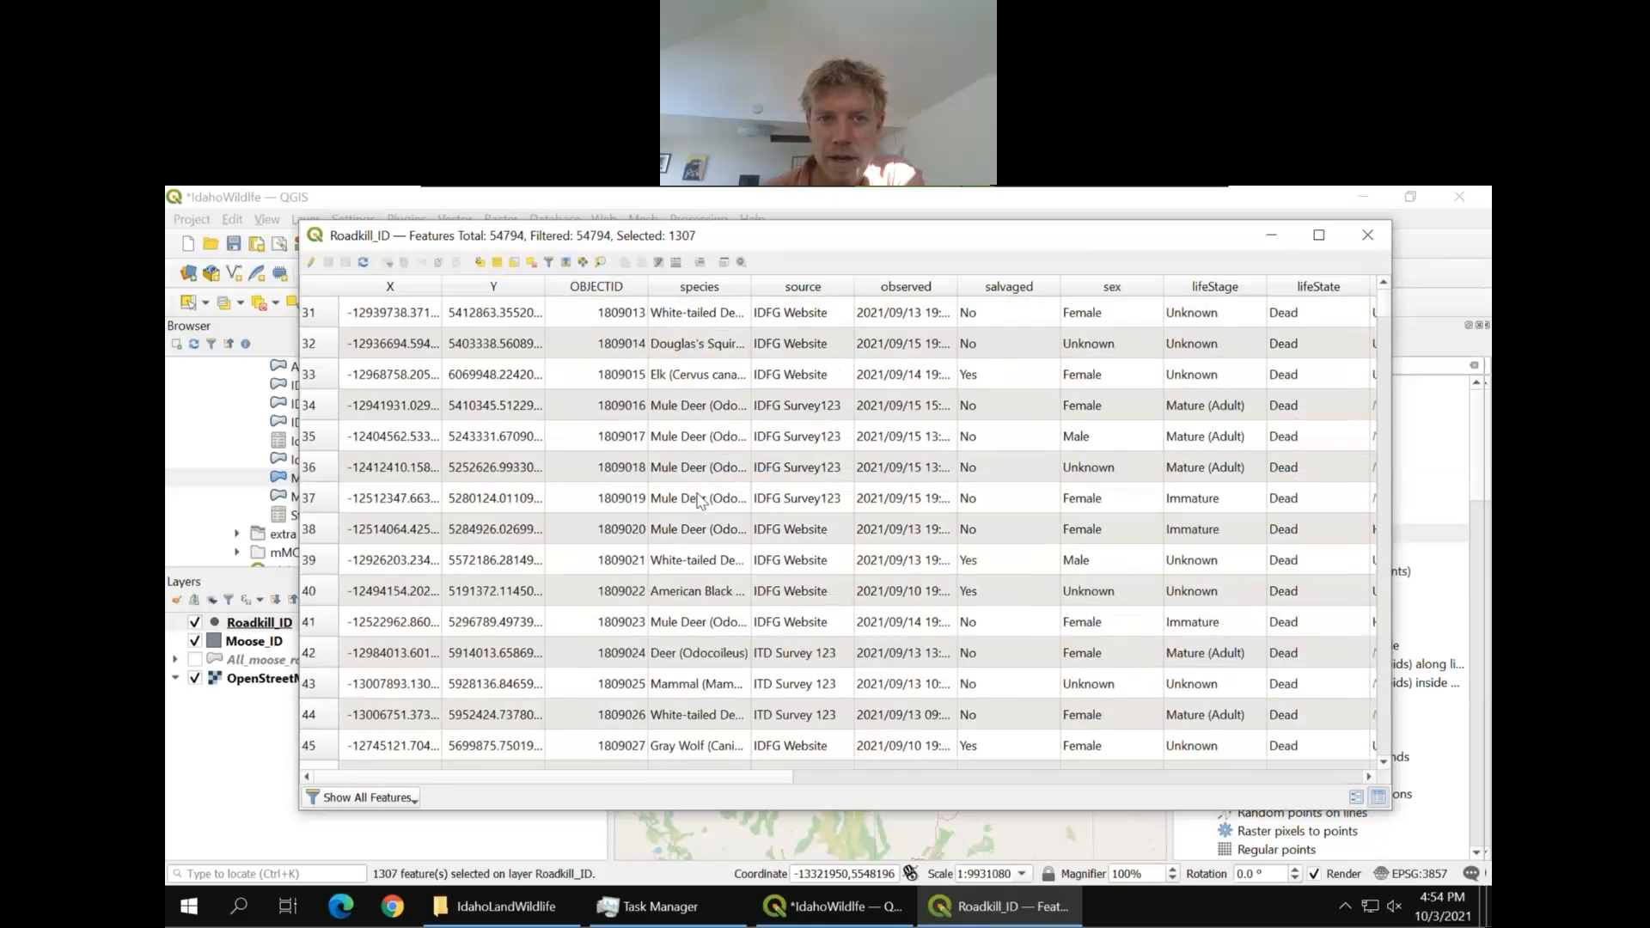
pyautogui.scroll(10, 698, 500)
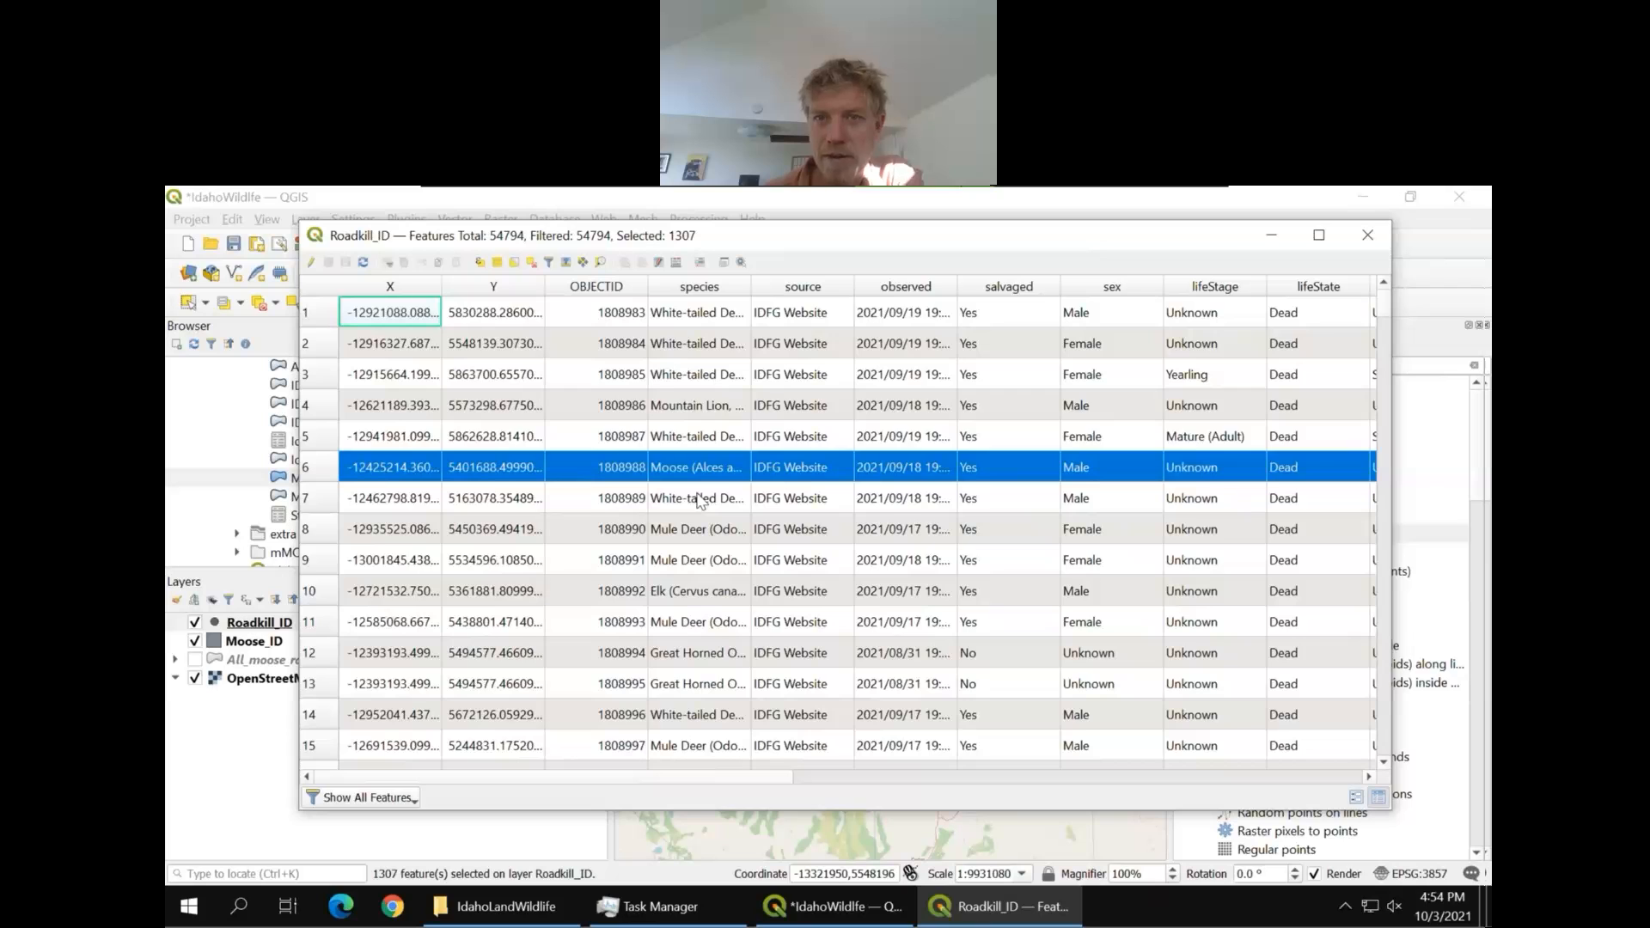
pyautogui.scroll(-6, 698, 500)
pyautogui.scroll(6, 827, 419)
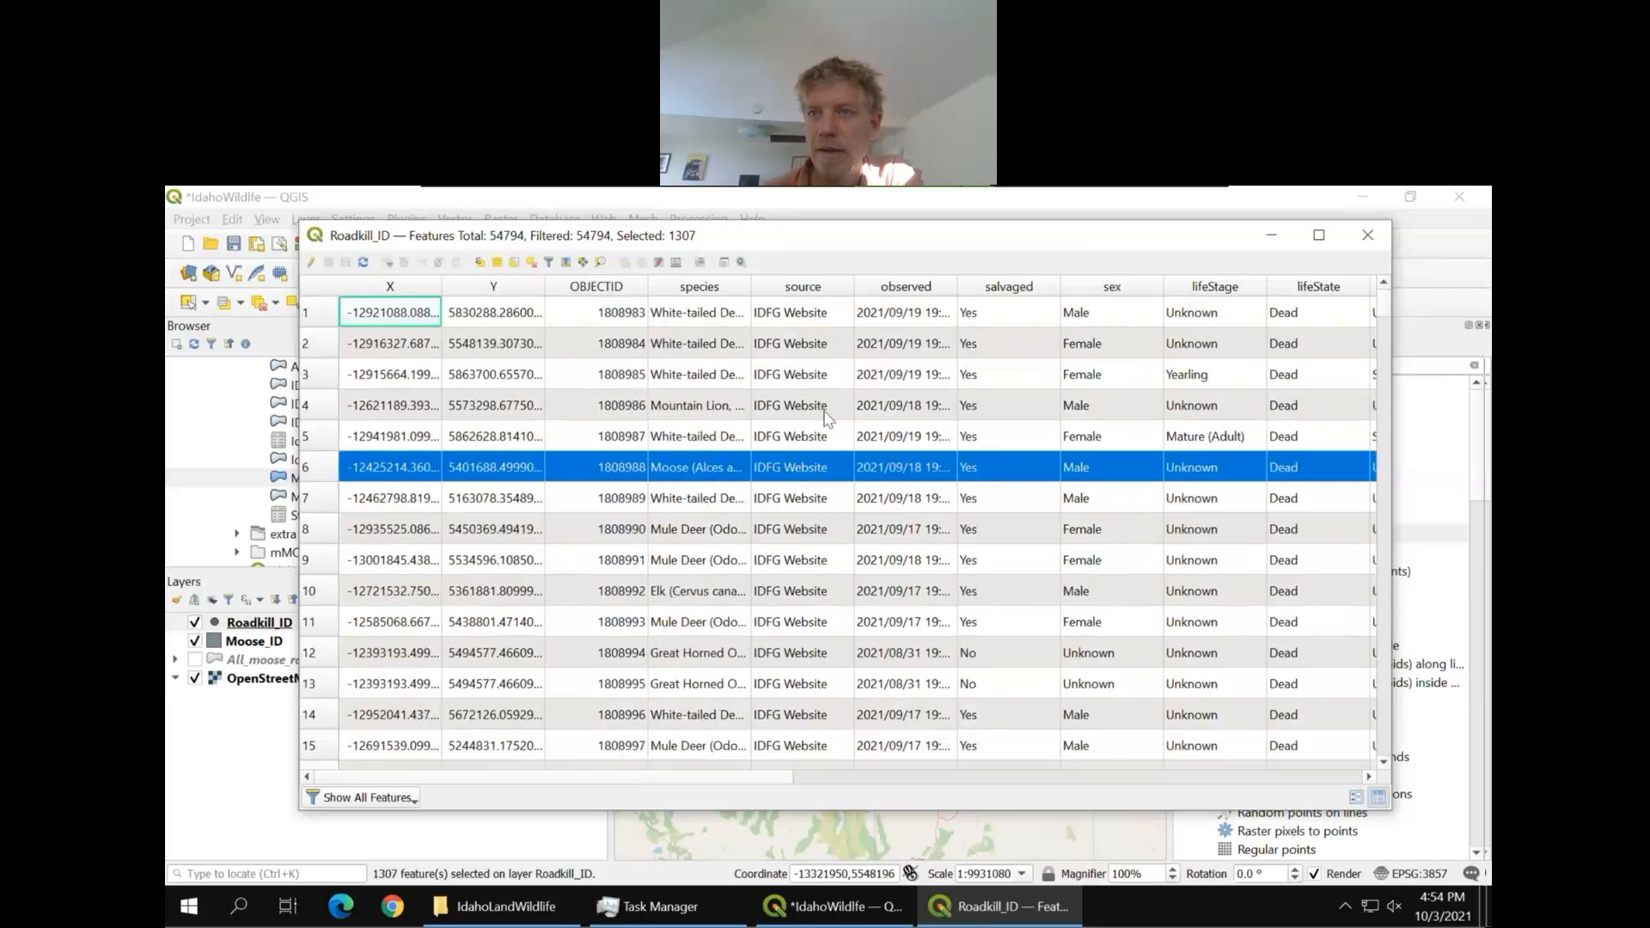
pyautogui.click(1368, 236)
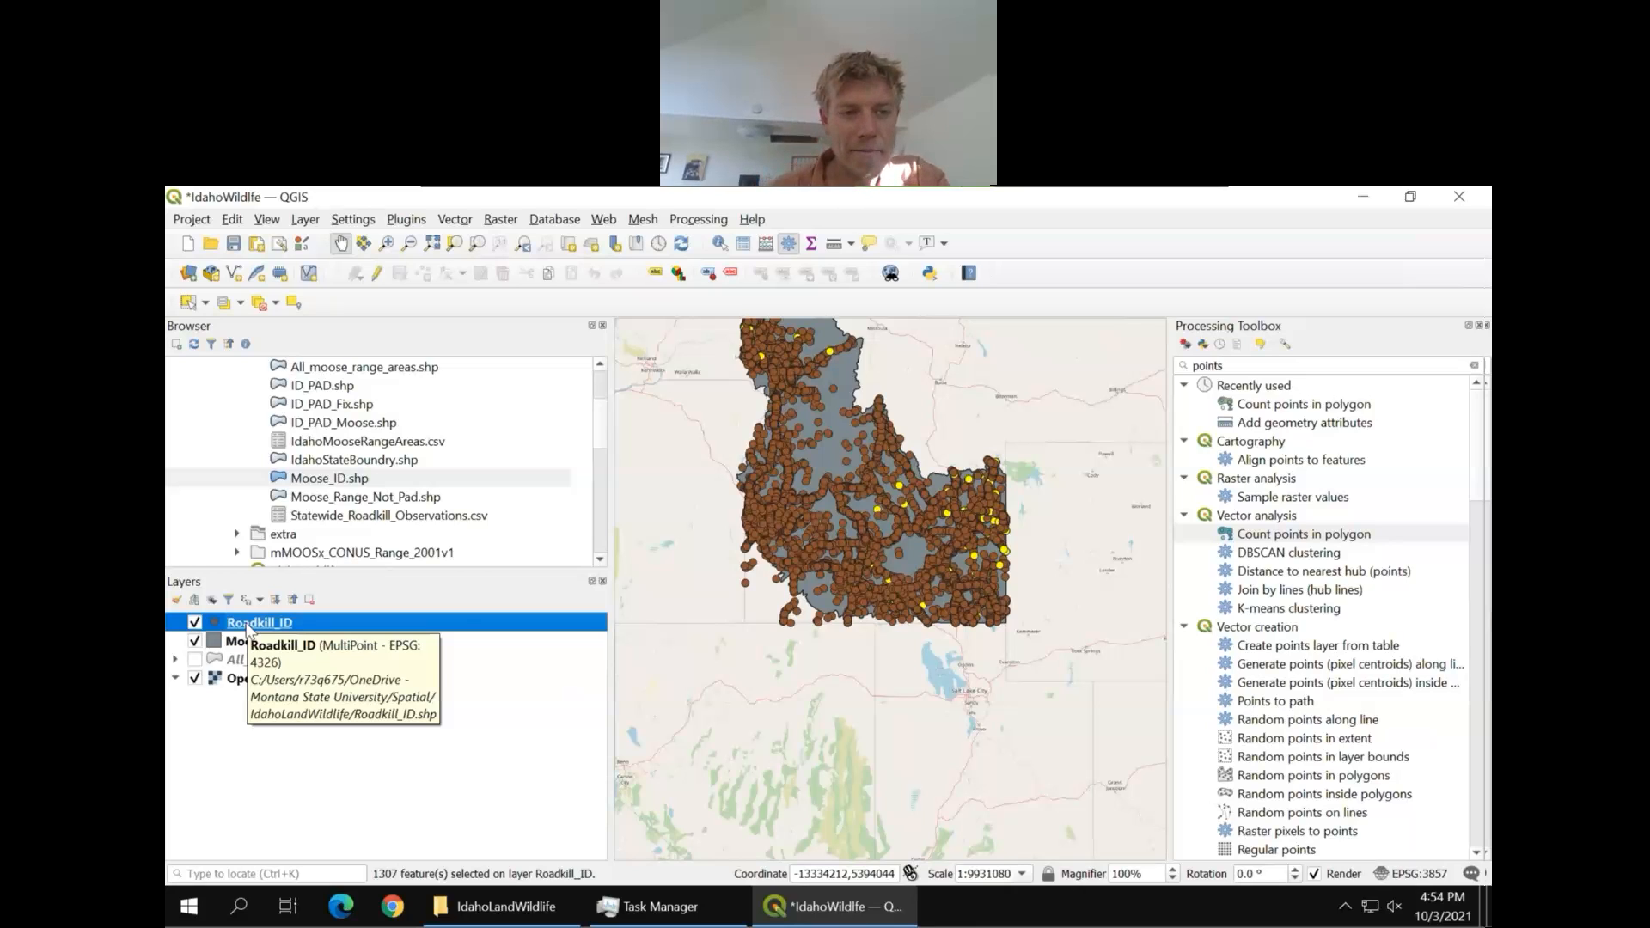
# Export the selected Roadkill_ID features as an ESRI Shapefile named ID_Moose_Collisions in the AdvancedVectorSourceData folder and add it to the map
pyautogui.rightClick(246, 628)
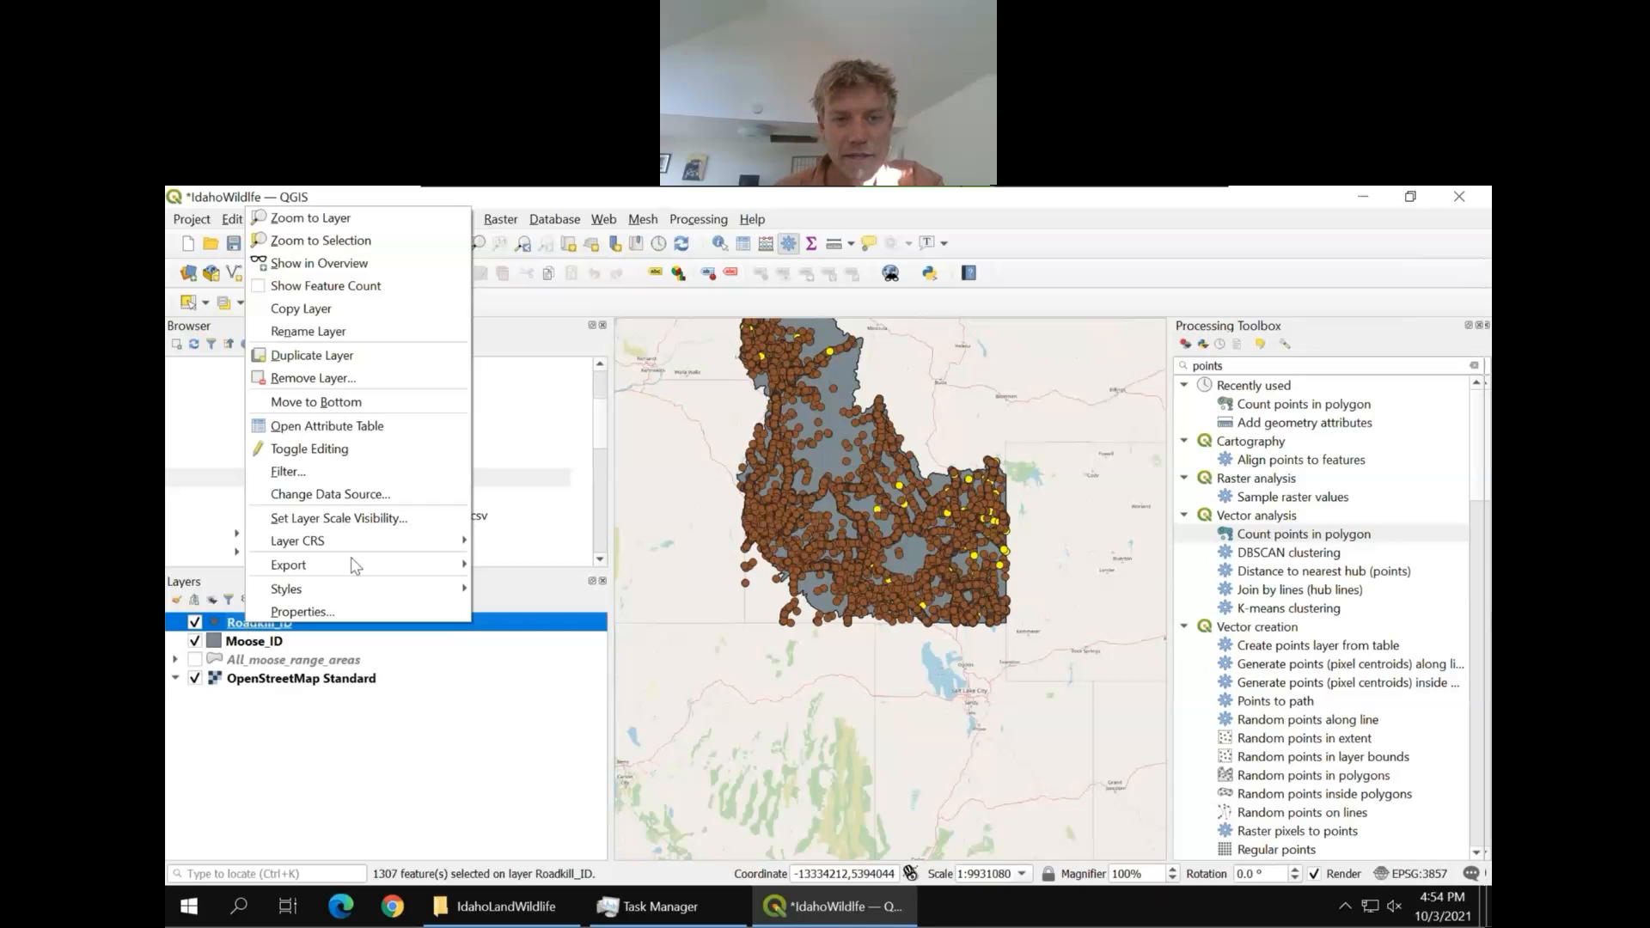
pyautogui.moveTo(351, 556)
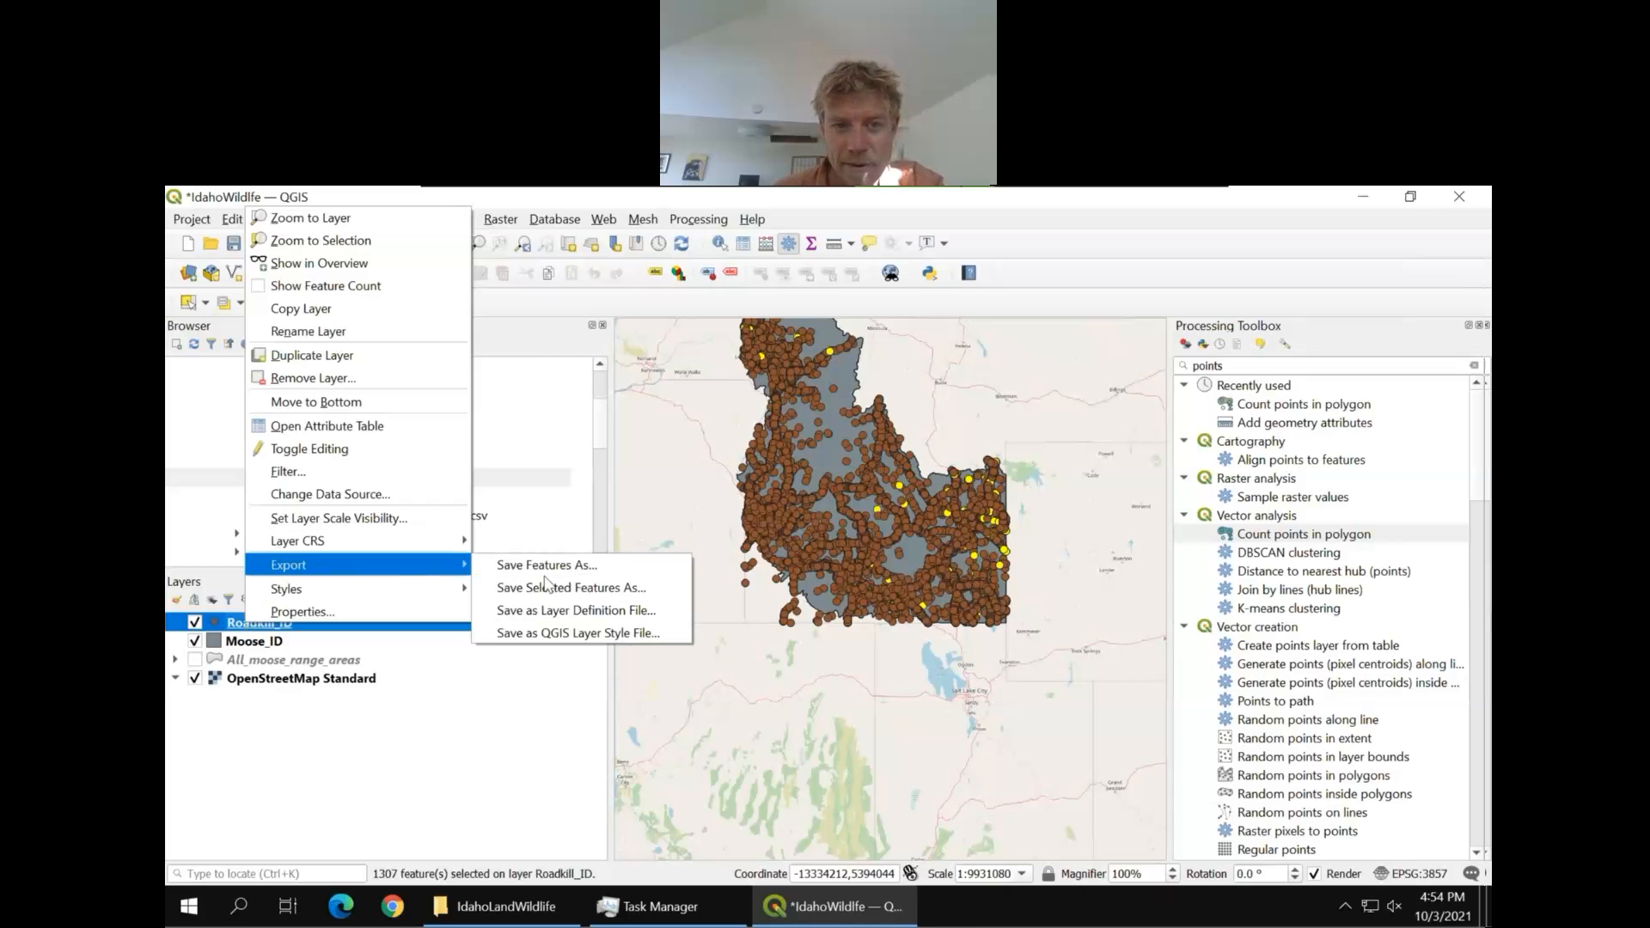
pyautogui.click(587, 593)
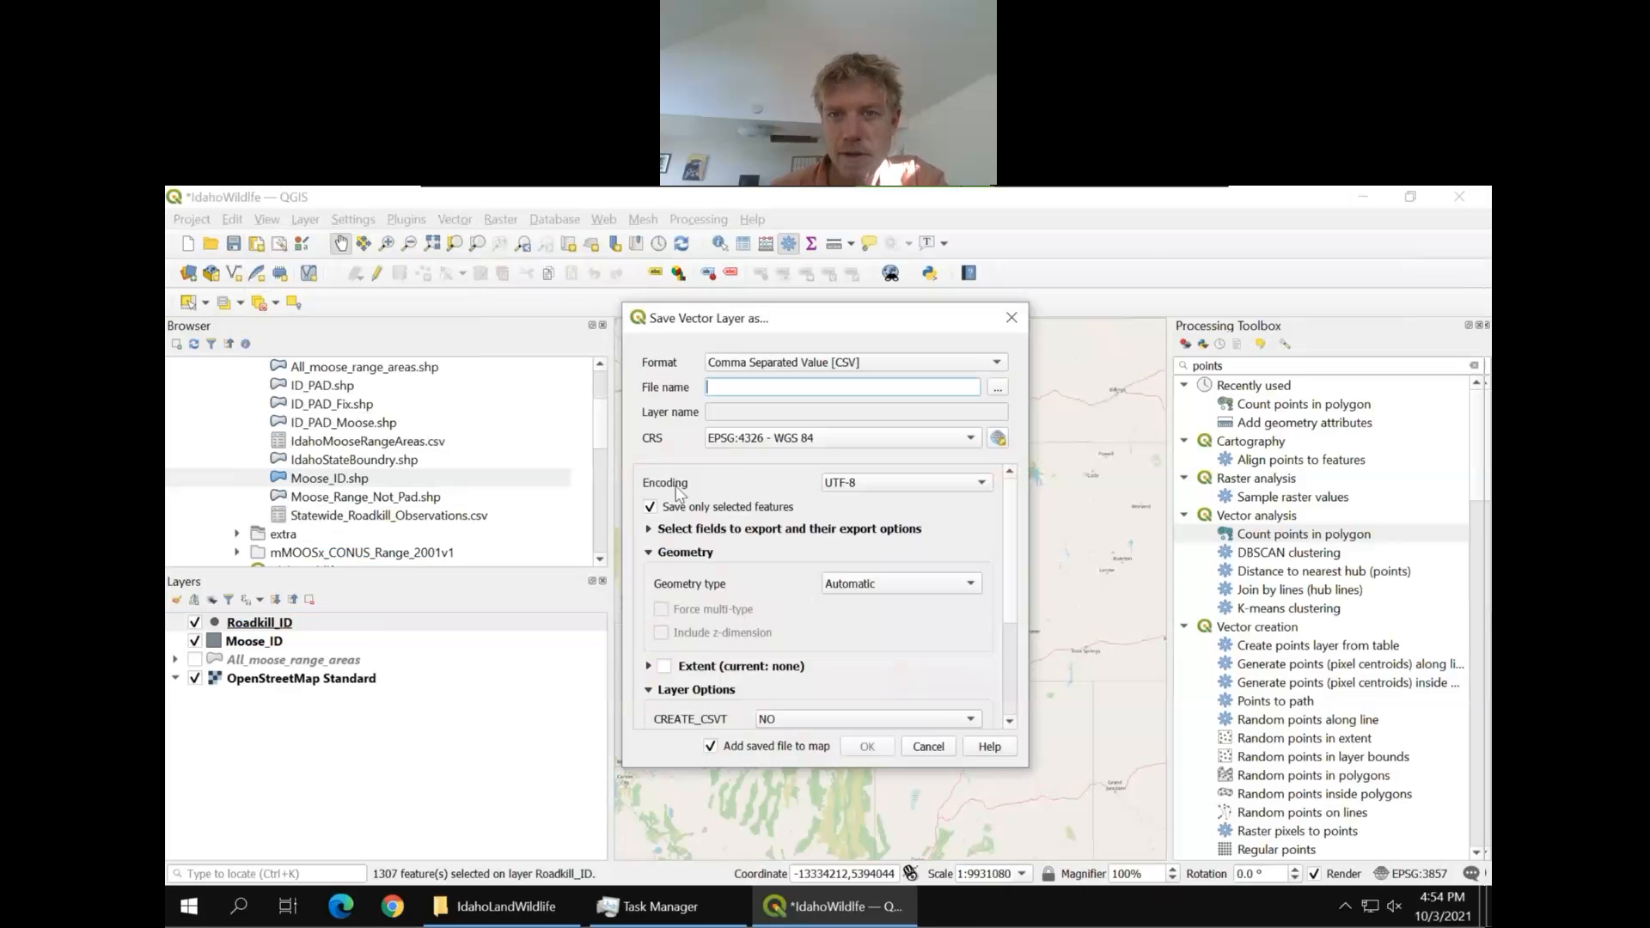
pyautogui.click(1000, 368)
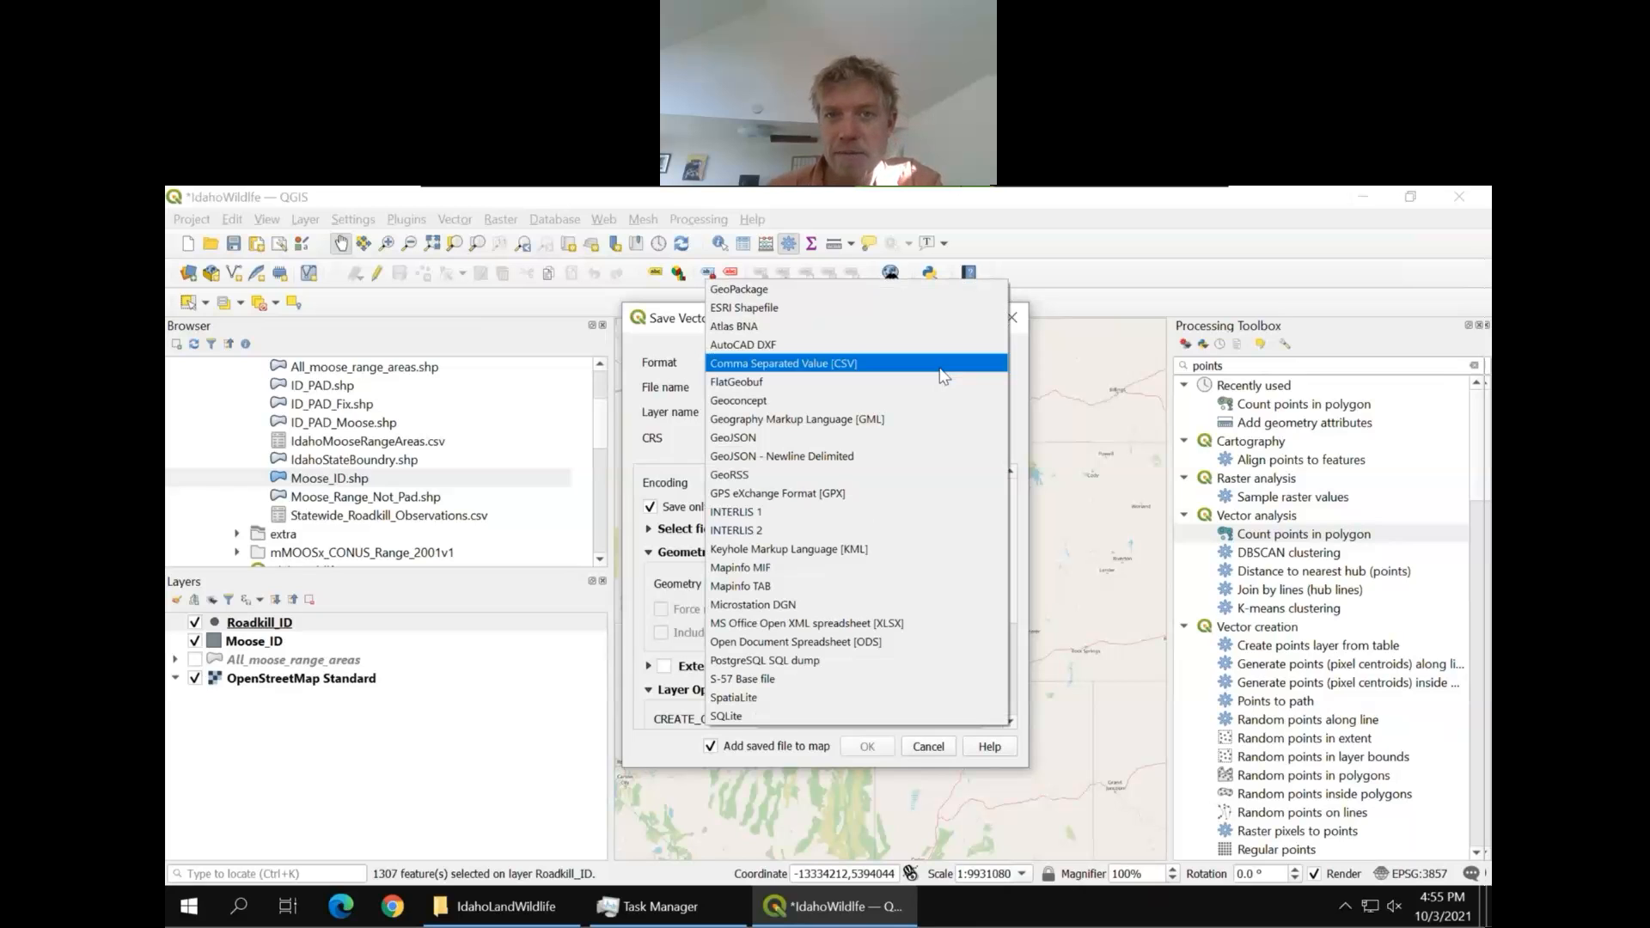
pyautogui.click(793, 308)
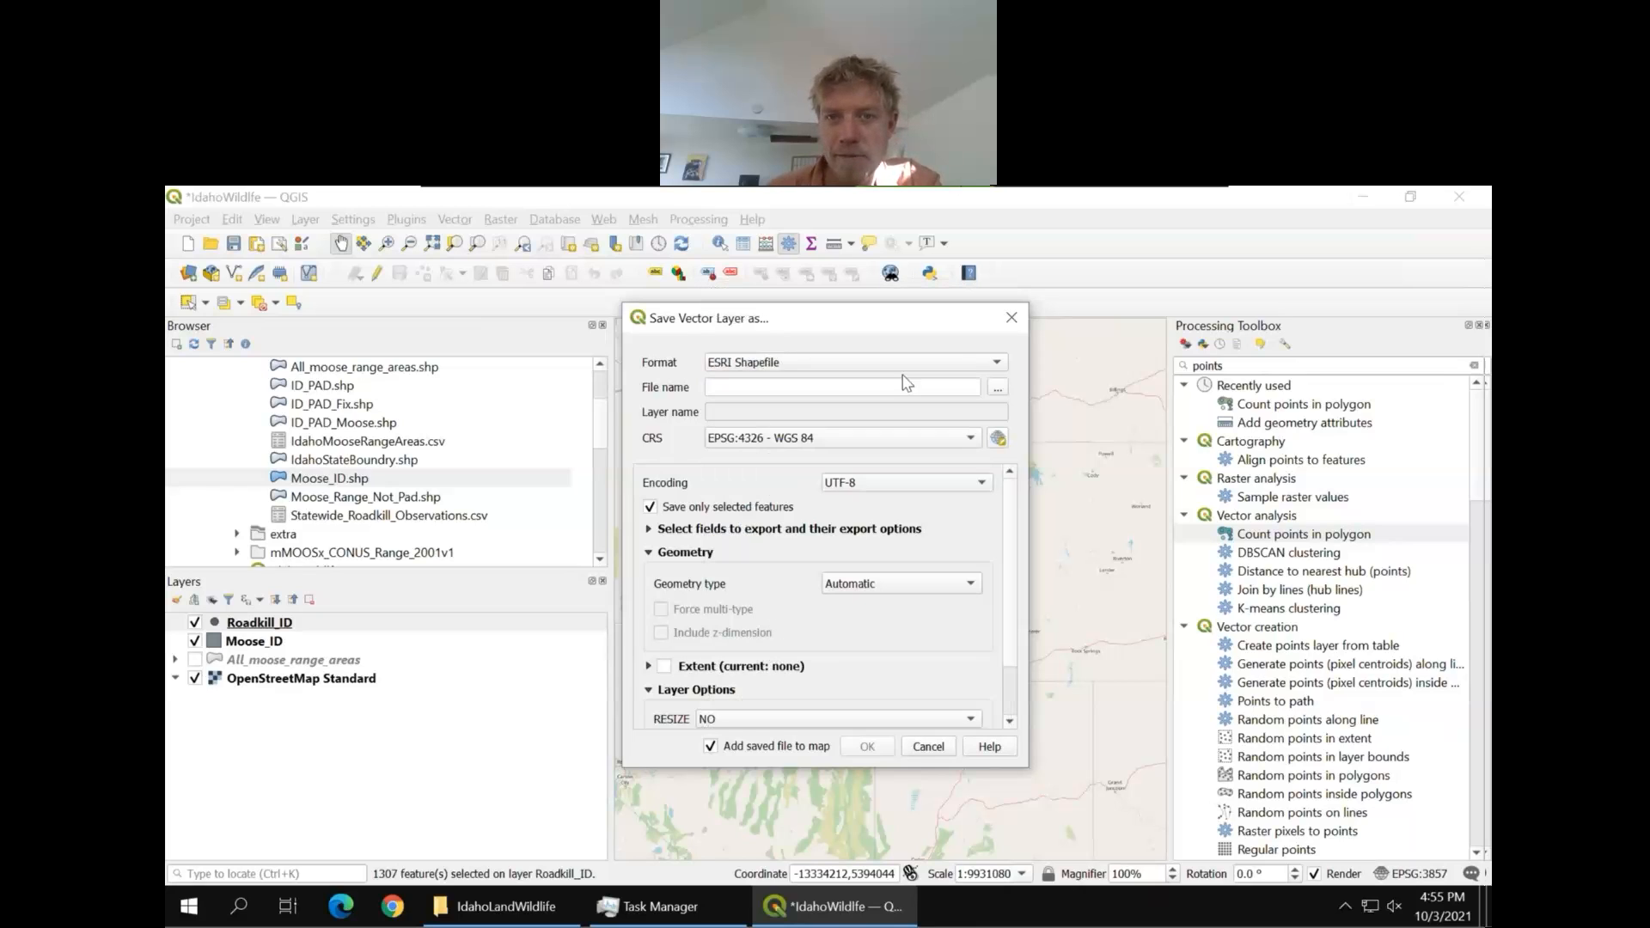
pyautogui.click(998, 387)
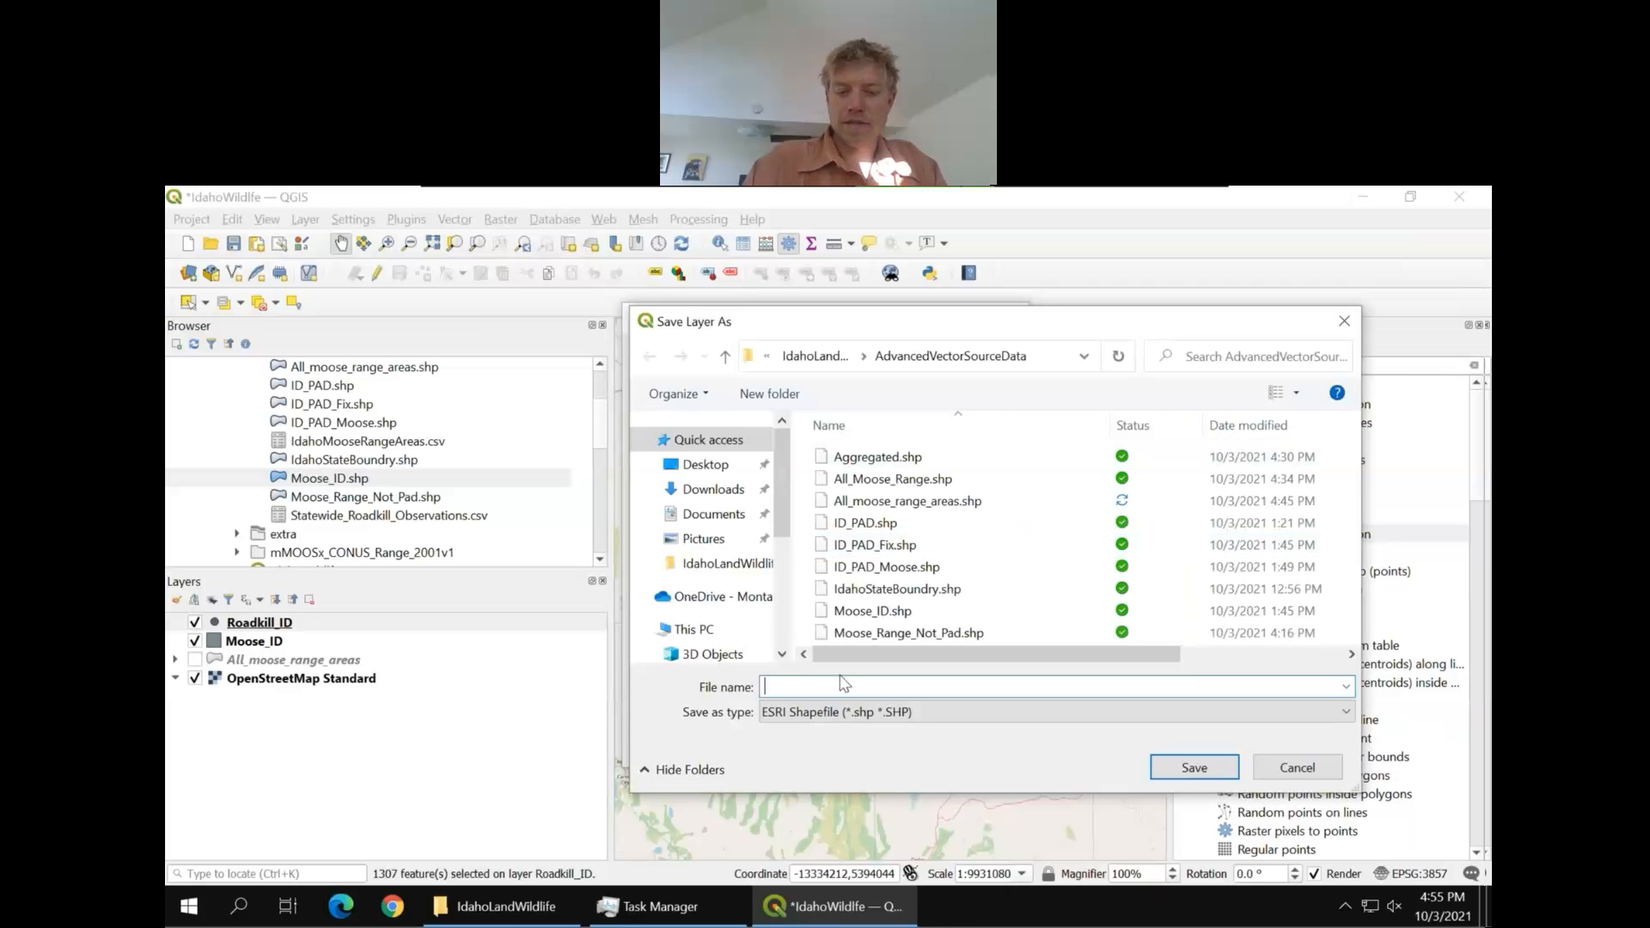
pyautogui.write('I')
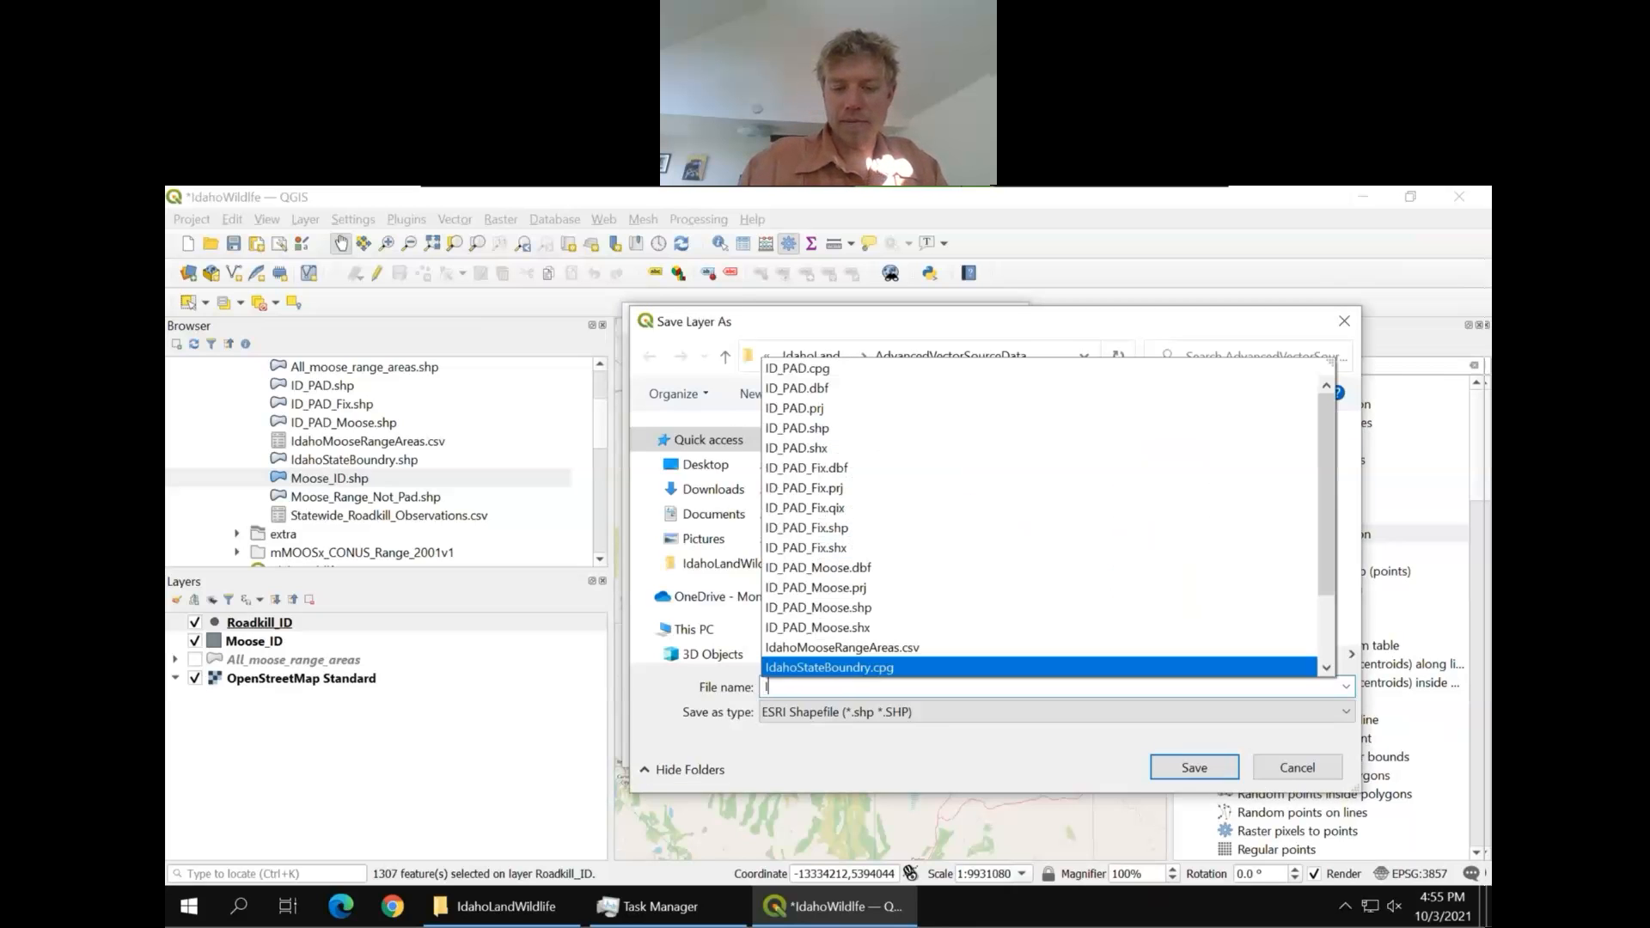
pyautogui.write('D_Moose_')
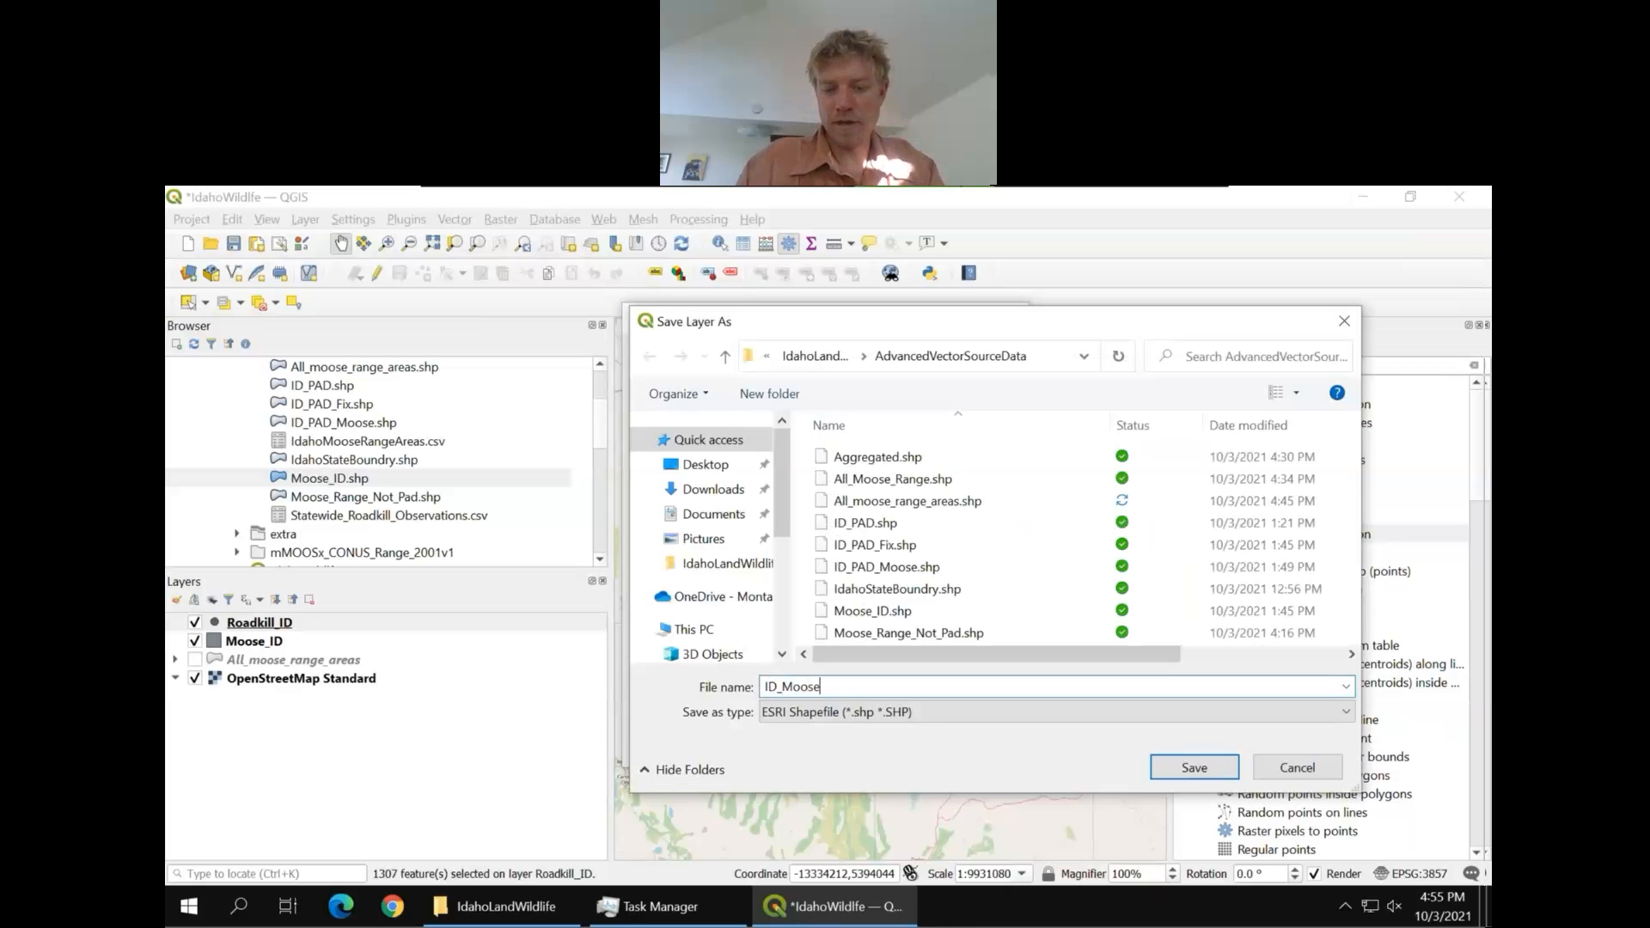
pyautogui.write('Collisions')
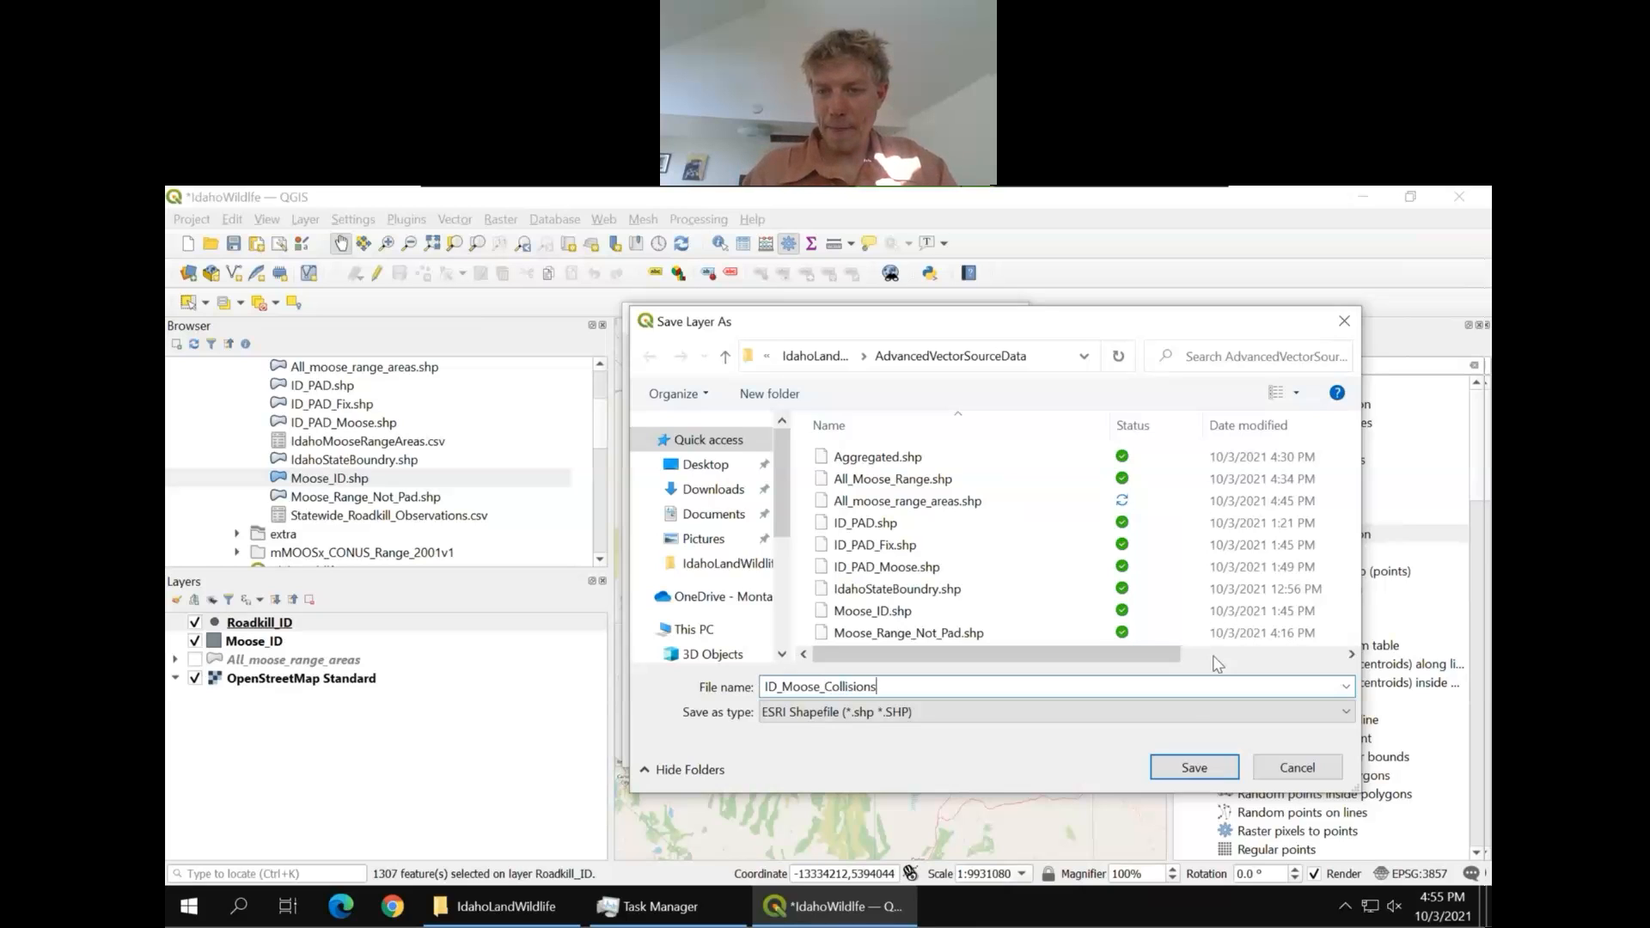
pyautogui.click(1199, 769)
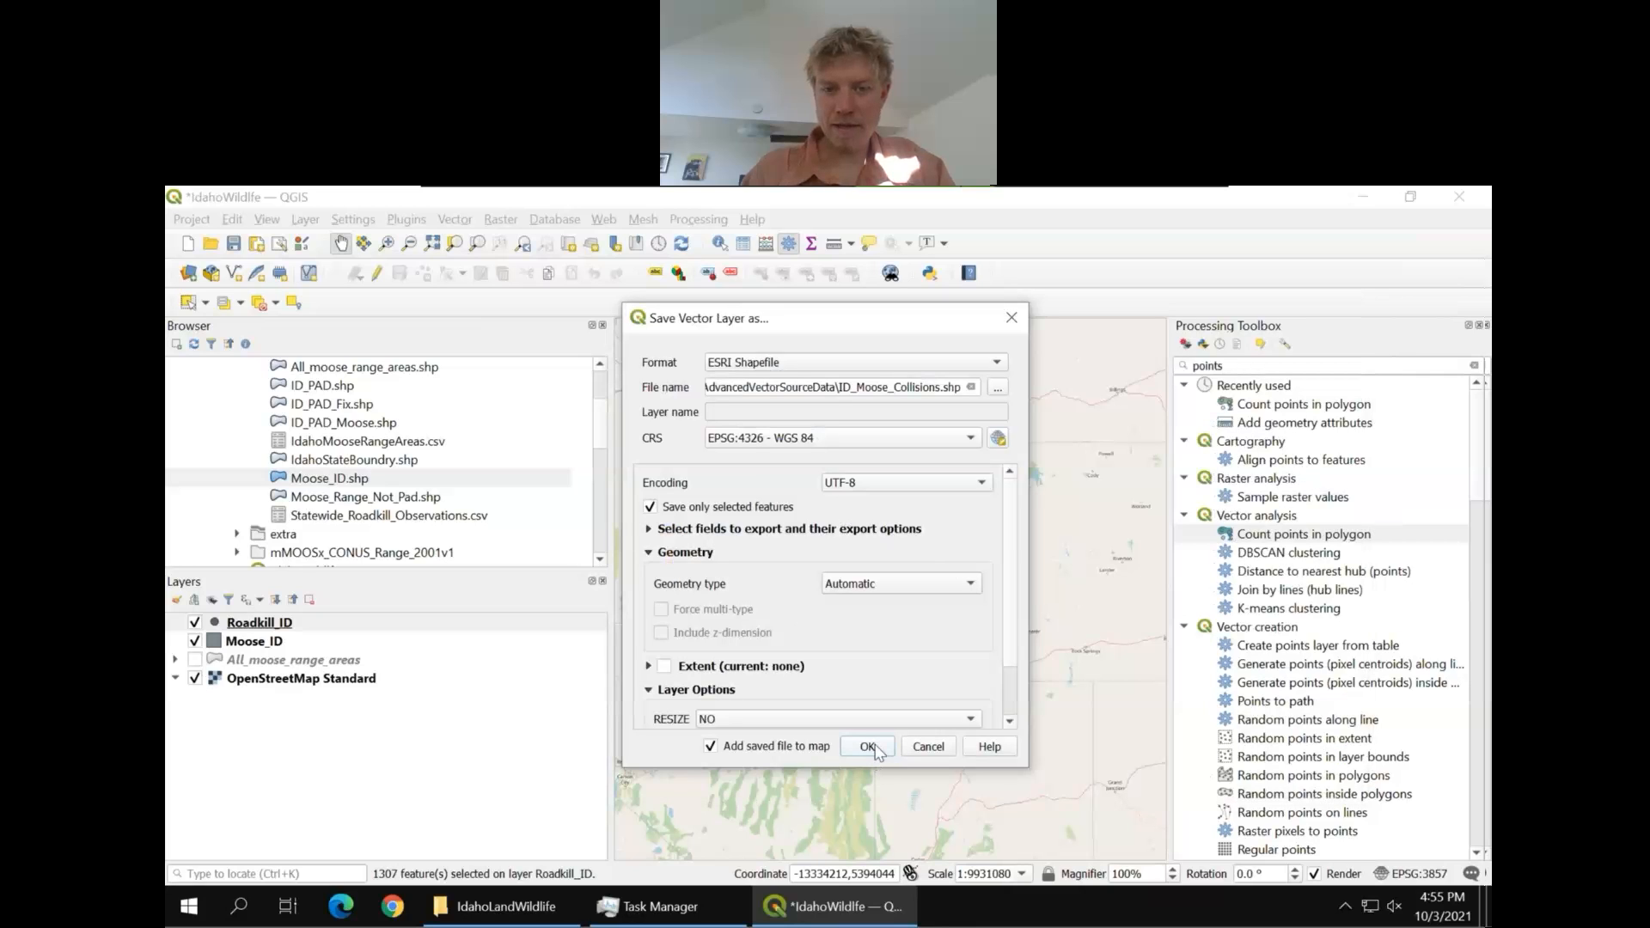
pyautogui.click(870, 747)
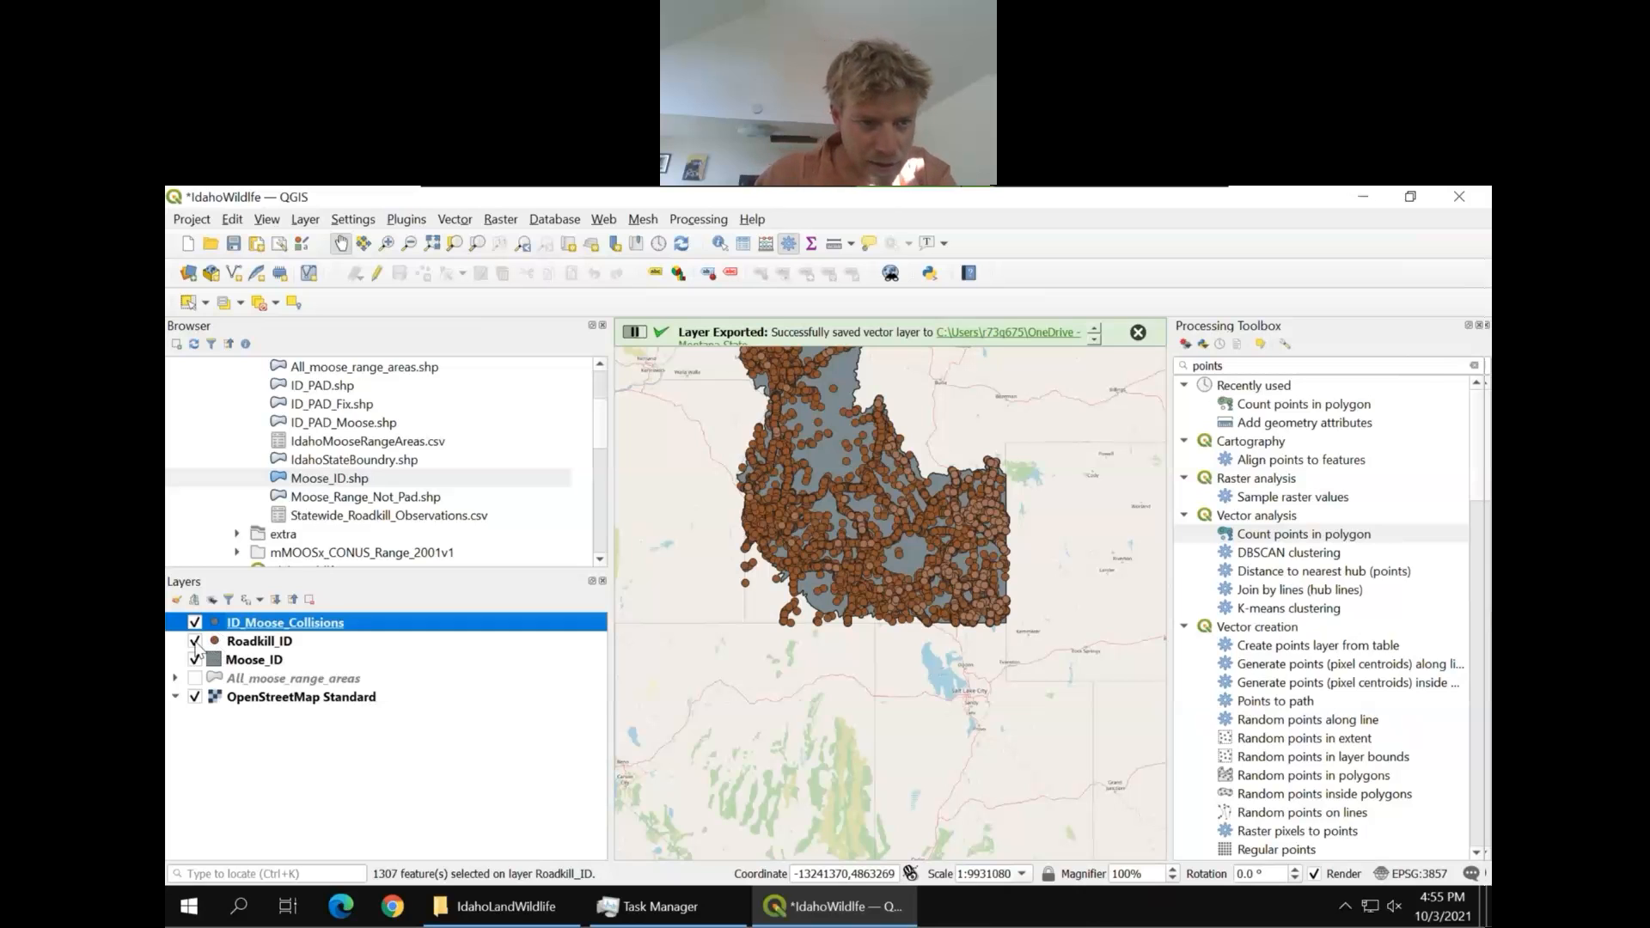
# Remove the Roadkill_ID layer from the project
pyautogui.click(254, 641)
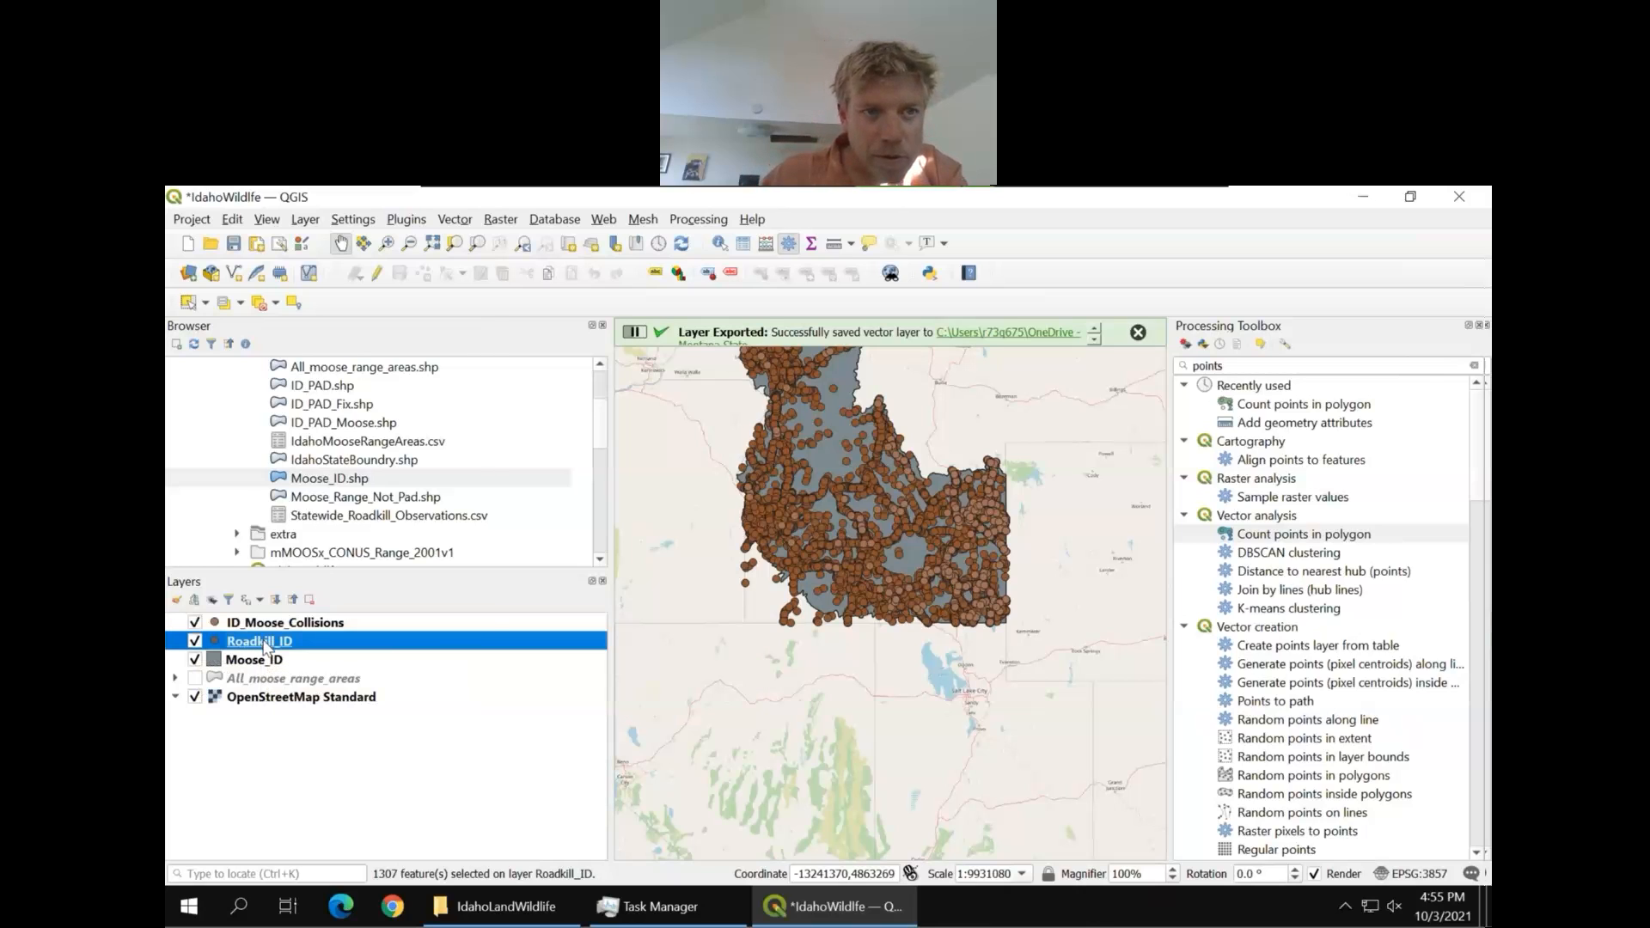
pyautogui.rightClick(266, 642)
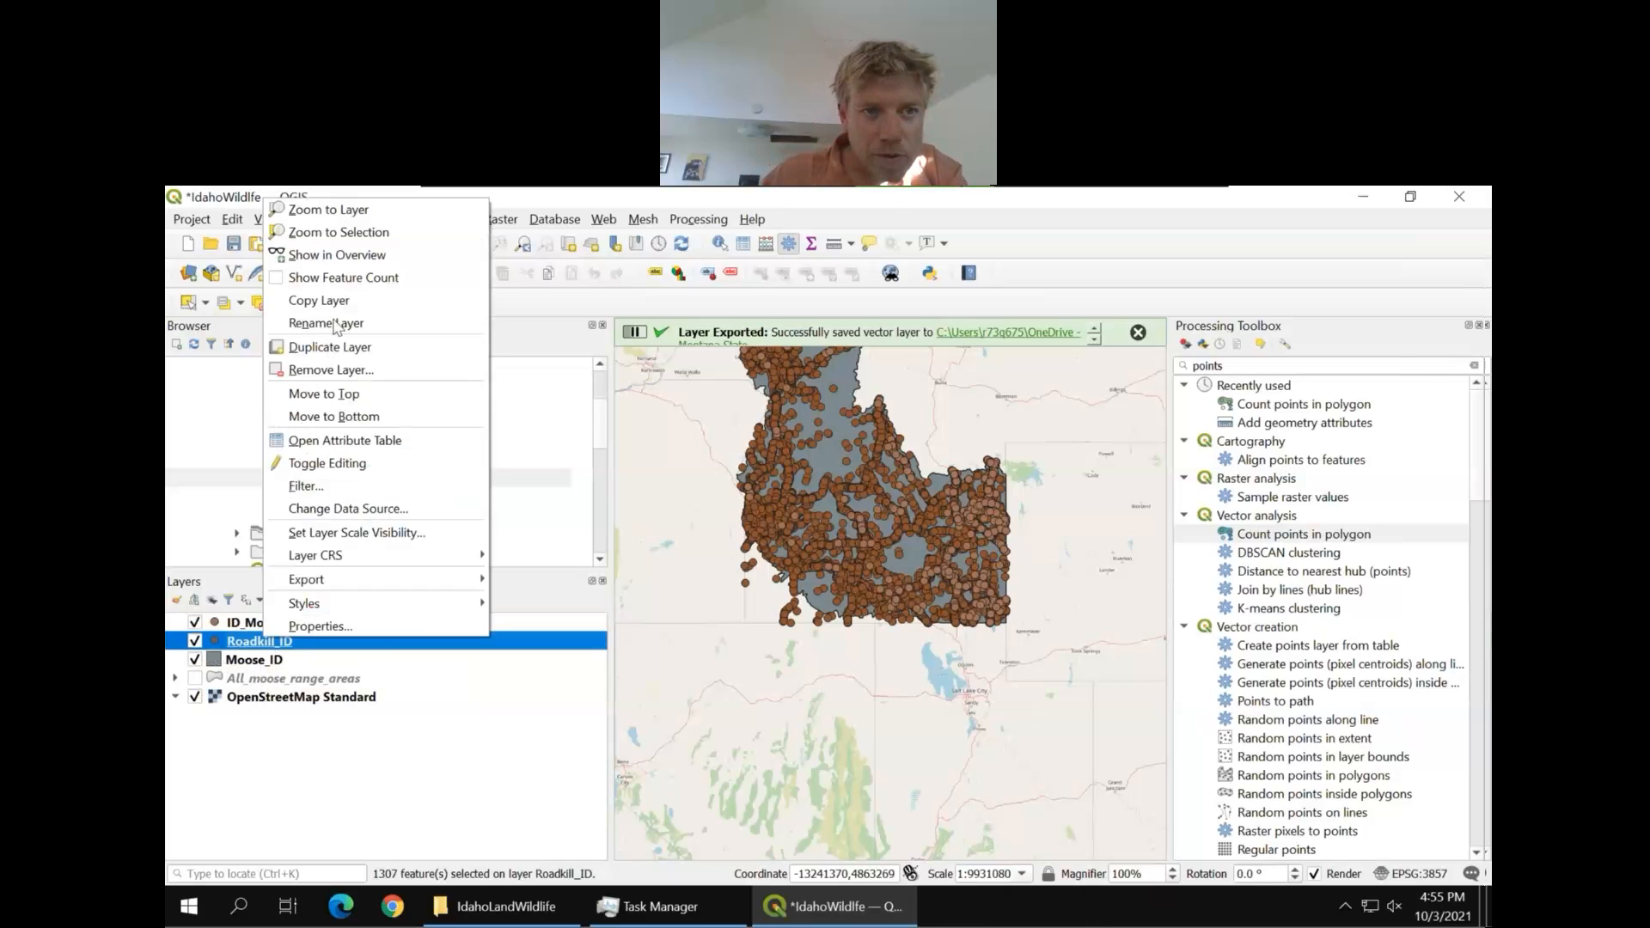
pyautogui.click(342, 372)
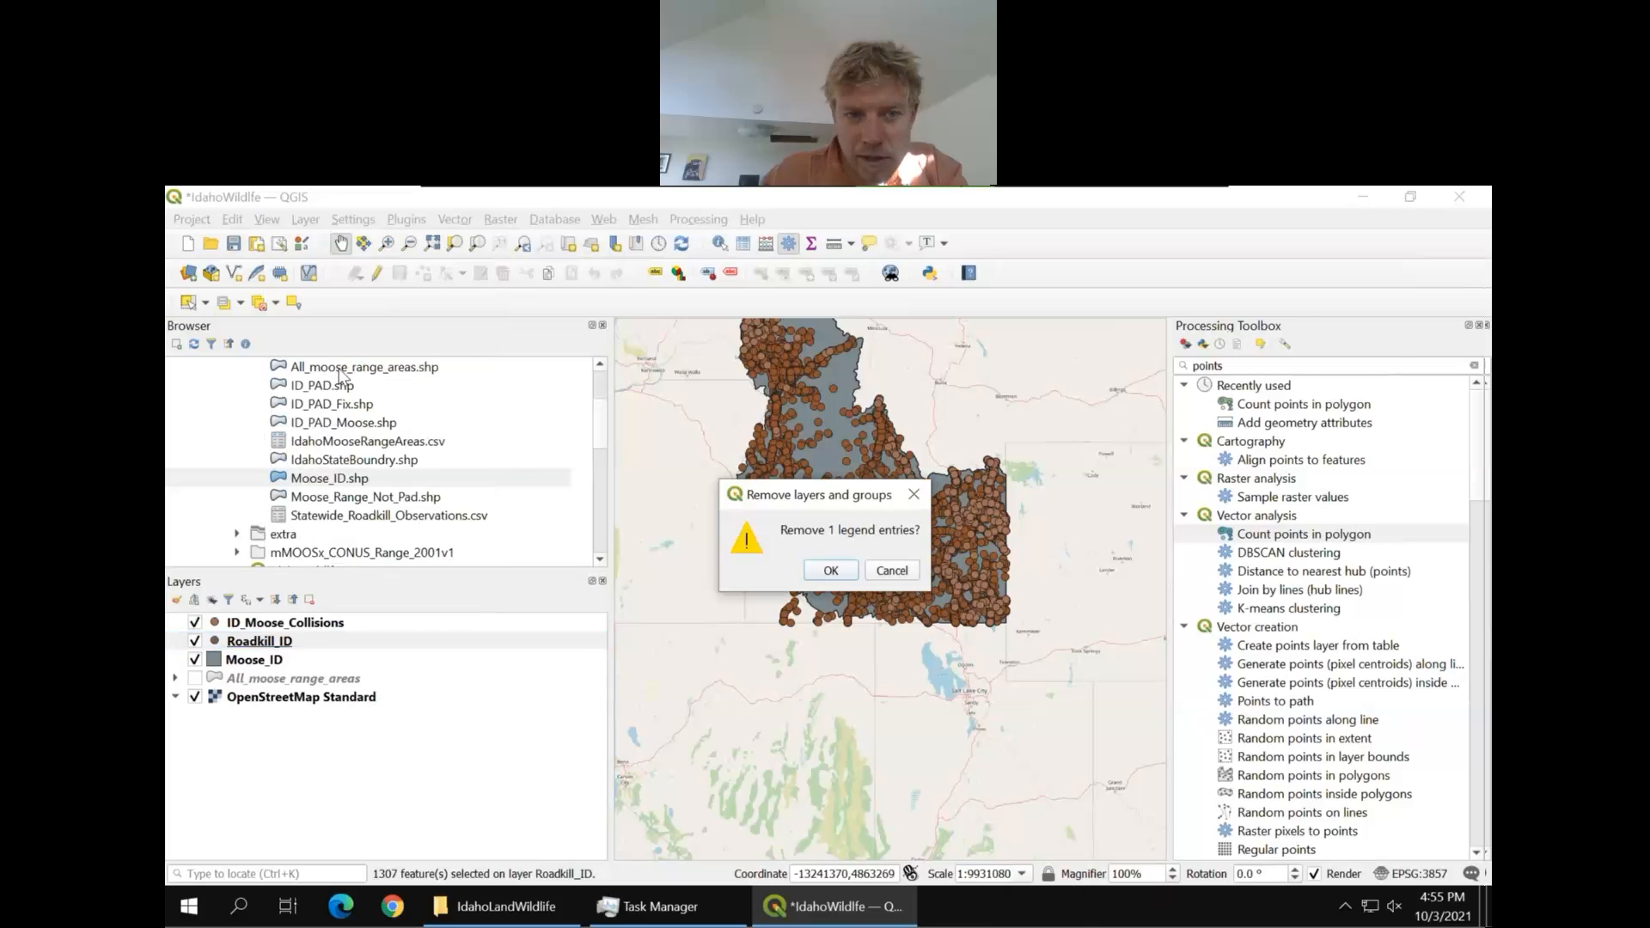
pyautogui.click(831, 571)
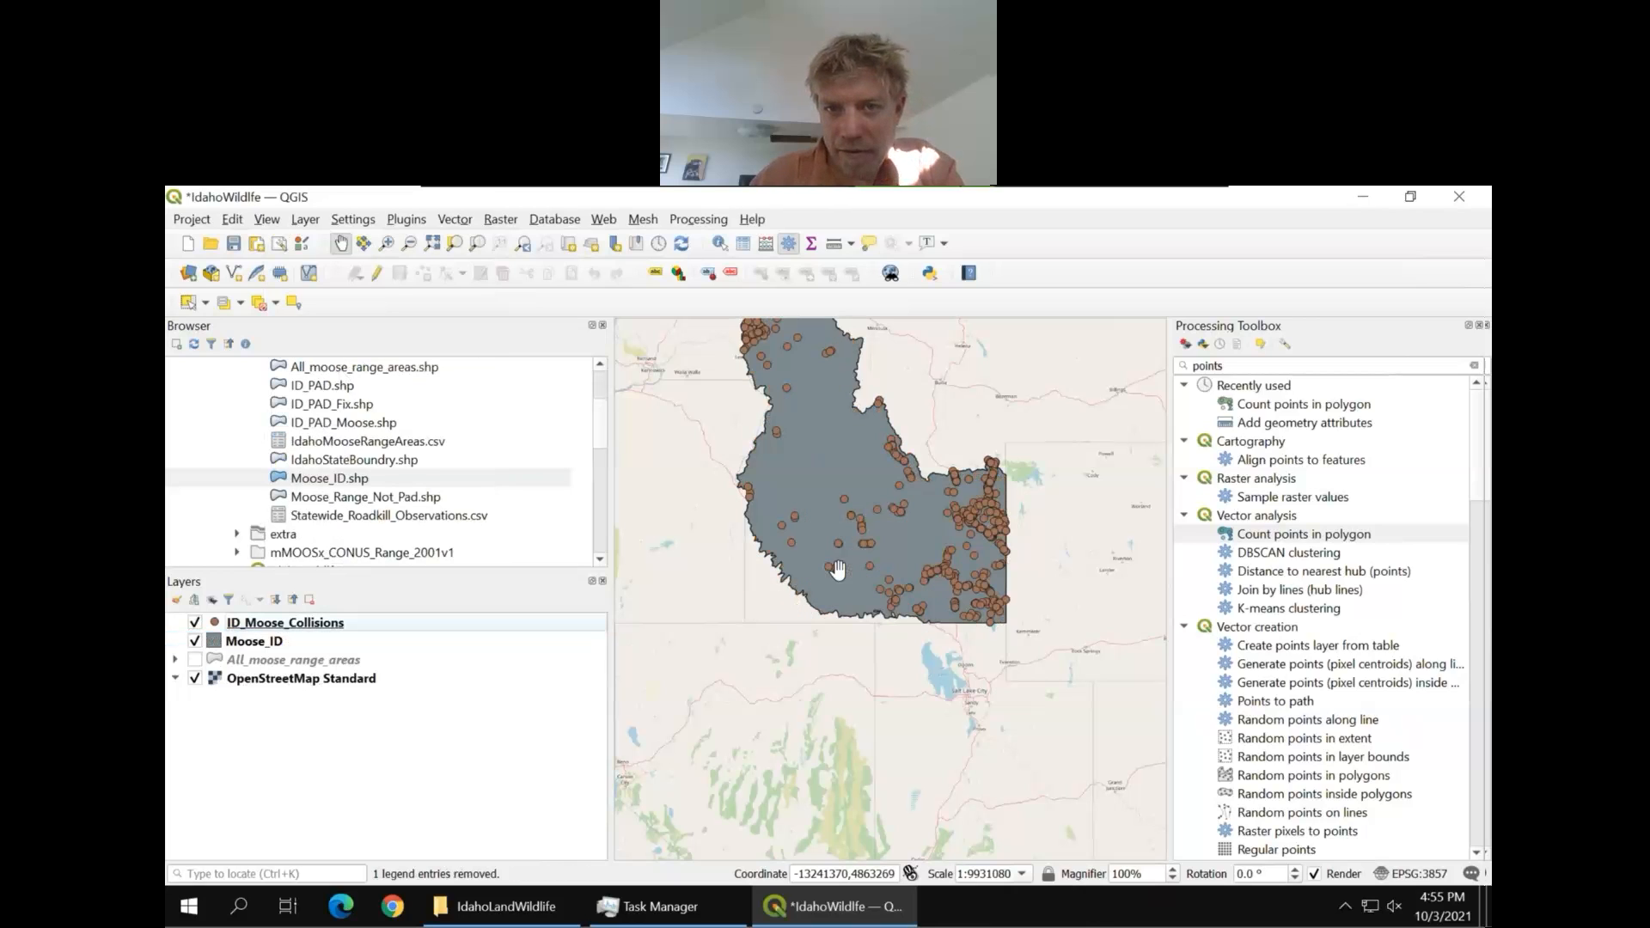
# Check the features in the ID_Moose_Collisions attribute table and close it
pyautogui.moveTo(849, 457); pyautogui.dragTo(861, 599)
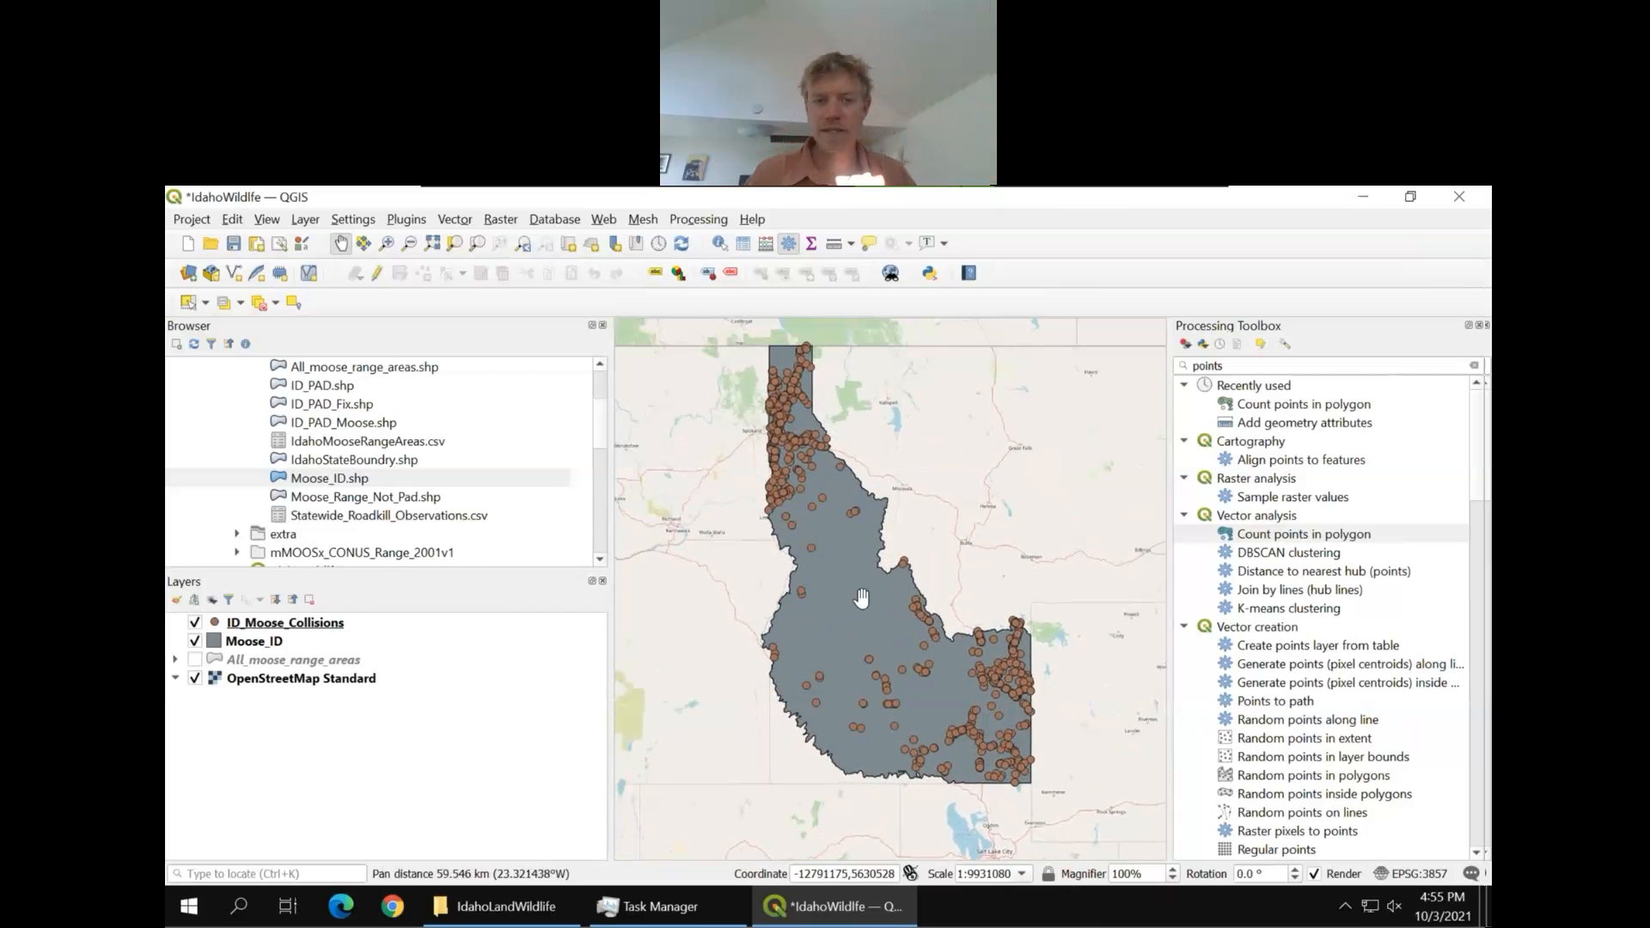
pyautogui.rightClick(274, 628)
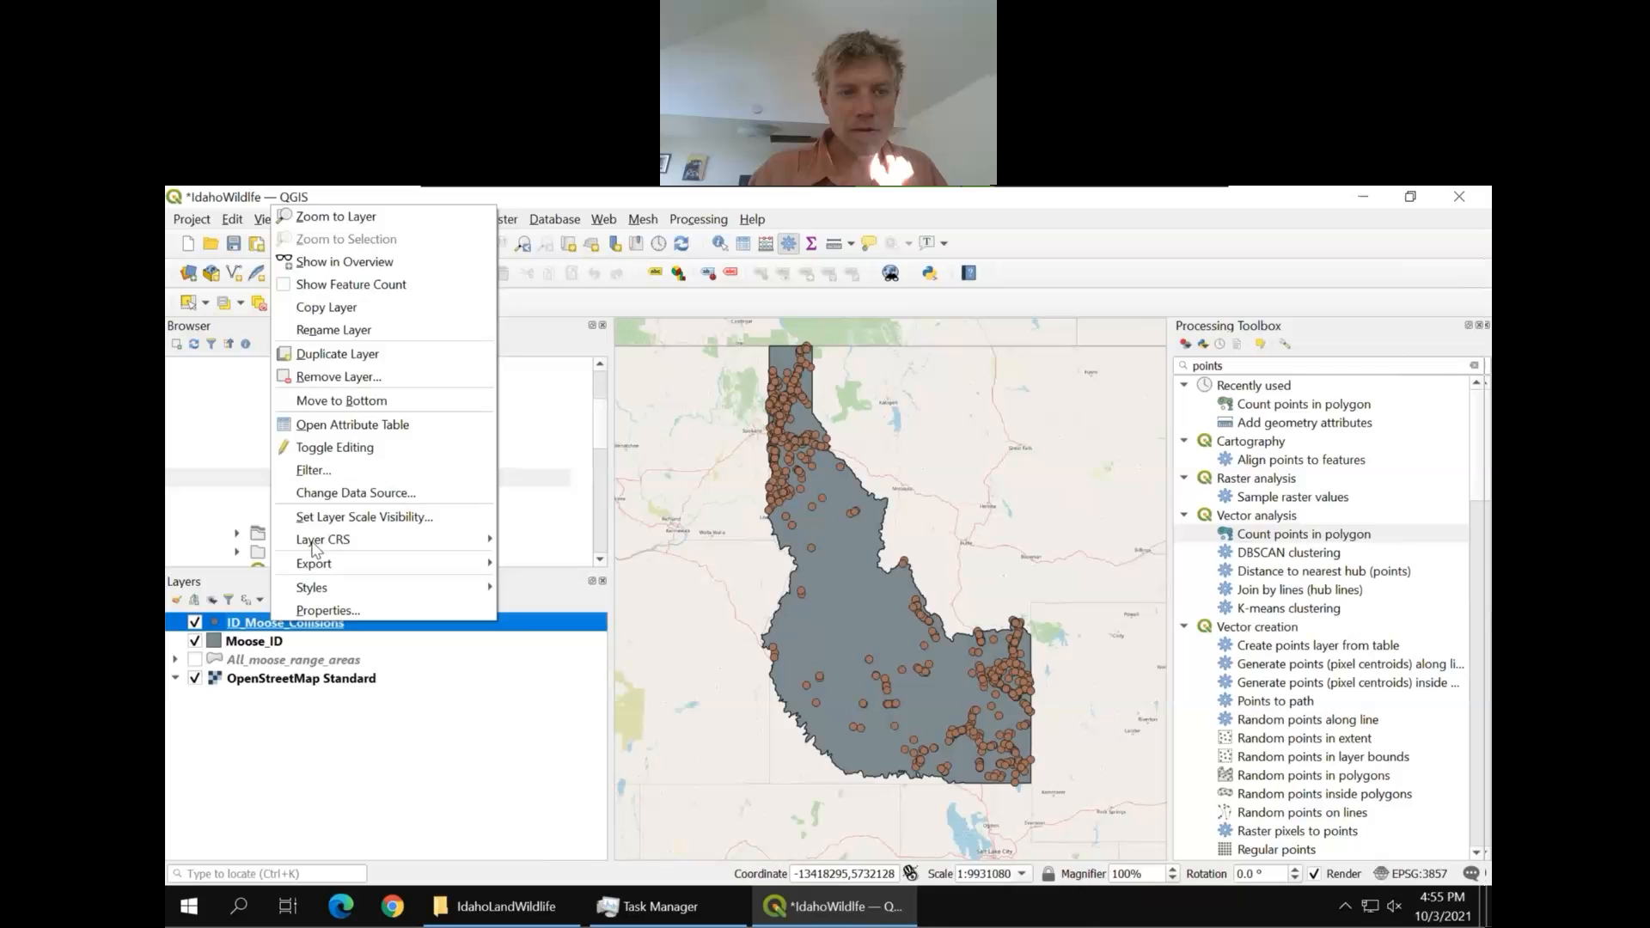
pyautogui.click(340, 424)
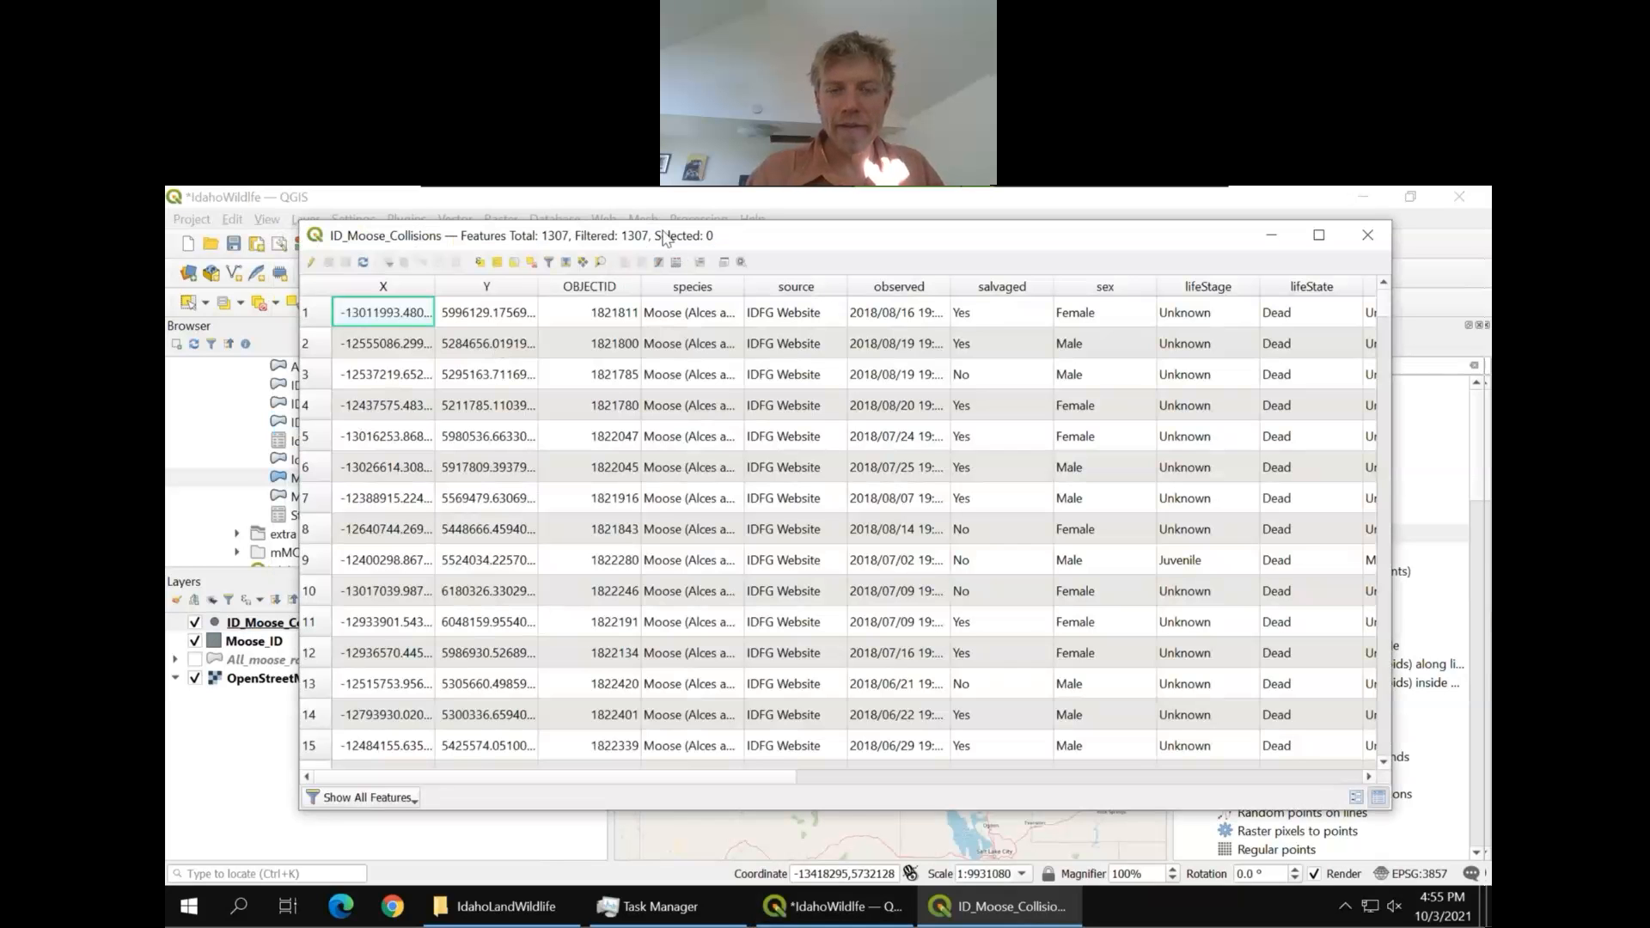
pyautogui.click(1371, 238)
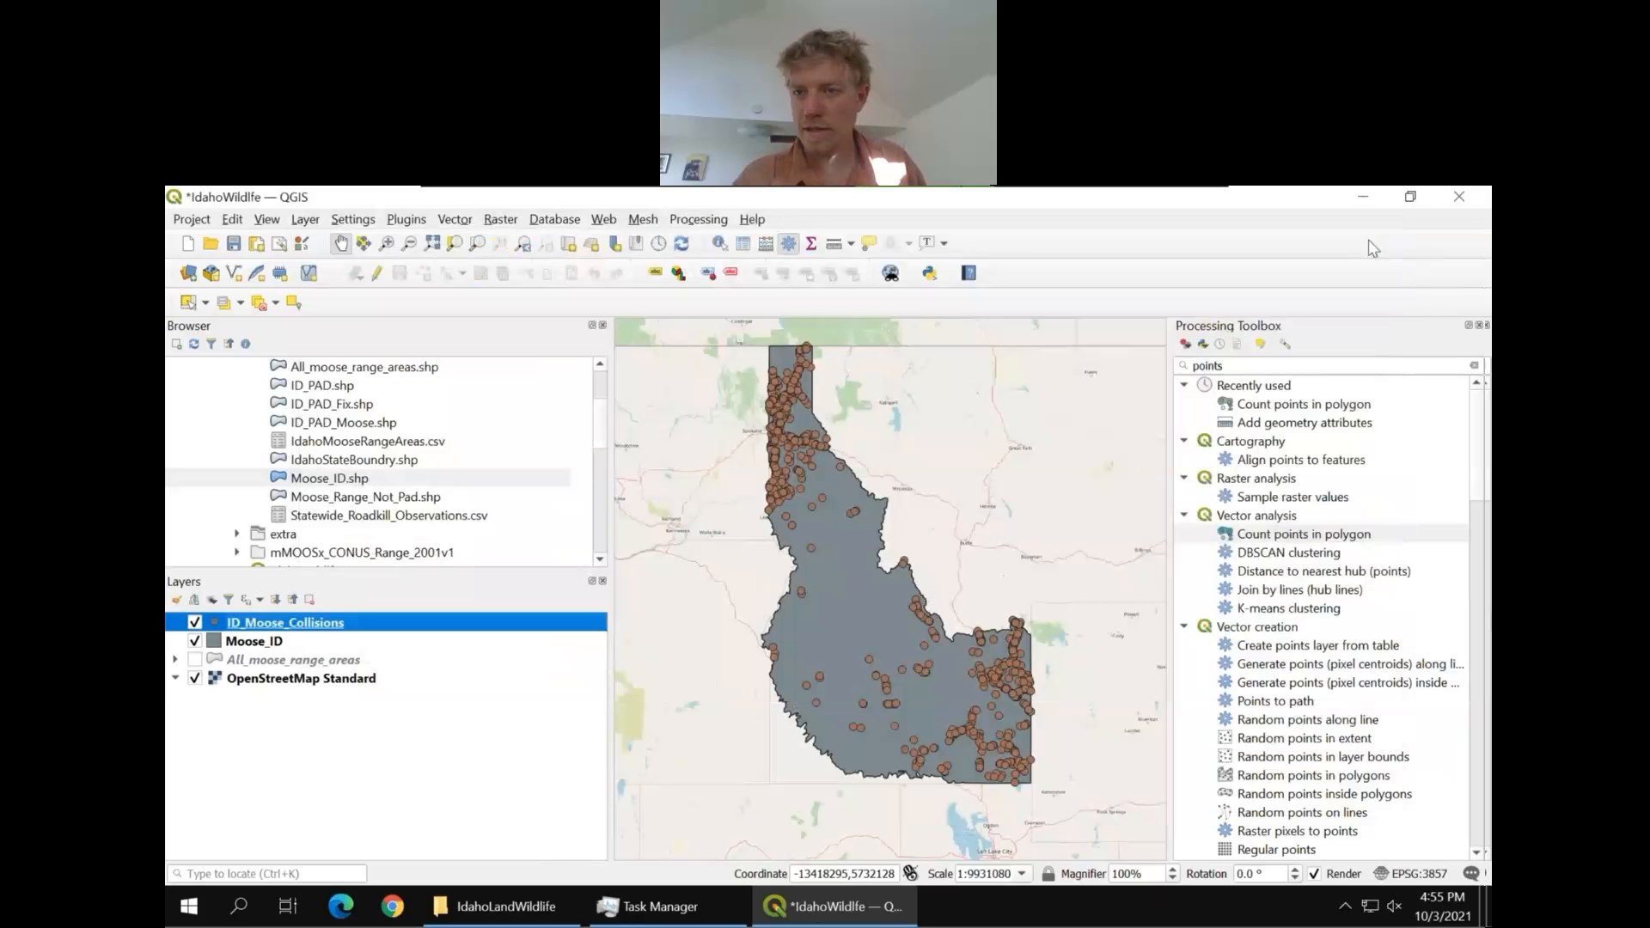
# Run Count points in polygon with Moose_ID as polygons and ID_Moose_Collisions as points, output to a temporary layer
pyautogui.doubleClick(1293, 537)
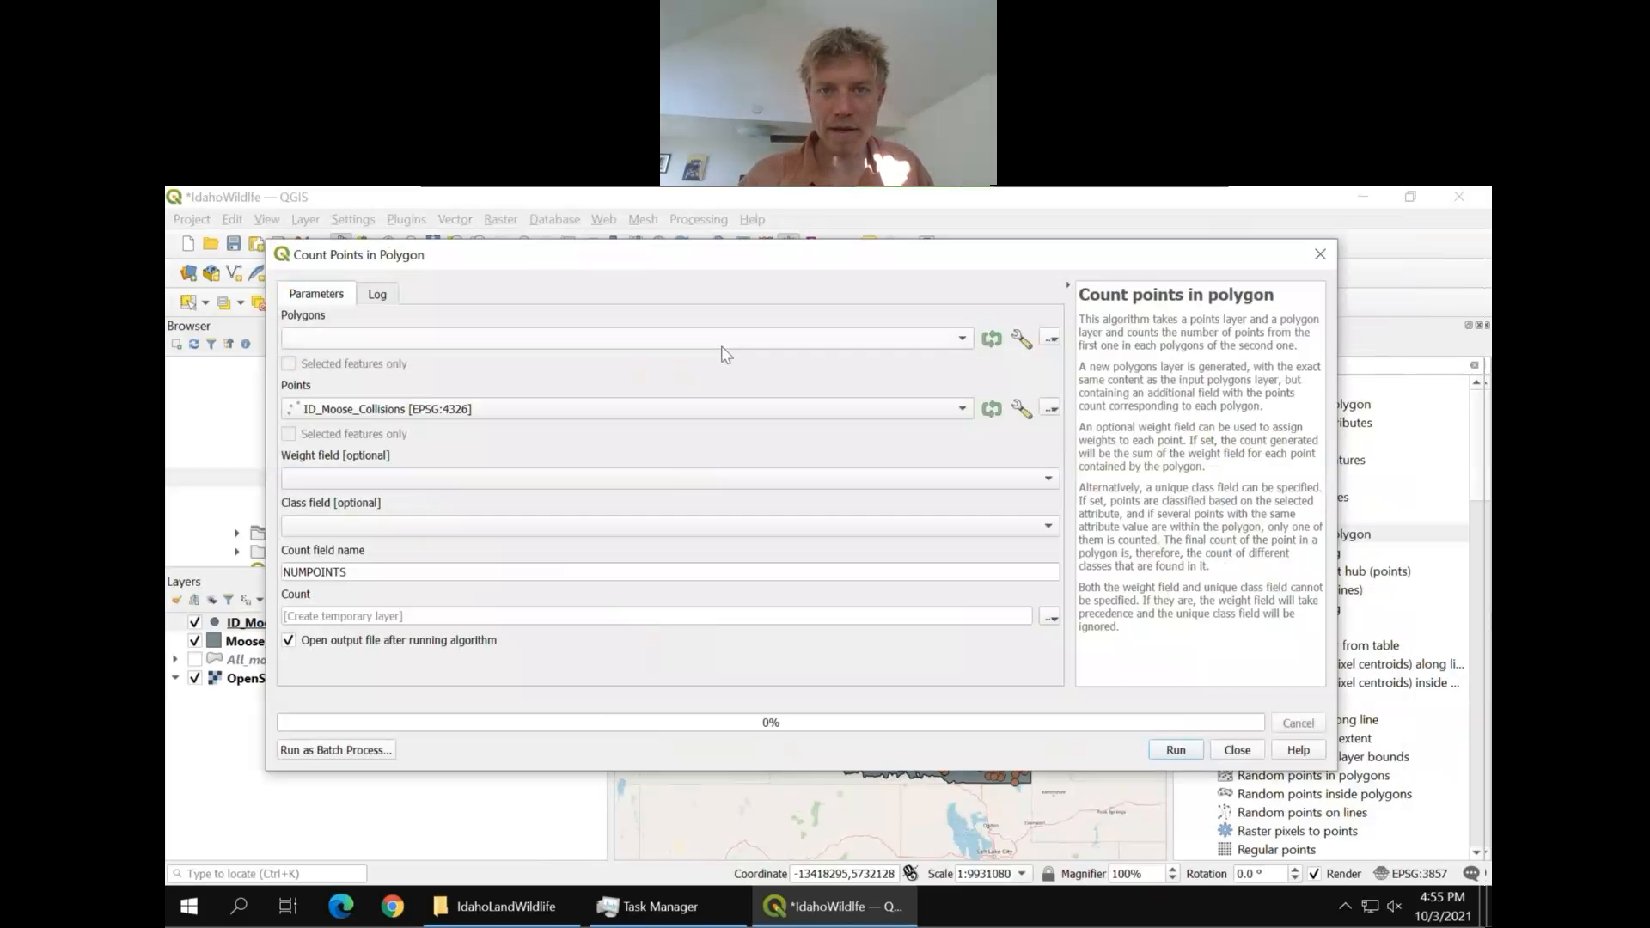
pyautogui.click(961, 339)
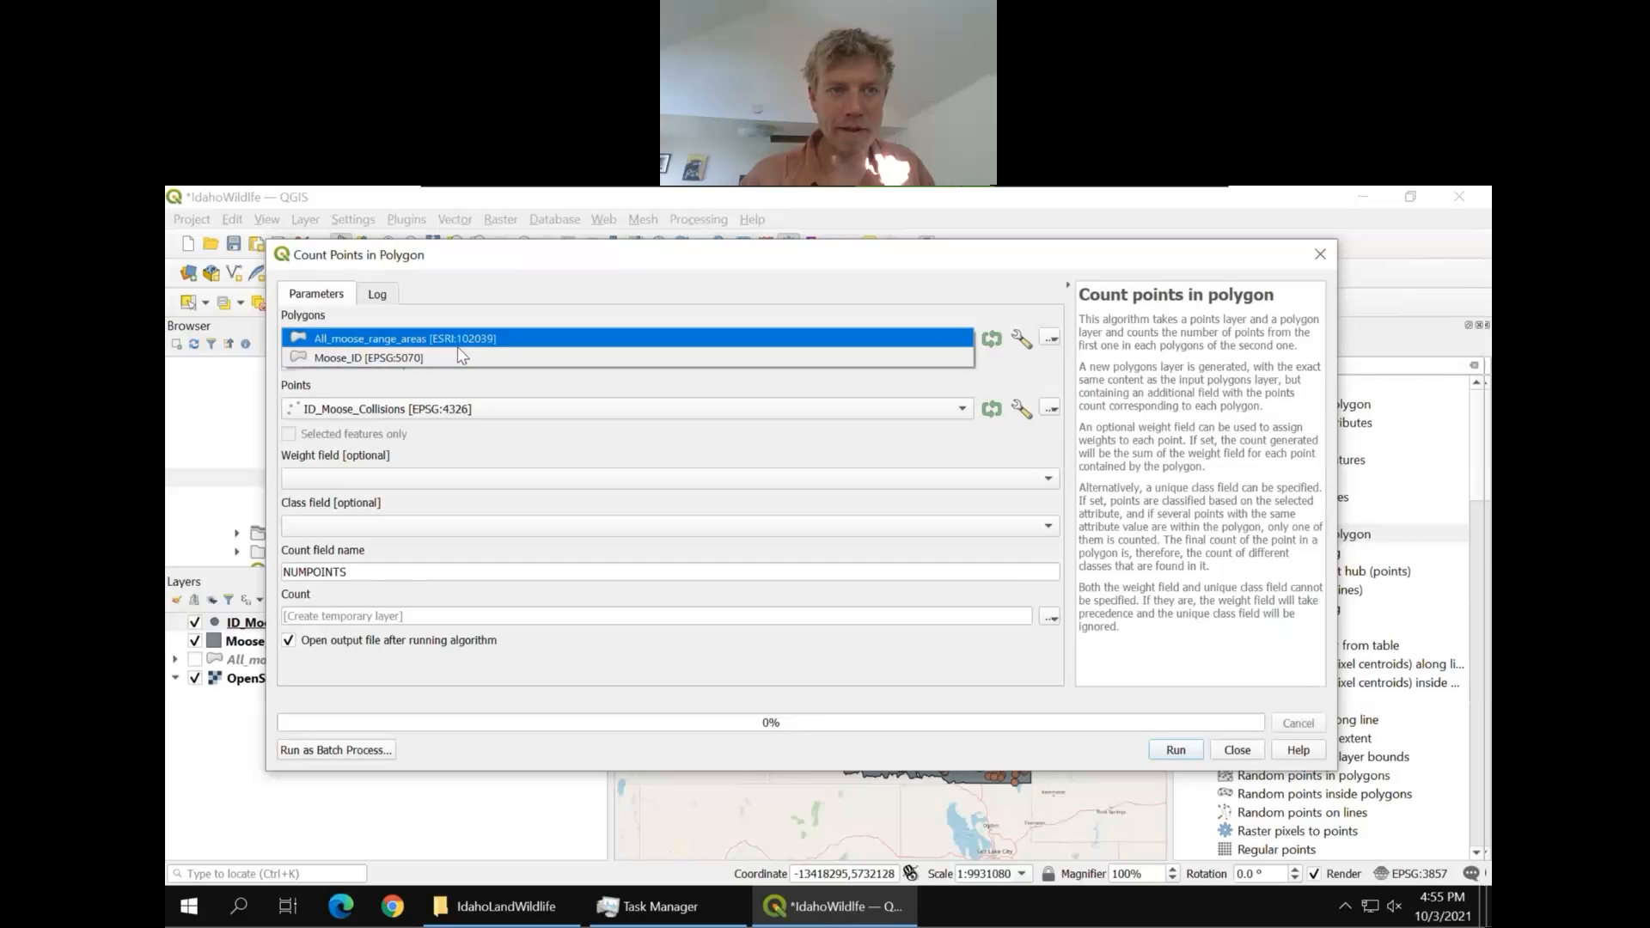
pyautogui.click(395, 360)
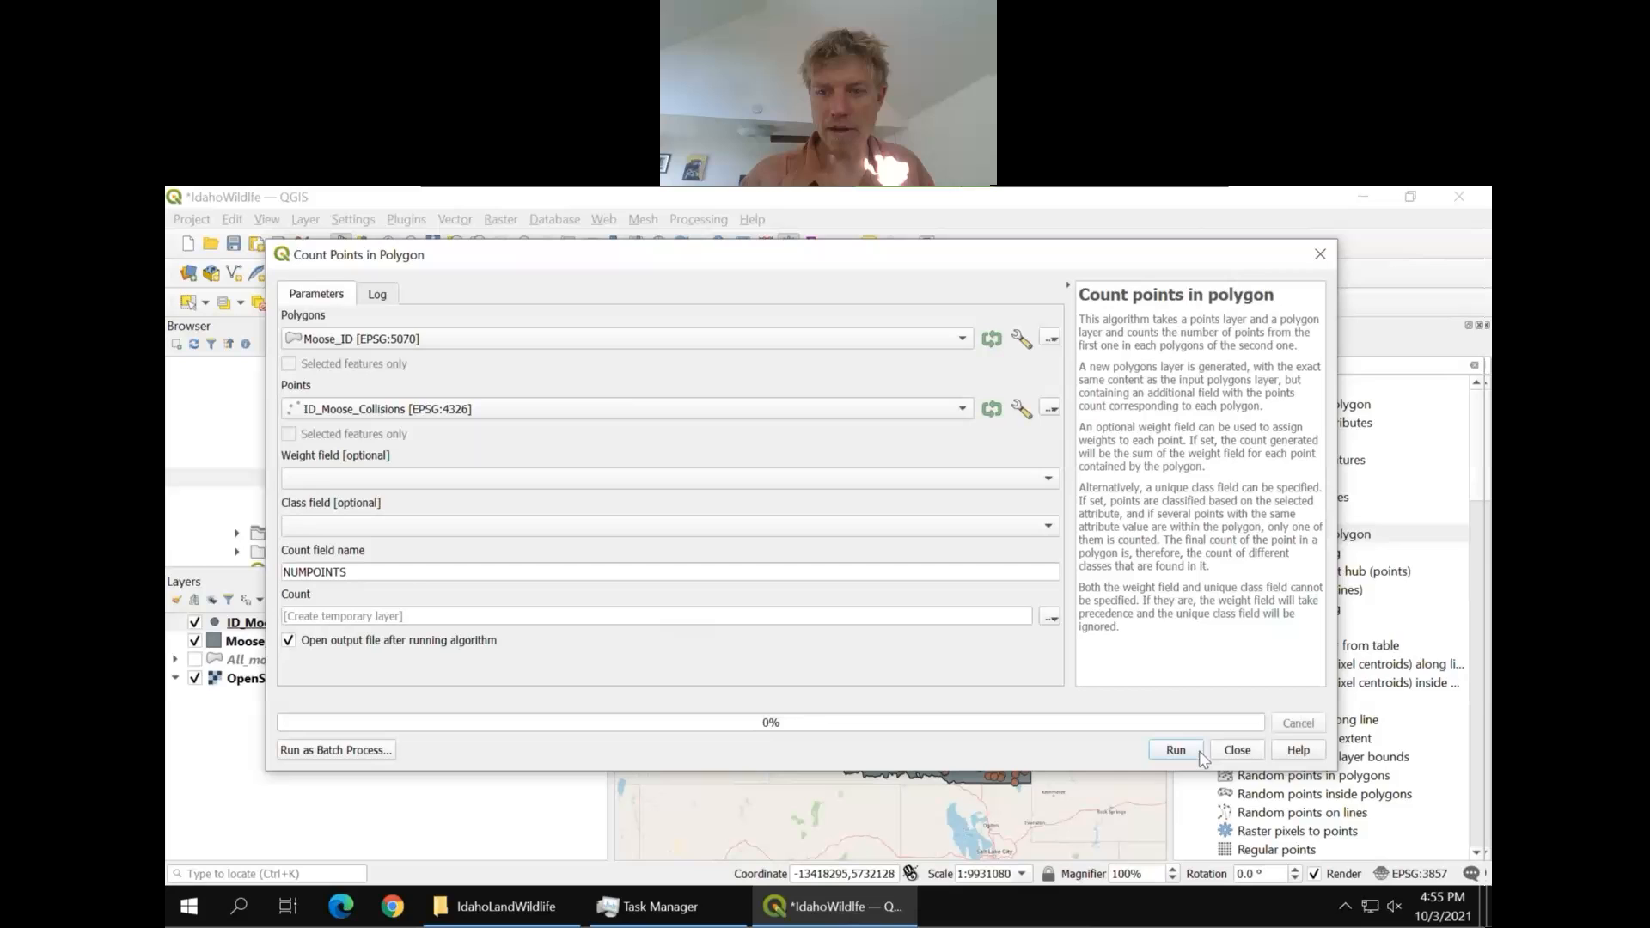
pyautogui.click(1177, 751)
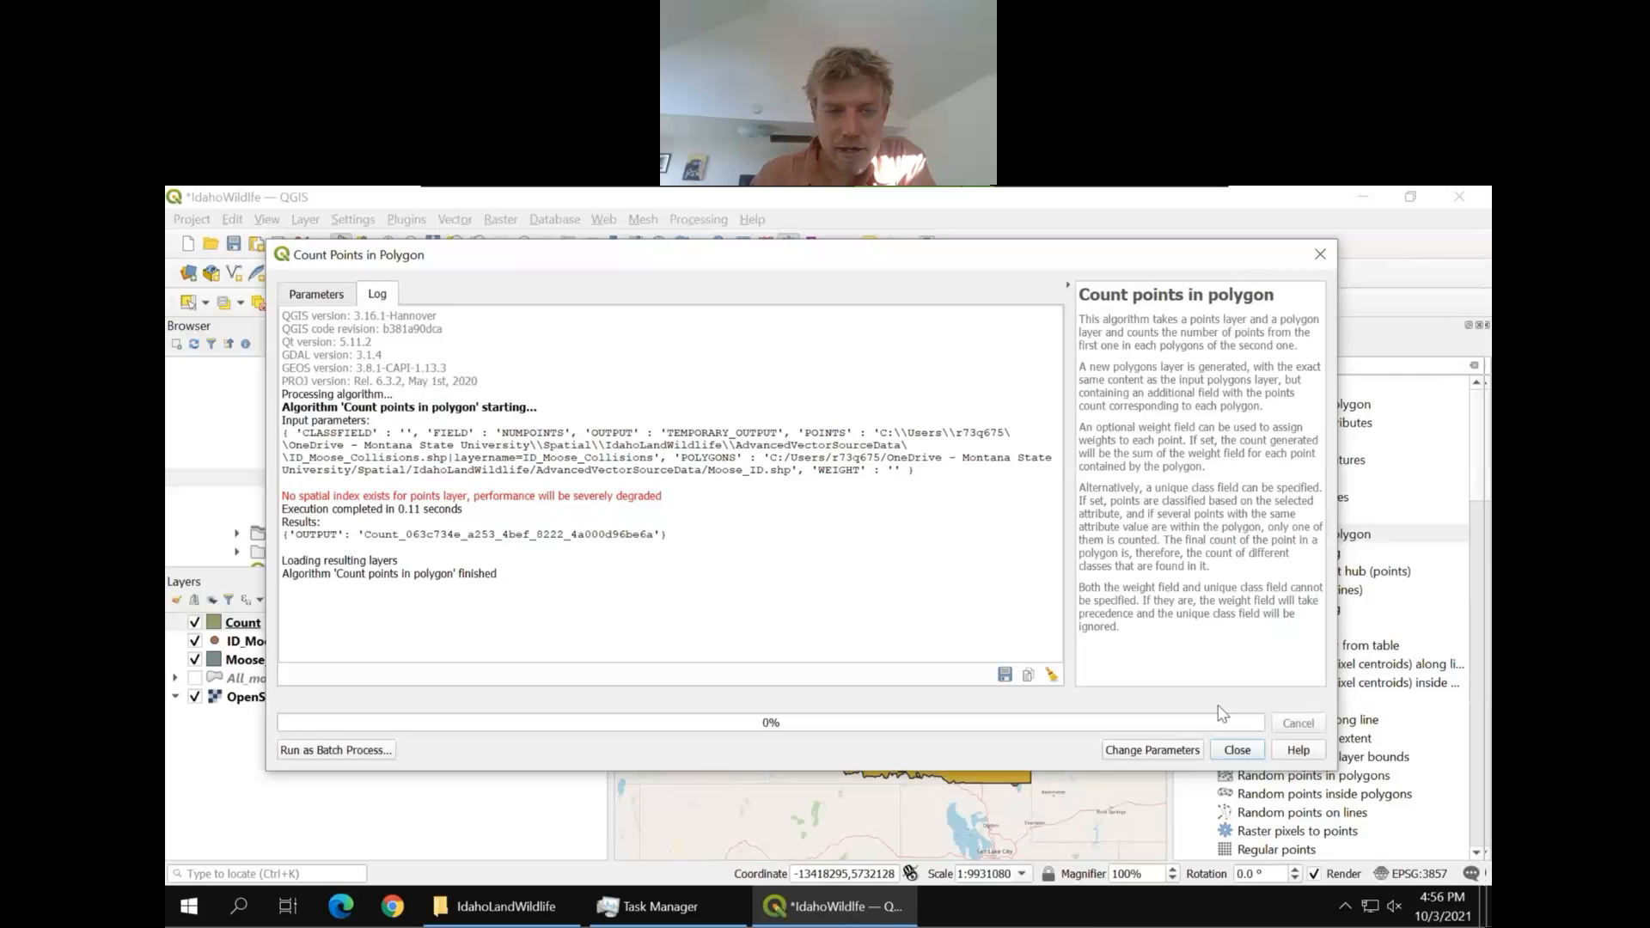
pyautogui.click(1237, 750)
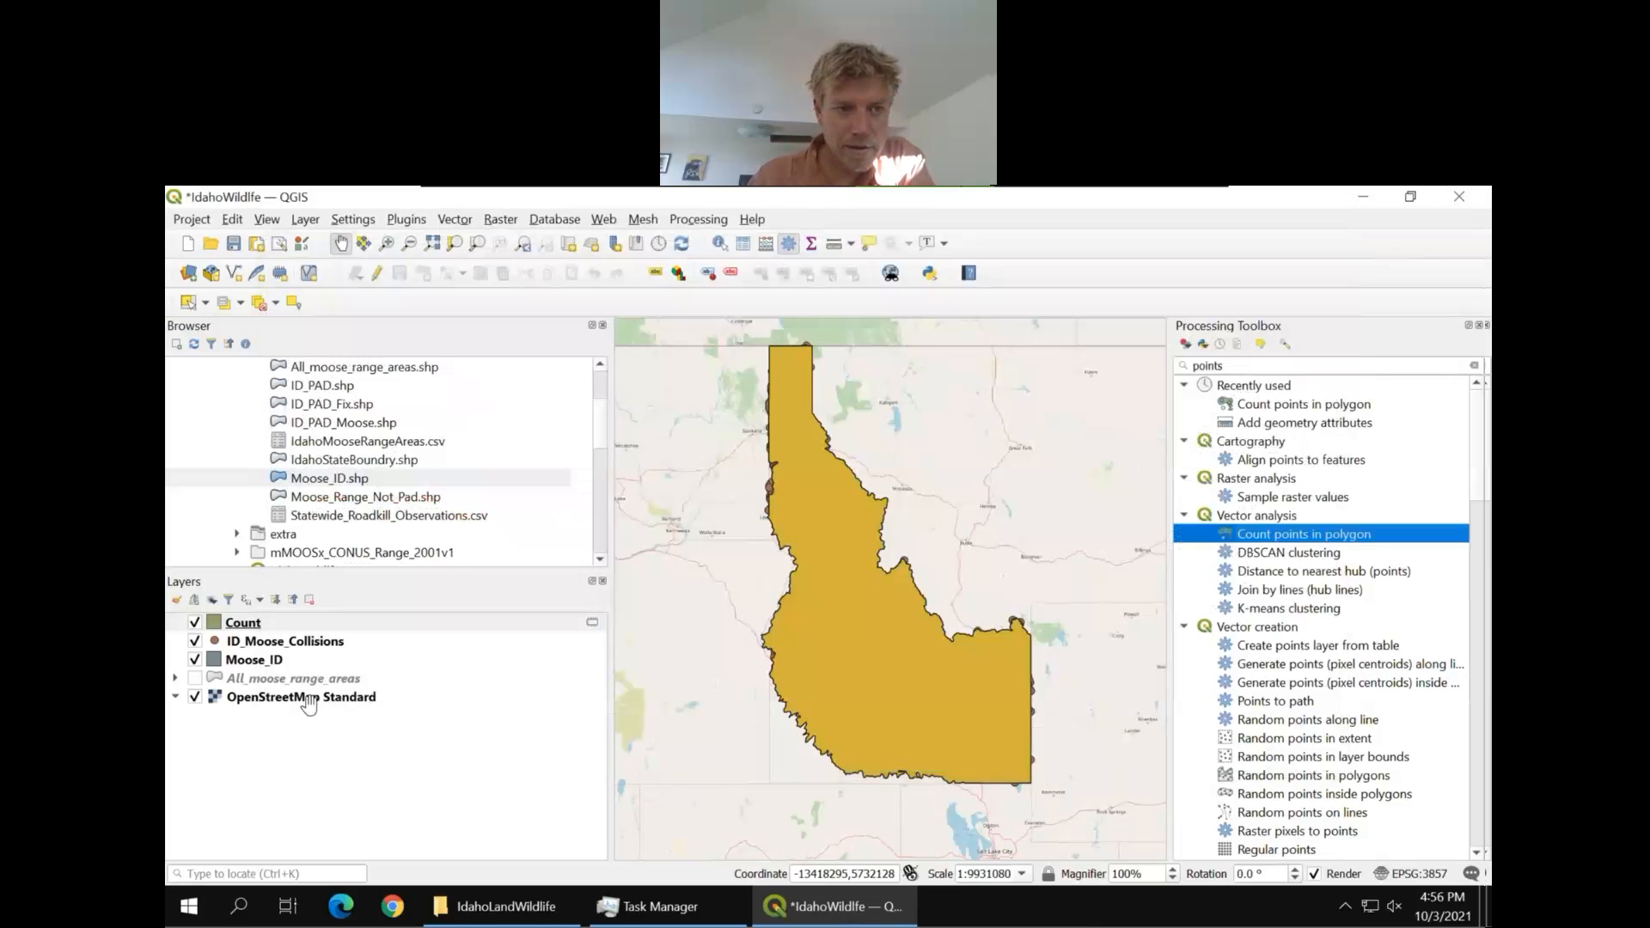
# Read the NUMPOINTS value in the attribute table of the Count layer and close the table
pyautogui.rightClick(248, 630)
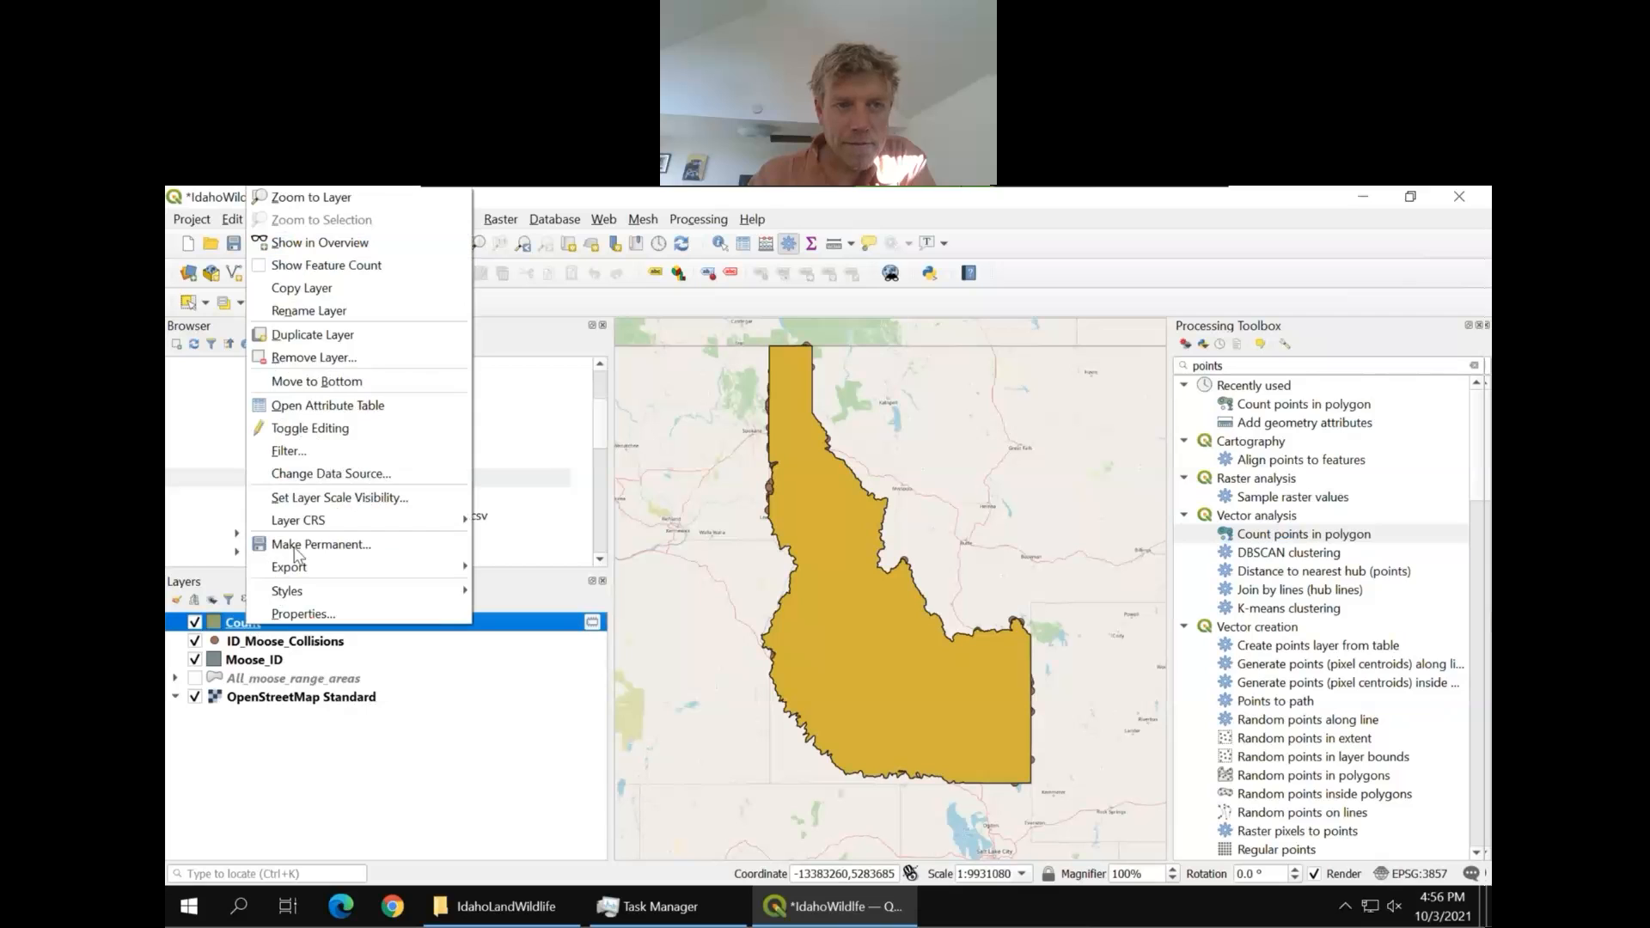
pyautogui.click(313, 407)
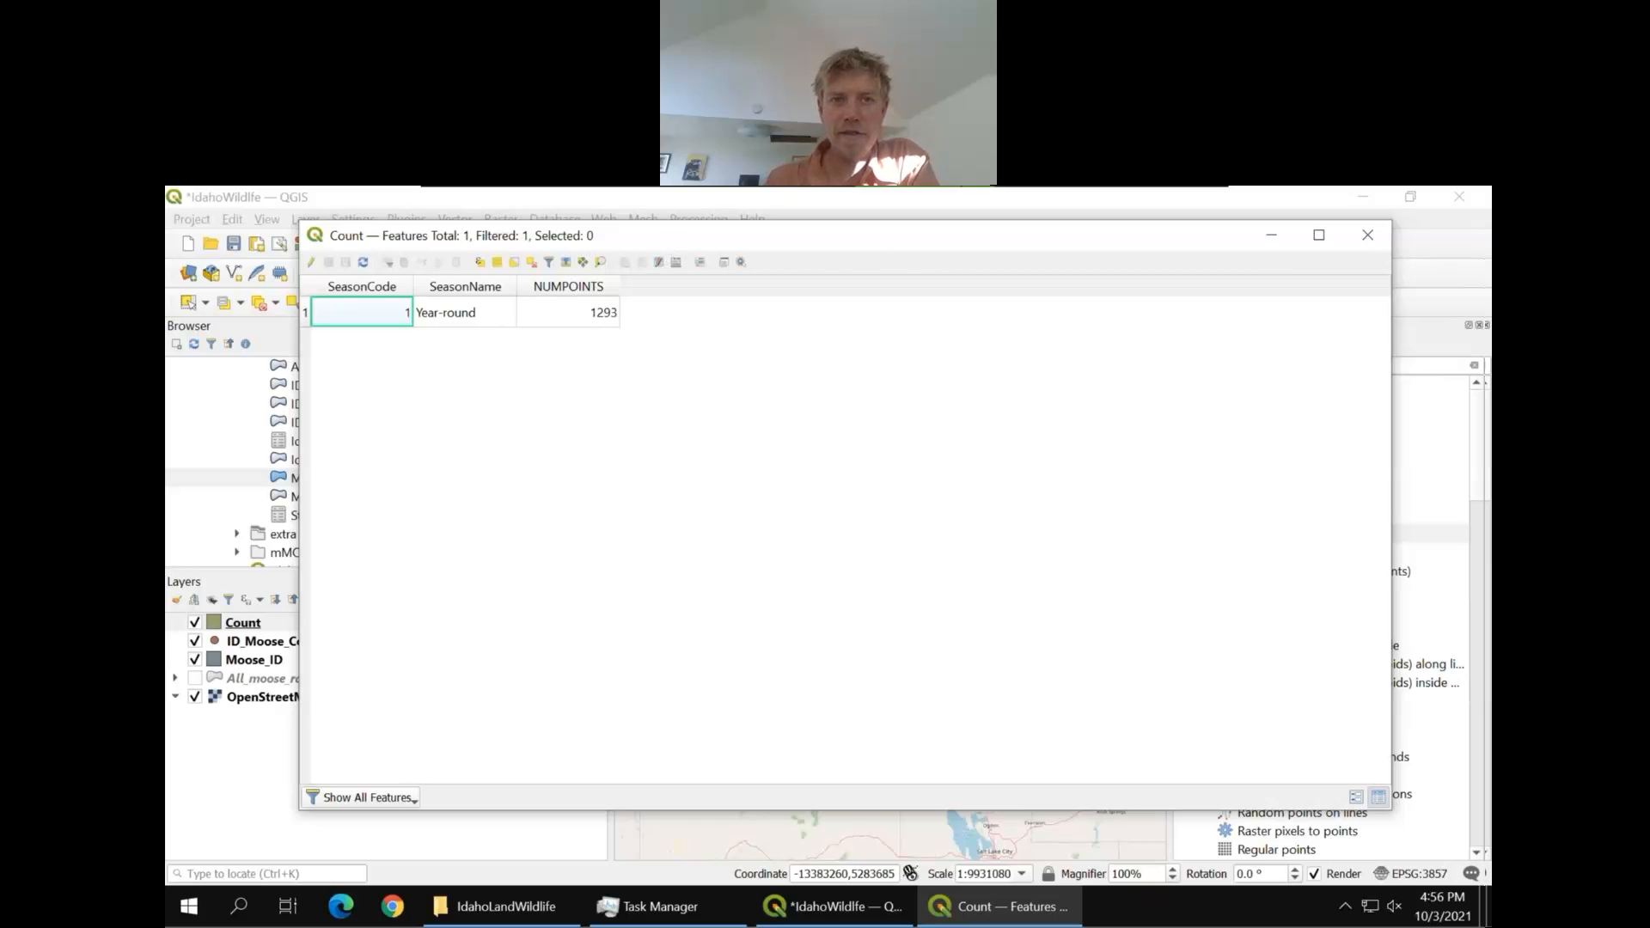
pyautogui.moveTo(668, 239); pyautogui.dragTo(679, 244)
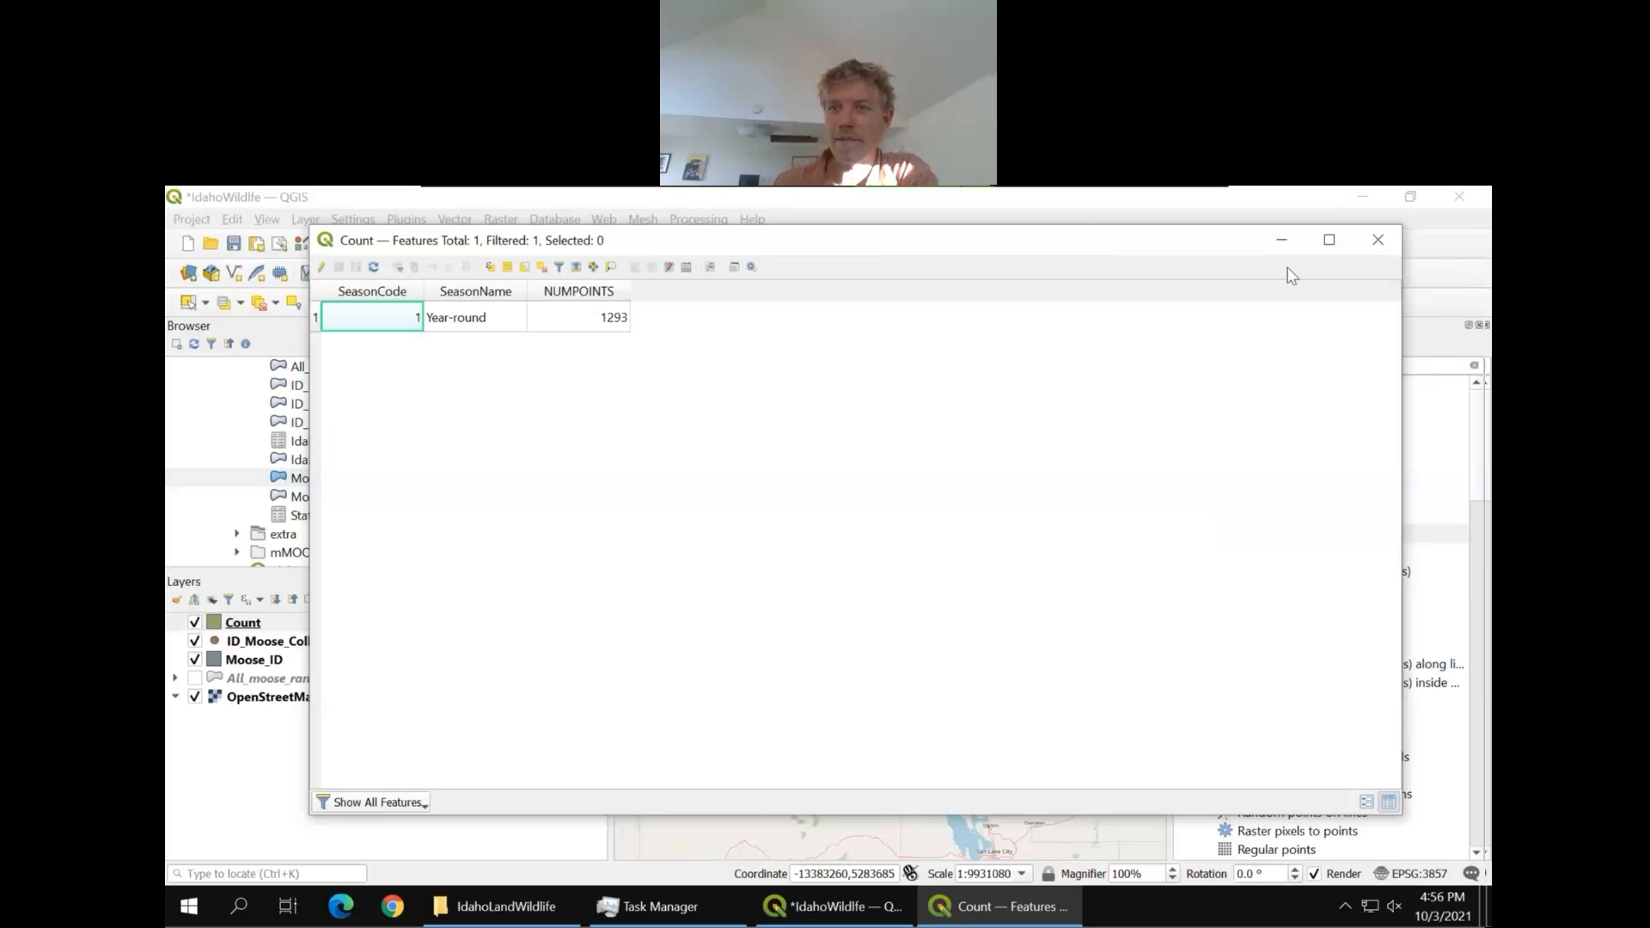
pyautogui.click(1376, 242)
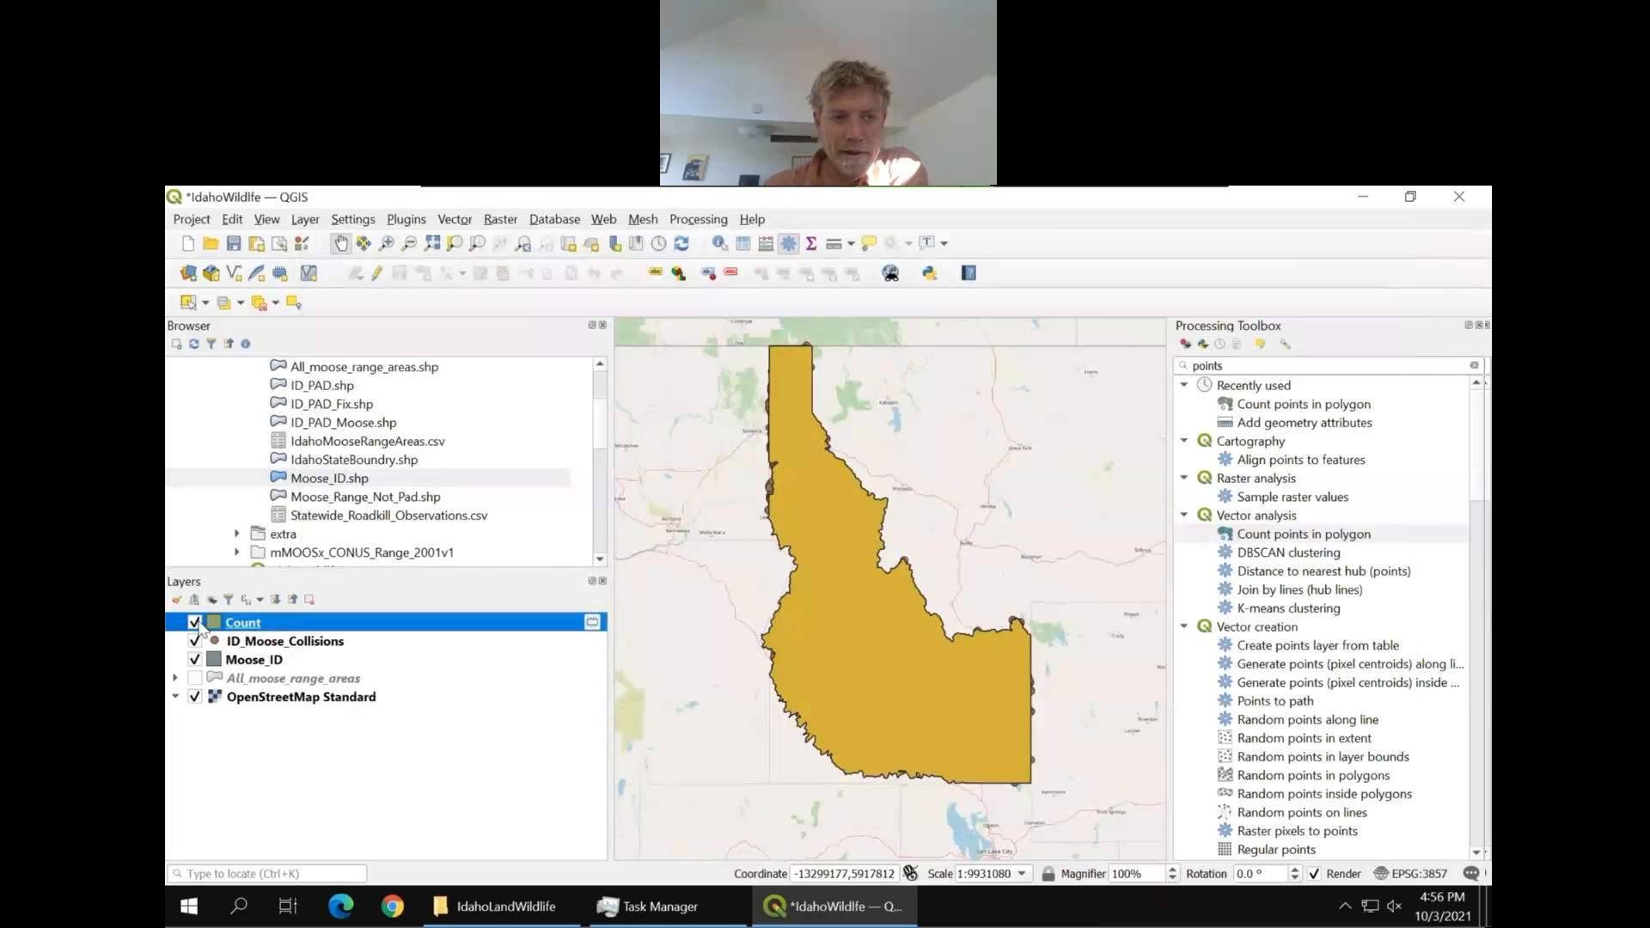
# Hide the Count and Moose_ID layers and show All_moose_range_areas beneath the ID_Moose_Collisions points
pyautogui.click(195, 623)
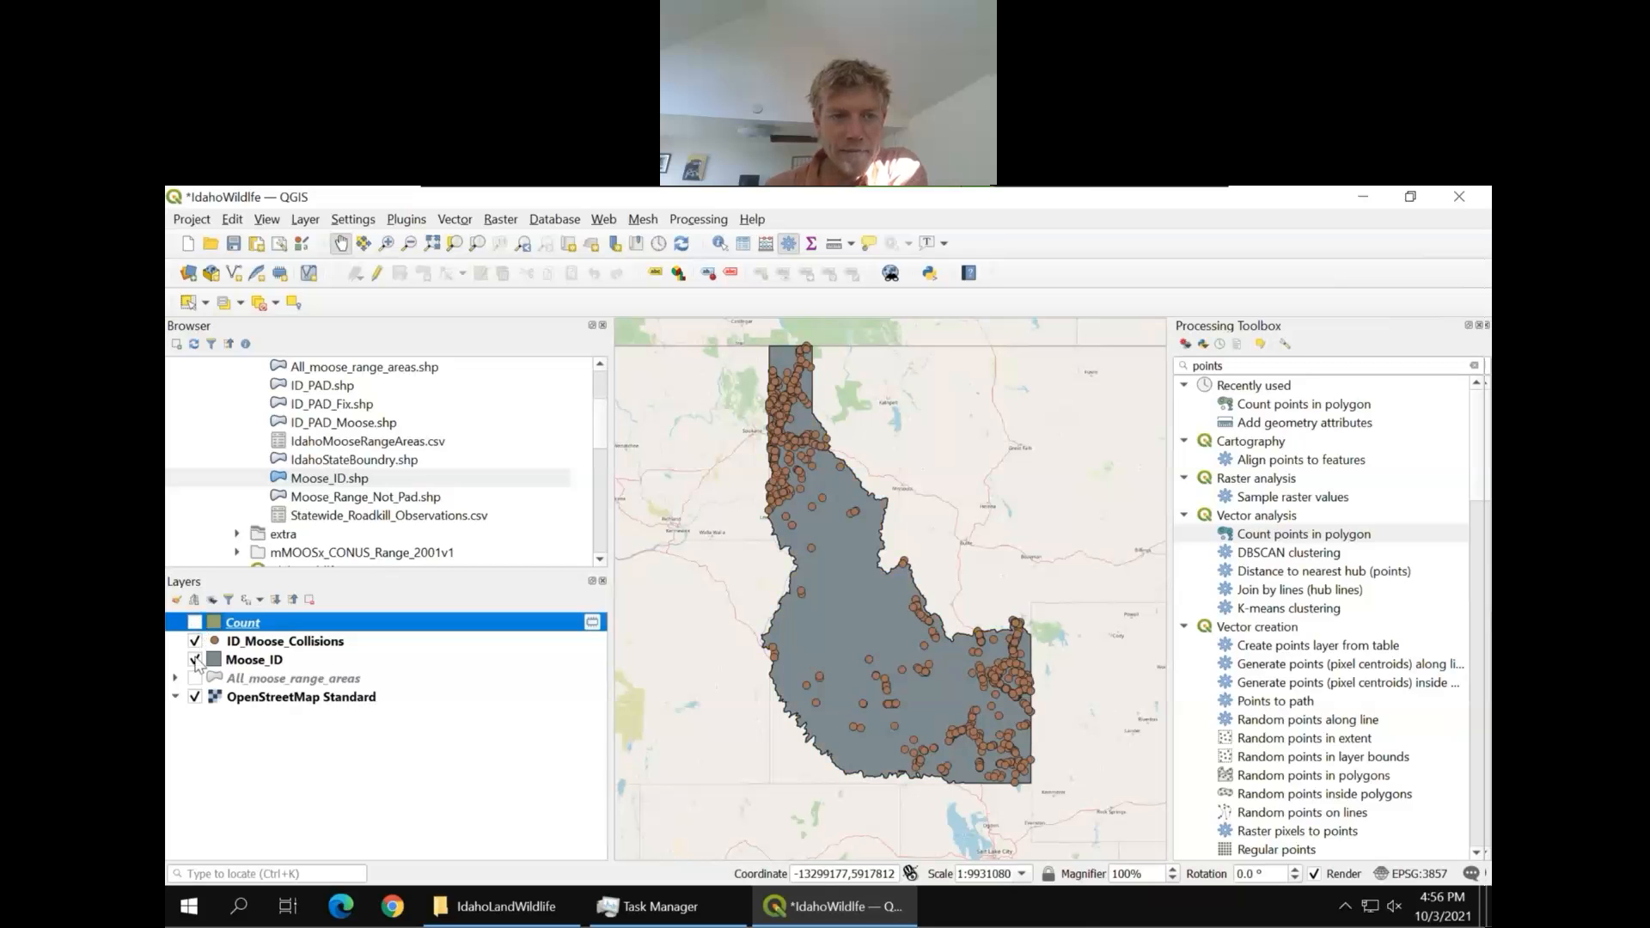
pyautogui.click(195, 660)
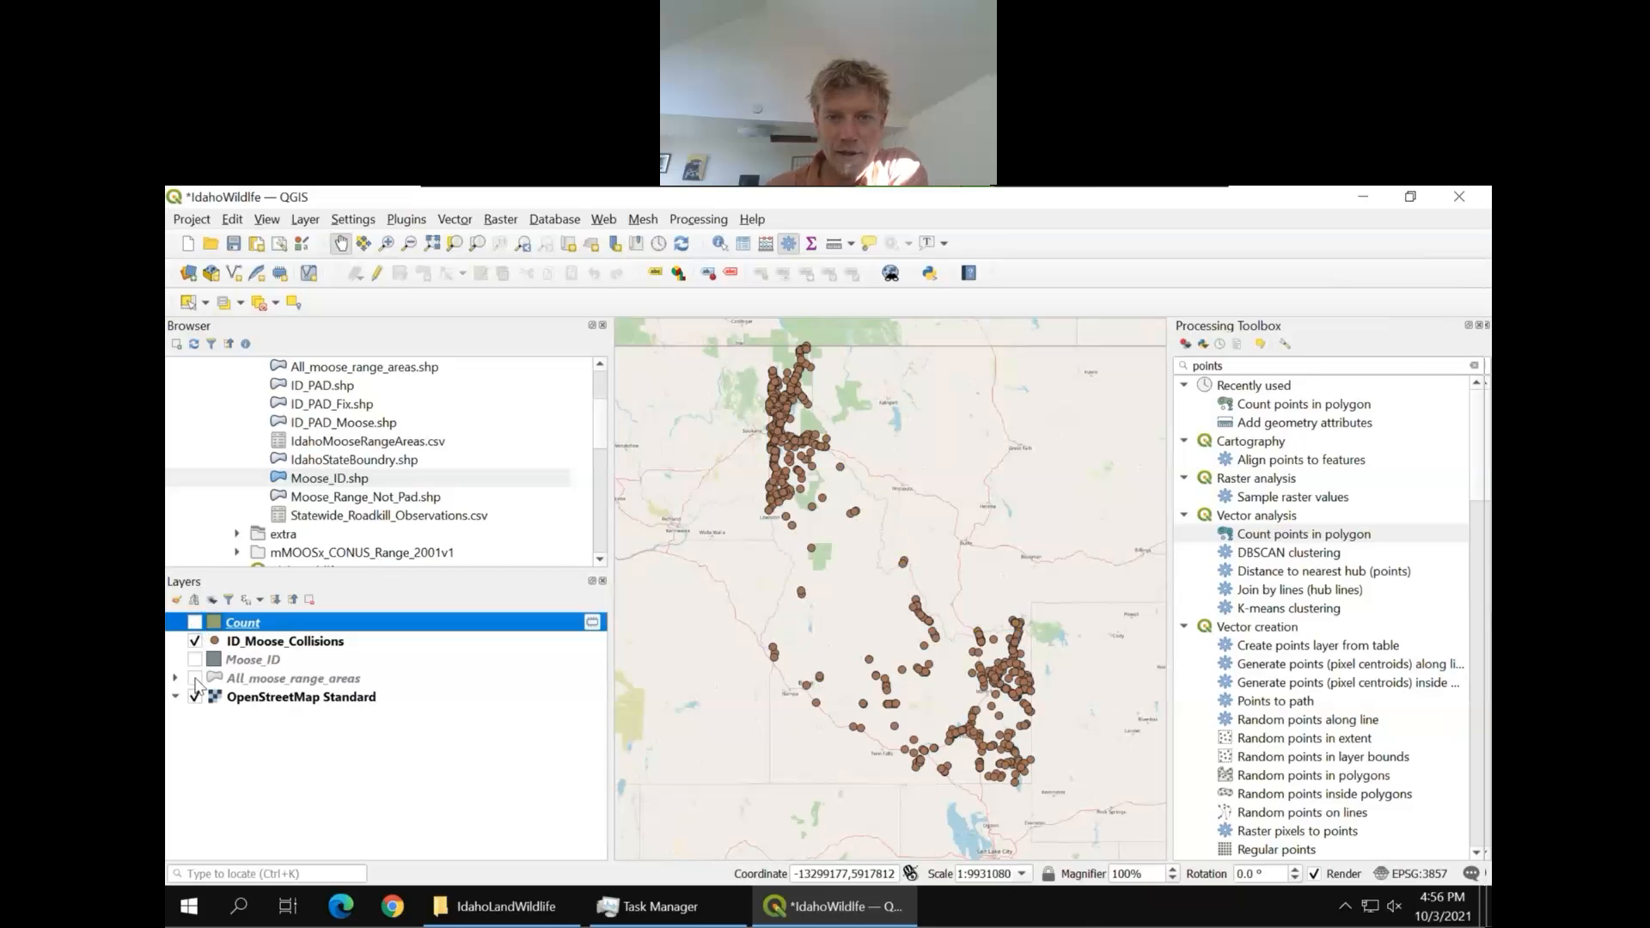
pyautogui.click(195, 679)
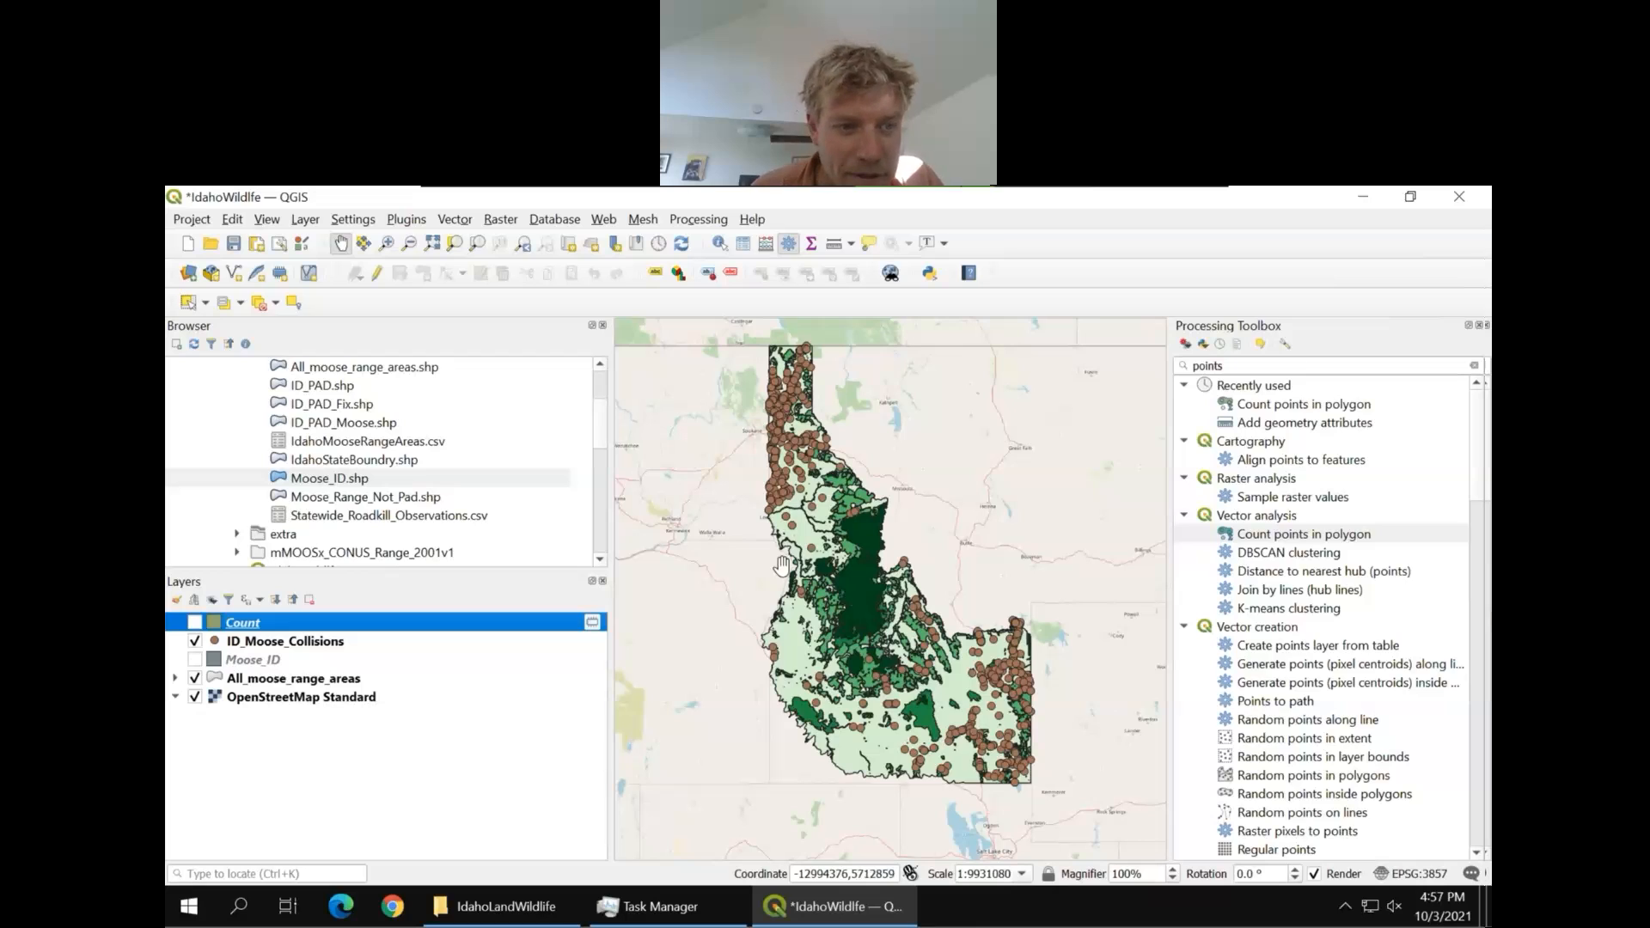
pyautogui.click(195, 642)
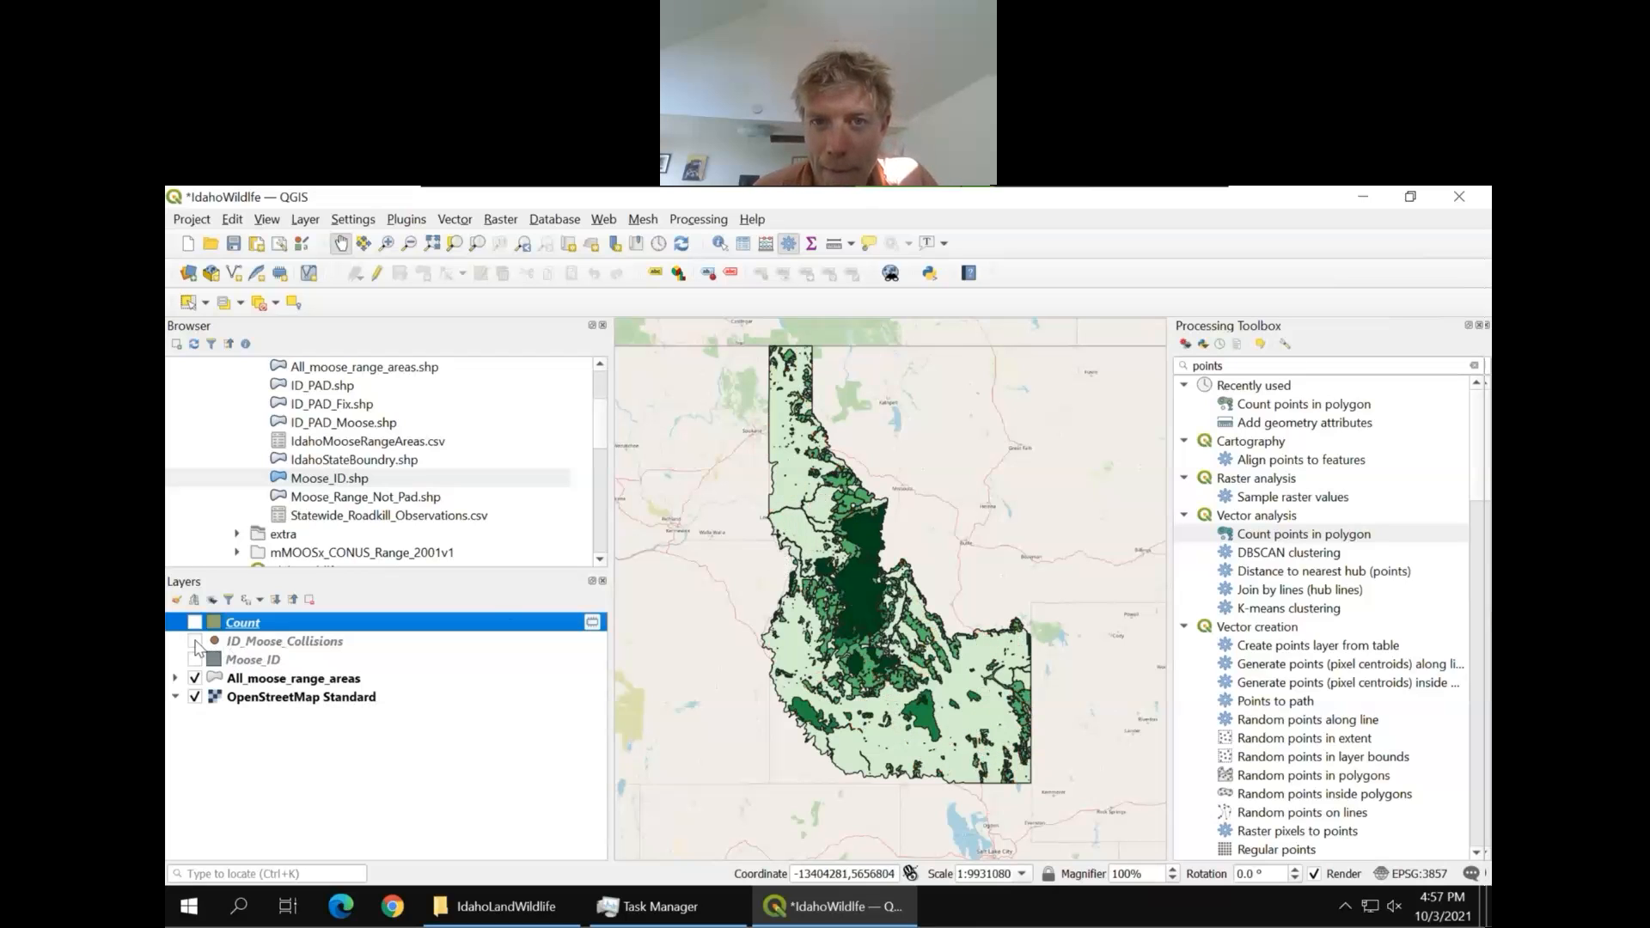
pyautogui.click(195, 642)
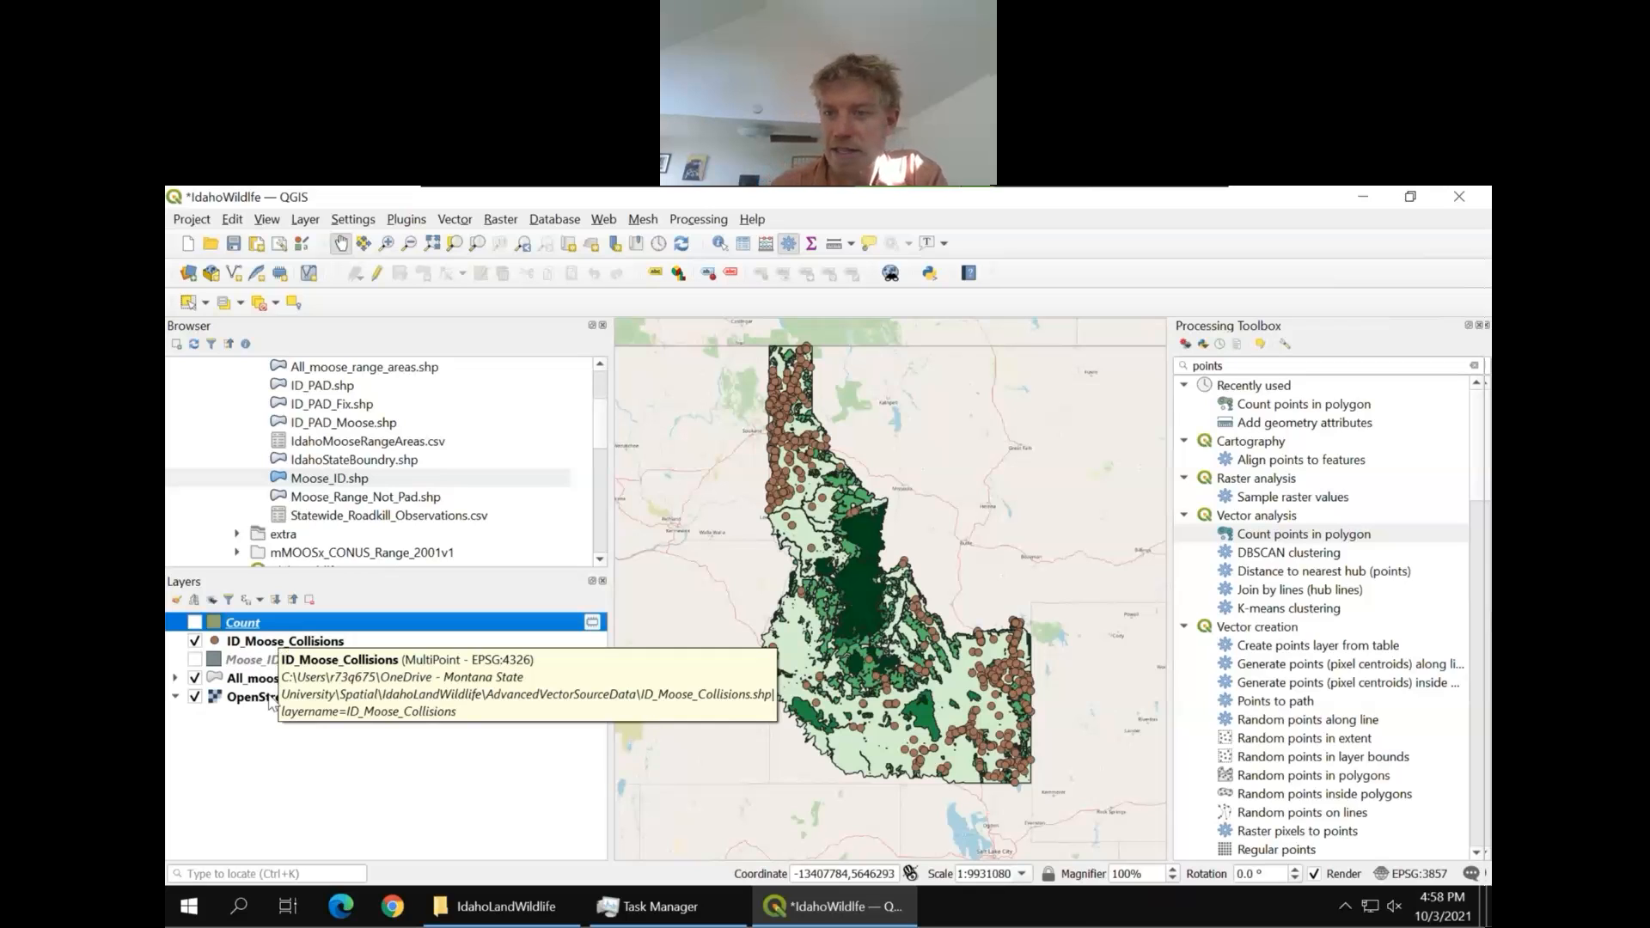
# Run Count points in polygon with All_moose_range_areas as polygons and ID_Moose_Collisions as points, output to a temporary layer
pyautogui.doubleClick(1289, 535)
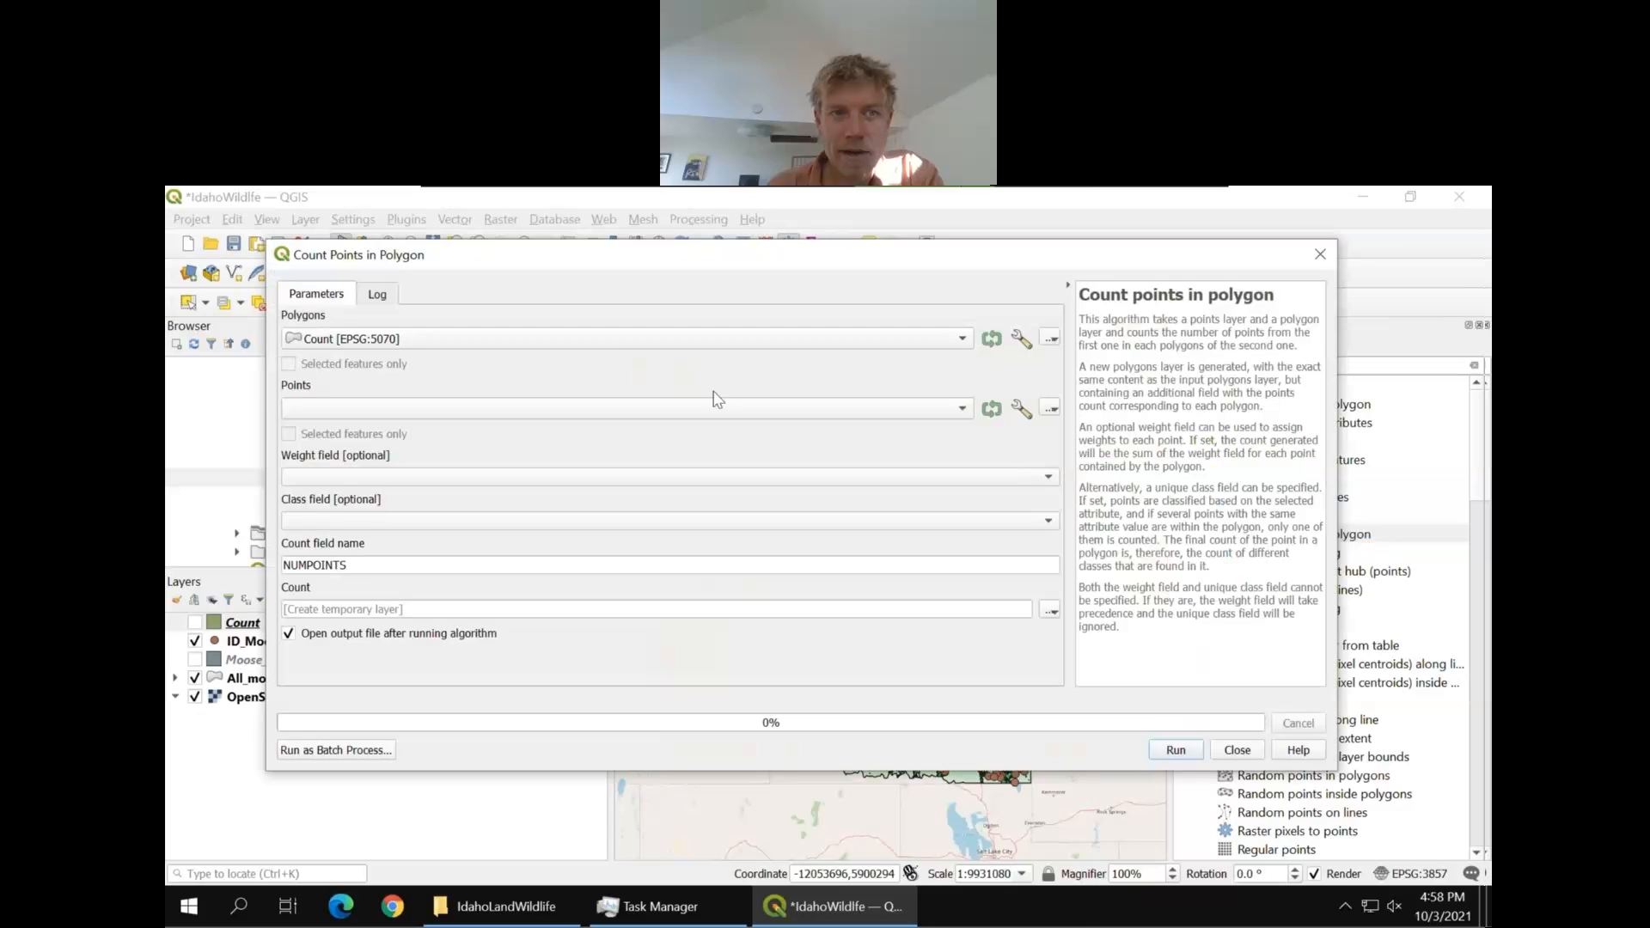
pyautogui.click(615, 343)
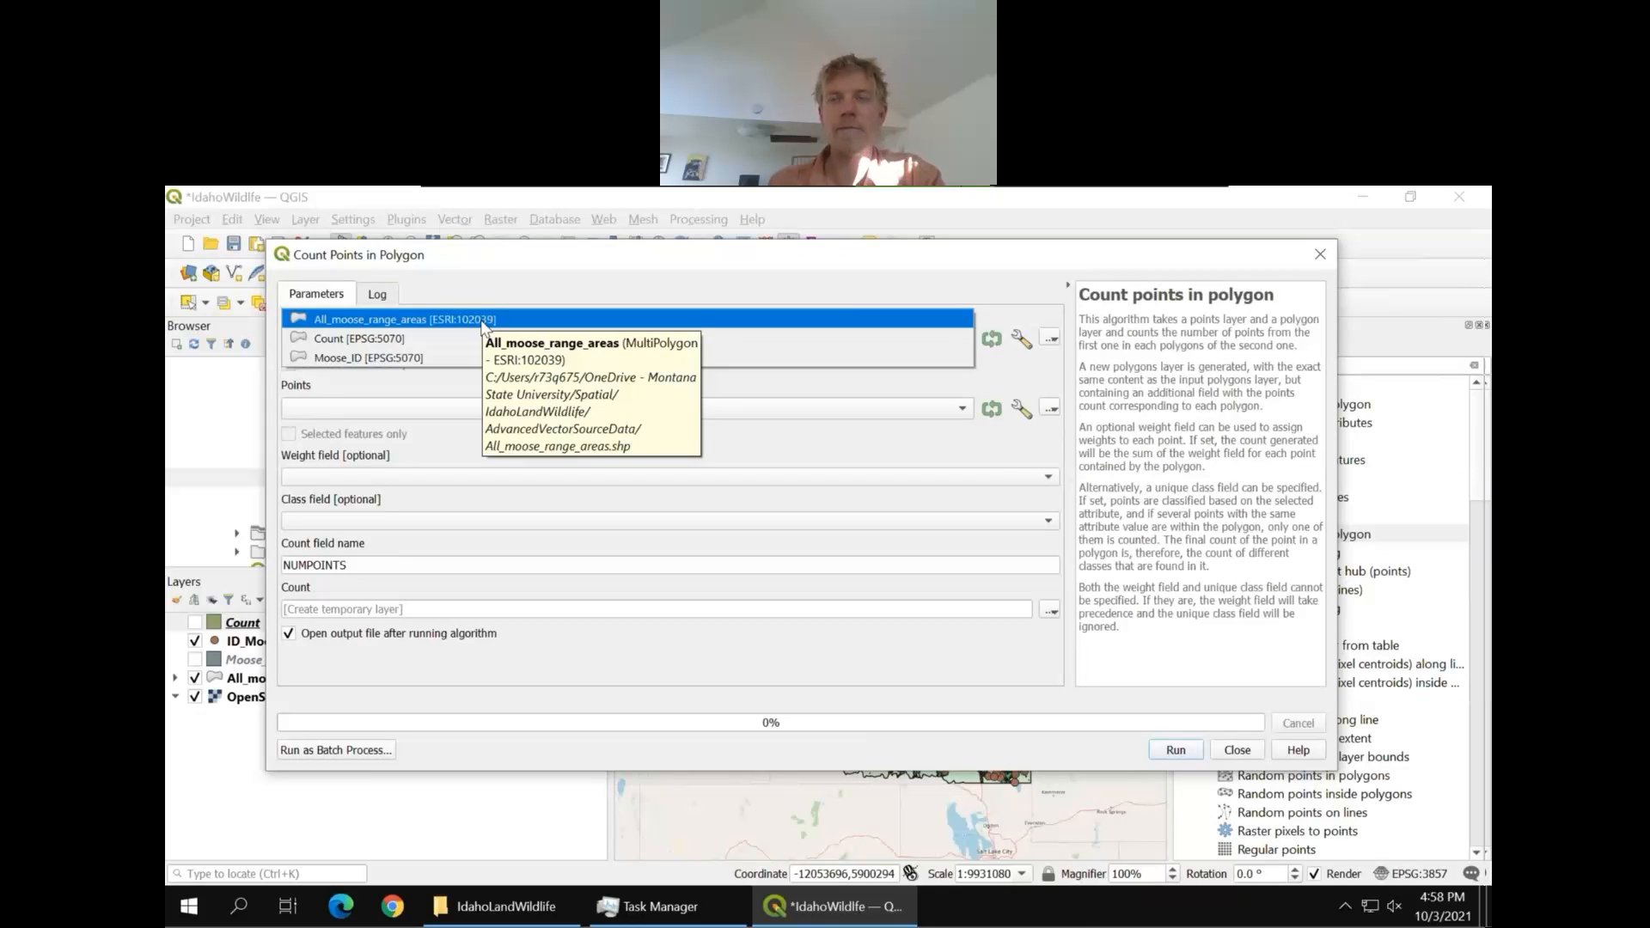
pyautogui.click(481, 323)
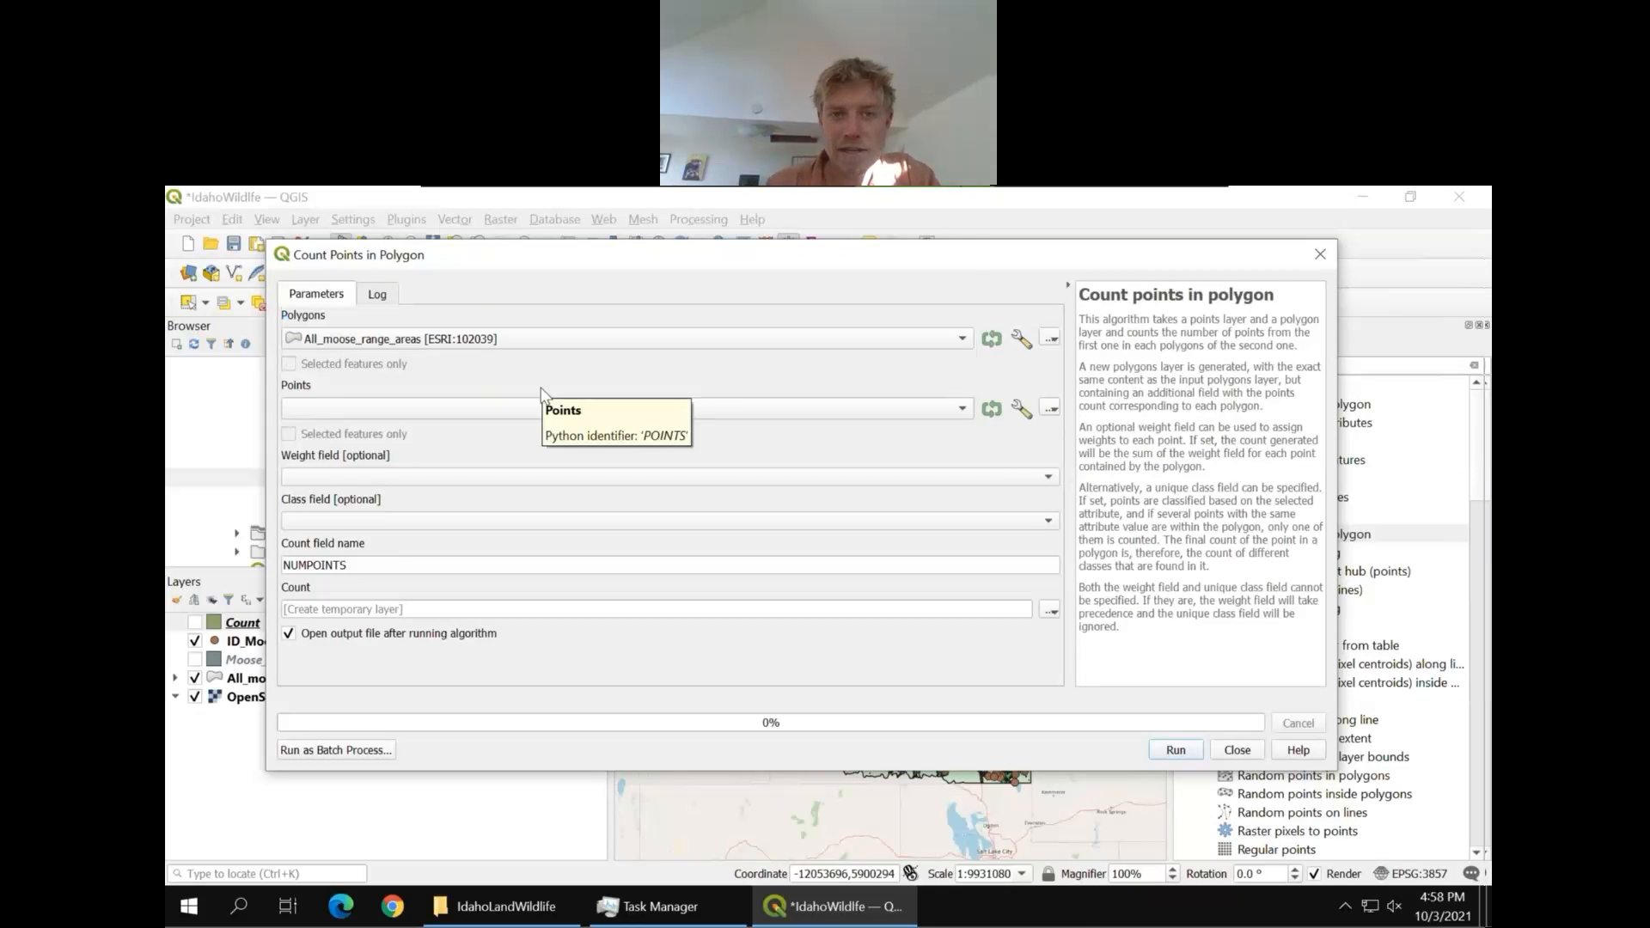
pyautogui.click(605, 409)
pyautogui.click(604, 411)
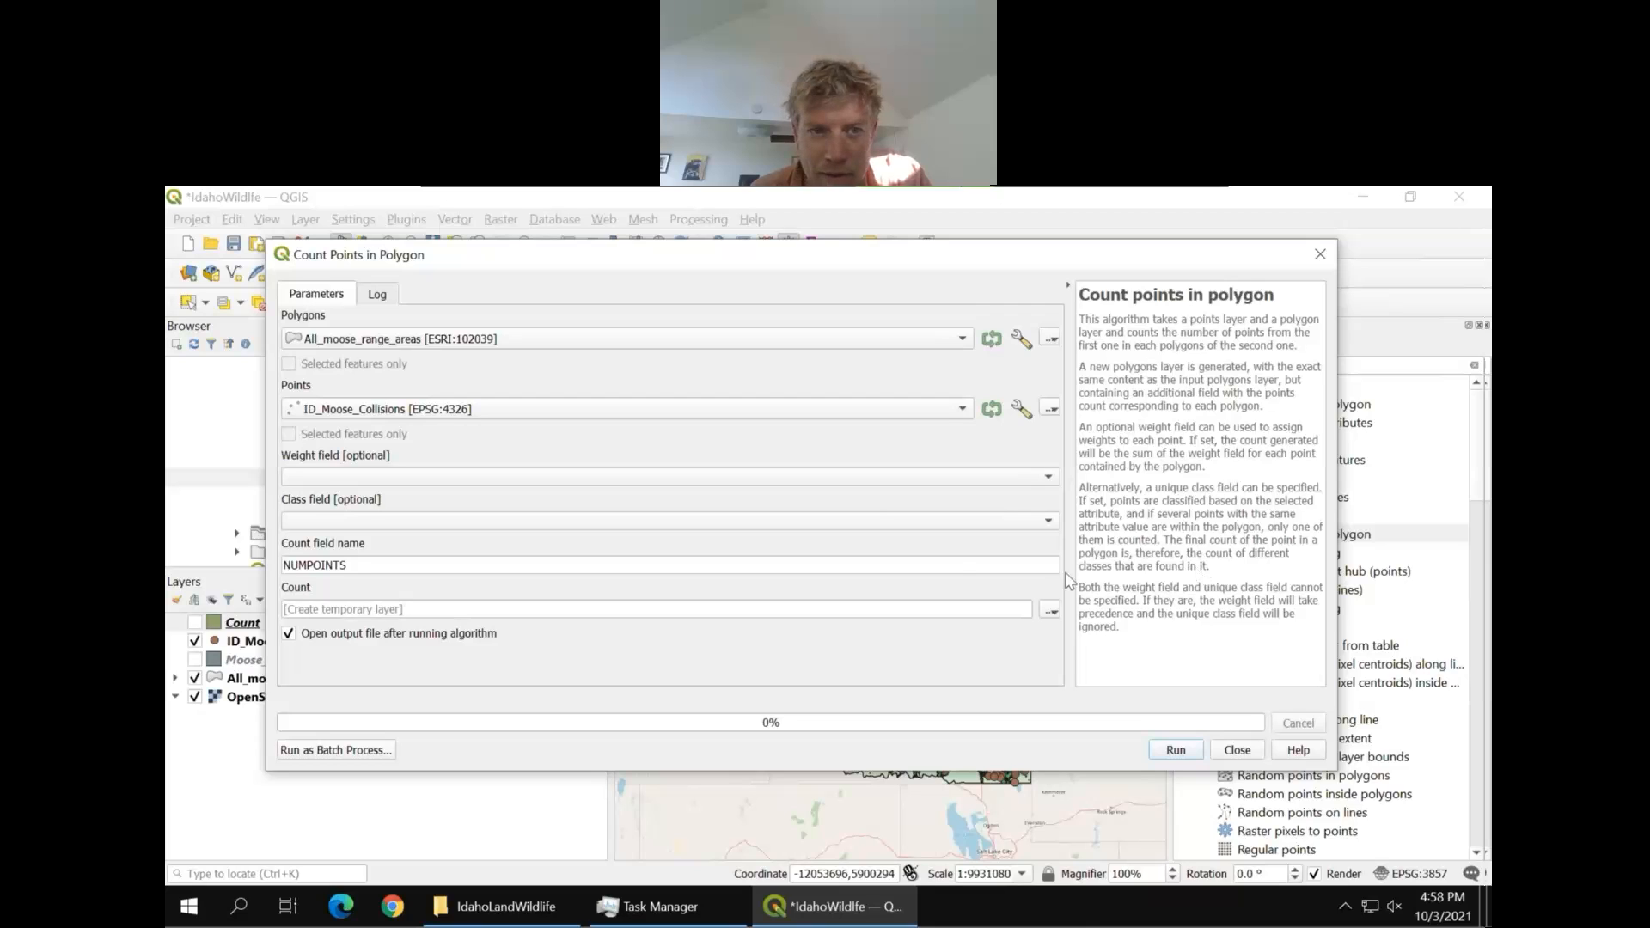
pyautogui.click(916, 525)
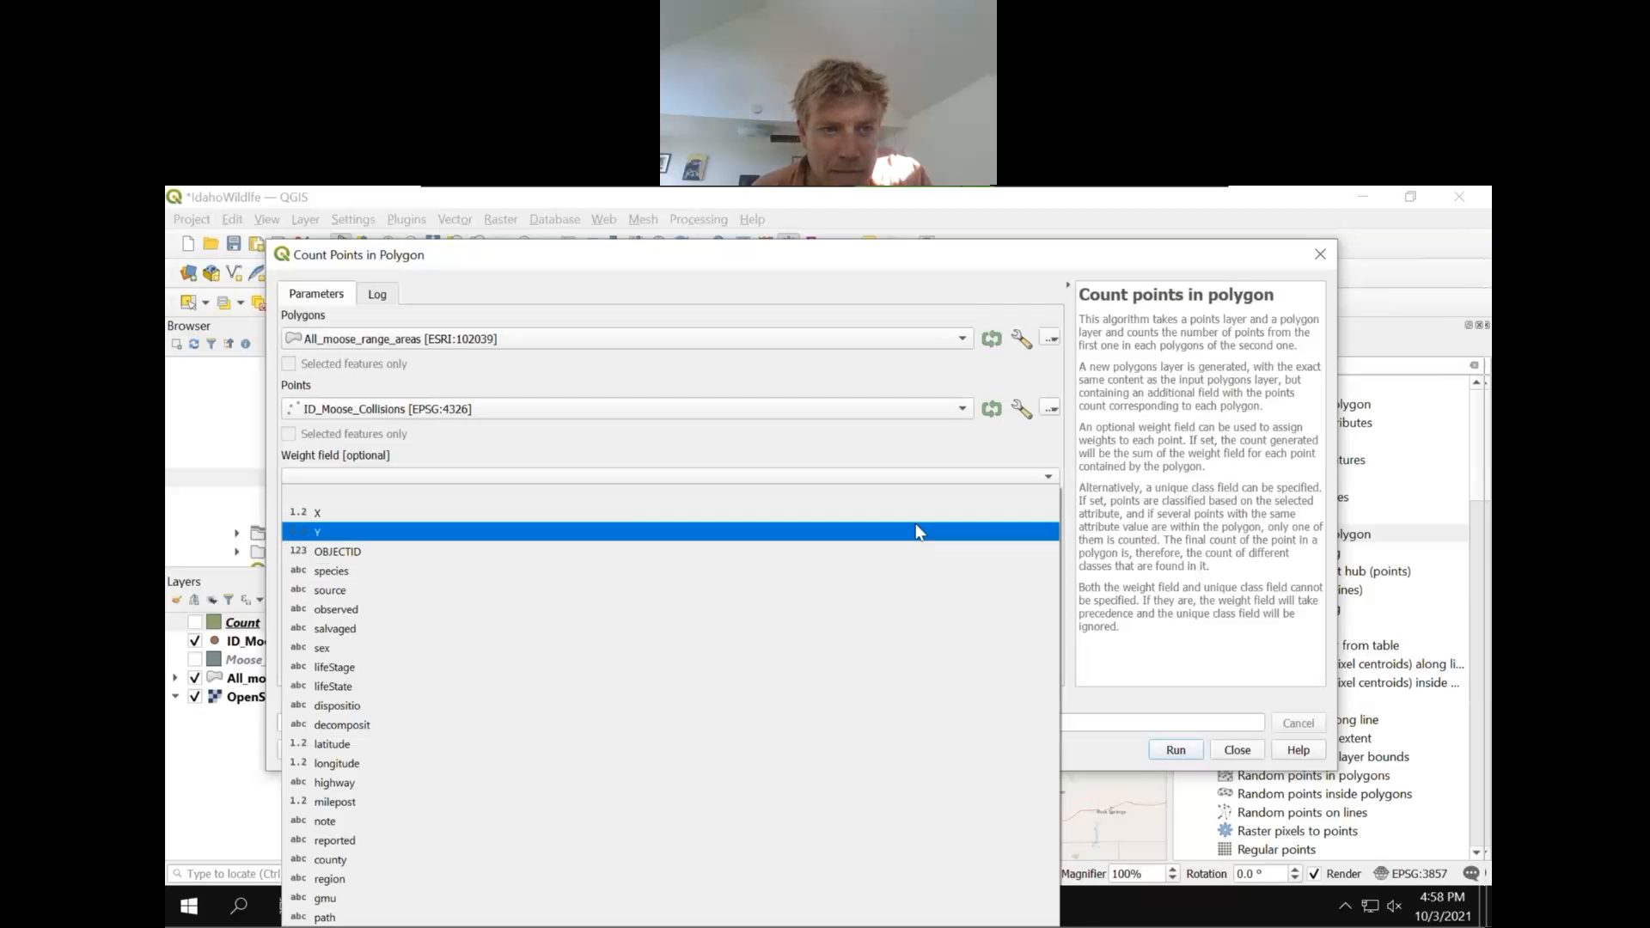
pyautogui.click(318, 496)
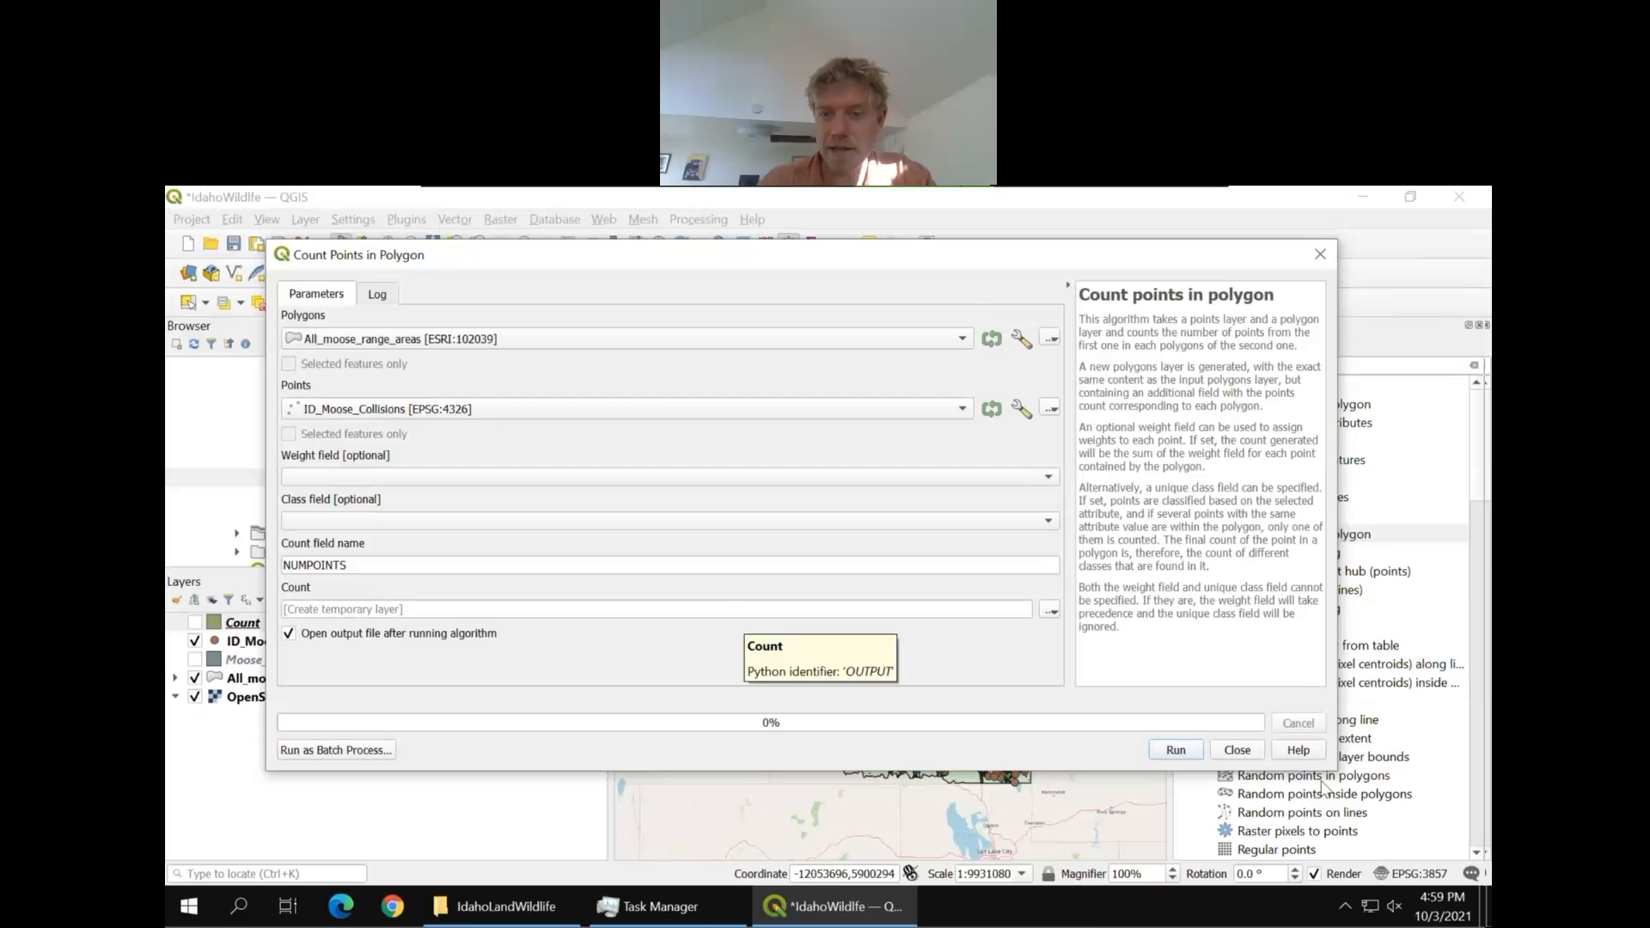
pyautogui.click(1177, 752)
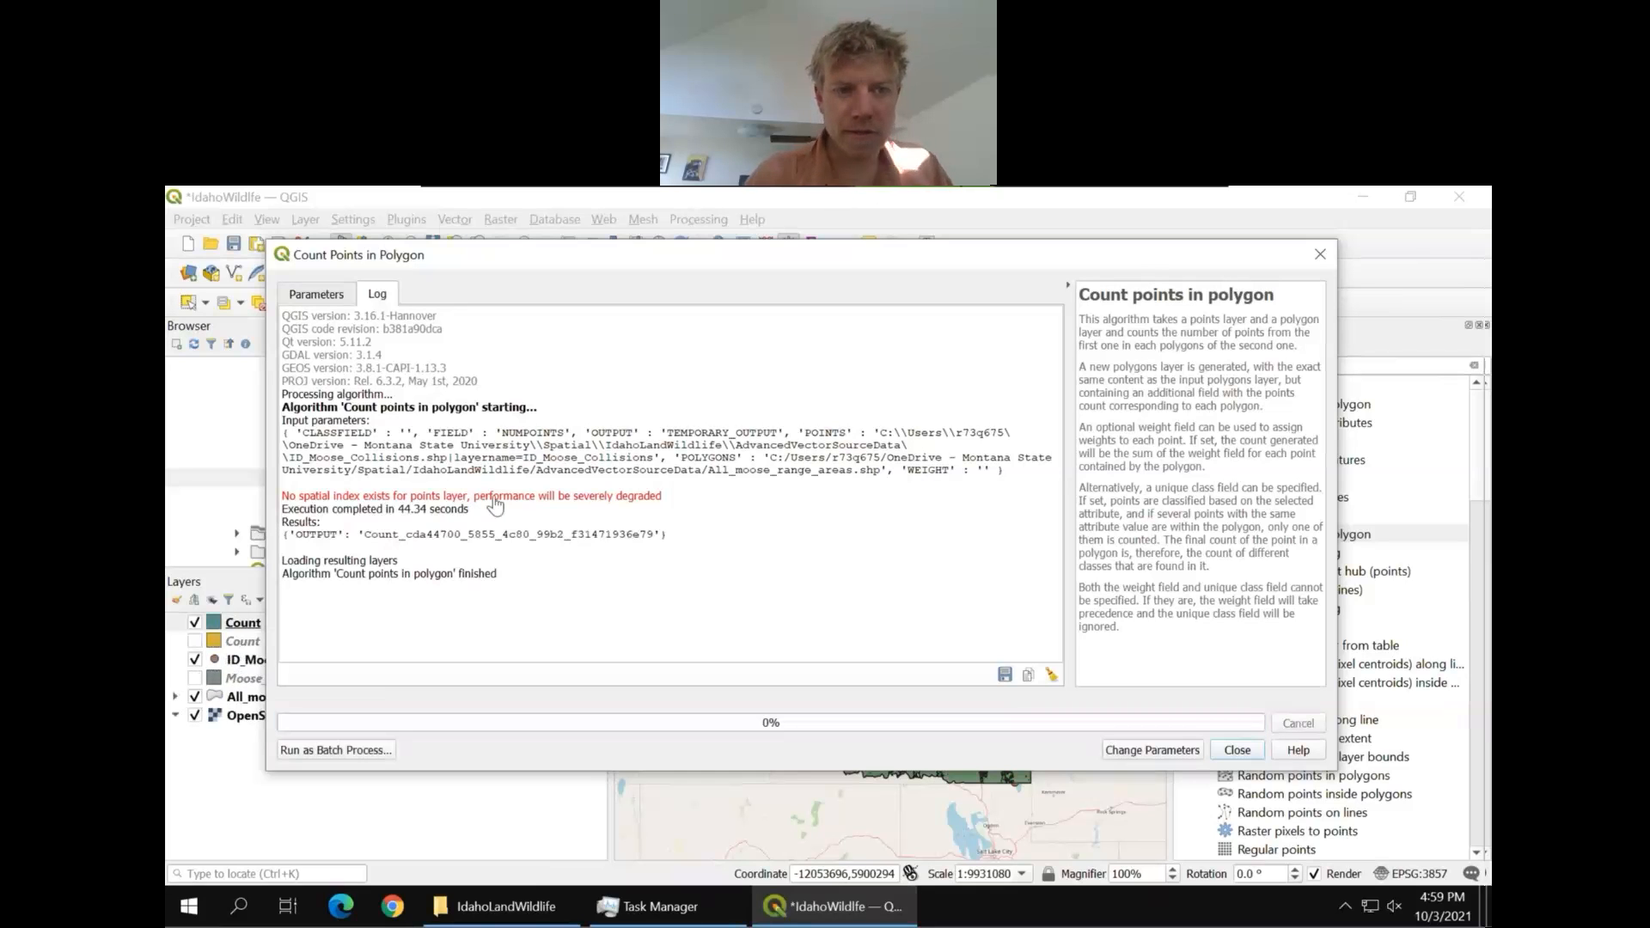
pyautogui.click(1239, 750)
# Read the NUMPOINTS value for each GAP status in the new Count layer's attribute table, widening the area and NUMPOINTS columns, and close it
pyautogui.rightClick(251, 628)
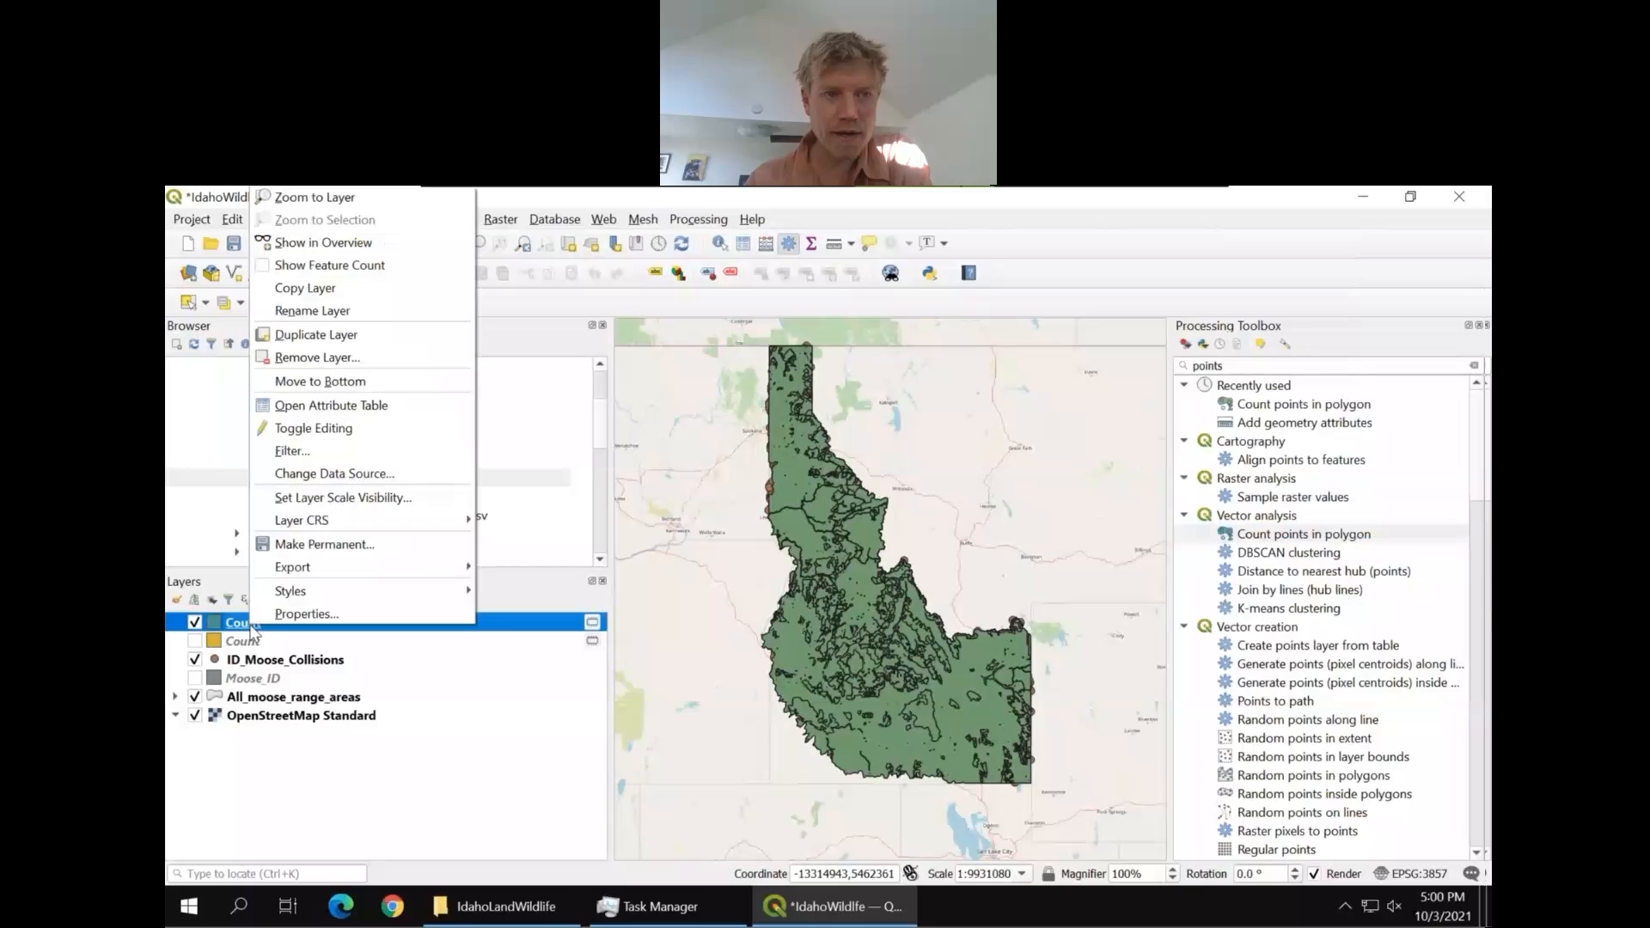
pyautogui.click(341, 409)
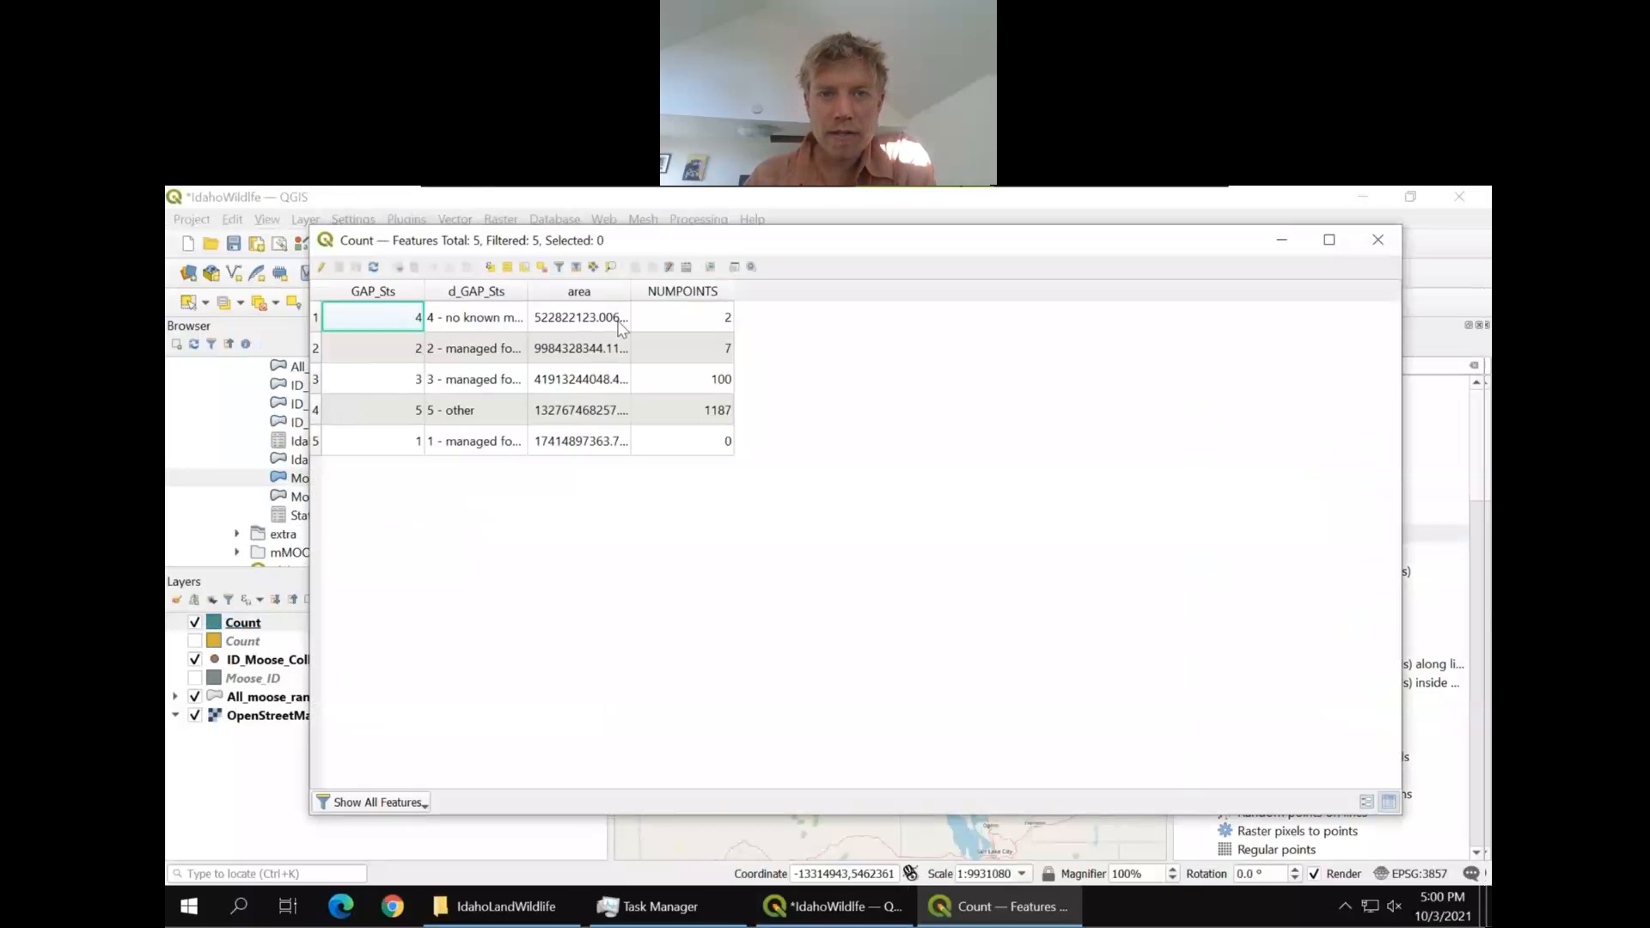
pyautogui.moveTo(734, 297); pyautogui.dragTo(818, 306)
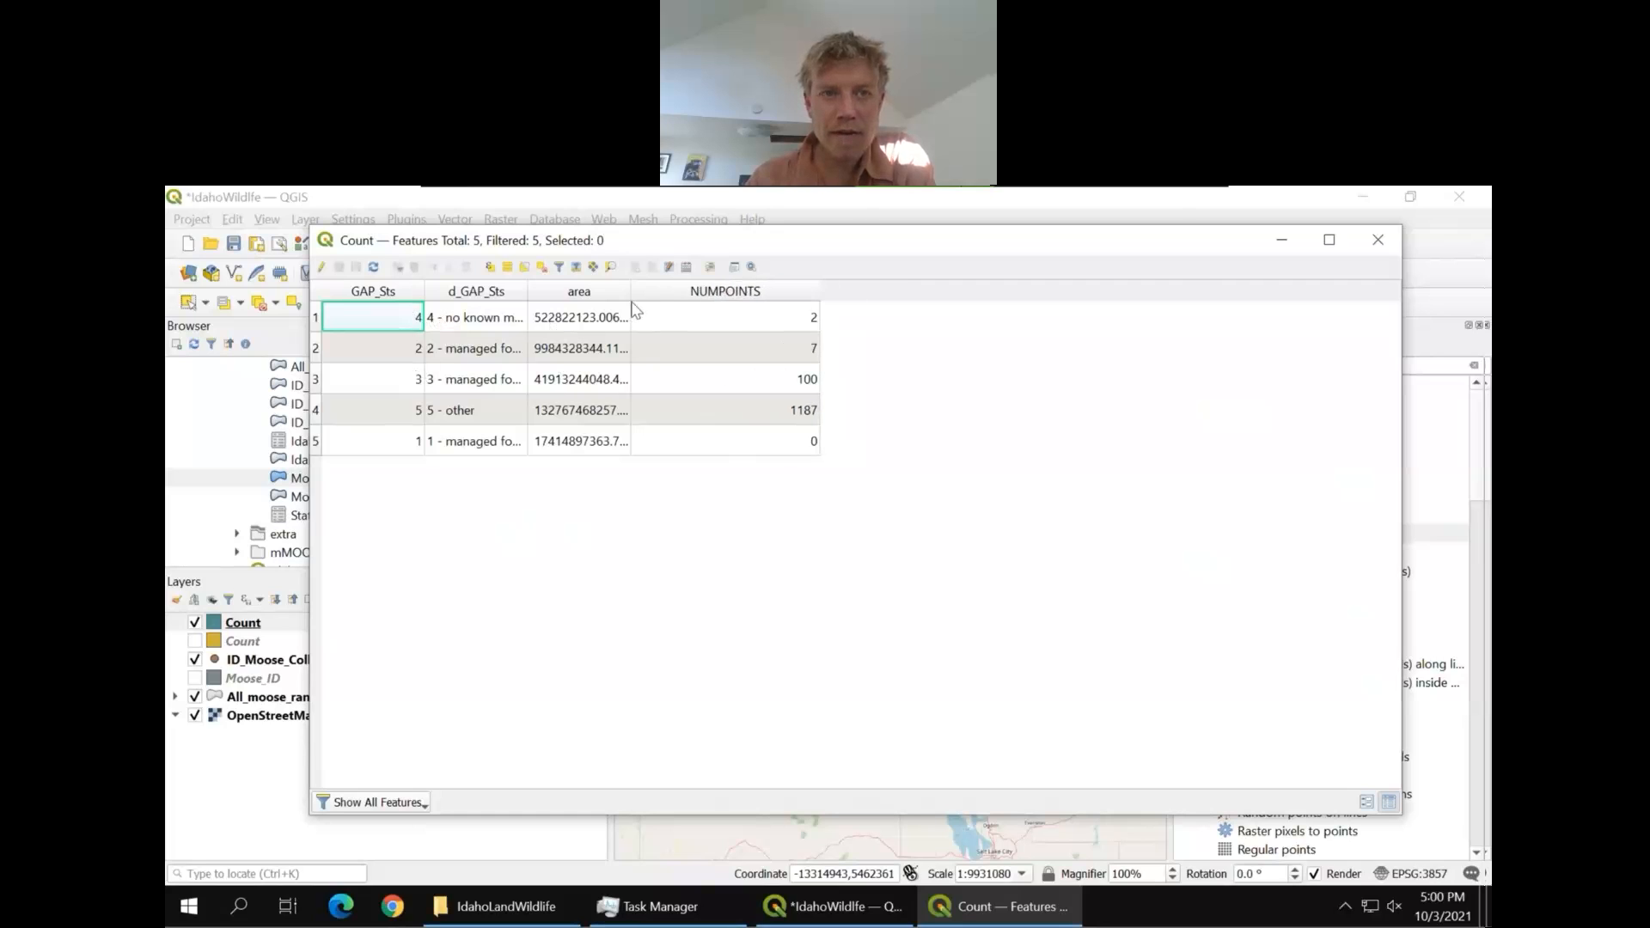
pyautogui.moveTo(631, 297); pyautogui.dragTo(705, 299)
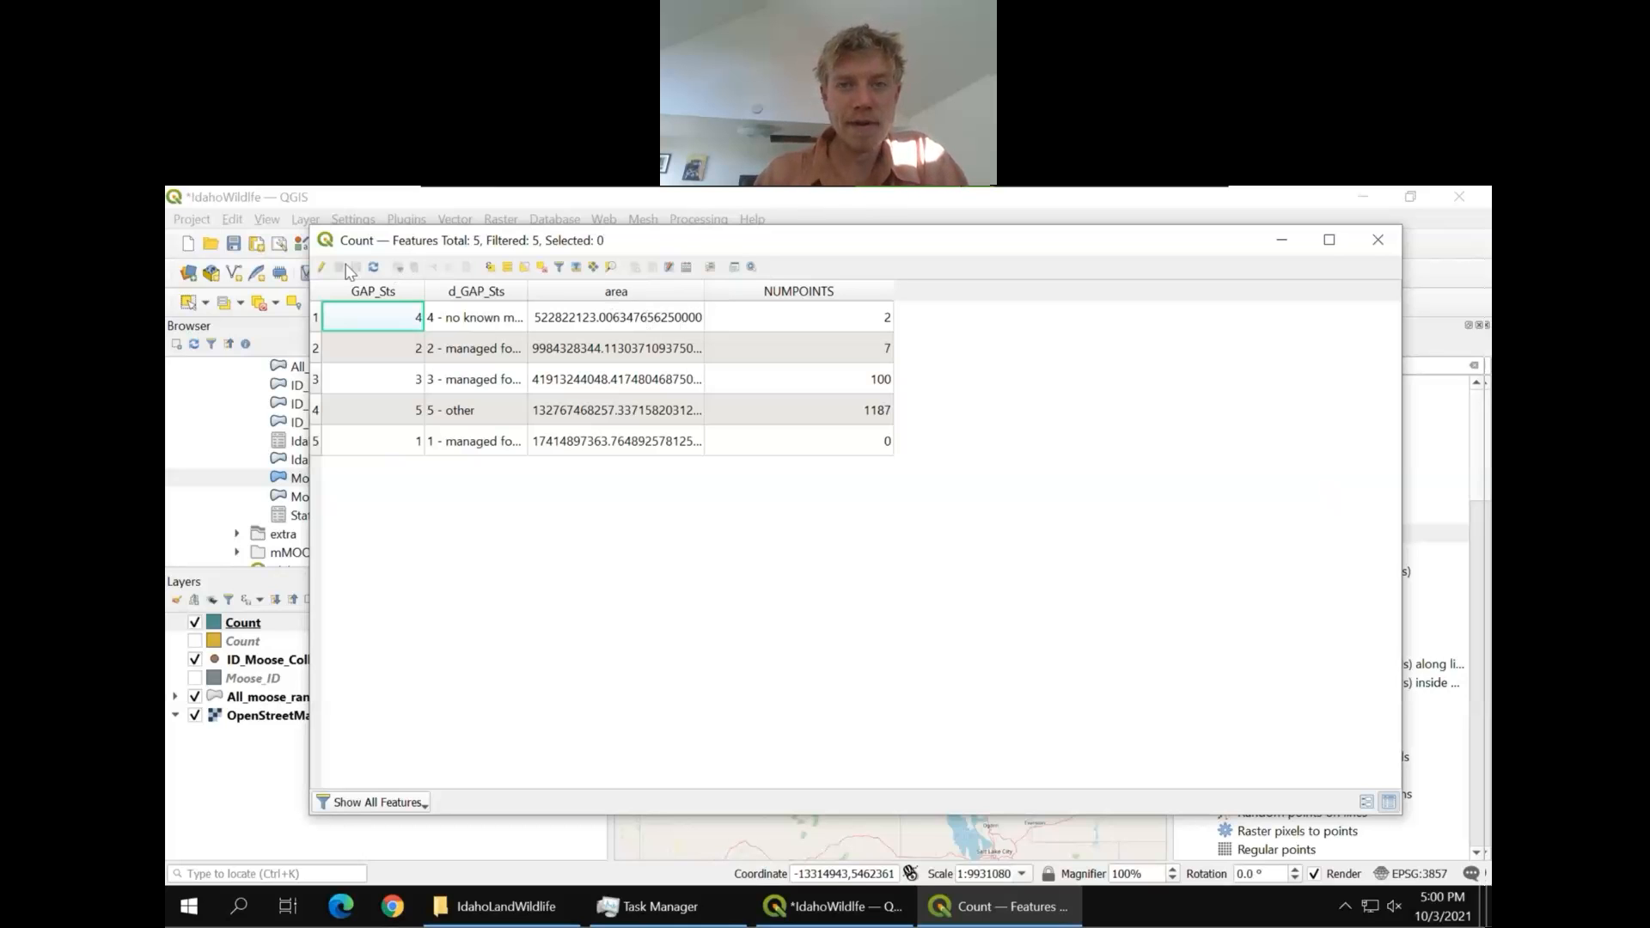
pyautogui.click(1378, 240)
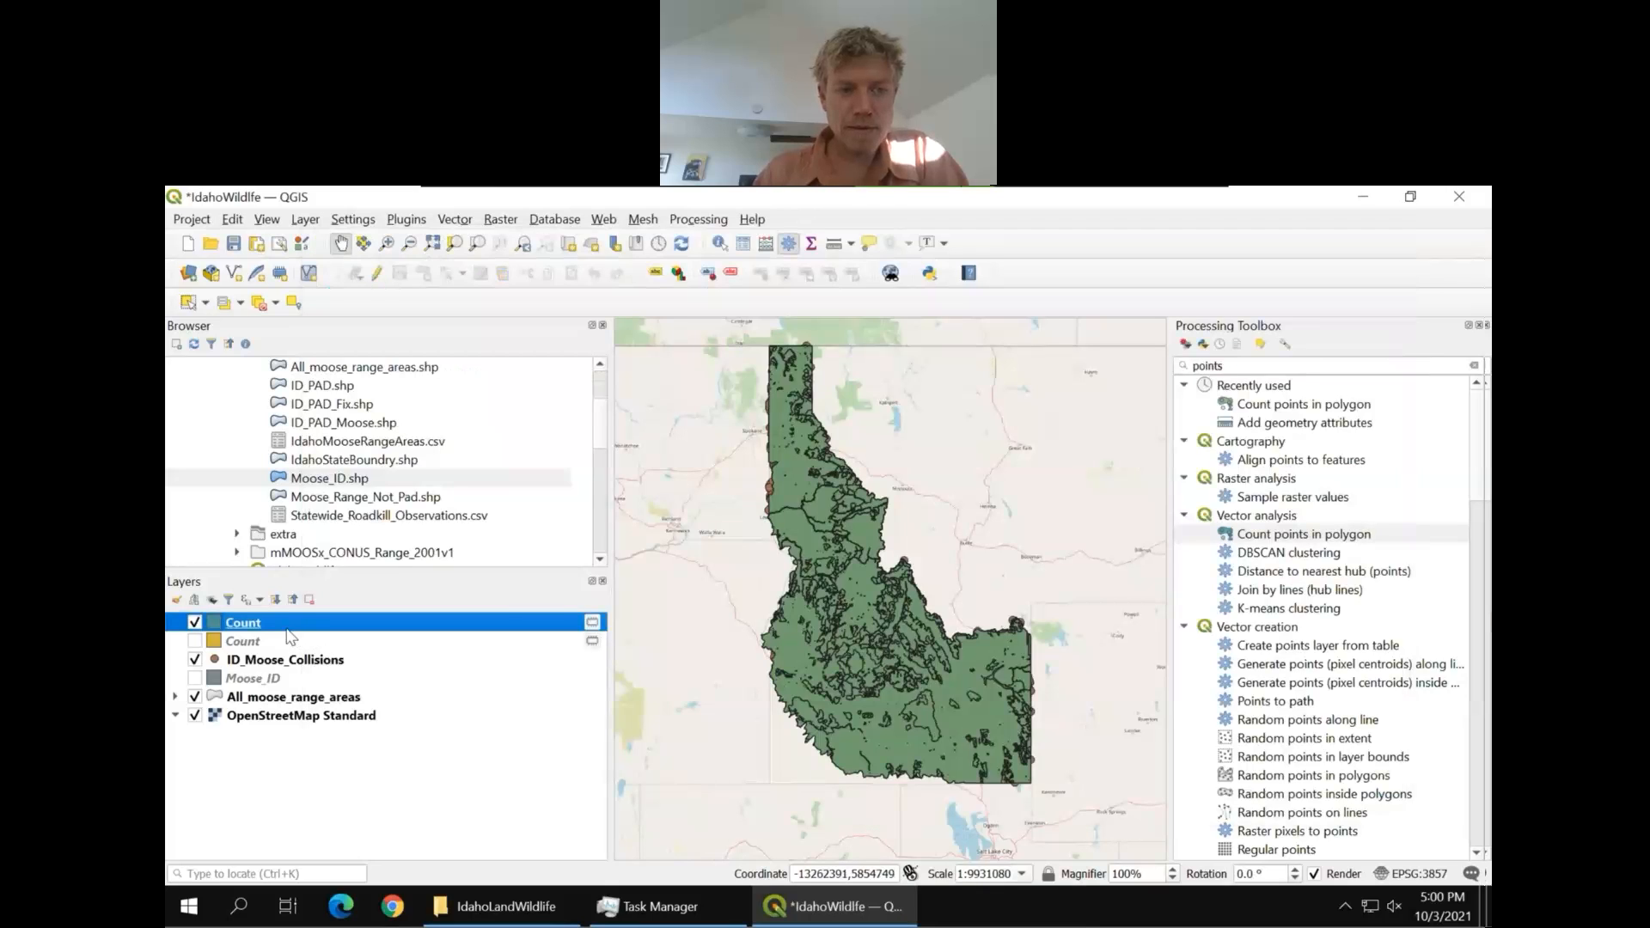
# Export the new Count layer as a Comma Separated Value file named MooseColisionsByArea in the AdvancedVectorSourceData folder
pyautogui.rightClick(283, 630)
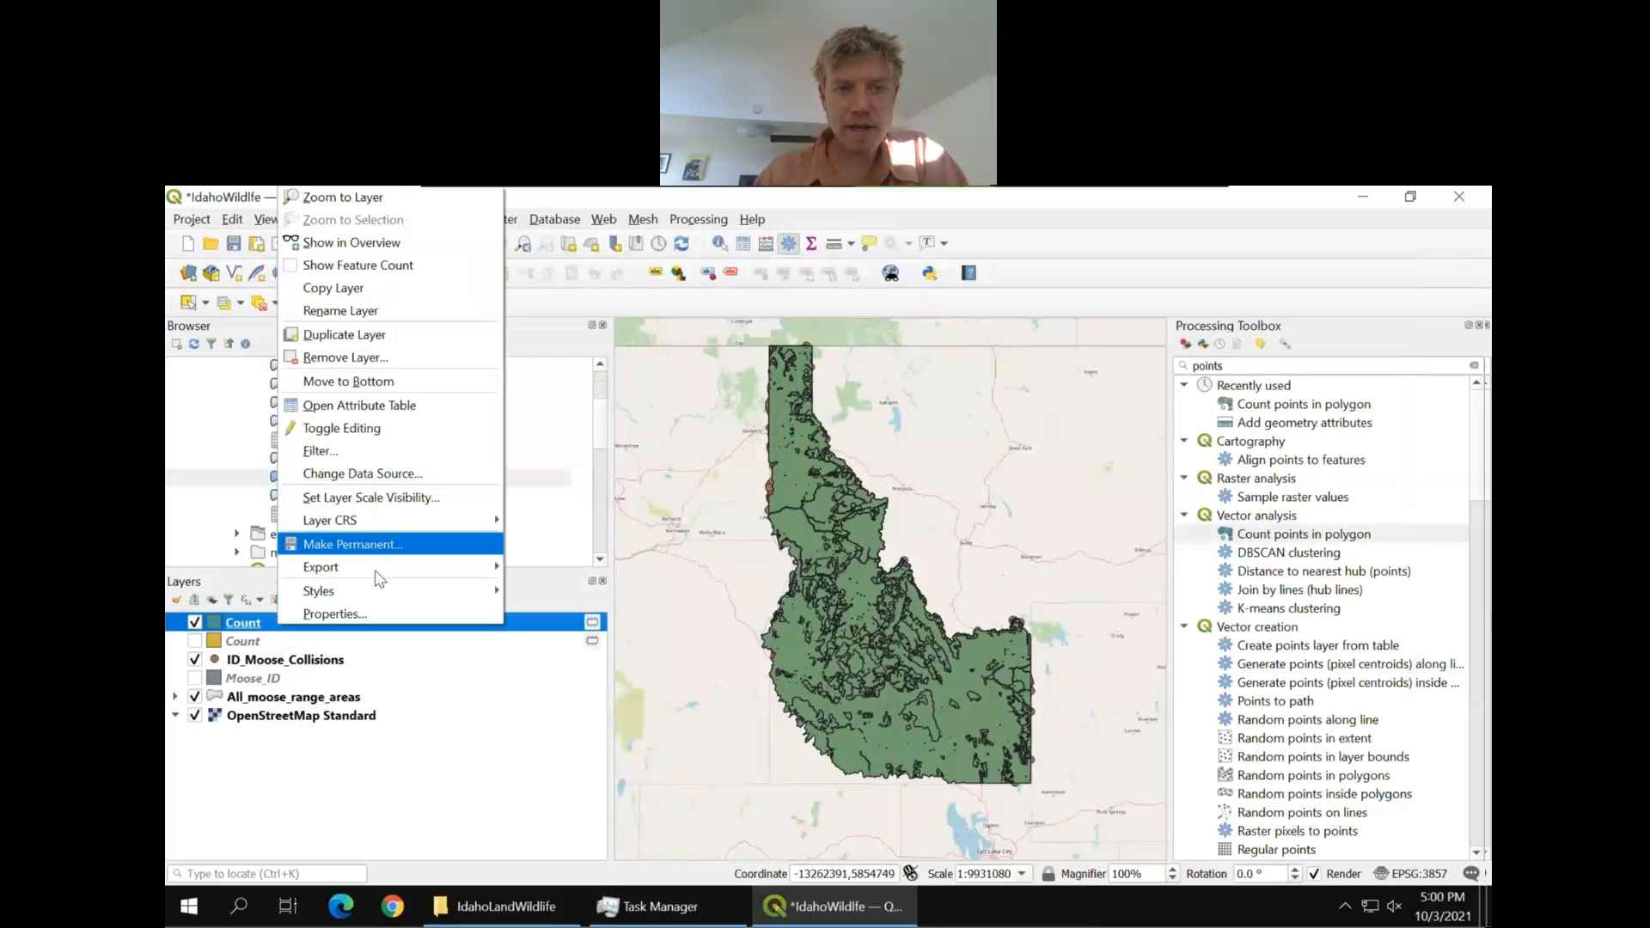
pyautogui.moveTo(378, 572)
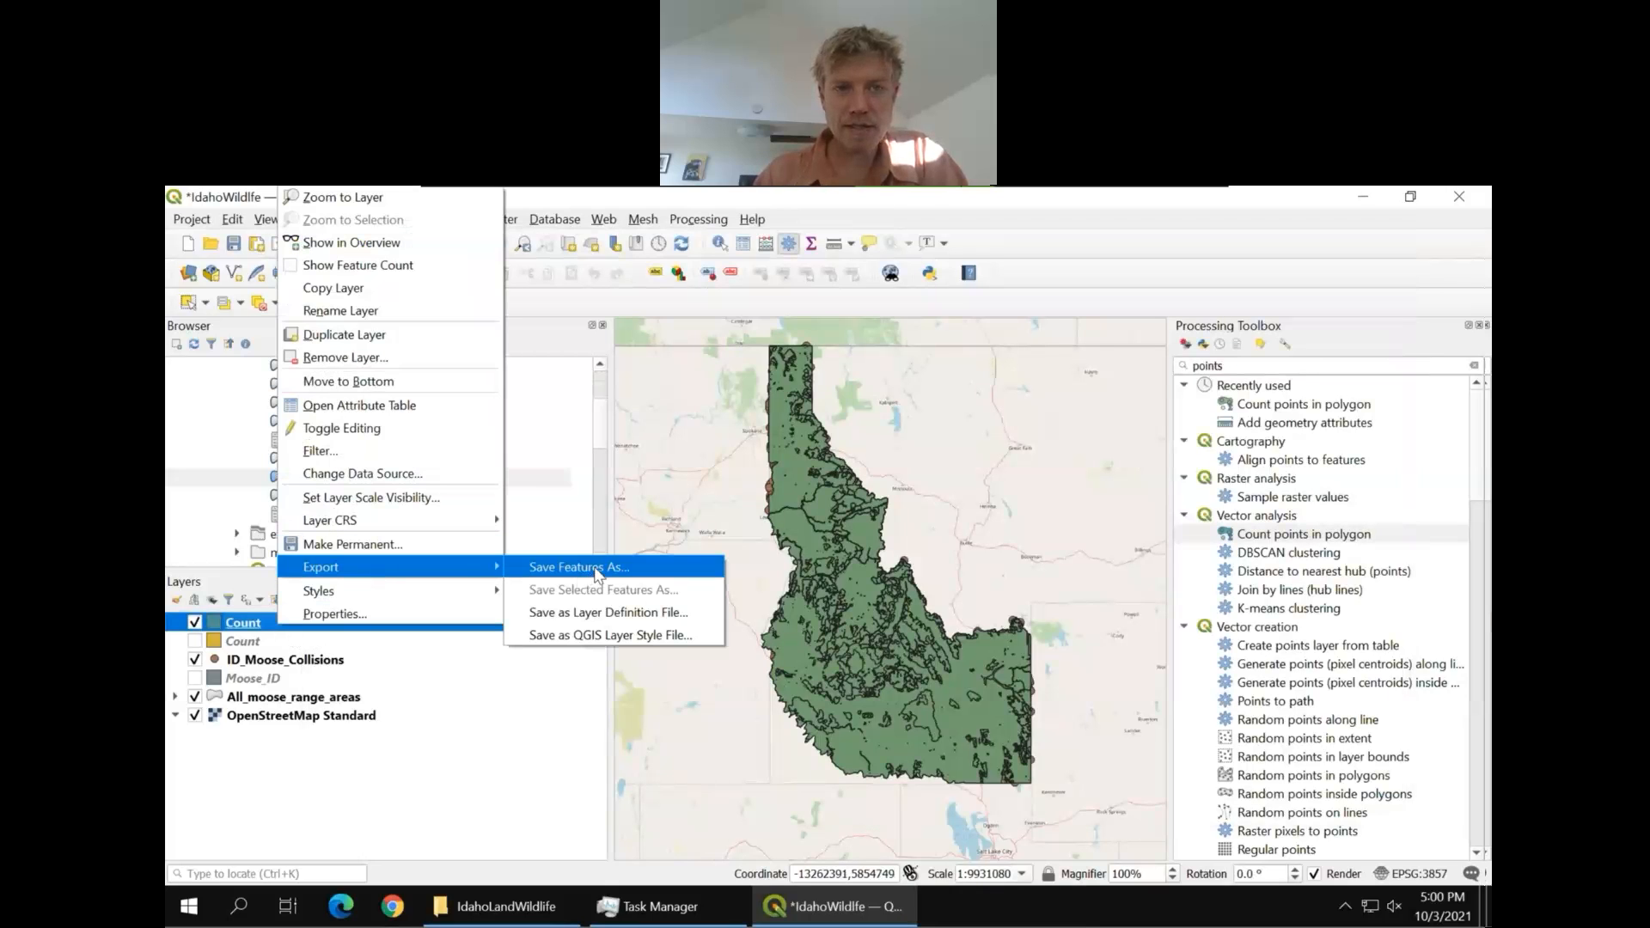
pyautogui.click(598, 568)
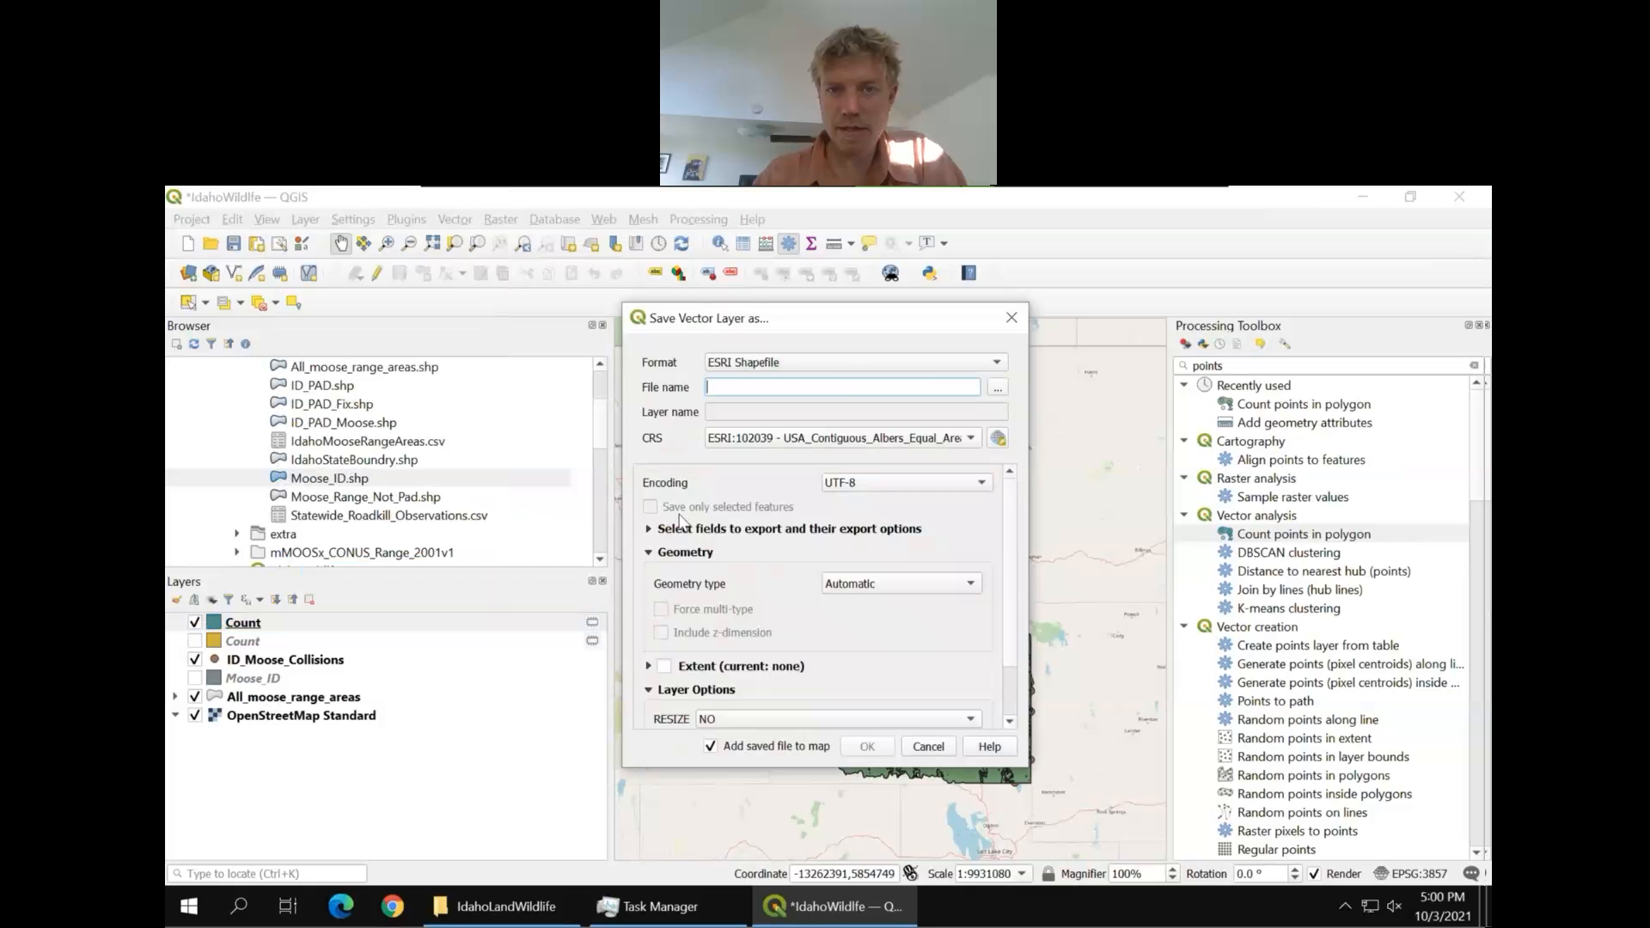
pyautogui.click(849, 361)
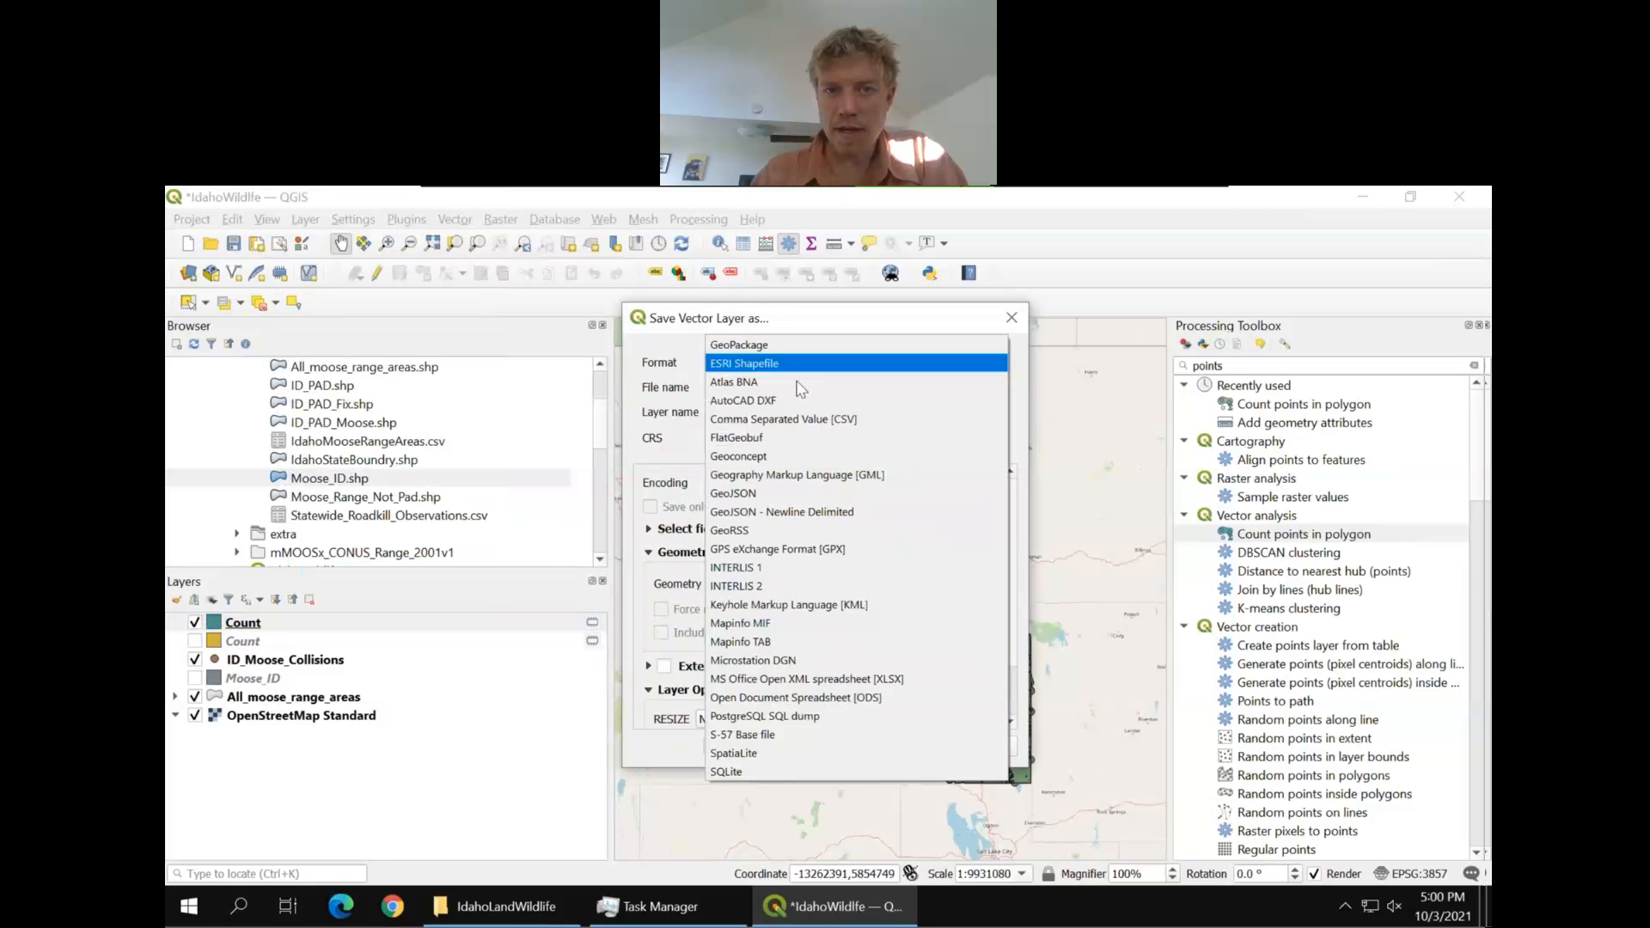
pyautogui.click(774, 419)
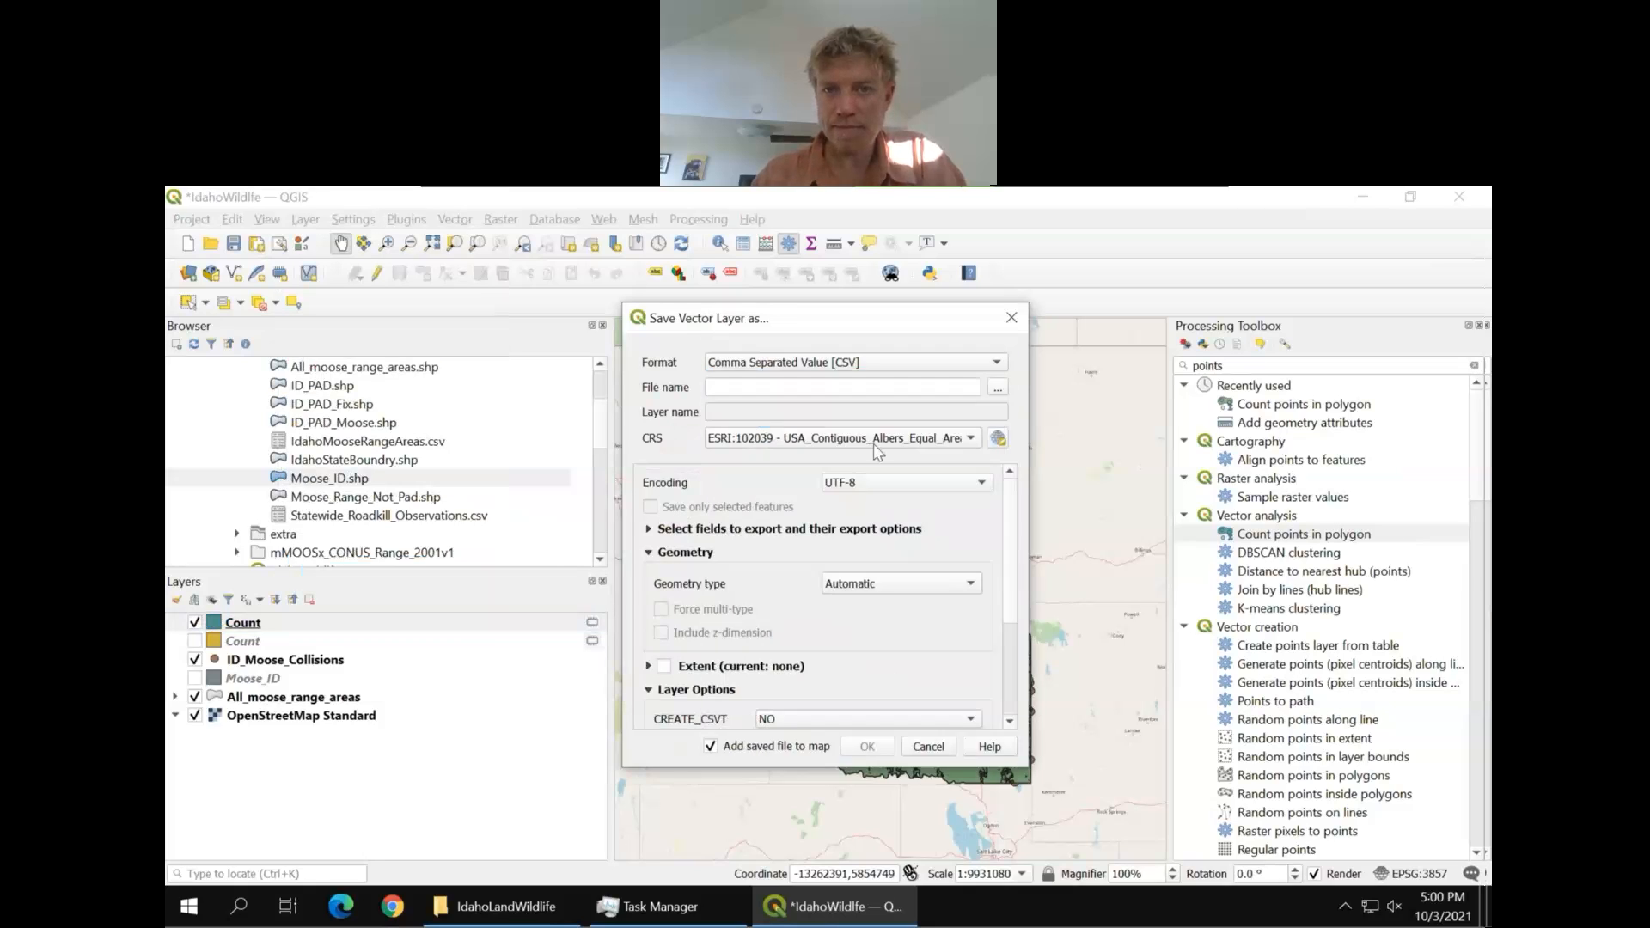
pyautogui.click(998, 389)
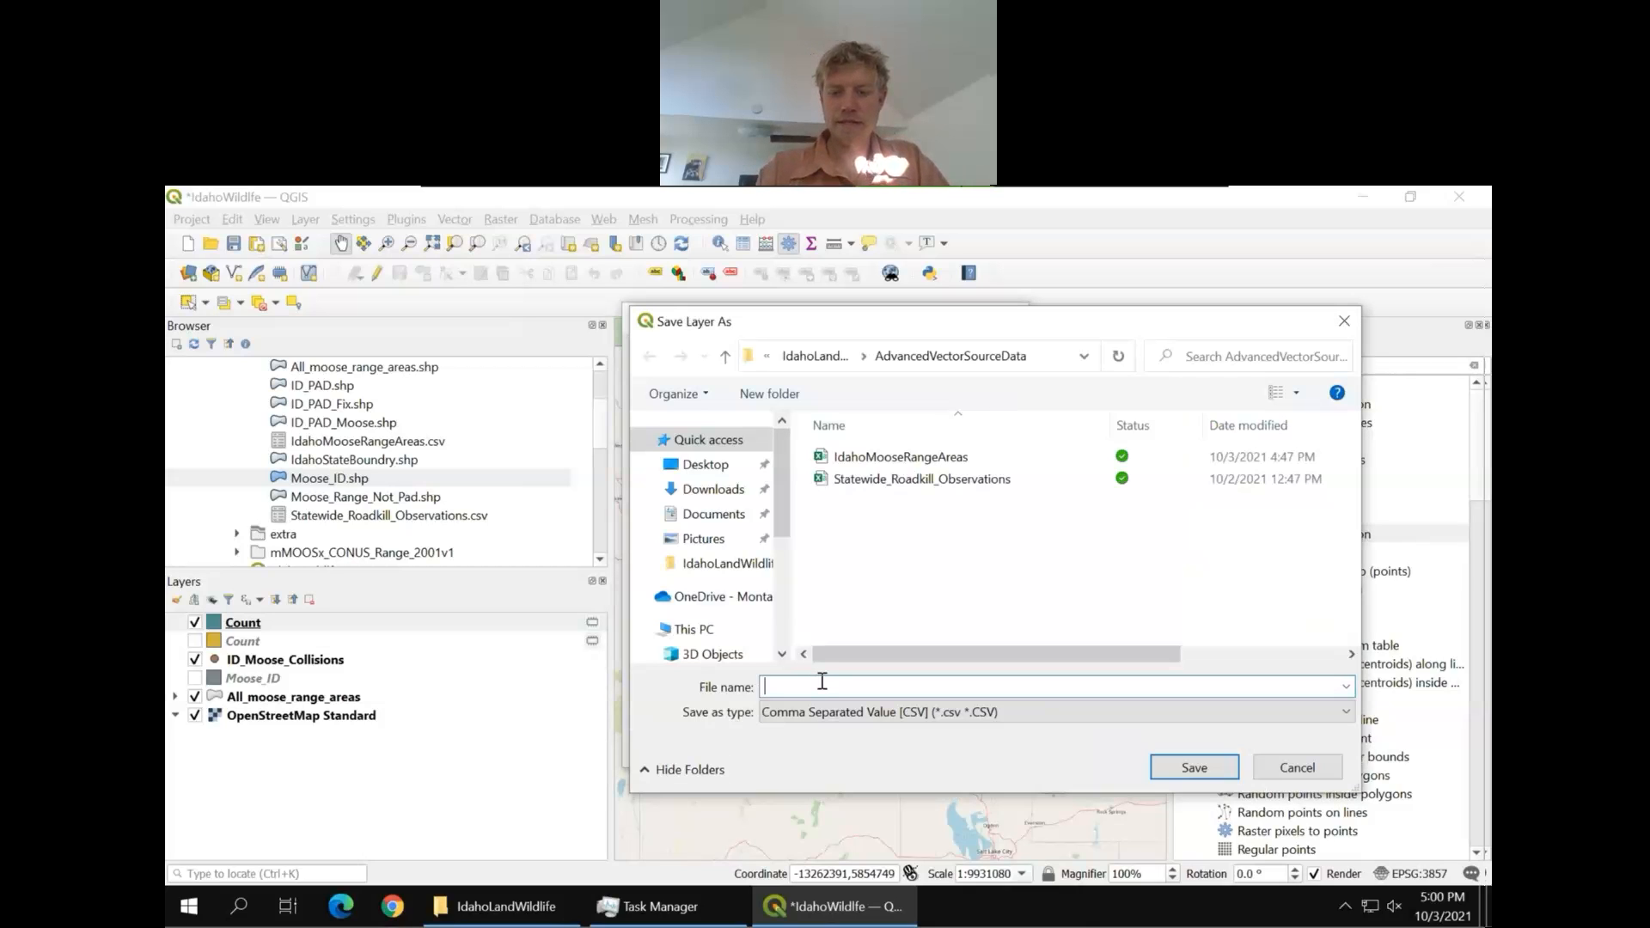
pyautogui.write('Moose')
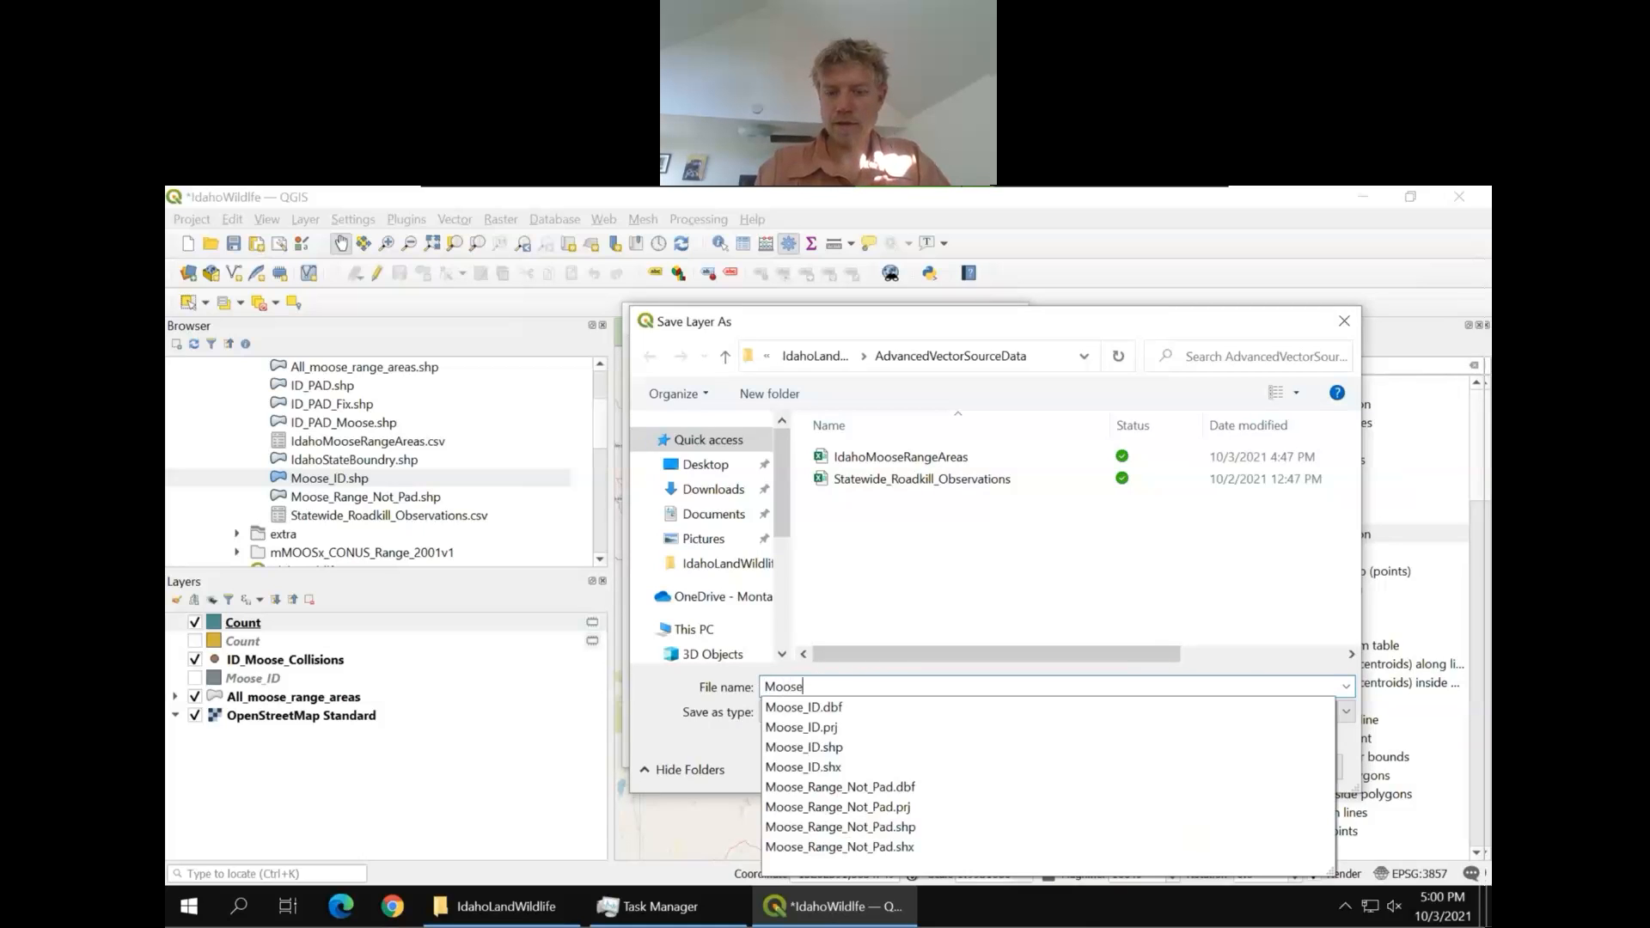
pyautogui.write('ColisionsByArea')
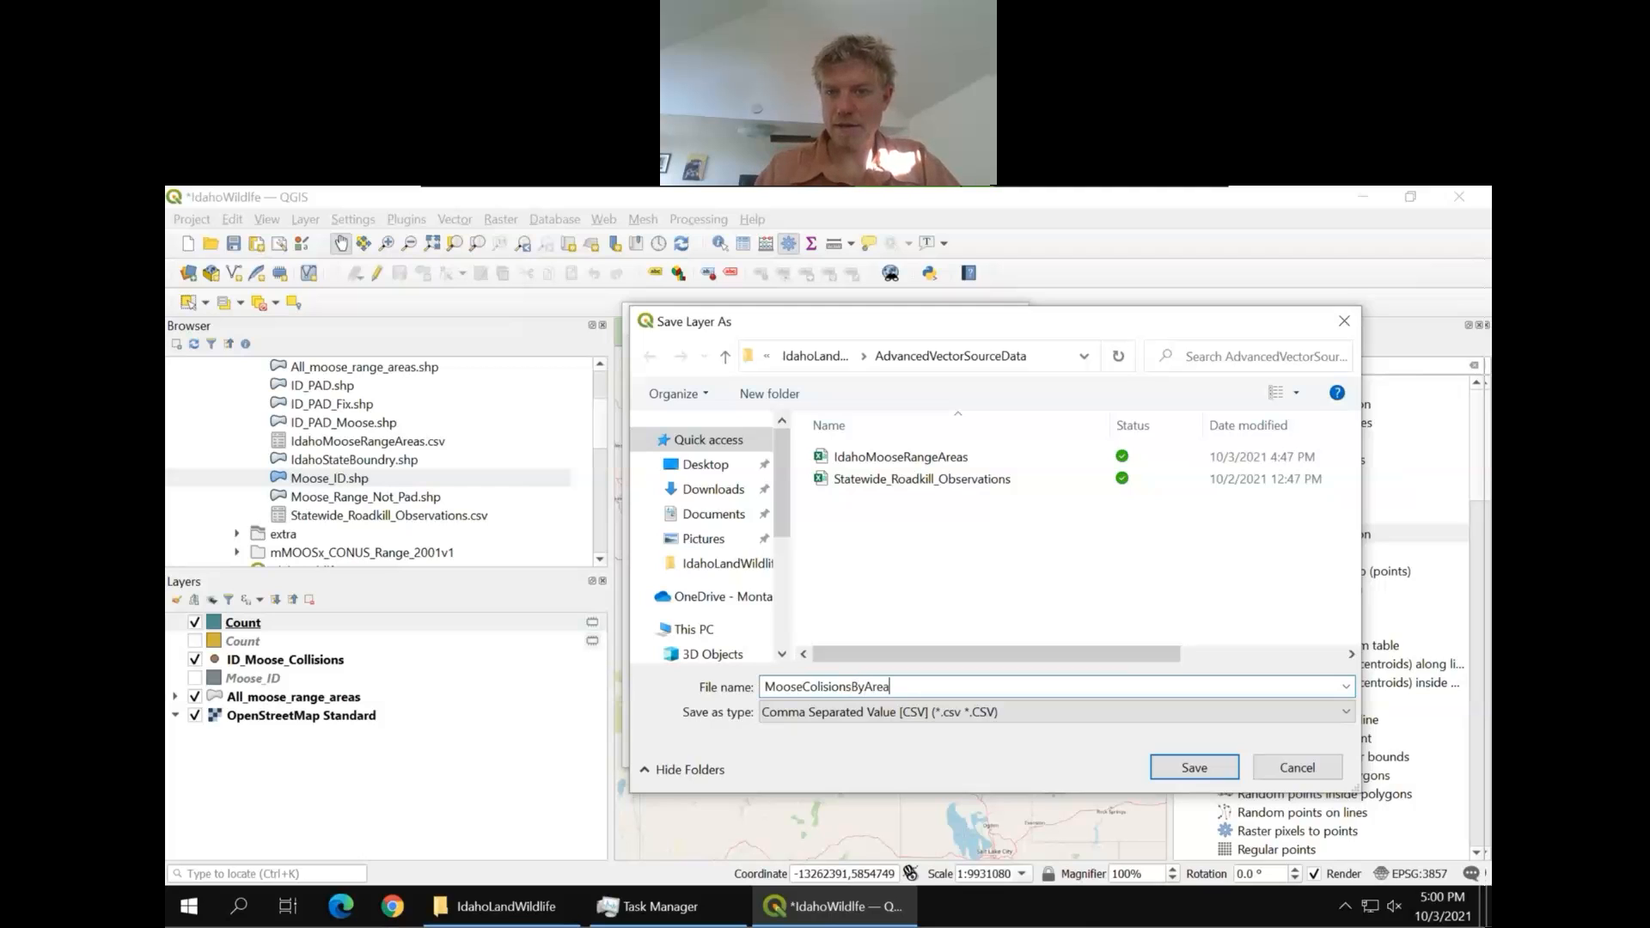
pyautogui.click(1194, 768)
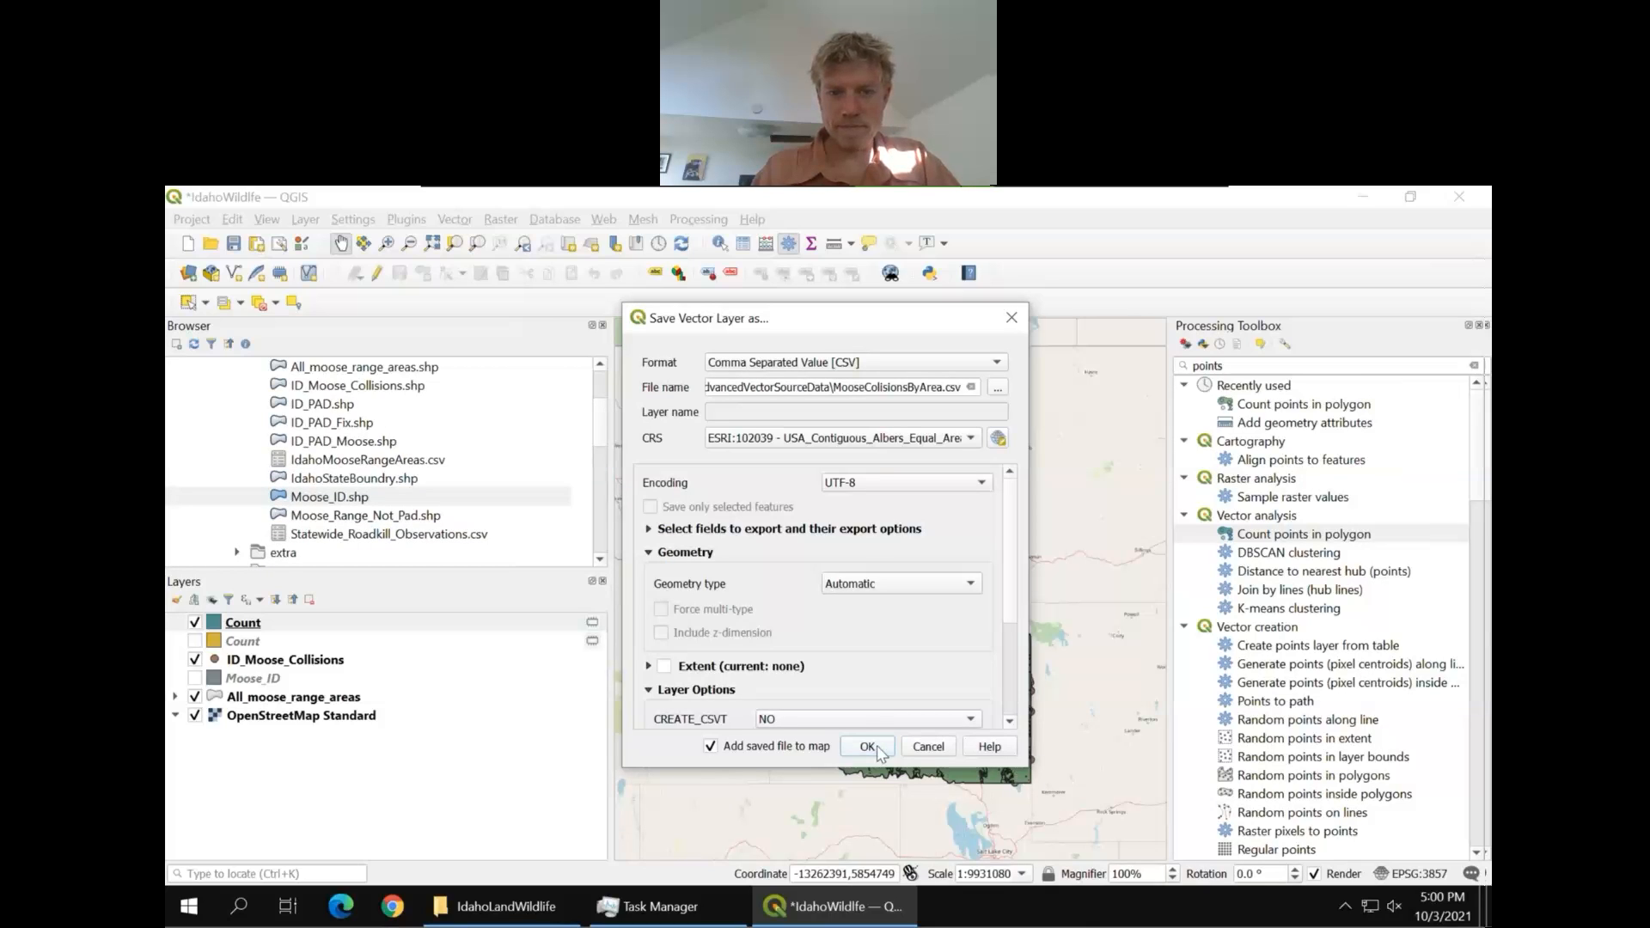
pyautogui.click(868, 746)
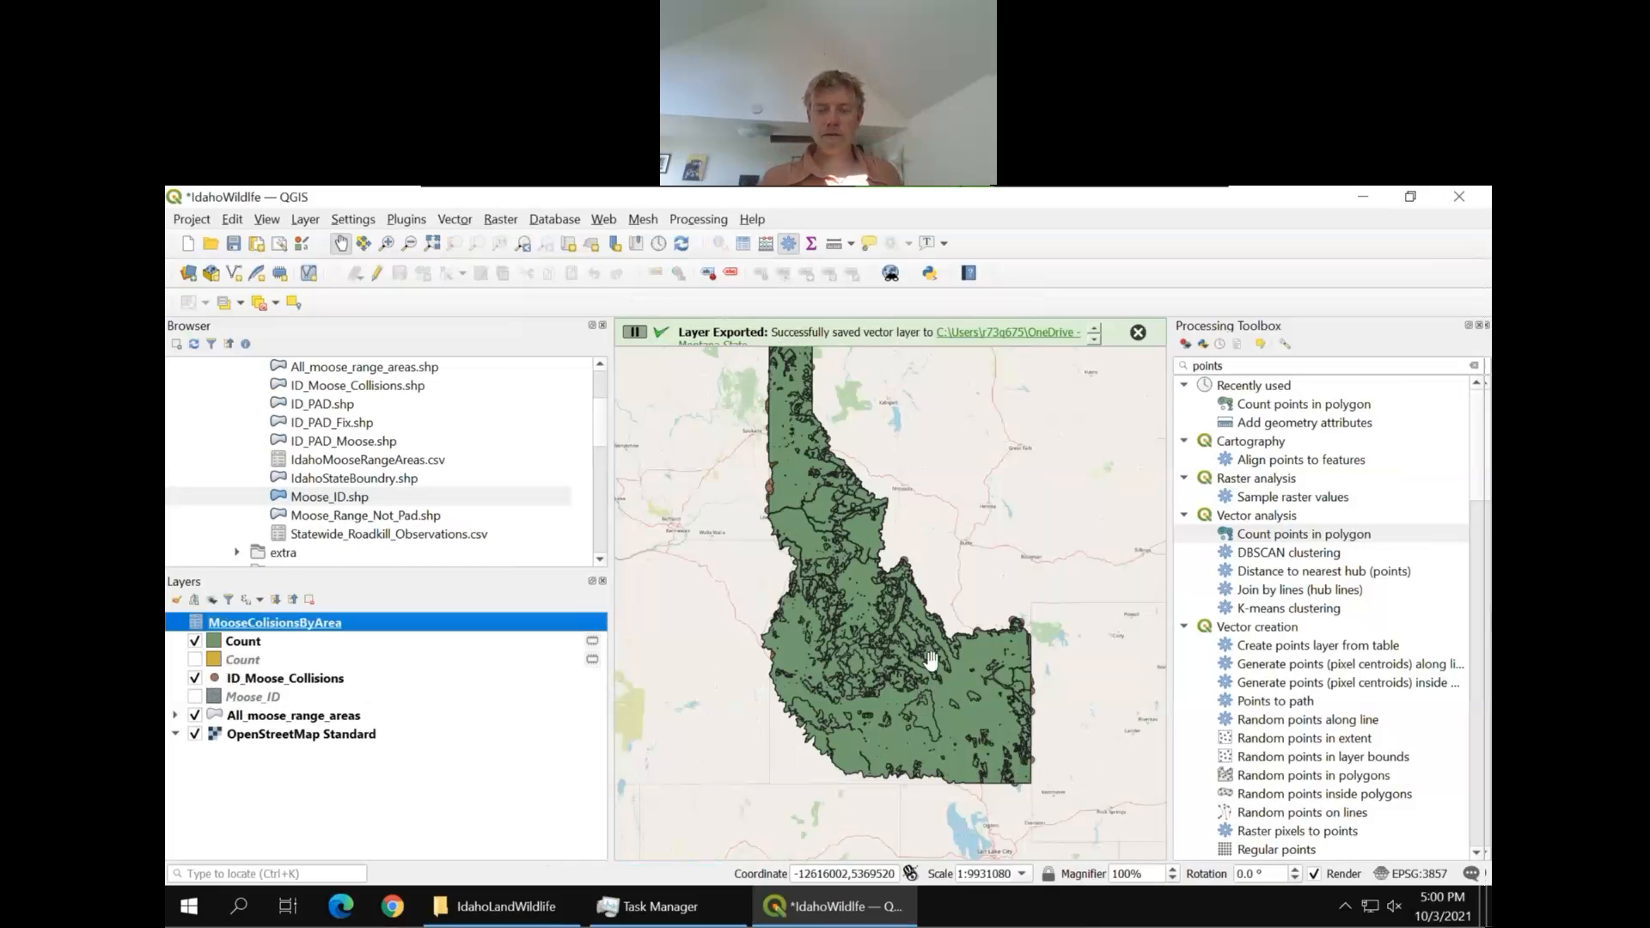
# Widen the Processing Toolbox and save the project
pyautogui.moveTo(943, 596); pyautogui.dragTo(929, 627)
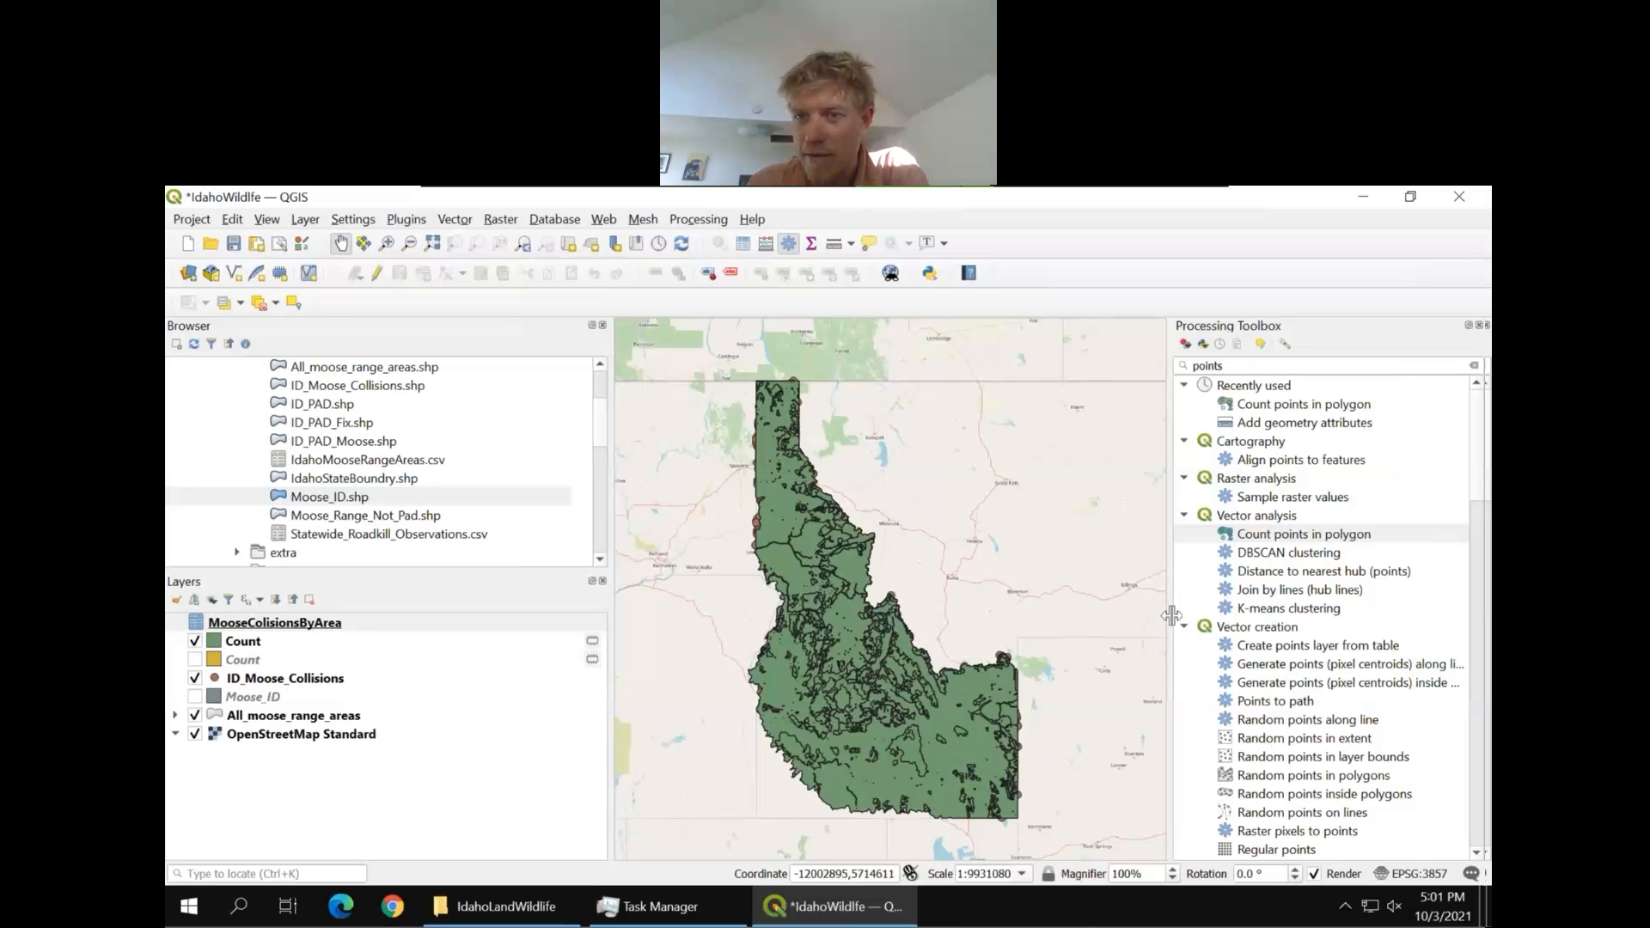
pyautogui.moveTo(1170, 614); pyautogui.dragTo(1098, 607)
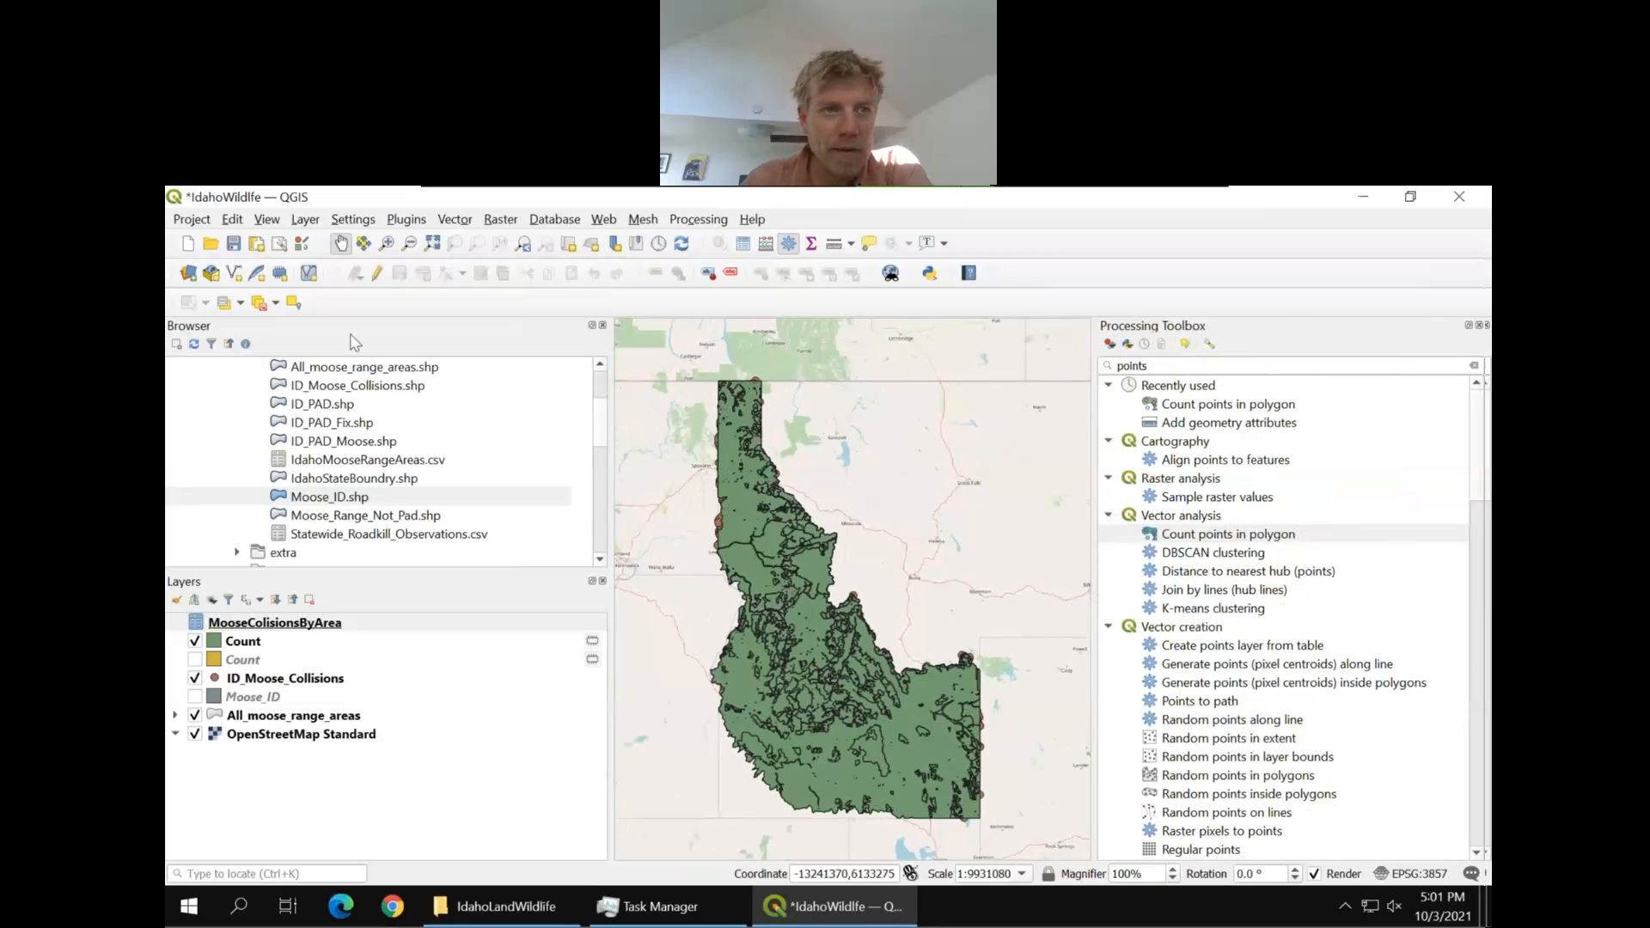
pyautogui.click(233, 244)
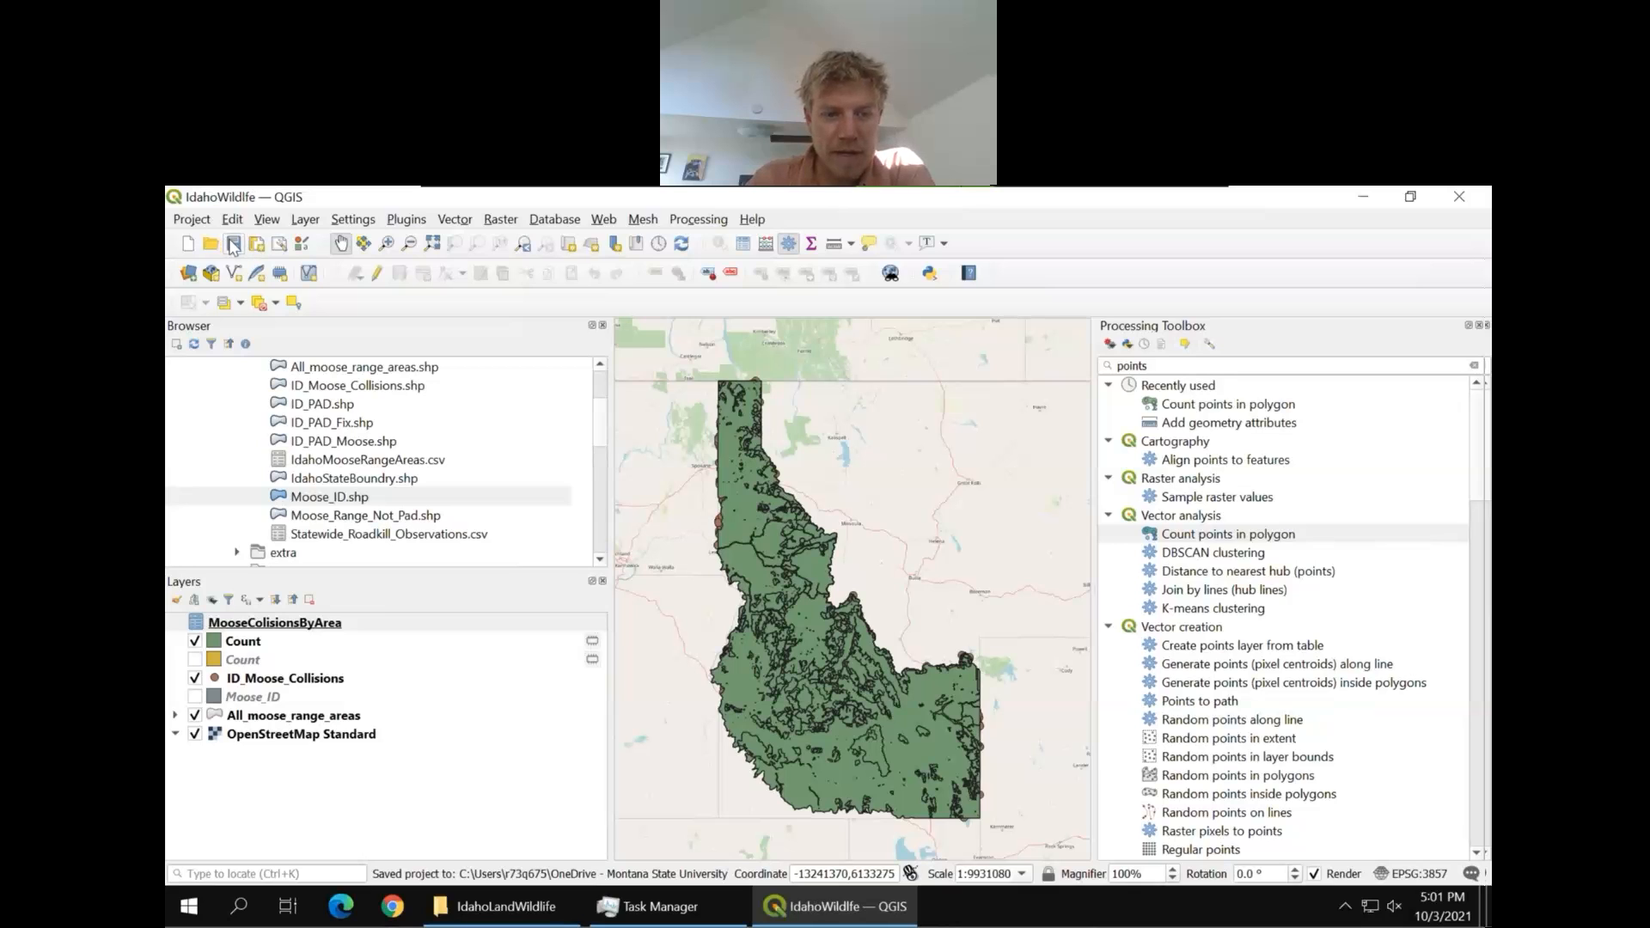
# Switch to File Explorer and try to open MooseColisionsByArea from the AdvancedVectorSourceData folder in Excel
pyautogui.click(503, 910)
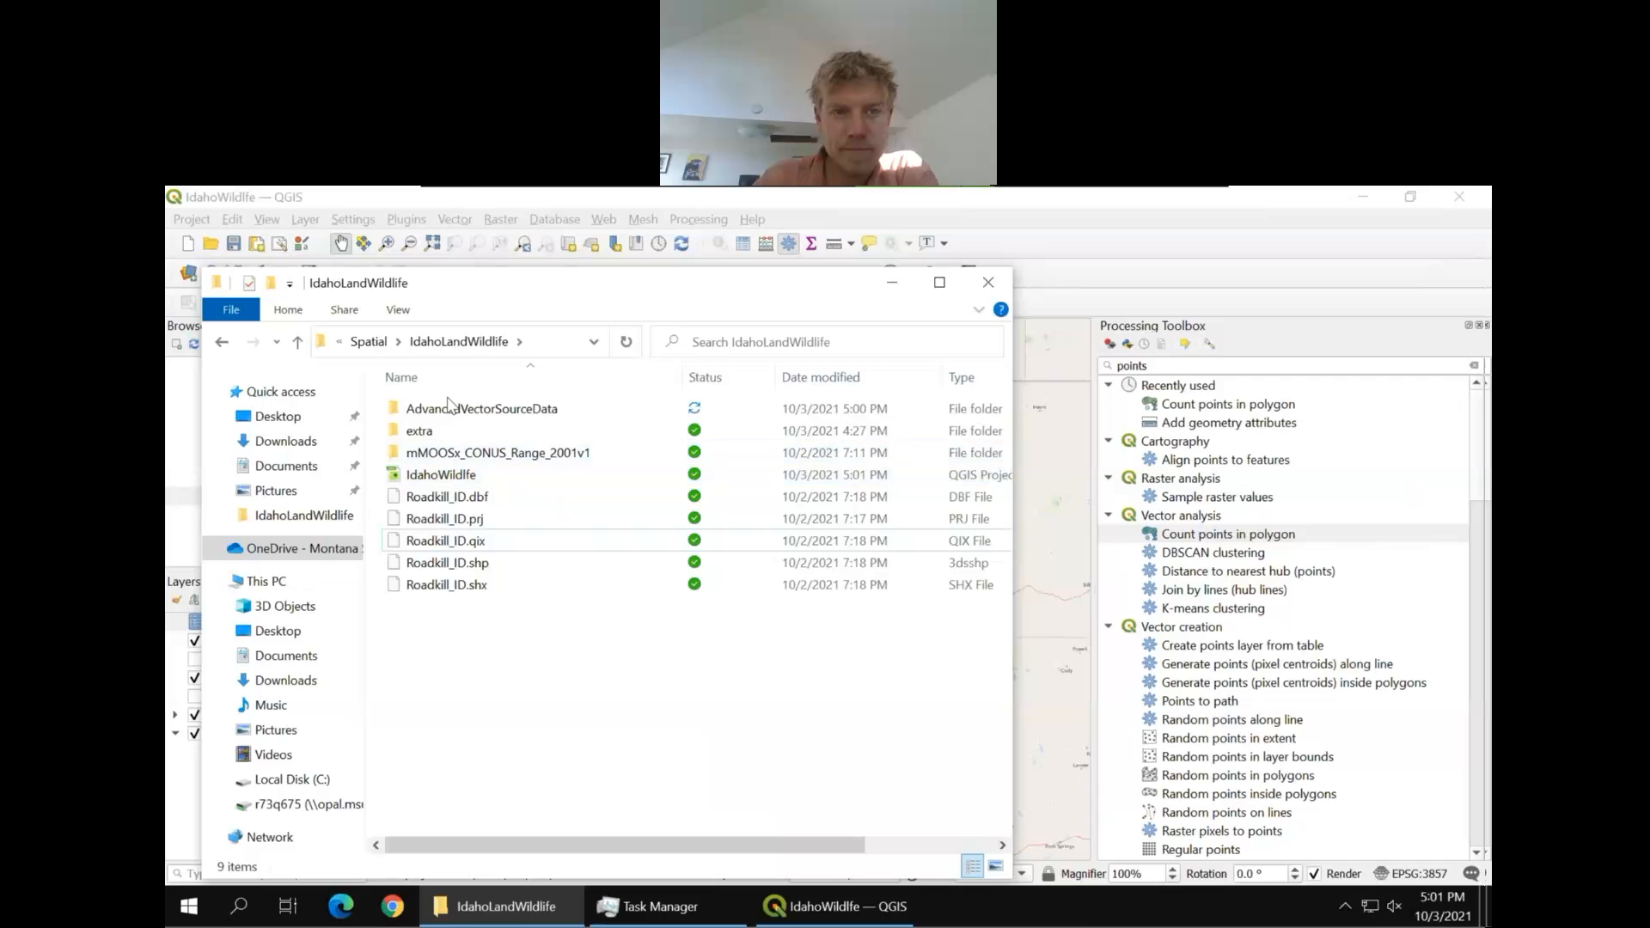
pyautogui.doubleClick(452, 408)
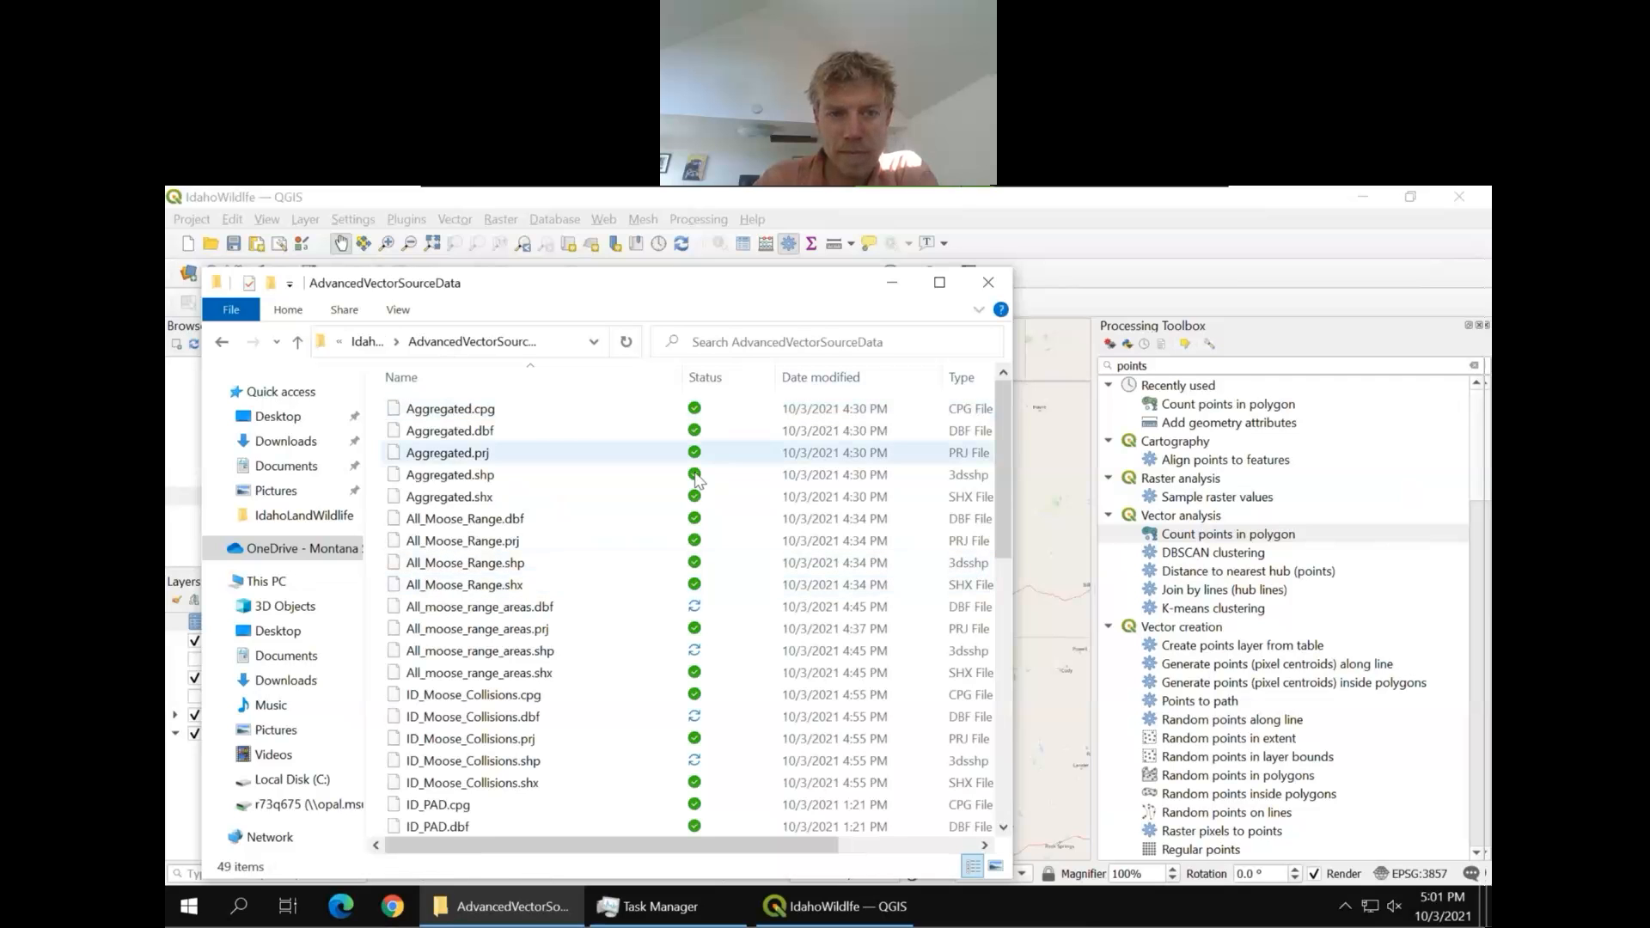
pyautogui.scroll(-8, 694, 480)
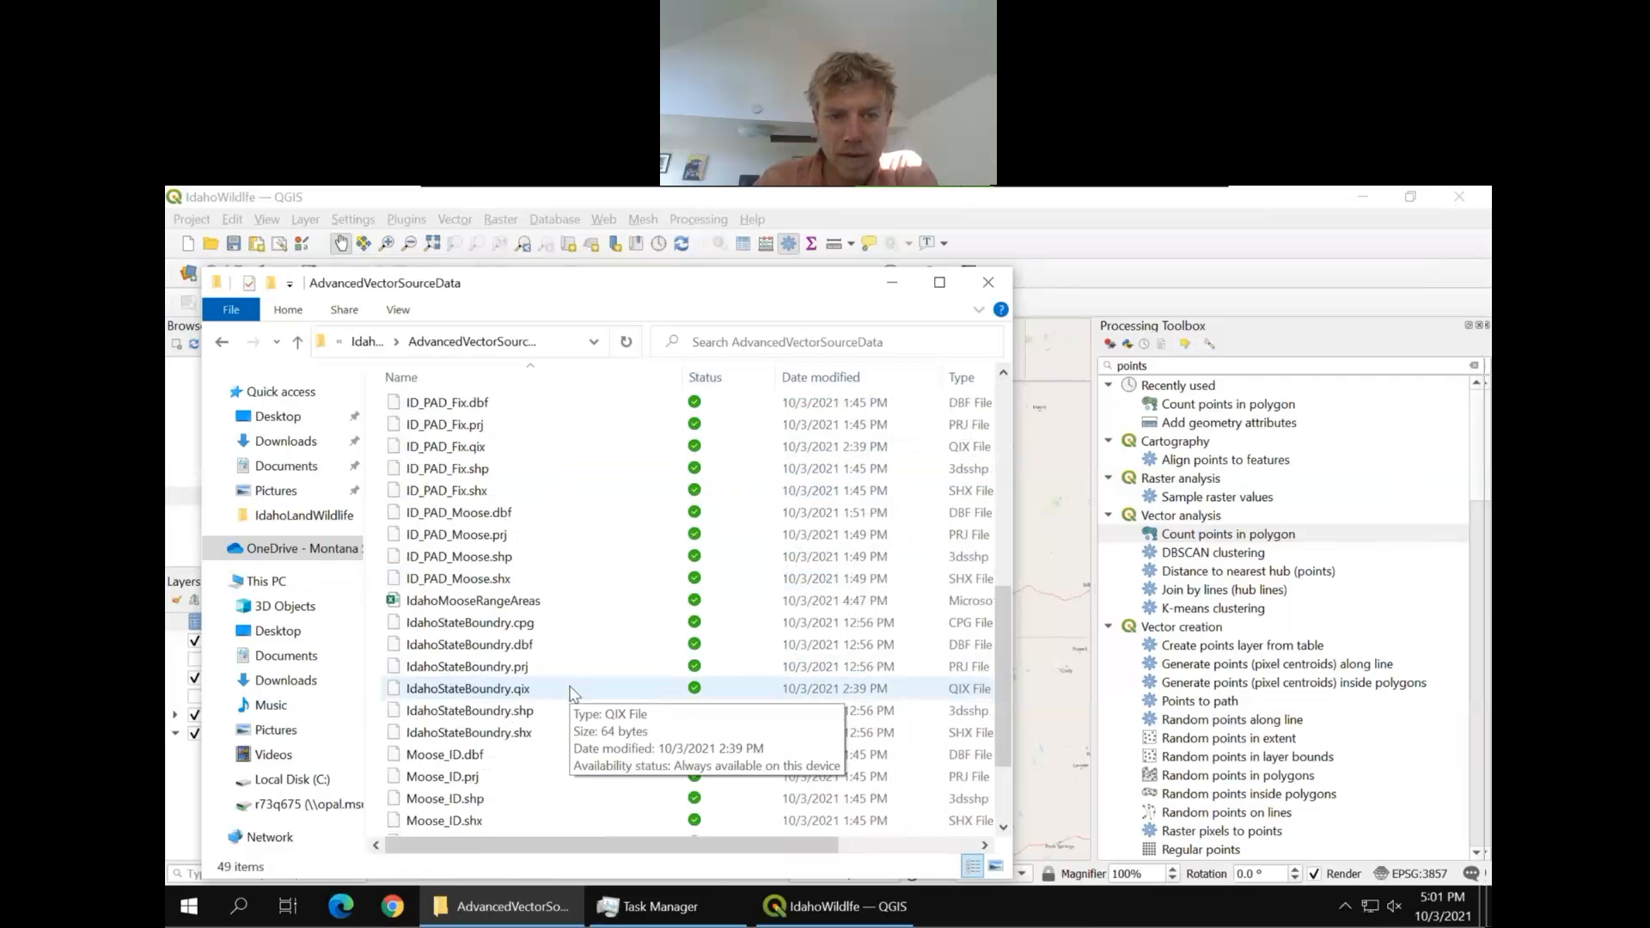
pyautogui.scroll(-2, 571, 693)
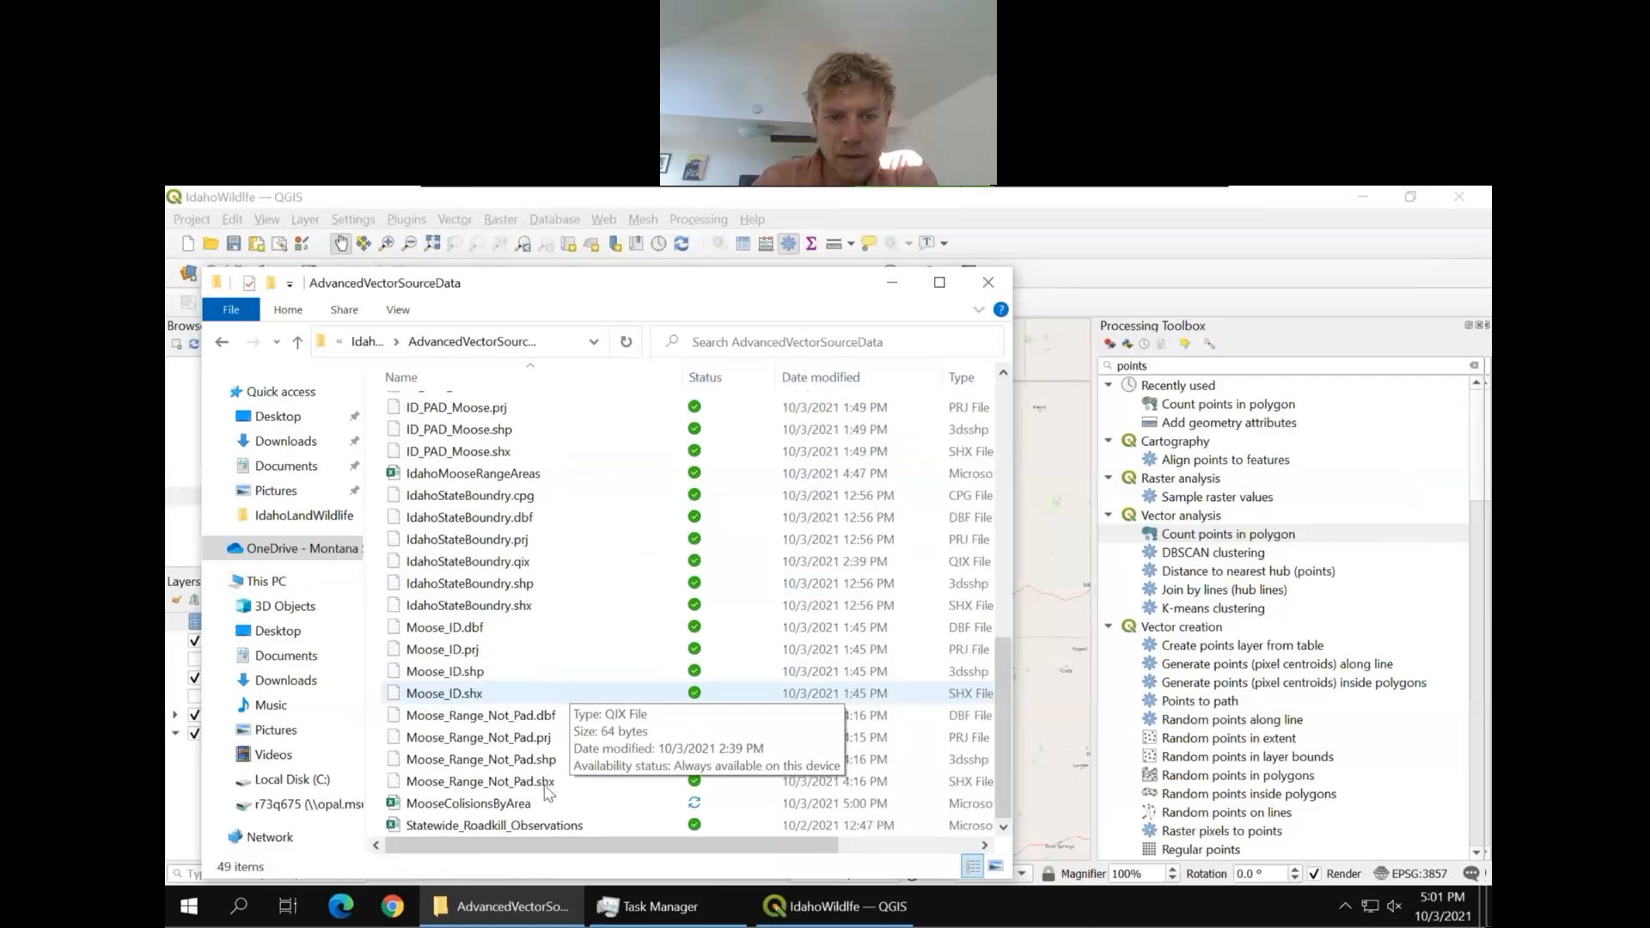
pyautogui.click(476, 805)
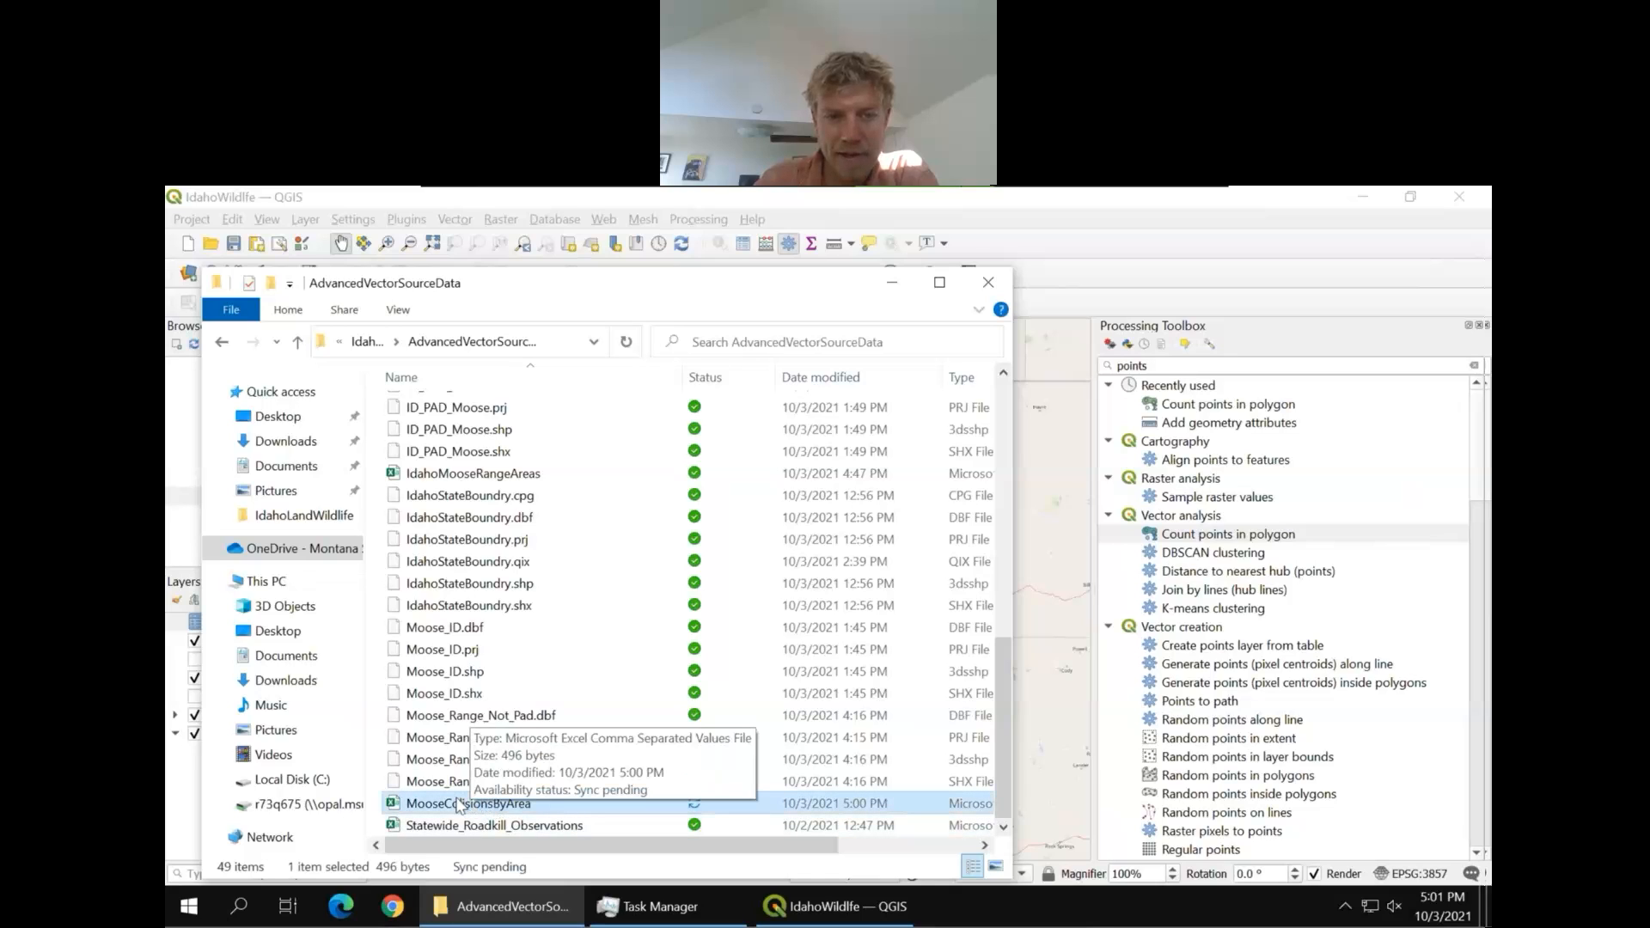
pyautogui.doubleClick(458, 808)
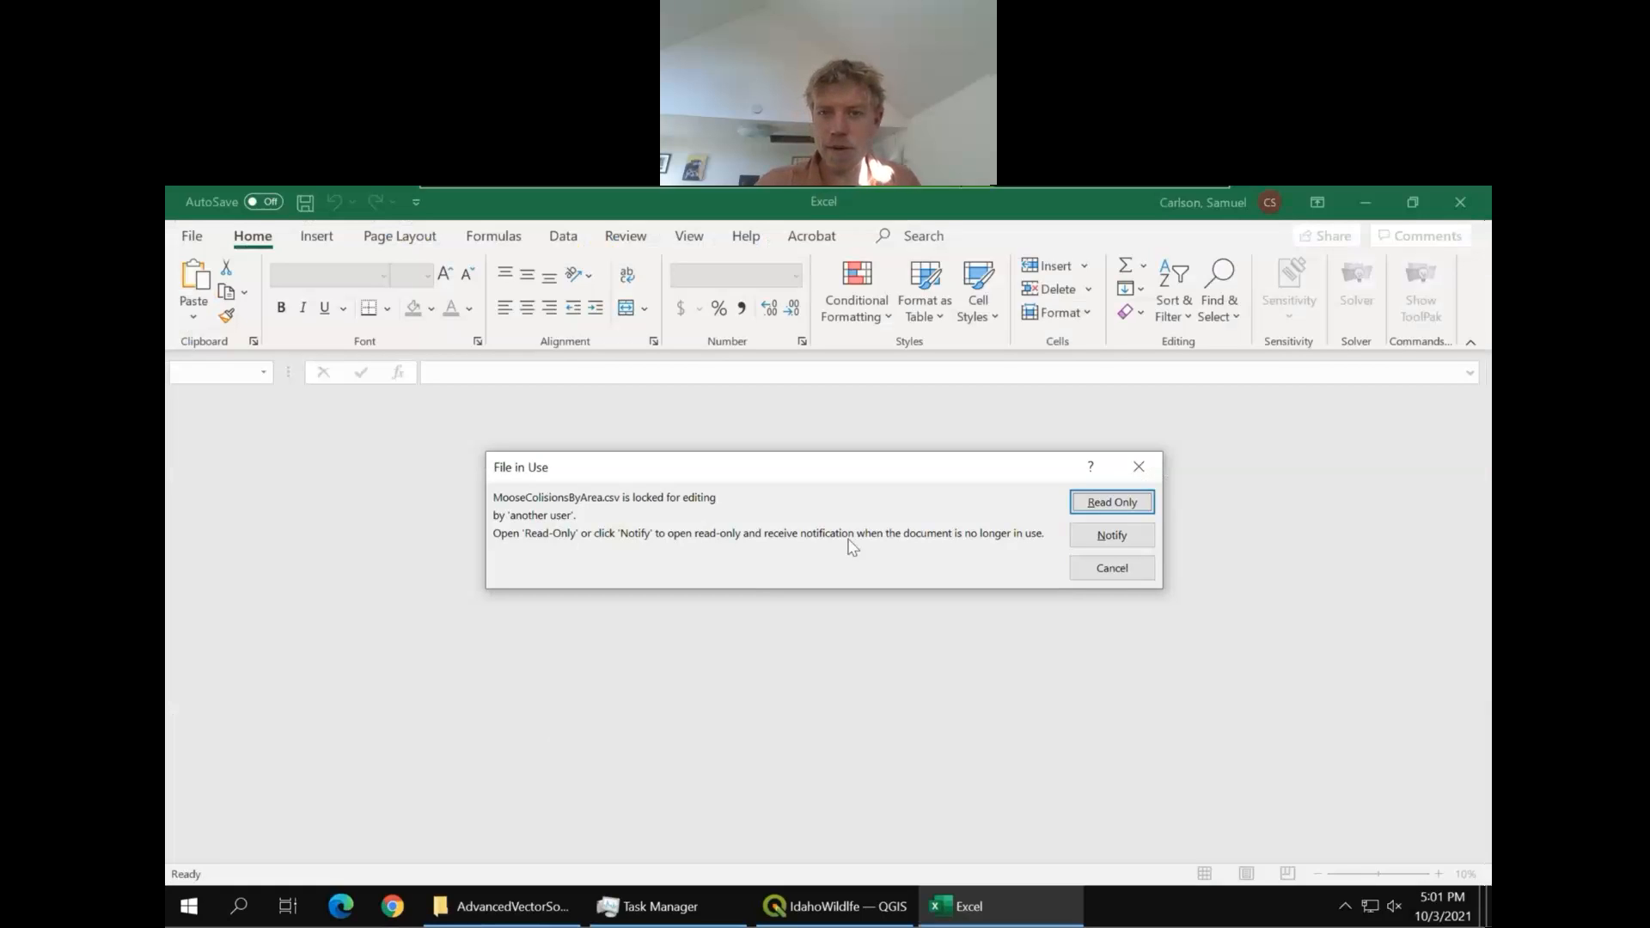
pyautogui.click(1139, 466)
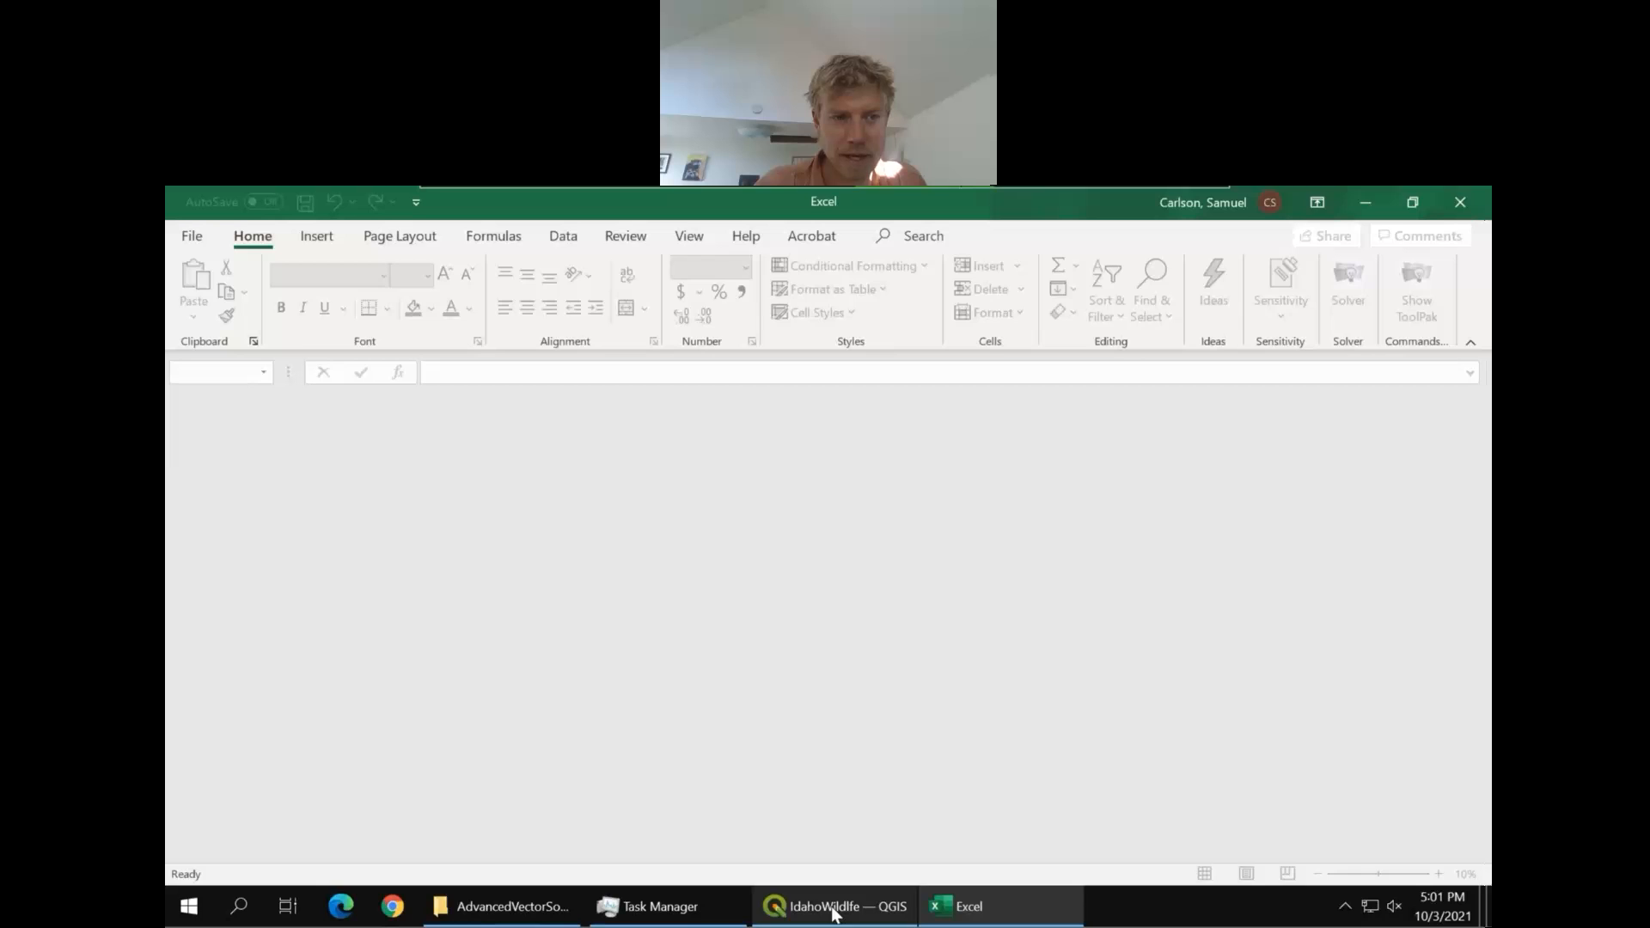
# Switch to QGIS, remove the MooseColisionsByArea layer from the project, and return to the AdvancedVectorSourceData folder in File Explorer
pyautogui.click(832, 914)
pyautogui.rightClick(282, 623)
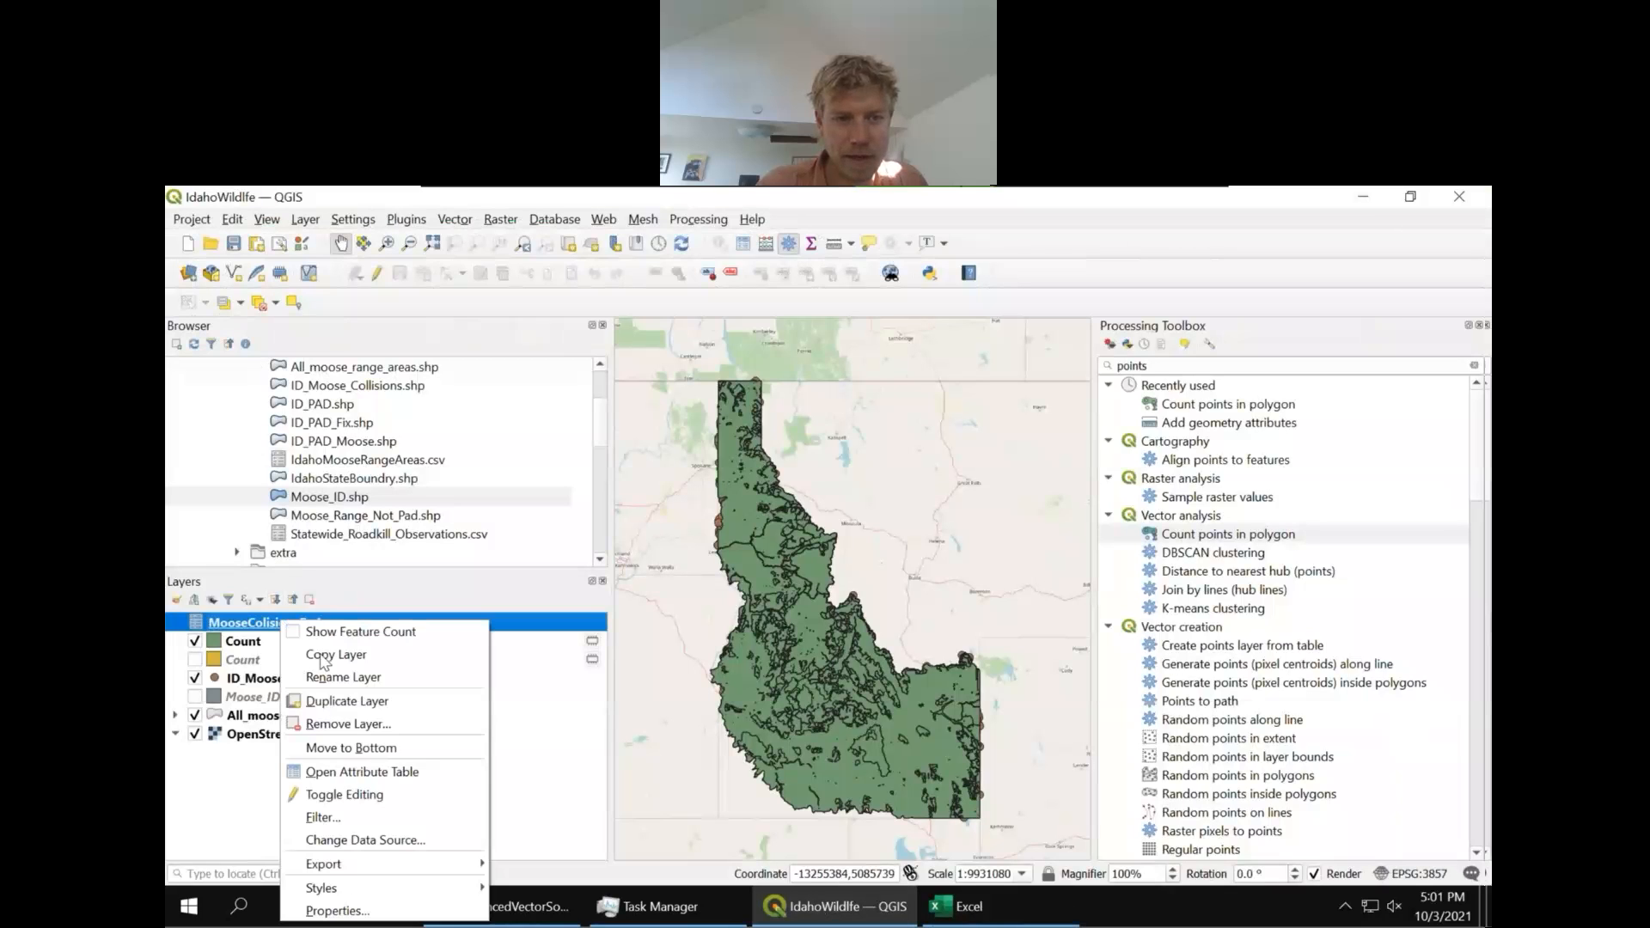
pyautogui.click(361, 725)
pyautogui.click(840, 570)
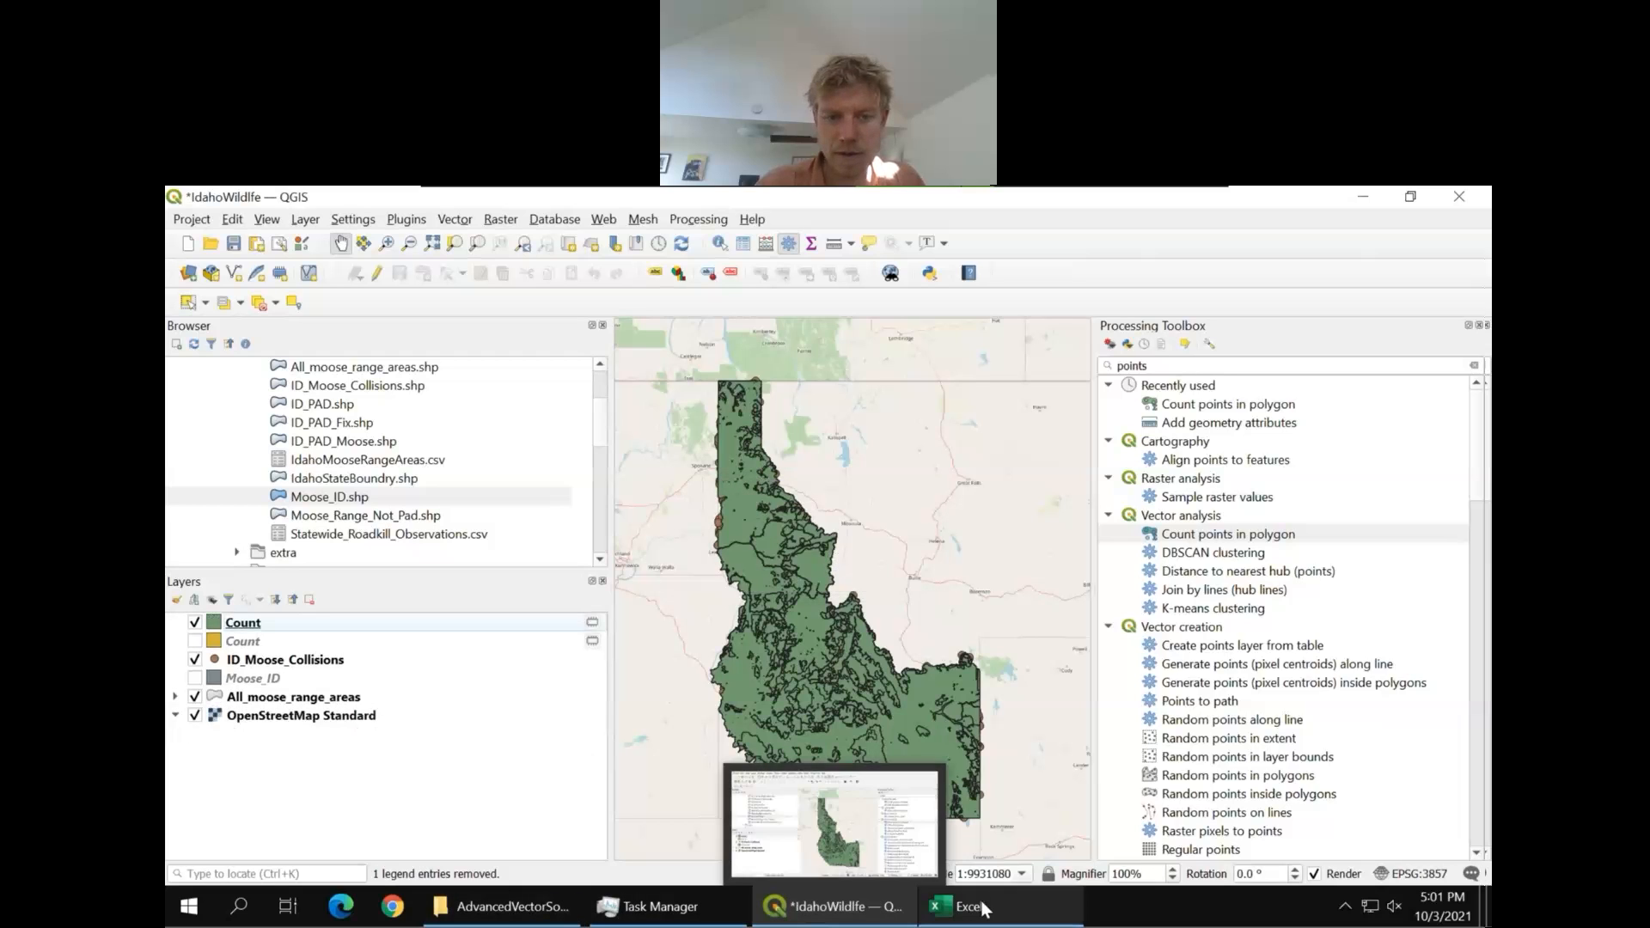
pyautogui.click(506, 907)
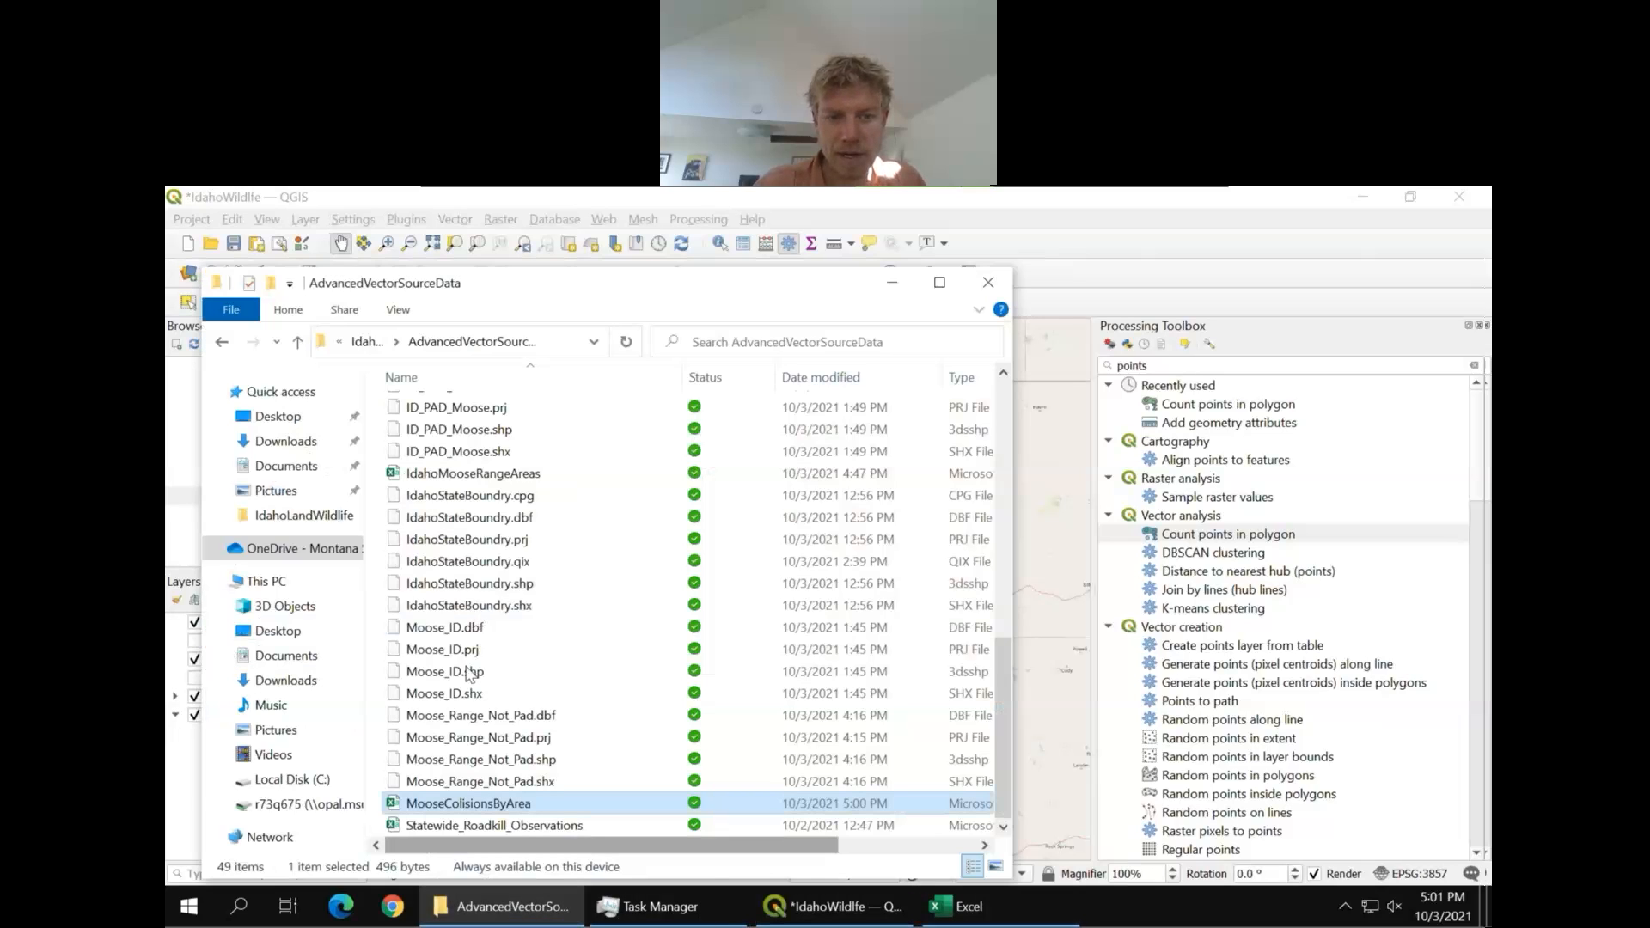
# Open MooseColisionsByArea in Excel and widen the d_GAP_Sts and area columns
pyautogui.doubleClick(507, 812)
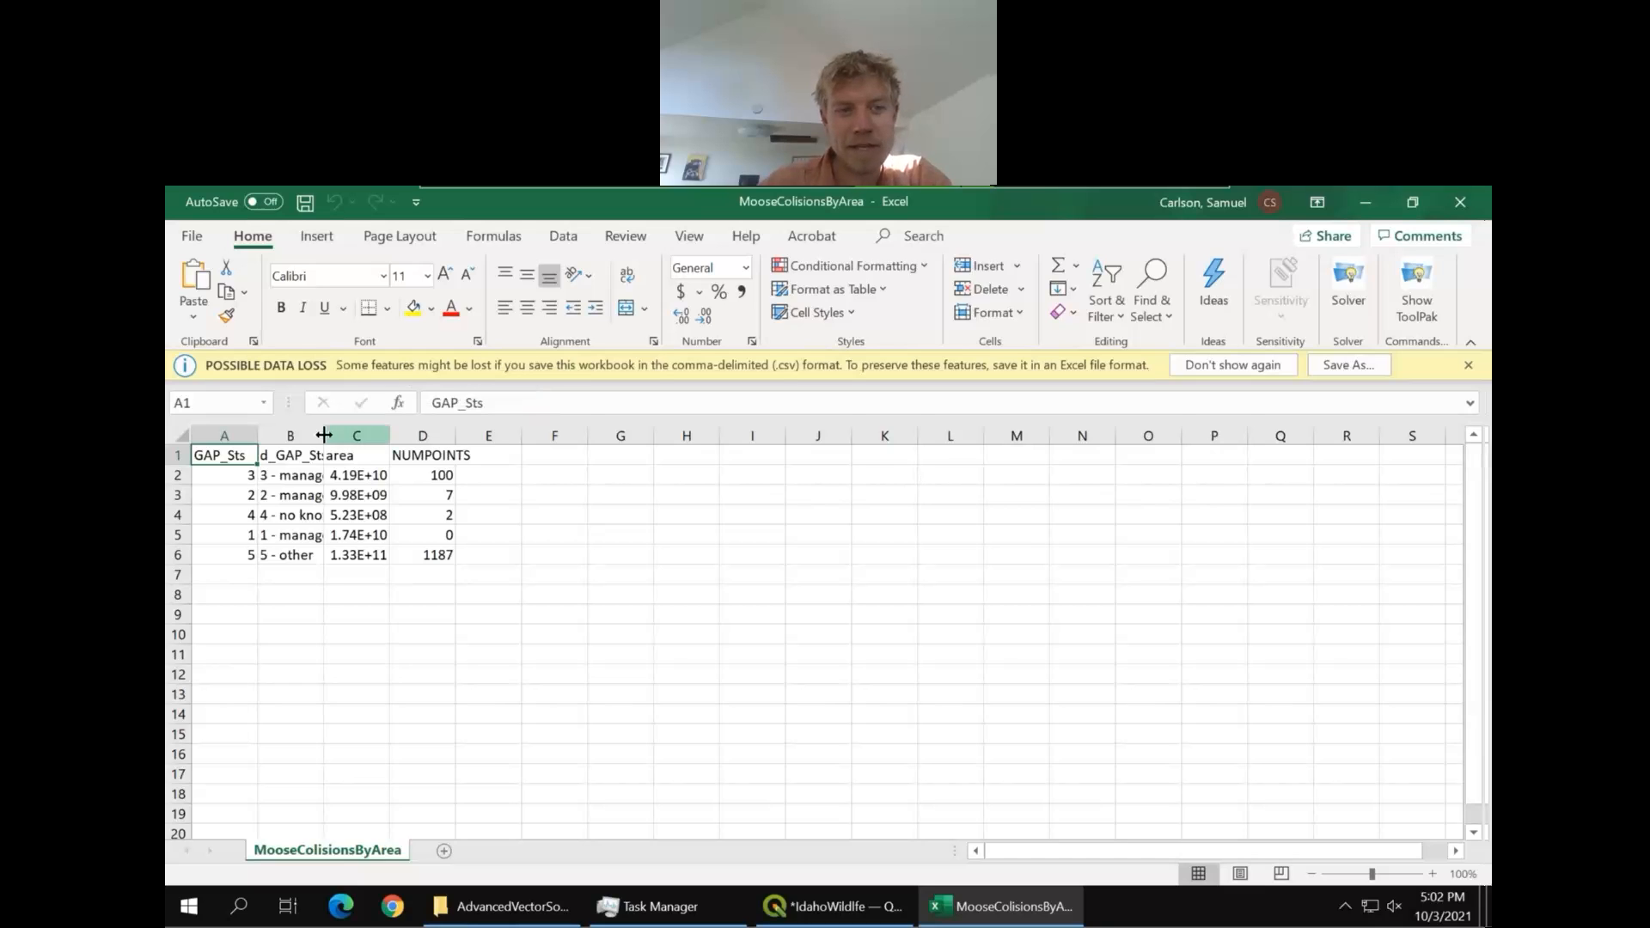
pyautogui.moveTo(324, 435); pyautogui.dragTo(370, 435)
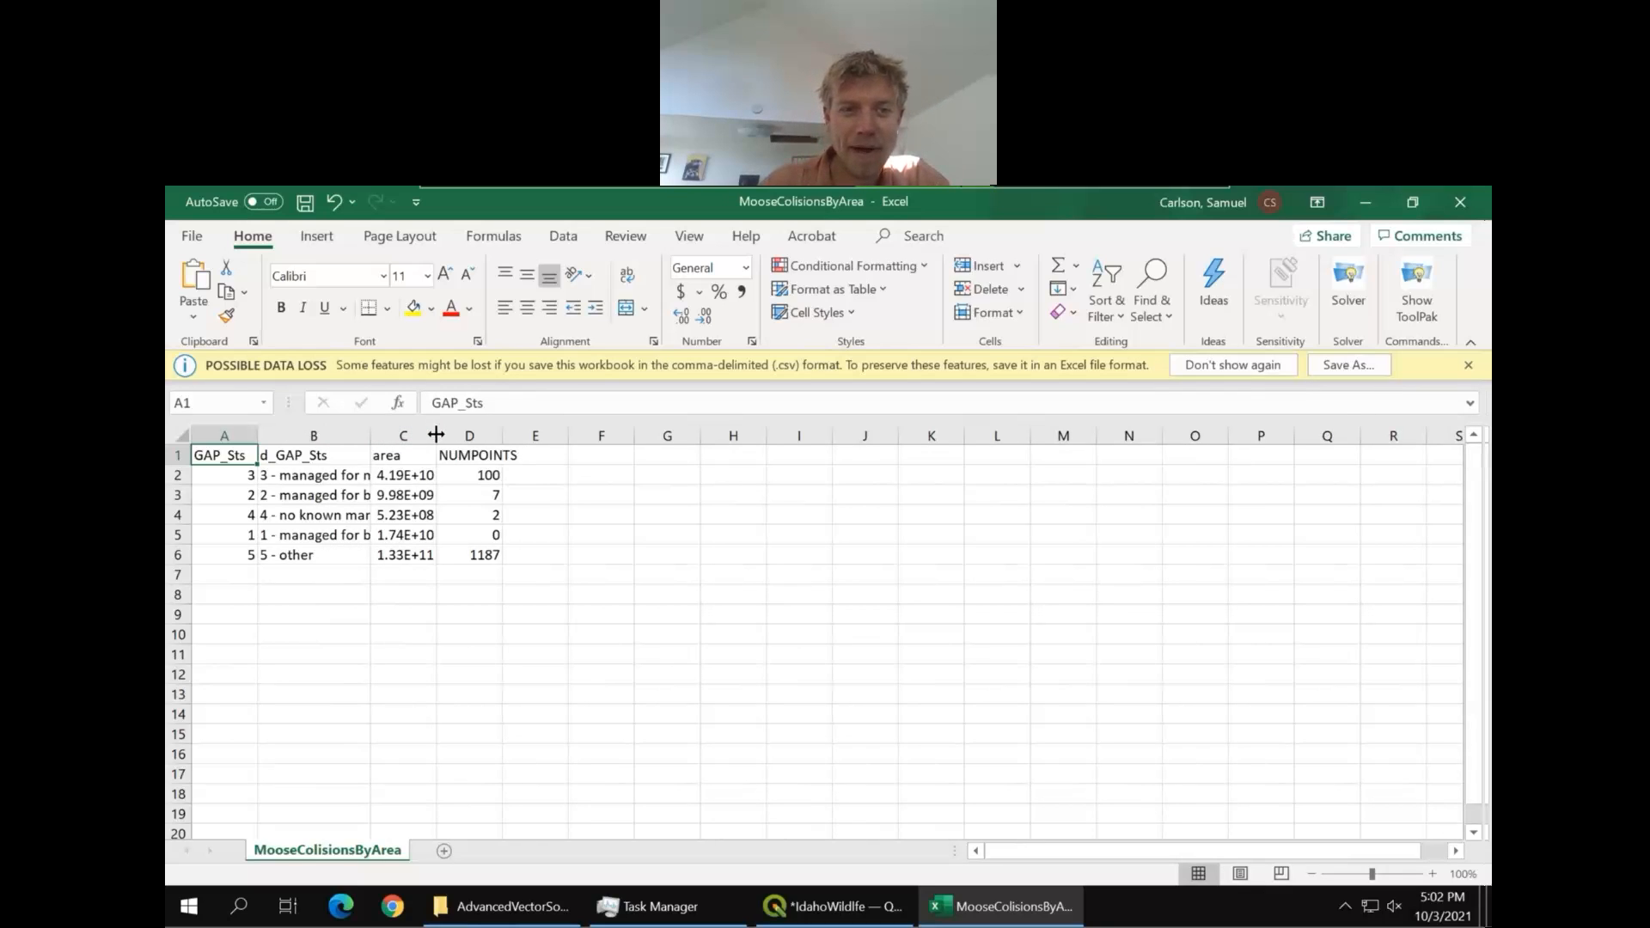
pyautogui.moveTo(435, 435); pyautogui.dragTo(619, 438)
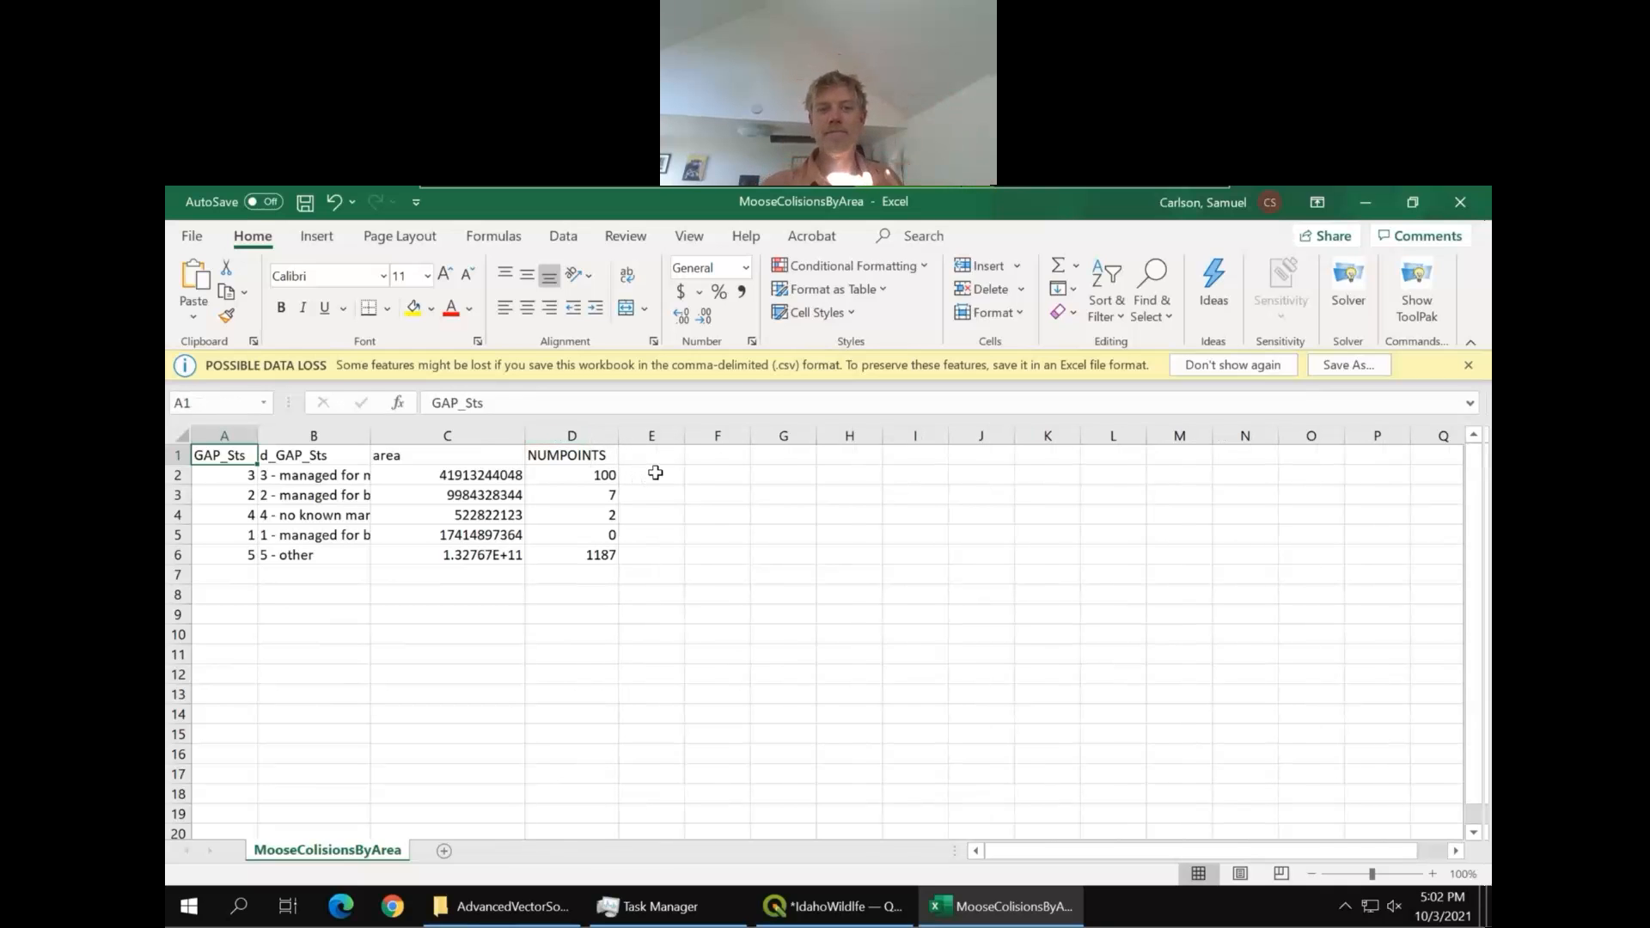
# Try dividing NUMPOINTS by area in cell E2 with =D2/C2, and clear the cell again
pyautogui.click(655, 473)
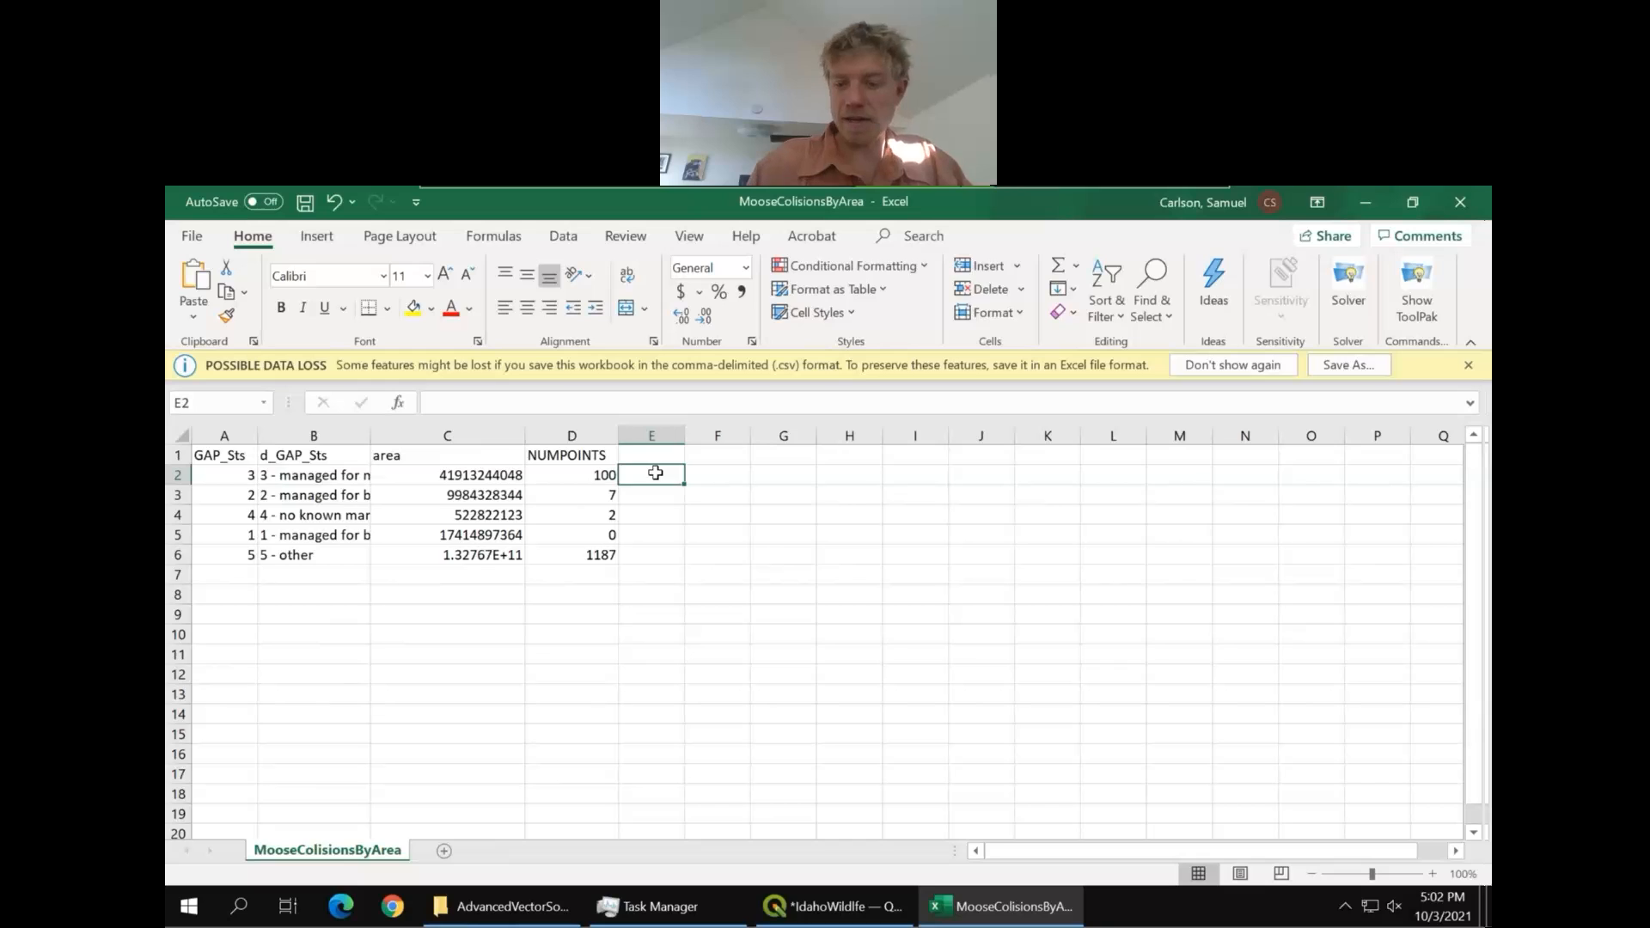
pyautogui.write('=')
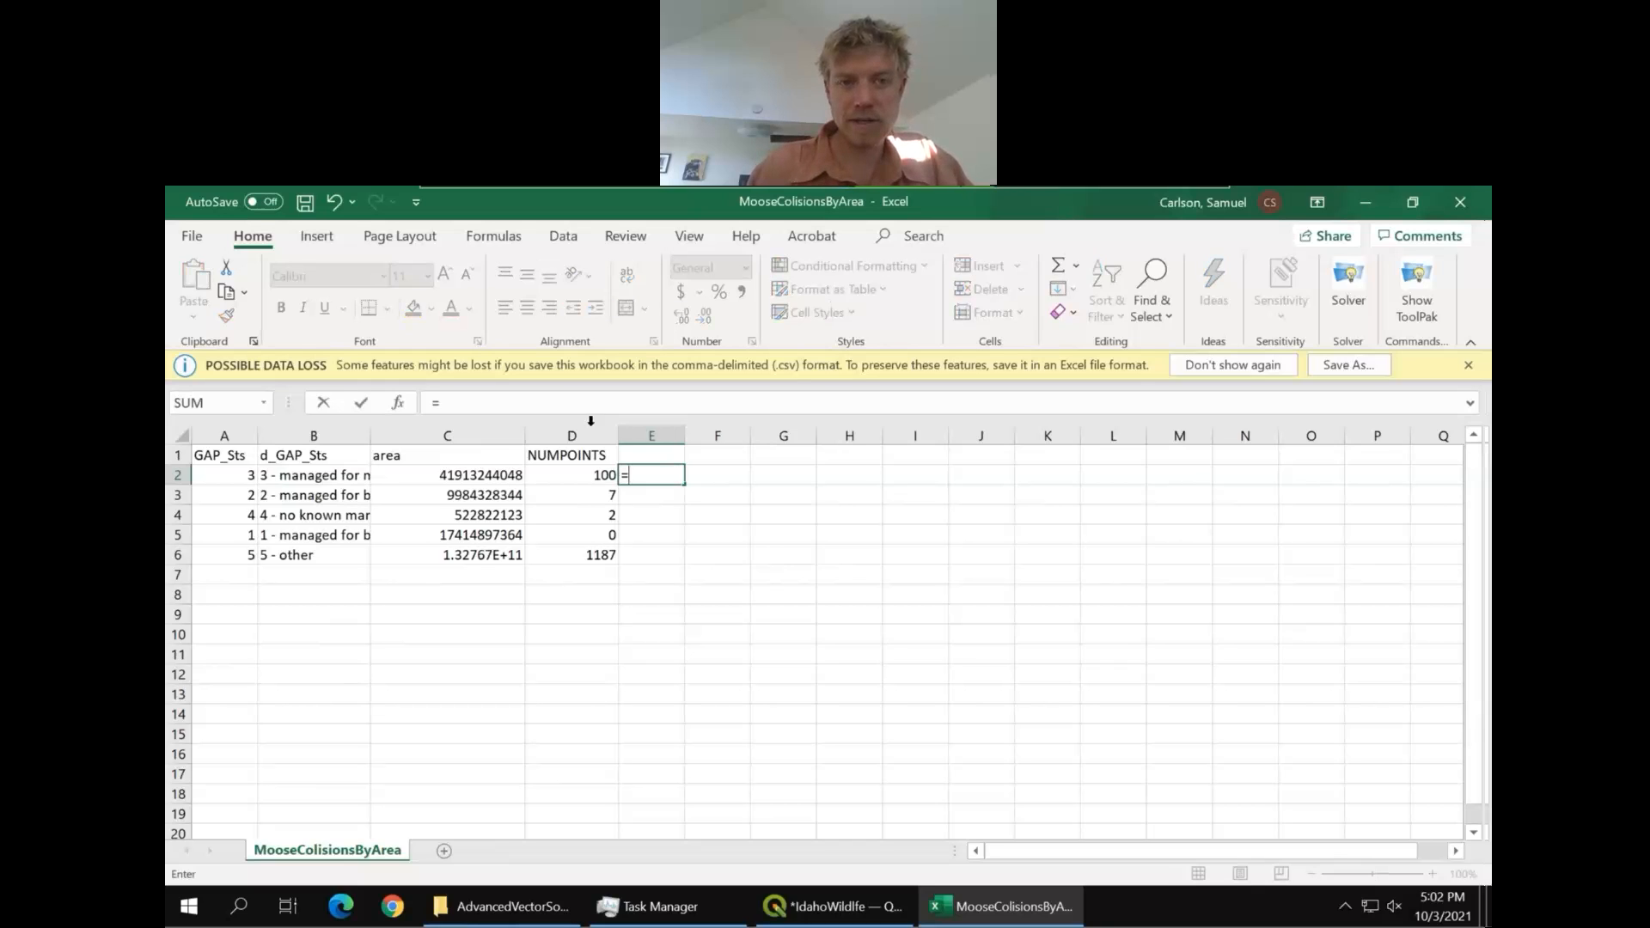
pyautogui.click(587, 478)
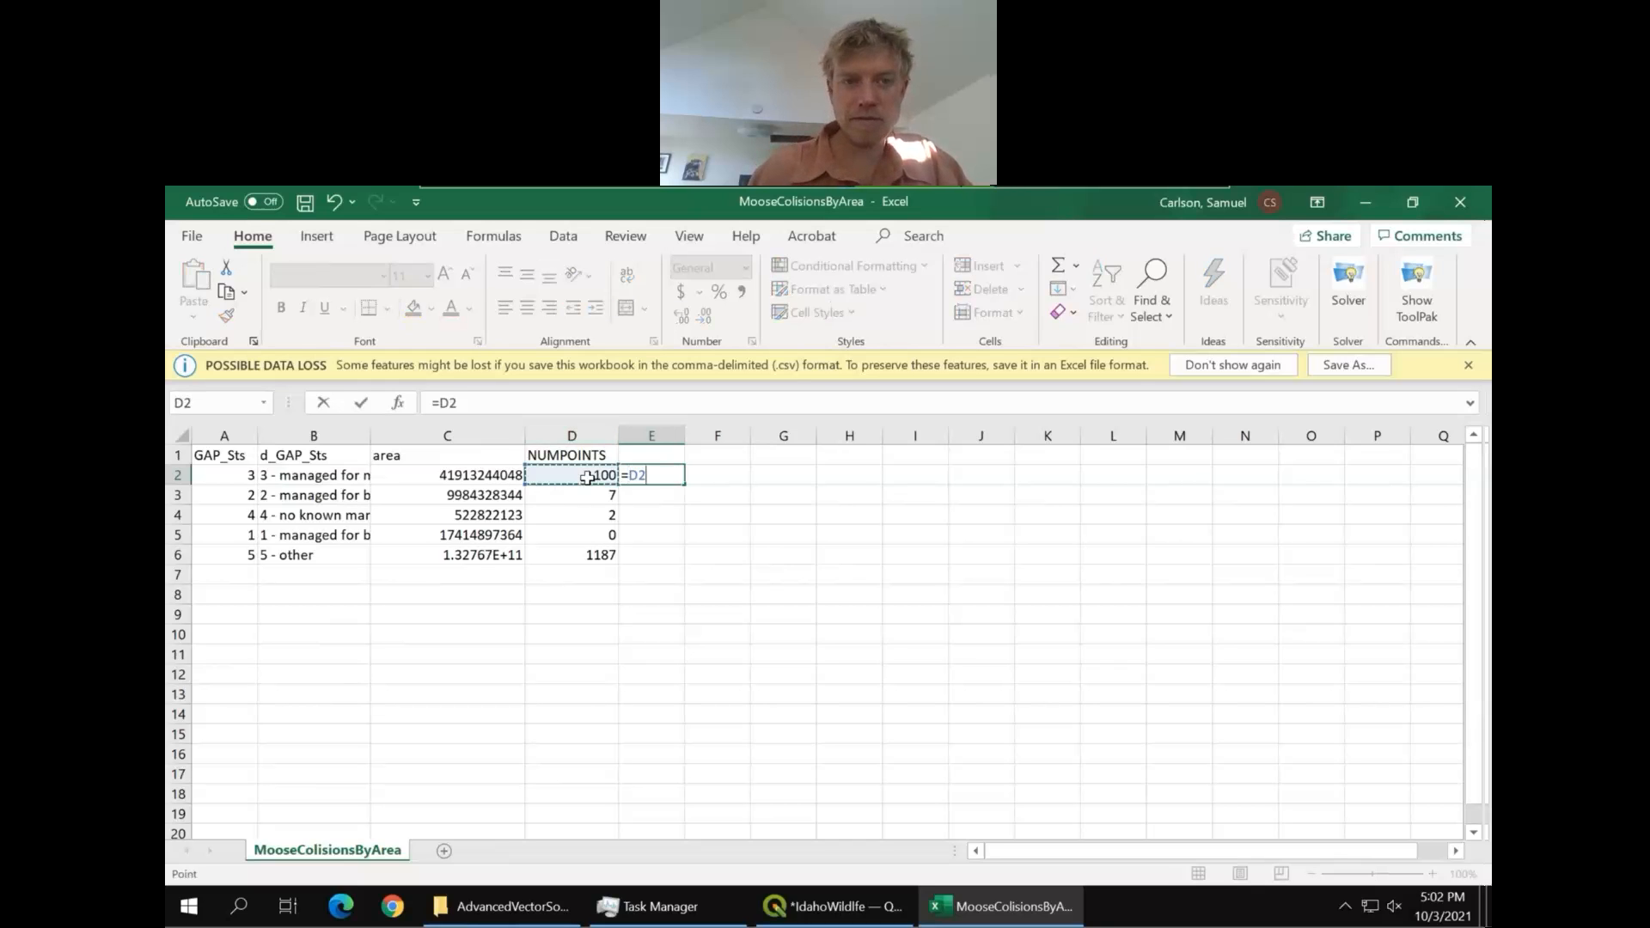
pyautogui.write('/')
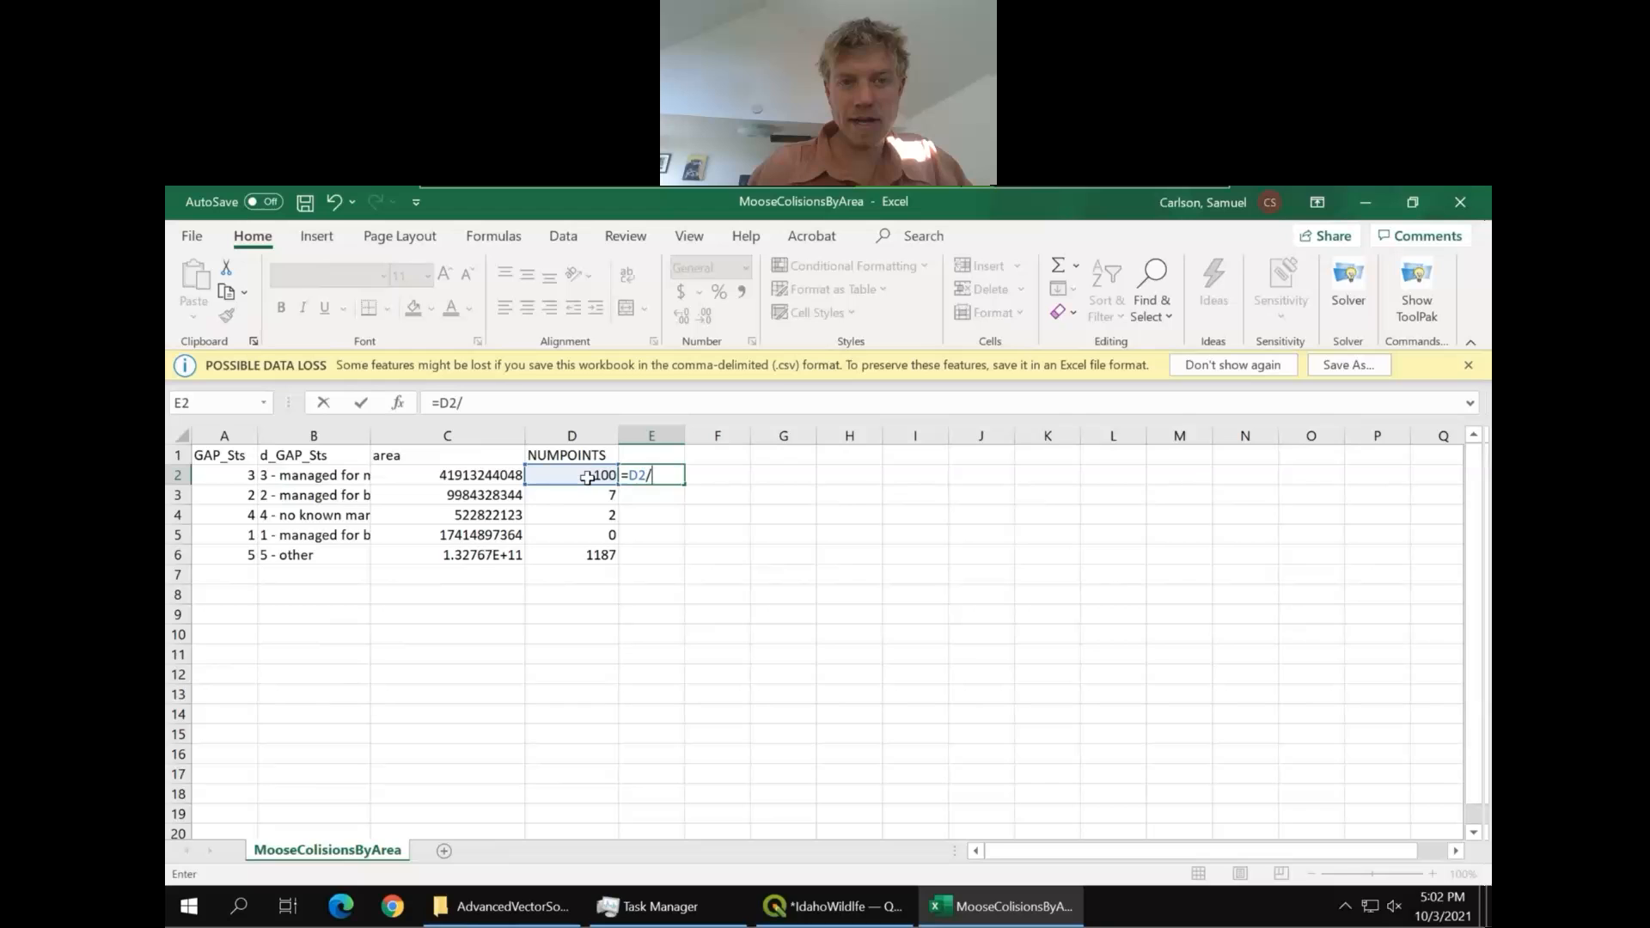
pyautogui.click(504, 475)
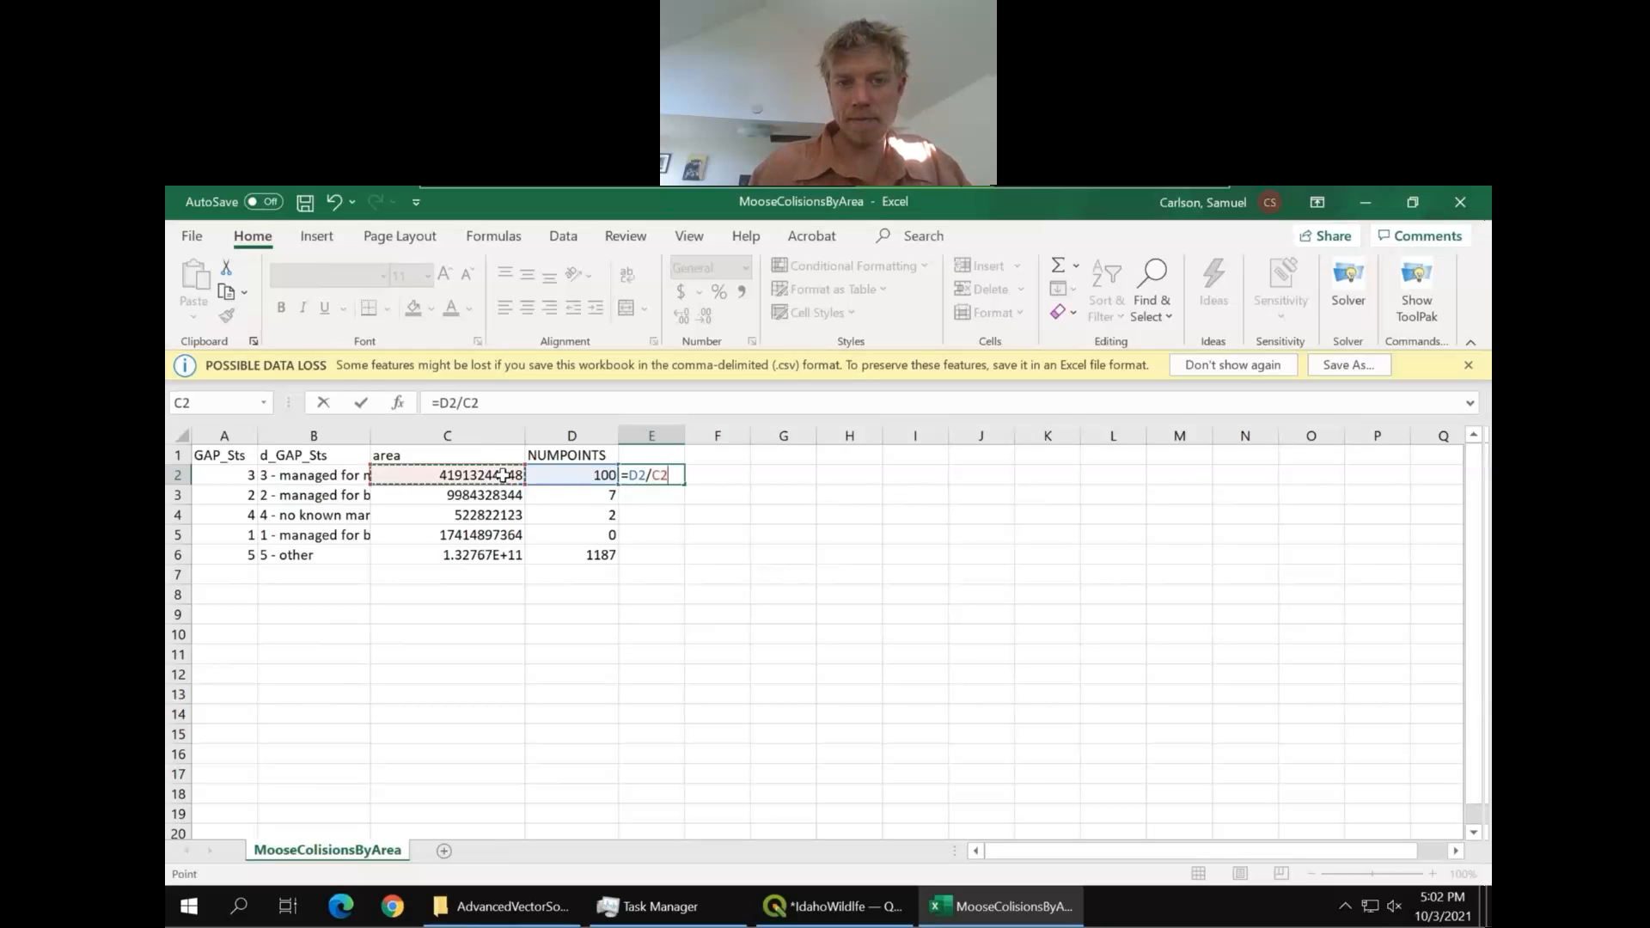
pyautogui.press('Return')
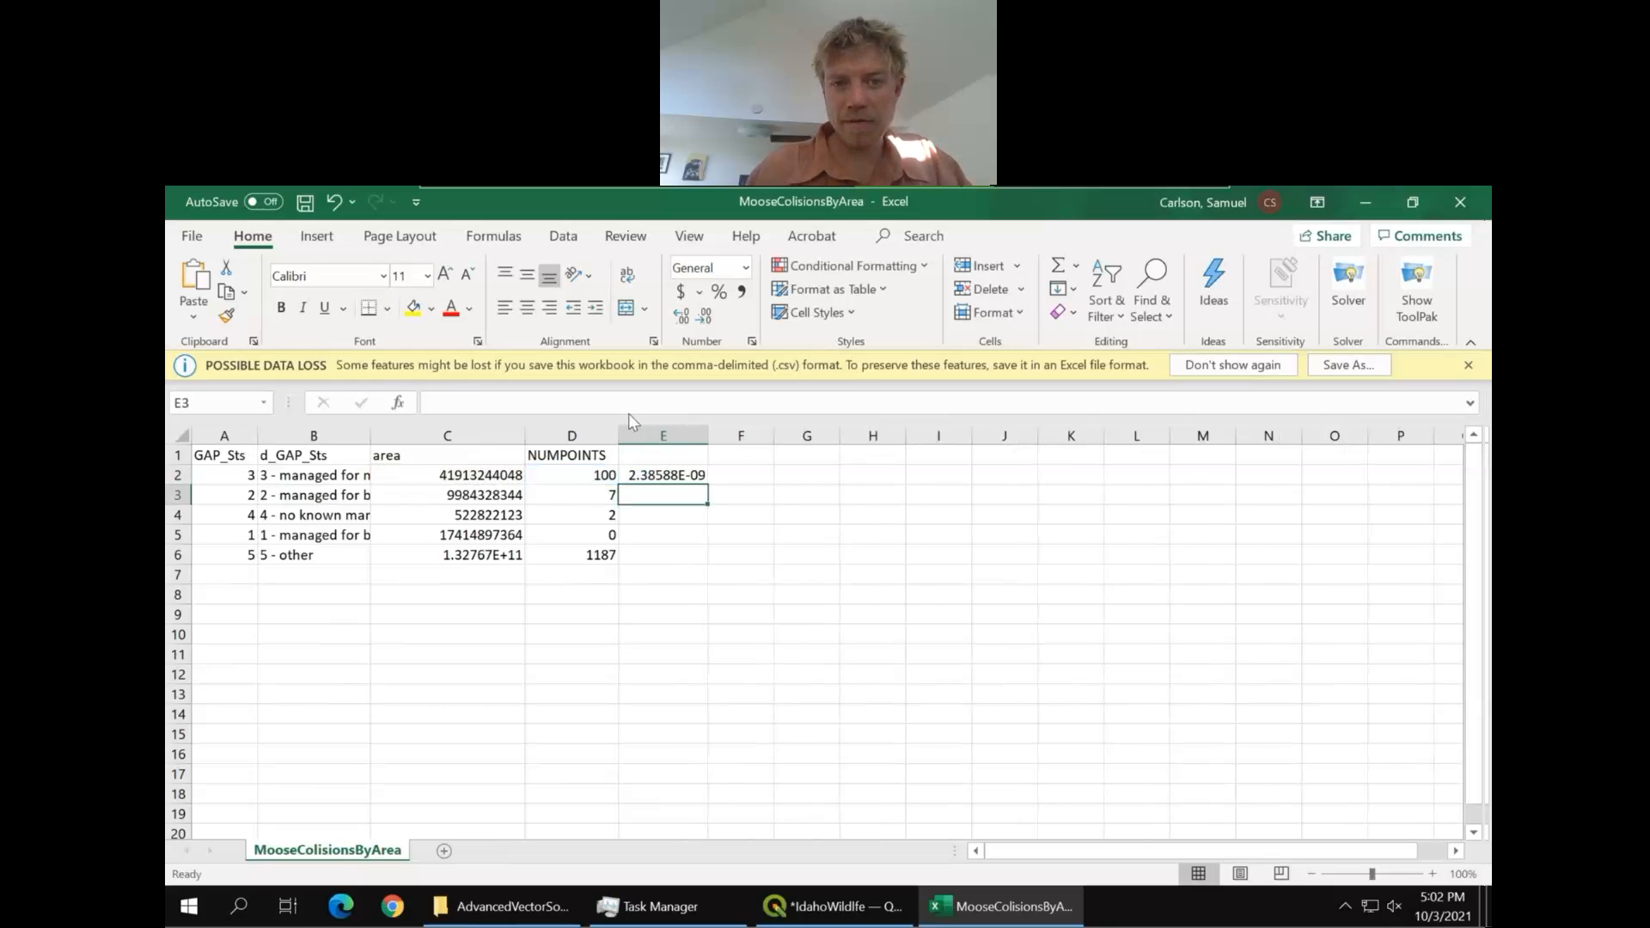
pyautogui.click(675, 478)
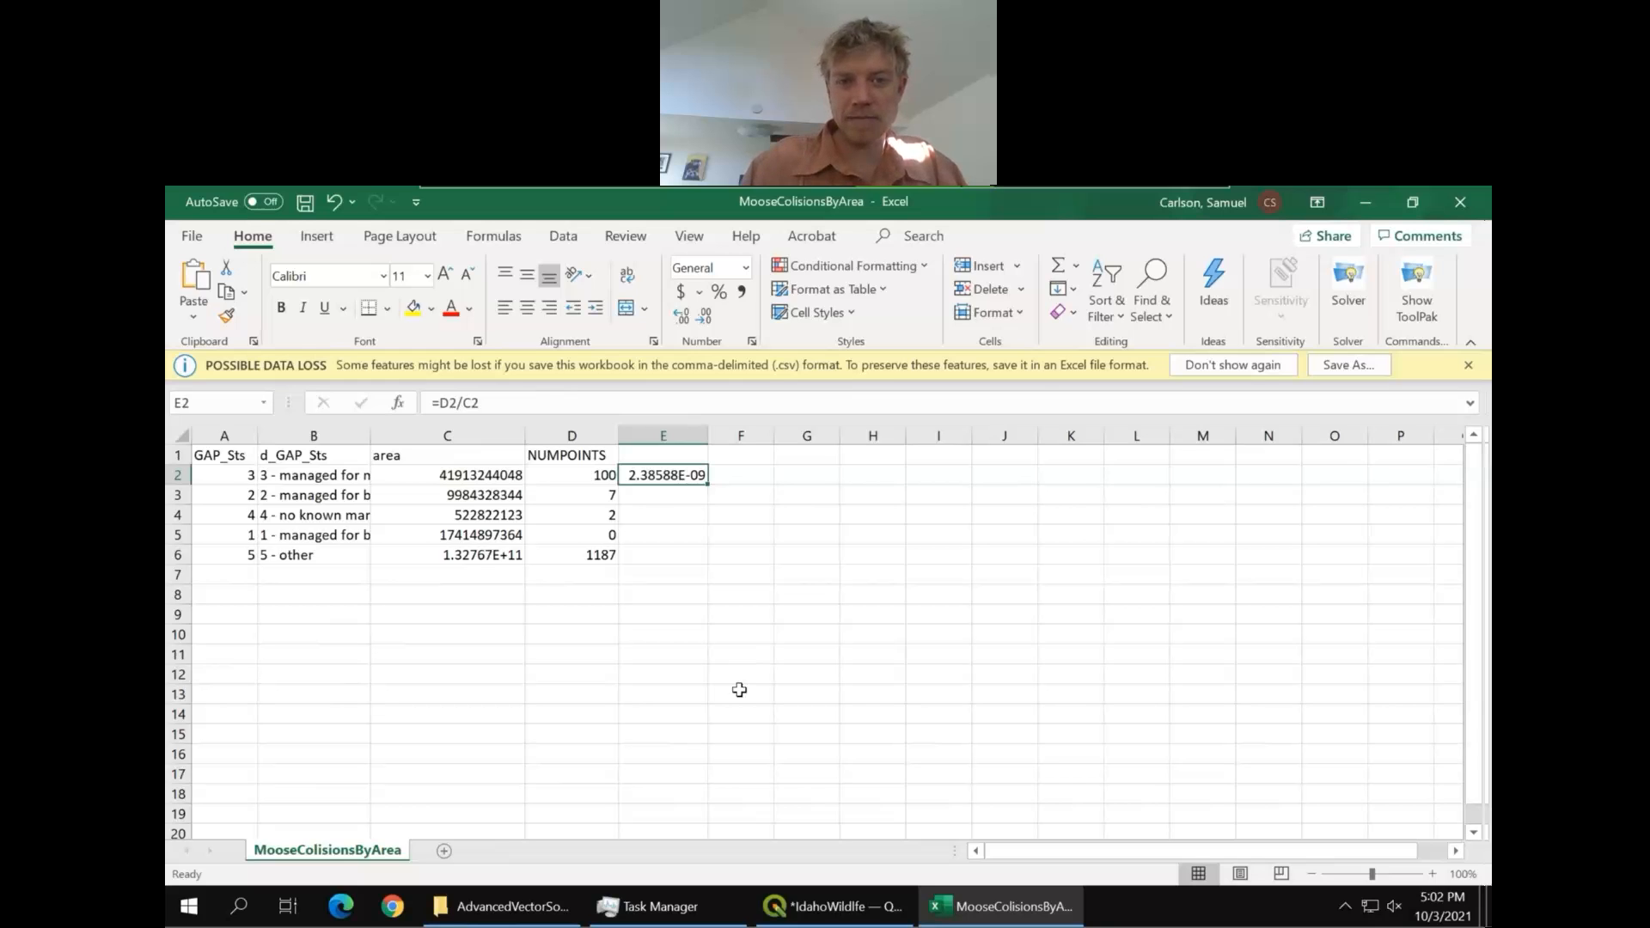
pyautogui.press('Delete')
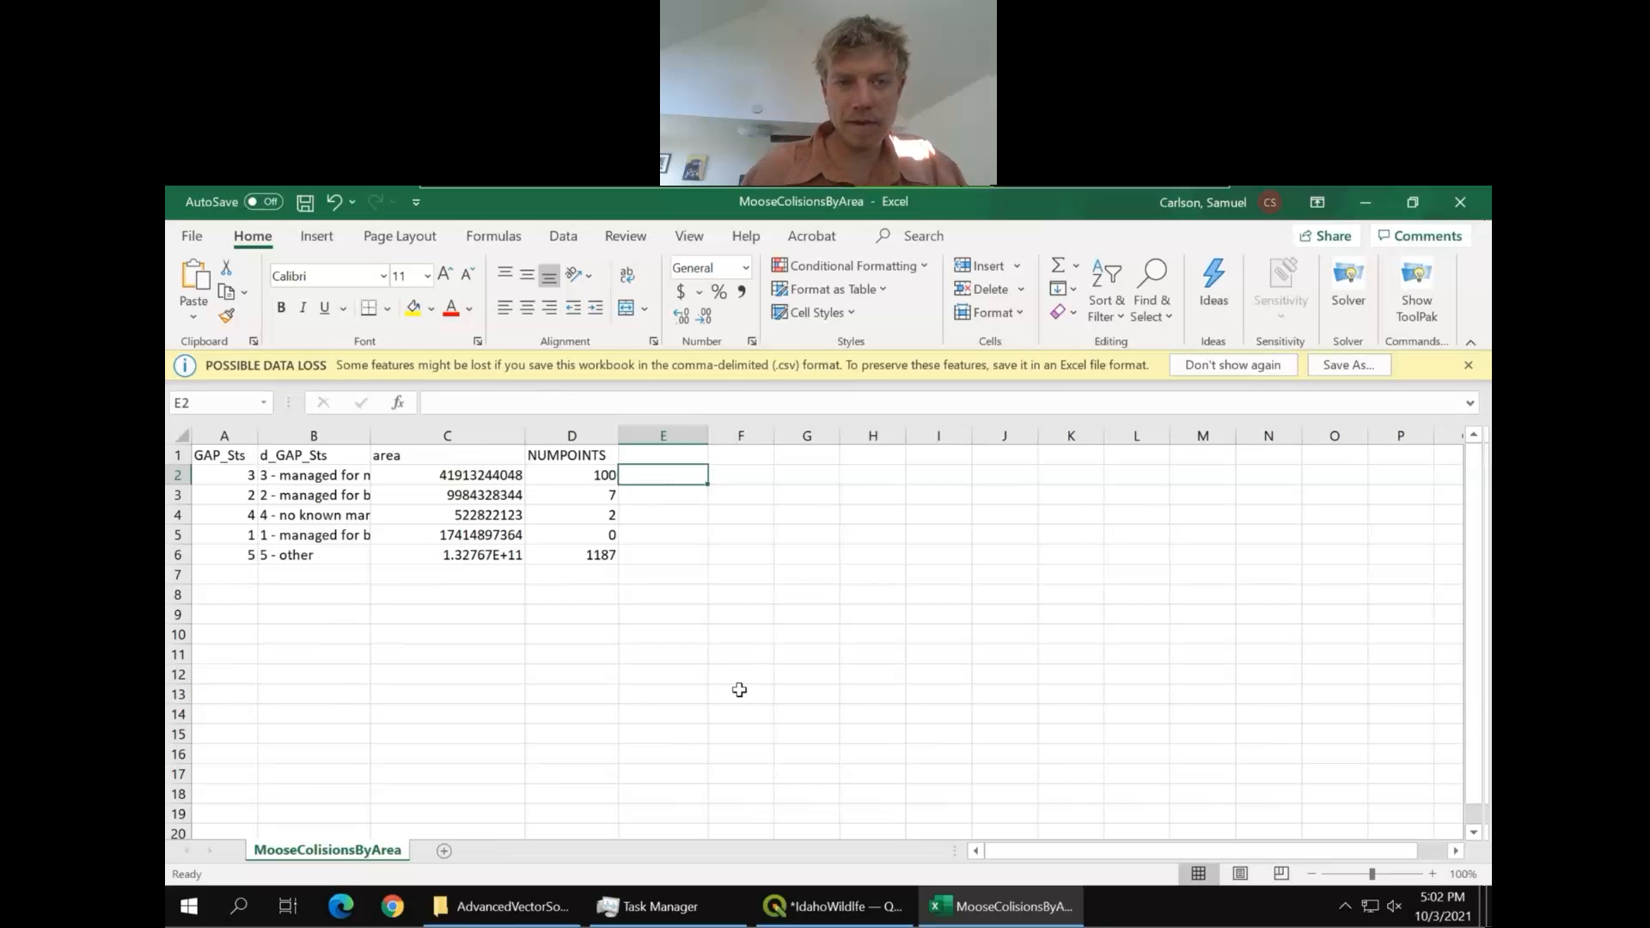
# Insert a new column before NUMPOINTS and head it Area_km2
pyautogui.click(577, 434)
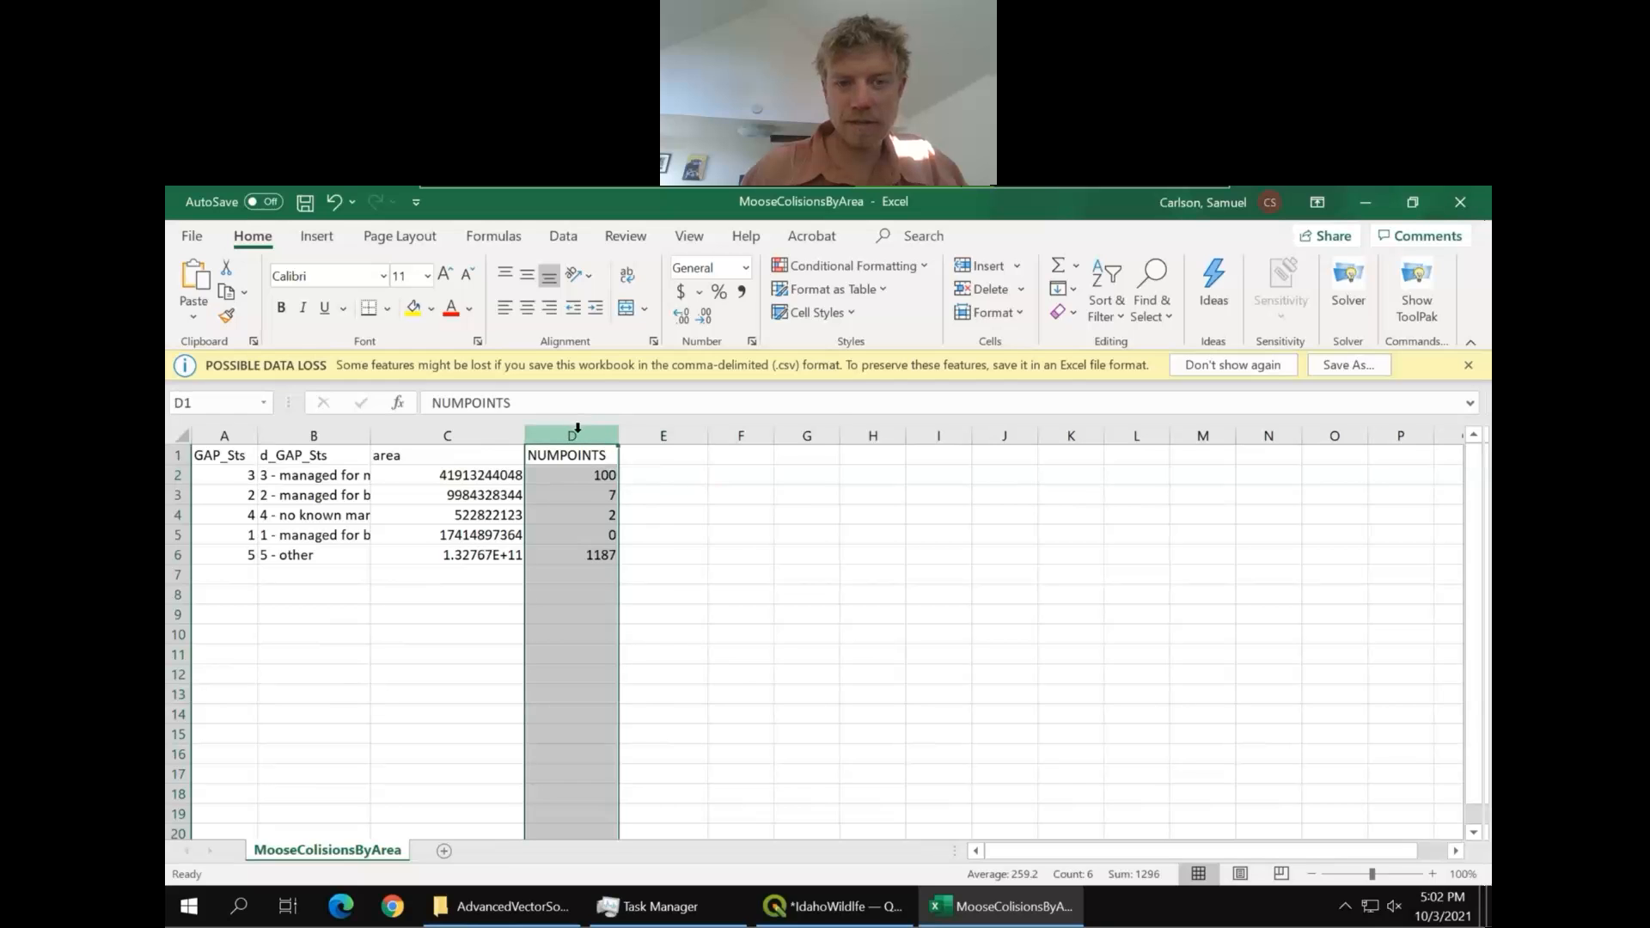
pyautogui.rightClick(578, 434)
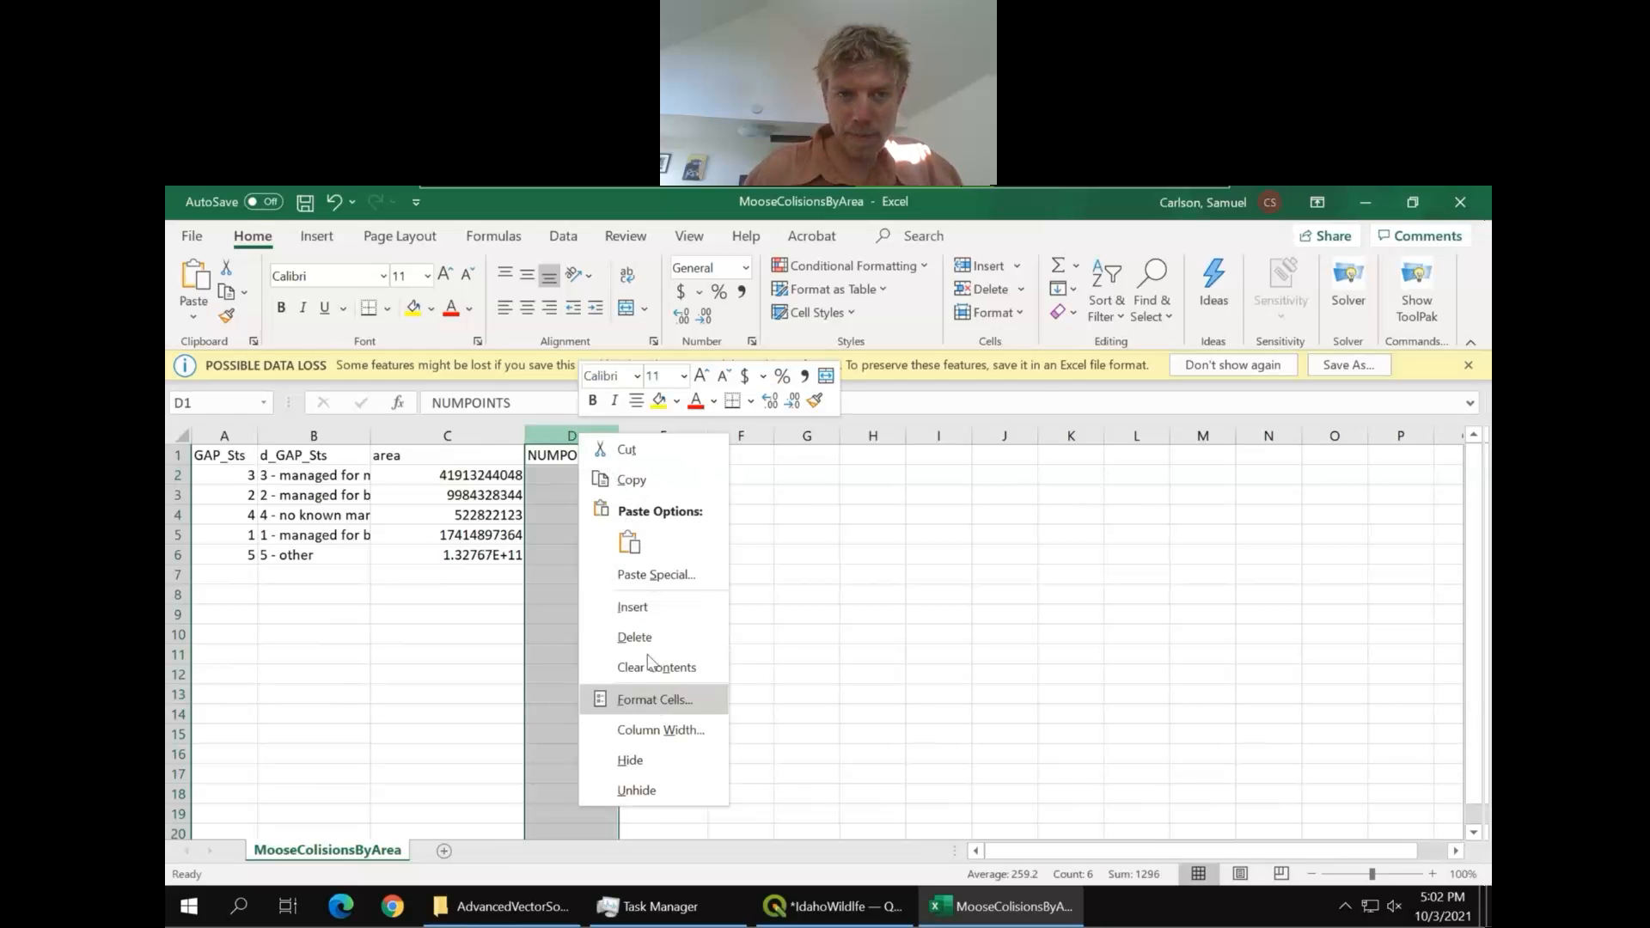
pyautogui.click(643, 608)
pyautogui.click(591, 458)
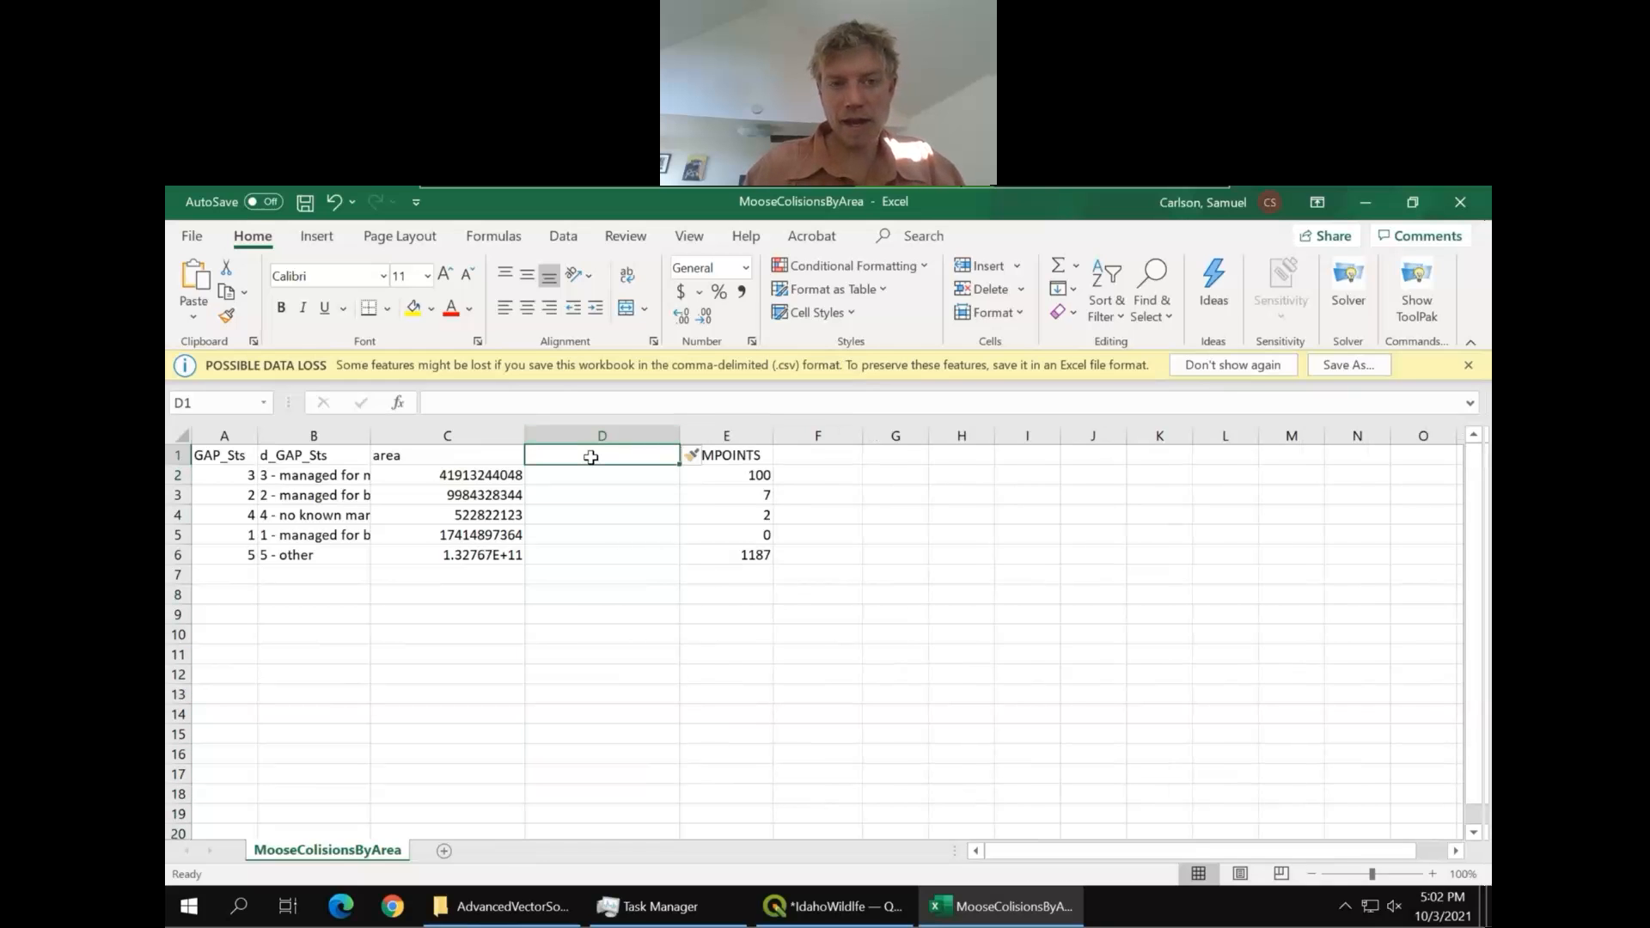
pyautogui.write('Area')
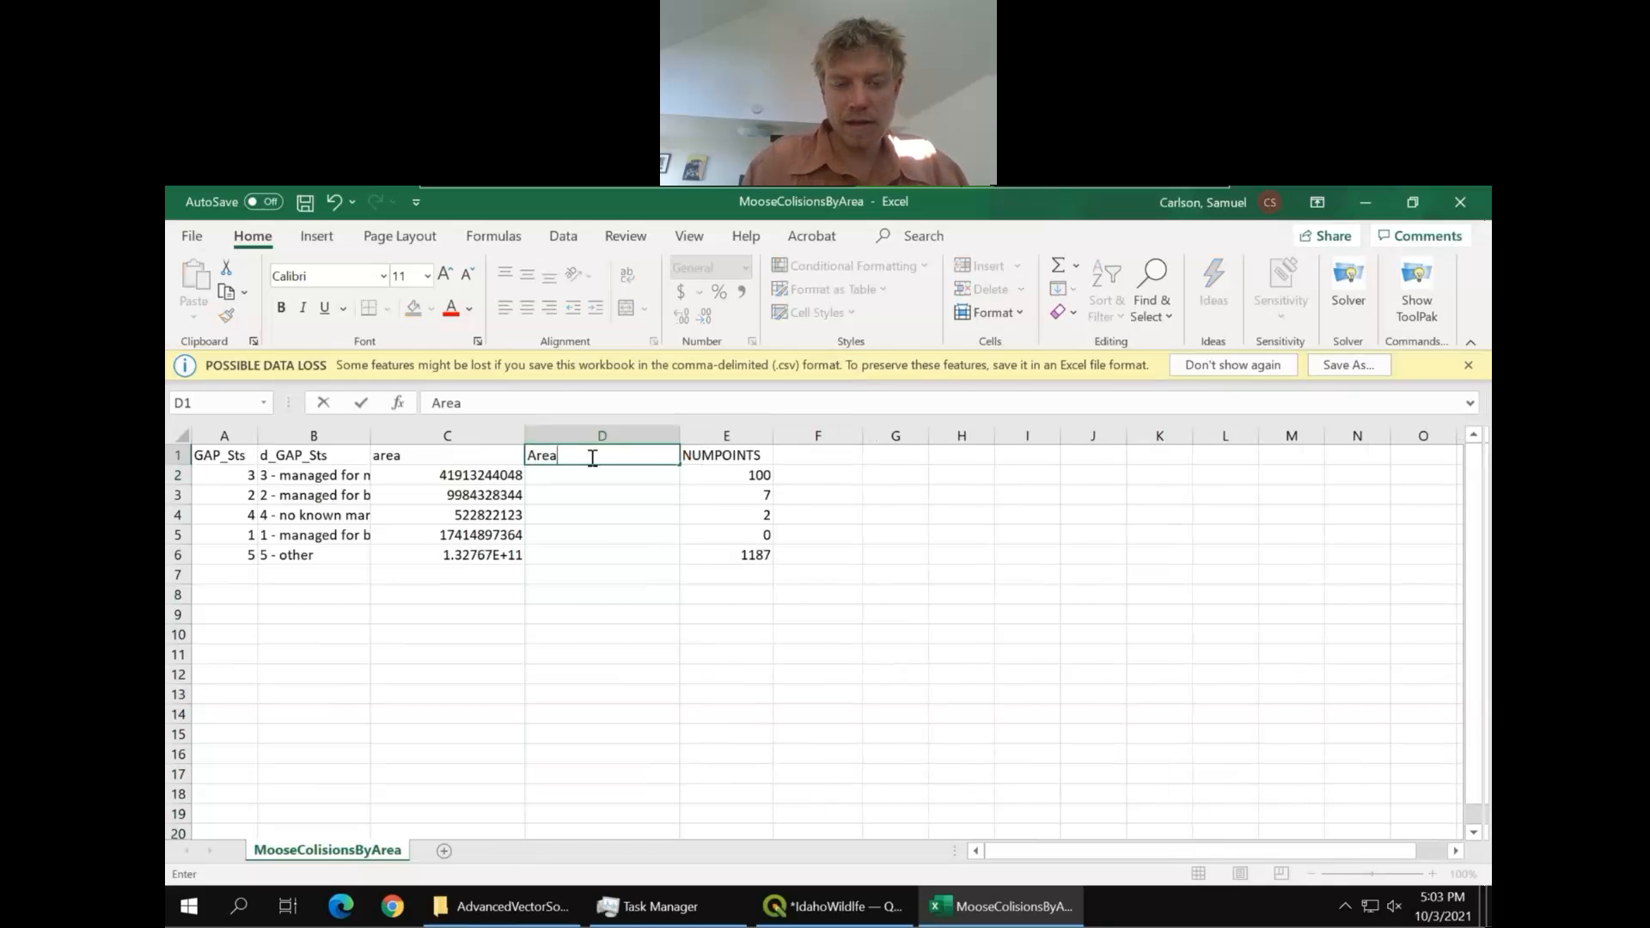
pyautogui.write('_km2')
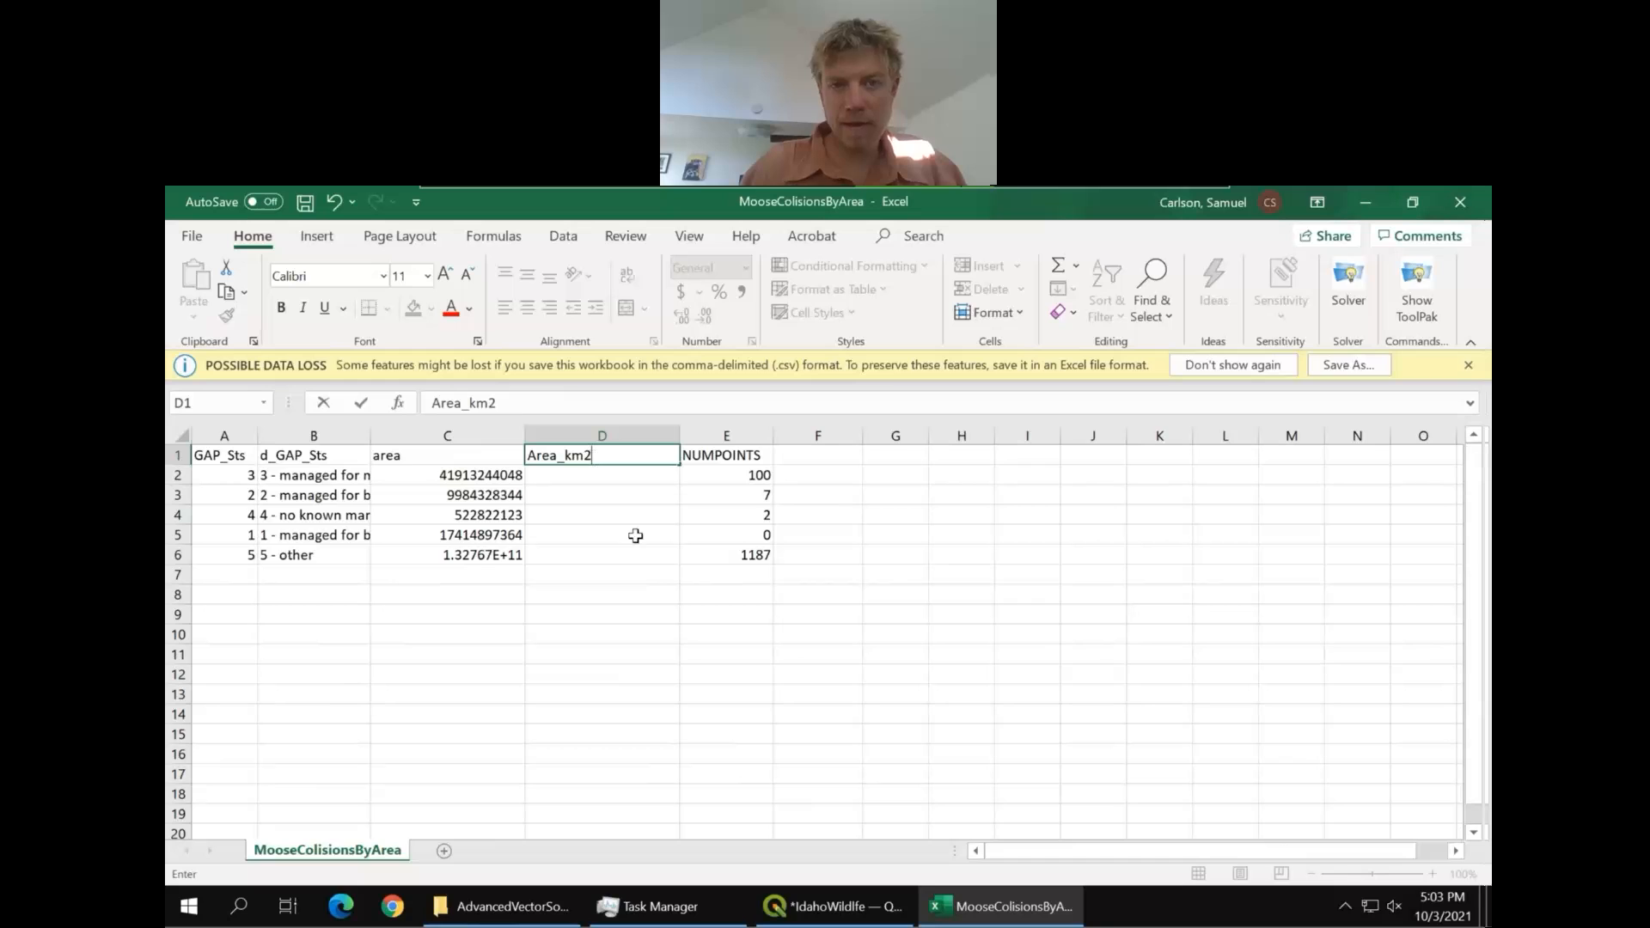
# Enter the area conversion formula =C2/(100^2) in the first data cell under Area_km2
pyautogui.click(589, 474)
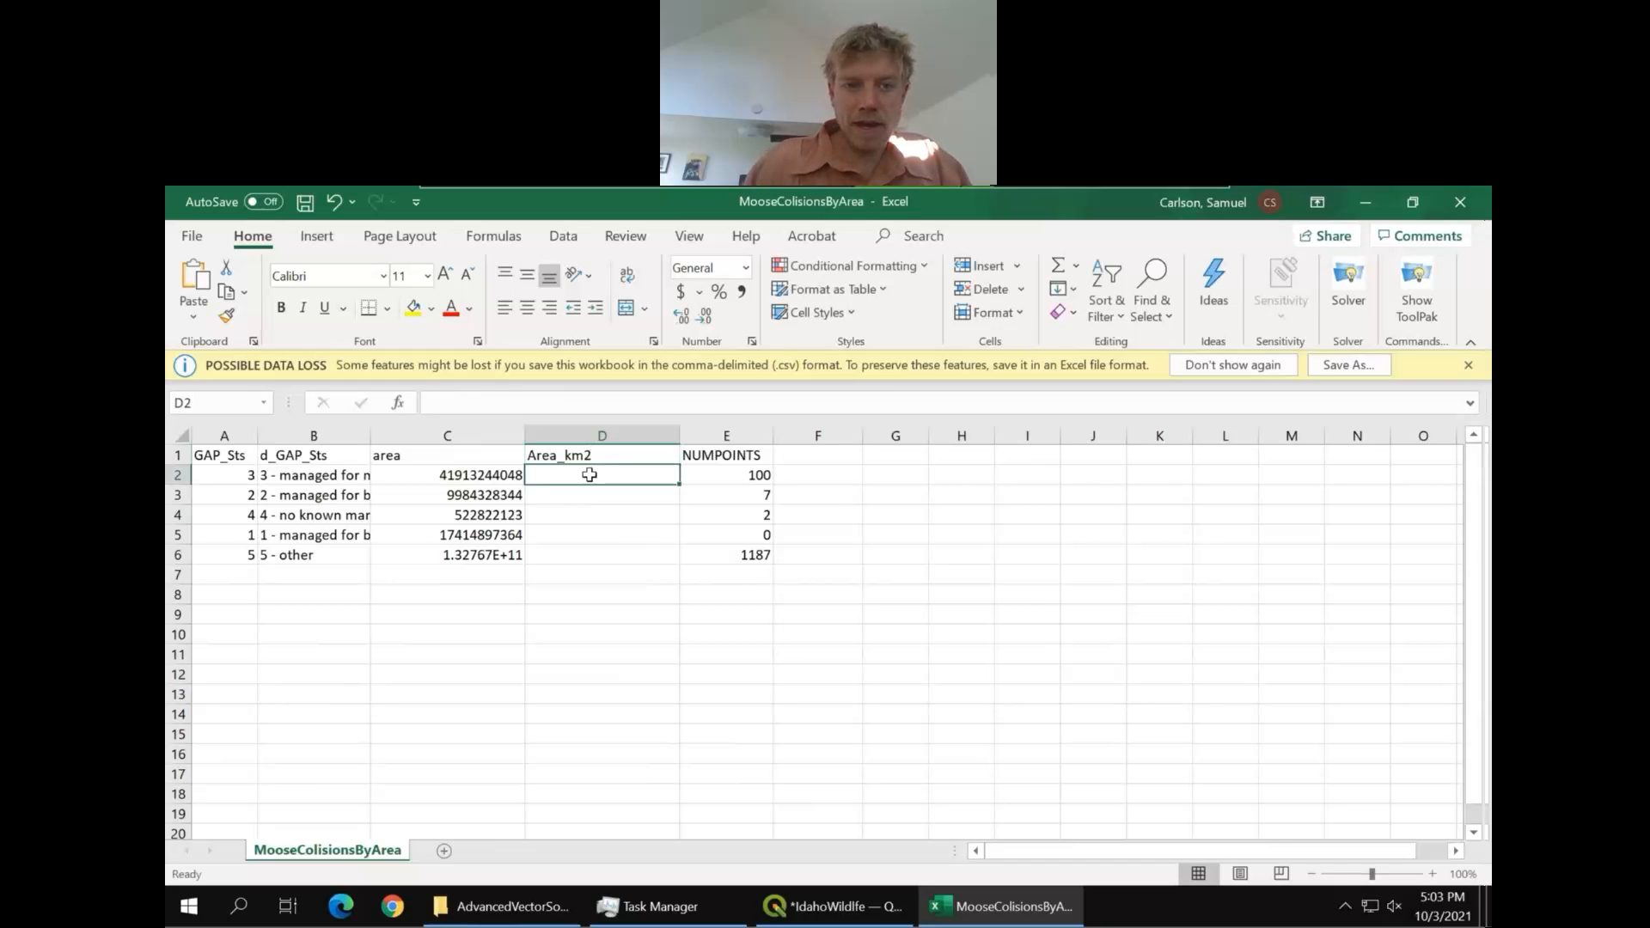
pyautogui.write('=')
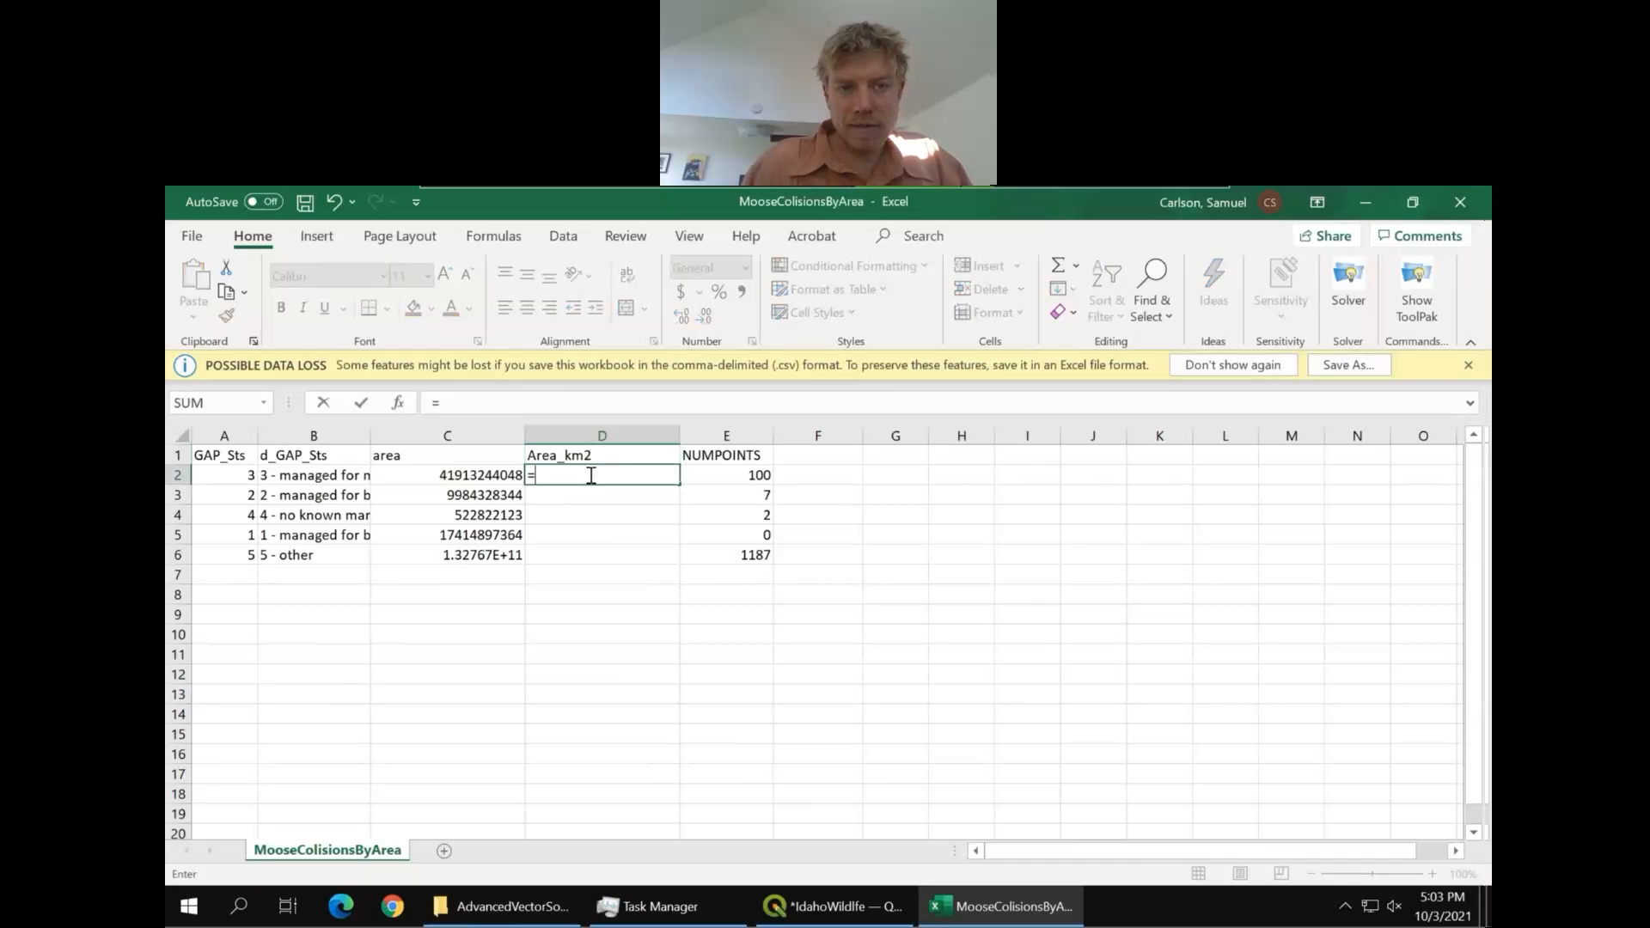
pyautogui.click(492, 478)
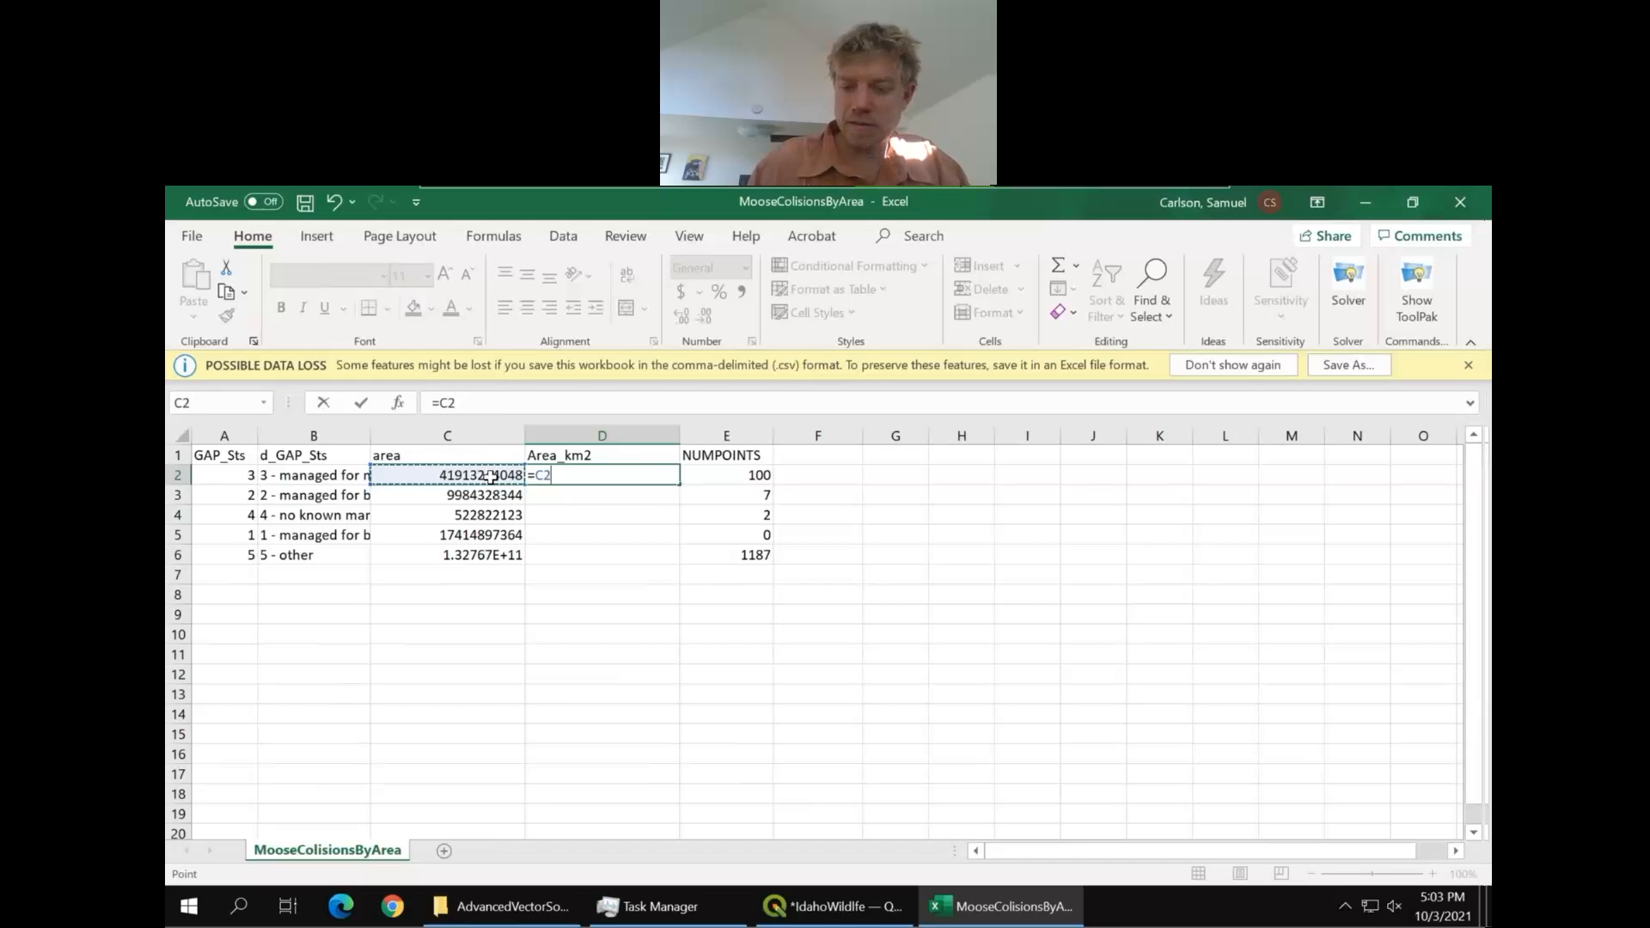
pyautogui.write('/')
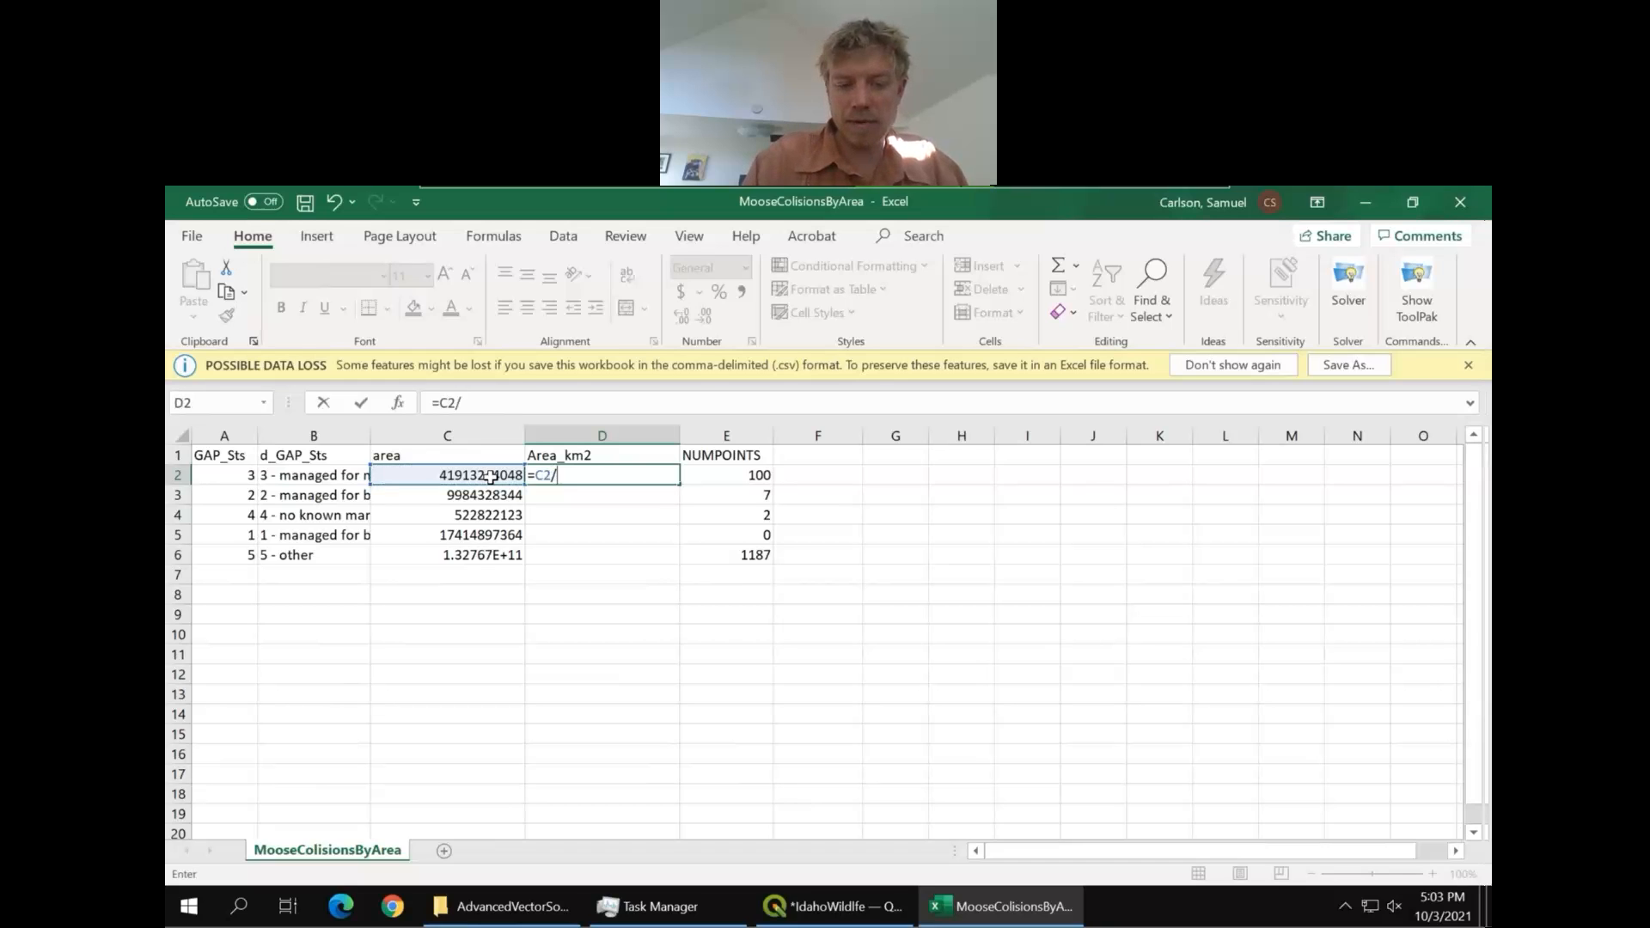
pyautogui.write('(100^2')
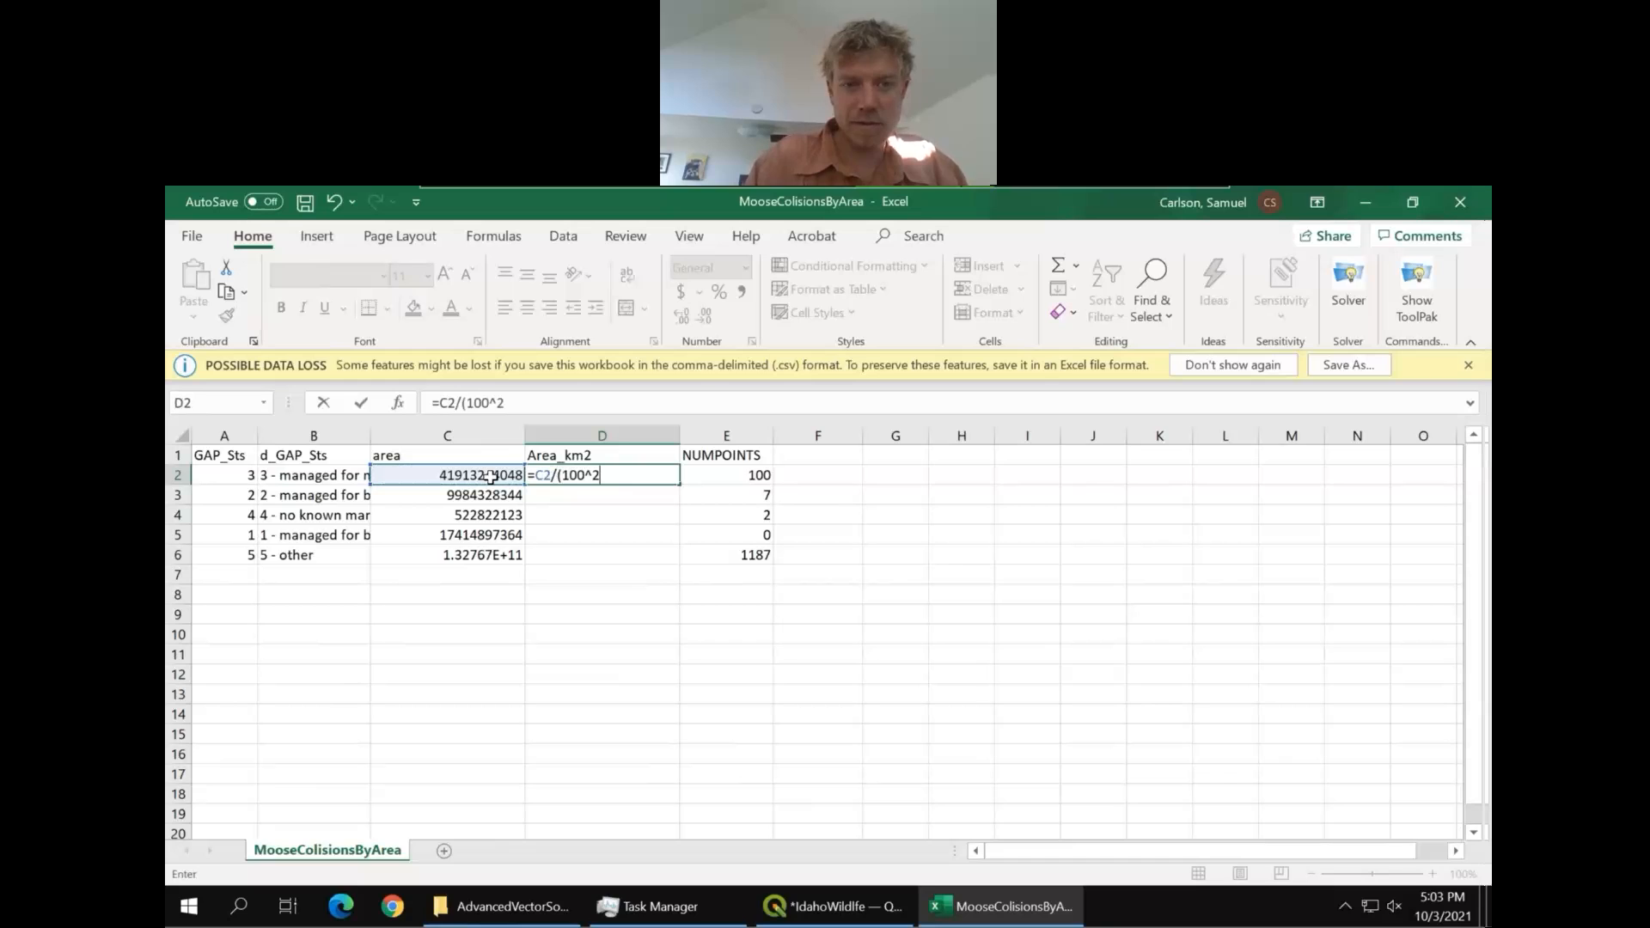
pyautogui.write(')')
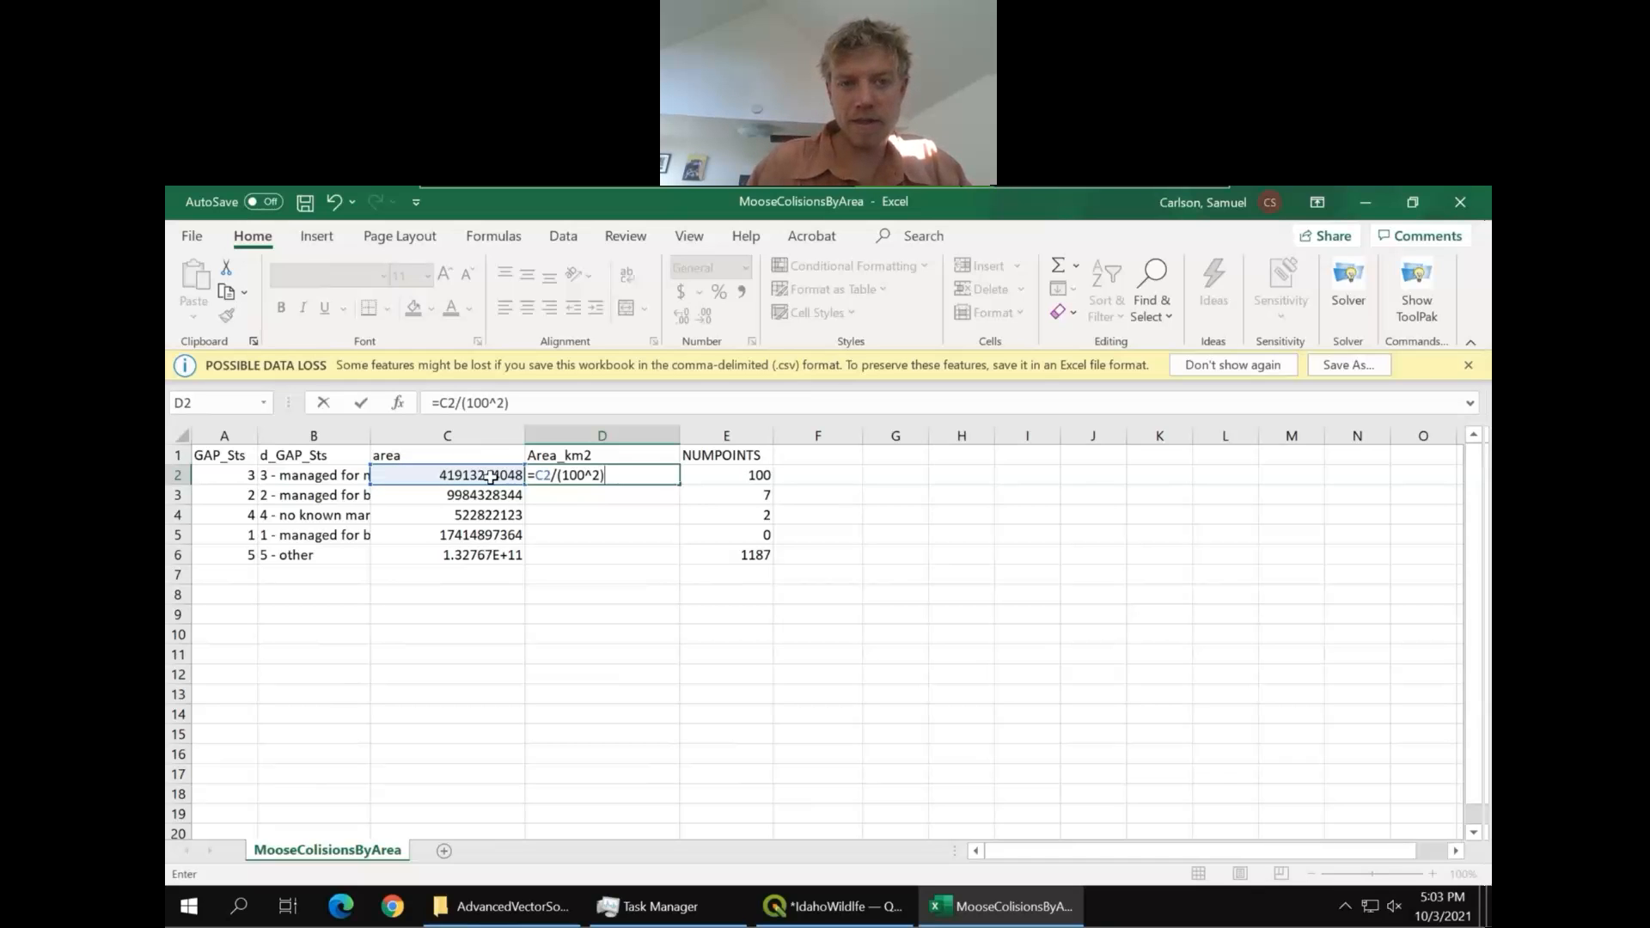
pyautogui.press('Left')
pyautogui.press('Left')
pyautogui.click(490, 477)
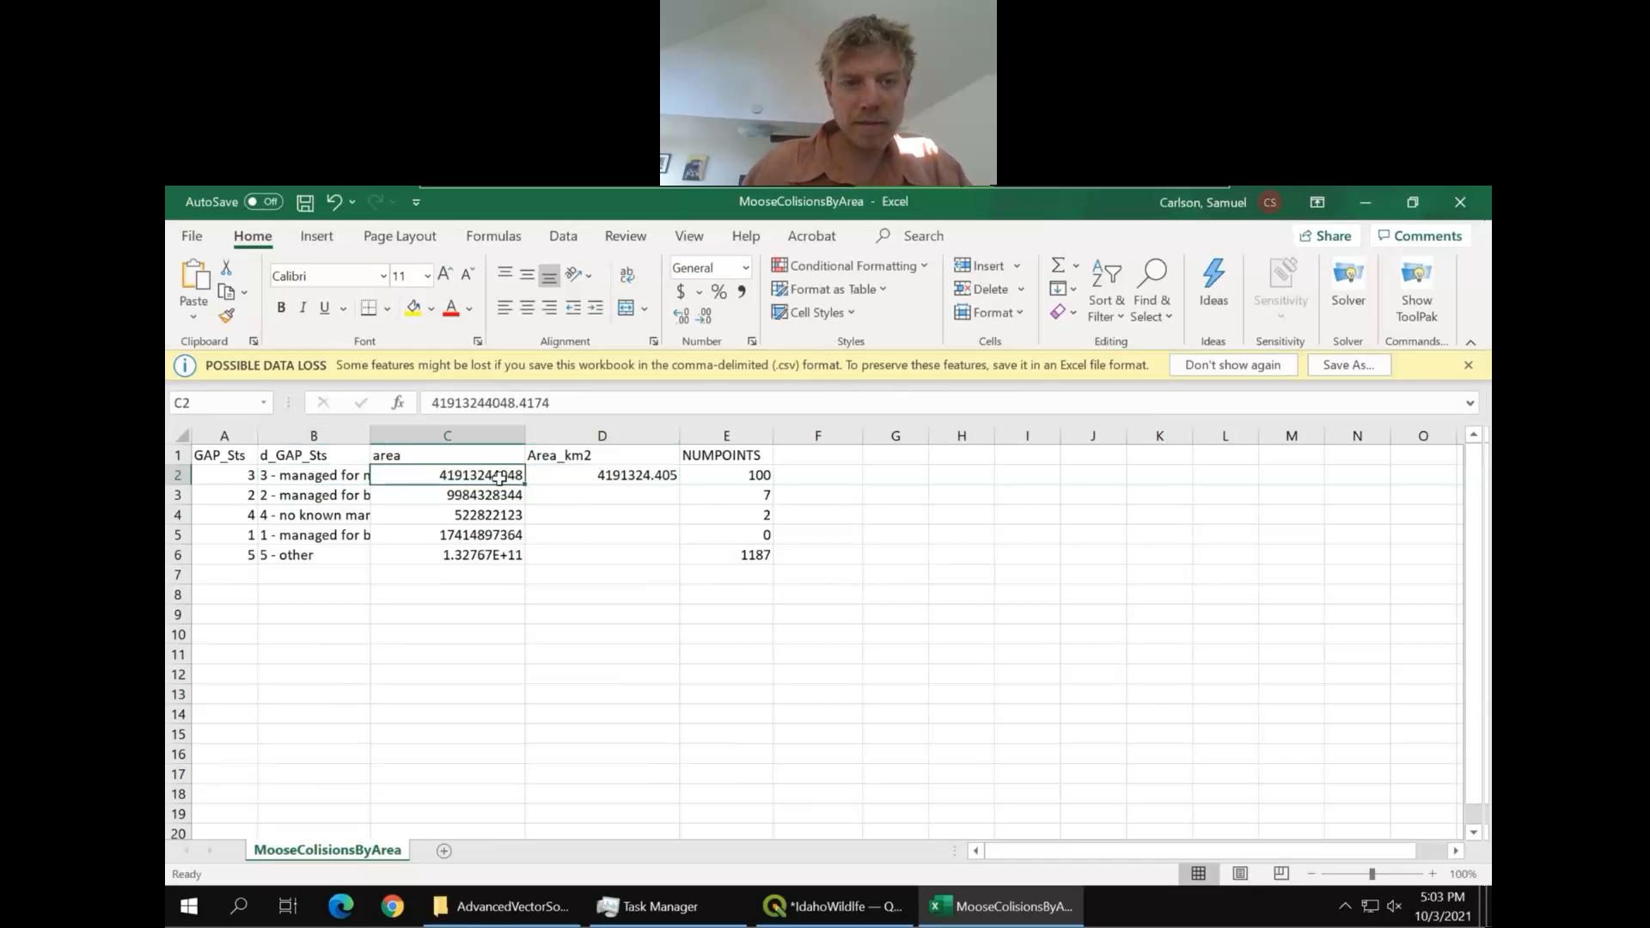
# Correct the formula in D2 to =C2/(1000^2) and fill it down through D6
pyautogui.click(545, 478)
pyautogui.click(488, 403)
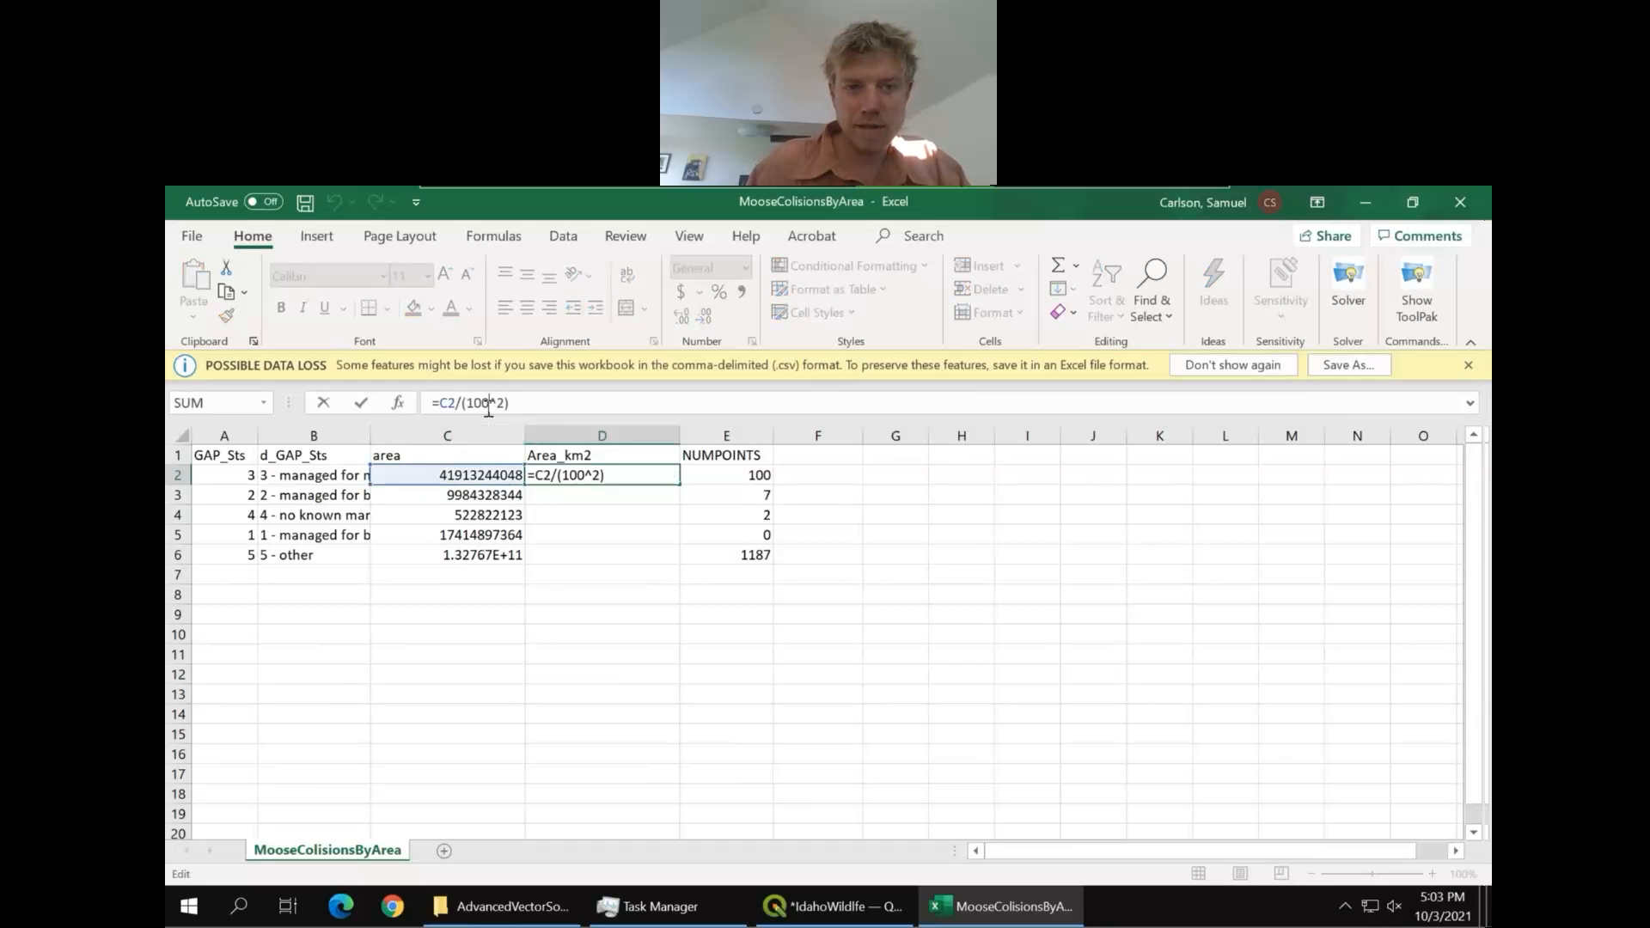
pyautogui.write('0')
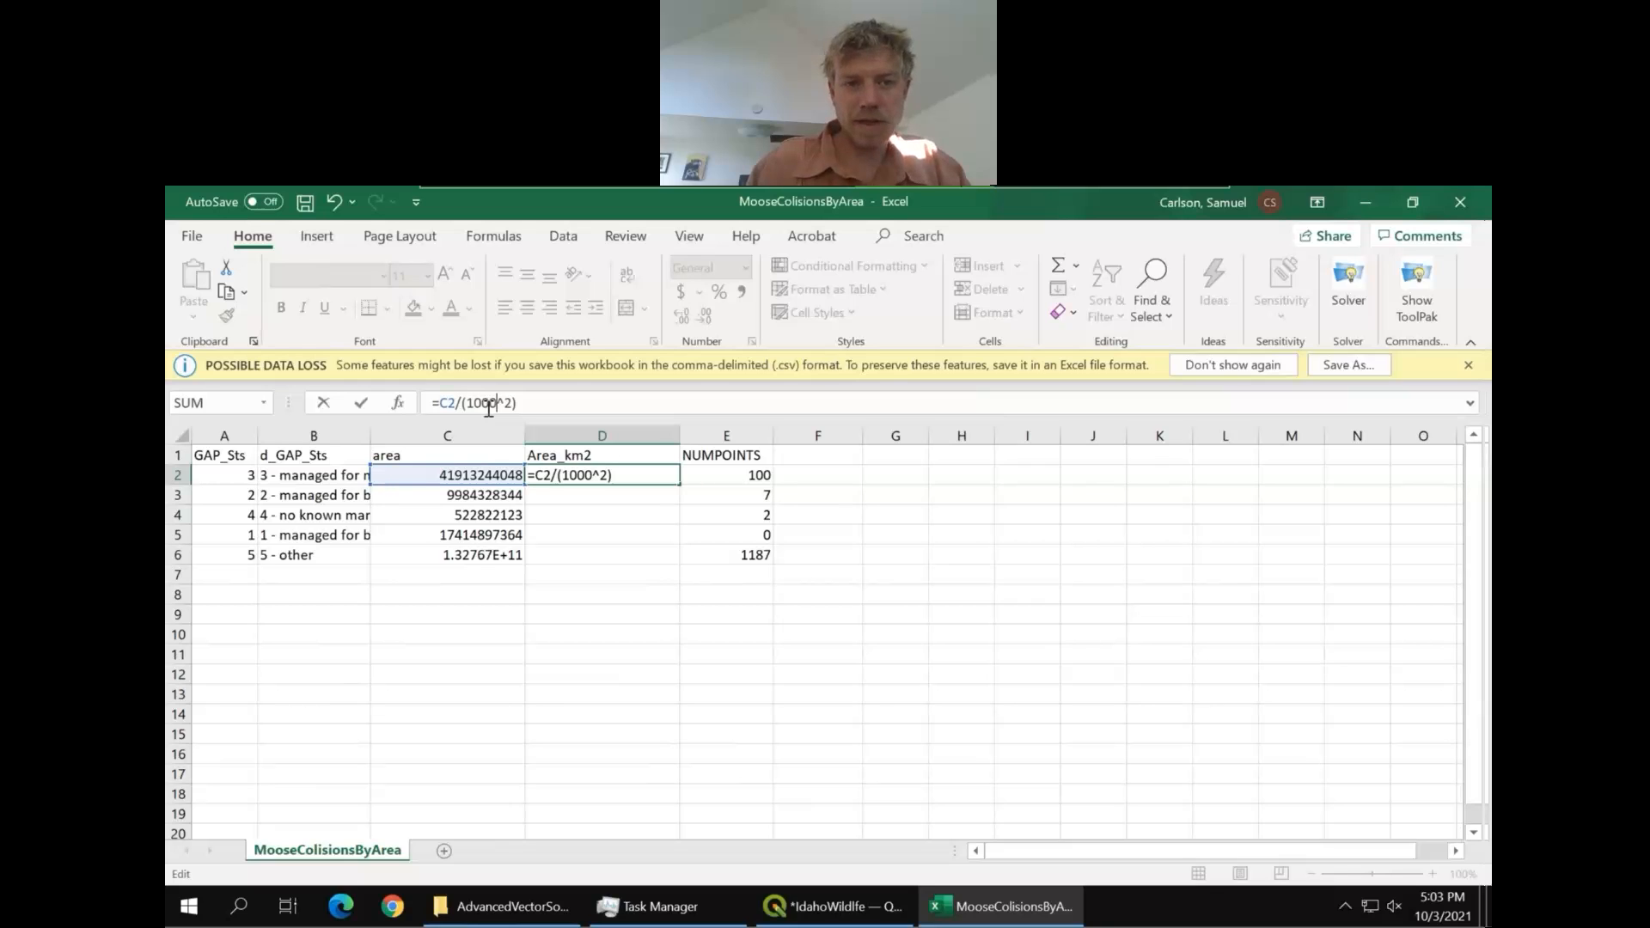
pyautogui.hotkey('ctrl', 'Return')
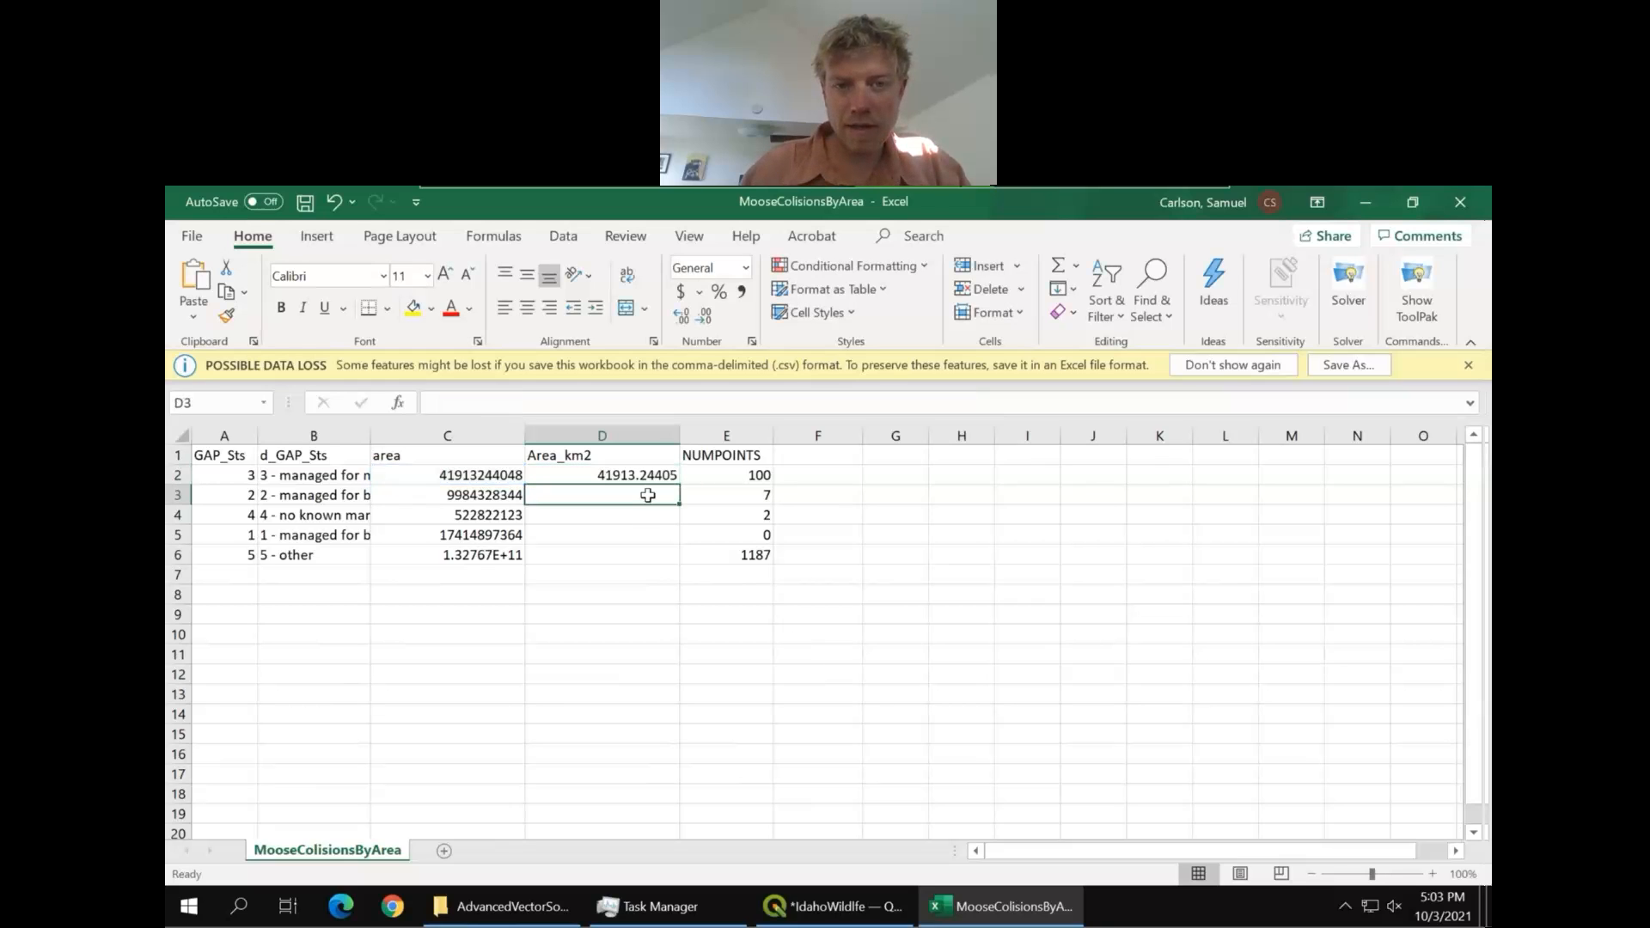
pyautogui.moveTo(680, 483); pyautogui.dragTo(755, 514)
# Calculate collisions per square kilometre in F2 with =E2/D2 and fill the formula down through F6
pyautogui.click(801, 477)
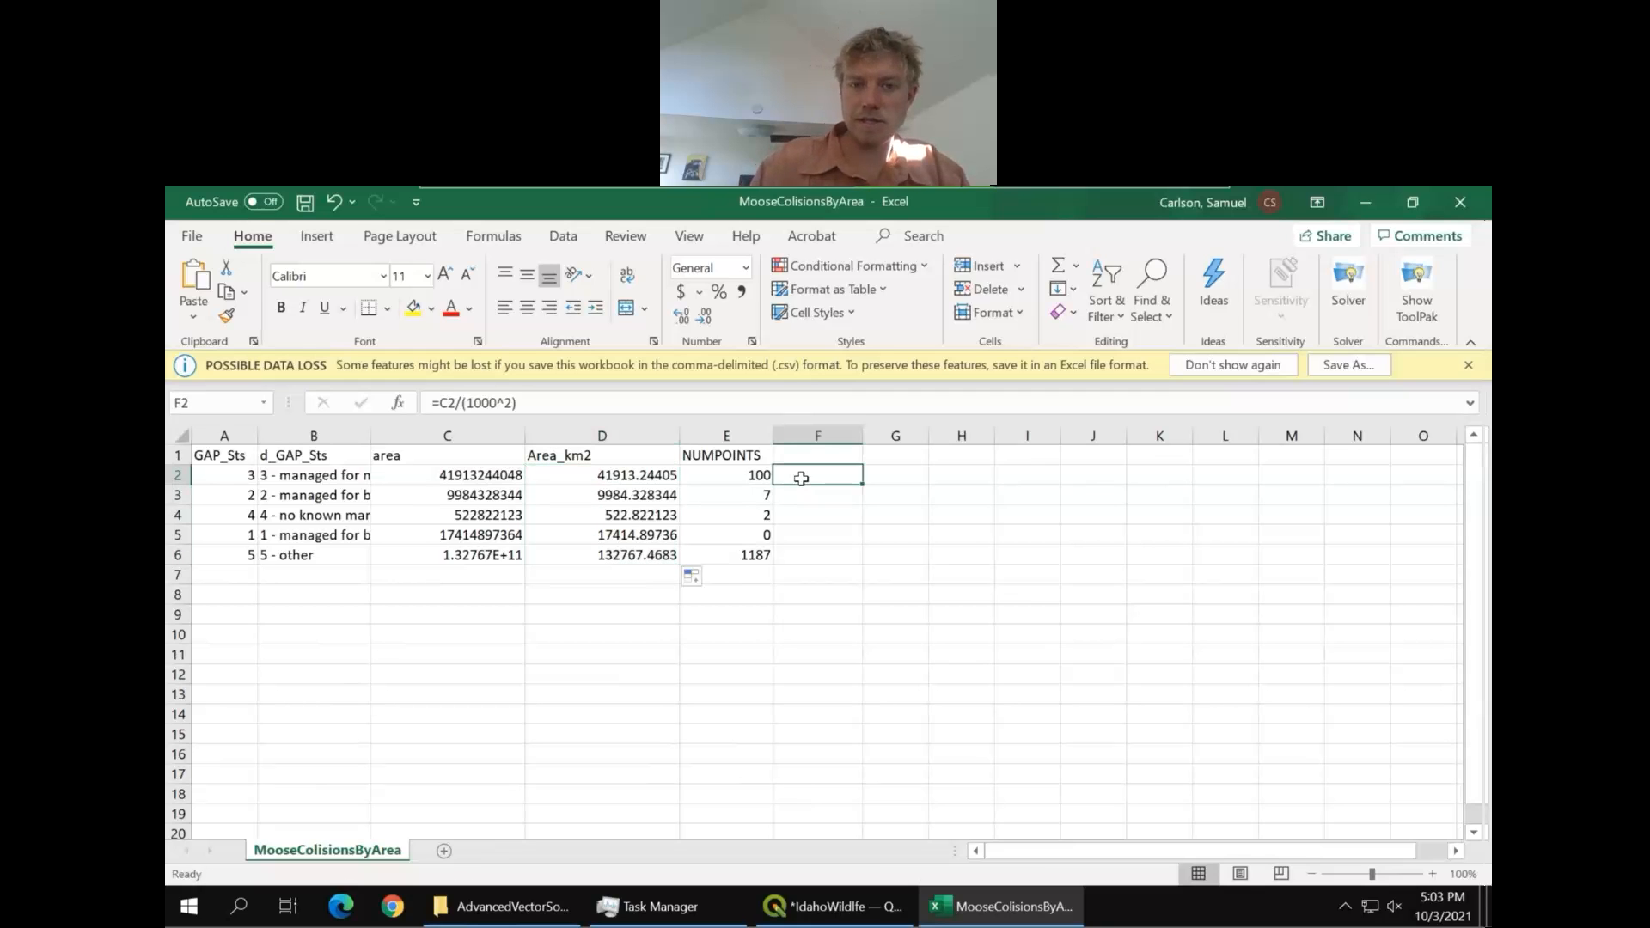
pyautogui.write('=')
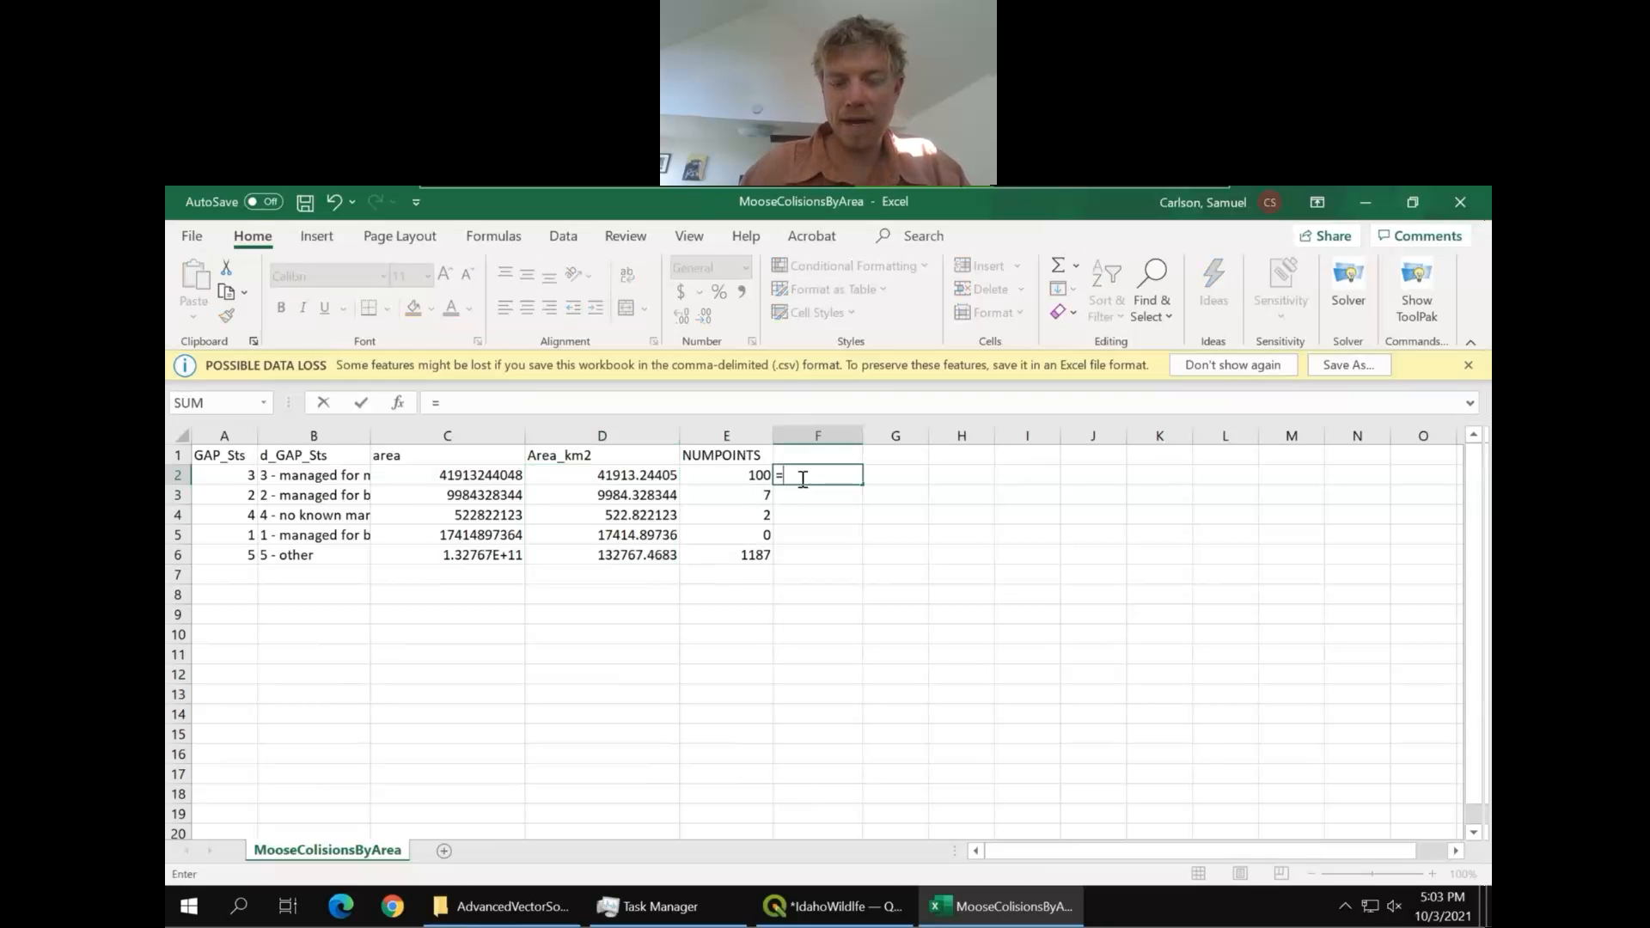
pyautogui.click(741, 478)
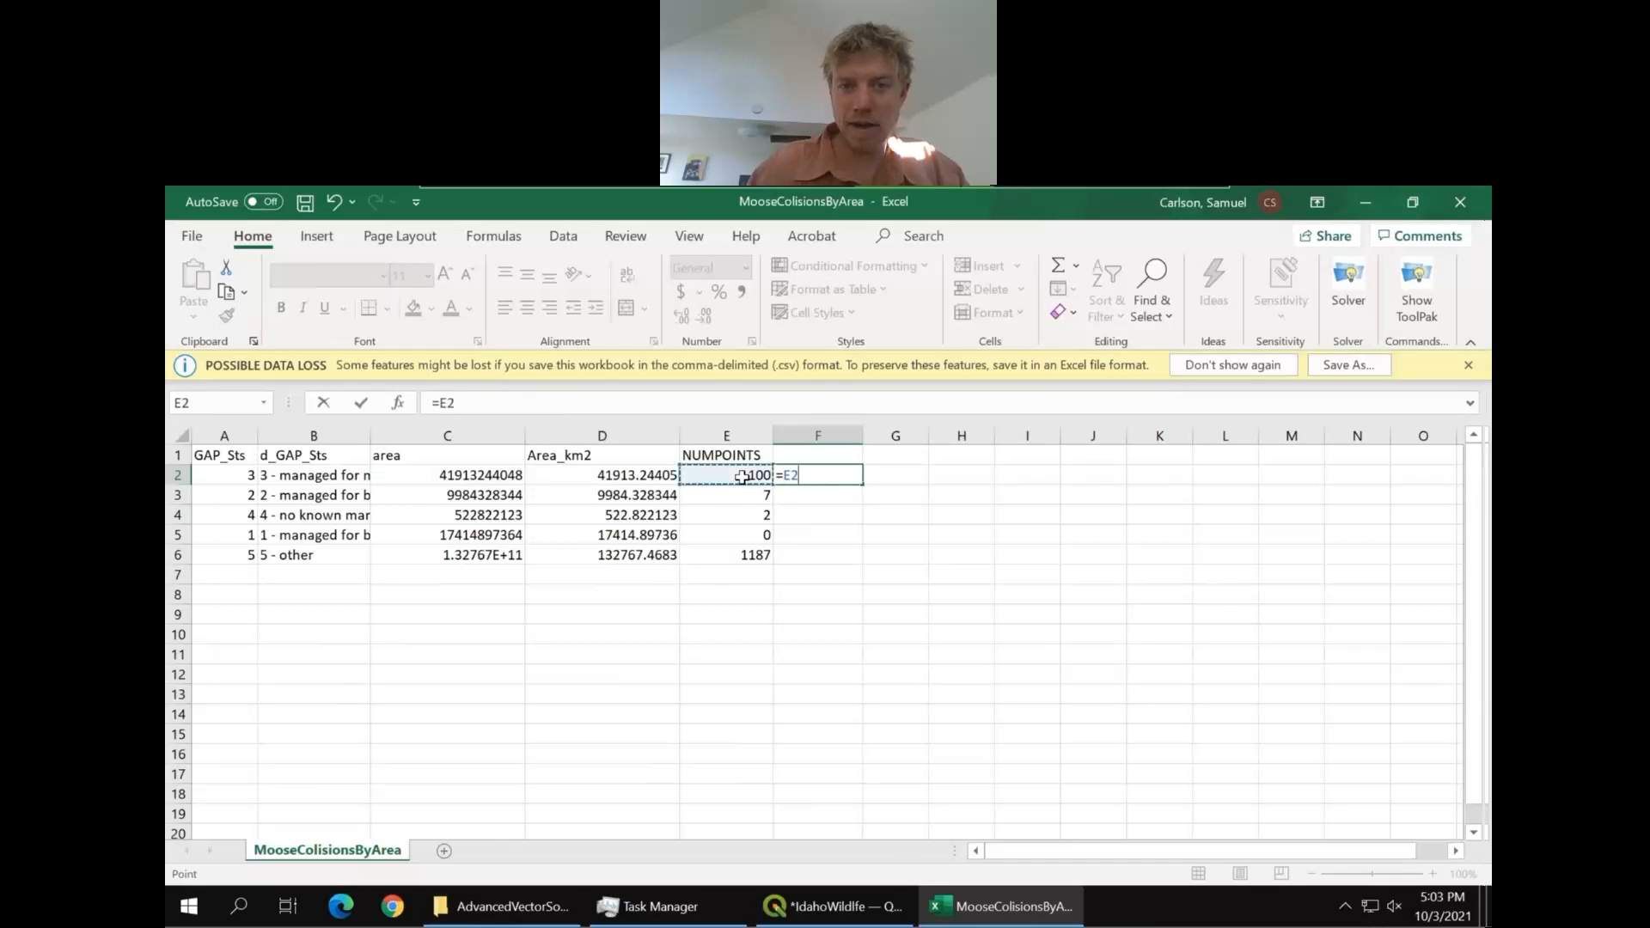
pyautogui.write('/')
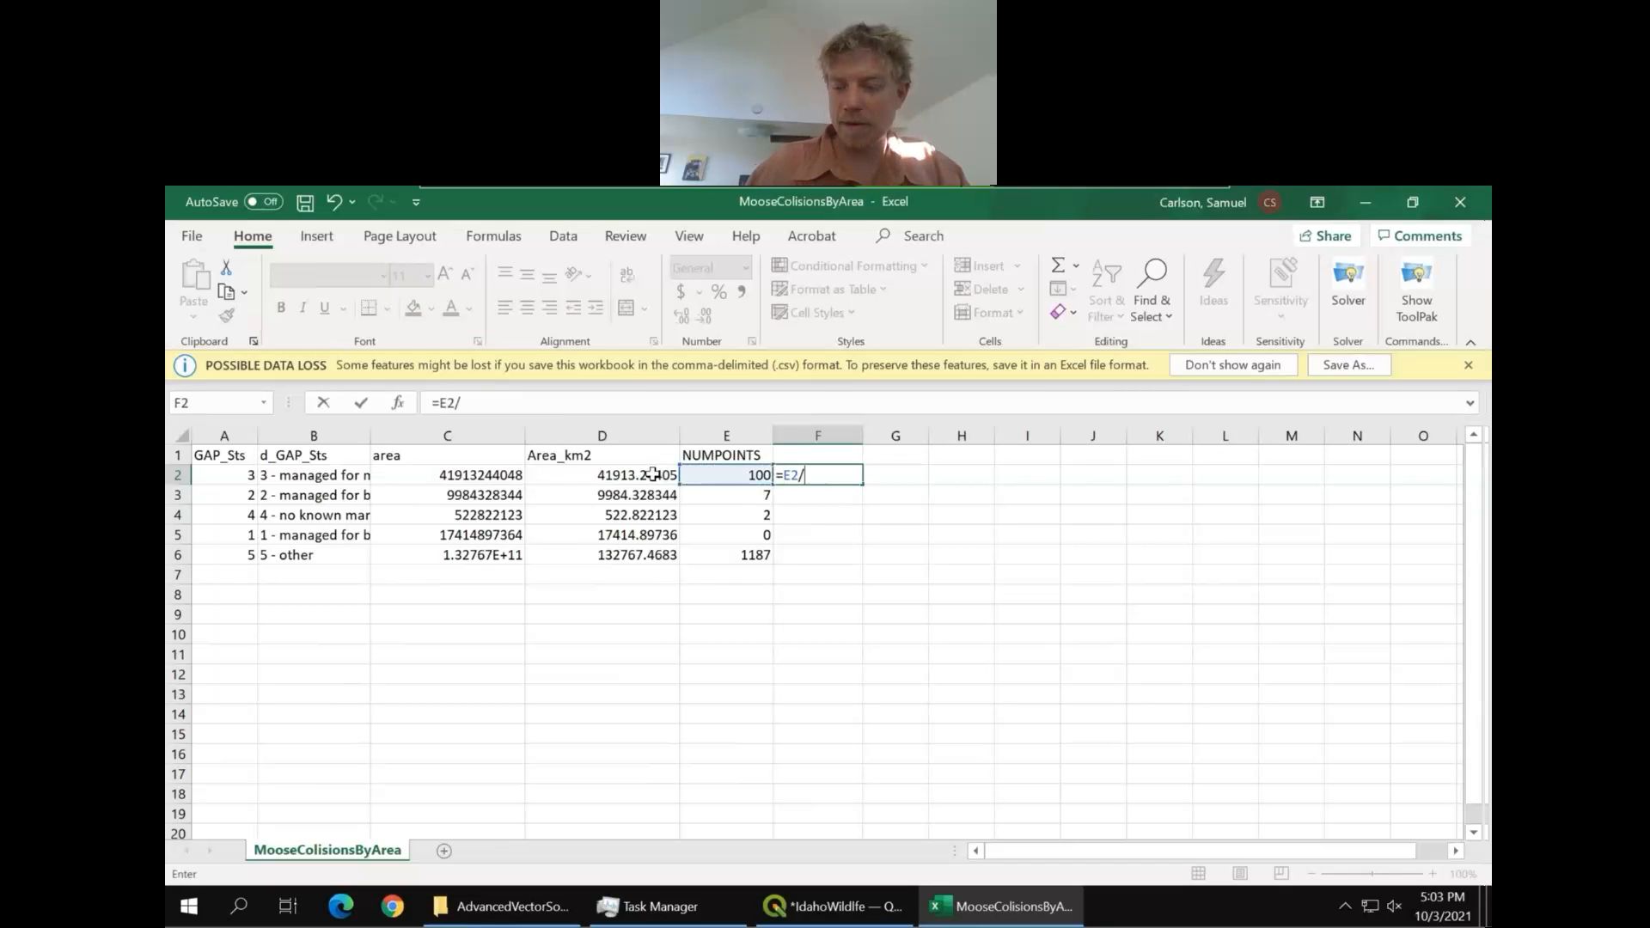
pyautogui.click(657, 475)
pyautogui.press('Return')
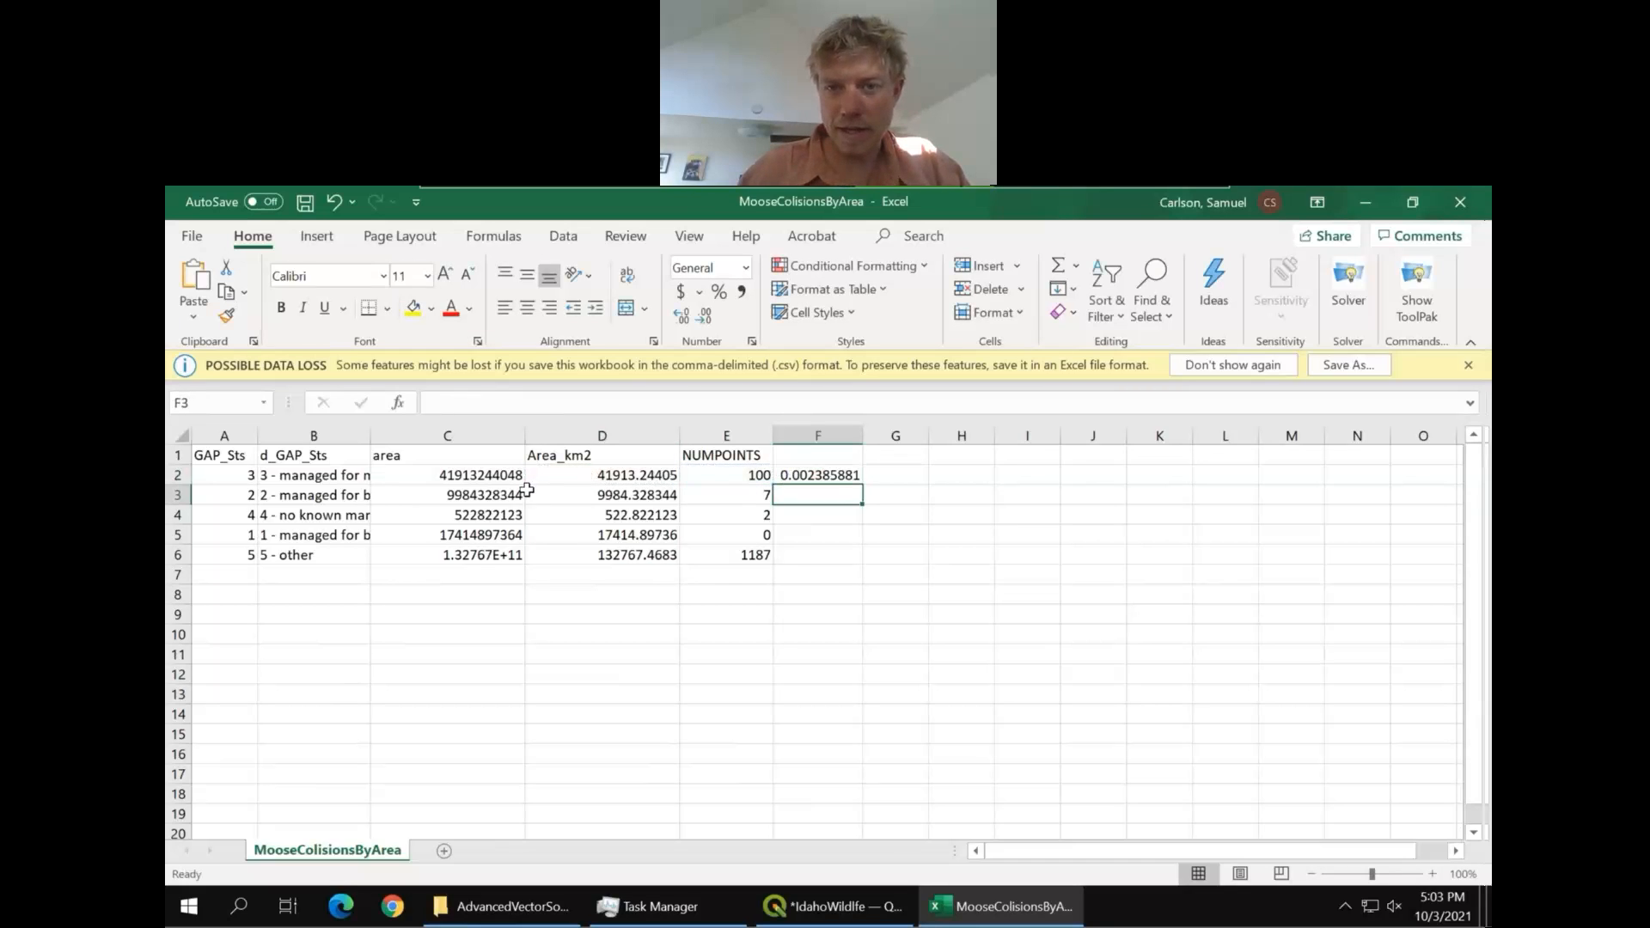
pyautogui.click(851, 478)
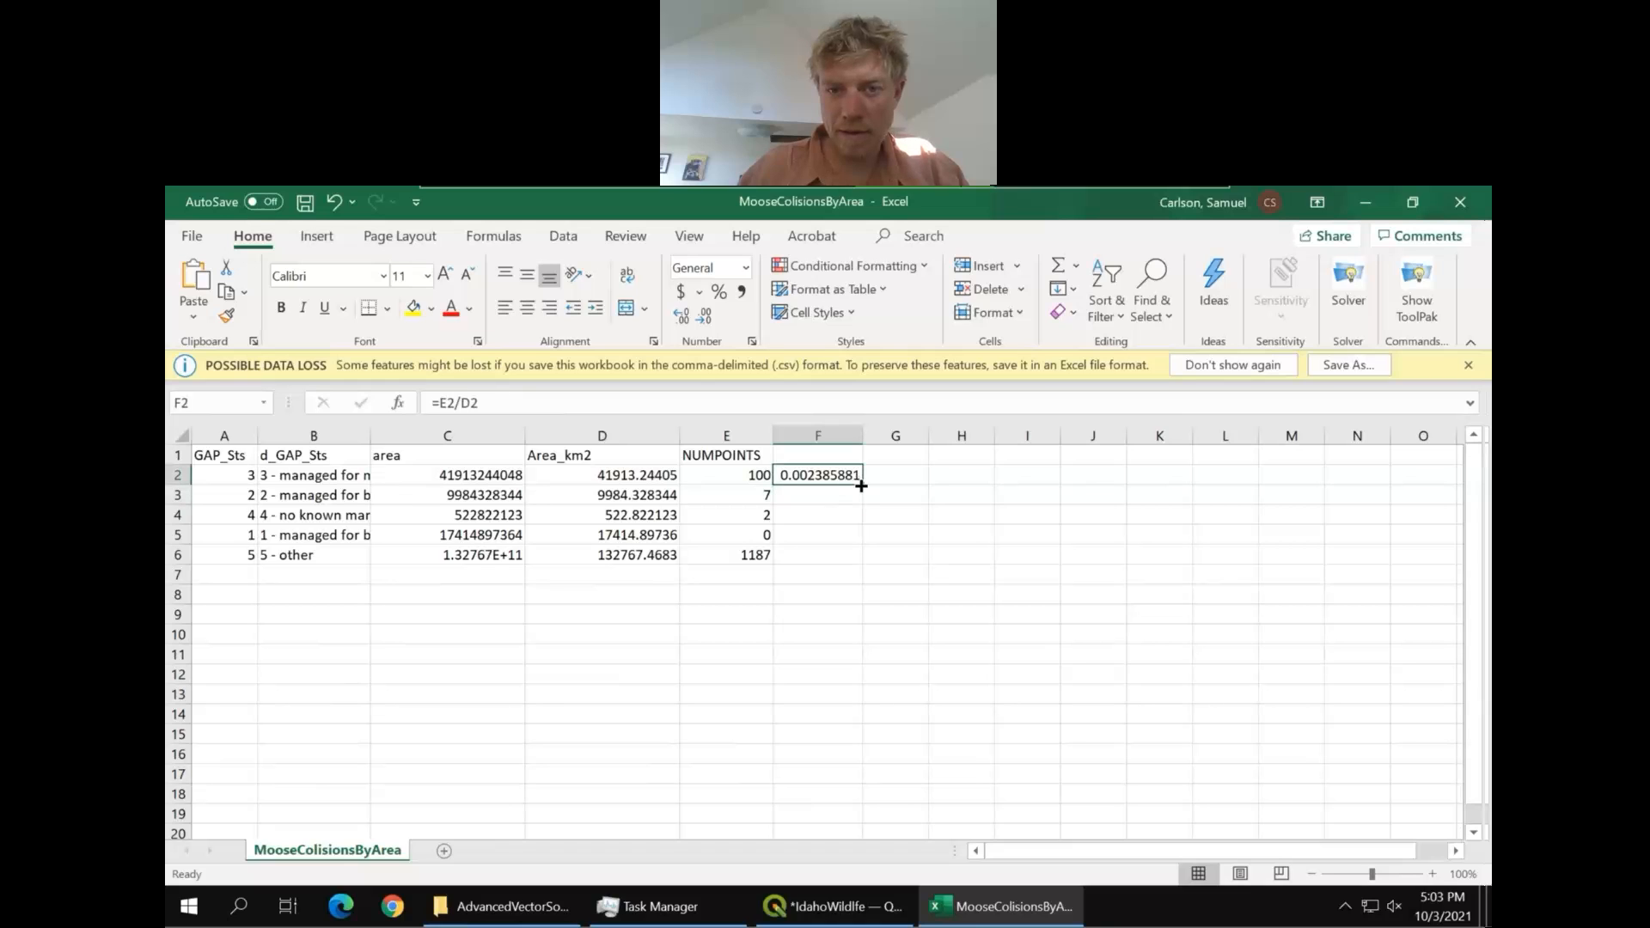
pyautogui.moveTo(861, 486); pyautogui.dragTo(864, 567)
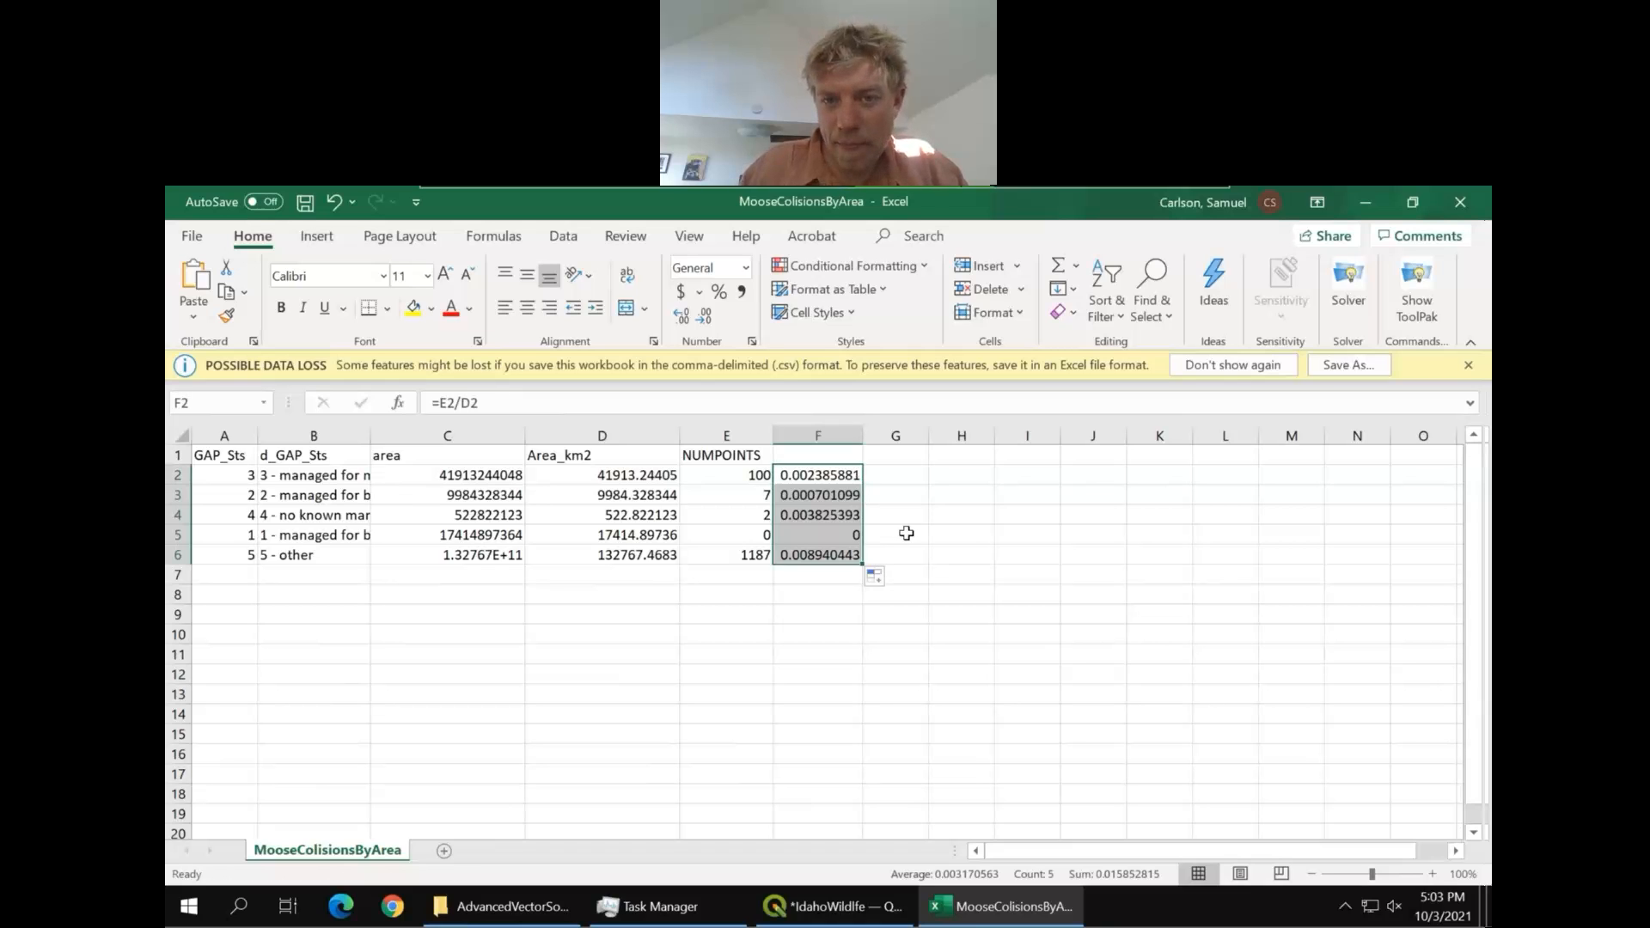
pyautogui.click(906, 533)
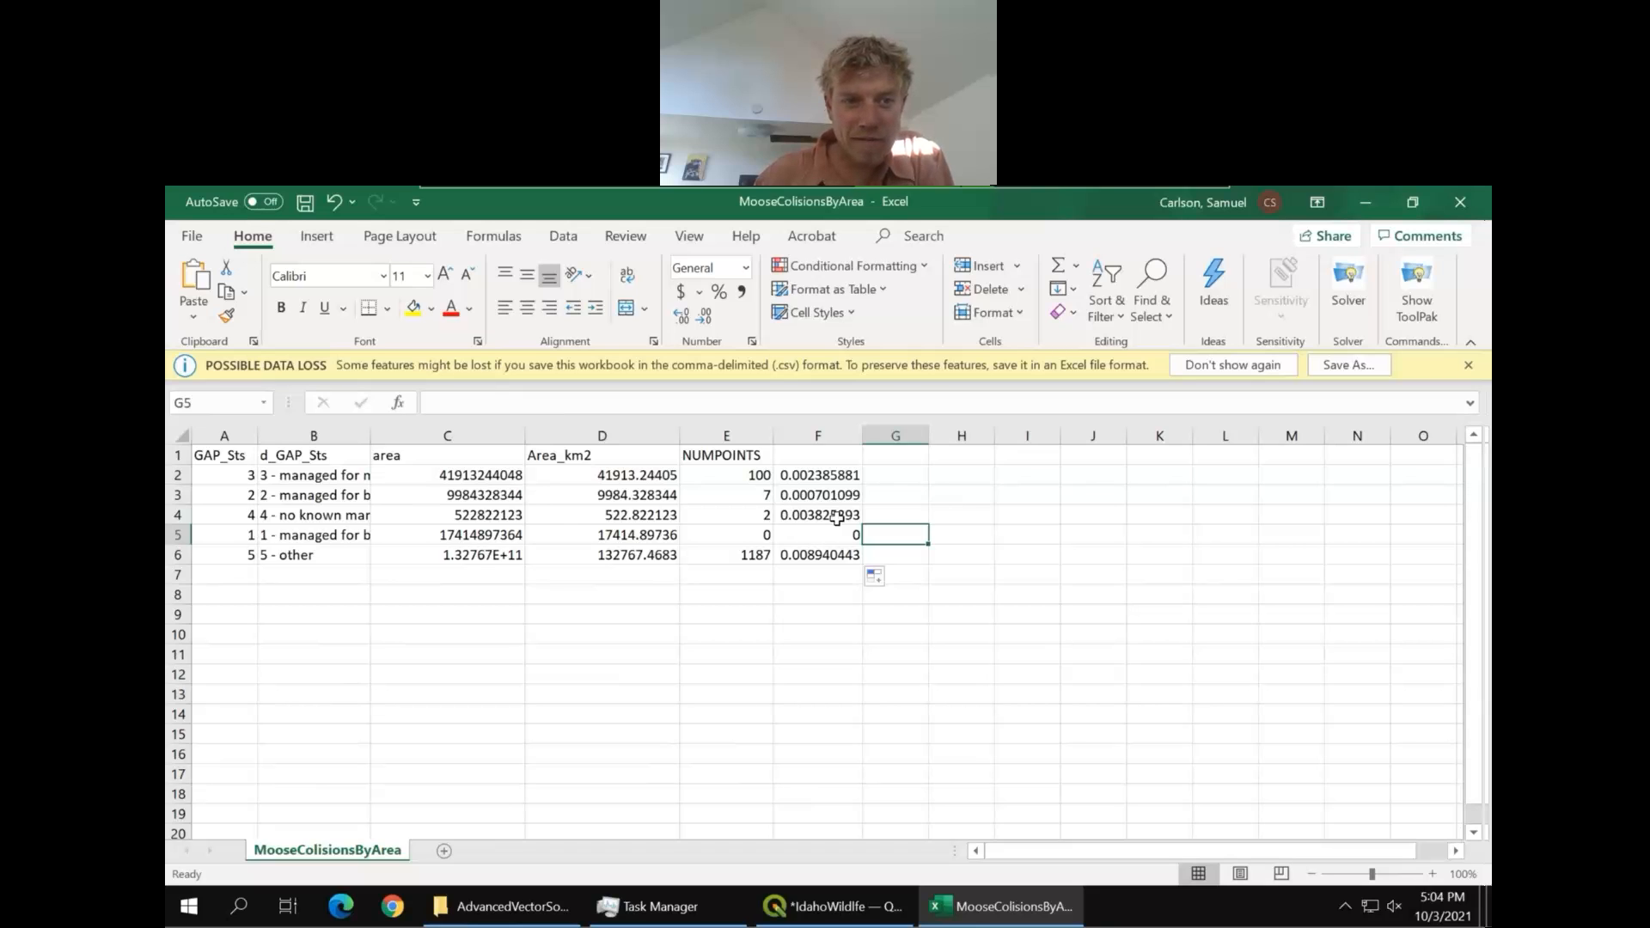
# Widen the d_GAP_Sts column further, to a width of about 25
pyautogui.moveTo(371, 439); pyautogui.dragTo(455, 461)
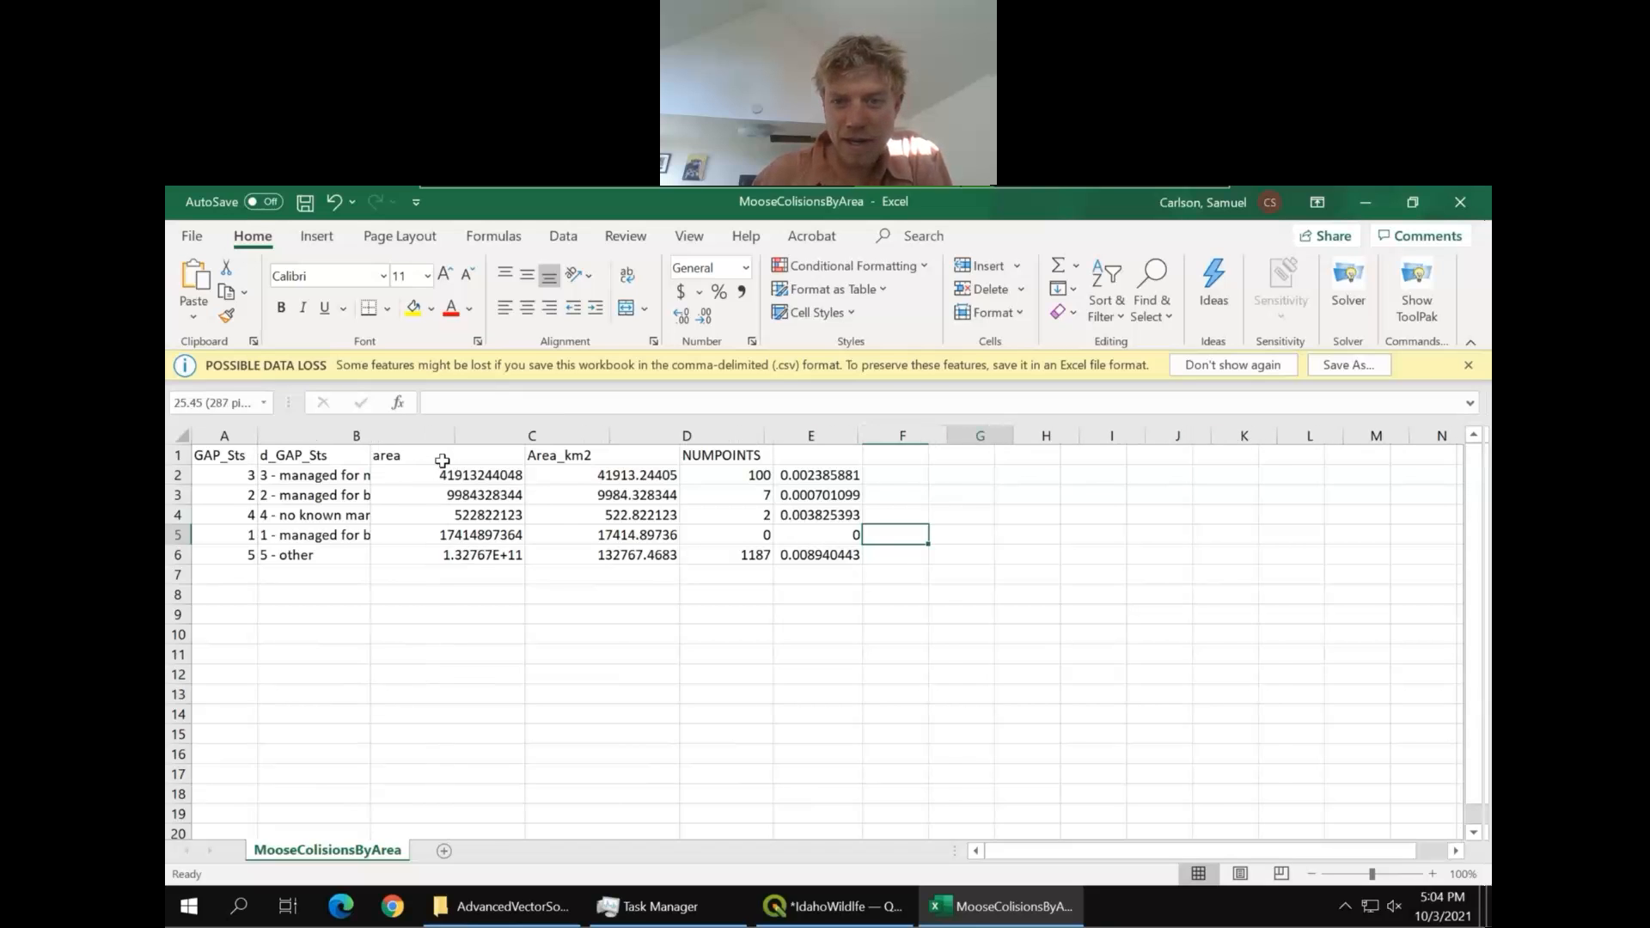
# Inspect the collision rate and point count for GAP status 1, and the whole row for status 5 - other
pyautogui.click(894, 537)
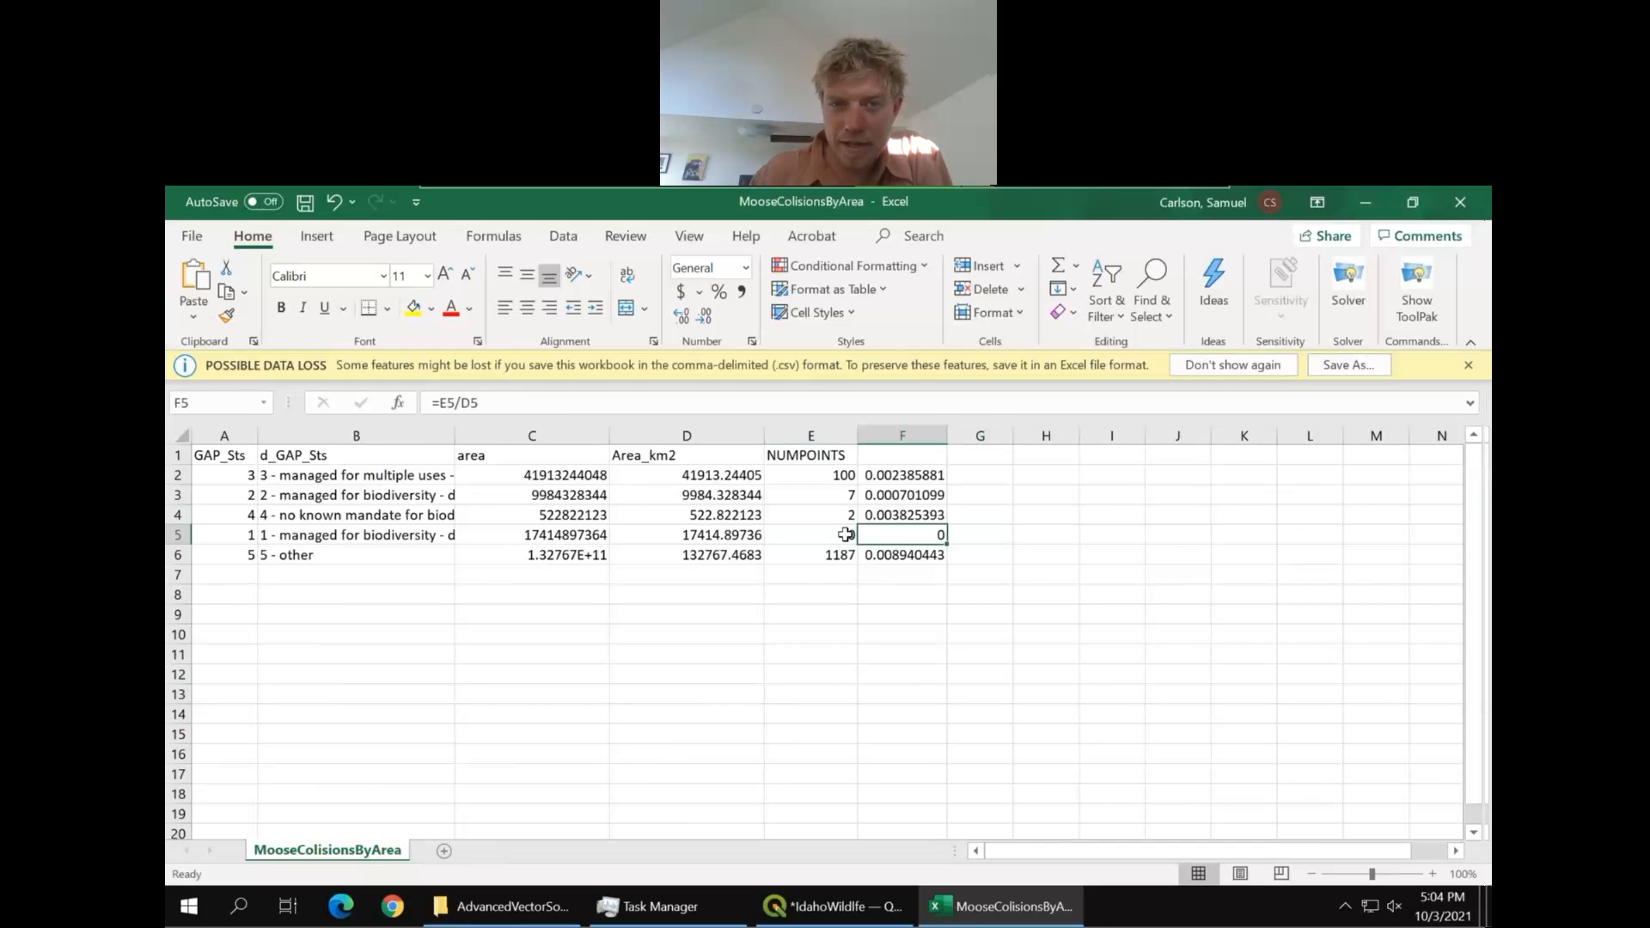
pyautogui.click(845, 535)
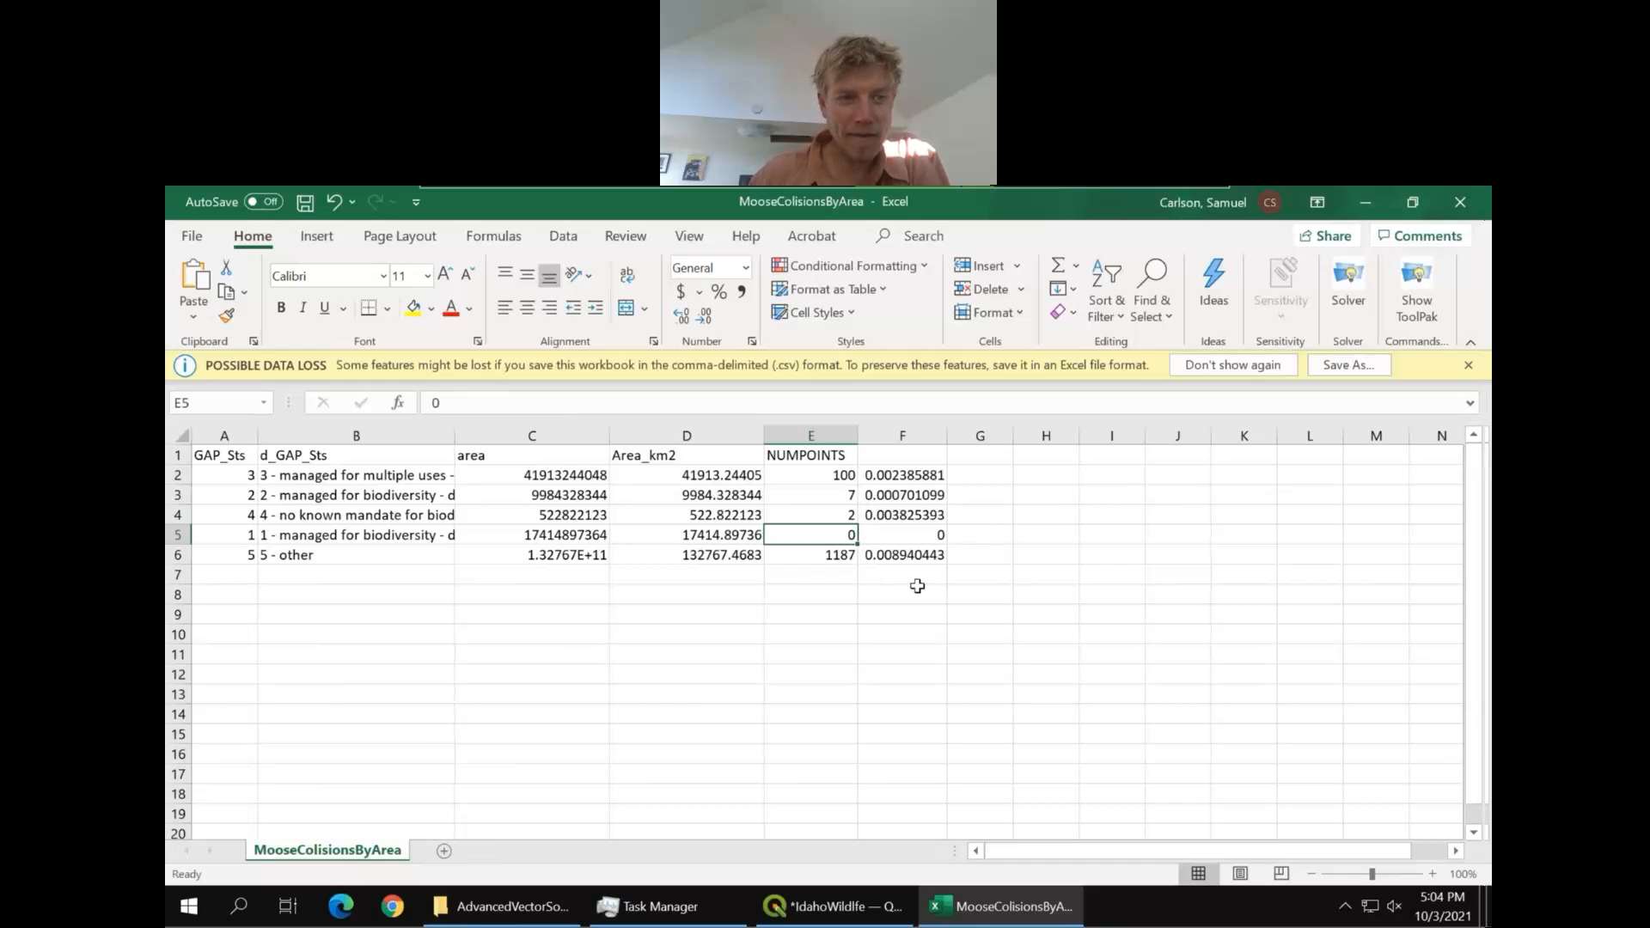
pyautogui.click(178, 556)
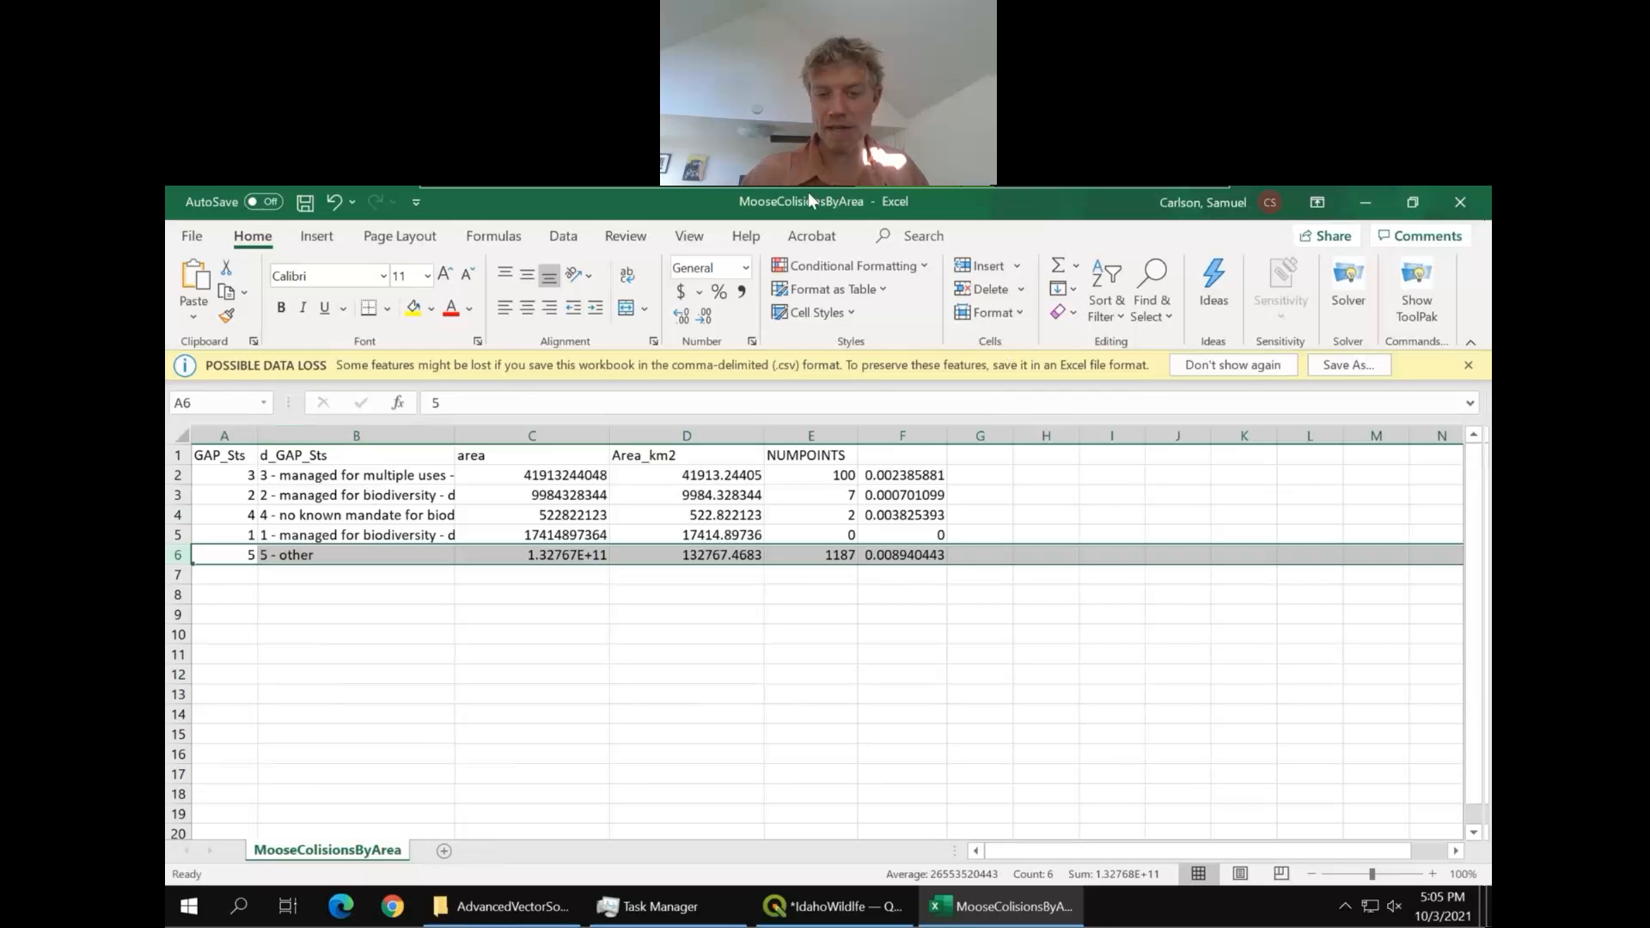
# Switch to QGIS and save the IdahoWildlife project
pyautogui.click(831, 916)
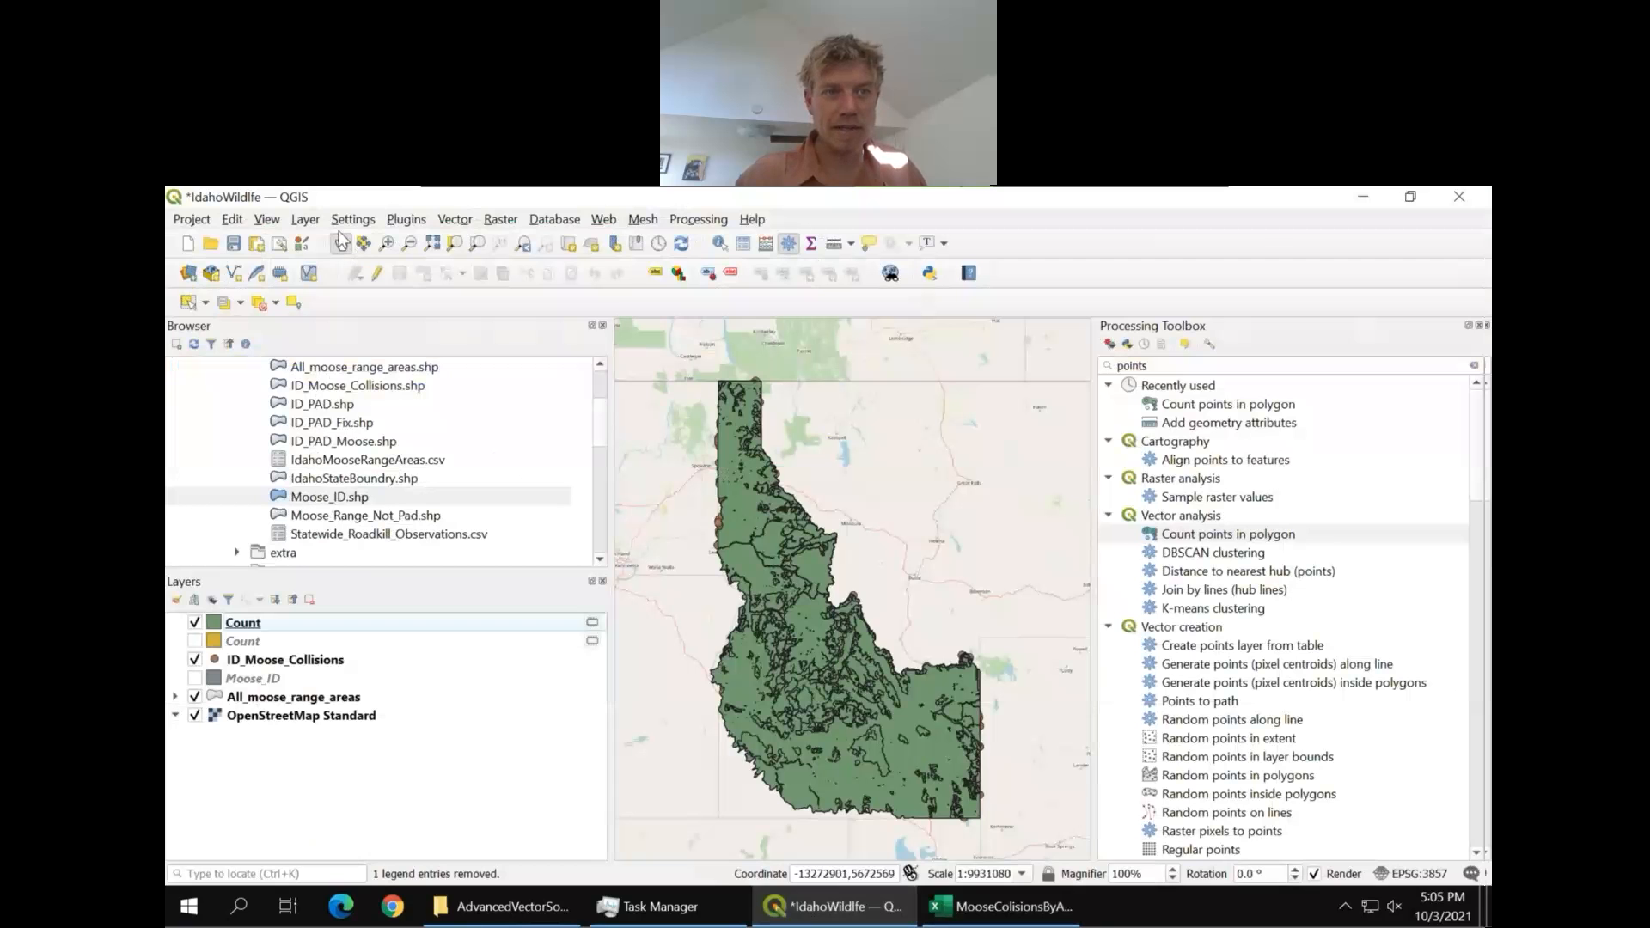
pyautogui.click(234, 245)
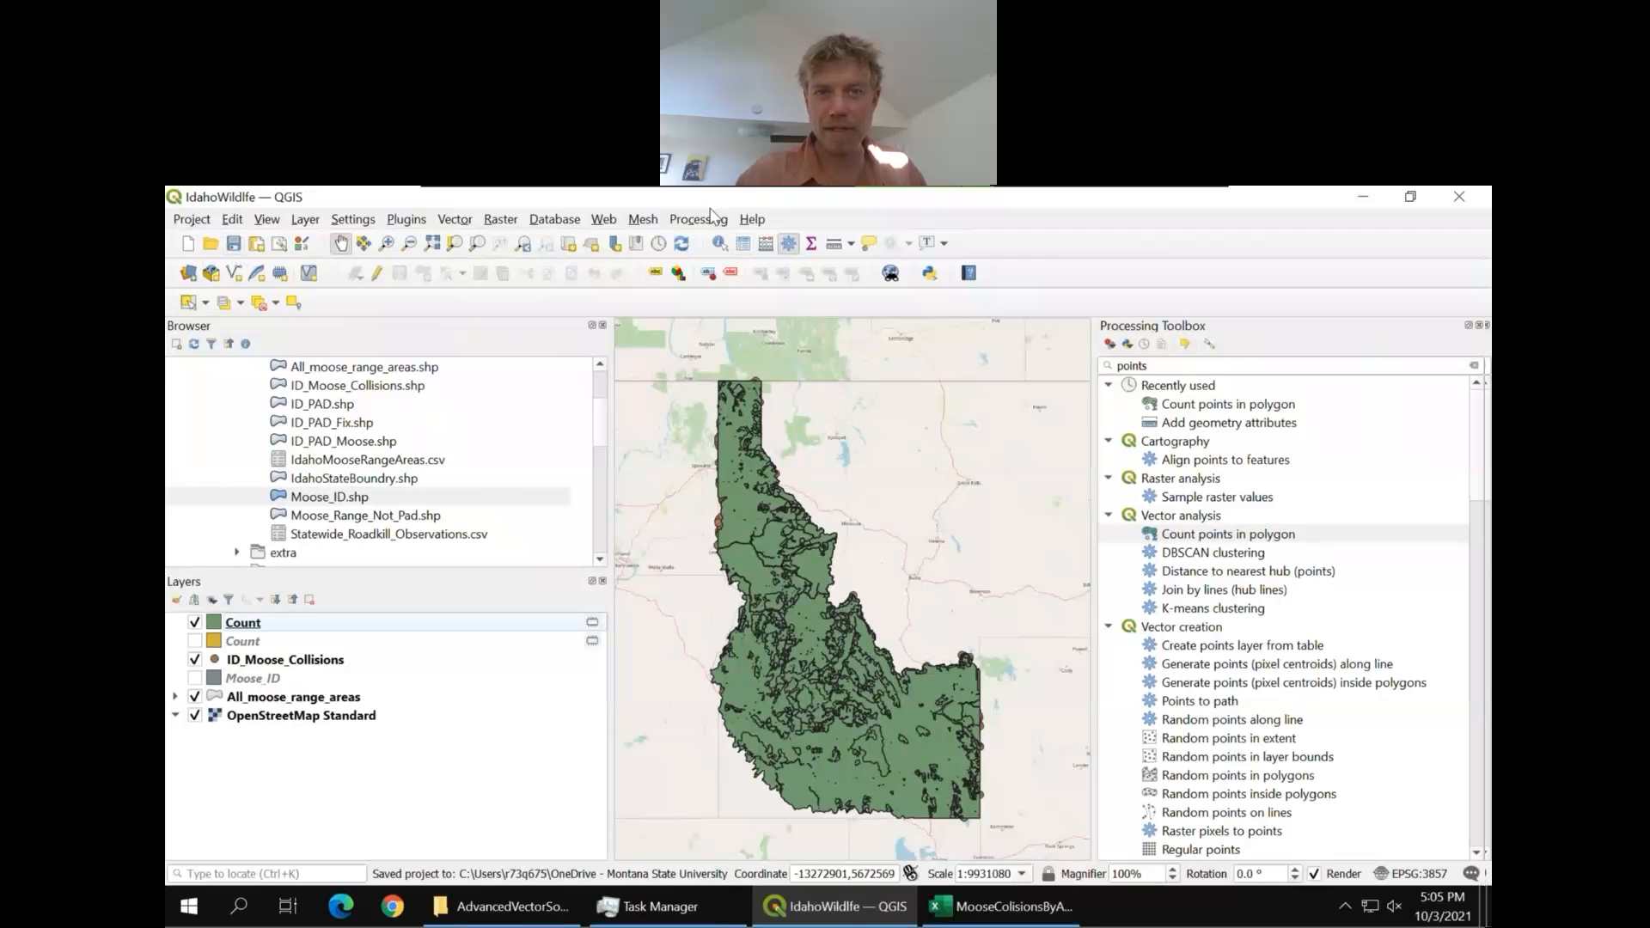
# Open the processing history, widen its window, and examine the parameters of the 16:09:00 native:difference run
pyautogui.click(710, 218)
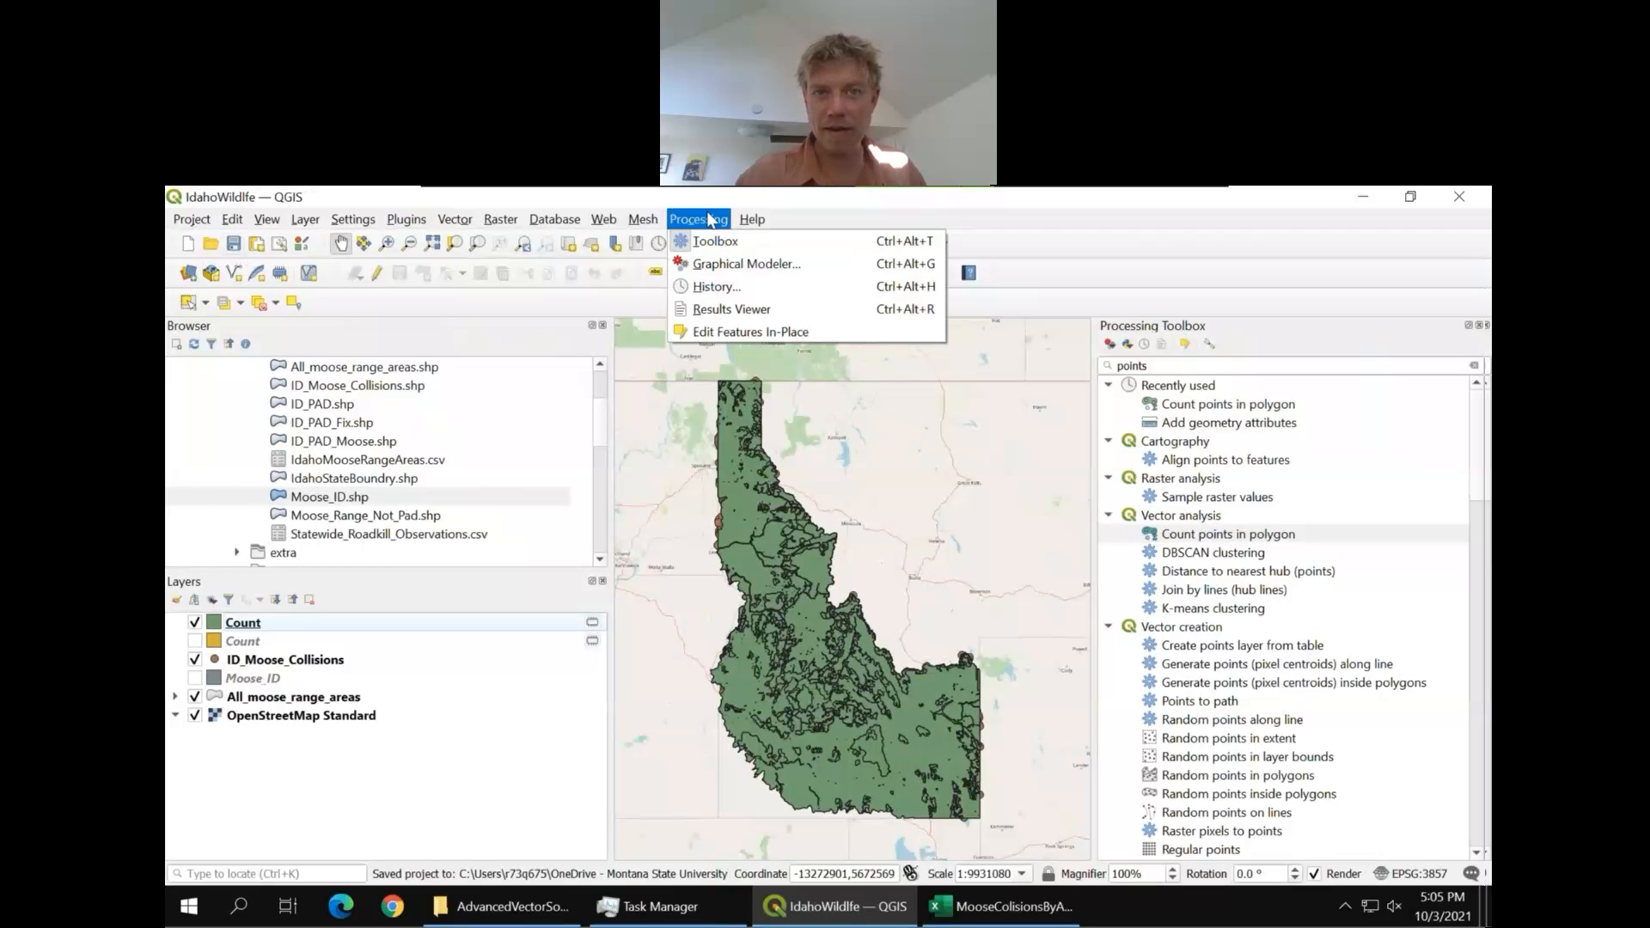
pyautogui.click(744, 296)
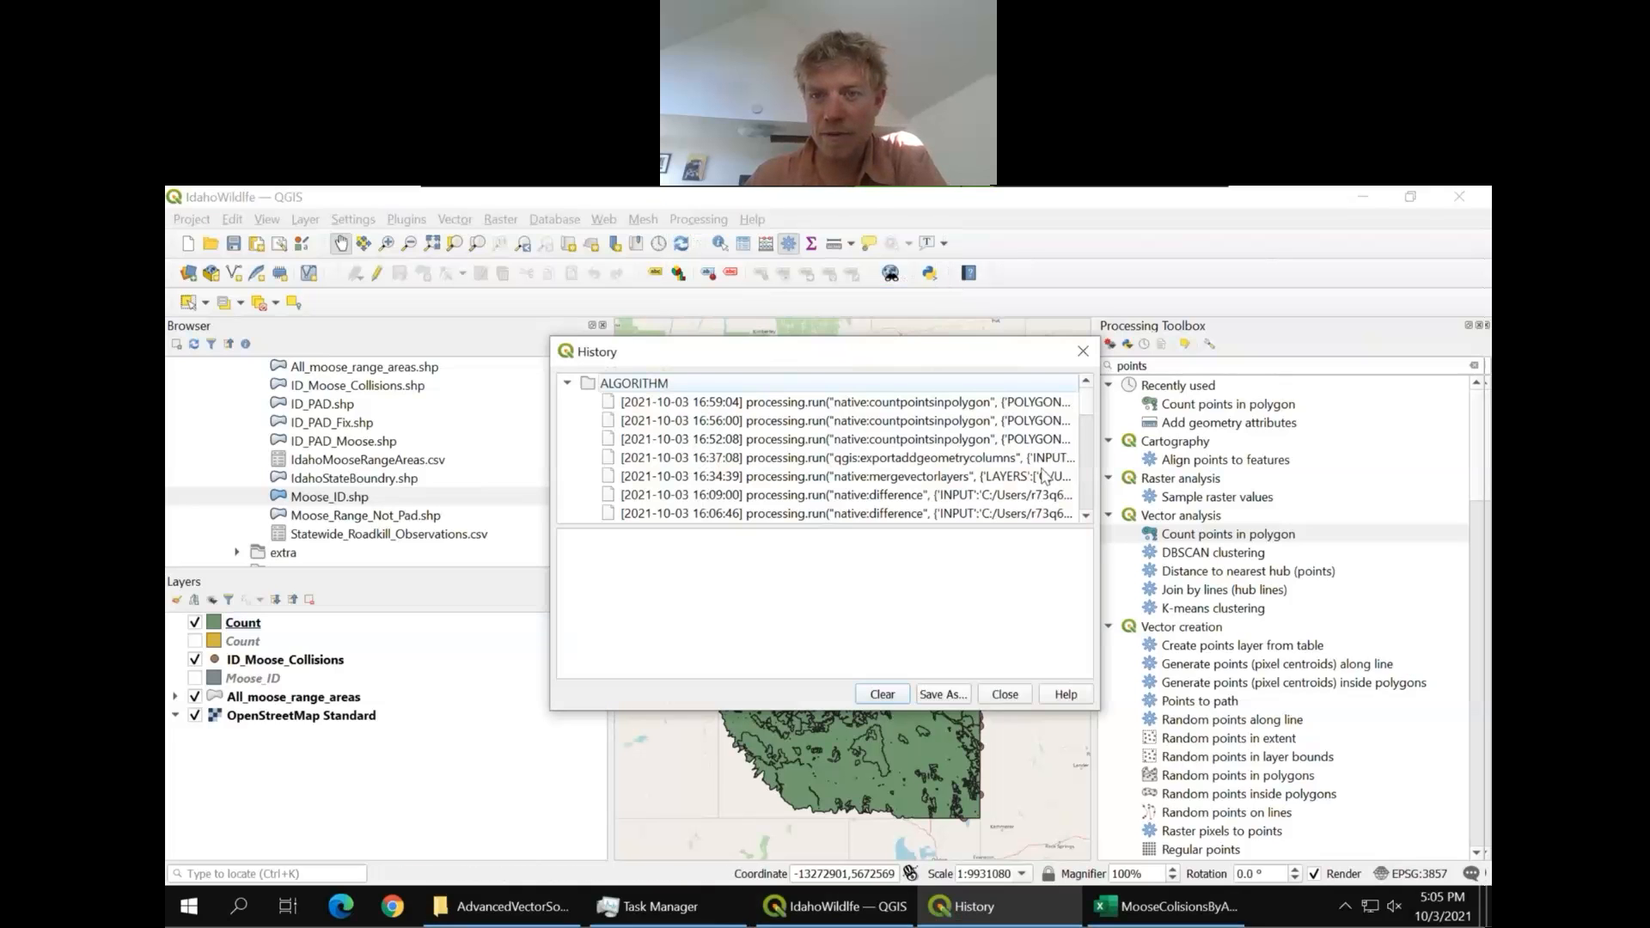
pyautogui.moveTo(1103, 473); pyautogui.dragTo(1344, 473)
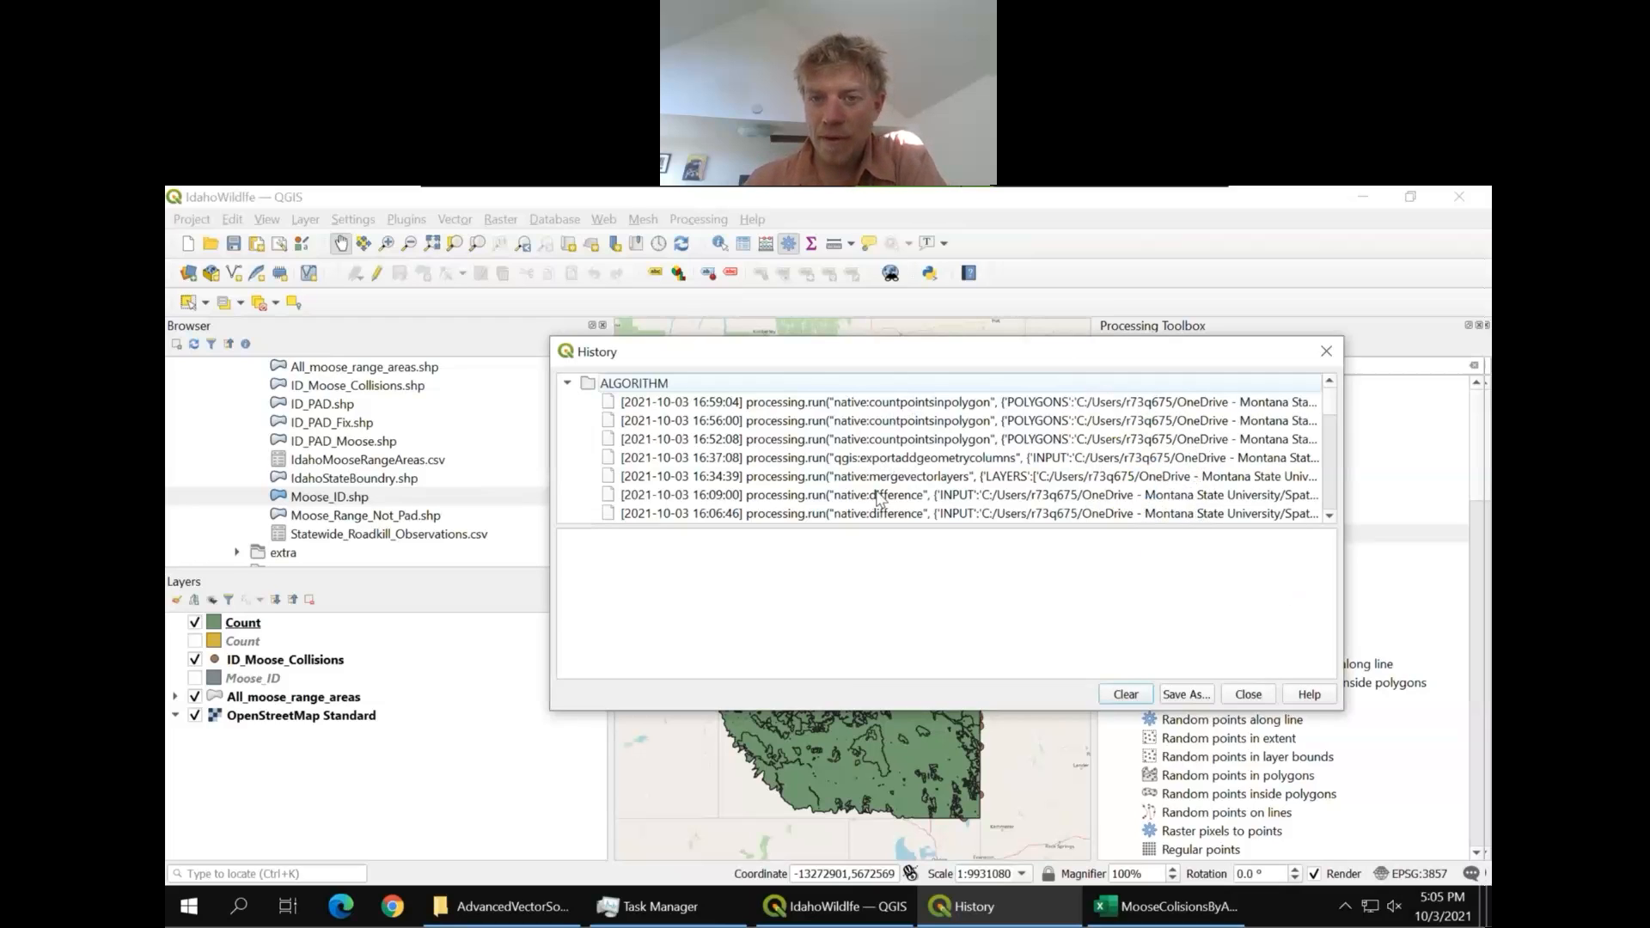
pyautogui.scroll(-1, 881, 494)
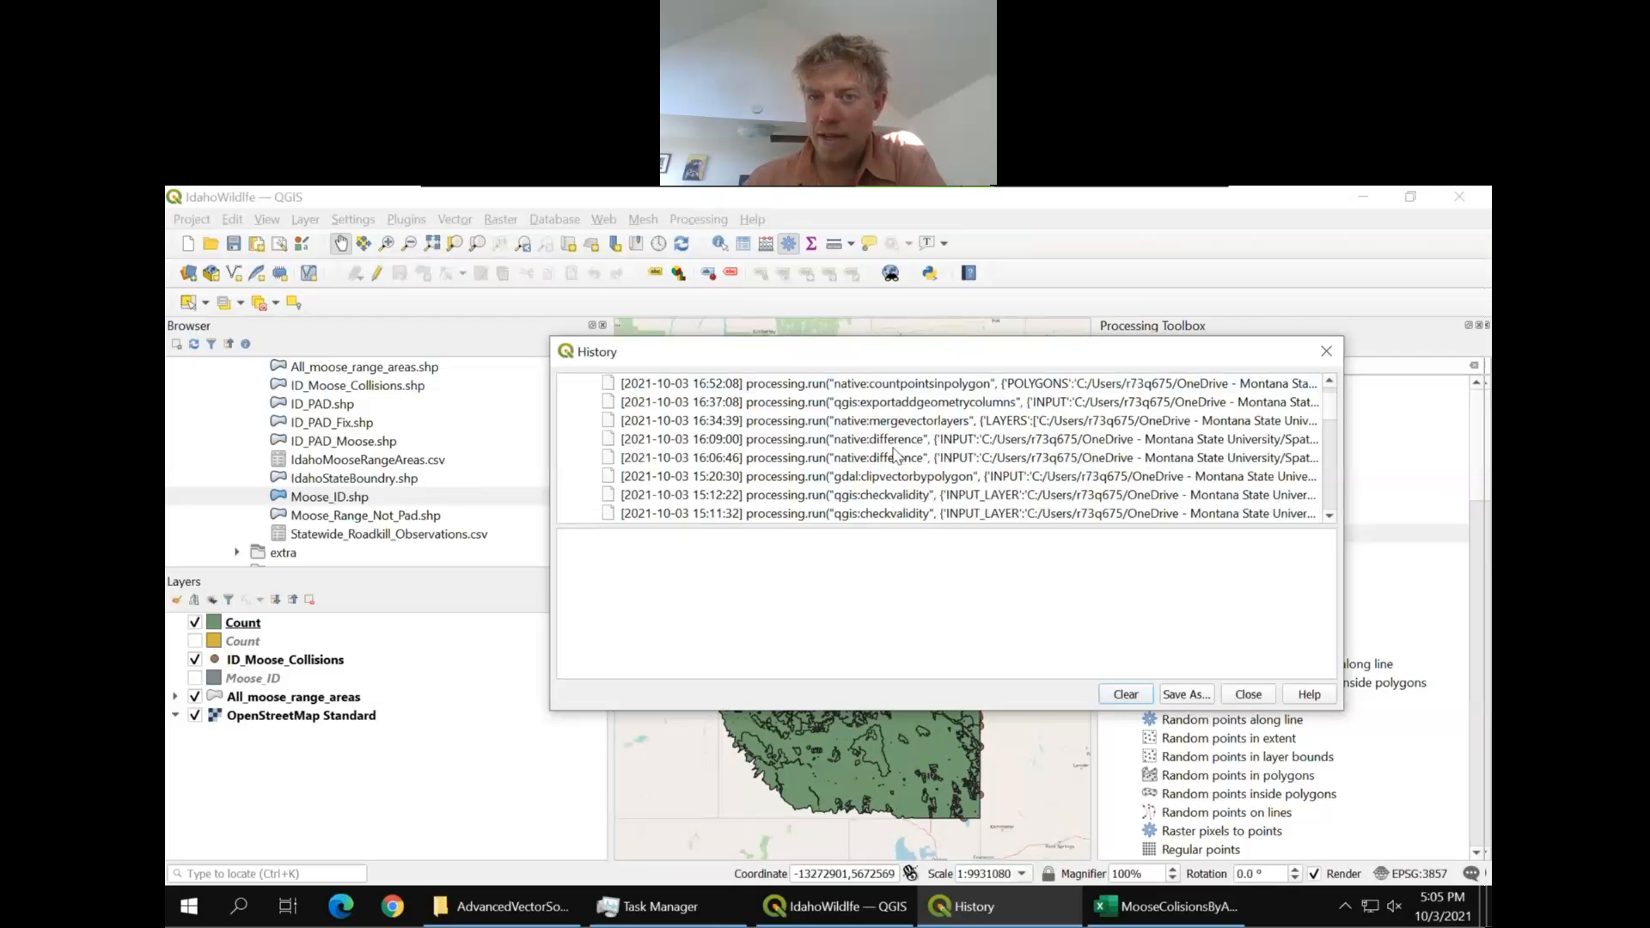
pyautogui.click(895, 446)
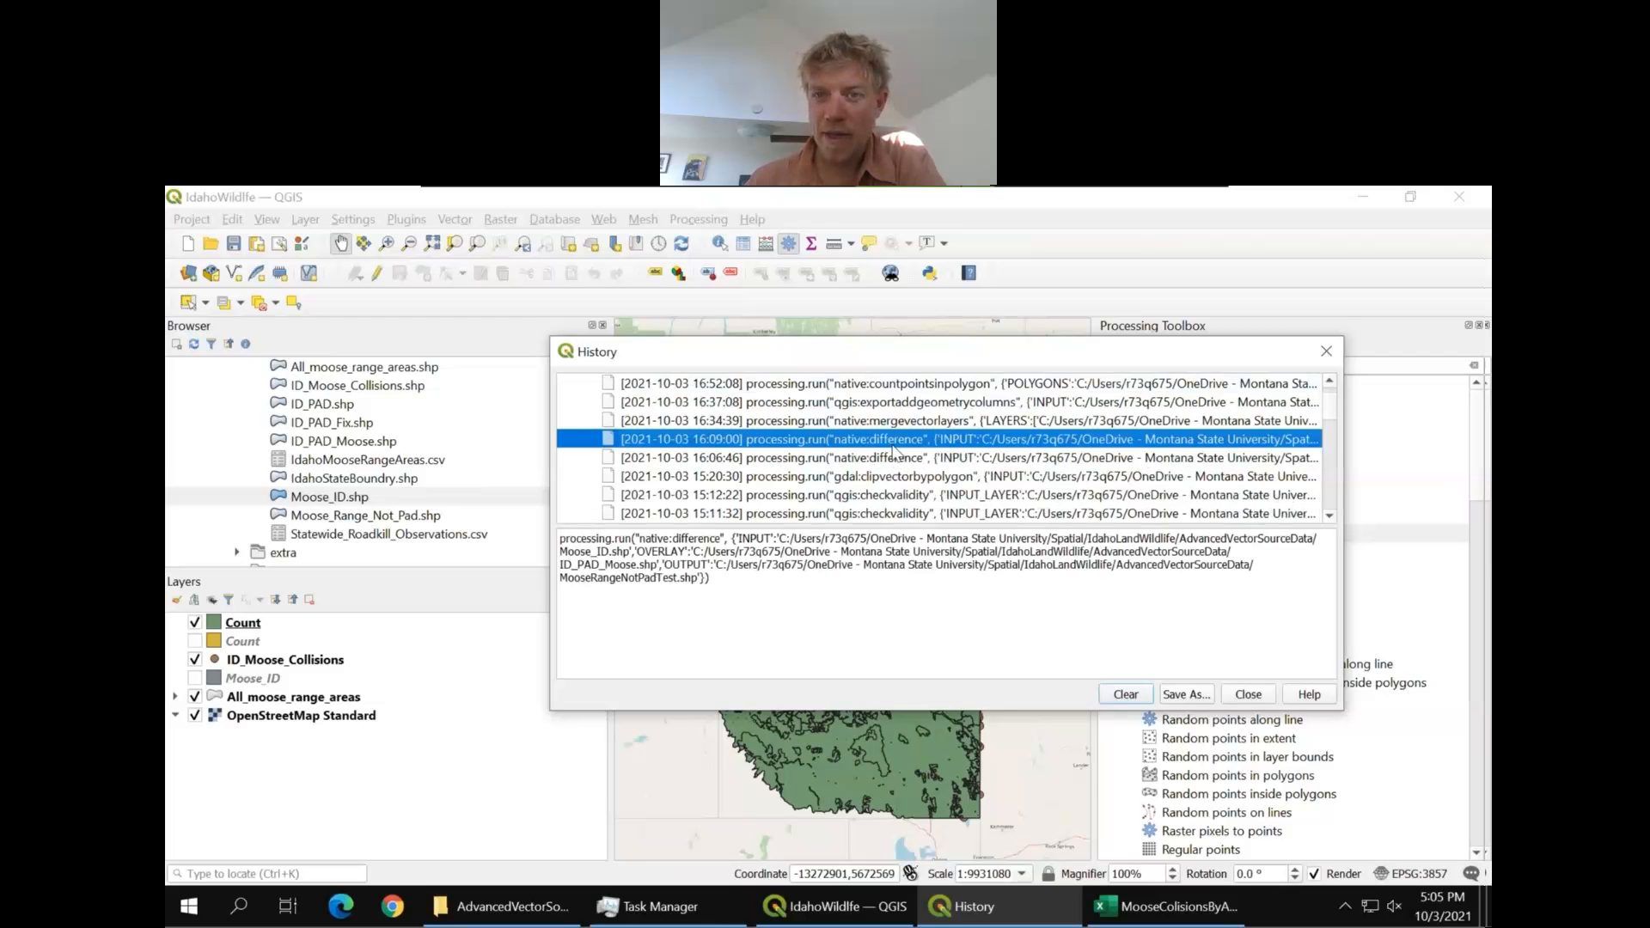
pyautogui.scroll(1, 901, 464)
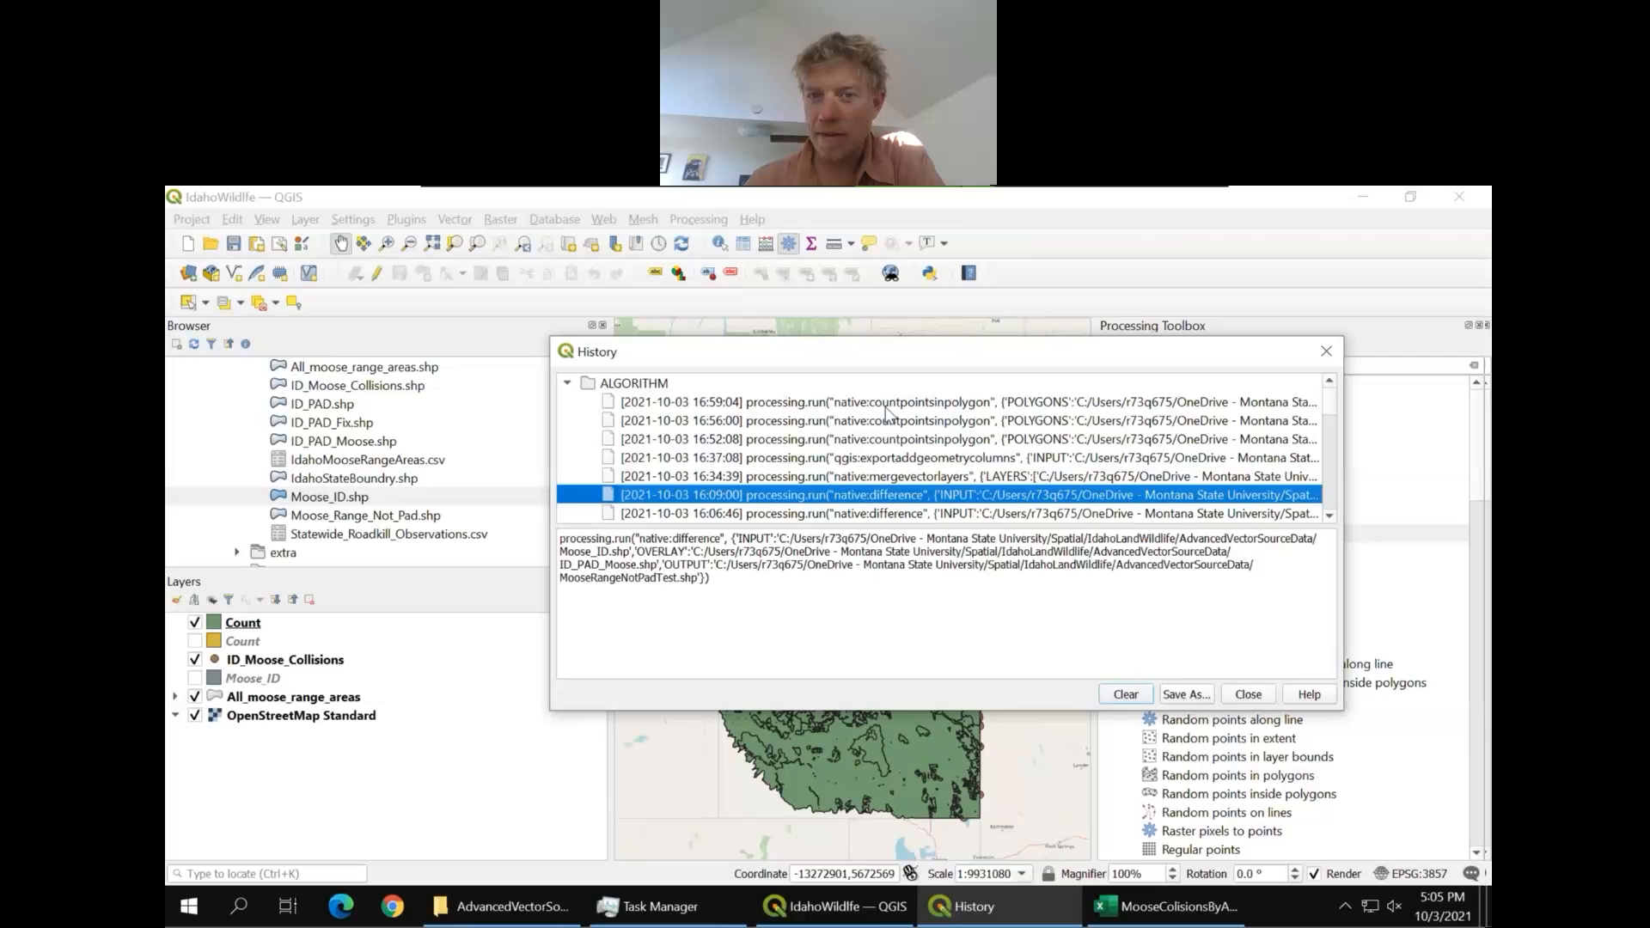
# Examine the 16:59:04 countpointsinpolygon history entry and reopen its tool dialog to view the parameters, closing it without running
pyautogui.click(886, 406)
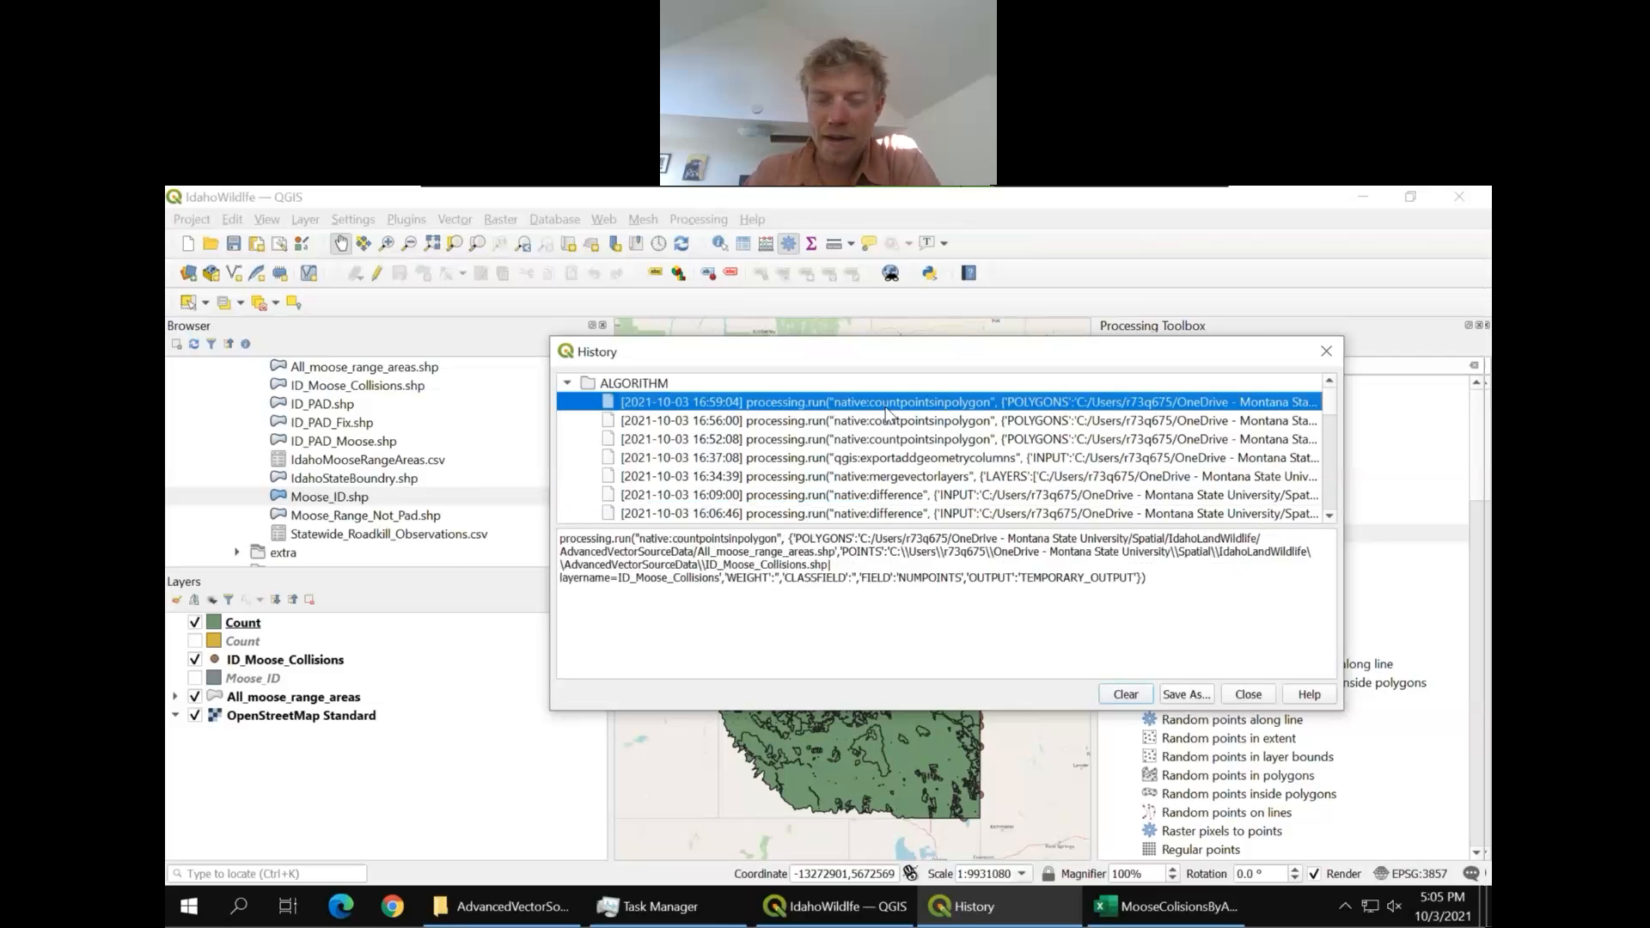
pyautogui.doubleClick(791, 409)
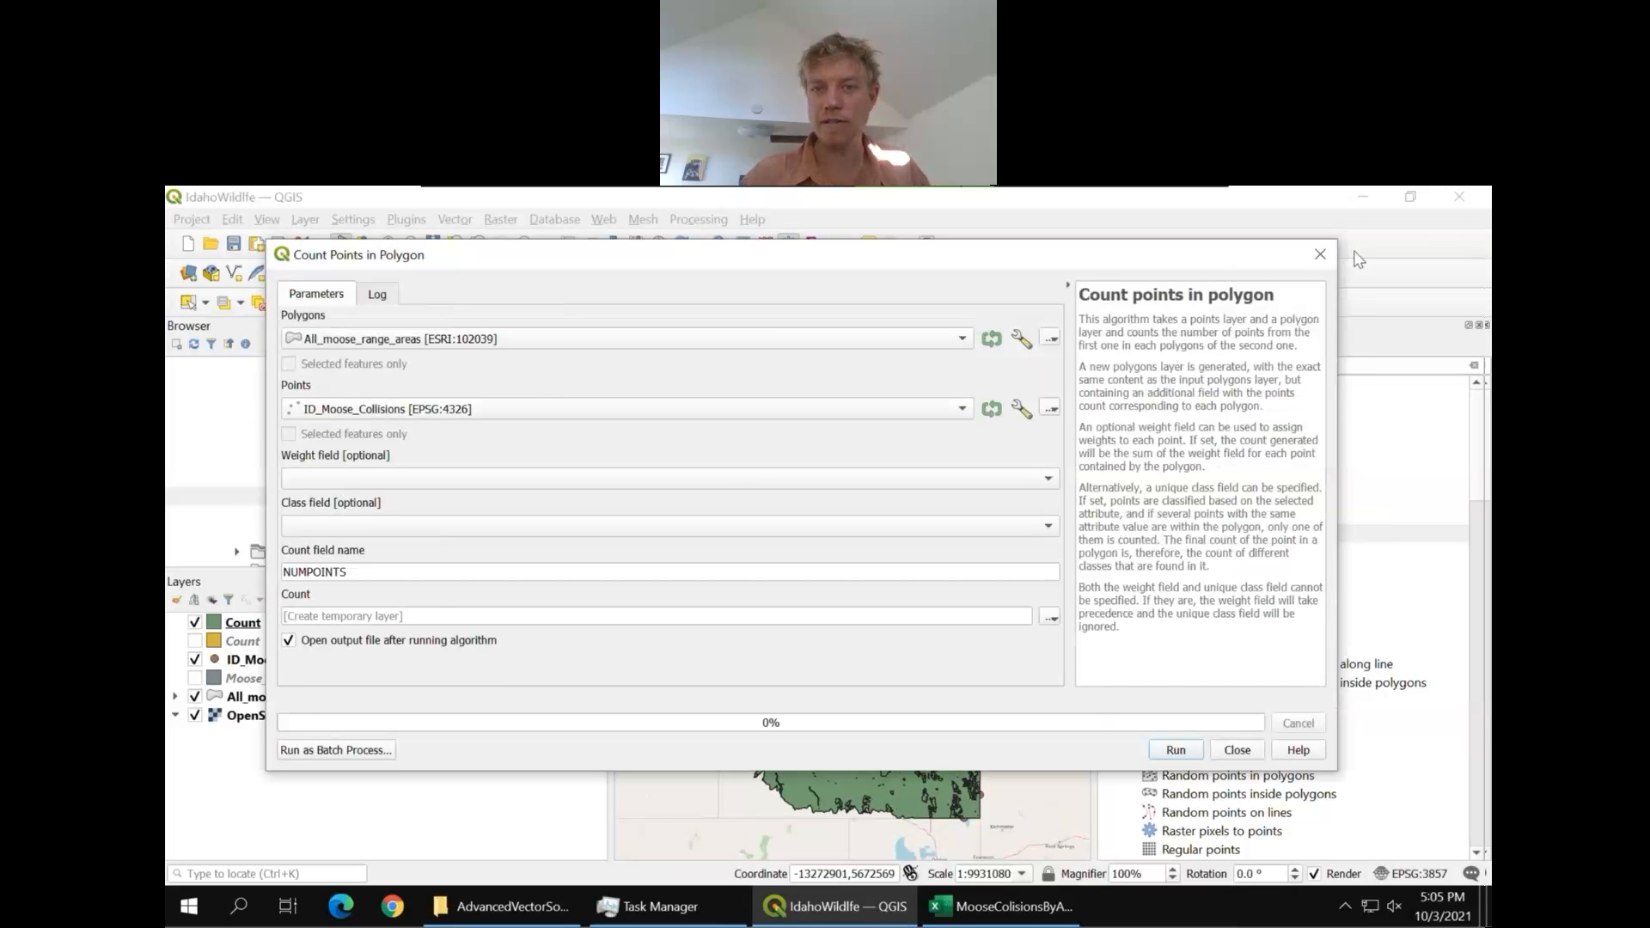
pyautogui.click(1322, 256)
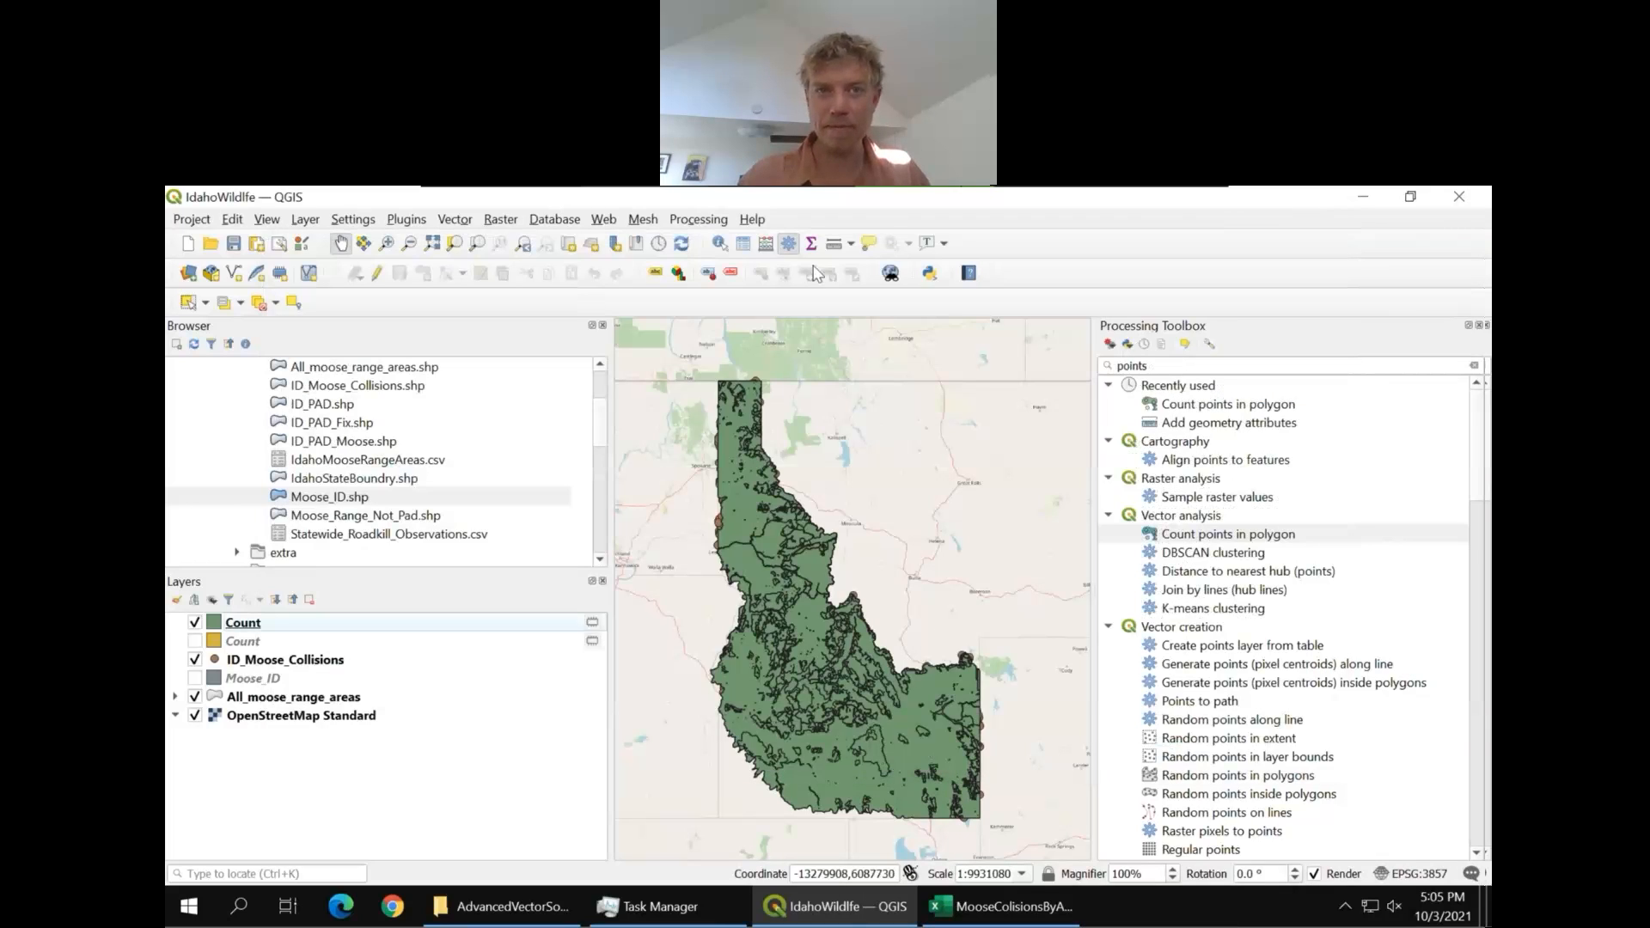
# Reopen the processing history, look through the list of logged algorithm runs, and close it
pyautogui.click(698, 219)
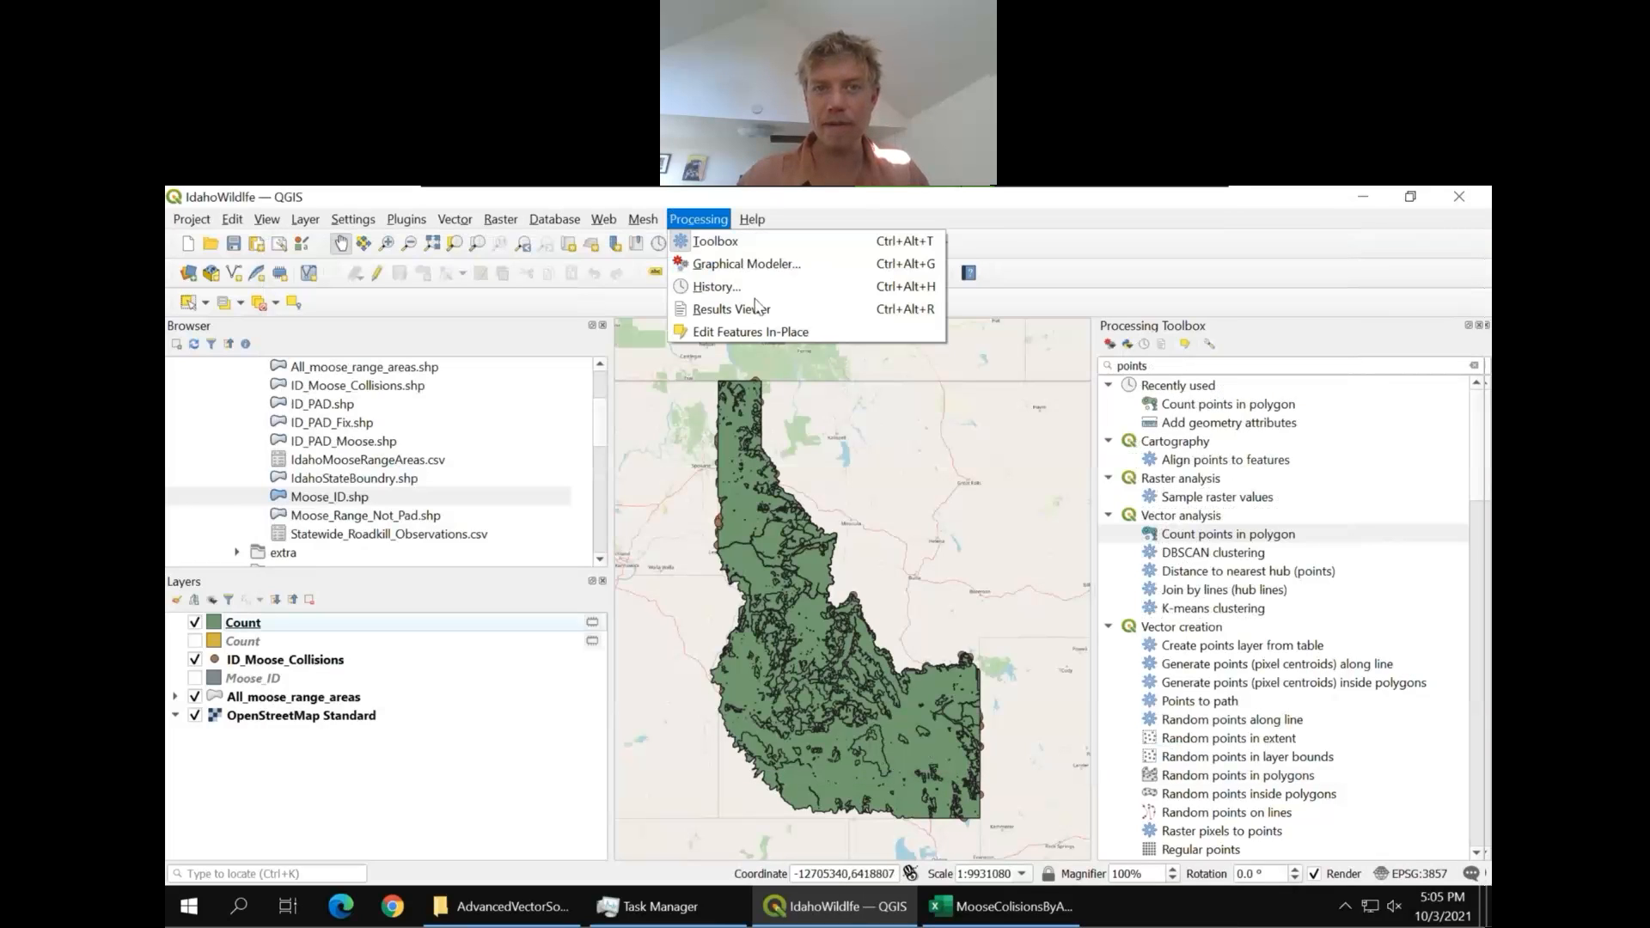
pyautogui.click(748, 287)
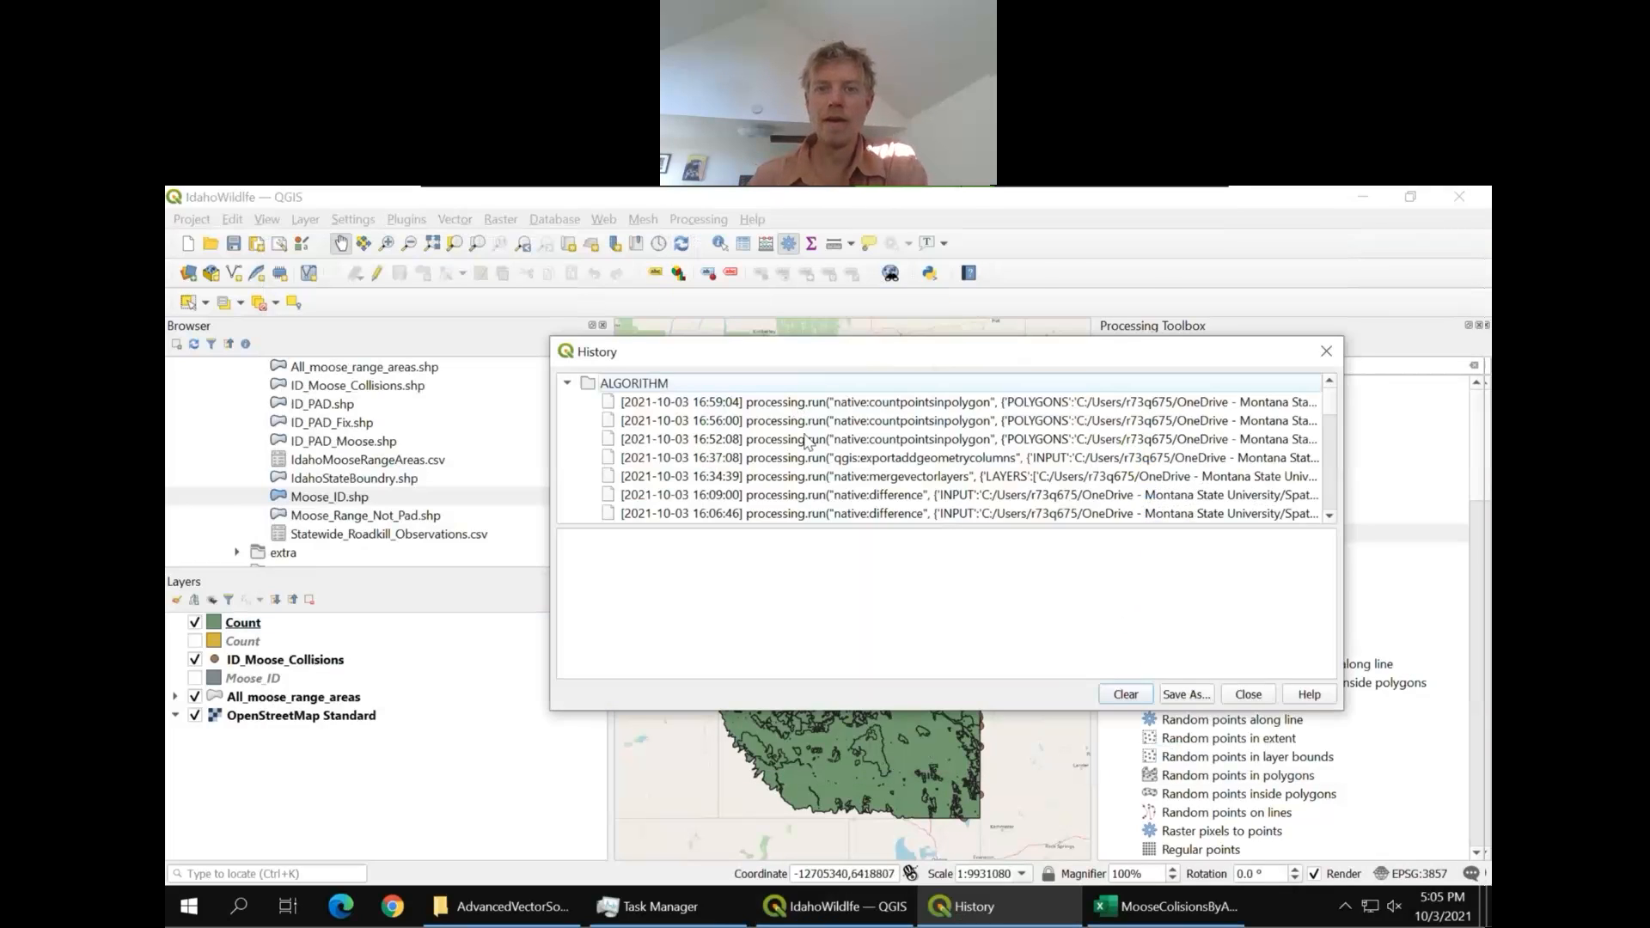
pyautogui.scroll(-1, 808, 441)
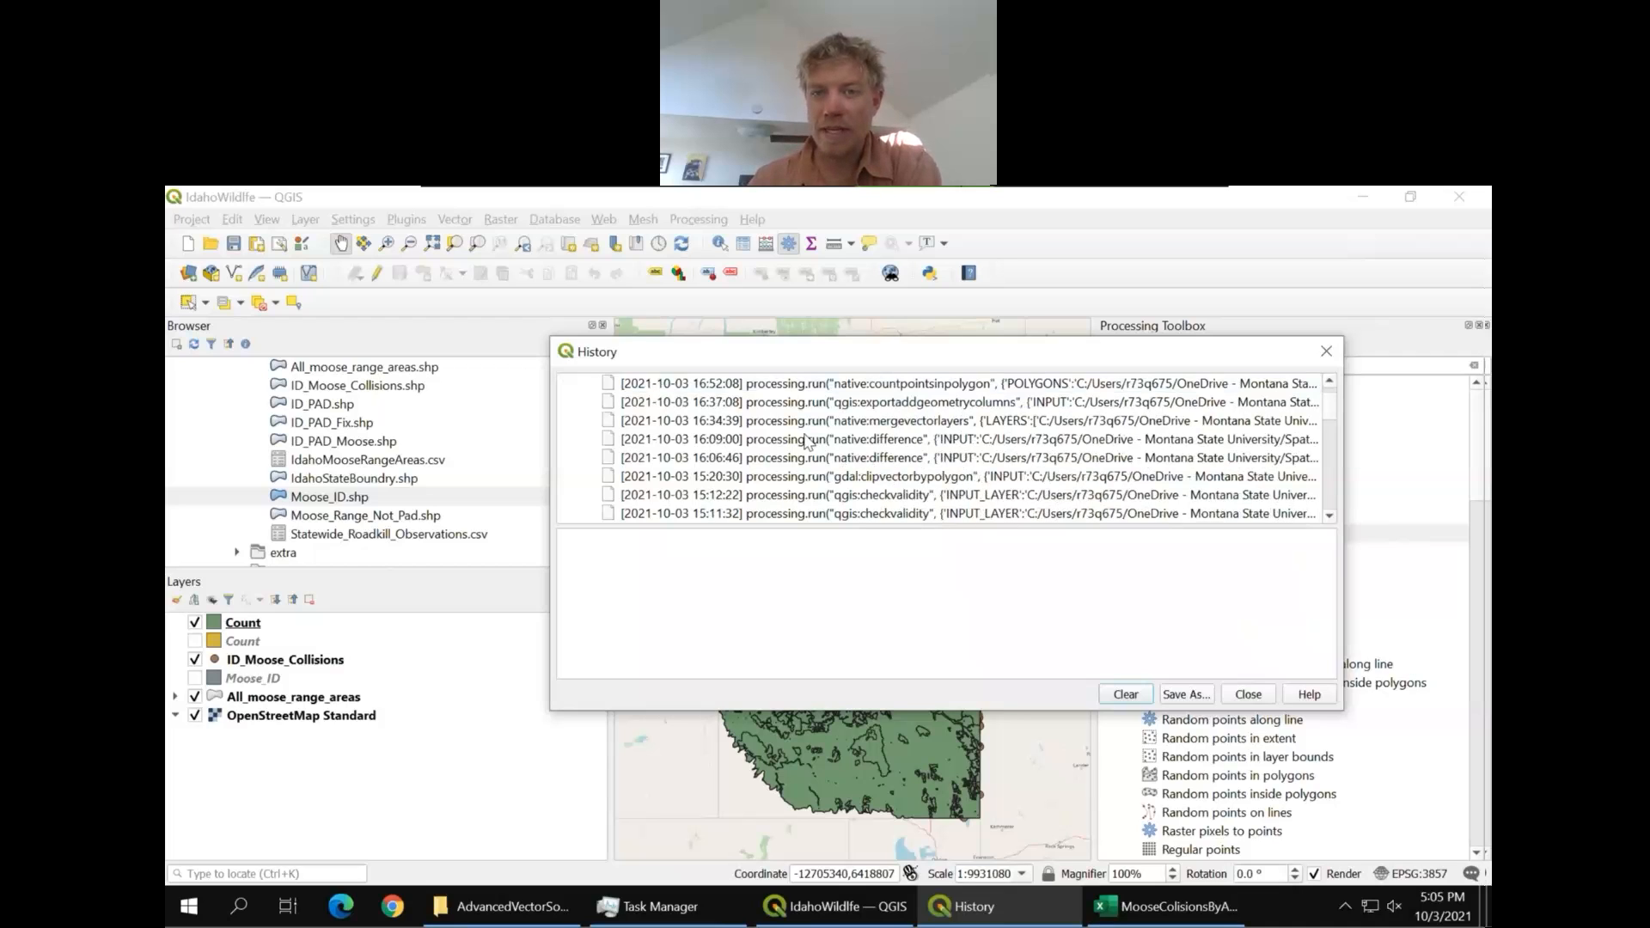
pyautogui.scroll(1, 808, 441)
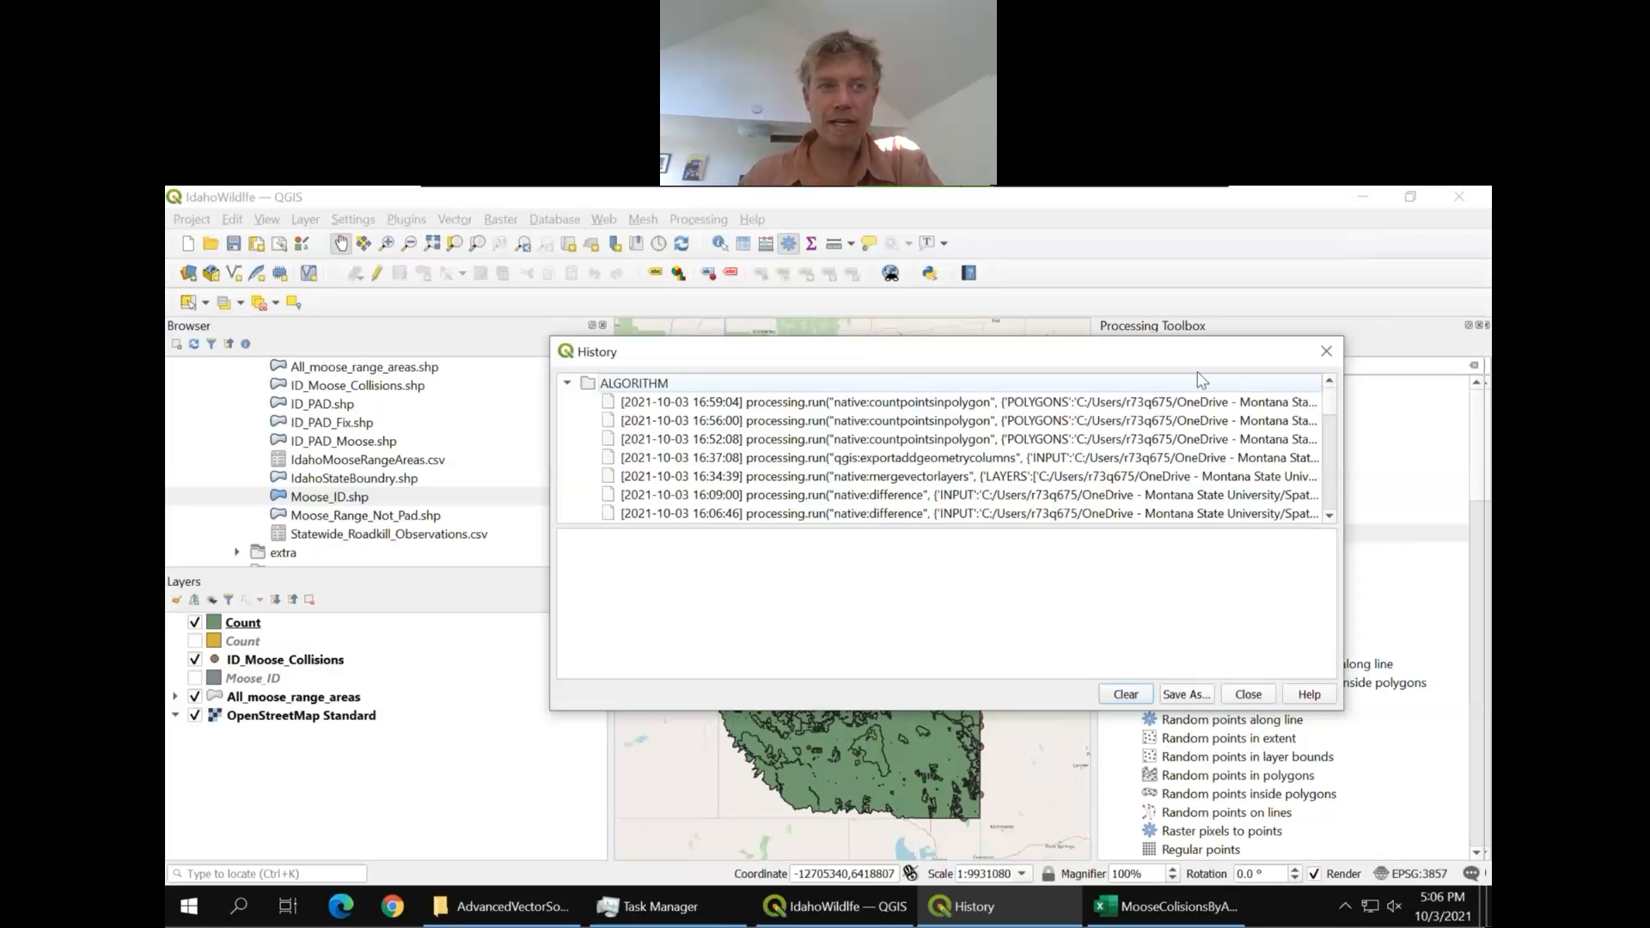
pyautogui.click(1324, 355)
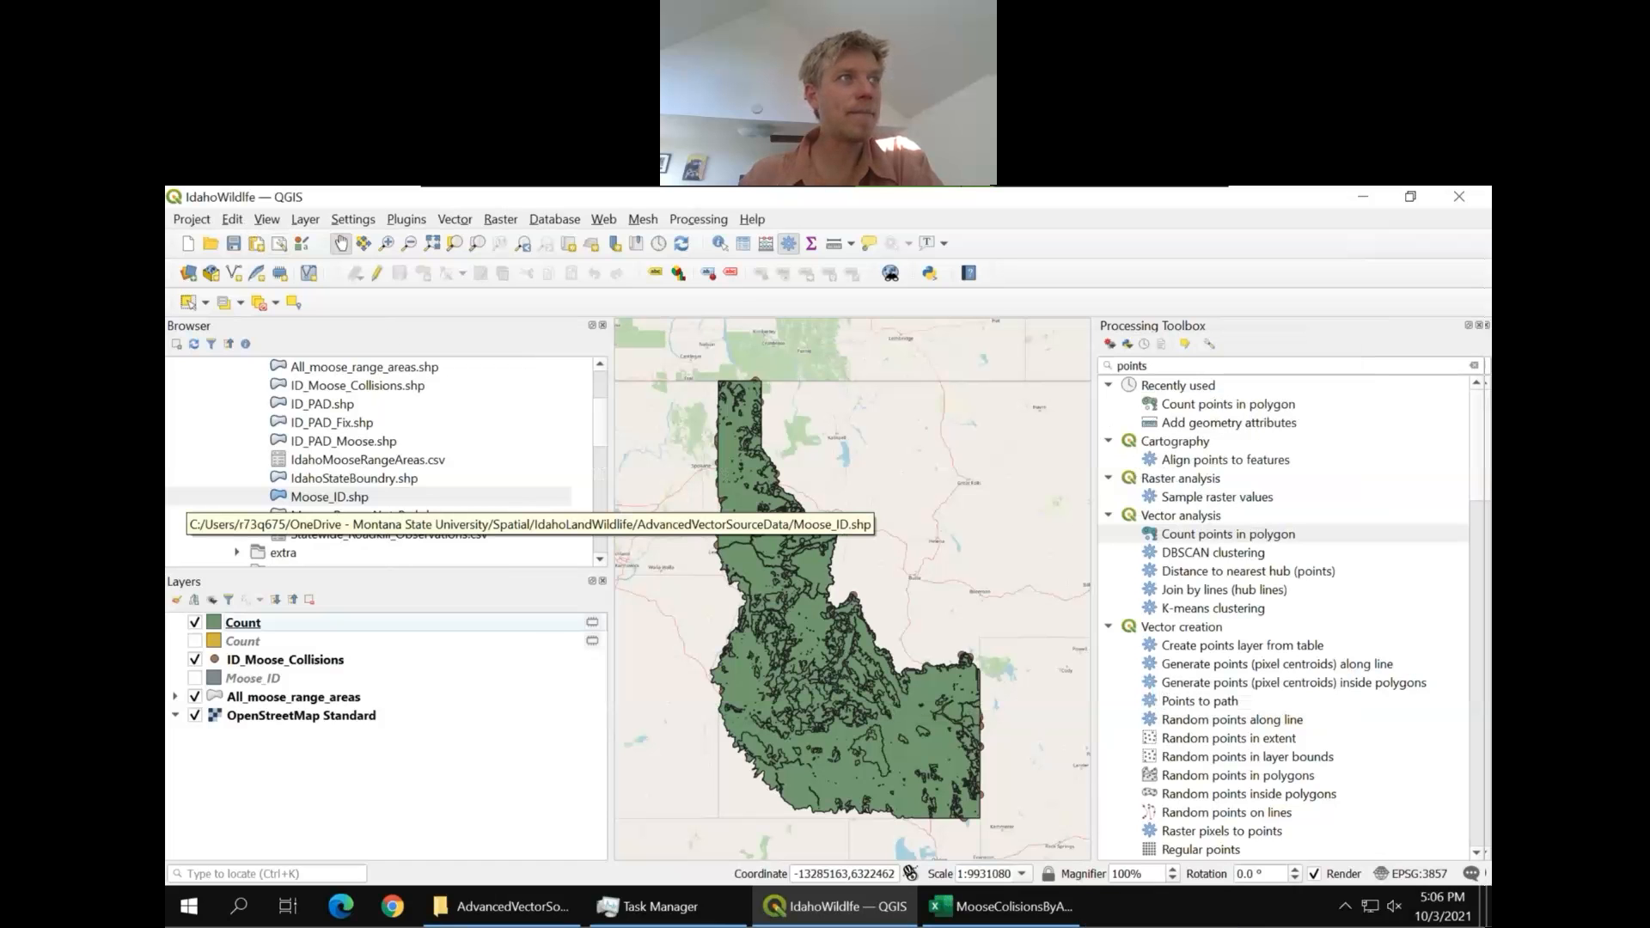